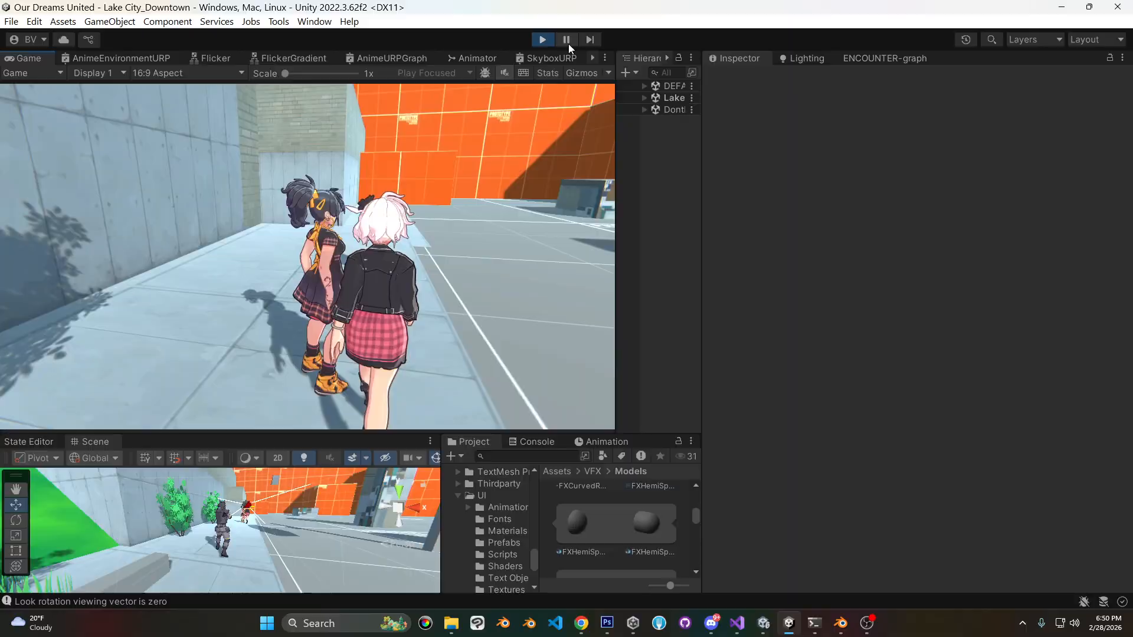
Pause the running game while the attack's impact effect is showing and resume it.
{"action": "left_click", "coordinate": [566, 40]}
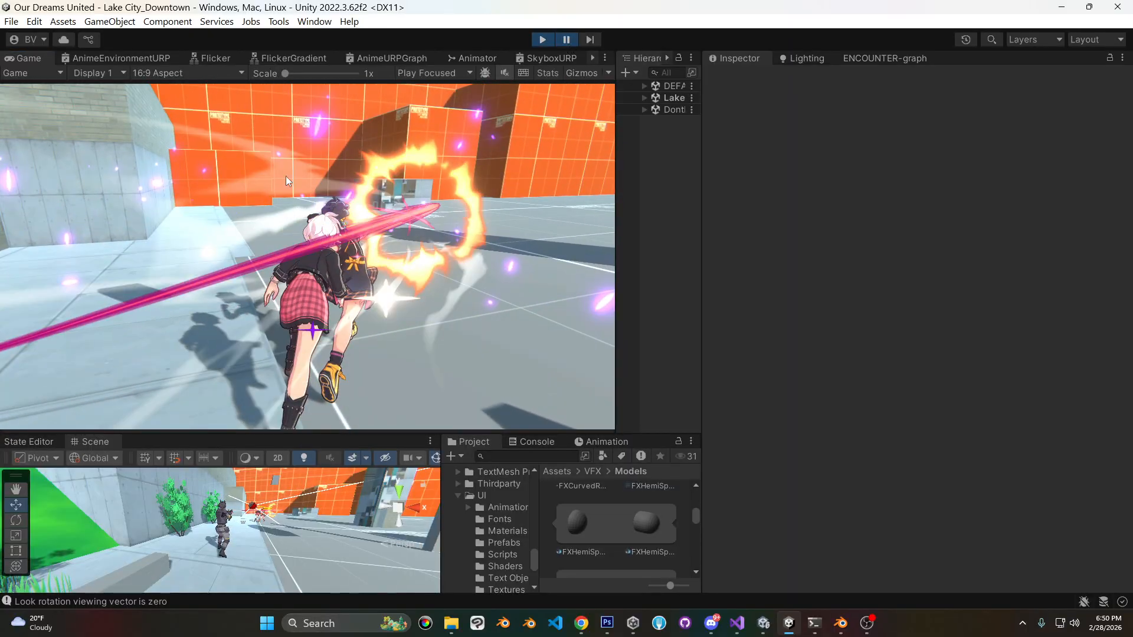
{"action": "left_click", "coordinate": [565, 41]}
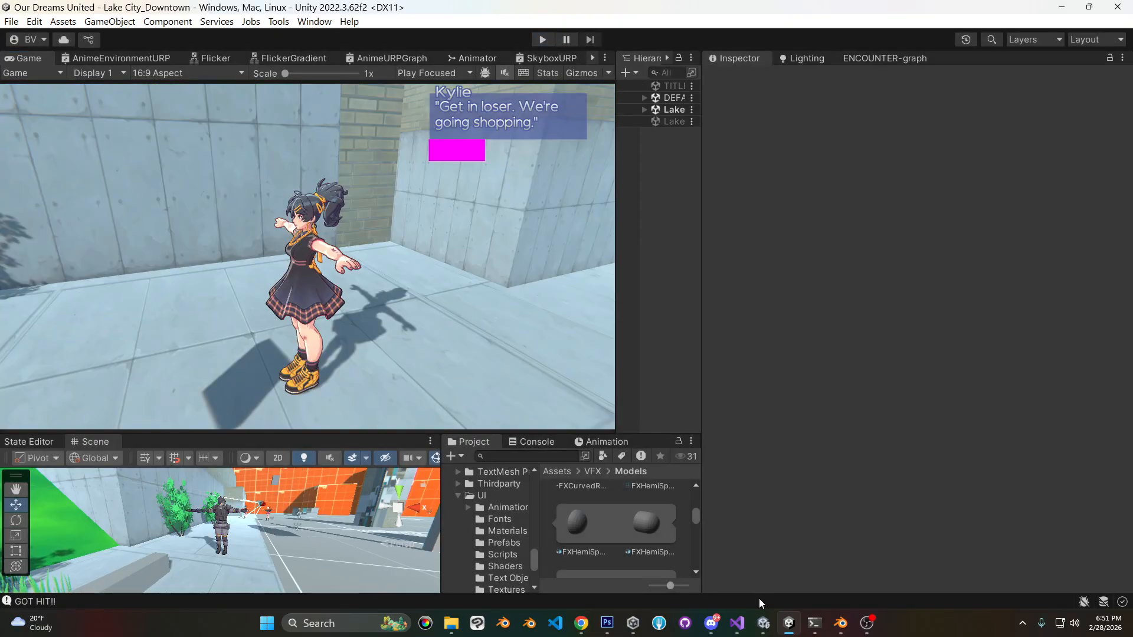
Switch to the VFX Examples Unity project and examine the particle settings of the Mesh under ImpactSwipeVFX (1).
{"action": "left_click", "coordinate": [763, 623]}
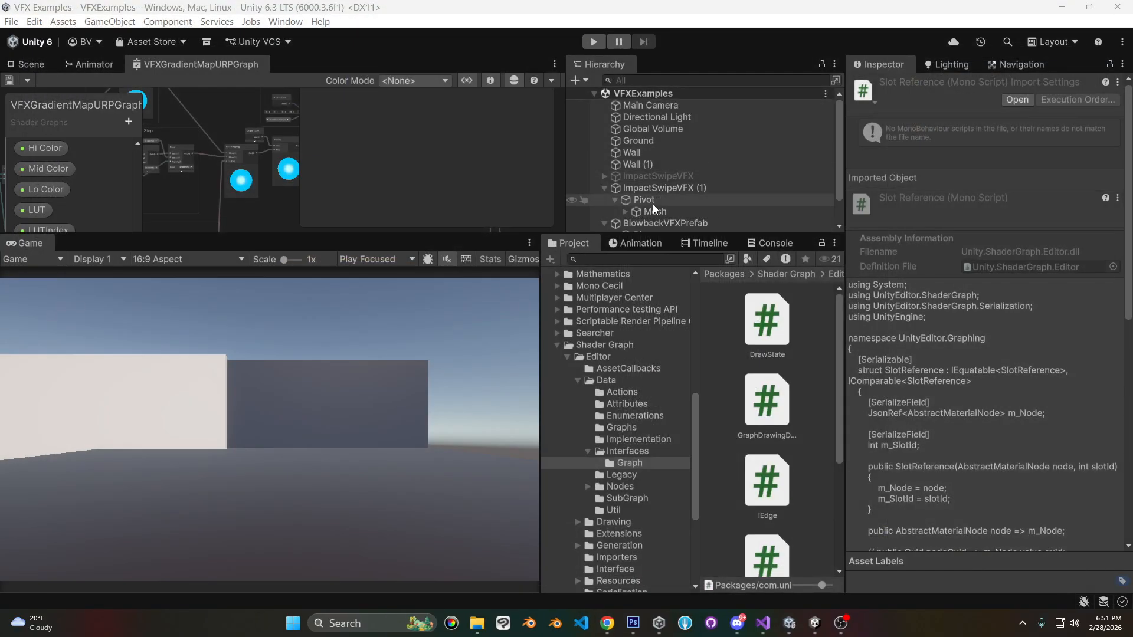
{"action": "left_click", "coordinate": [654, 211]}
{"action": "scroll", "coordinate": [906, 160], "scroll_direction": "down", "scroll_amount": 3}
{"action": "scroll", "coordinate": [908, 163], "scroll_direction": "down", "scroll_amount": 5}
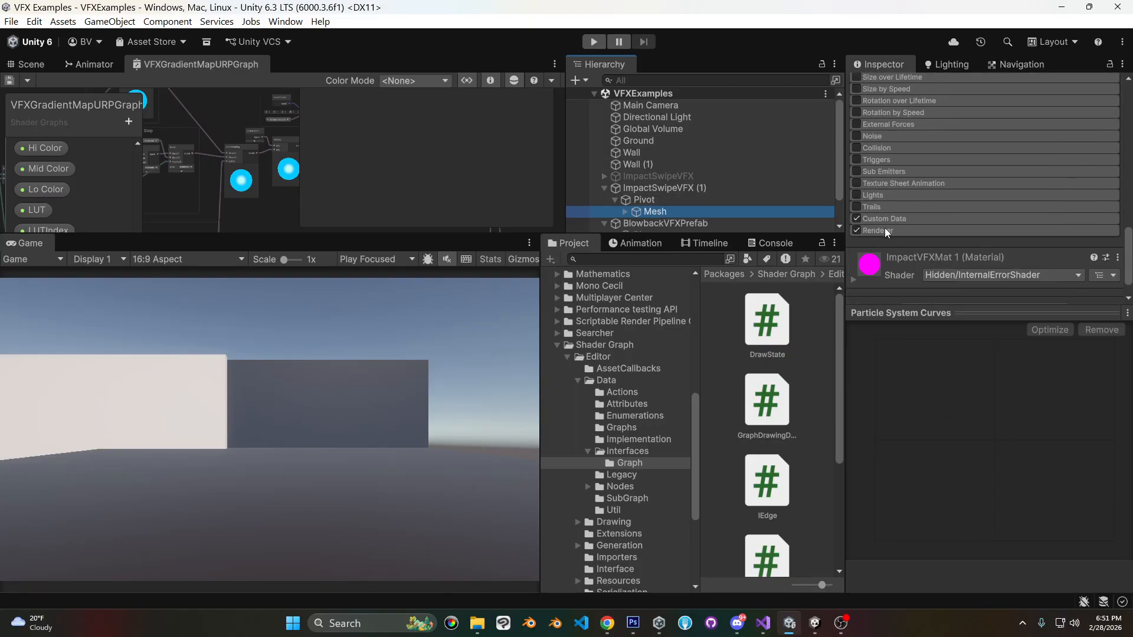
{"action": "scroll", "coordinate": [657, 215], "scroll_direction": "down", "scroll_amount": 2}
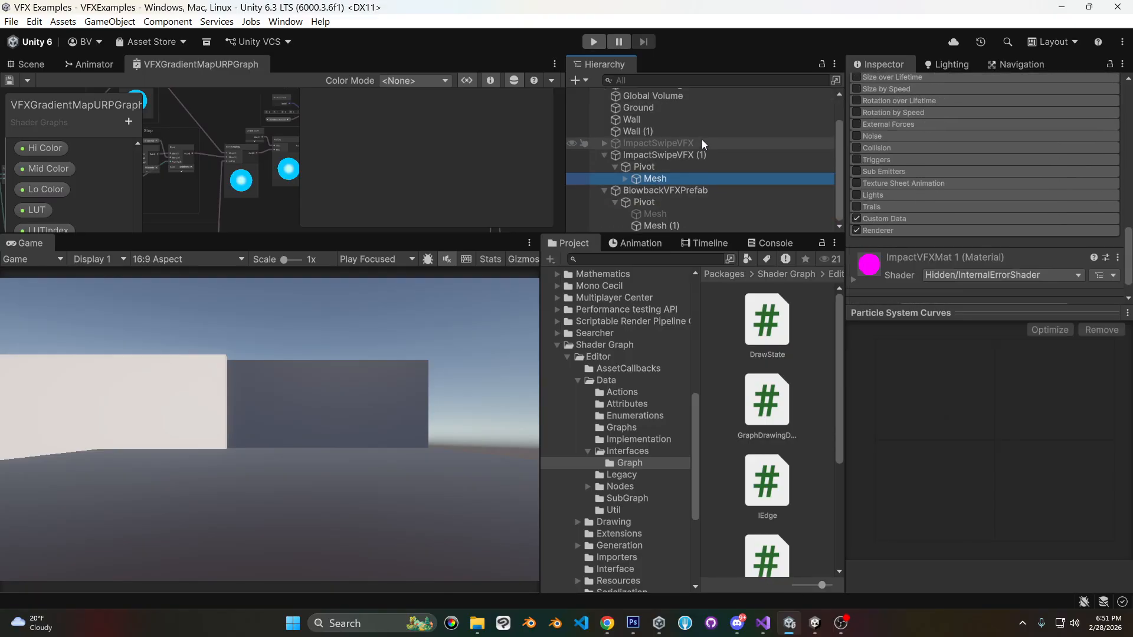
Preview the Mesh (1) particle system of BlowbackVFXPrefab in the Scene view at playback time 0.20.
{"action": "left_click", "coordinate": [661, 225]}
{"action": "left_click", "coordinate": [33, 64]}
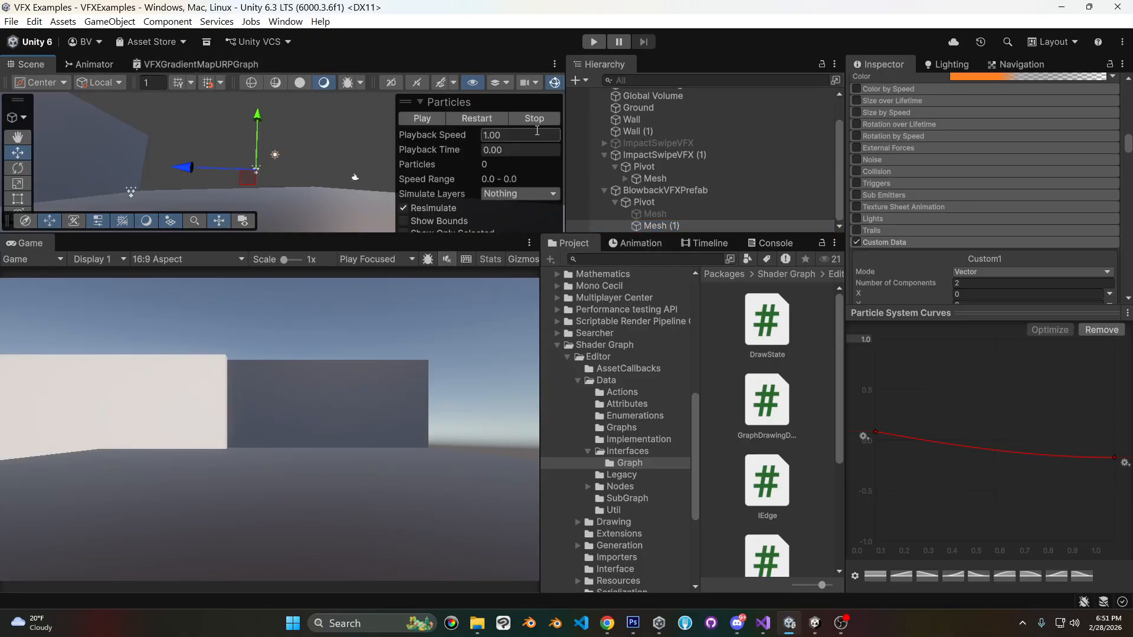
{"action": "left_click_drag", "start_coordinate": [494, 152], "coordinate": [558, 159]}
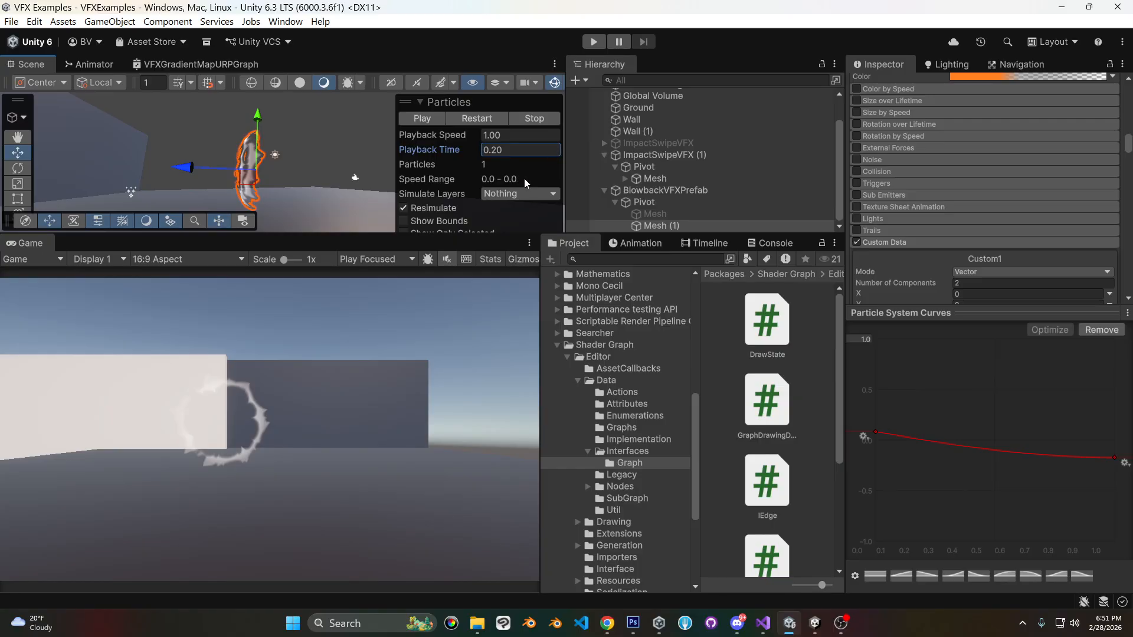
Locate the mesh asset used by the particle renderer and inspect the FXHemiSphereFlippedUVsLinear mesh in the preview.
{"action": "scroll", "coordinate": [1015, 164], "scroll_direction": "down", "scroll_amount": 2}
{"action": "scroll", "coordinate": [1017, 189], "scroll_direction": "down", "scroll_amount": 5}
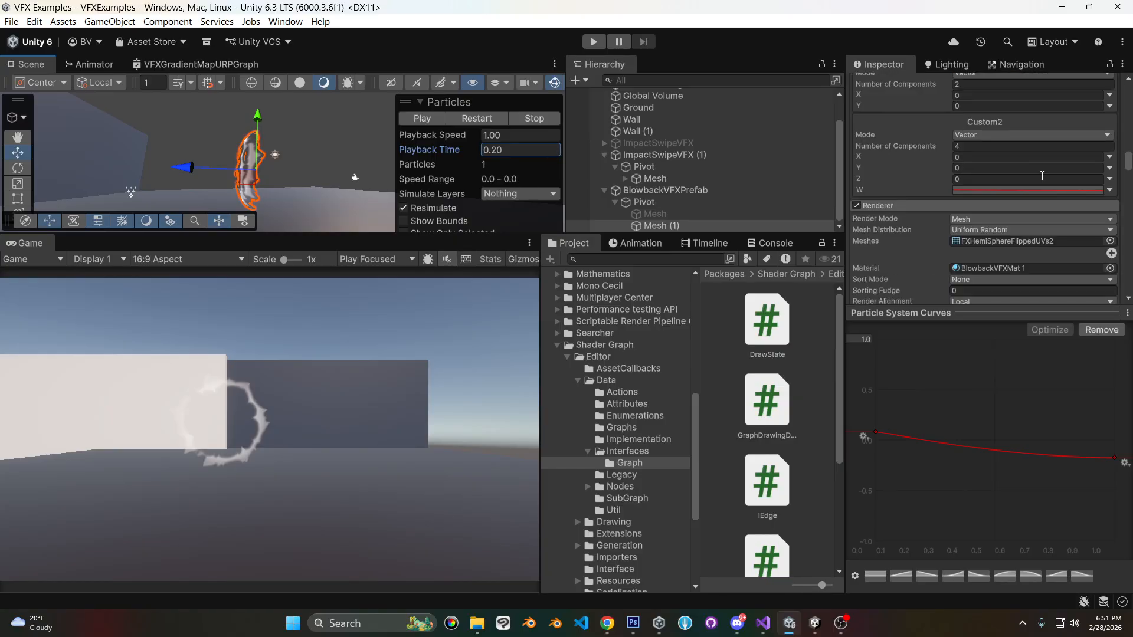
{"action": "left_click", "coordinate": [1025, 240]}
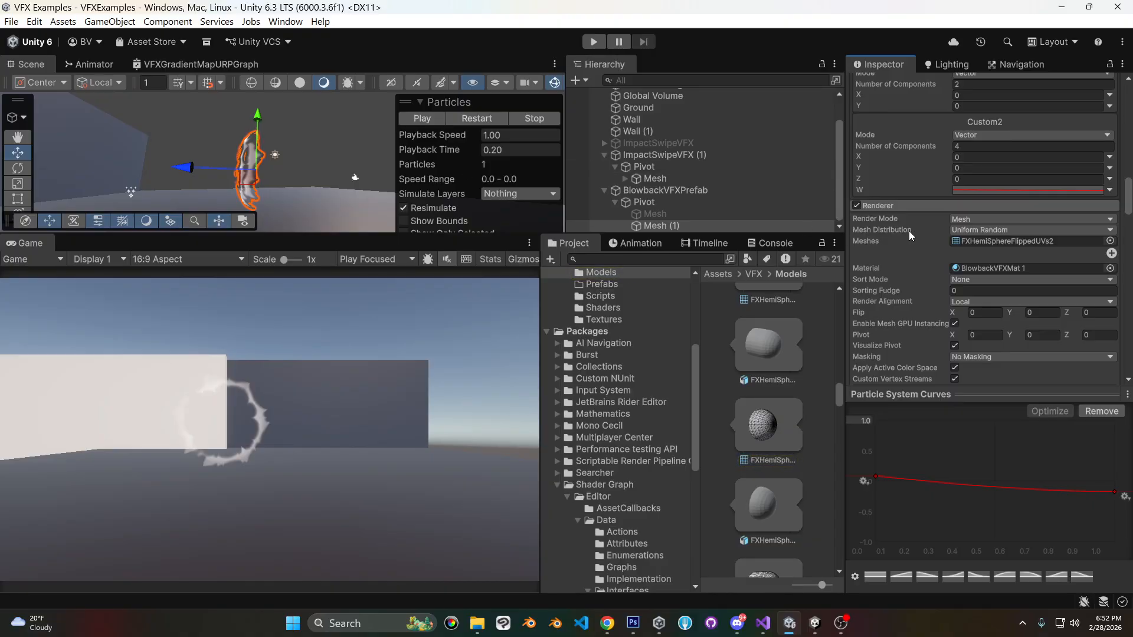
{"action": "scroll", "coordinate": [768, 460], "scroll_direction": "down", "scroll_amount": 2}
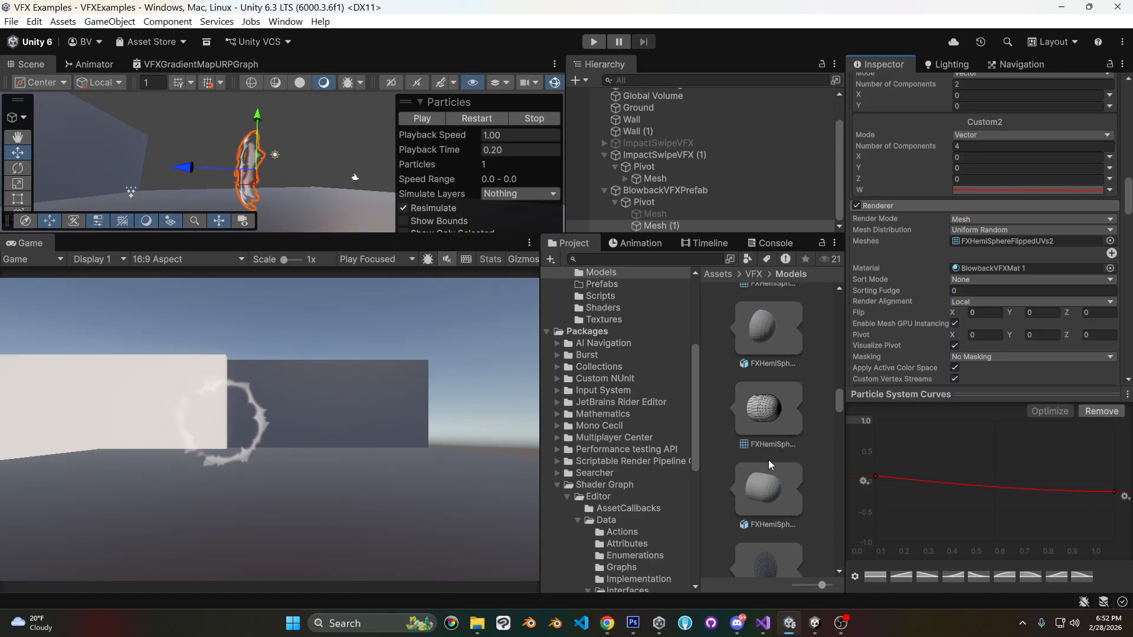
{"action": "left_click", "coordinate": [771, 420]}
{"action": "left_click_drag", "start_coordinate": [967, 454], "coordinate": [978, 486]}
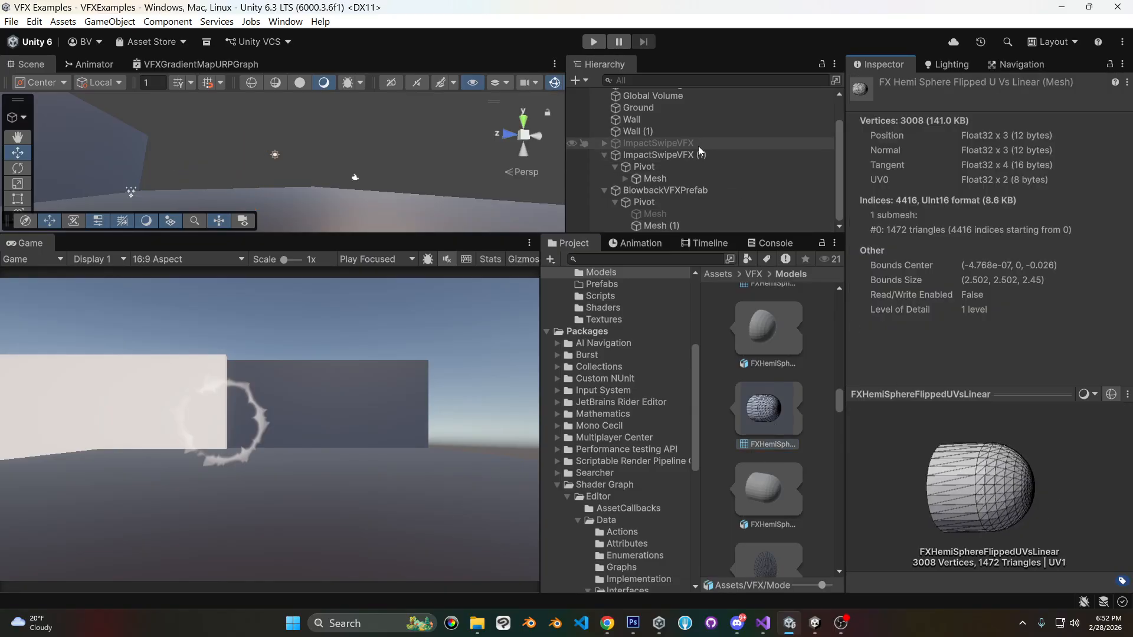
Reselect Mesh (1) under BlowbackVFXPrefab and scrub its particle playback time to 0.17.
{"action": "left_click", "coordinate": [661, 225]}
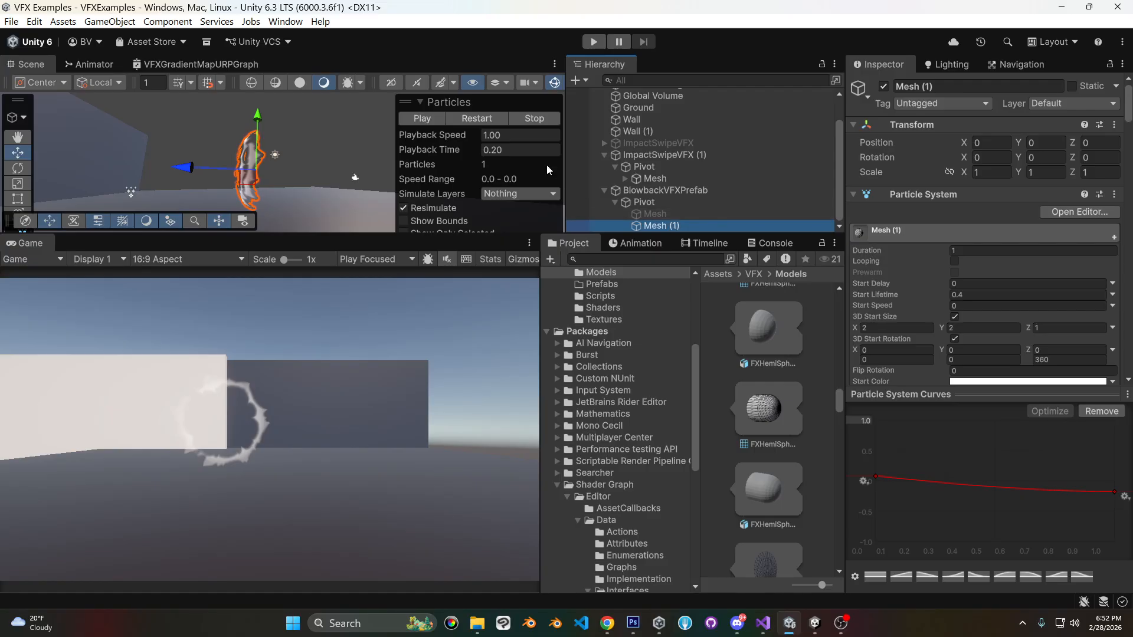
{"action": "left_click", "coordinate": [520, 118]}
{"action": "left_click_drag", "start_coordinate": [438, 157], "coordinate": [527, 154]}
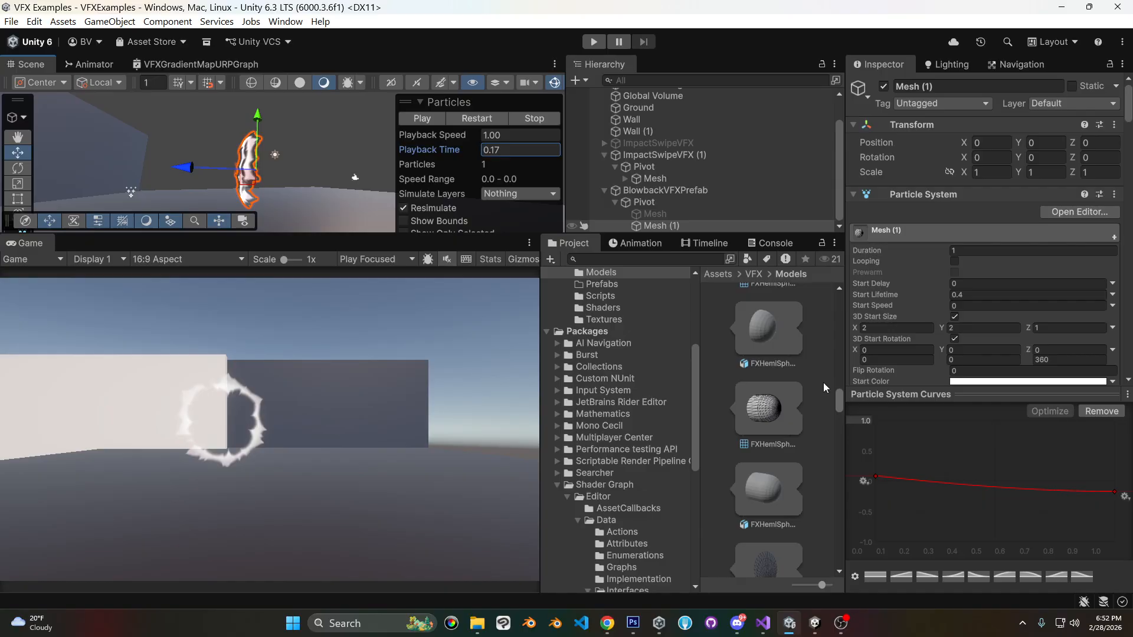
{"action": "left_click", "coordinate": [841, 623]}
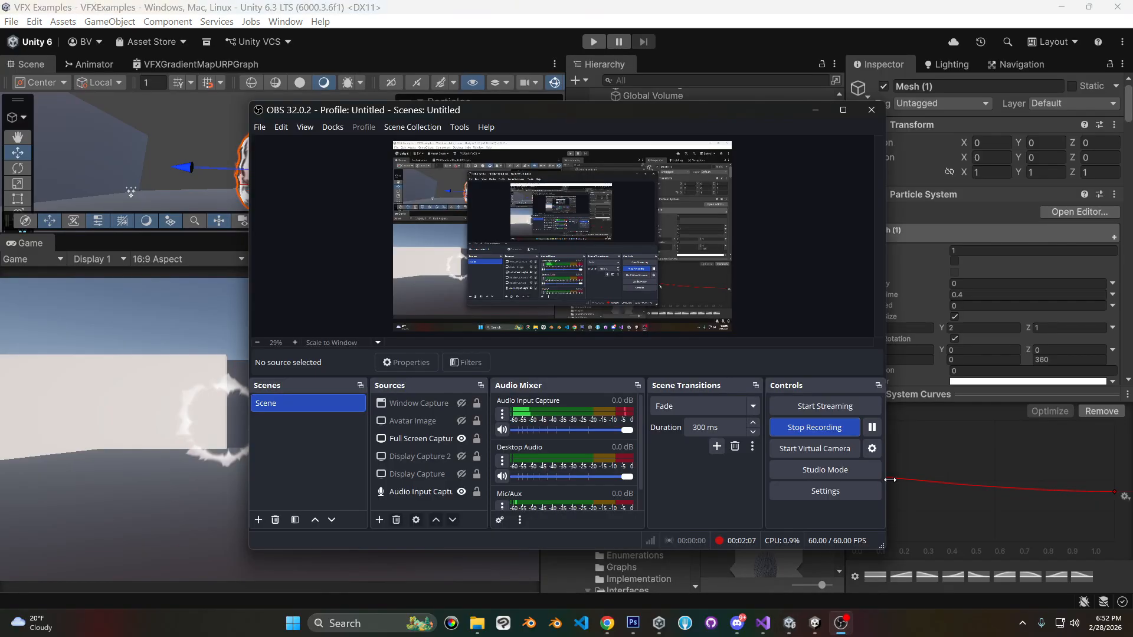
{"action": "left_click", "coordinate": [871, 427]}
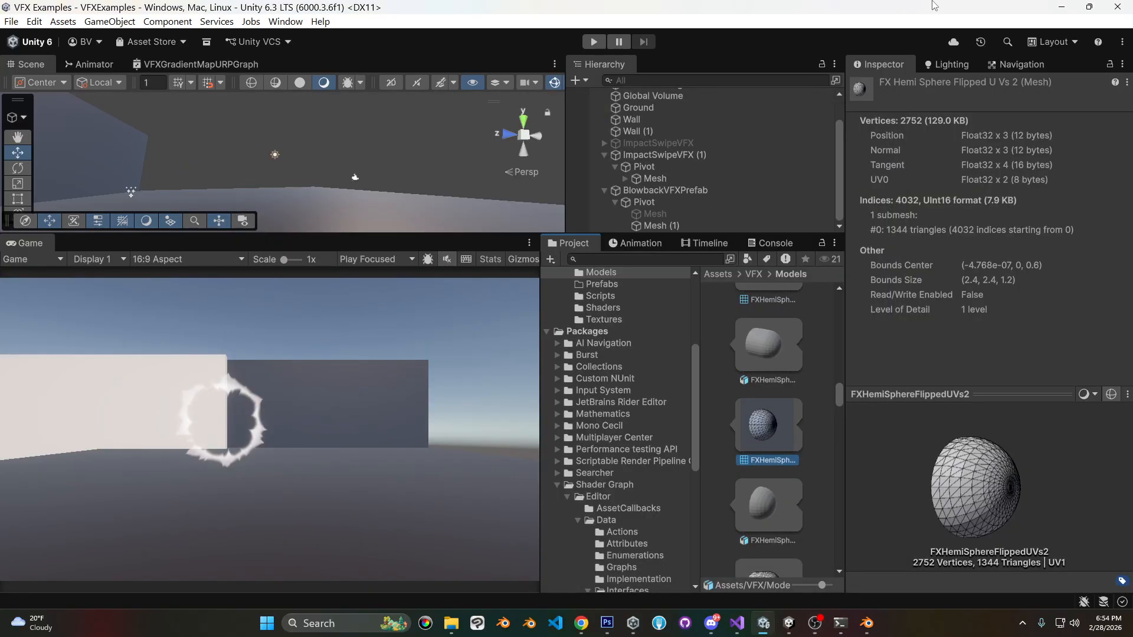
Switch to the vfxRings.blend file in Blender and add a UV sphere at the origin in front view.
{"action": "left_click", "coordinate": [867, 623]}
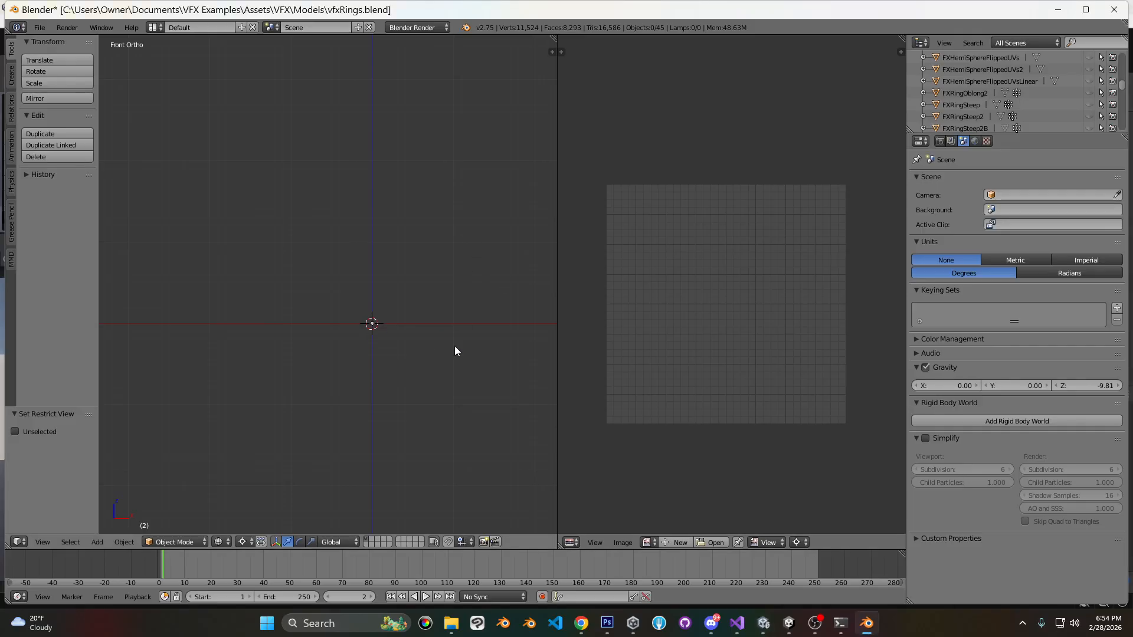
{"action": "scroll", "coordinate": [428, 288], "scroll_direction": "up", "scroll_amount": 3}
{"action": "middle_click_drag", "start_coordinate": [427, 274], "coordinate": [423, 323]}
{"action": "key", "text": "KP_1"}
{"action": "key", "text": "shift+a"}
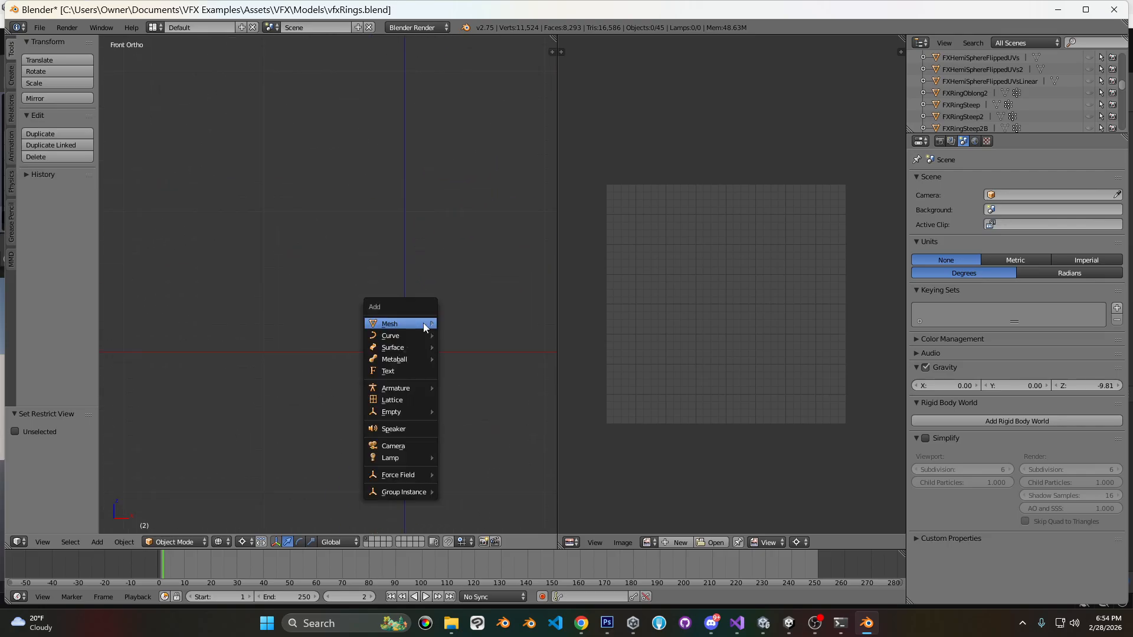
{"action": "mouse_move", "coordinate": [423, 323]}
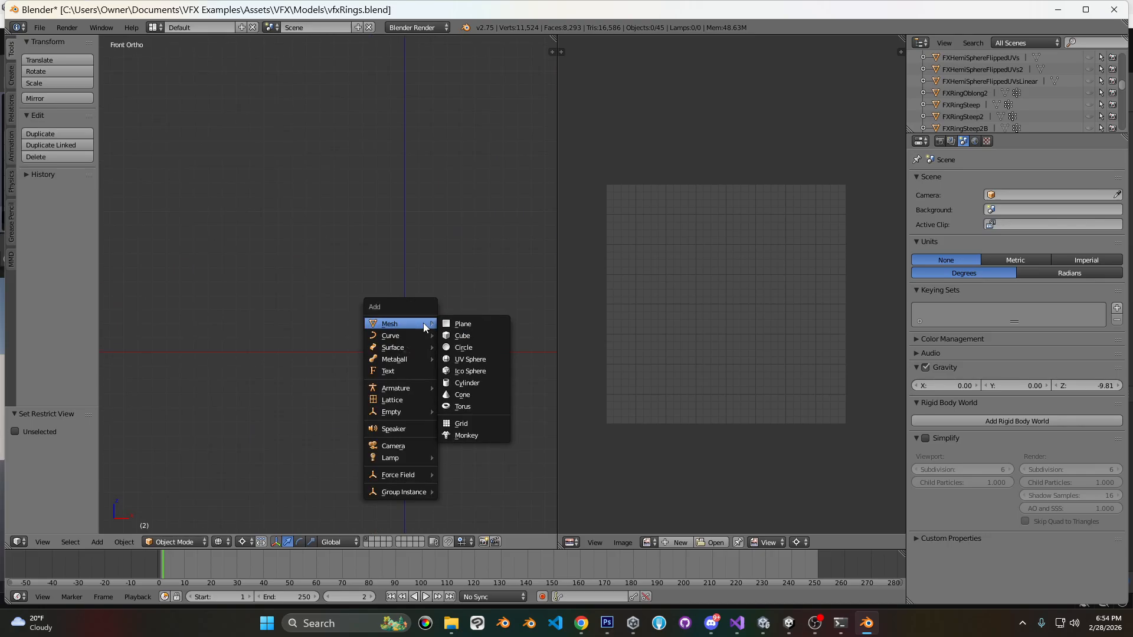
{"action": "left_click", "coordinate": [479, 360]}
Delete the vertices of the sphere's lower half, leaving a hemisphere.
{"action": "key", "text": "Tab"}
{"action": "key", "text": "z"}
{"action": "key", "text": "z"}
{"action": "key", "text": "a"}
{"action": "key", "text": "b"}
{"action": "left_click_drag", "start_coordinate": [256, 361], "coordinate": [543, 526]}
{"action": "key", "text": "x"}
{"action": "left_click", "coordinate": [458, 185]}
Shade all of the hemisphere's faces smooth and return to Object Mode.
{"action": "key", "text": "a"}
{"action": "key", "text": "z"}
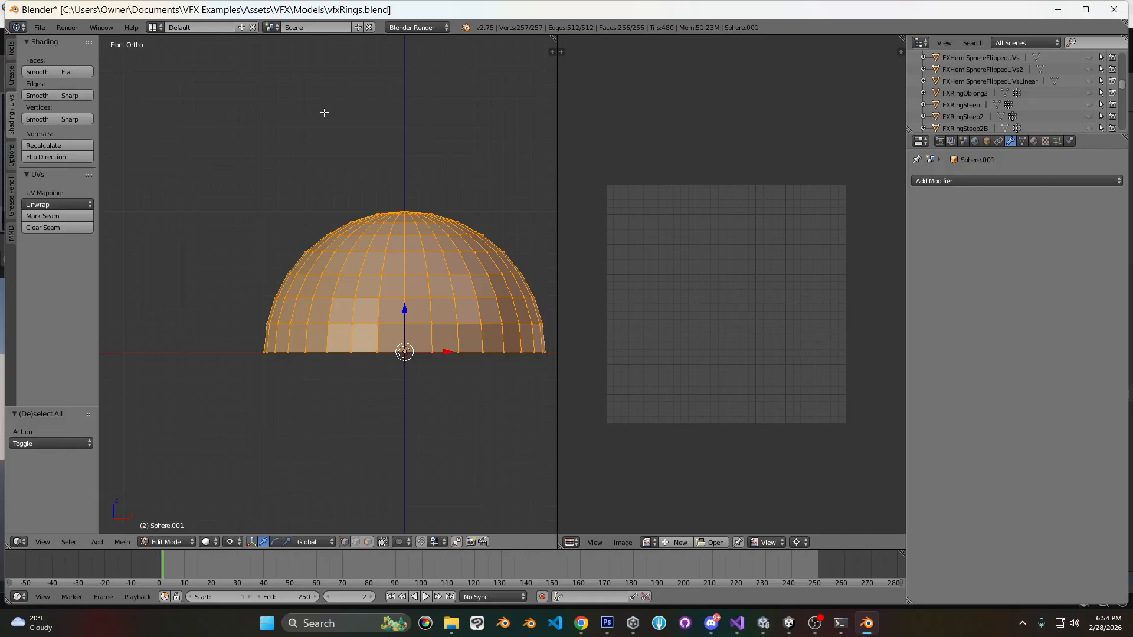
{"action": "left_click", "coordinate": [37, 71]}
{"action": "key", "text": "Tab"}
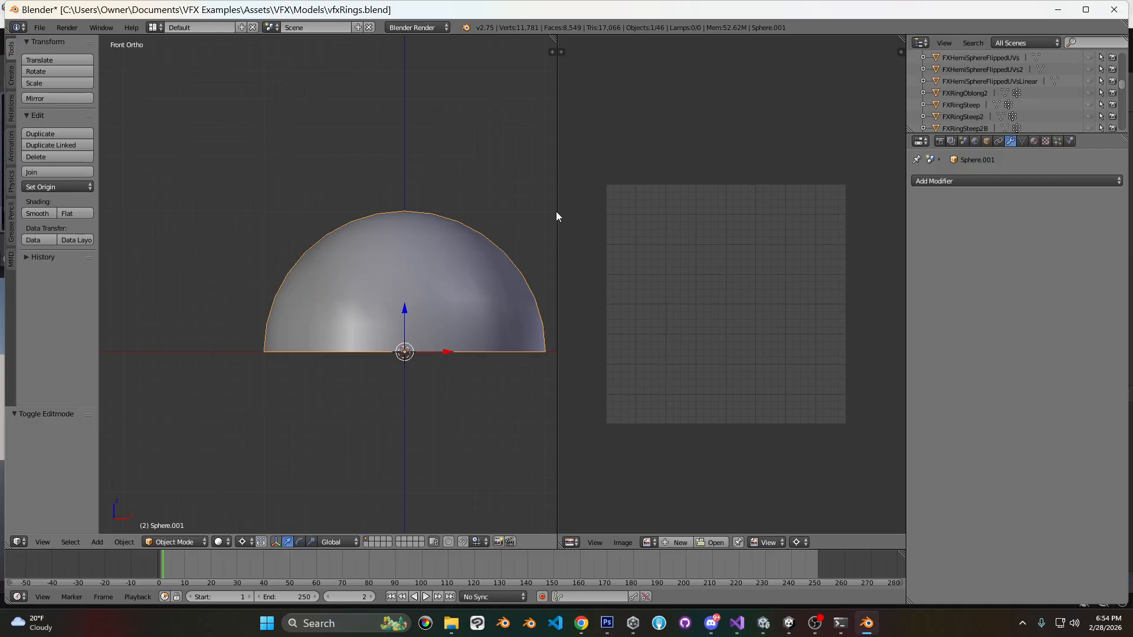
{"action": "left_click_drag", "start_coordinate": [557, 210], "coordinate": [583, 210]}
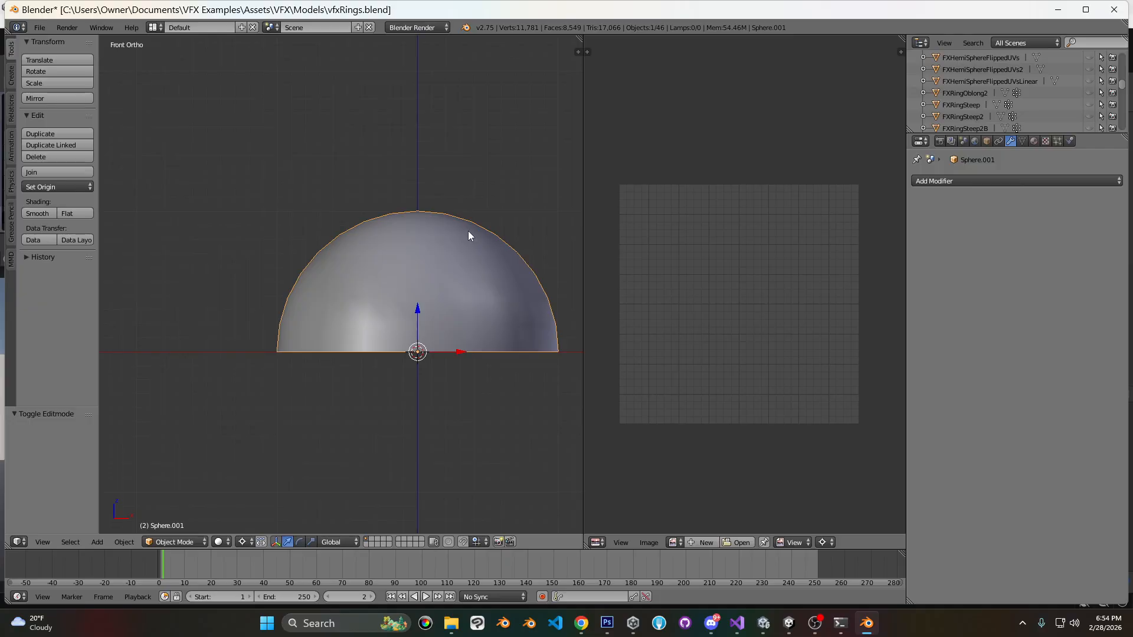
Mark a seam along the back edge line running from the hemisphere's pole to its rim.
{"action": "key", "text": "Tab"}
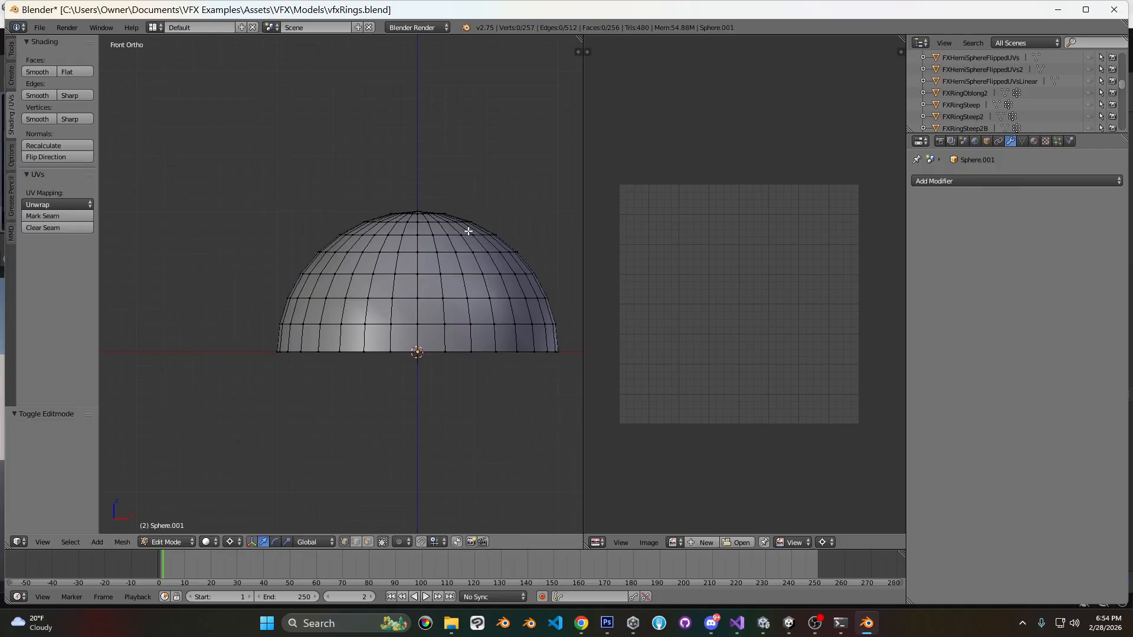
{"action": "key", "text": "KP_7"}
{"action": "middle_click_drag", "start_coordinate": [466, 176], "coordinate": [438, 419], "text": "shift"}
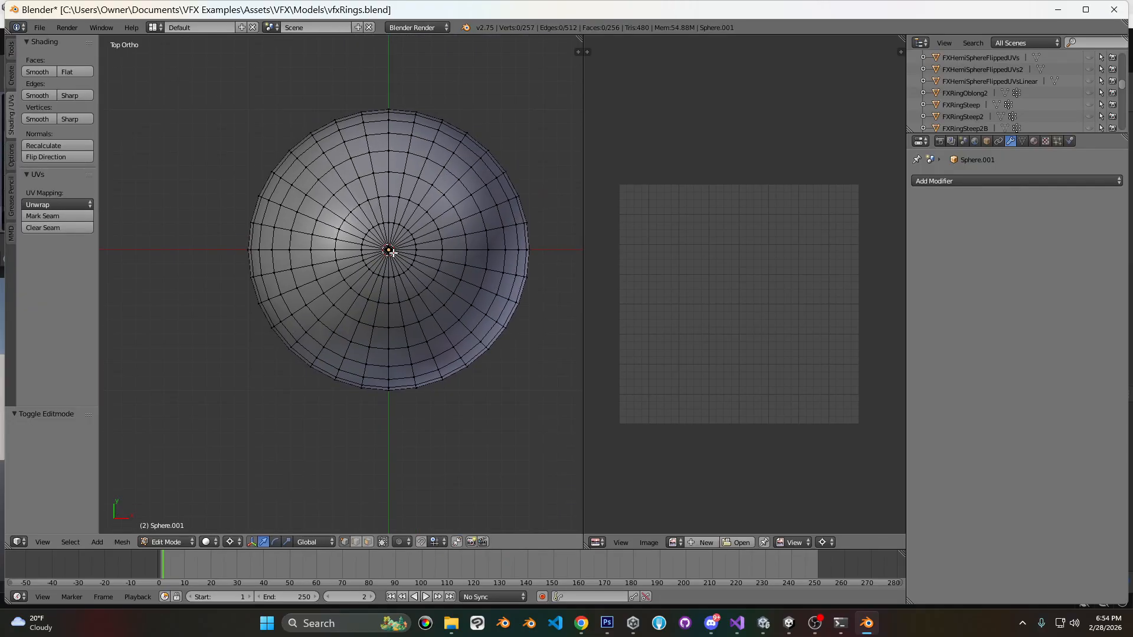
{"action": "right_click", "coordinate": [388, 184], "text": "alt"}
{"action": "key", "text": "space"}
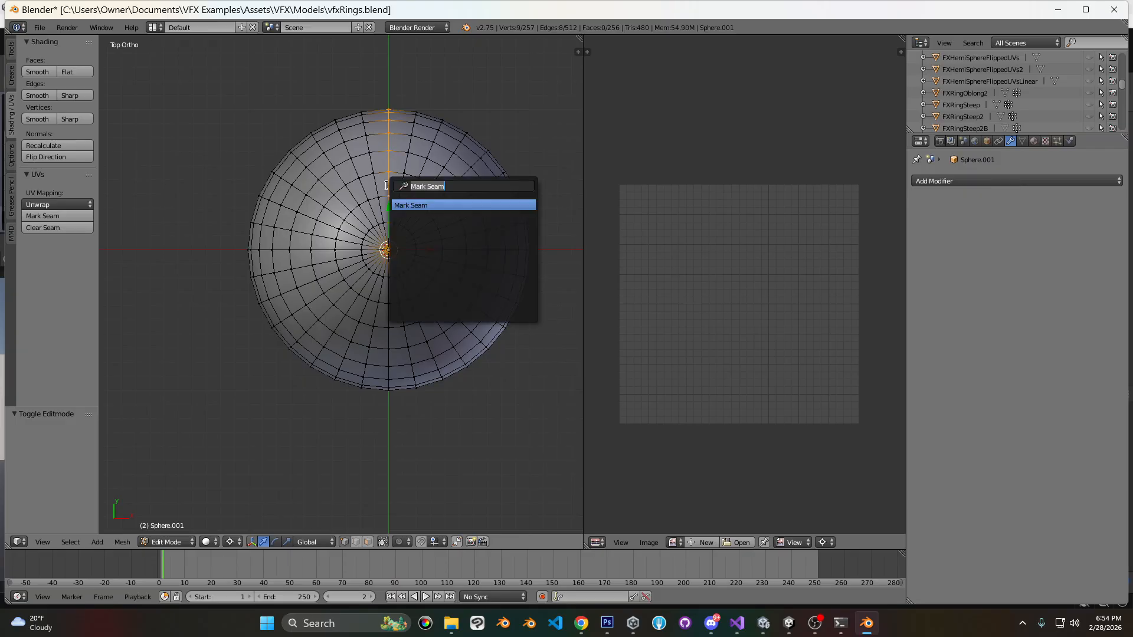
{"action": "key", "text": "Return"}
Unwrap the whole hemisphere from the front view with Sphere Projection.
{"action": "key", "text": "KP_1"}
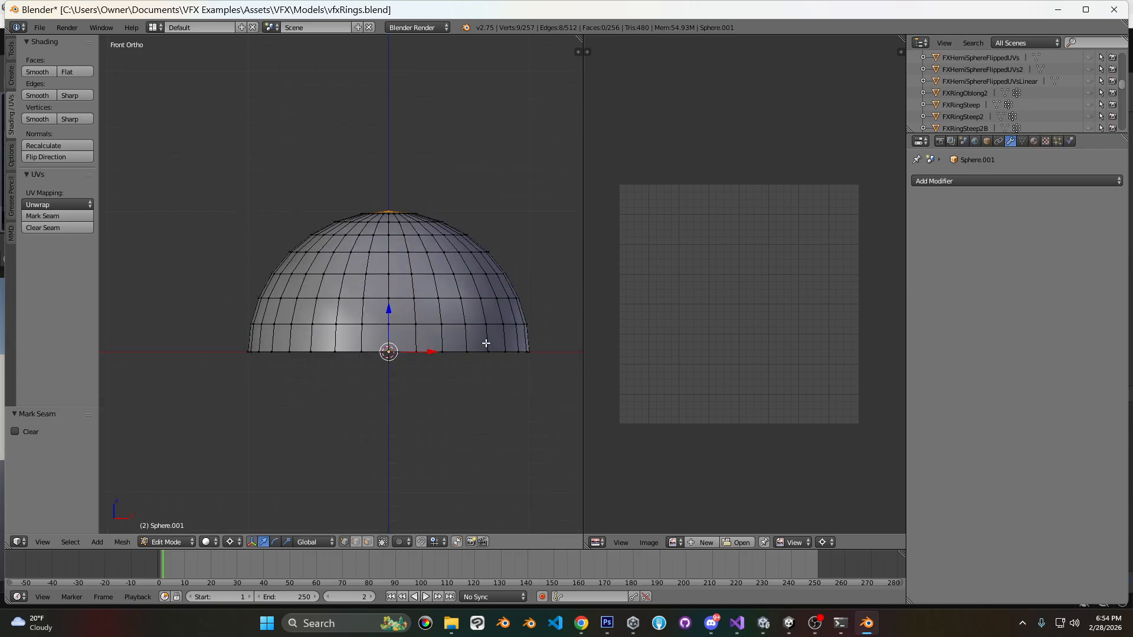
{"action": "scroll", "coordinate": [476, 279], "scroll_direction": "up", "scroll_amount": 3}
{"action": "middle_click_drag", "start_coordinate": [457, 158], "coordinate": [447, 231], "text": "shift"}
{"action": "key", "text": "z"}
{"action": "scroll", "coordinate": [424, 196], "scroll_direction": "up", "scroll_amount": 1}
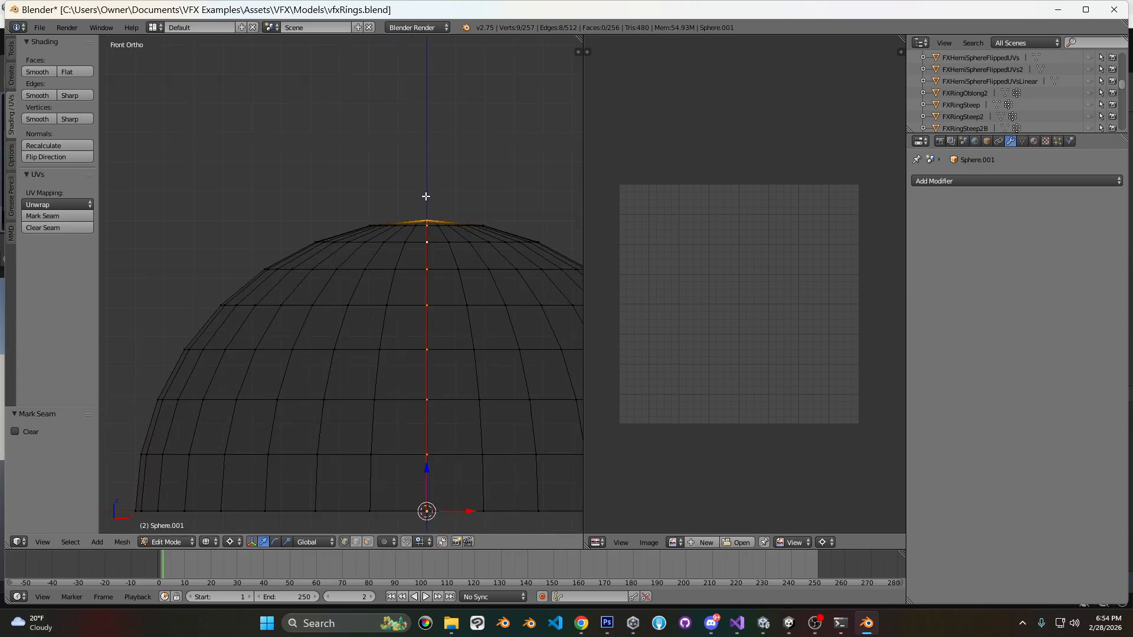
{"action": "key", "text": "a"}
{"action": "key", "text": "a"}
{"action": "scroll", "coordinate": [453, 245], "scroll_direction": "down", "scroll_amount": 2}
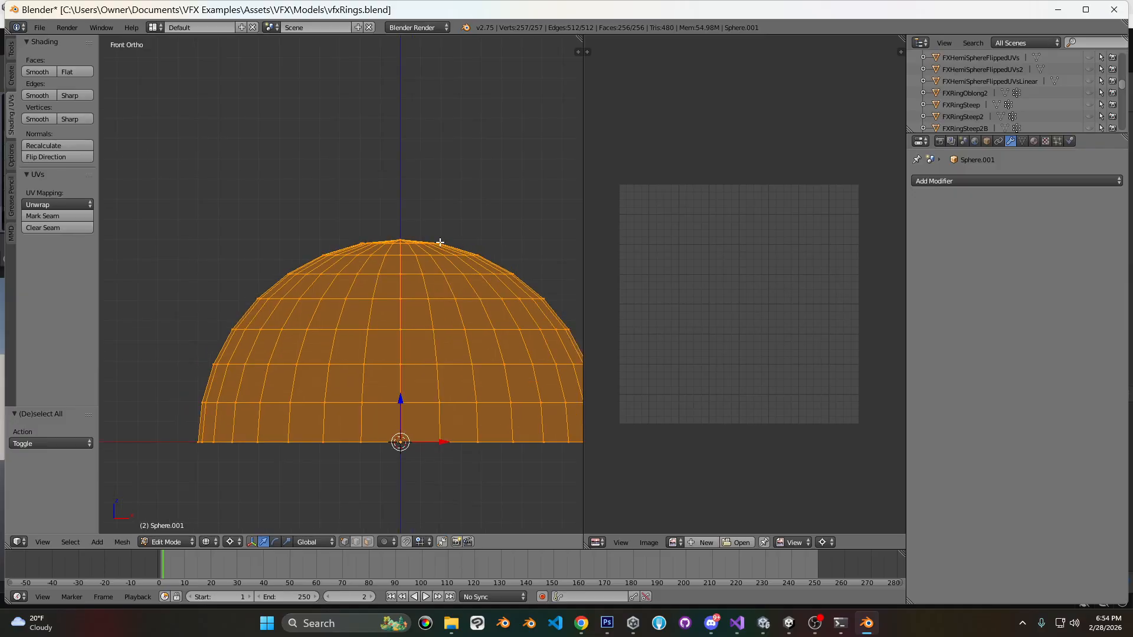
{"action": "key", "text": "u"}
{"action": "left_click", "coordinate": [452, 226]}
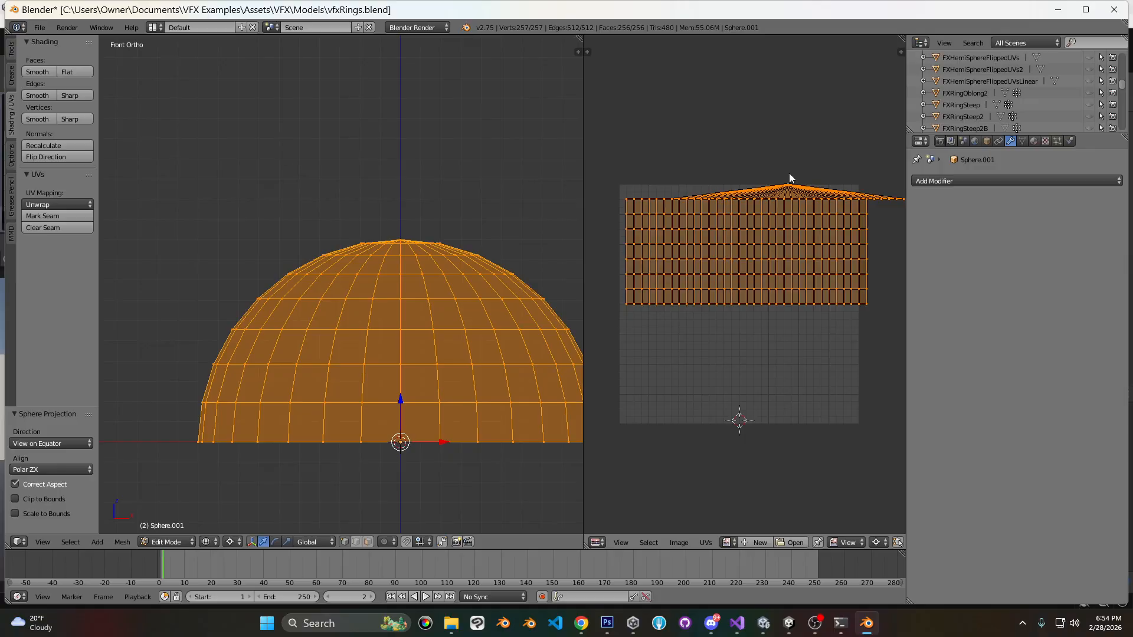
Snap the 3D cursor to the hemisphere's pole vertex and delete that vertex.
{"action": "key", "text": "a"}
{"action": "scroll", "coordinate": [399, 179], "scroll_direction": "up", "scroll_amount": 3}
{"action": "key", "text": "a"}
{"action": "right_click", "coordinate": [444, 208]}
{"action": "key", "text": "x"}
{"action": "key", "text": "shift+s"}
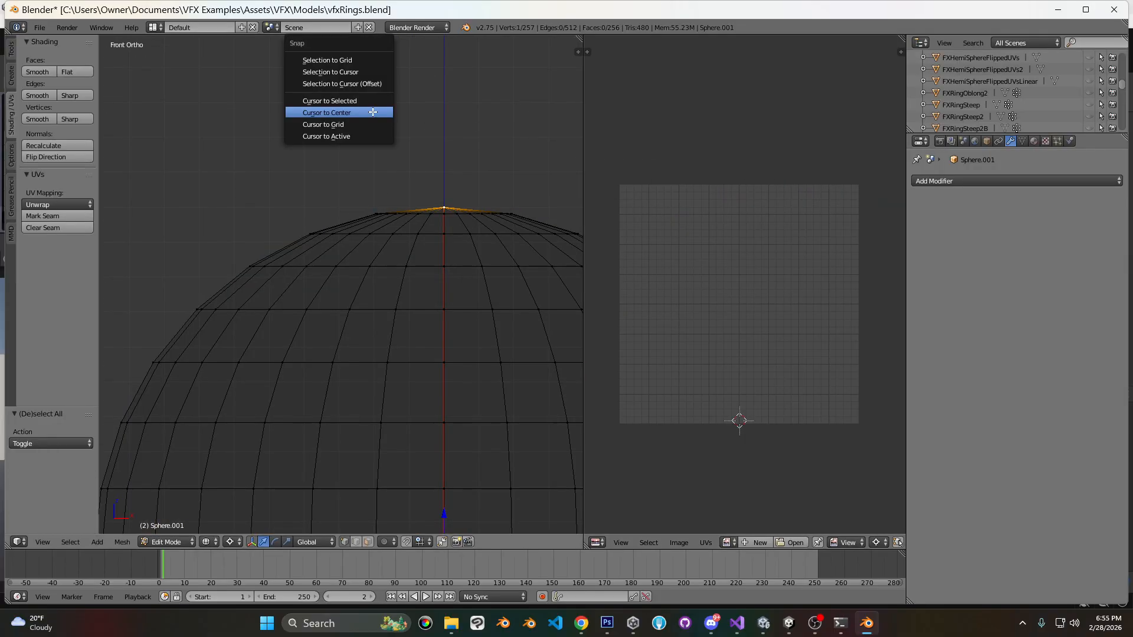
{"action": "left_click", "coordinate": [372, 112]}
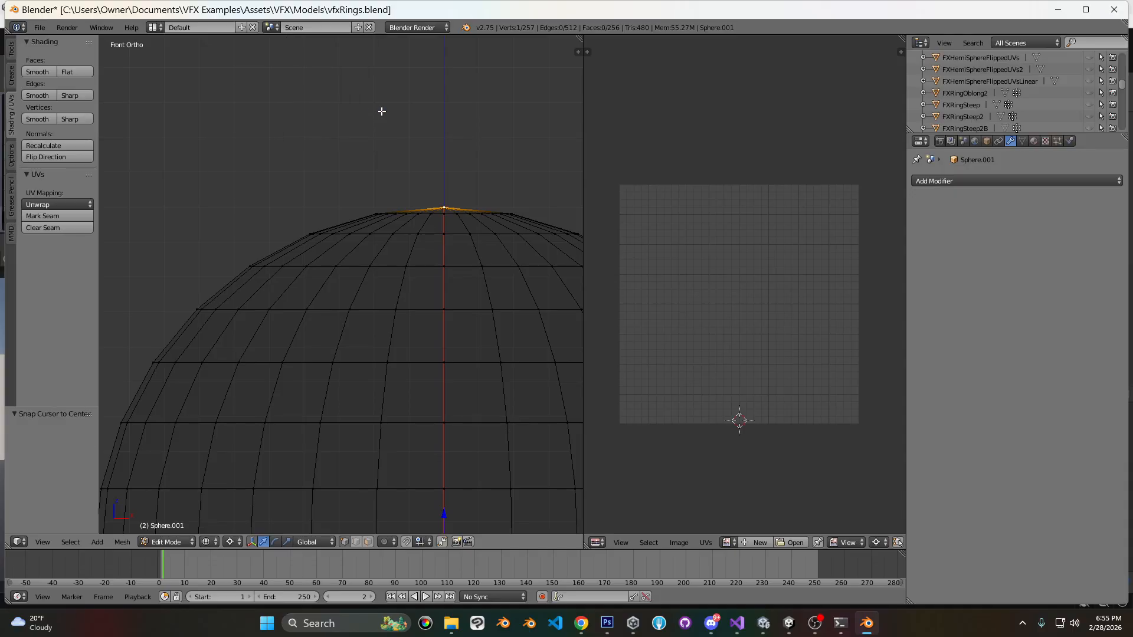
{"action": "key", "text": "shift+s"}
{"action": "left_click", "coordinate": [502, 149]}
{"action": "key", "text": "x"}
{"action": "left_click", "coordinate": [506, 147]}
Extrude the open edge ring around the pole and scale it to 0 at the 3D cursor.
{"action": "left_click", "coordinate": [448, 213], "text": "alt"}
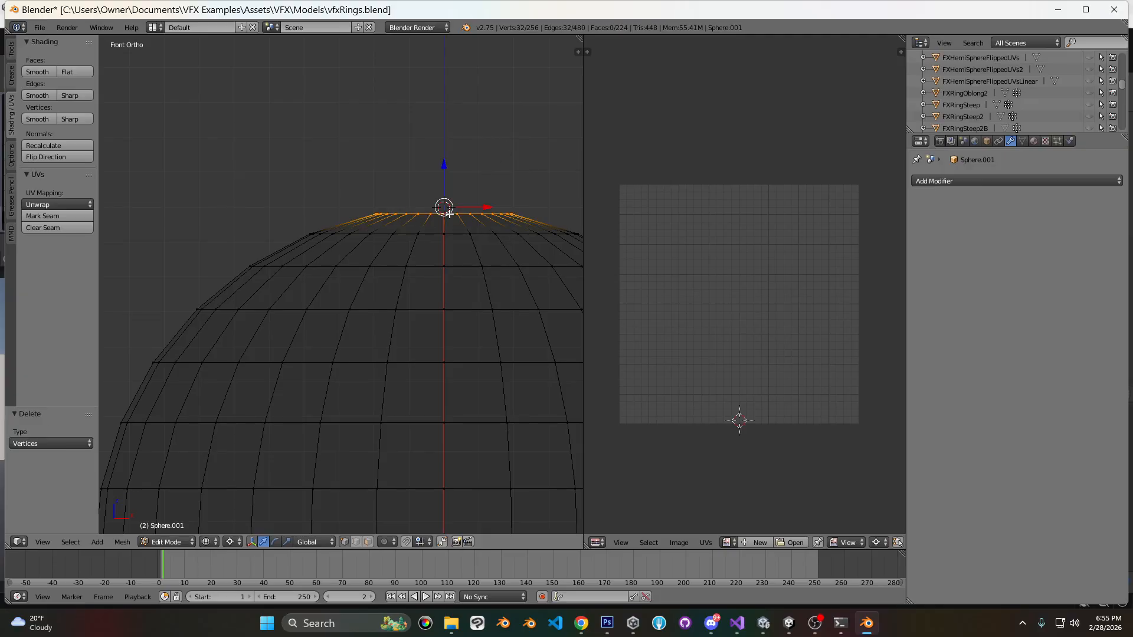
{"action": "key", "text": "e"}
{"action": "right_click", "coordinate": [526, 156]}
{"action": "key", "text": "s"}
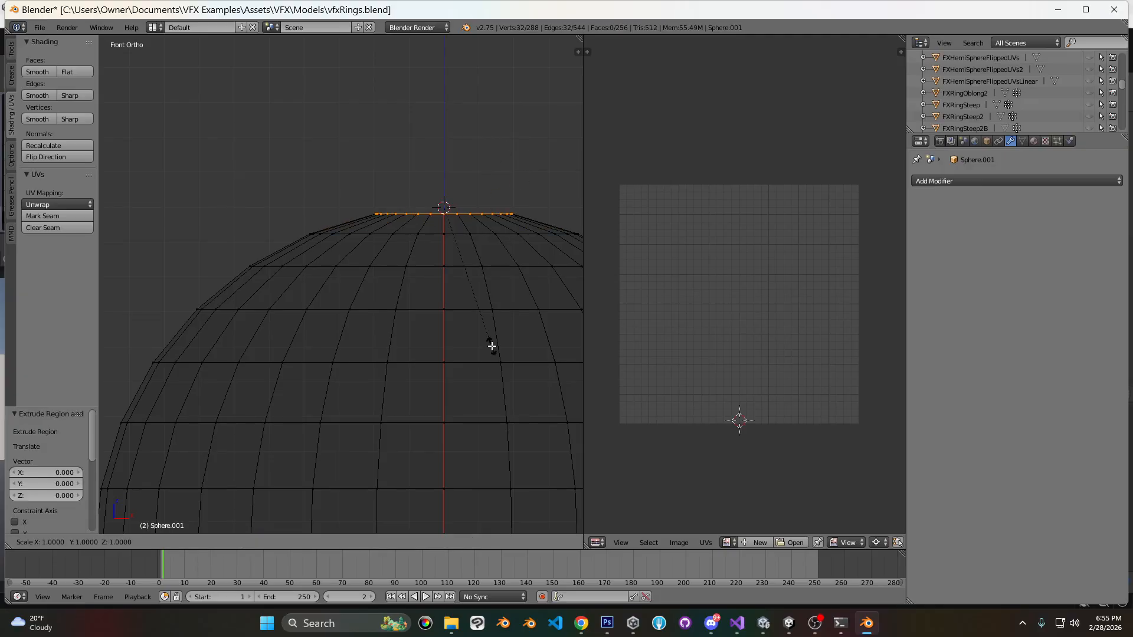
{"action": "key", "text": "0"}
{"action": "key", "text": "Return"}
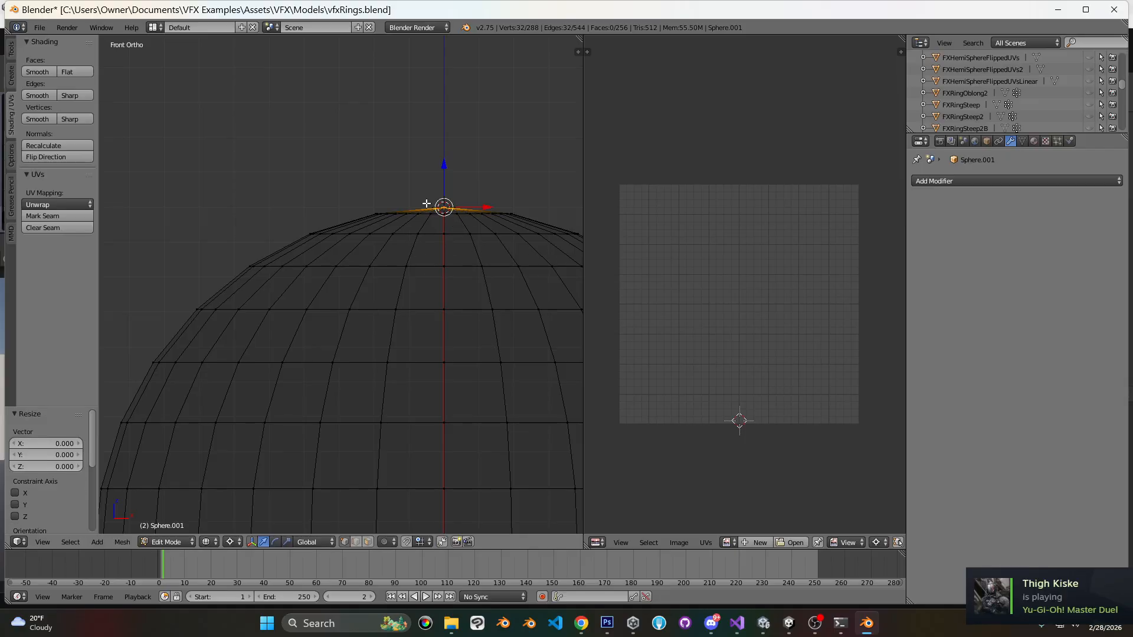
With the whole mesh selected, raise the top row of UV vertices along Y by about one row height.
{"action": "key", "text": "a"}
{"action": "key", "text": "a"}
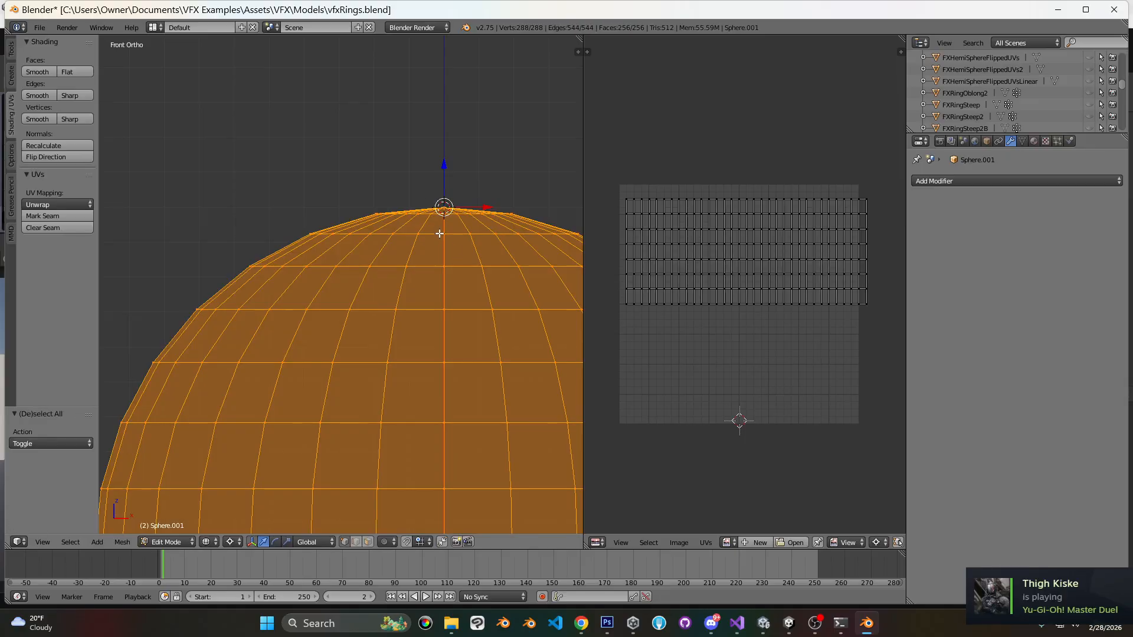
{"action": "key", "text": "g"}
{"action": "key", "text": "y"}
{"action": "left_click", "coordinate": [682, 217]}
{"action": "key", "text": "a"}
{"action": "right_click", "coordinate": [682, 200], "text": "alt"}
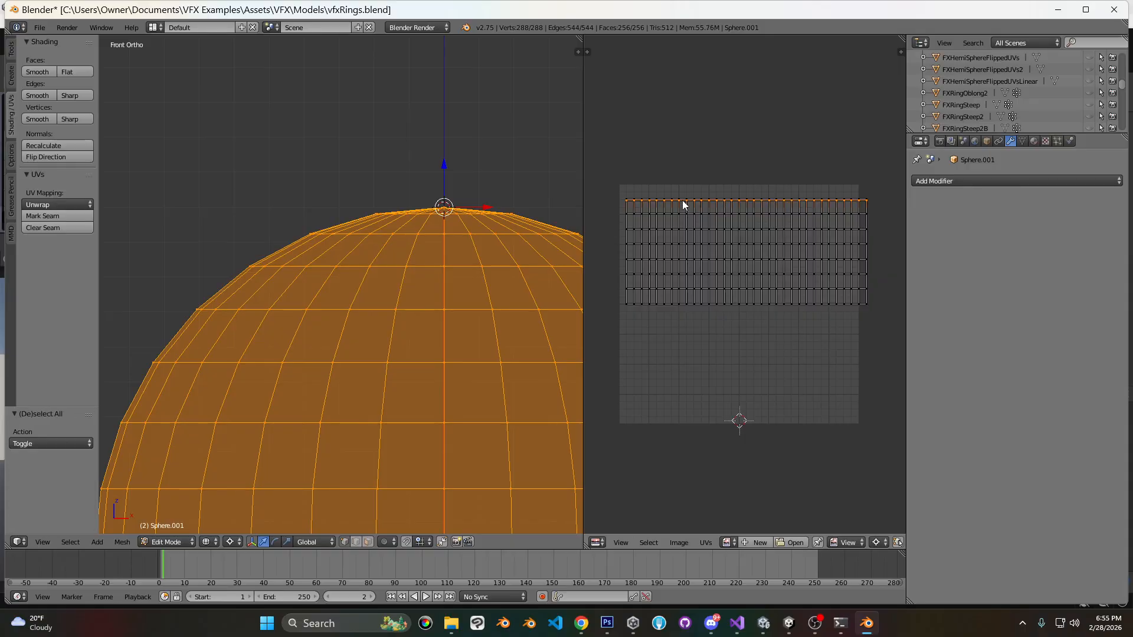
{"action": "key", "text": "g"}
{"action": "key", "text": "y"}
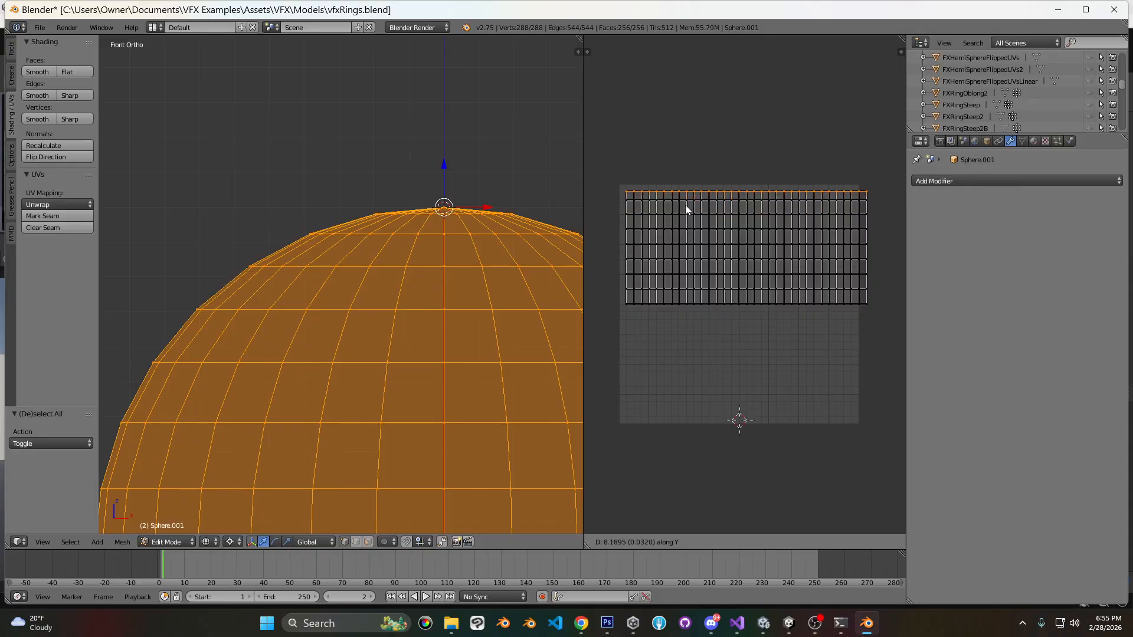
{"action": "left_click", "coordinate": [684, 200]}
Move the entire UV grid so its side edges line up with the UV tile's side borders.
{"action": "key", "text": "a"}
{"action": "key", "text": "a"}
{"action": "key", "text": "g"}
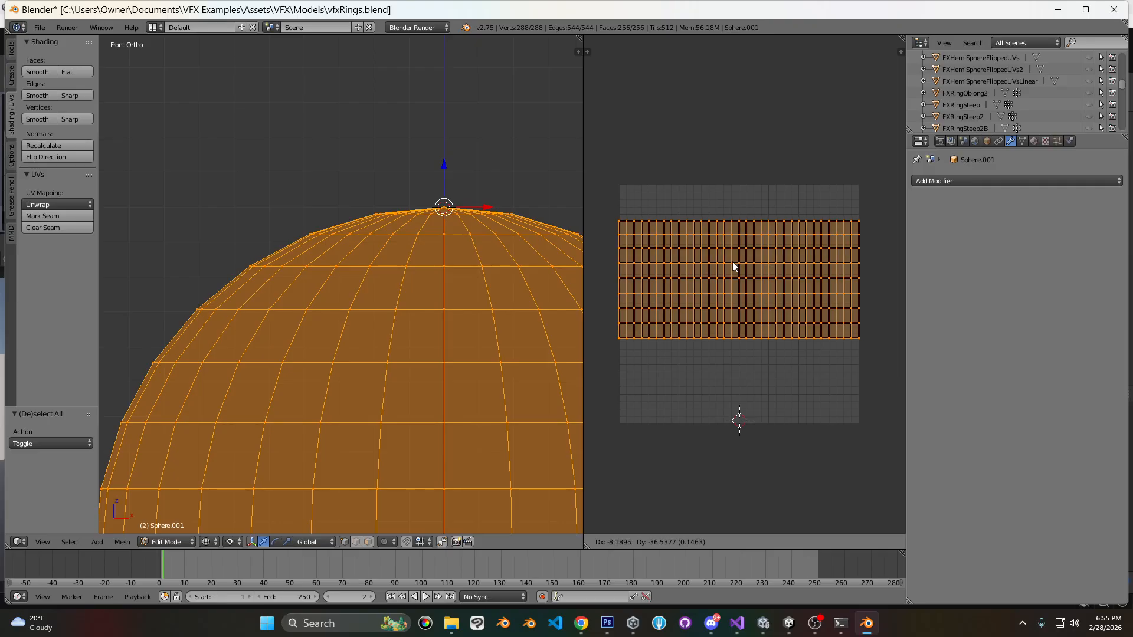
{"action": "left_click", "coordinate": [732, 260]}
Stretch the UV grid along Y by about 1.743, move it about -0.603, and scale it about 1.155 to fill the tile.
{"action": "key", "text": "s"}
{"action": "key", "text": "y"}
{"action": "left_click", "coordinate": [737, 143]}
{"action": "key", "text": "g"}
{"action": "key", "text": "y"}
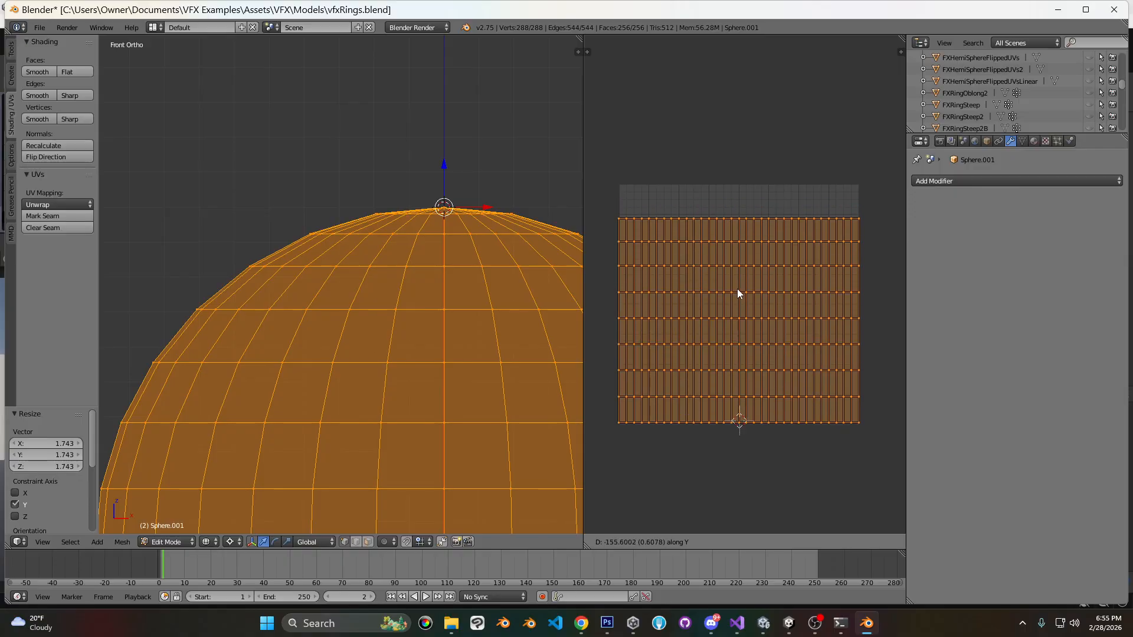
{"action": "left_click", "coordinate": [739, 287]}
{"action": "key", "text": "s"}
{"action": "key", "text": "y"}
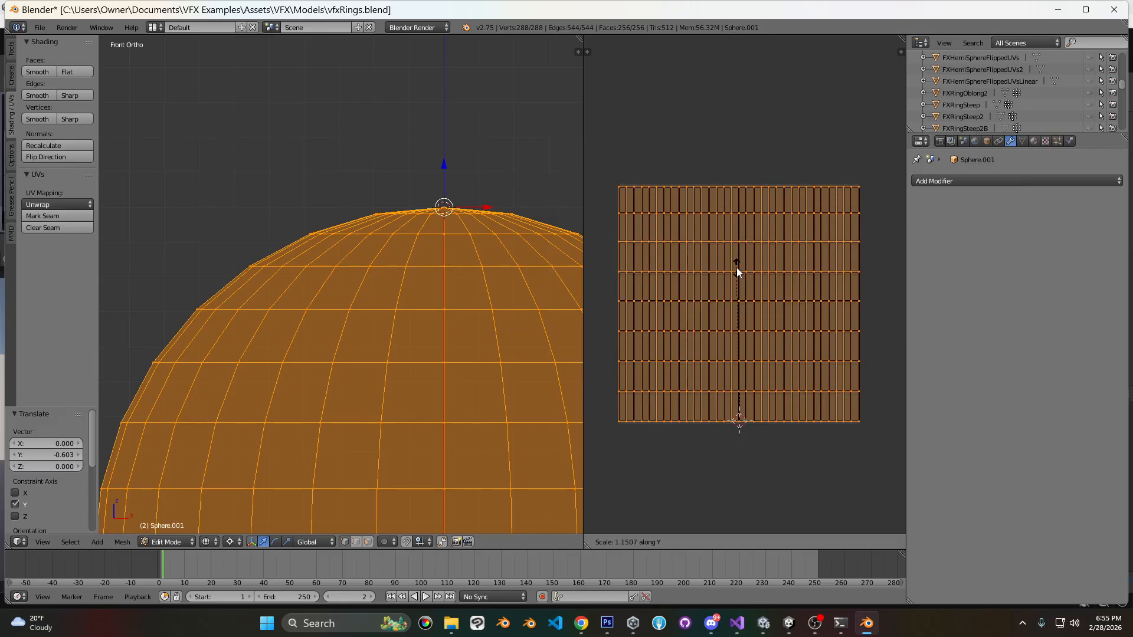
{"action": "left_click", "coordinate": [736, 267]}
Snap the UV cursor to the selected grid, flip the UVs vertically with a Y scale of -1, and shift them about -0.021 in Y.
{"action": "key", "text": "shift+s"}
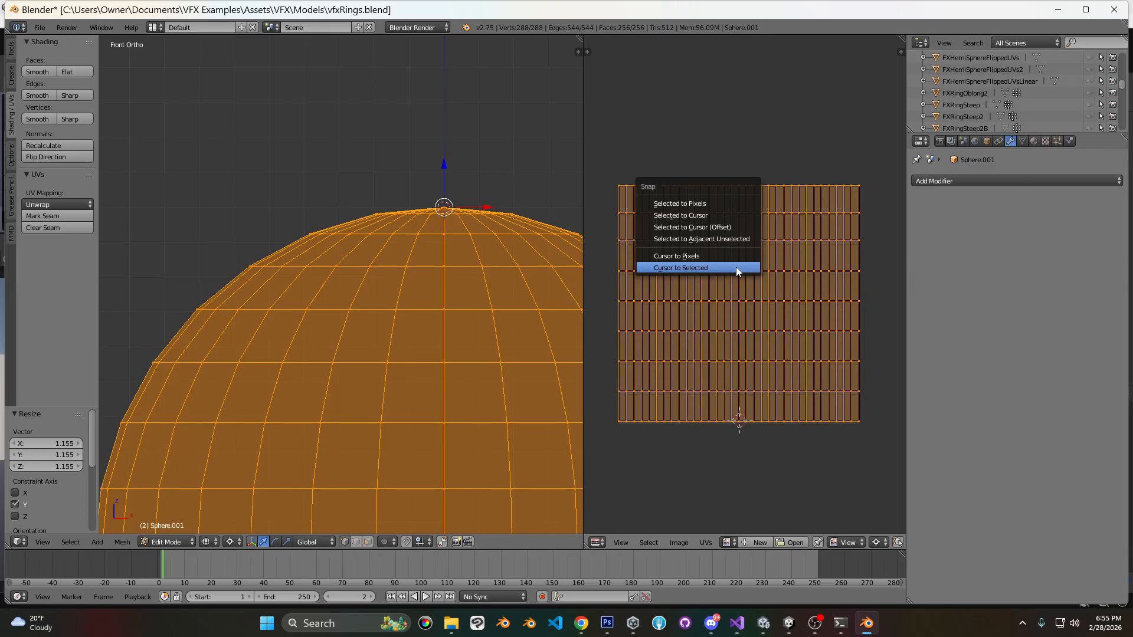
{"action": "left_click", "coordinate": [735, 268]}
{"action": "key", "text": "s"}
{"action": "key", "text": "y"}
{"action": "key", "text": "minus"}
{"action": "key", "text": "1"}
{"action": "key", "text": "Return"}
{"action": "key", "text": "g"}
{"action": "key", "text": "y"}
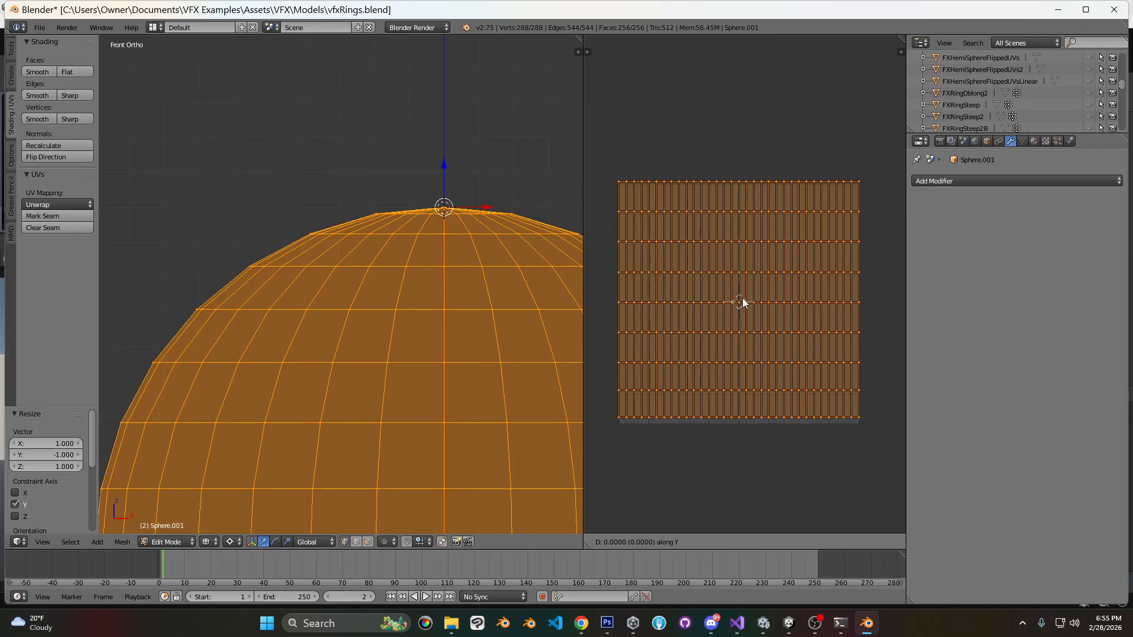
{"action": "left_click", "coordinate": [744, 349]}
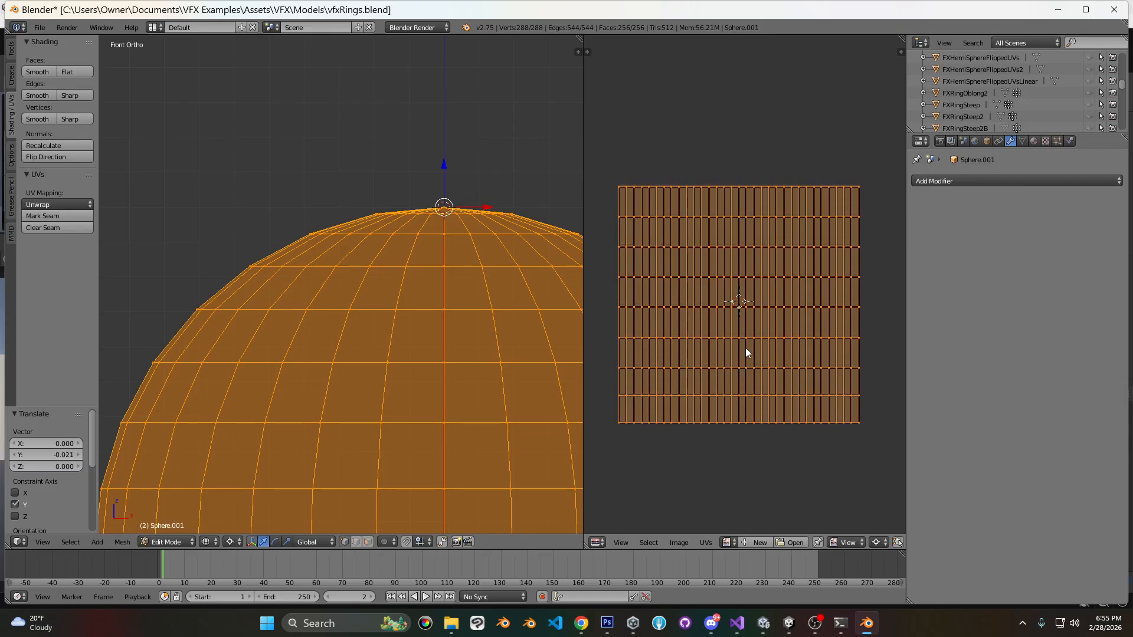
Add one centred loop cut through the second face band from the hemisphere's pole, viewed in solid shading.
{"action": "mouse_move", "coordinate": [413, 254]}
{"action": "middle_mouse_down"}
{"action": "mouse_move", "coordinate": [384, 232]}
{"action": "mouse_move", "coordinate": [416, 235]}
{"action": "middle_mouse_up"}
{"action": "key", "text": "z"}
{"action": "key", "text": "a"}
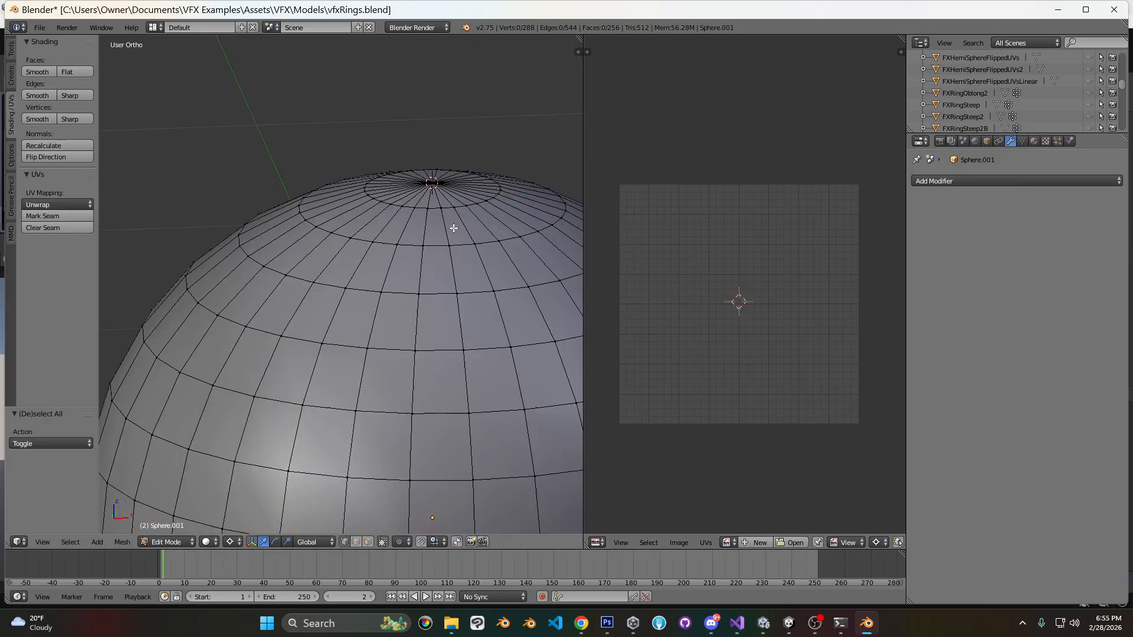
{"action": "key", "text": "ctrl+r"}
{"action": "left_click", "coordinate": [448, 225]}
{"action": "right_click", "coordinate": [449, 225]}
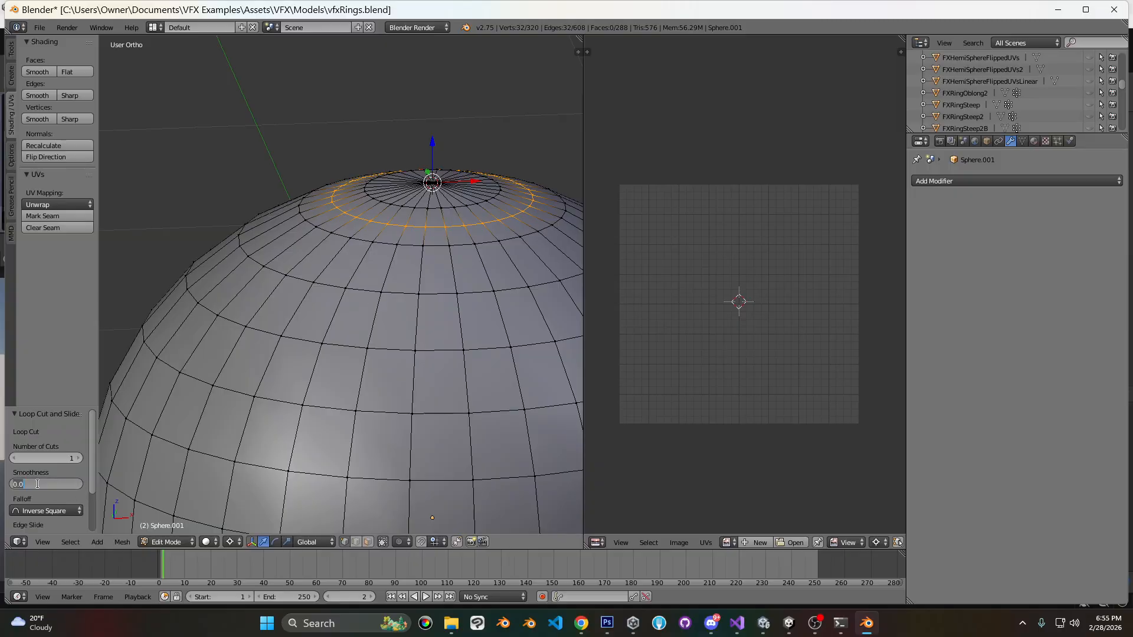
Add one centred loop cut through the face ring touching the pole and set its smoothness to 1.
{"action": "key", "text": "a"}
{"action": "key", "text": "ctrl+r"}
{"action": "left_click", "coordinate": [412, 198]}
{"action": "right_click", "coordinate": [412, 198]}
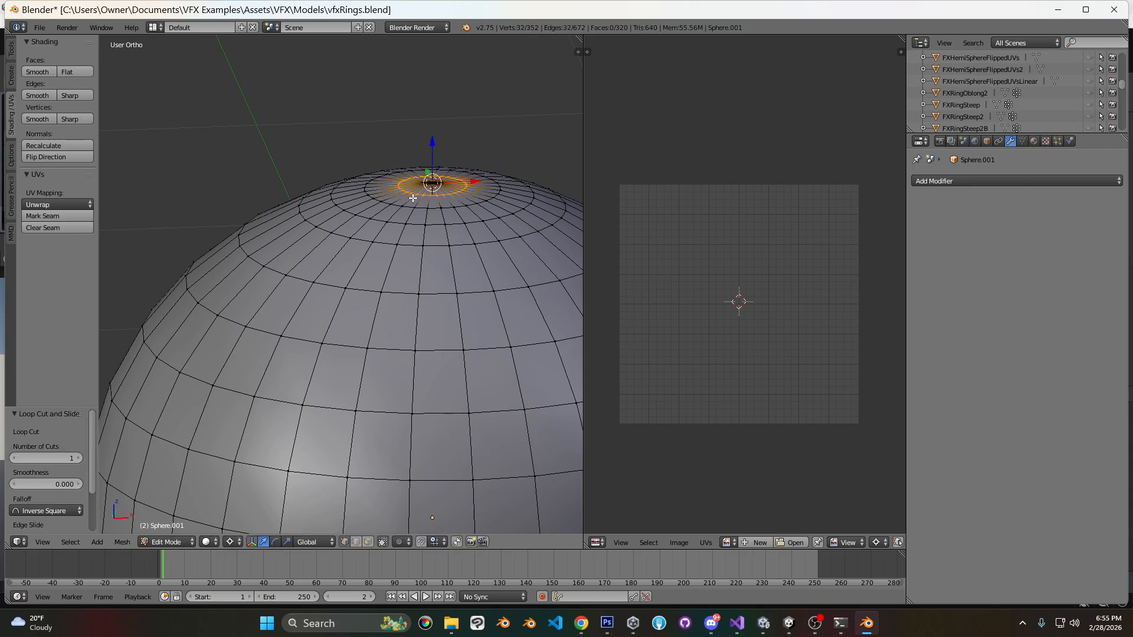
{"action": "left_click", "coordinate": [28, 486]}
{"action": "type", "text": "1"}
{"action": "key", "text": "Return"}
Examine the hemisphere's silhouette and its UV rows from the front and at an angle with everything selected.
{"action": "key", "text": "KP_1"}
{"action": "key", "text": "a"}
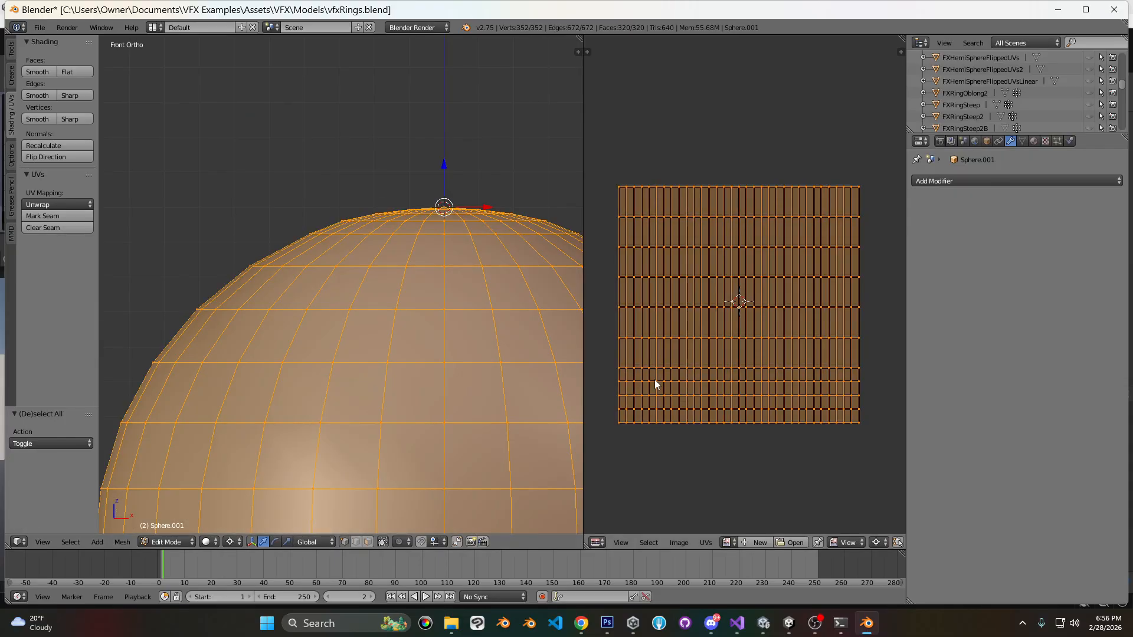
{"action": "scroll", "coordinate": [404, 228], "scroll_direction": "down", "scroll_amount": 2}
{"action": "scroll", "coordinate": [437, 189], "scroll_direction": "up", "scroll_amount": 2}
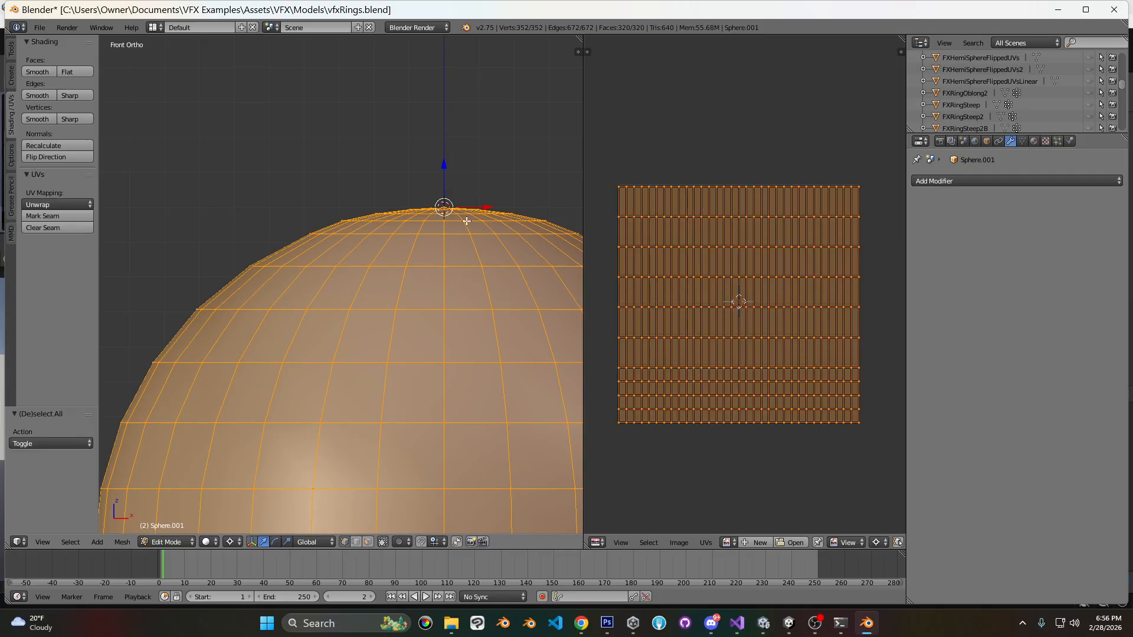
{"action": "scroll", "coordinate": [412, 248], "scroll_direction": "down", "scroll_amount": 1}
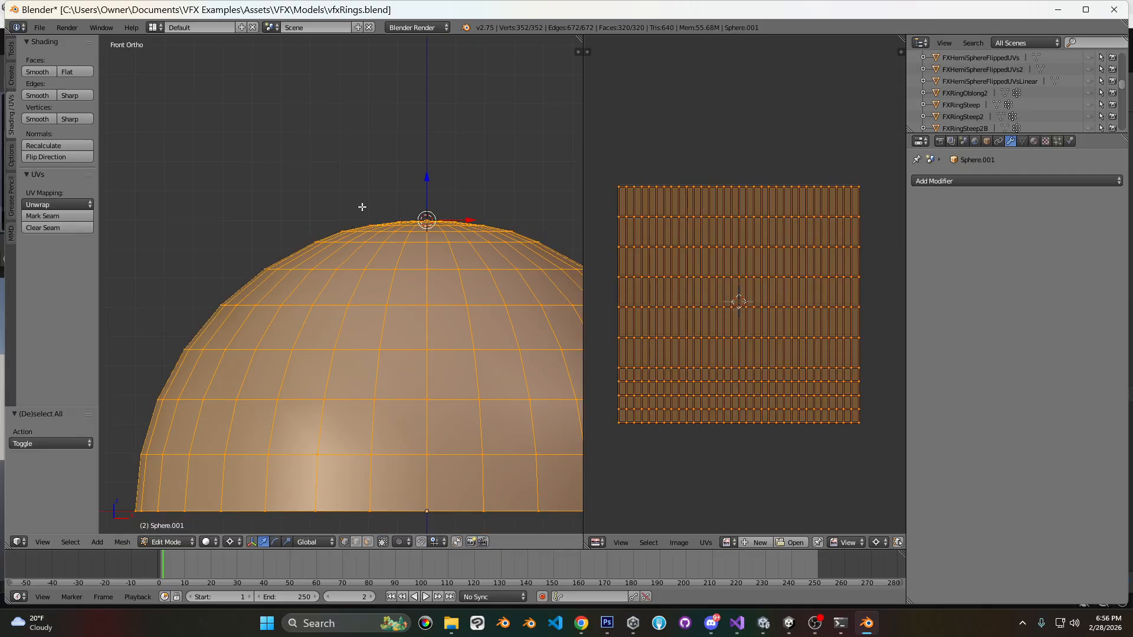
{"action": "middle_click_drag", "start_coordinate": [371, 209], "coordinate": [374, 268]}
{"action": "scroll", "coordinate": [357, 225], "scroll_direction": "down", "scroll_amount": 1}
{"action": "middle_click_drag", "start_coordinate": [356, 225], "coordinate": [370, 256]}
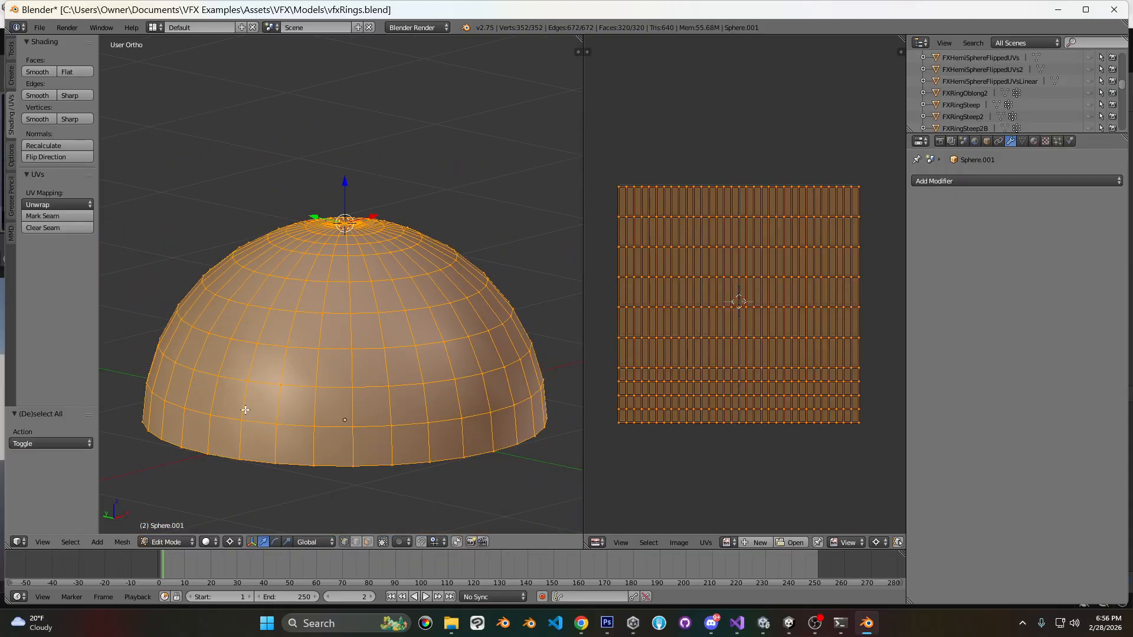
Try removing the two horizontal edge loops directly above the hemisphere's rim.
{"action": "right_click", "coordinate": [224, 418], "text": "alt"}
{"action": "right_click", "coordinate": [234, 376], "text": "alt+shift"}
{"action": "key", "text": "x"}
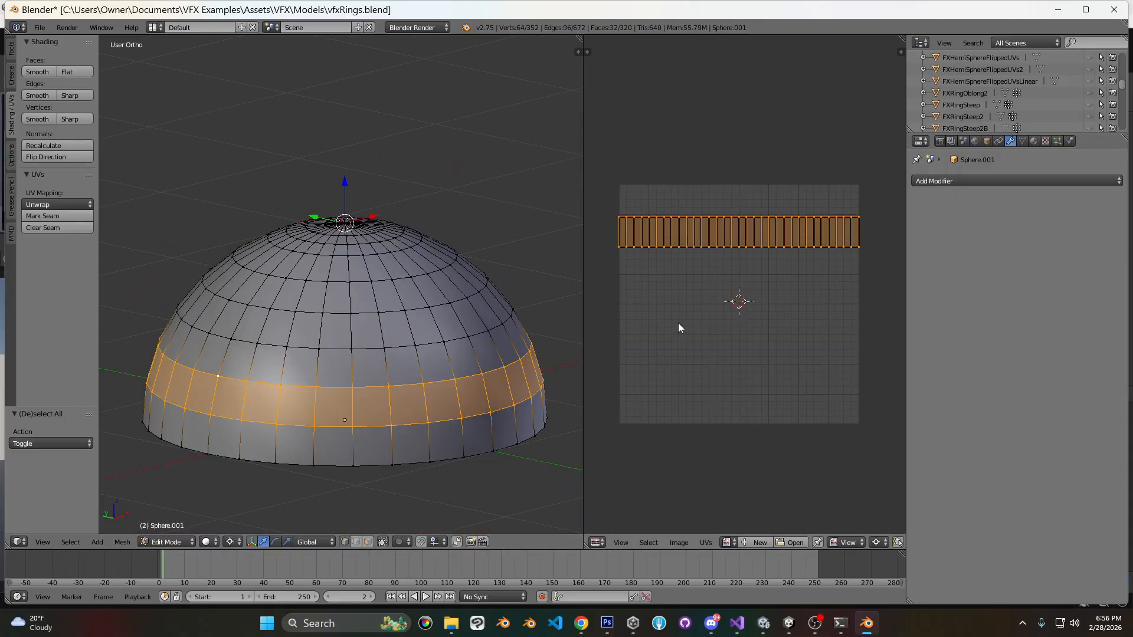
{"action": "right_click", "coordinate": [286, 426], "text": "alt"}
{"action": "right_click", "coordinate": [299, 384], "text": "alt+shift"}
{"action": "key", "text": "x"}
{"action": "left_click", "coordinate": [392, 537]}
{"action": "middle_click_drag", "start_coordinate": [475, 303], "coordinate": [376, 284]}
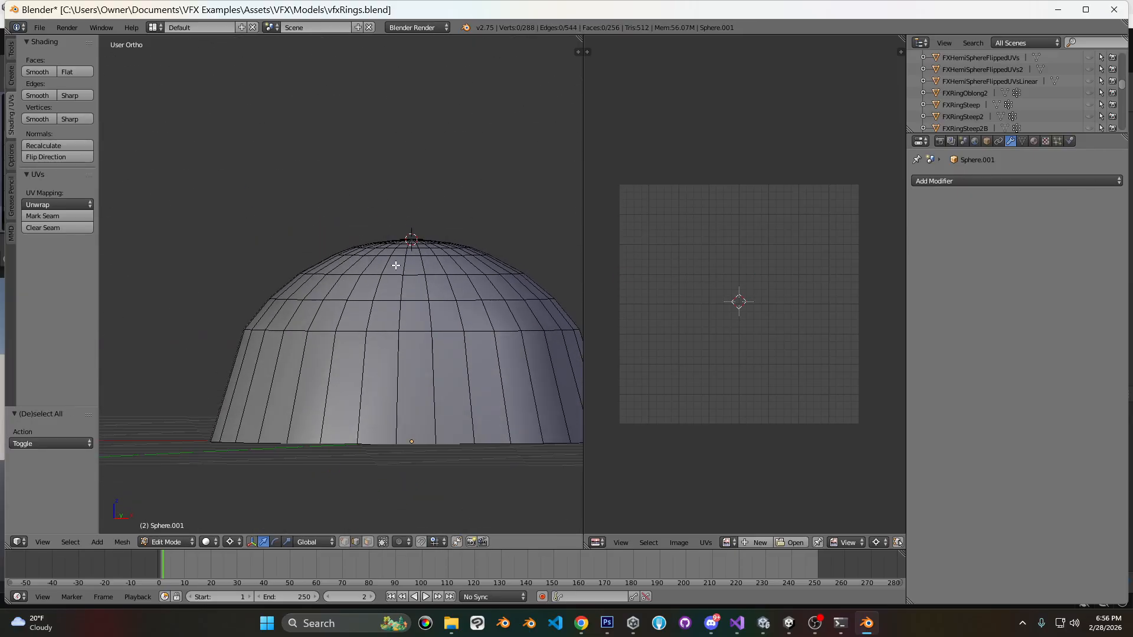
Undo the edge loop removal, clear the selection, and return to the front view.
{"action": "key", "text": "ctrl+z"}
{"action": "key", "text": "a"}
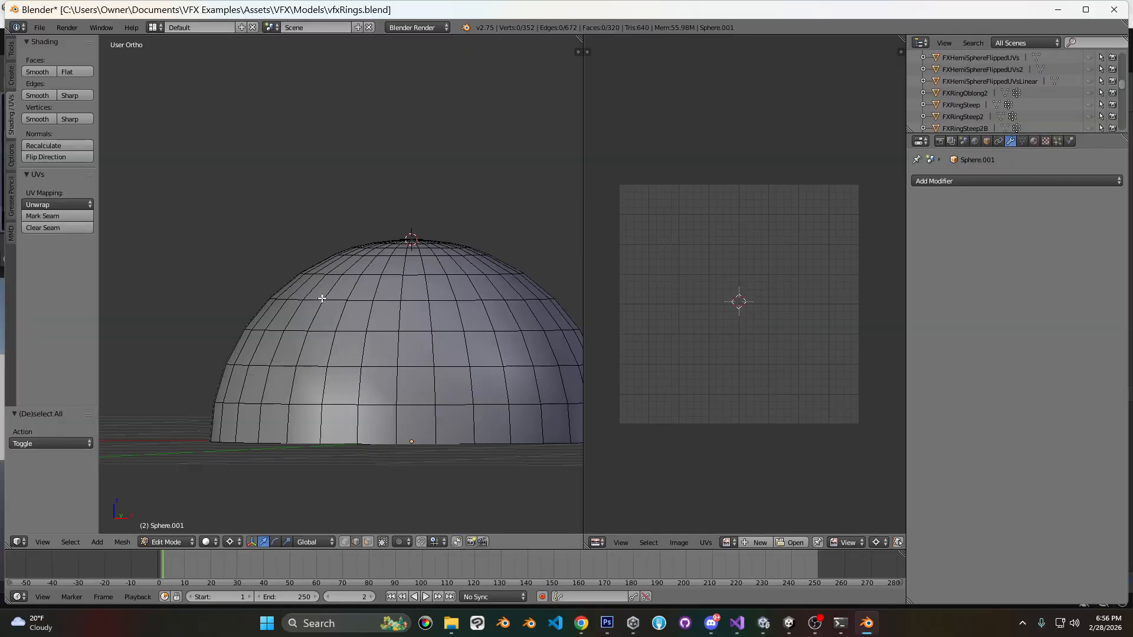
{"action": "key", "text": "KP_1"}
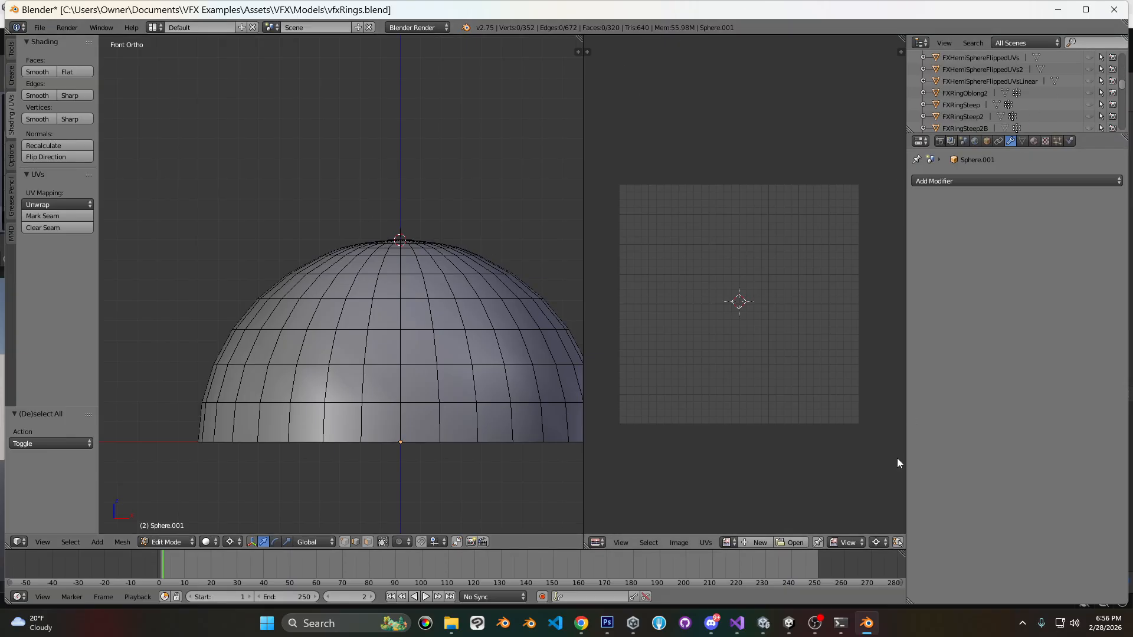
{"action": "mouse_move", "coordinate": [791, 624]}
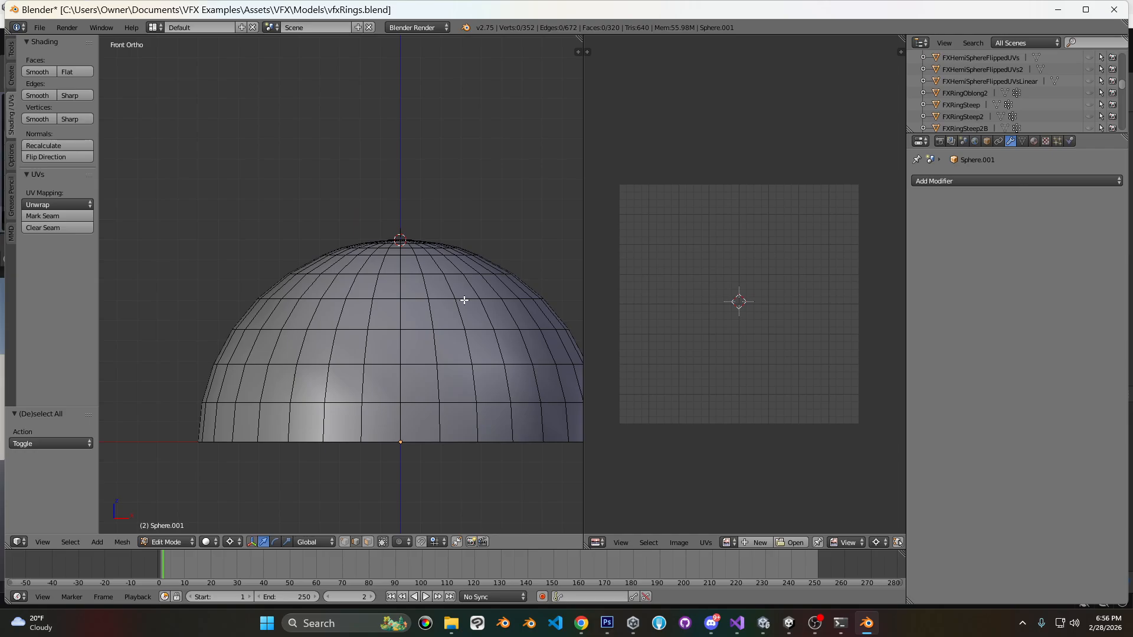
Try duplicating the whole hemisphere in place and flipping the copy's normals.
{"action": "key", "text": "a"}
{"action": "middle_click_drag", "start_coordinate": [462, 298], "coordinate": [377, 225]}
{"action": "key", "text": "shift+d"}
{"action": "key", "text": "Escape"}
{"action": "key", "text": "space"}
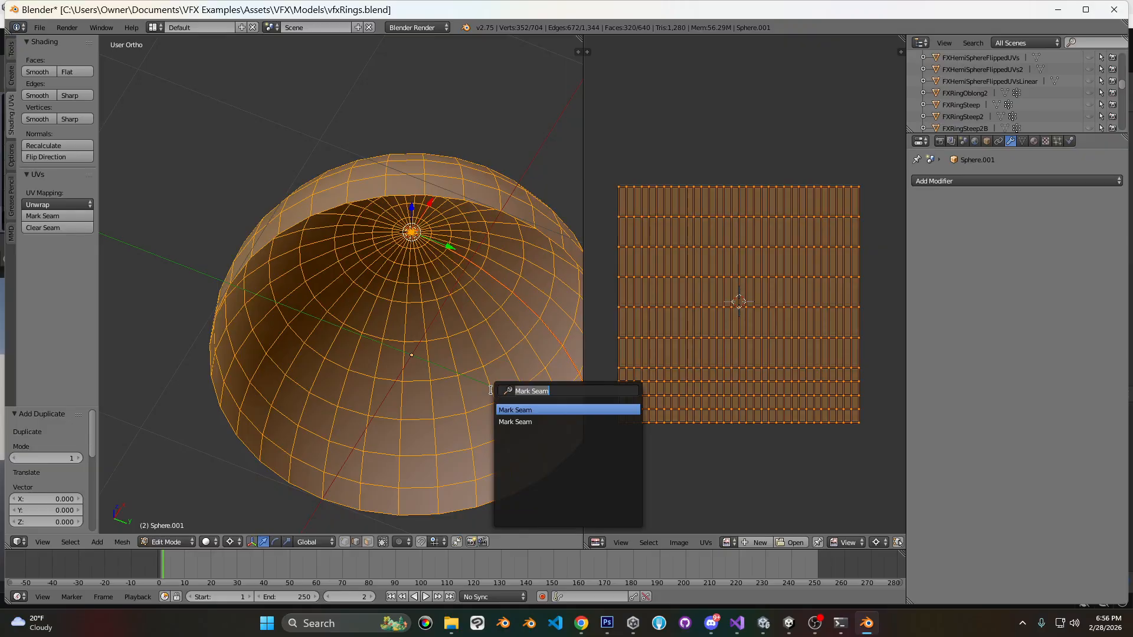
{"action": "type", "text": "flip n"}
{"action": "key", "text": "Return"}
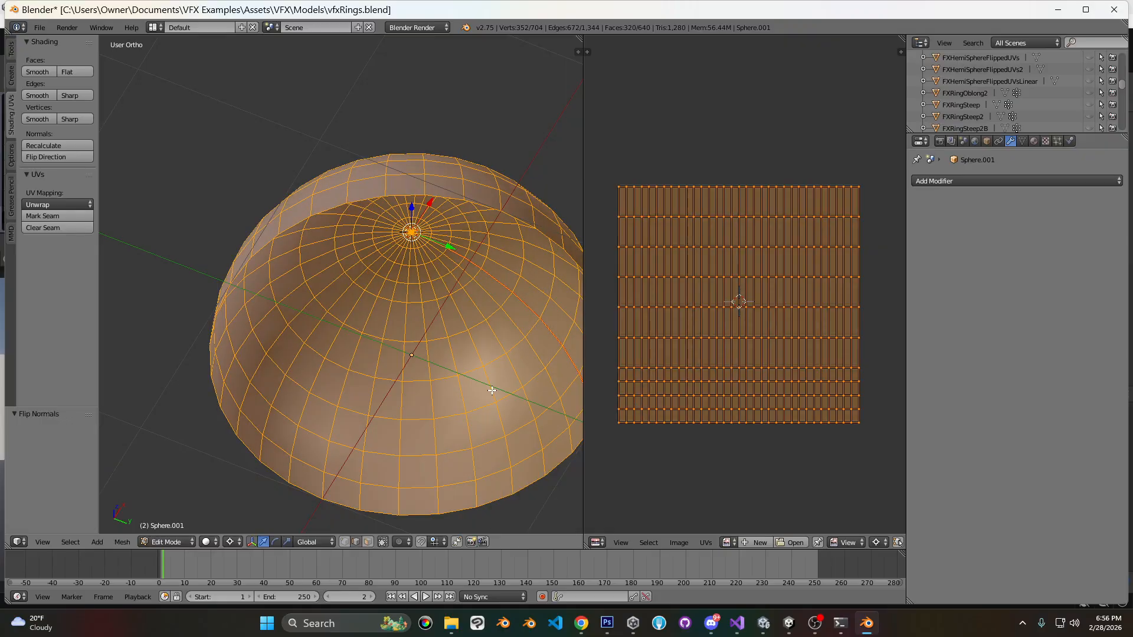
Undo the normal flip and the in-place duplicate, and return to the front view.
{"action": "key", "text": "ctrl+z"}
{"action": "key", "text": "ctrl+z"}
{"action": "key", "text": "ctrl+z"}
{"action": "key", "text": "KP_1"}
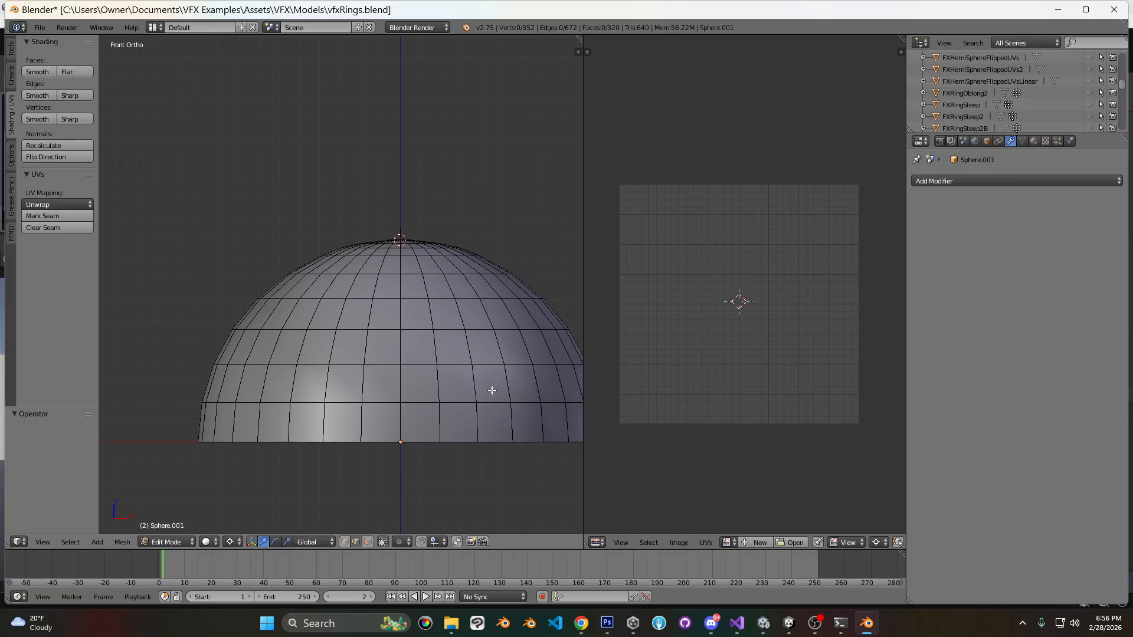
Extrude the hemisphere's open rim loop 2 units straight down along Z, leaving the new edge unscaled.
{"action": "scroll", "coordinate": [492, 390], "scroll_direction": "down", "scroll_amount": 1}
{"action": "left_click", "coordinate": [1085, 9]}
{"action": "key", "text": "a"}
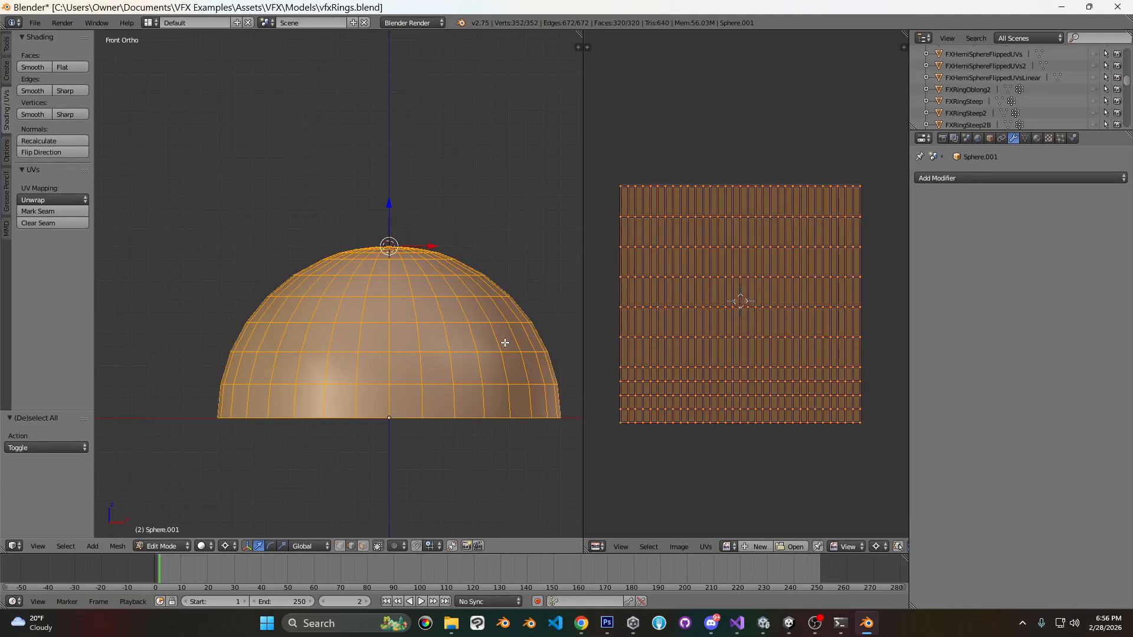
{"action": "key", "text": "a"}
{"action": "right_click", "coordinate": [410, 418], "text": "alt"}
{"action": "scroll", "coordinate": [460, 331], "scroll_direction": "down", "scroll_amount": 4}
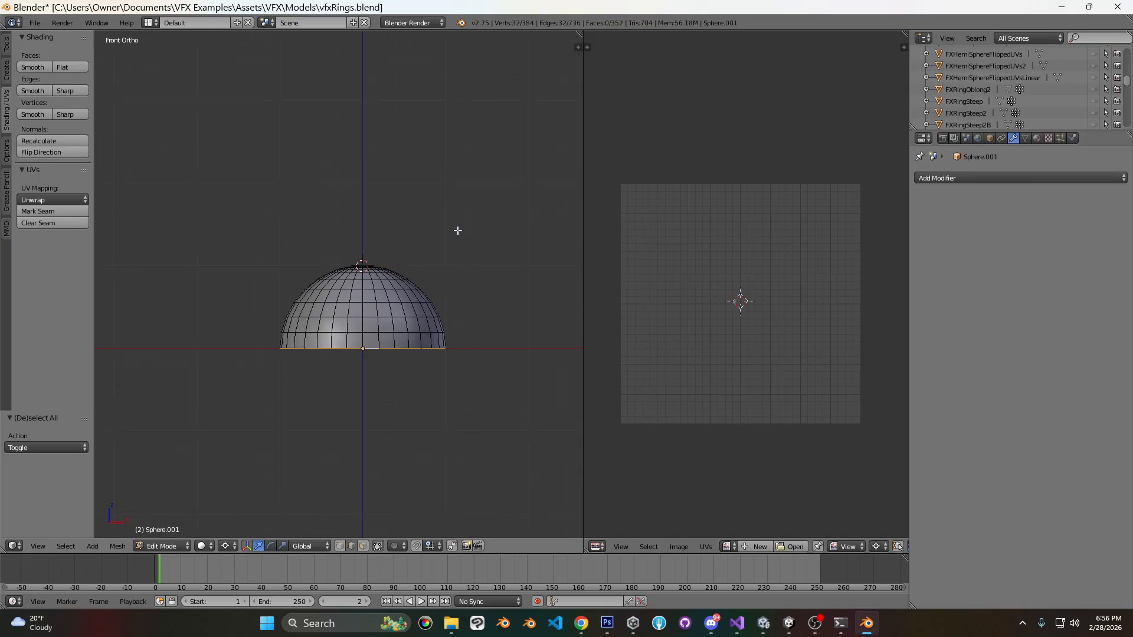
{"action": "key", "text": "e"}
{"action": "key", "text": "Return"}
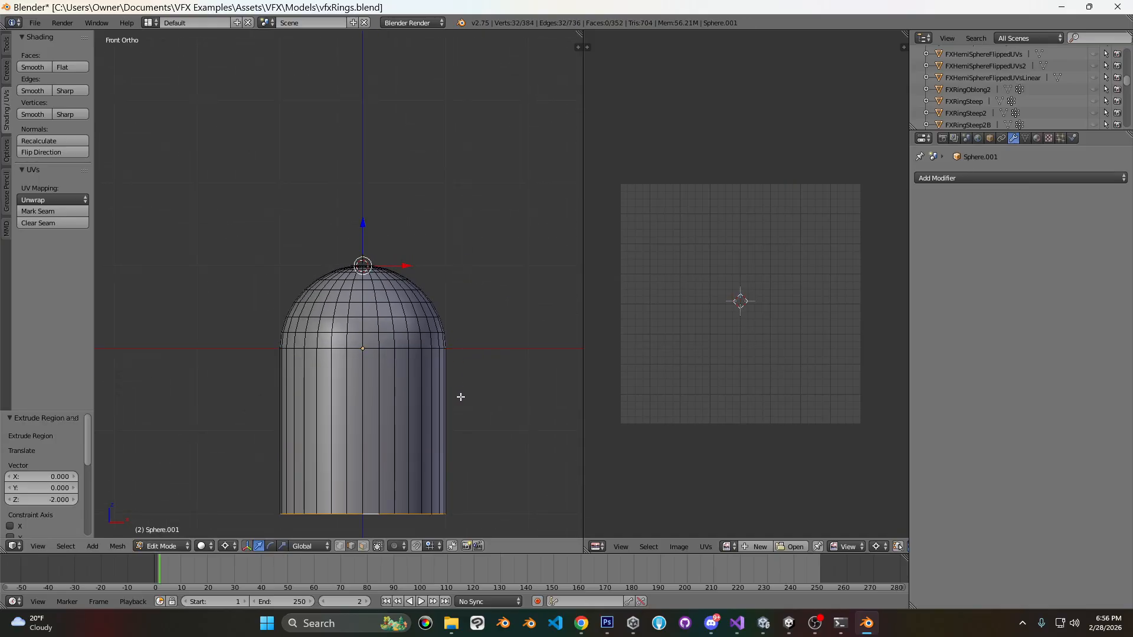
{"action": "scroll", "coordinate": [438, 250], "scroll_direction": "up", "scroll_amount": 1}
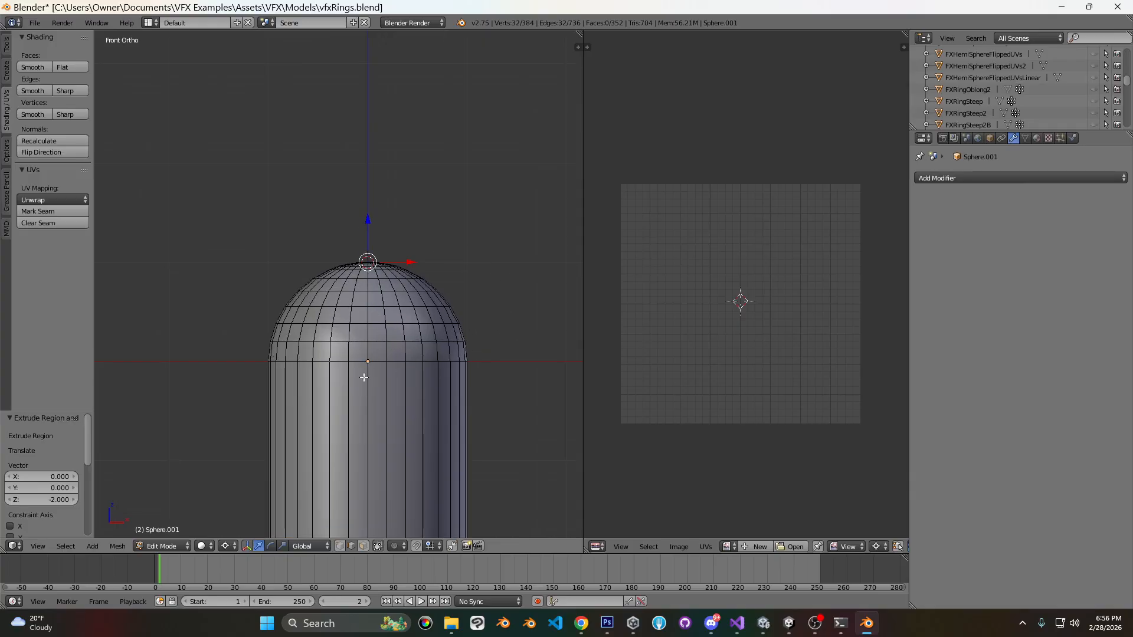
{"action": "scroll", "coordinate": [445, 297], "scroll_direction": "down", "scroll_amount": 2}
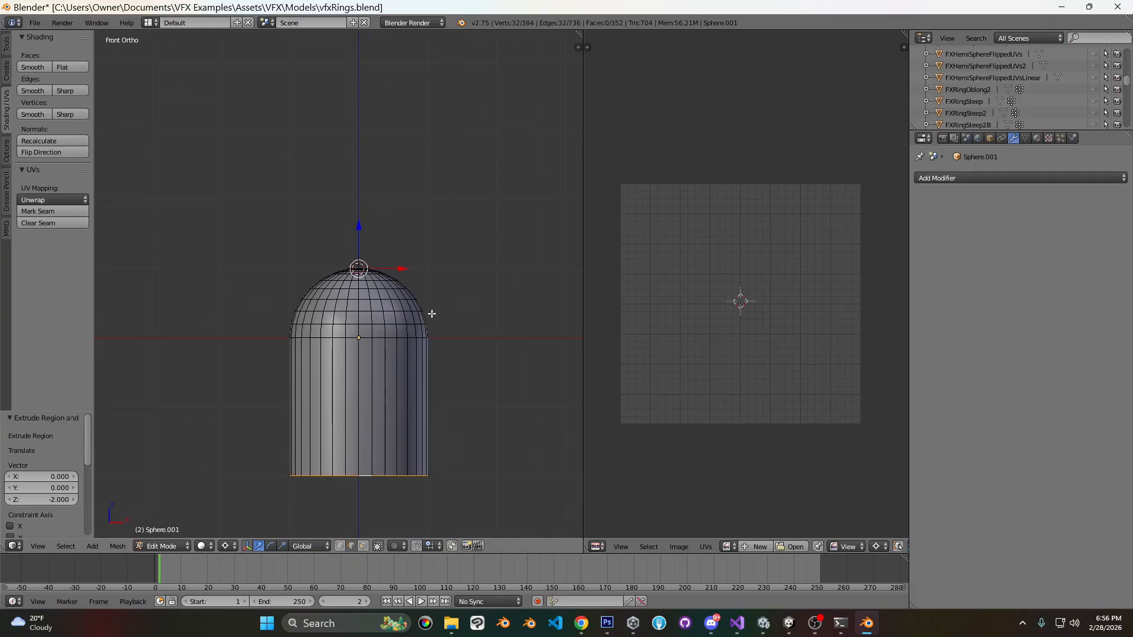
{"action": "key", "text": "s"}
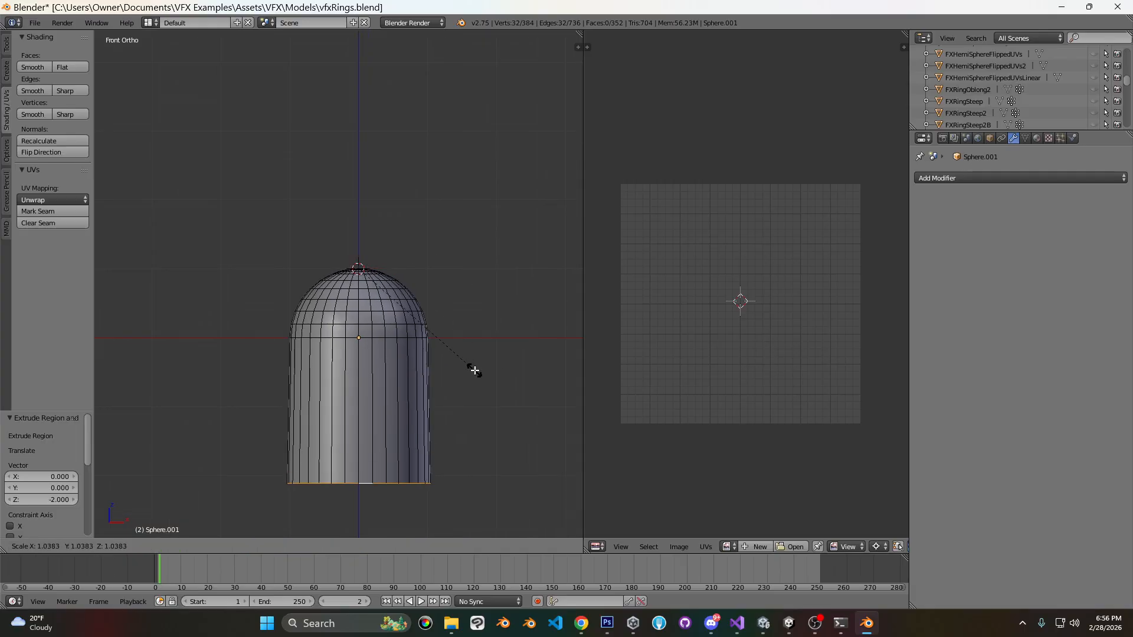
{"action": "key", "text": "Escape"}
With all geometry selected, move the extruded strip's UV edge row up about 0.938 above the grid.
{"action": "key", "text": "a"}
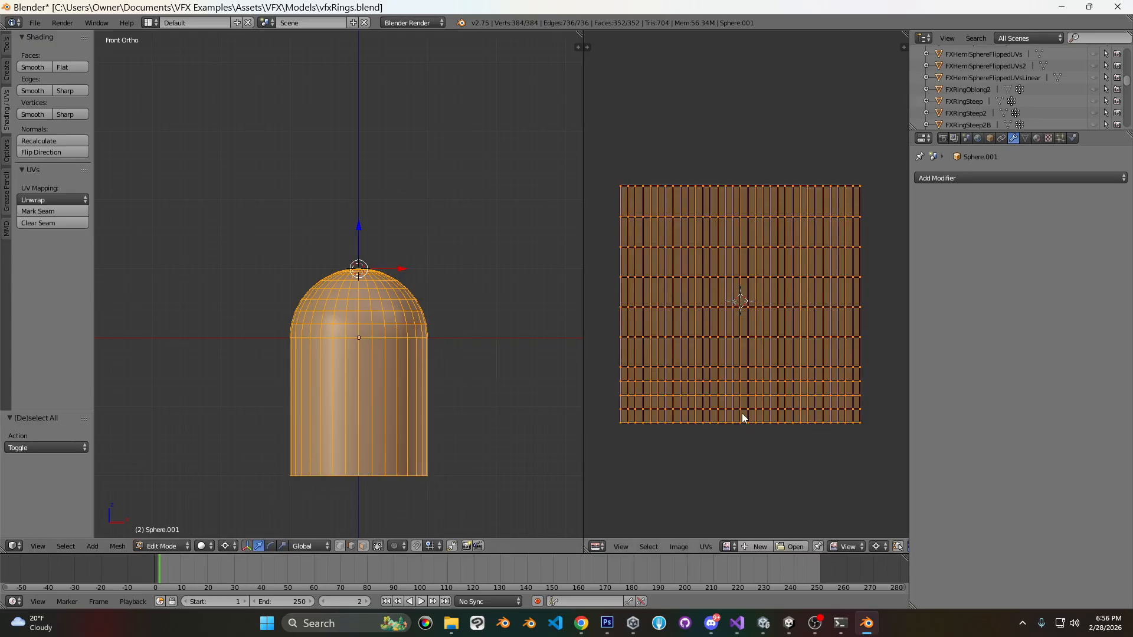
{"action": "right_click", "coordinate": [680, 188], "text": "alt"}
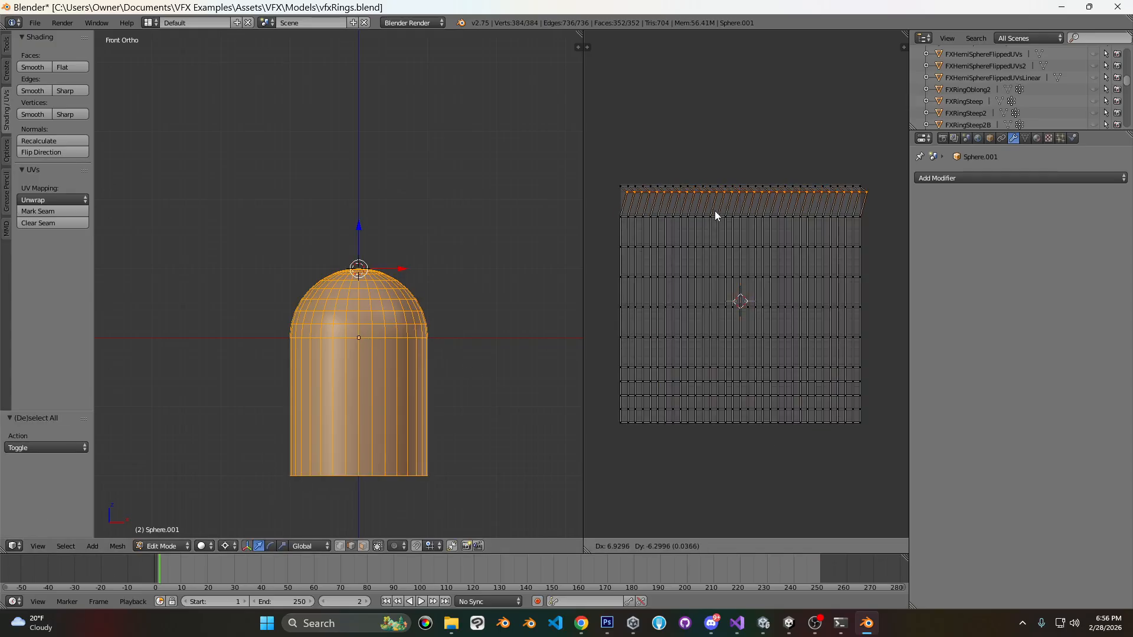
{"action": "key", "text": "g"}
{"action": "key", "text": "y"}
{"action": "left_click", "coordinate": [714, 229]}
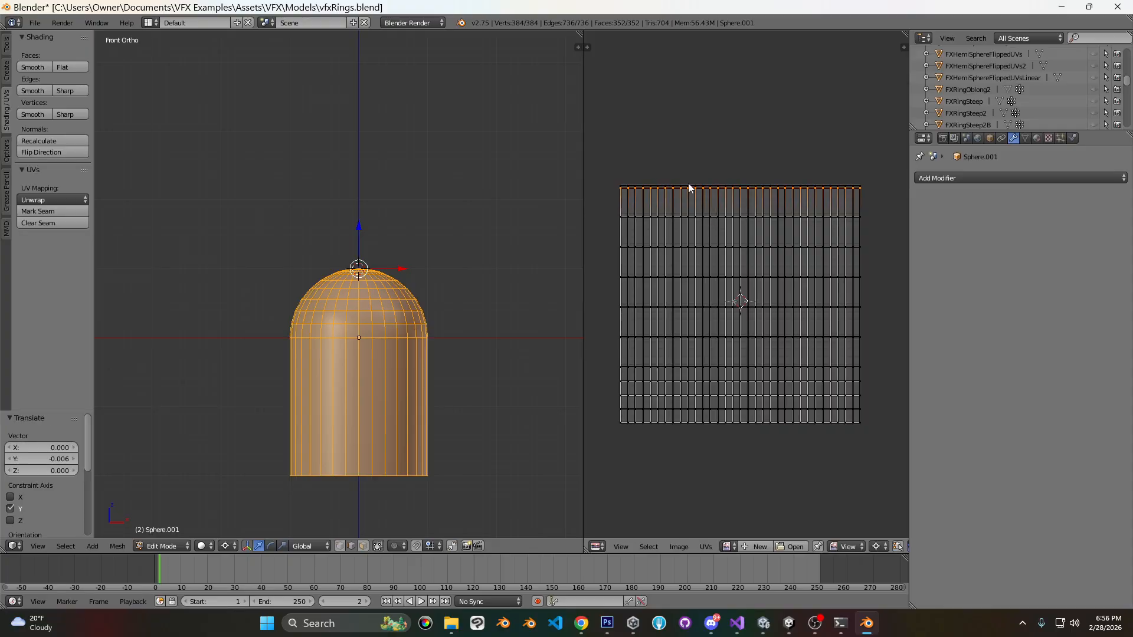
{"action": "key", "text": "g"}
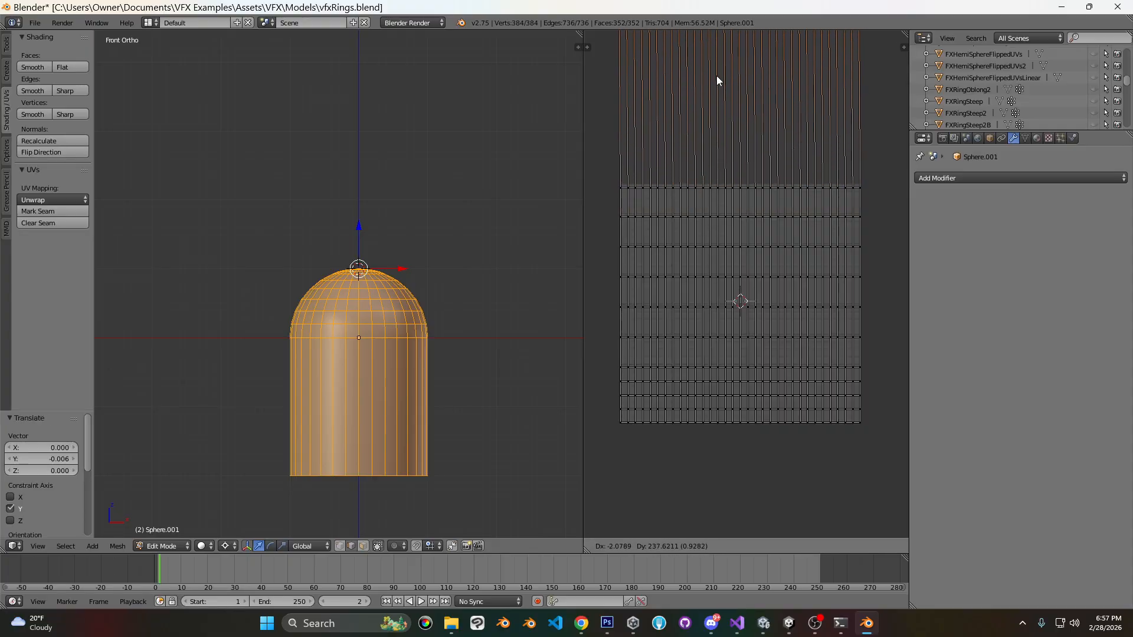
{"action": "left_click", "coordinate": [739, 53]}
{"action": "scroll", "coordinate": [734, 189], "scroll_direction": "down", "scroll_amount": 4}
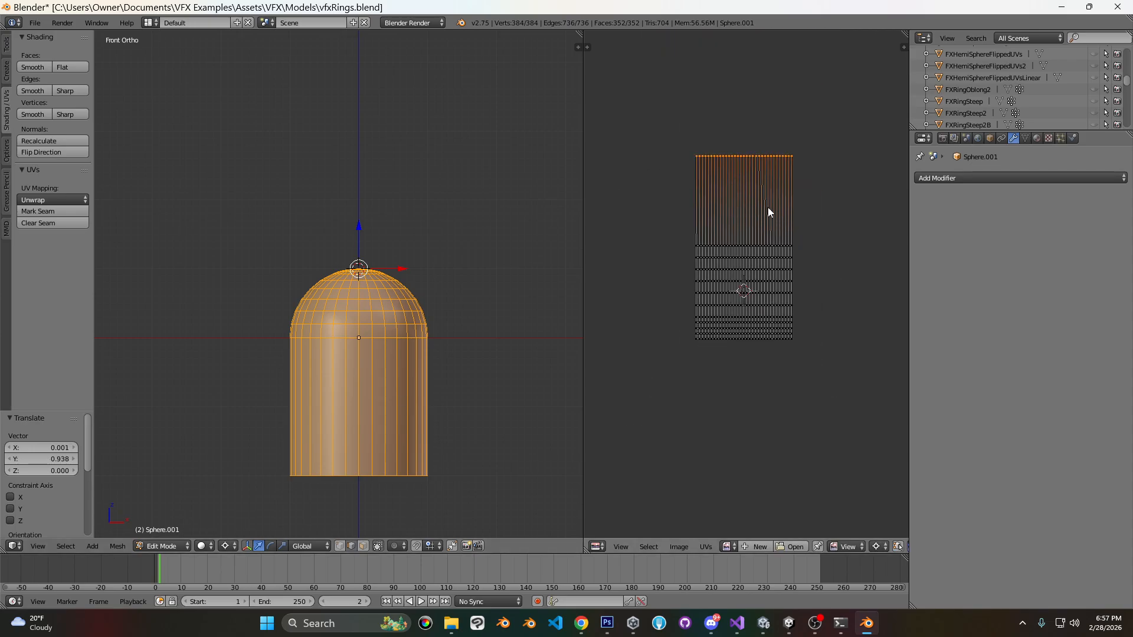
Undo the UV edge row move, close Blender, and switch back to Unity.
{"action": "scroll", "coordinate": [765, 260], "scroll_direction": "up", "scroll_amount": 2}
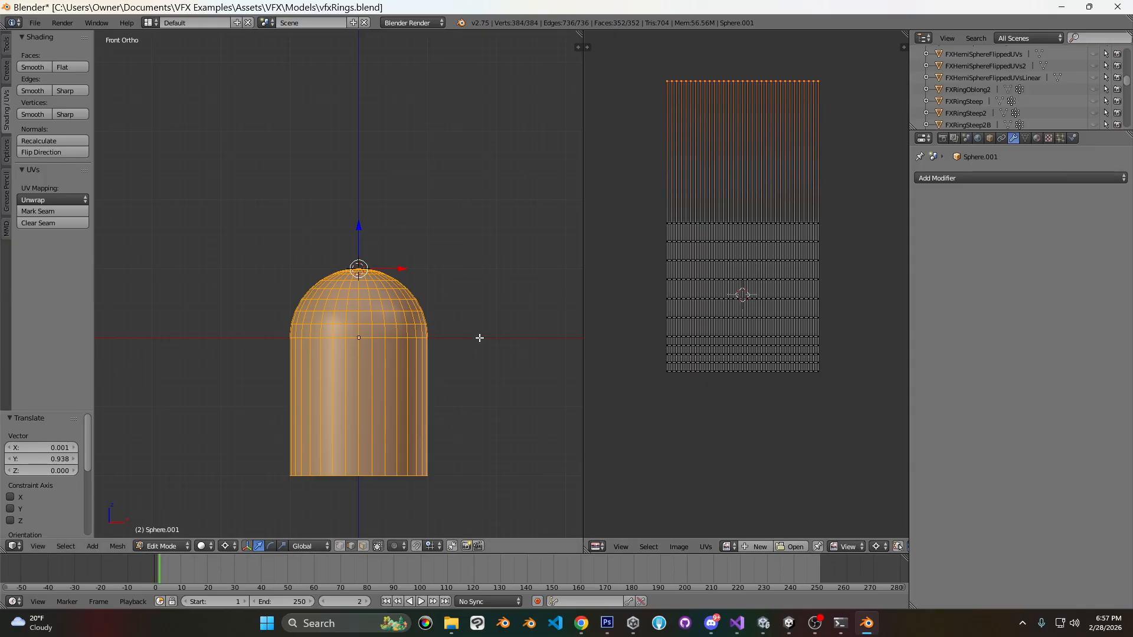
{"action": "key", "text": "ctrl+z"}
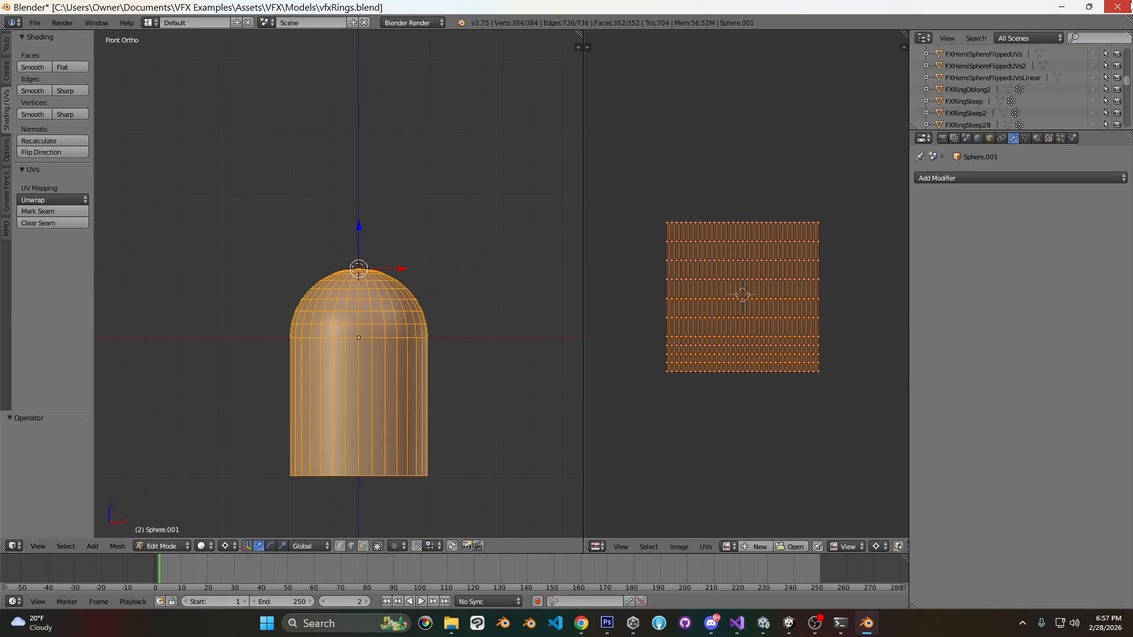
{"action": "key", "text": "alt+F4"}
{"action": "left_click", "coordinate": [583, 364]}
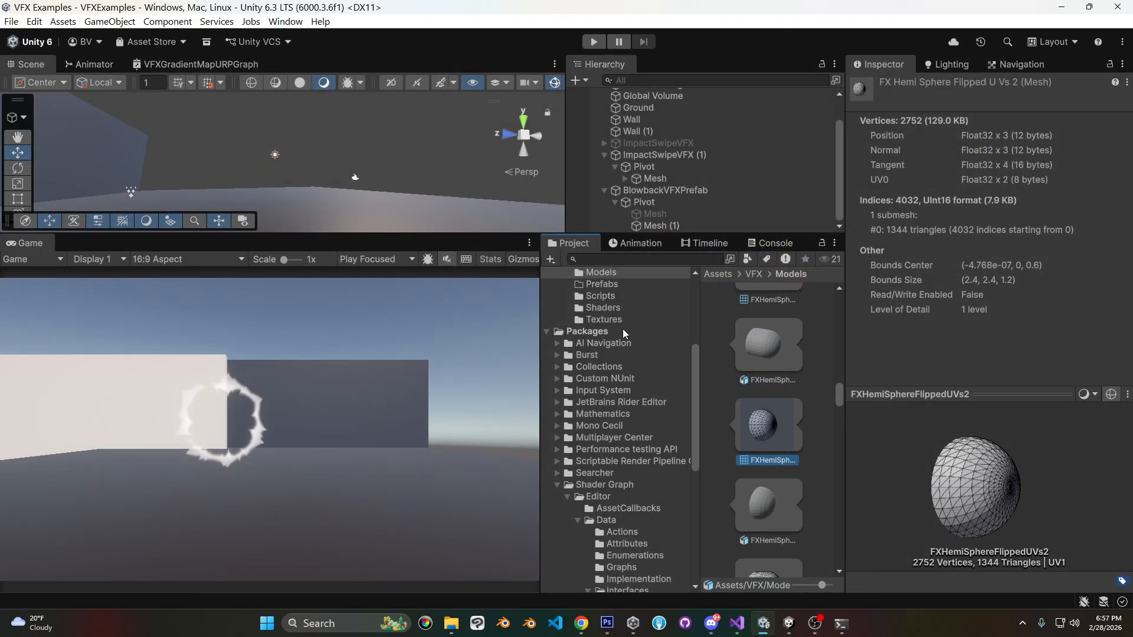
Examine BlowbackVFXPrefab's Pivot children and the particle settings of Mesh (1), leaving the hierarchy collapsed.
{"action": "left_click", "coordinate": [604, 189]}
{"action": "left_click", "coordinate": [603, 188]}
{"action": "left_click", "coordinate": [643, 201]}
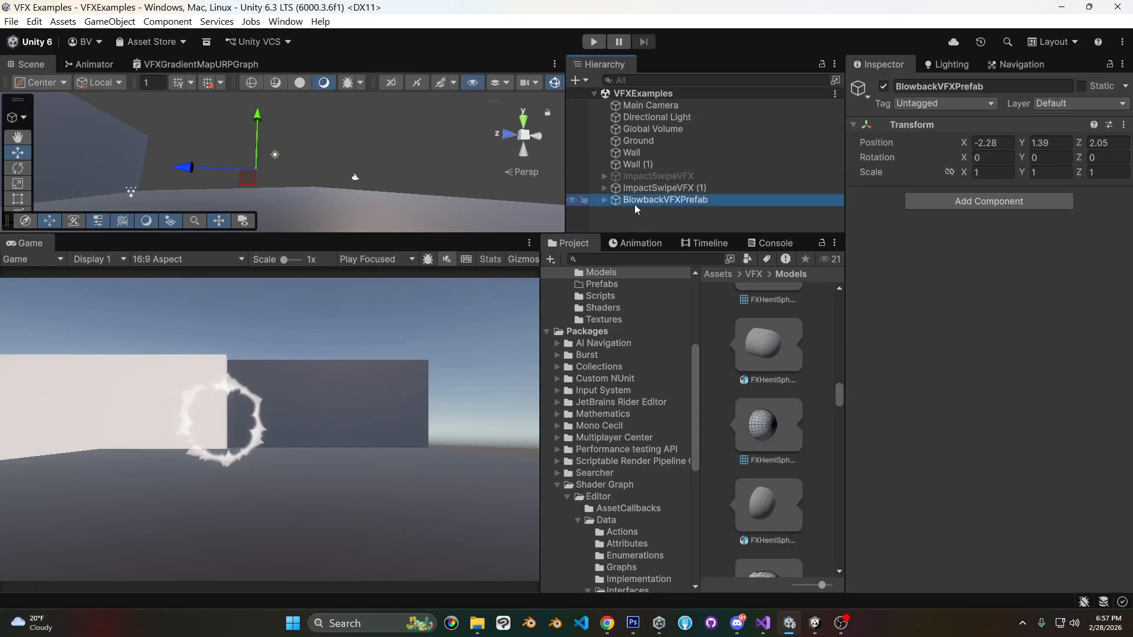
{"action": "left_click", "coordinate": [603, 199]}
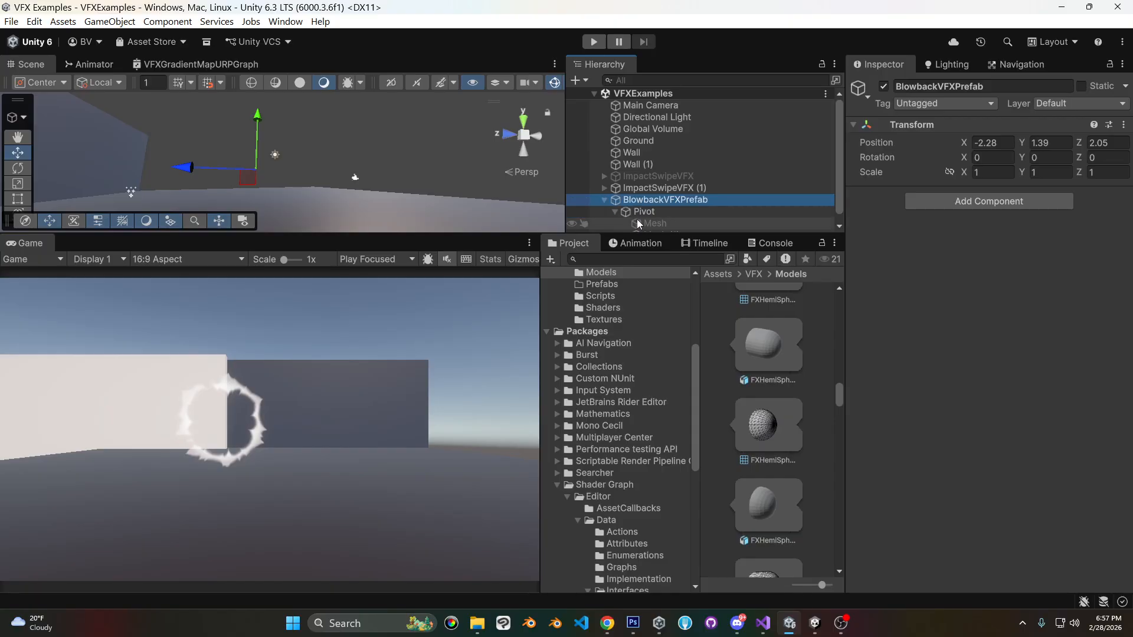
{"action": "left_click", "coordinate": [638, 211]}
{"action": "scroll", "coordinate": [672, 211], "scroll_direction": "down", "scroll_amount": 1}
{"action": "left_click", "coordinate": [657, 225]}
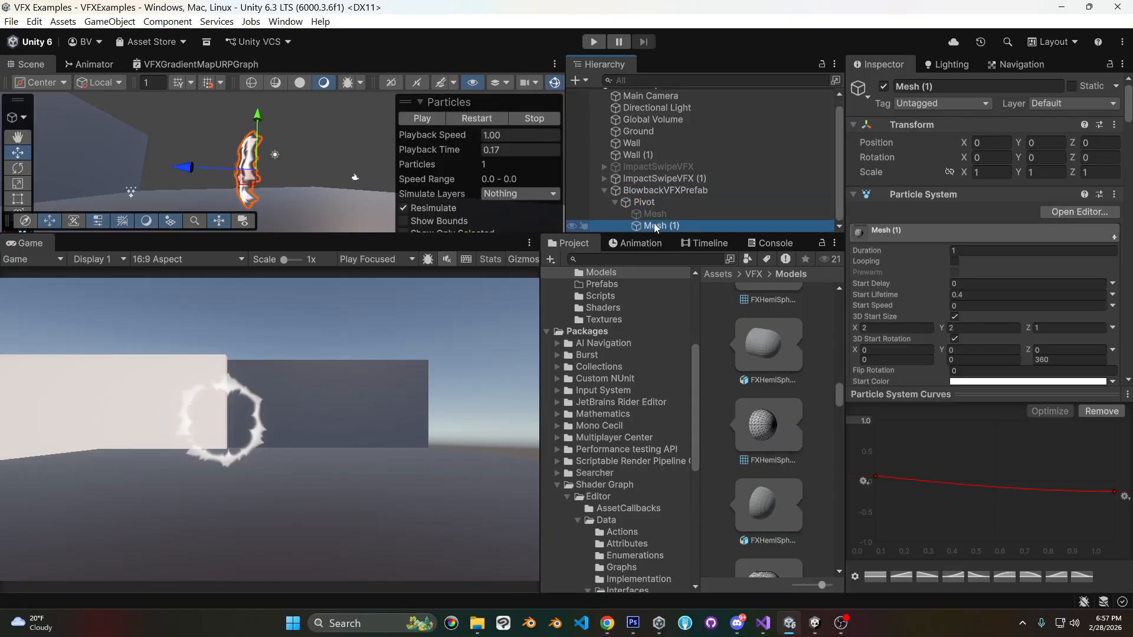
{"action": "left_click", "coordinate": [604, 190]}
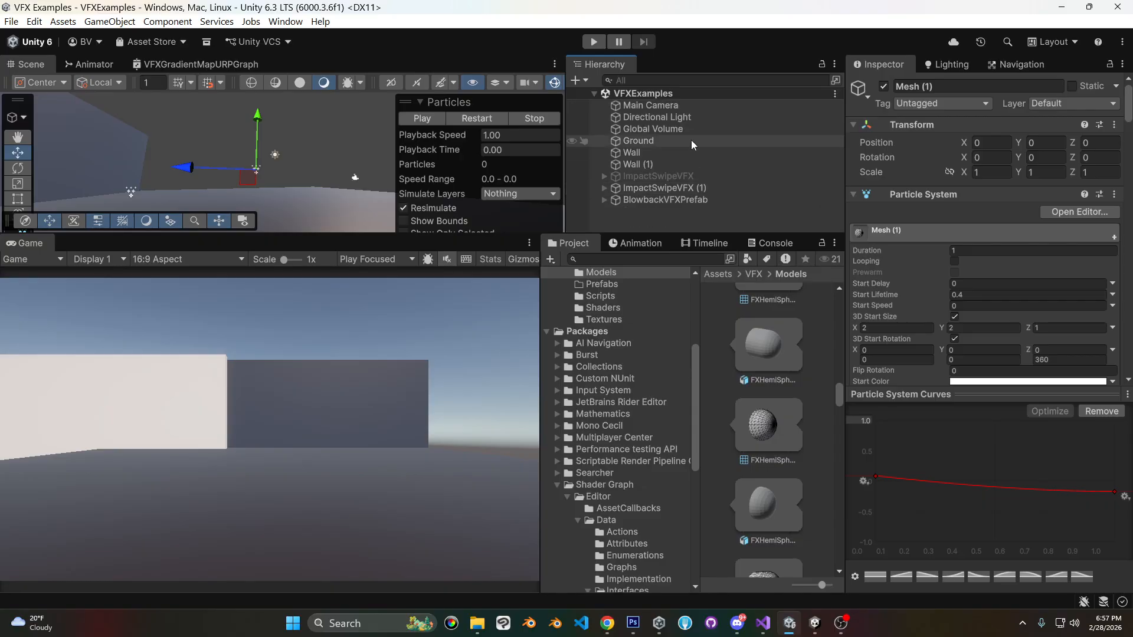
{"action": "left_click", "coordinate": [649, 200]}
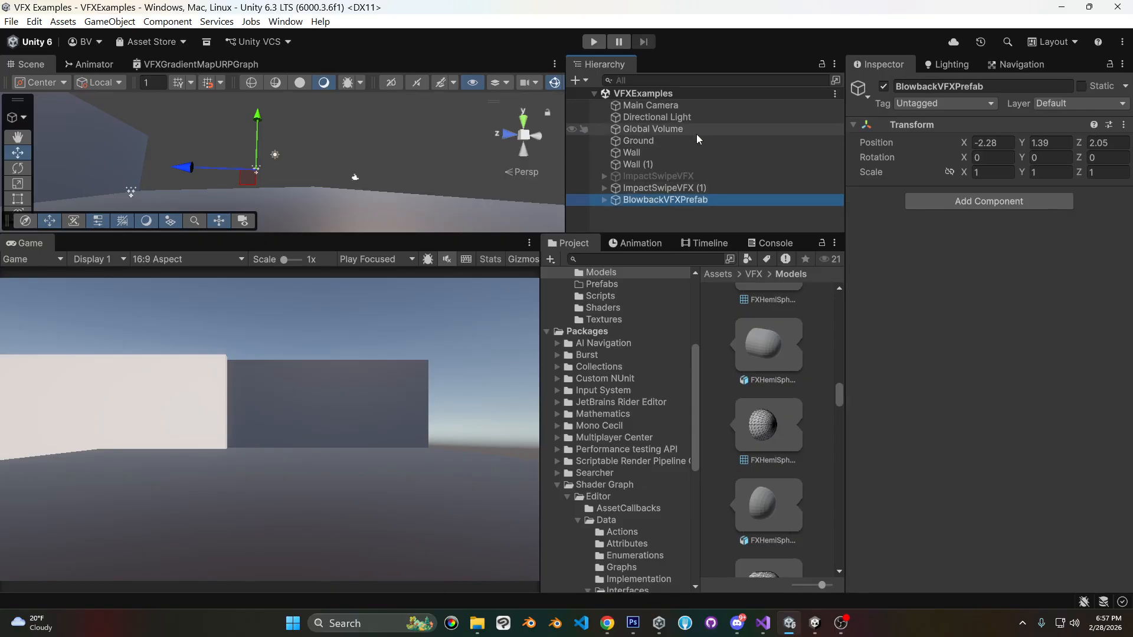
{"action": "key", "text": "ctrl+d"}
{"action": "left_click", "coordinate": [605, 211]}
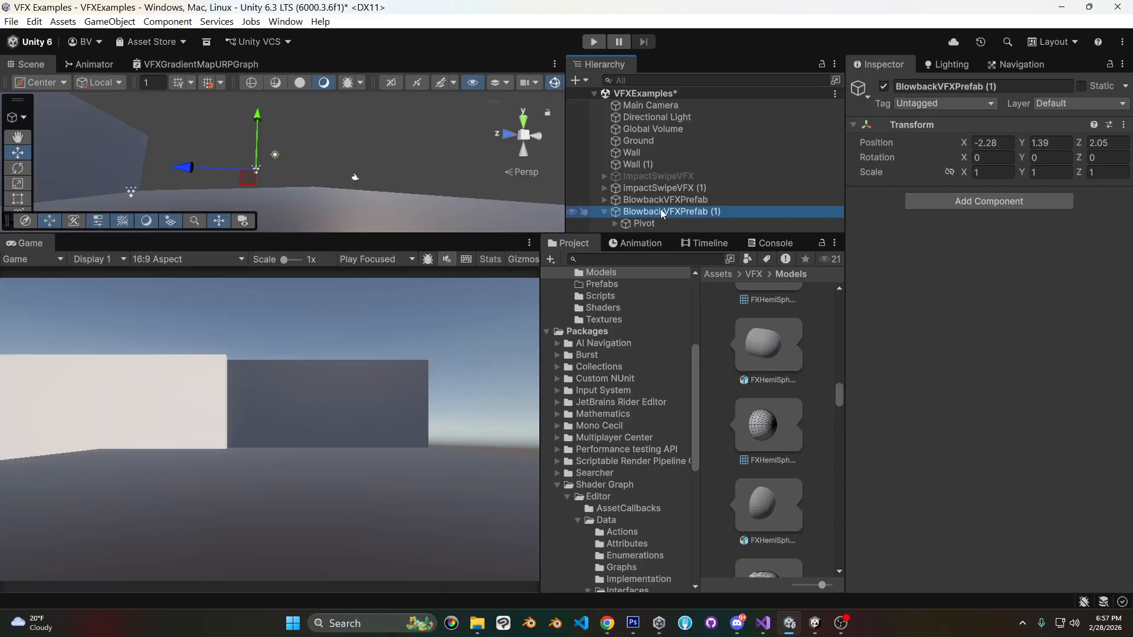
{"action": "key", "text": "Delete"}
Create a new Particle System in the scene and name it Blowback Wind Prefab.
{"action": "right_click", "coordinate": [636, 211]}
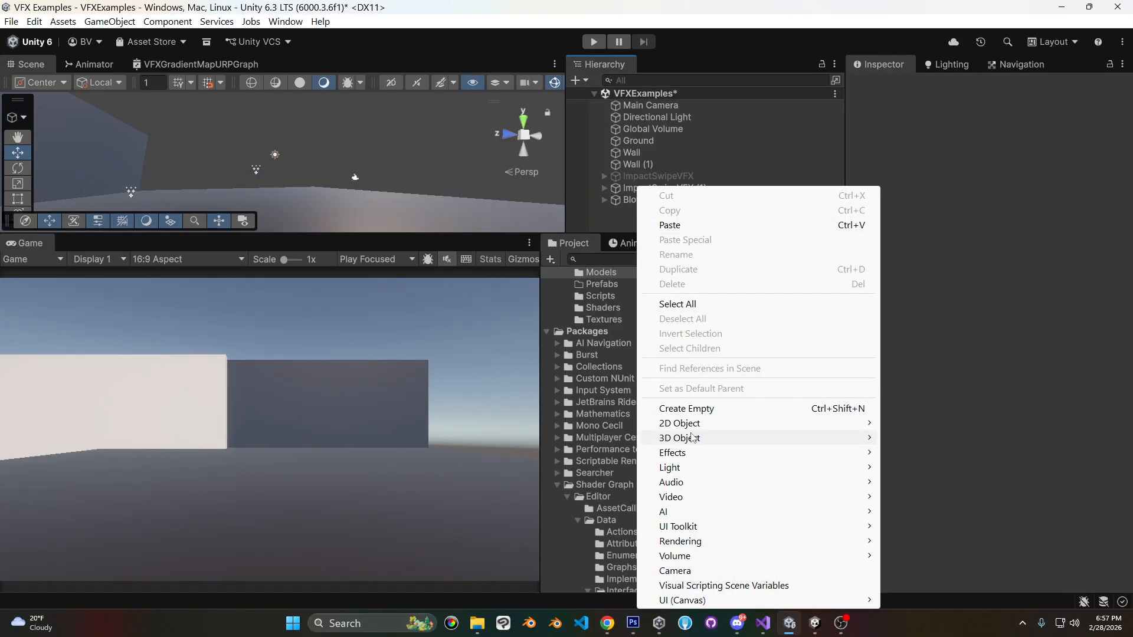
{"action": "mouse_move", "coordinate": [726, 455]}
{"action": "left_click", "coordinate": [958, 453]}
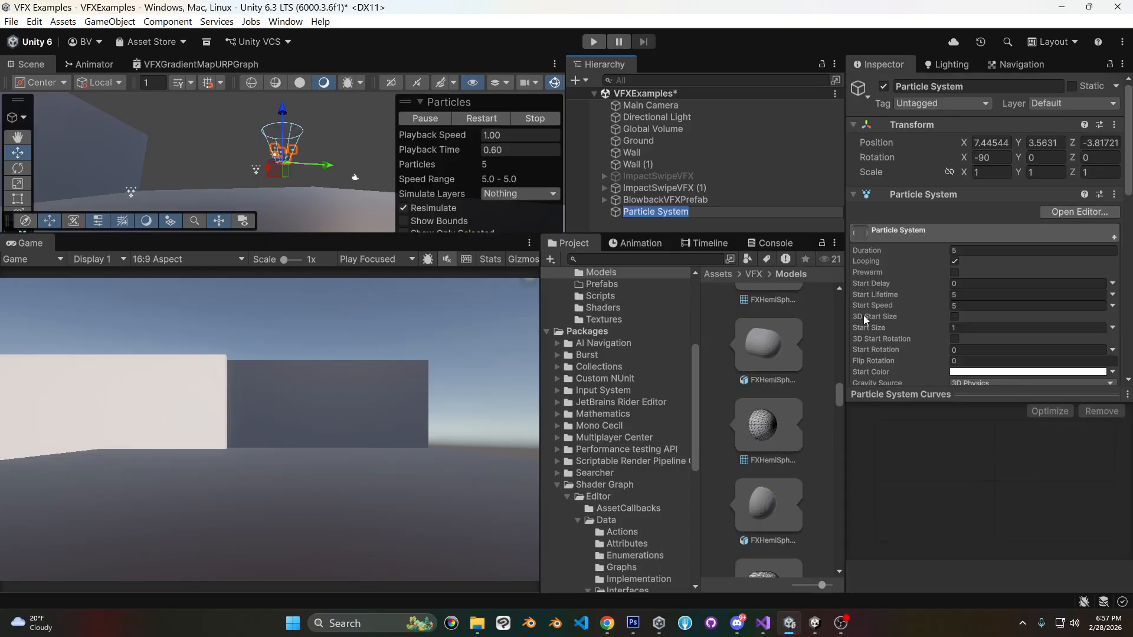
{"action": "left_click", "coordinate": [967, 87]}
{"action": "type", "text": "Blowback"}
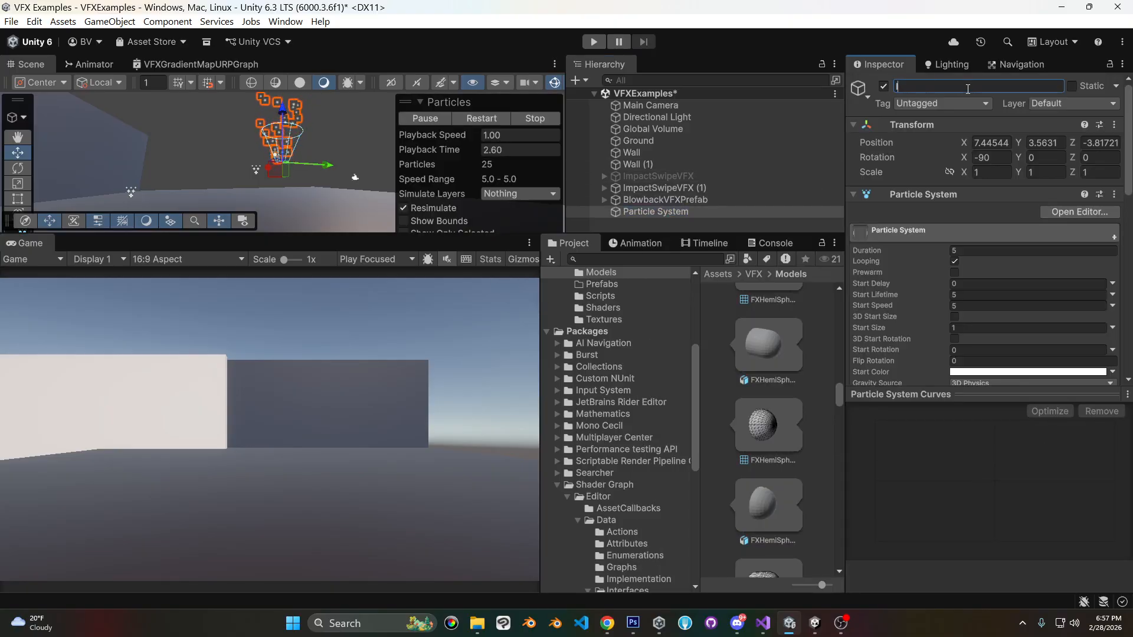
{"action": "type", "text": " Wind Prefab"}
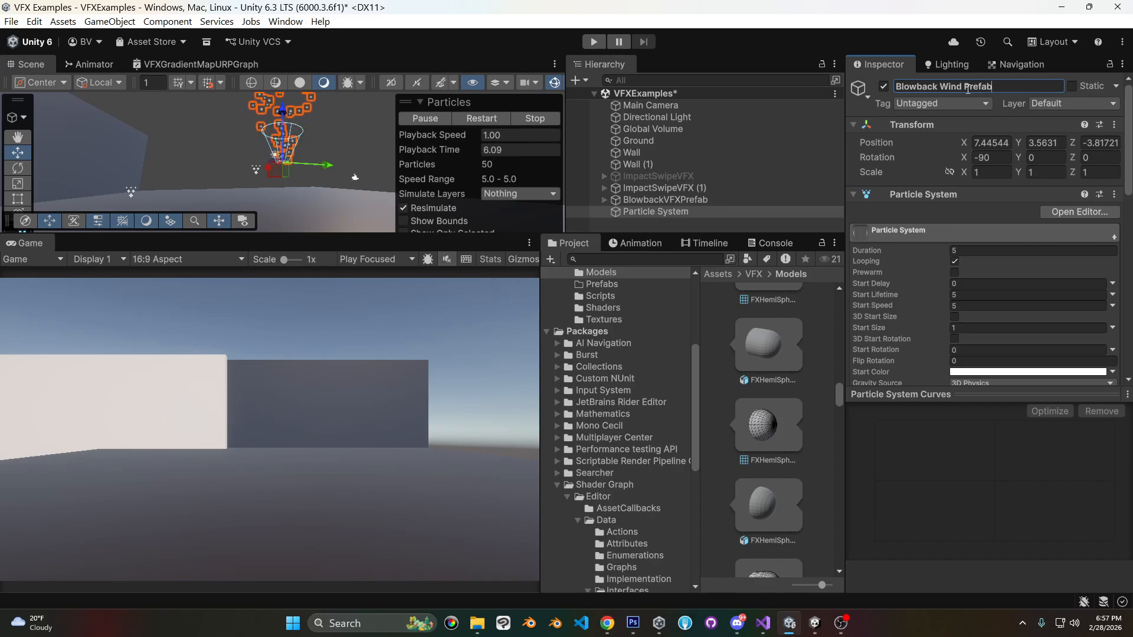
{"action": "key", "text": "Return"}
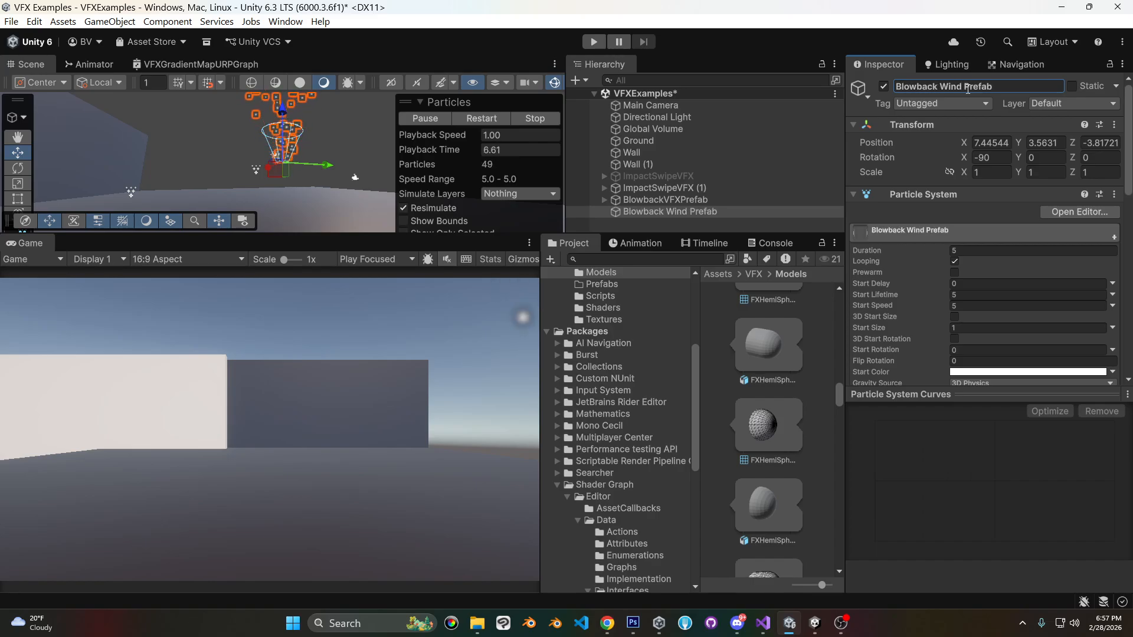
Rename the new particle system as Blowback Wind VFX Prefab and save the scene.
{"action": "left_click", "coordinate": [965, 85]}
{"action": "left_click", "coordinate": [965, 86]}
{"action": "type", "text": "VFX"}
{"action": "key", "text": "Return"}
{"action": "key", "text": "ctrl+s"}
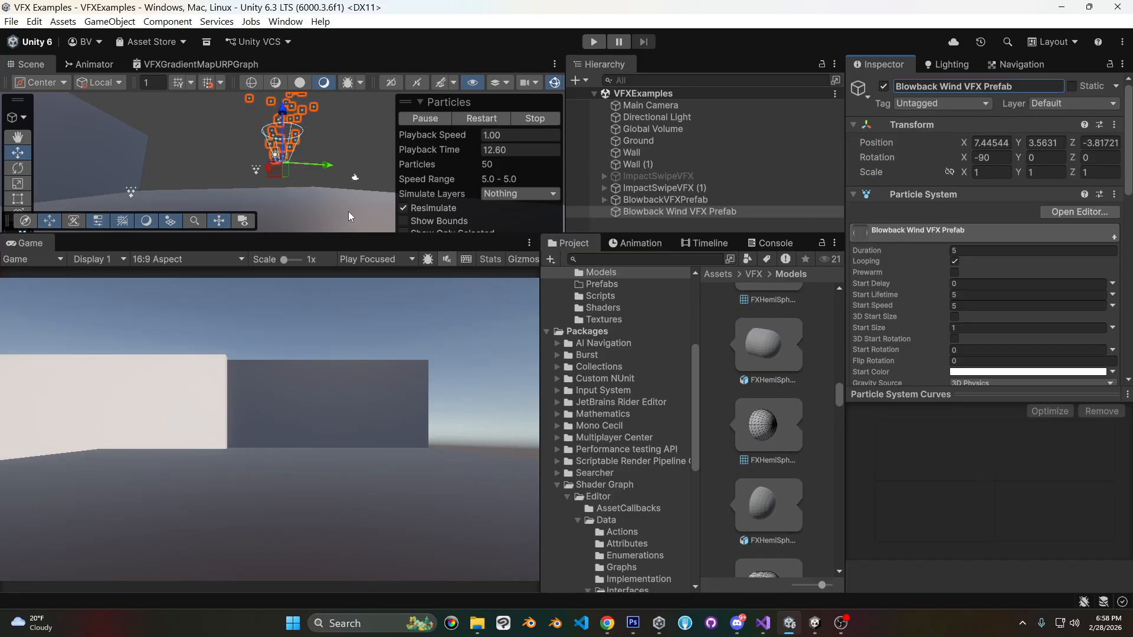
Position the Blowback Wind VFX Prefab at X -3.5, Y 0.5, Z 7.8, near the walls.
{"action": "left_click_drag", "start_coordinate": [343, 132], "coordinate": [270, 152], "text": "alt"}
{"action": "middle_click_drag", "start_coordinate": [270, 152], "coordinate": [184, 221]}
{"action": "left_click_drag", "start_coordinate": [184, 222], "coordinate": [126, 102], "text": "alt"}
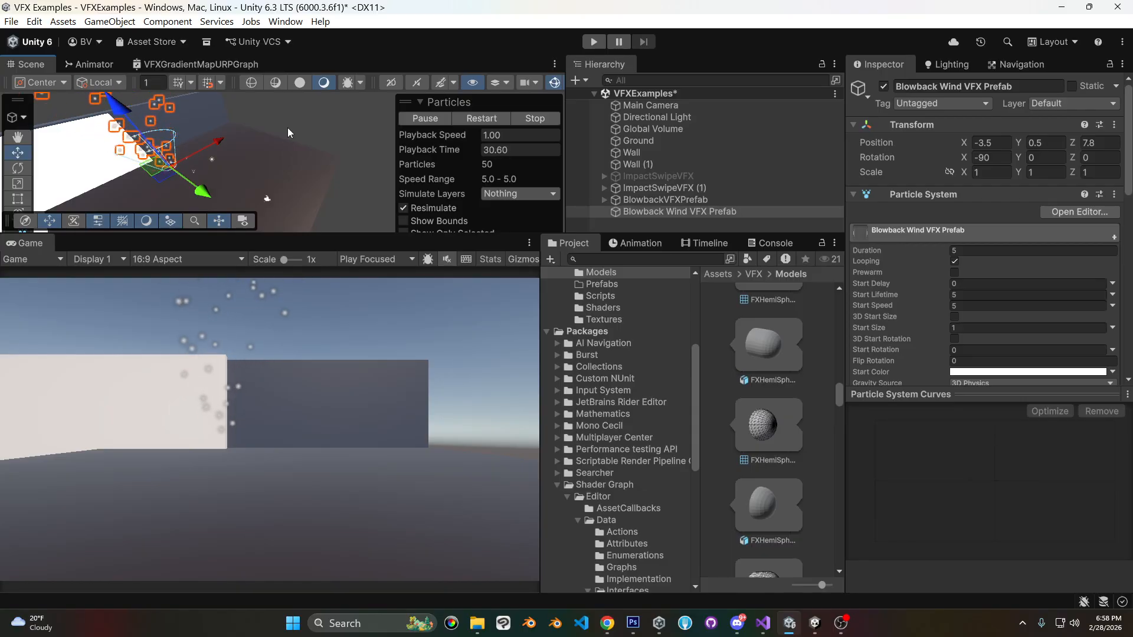
Set the particle system's emission rate over time to 0 and add a burst with a count of 1.
{"action": "scroll", "coordinate": [951, 223], "scroll_direction": "down", "scroll_amount": 10}
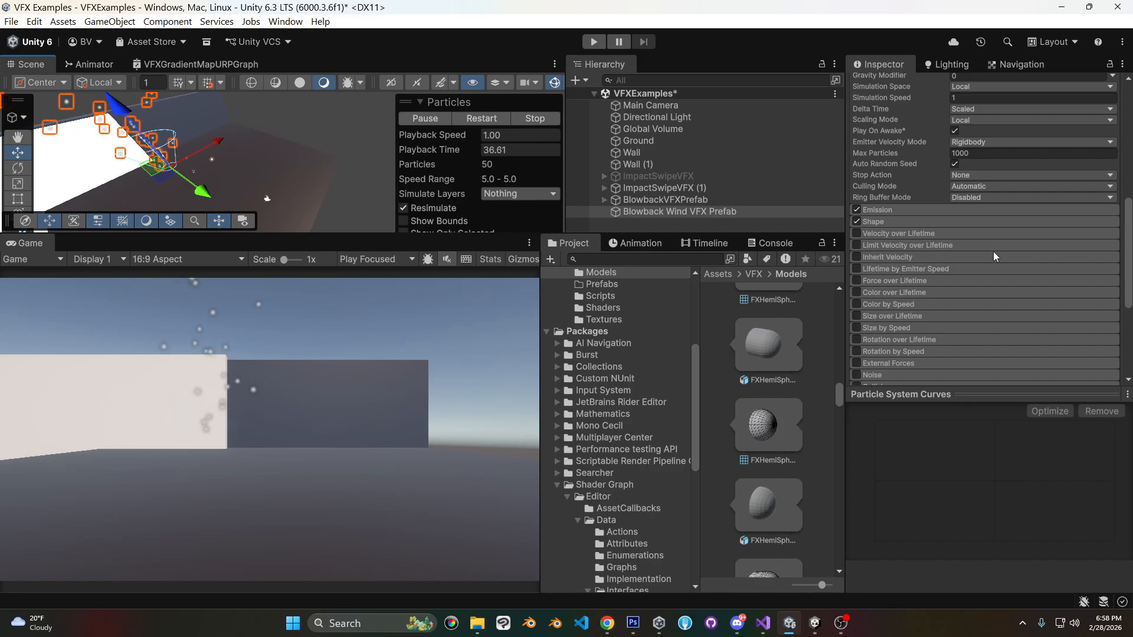
{"action": "scroll", "coordinate": [938, 217], "scroll_direction": "down", "scroll_amount": 5}
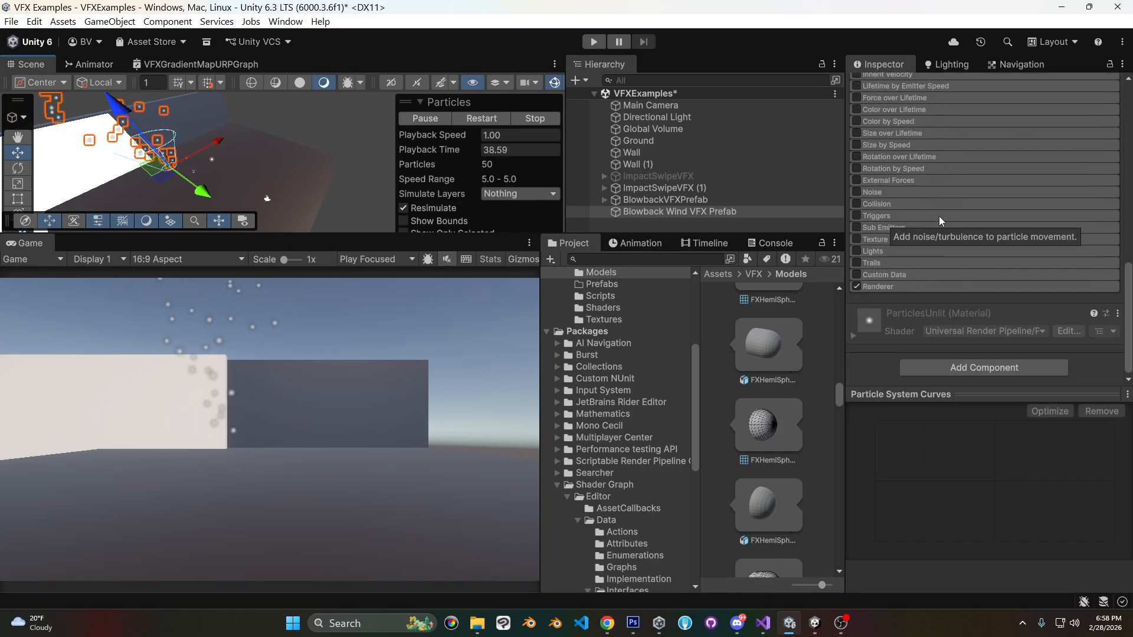
{"action": "scroll", "coordinate": [954, 235], "scroll_direction": "up", "scroll_amount": 5}
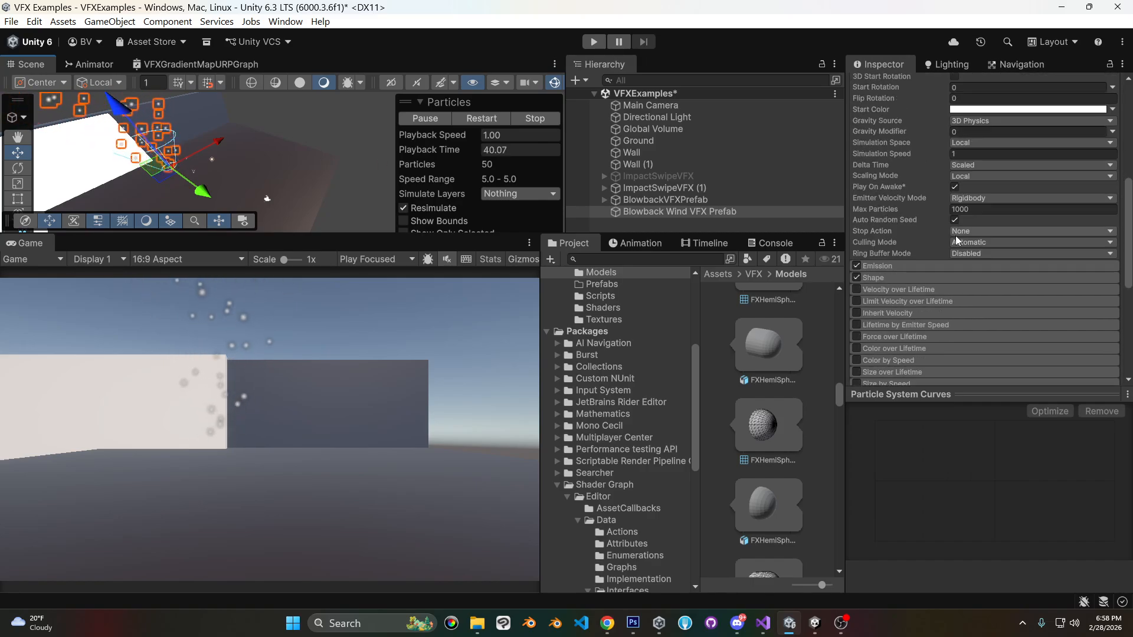
{"action": "left_click", "coordinate": [909, 265]}
{"action": "left_click", "coordinate": [975, 280]}
{"action": "type", "text": "0"}
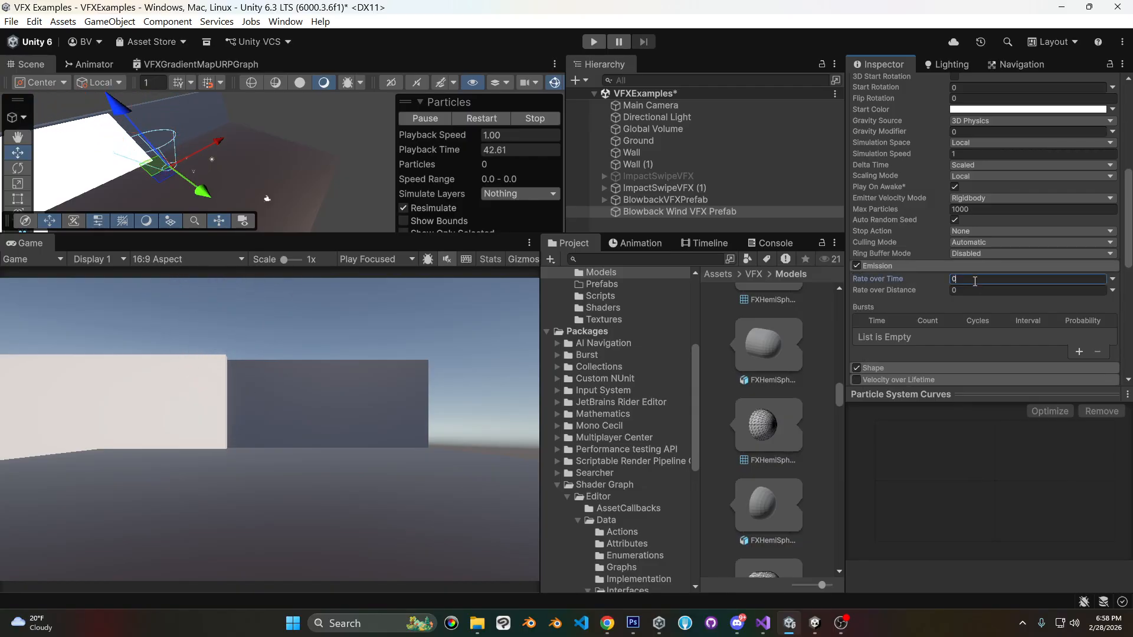
{"action": "left_click", "coordinate": [1079, 352]}
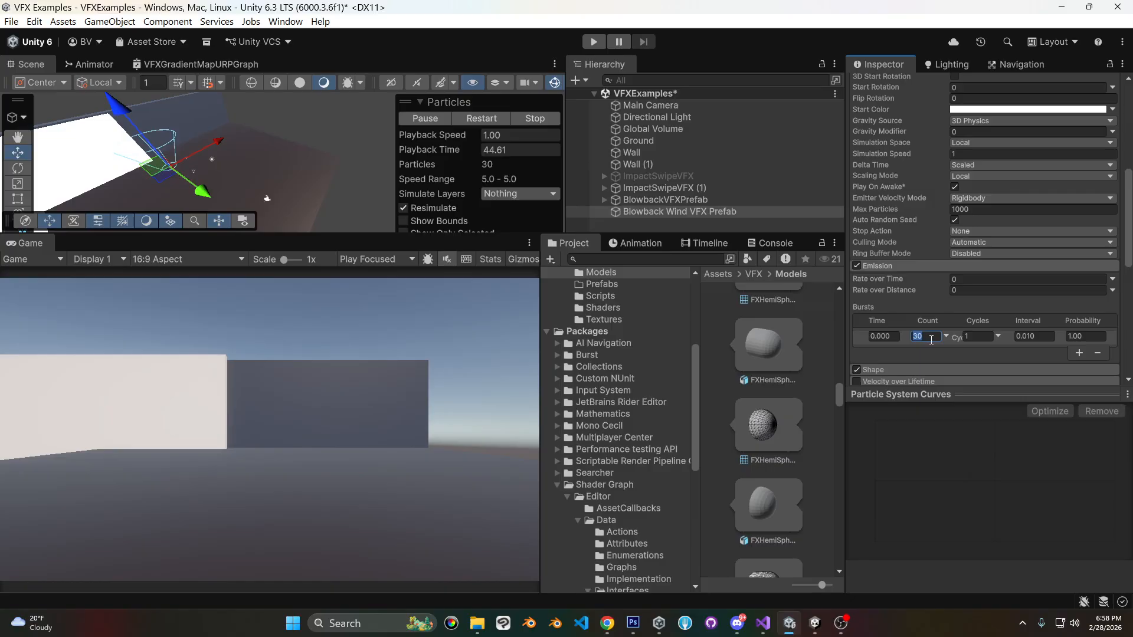
Change the emitter shape to Sphere and reduce its radius to 0.0001.
{"action": "scroll", "coordinate": [975, 267], "scroll_direction": "down", "scroll_amount": 2}
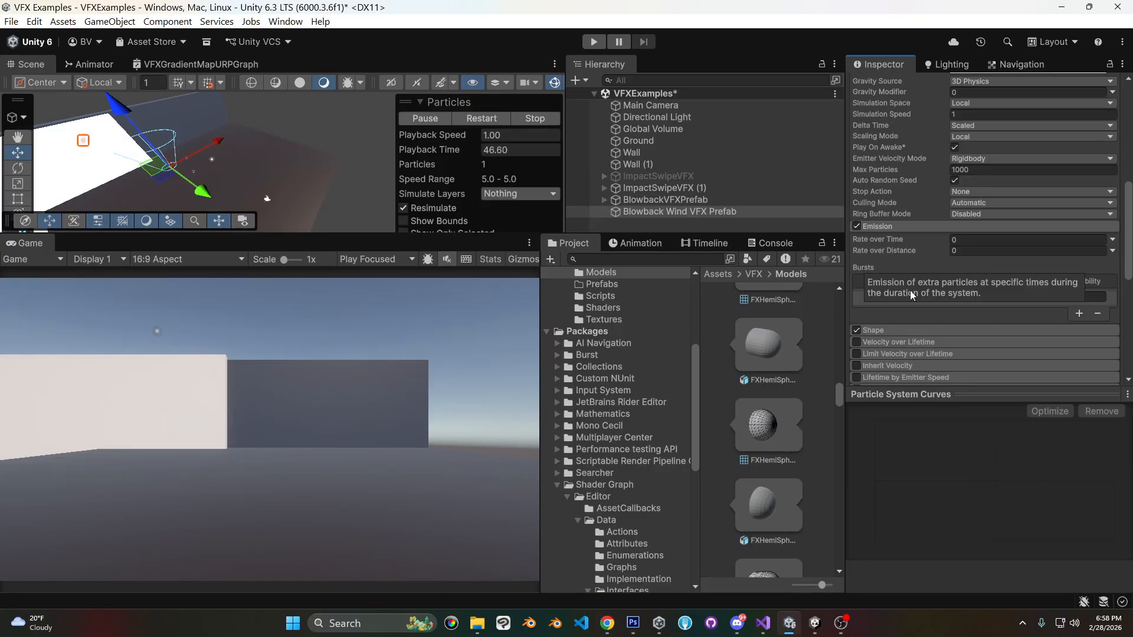
{"action": "left_click", "coordinate": [881, 330]}
{"action": "scroll", "coordinate": [982, 345], "scroll_direction": "down", "scroll_amount": 2}
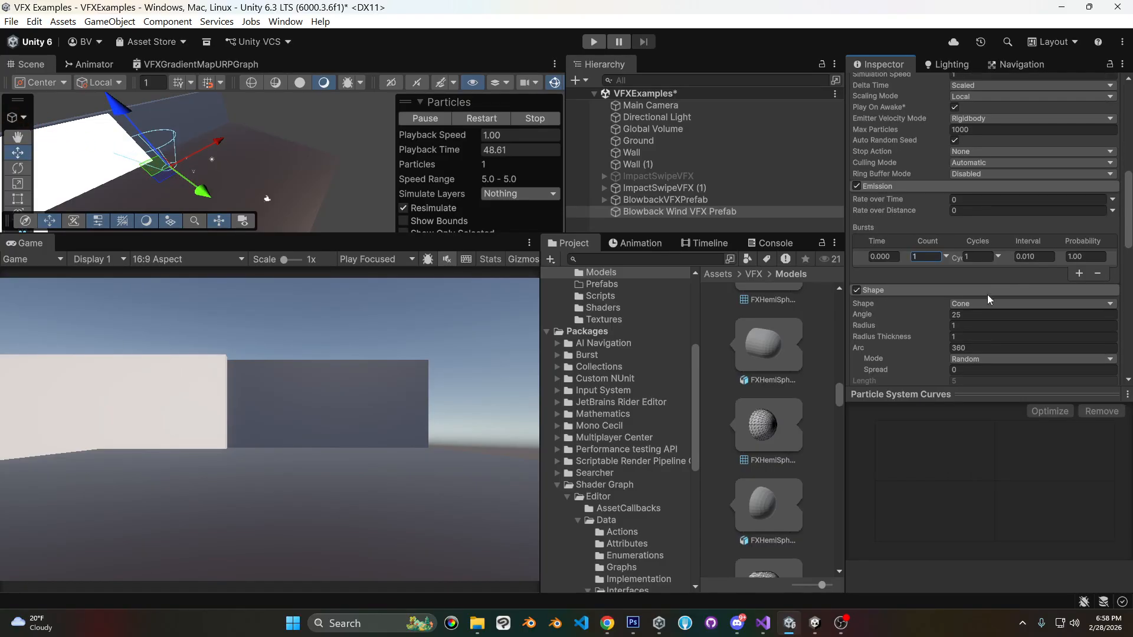
{"action": "left_click", "coordinate": [973, 307]}
{"action": "left_click", "coordinate": [967, 317]}
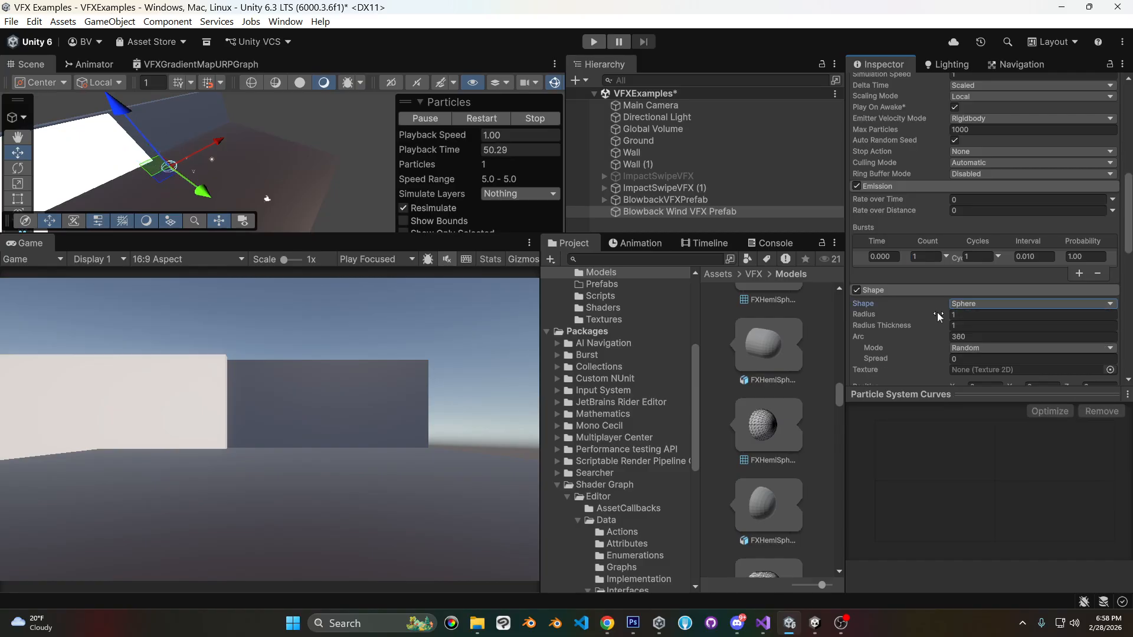
{"action": "left_click_drag", "start_coordinate": [936, 313], "coordinate": [489, 285]}
{"action": "scroll", "coordinate": [933, 250], "scroll_direction": "down", "scroll_amount": 4}
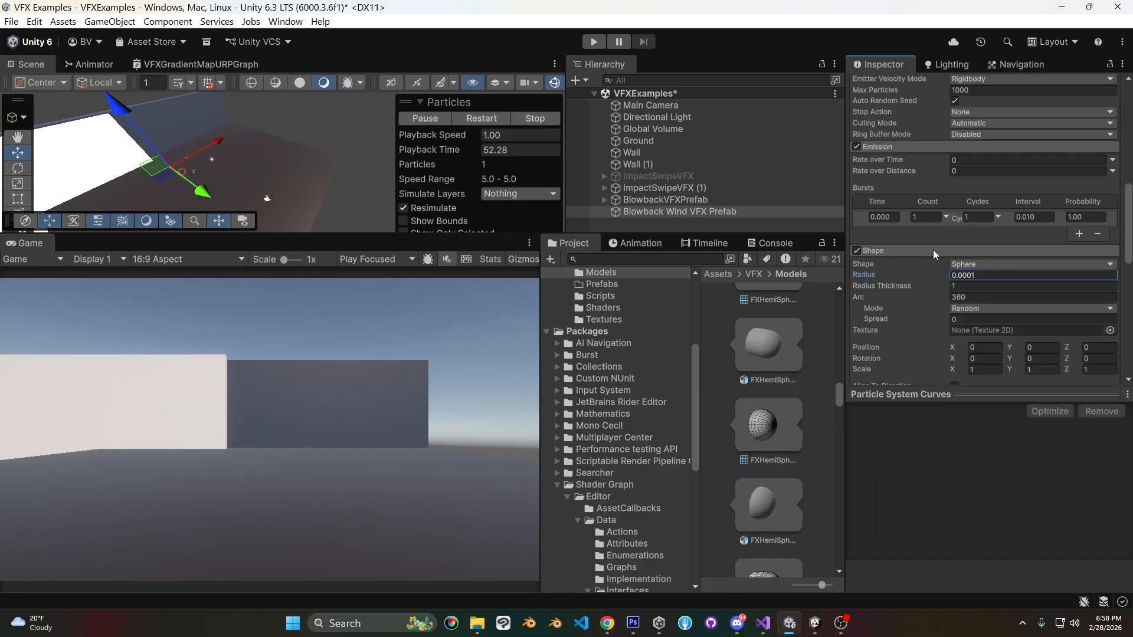
{"action": "left_click", "coordinate": [892, 131]}
Set the particle renderer's Render Mode to Mesh and its Render Alignment to Local.
{"action": "scroll", "coordinate": [964, 204], "scroll_direction": "down", "scroll_amount": 3}
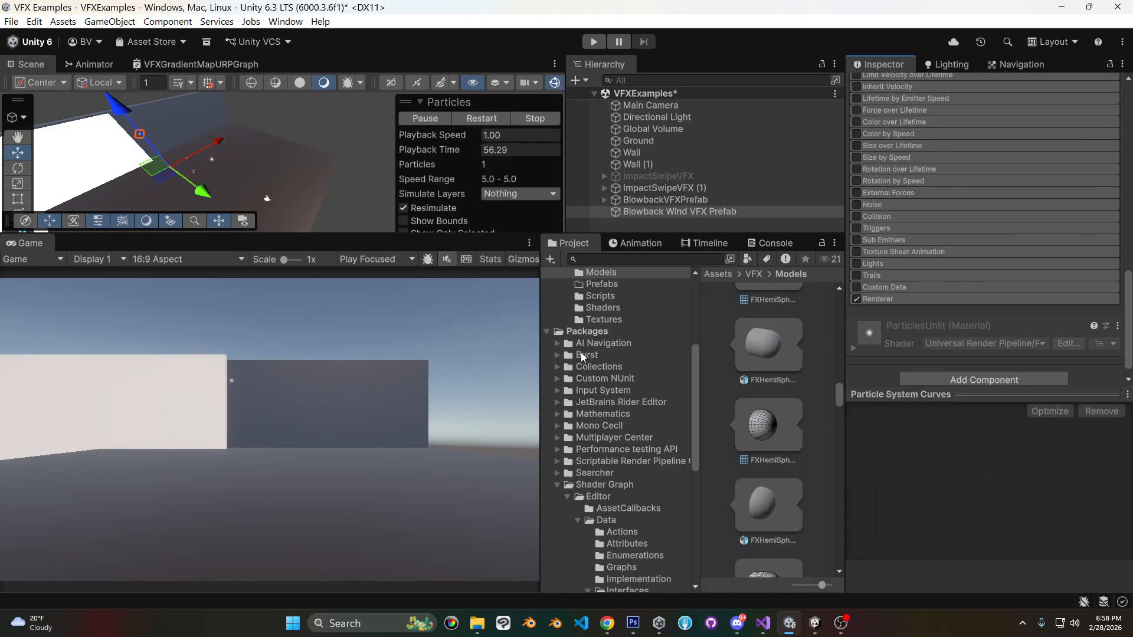
{"action": "left_click_drag", "start_coordinate": [541, 342], "coordinate": [525, 342]}
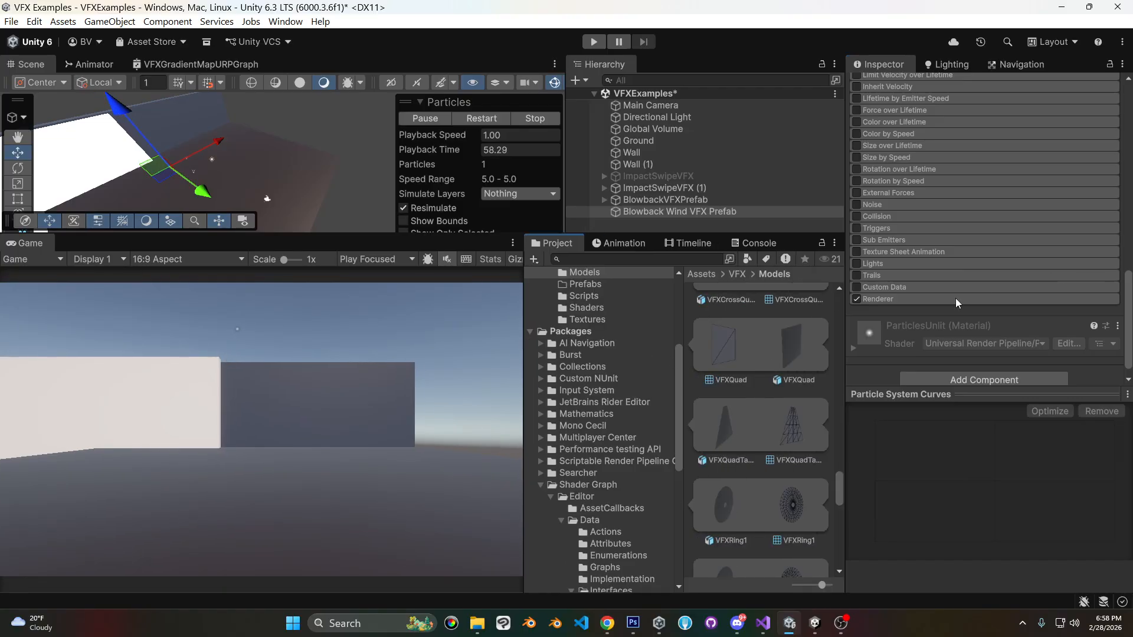
{"action": "left_click", "coordinate": [1042, 300]}
{"action": "left_click", "coordinate": [980, 312]}
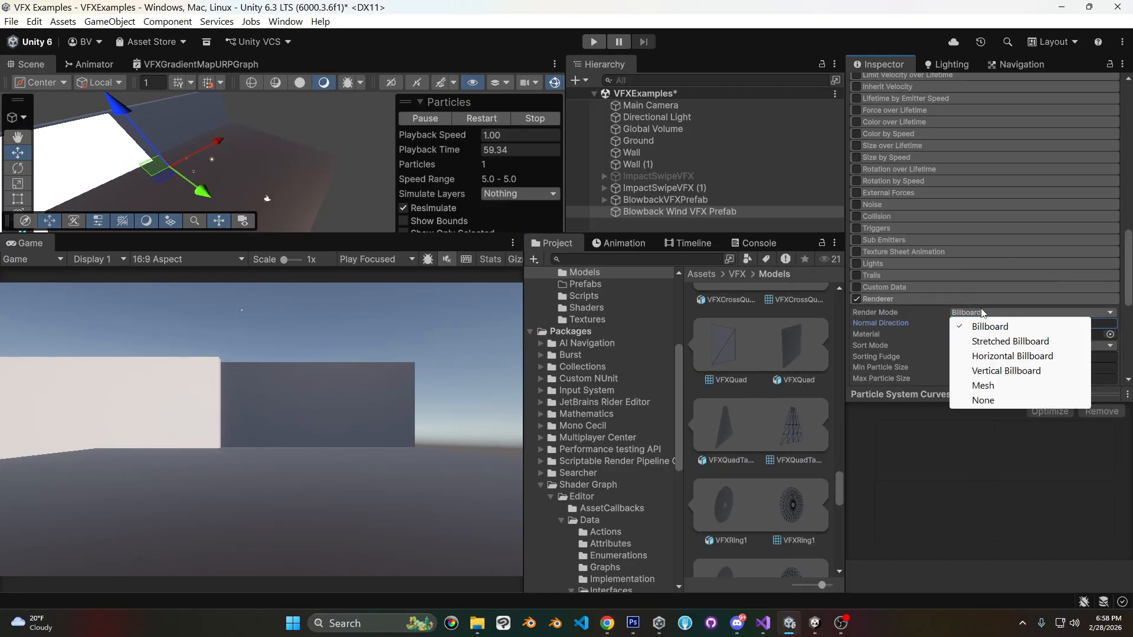
{"action": "left_click", "coordinate": [986, 387]}
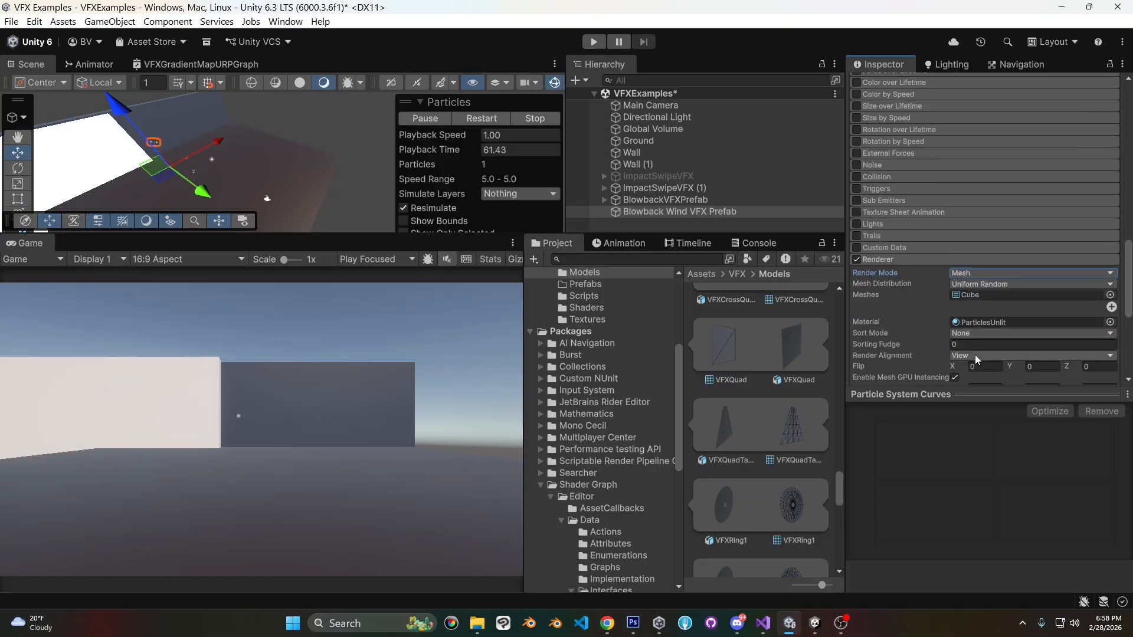
{"action": "left_click", "coordinate": [974, 355]}
{"action": "left_click", "coordinate": [984, 396]}
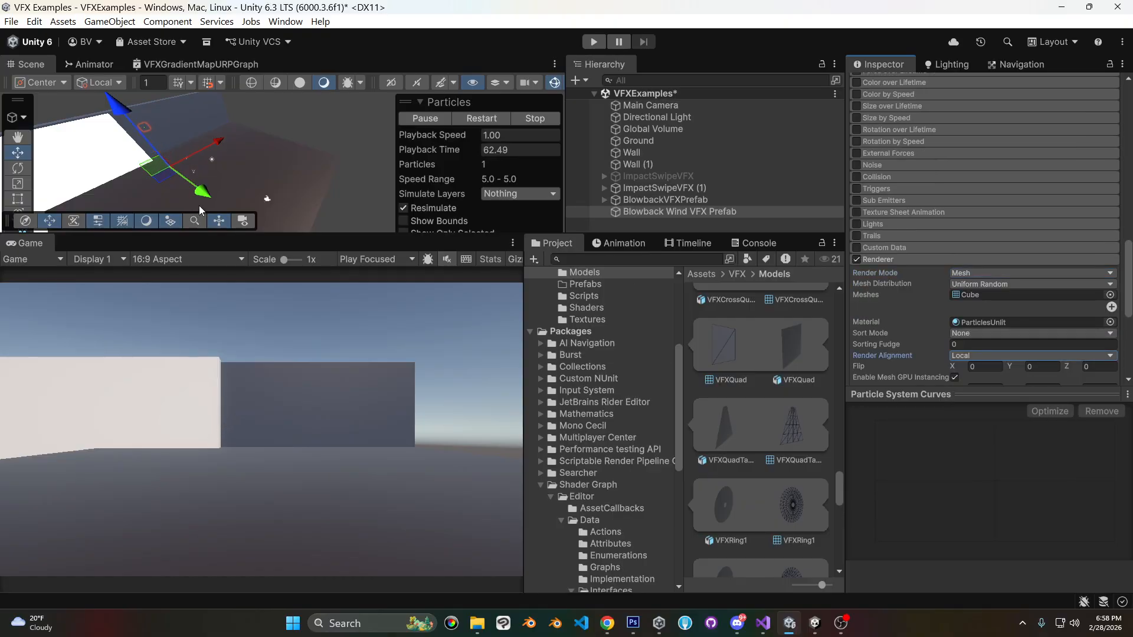
Enlarge the Scene view and rotate the particle system so its Y axis points up and its Z axis lies horizontal.
{"action": "left_click_drag", "start_coordinate": [348, 141], "coordinate": [354, 119], "text": "alt"}
{"action": "left_click_drag", "start_coordinate": [270, 152], "coordinate": [220, 182], "text": "alt"}
{"action": "right_click_drag", "start_coordinate": [224, 181], "coordinate": [251, 169]}
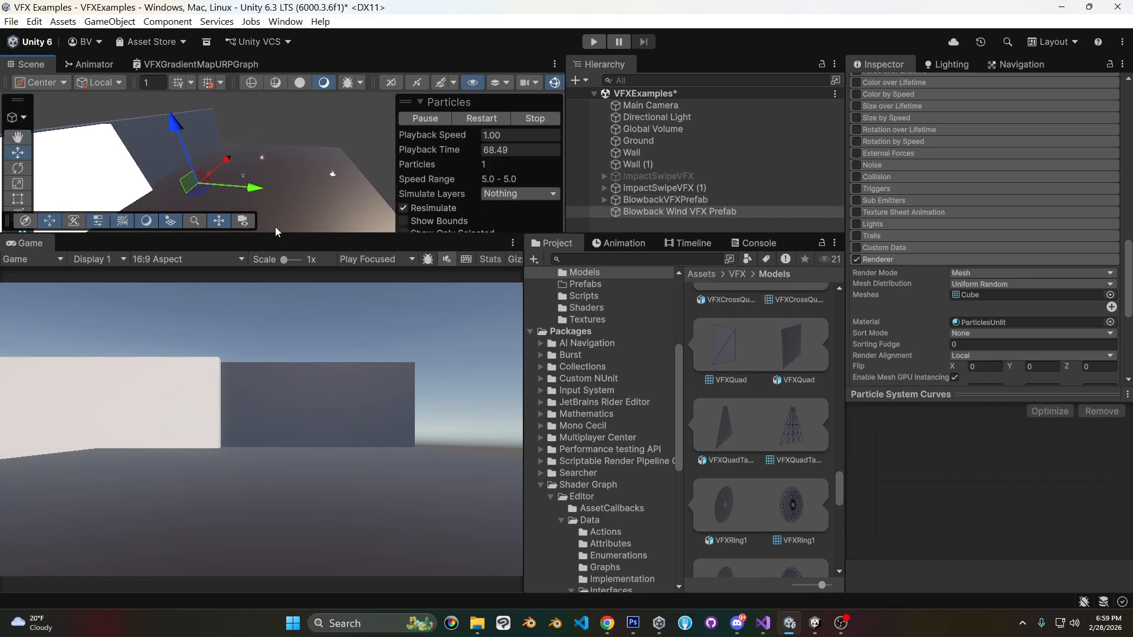
{"action": "left_click_drag", "start_coordinate": [278, 231], "coordinate": [278, 307]}
{"action": "scroll", "coordinate": [247, 248], "scroll_direction": "down", "scroll_amount": 1}
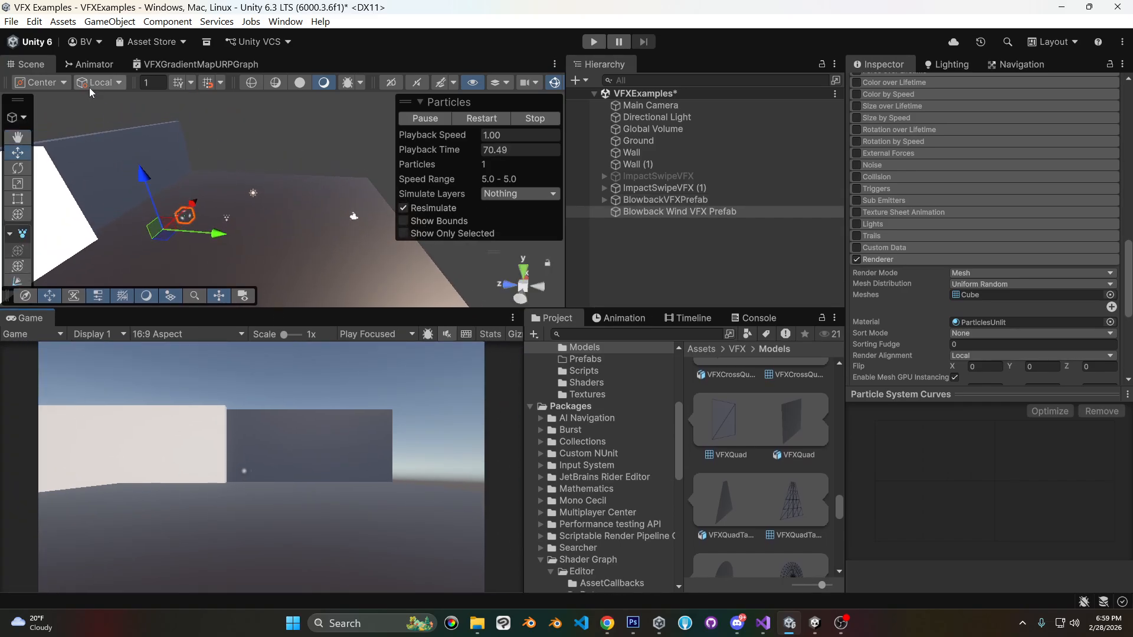
{"action": "left_click", "coordinate": [21, 170]}
{"action": "left_click_drag", "start_coordinate": [214, 216], "coordinate": [14, 126]}
{"action": "left_click", "coordinate": [16, 152]}
Reposition the Blowback Wind particle system in the scene by moving it along its local vertical and X axes.
{"action": "right_click_drag", "start_coordinate": [180, 159], "coordinate": [208, 140]}
{"action": "middle_click_drag", "start_coordinate": [208, 140], "coordinate": [267, 132]}
{"action": "left_click_drag", "start_coordinate": [221, 165], "coordinate": [218, 146]}
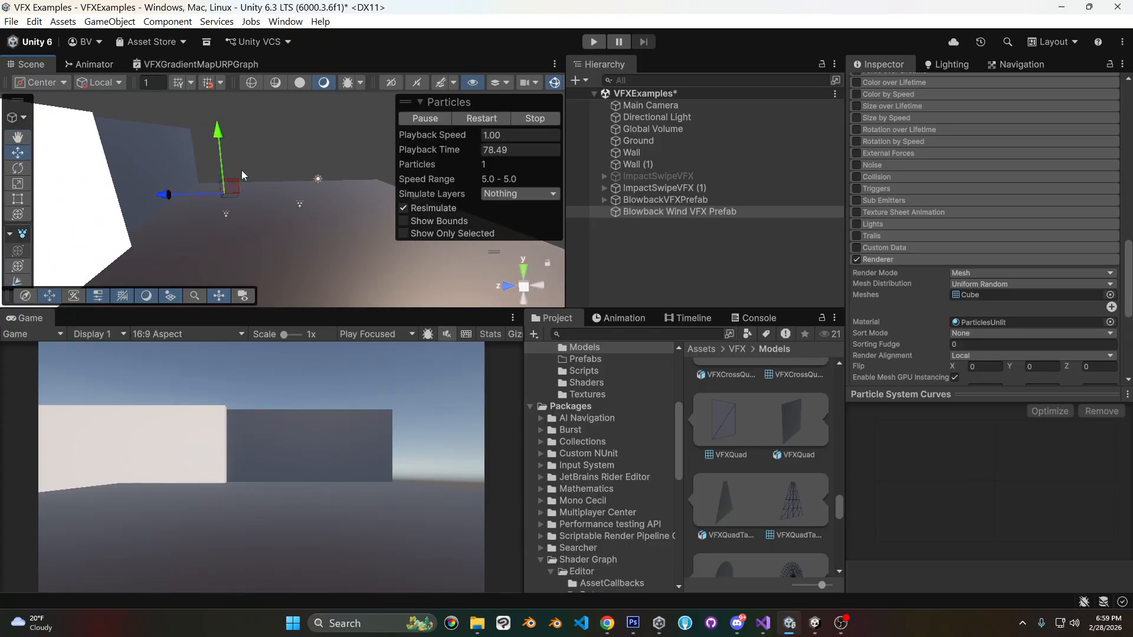
{"action": "right_click_drag", "start_coordinate": [242, 174], "coordinate": [207, 183]}
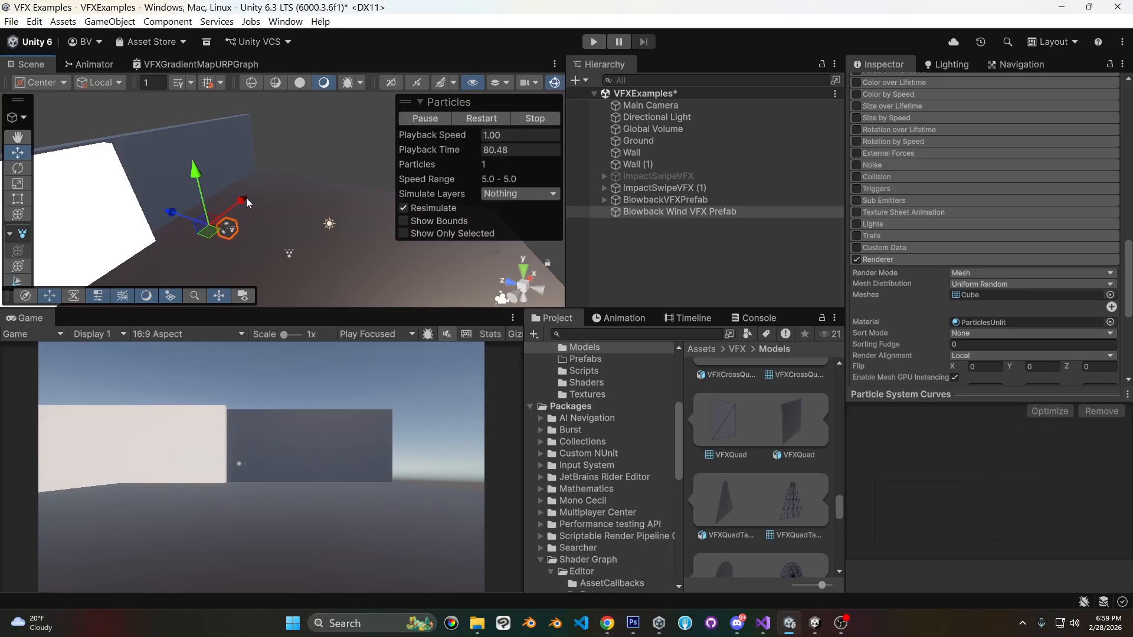
{"action": "left_click_drag", "start_coordinate": [242, 200], "coordinate": [229, 210]}
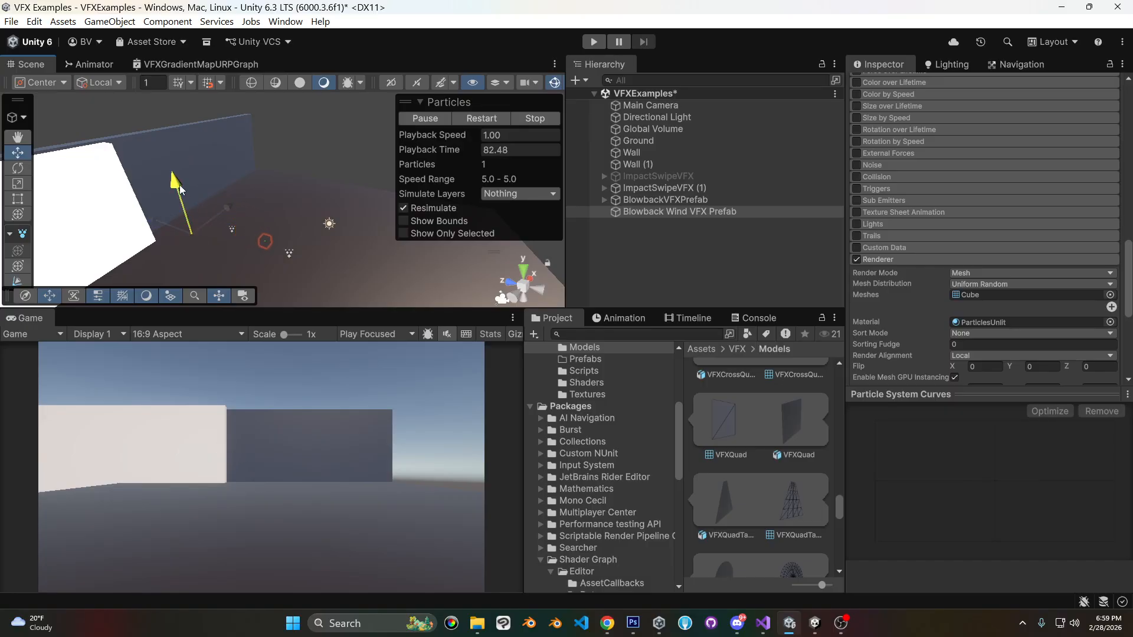
Set the particle system's Start Speed to 0 and its Start Lifetime to 0.5.
{"action": "scroll", "coordinate": [985, 202], "scroll_direction": "up", "scroll_amount": 10}
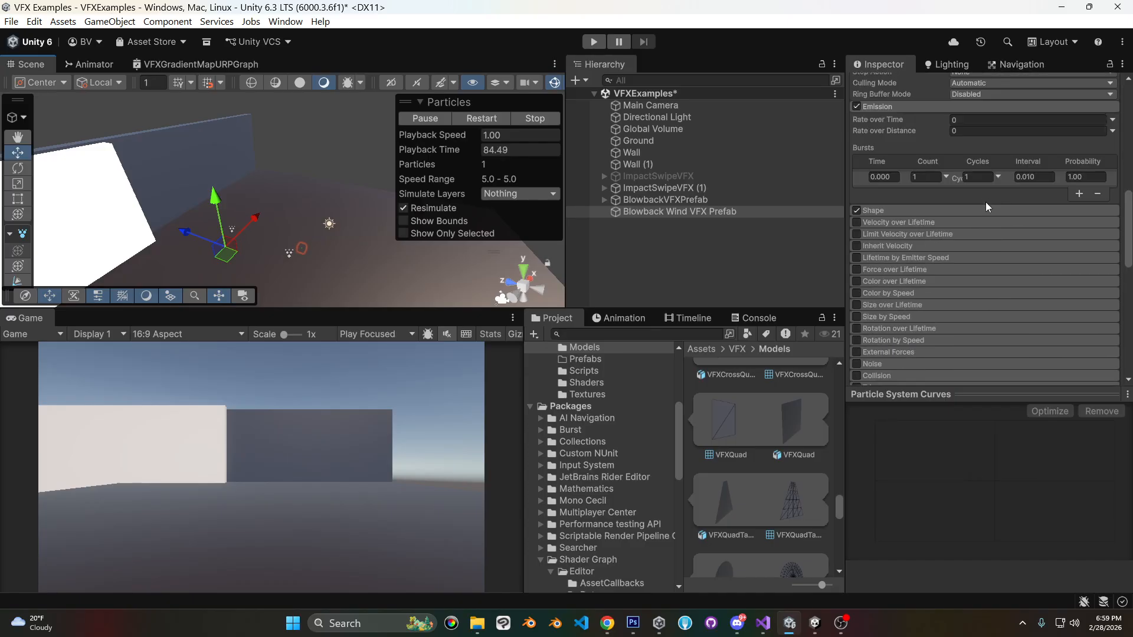
{"action": "left_click", "coordinate": [979, 266]}
{"action": "type", "text": "0"}
{"action": "left_click", "coordinate": [975, 257]}
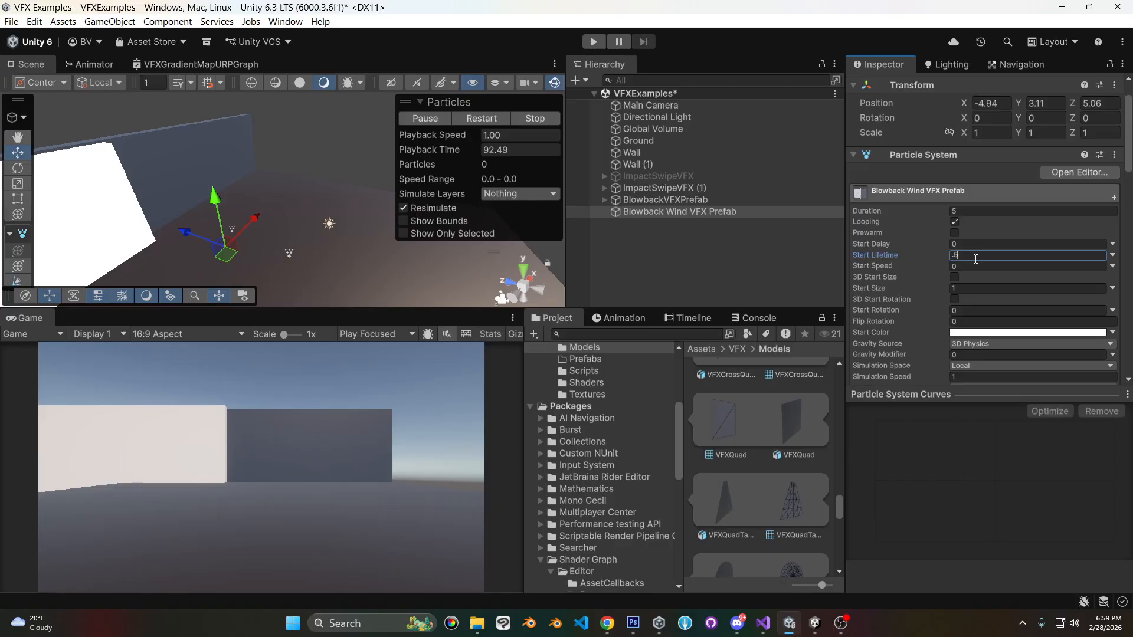
Replace the particle renderer's Cube mesh with FXHemiSphereFlippedUVs2, searching the mesh assets for "hem".
{"action": "scroll", "coordinate": [1004, 257], "scroll_direction": "down", "scroll_amount": 10}
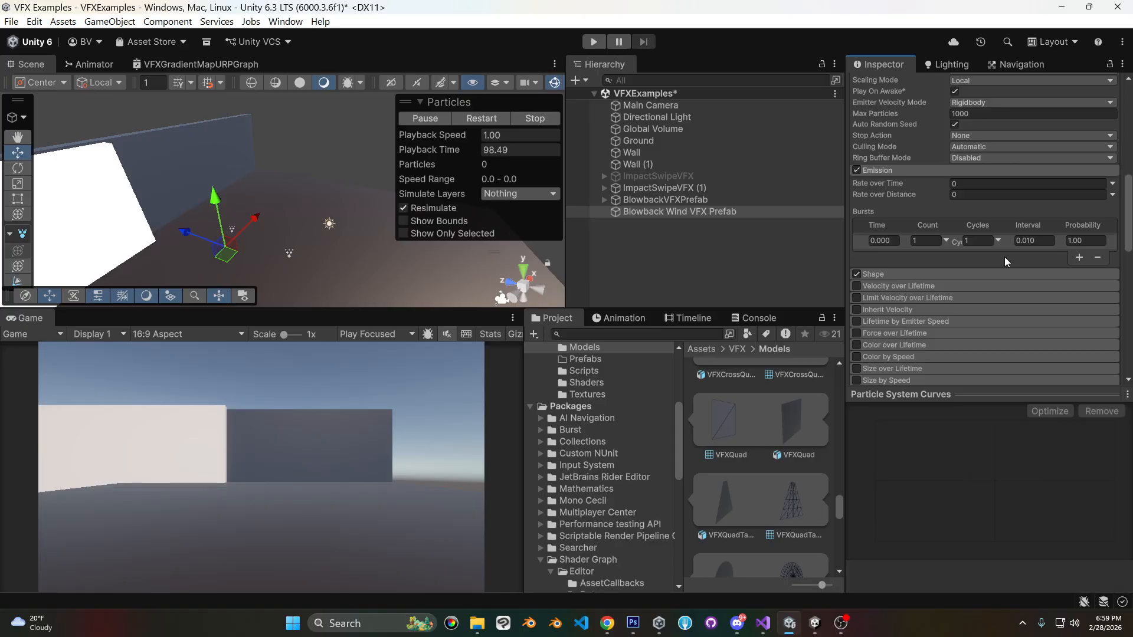
{"action": "scroll", "coordinate": [1004, 260], "scroll_direction": "down", "scroll_amount": 10}
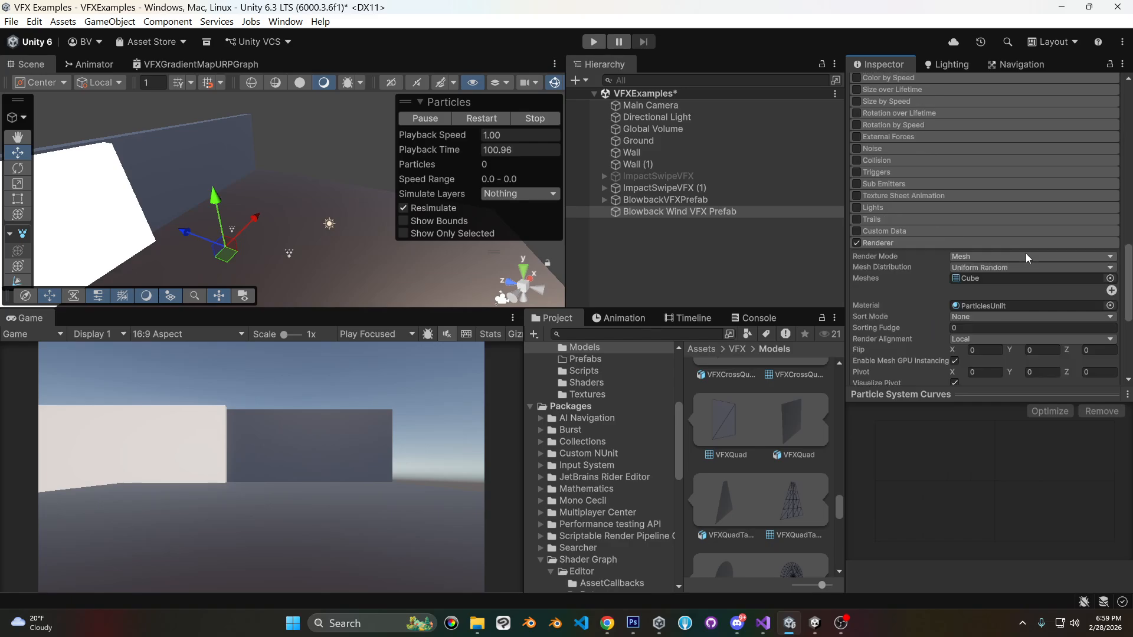
{"action": "left_click", "coordinate": [1109, 278]}
{"action": "type", "text": "hem"}
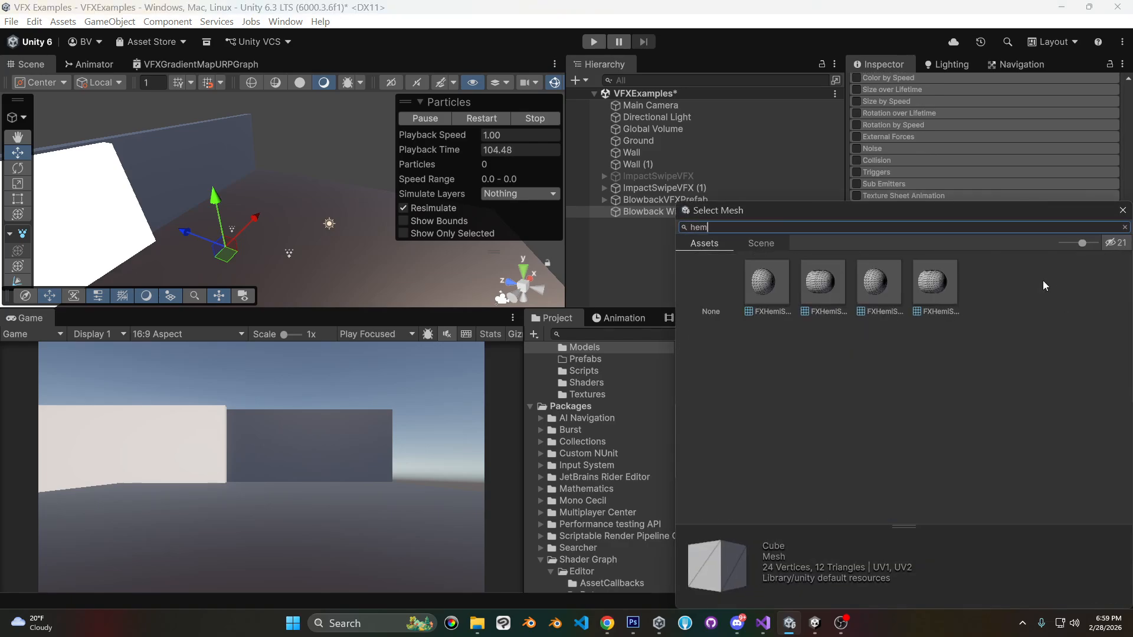
{"action": "left_click", "coordinate": [767, 282]}
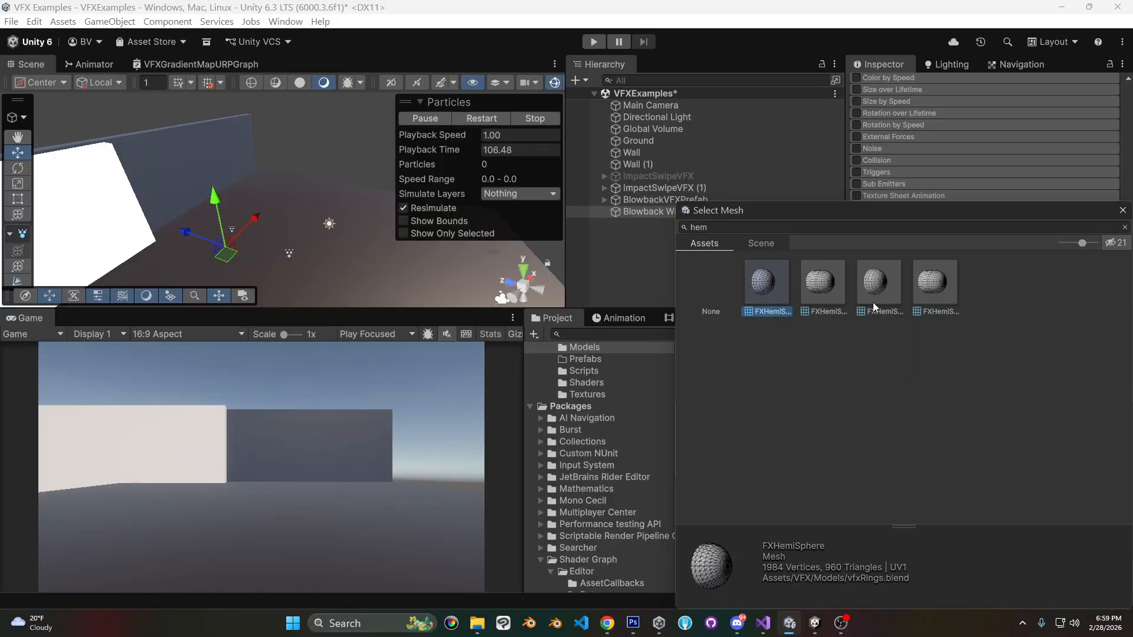
{"action": "left_click", "coordinate": [874, 286]}
{"action": "double_click", "coordinate": [873, 286]}
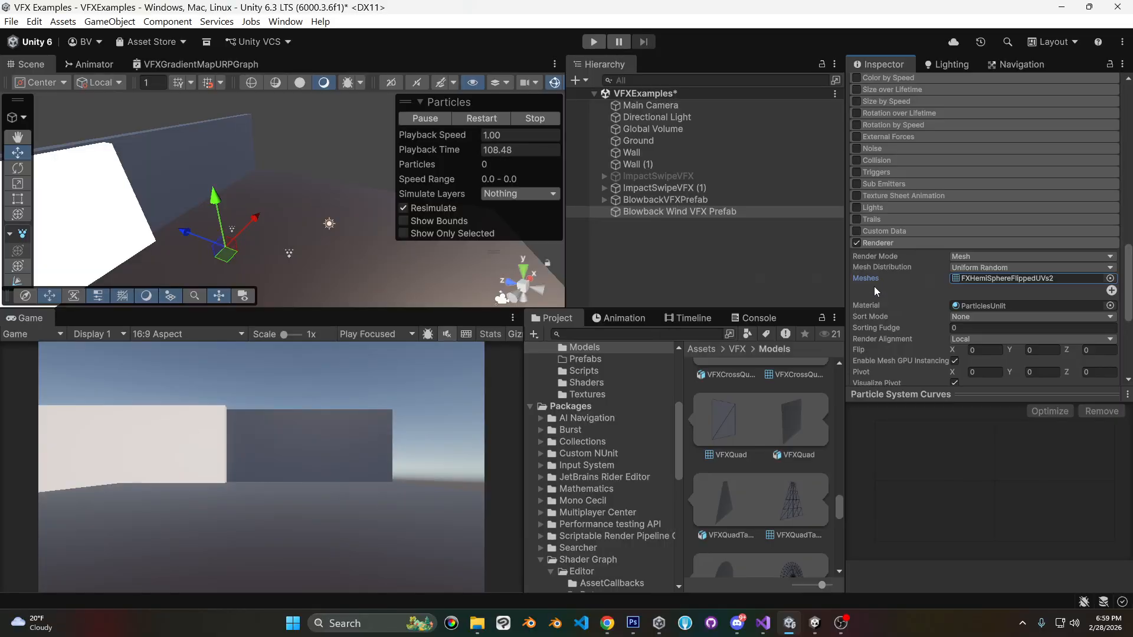
Stop the particle preview and scrub the playback time to about 0.10 to examine the hemisphere mesh.
{"action": "left_click", "coordinate": [551, 120]}
{"action": "left_click_drag", "start_coordinate": [415, 154], "coordinate": [467, 150]}
{"action": "middle_click_drag", "start_coordinate": [289, 251], "coordinate": [394, 223]}
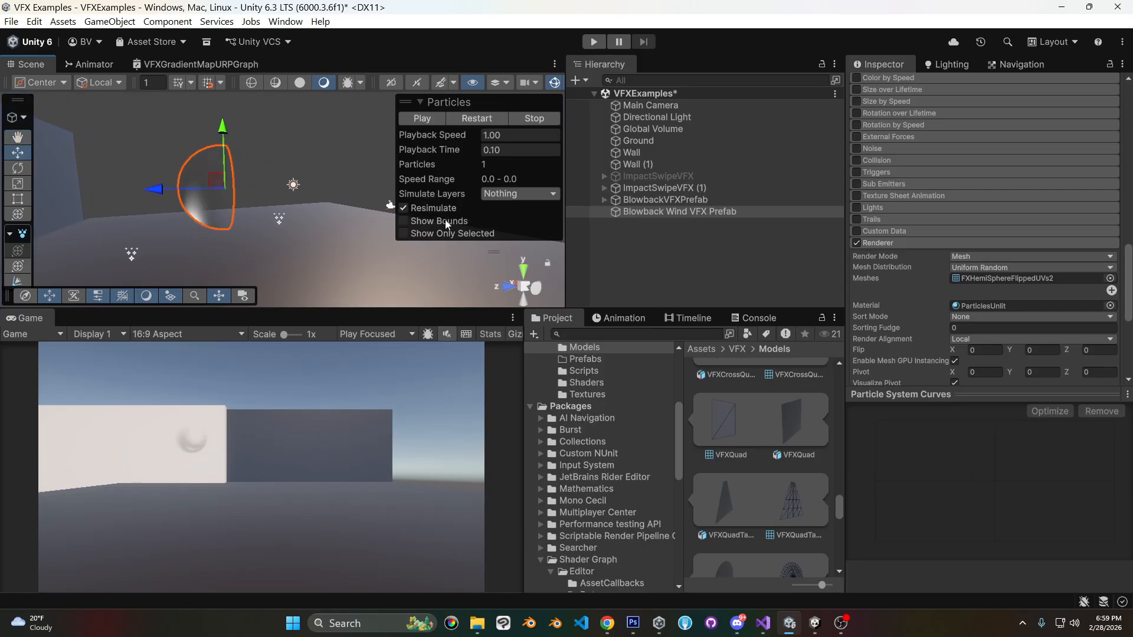
Create a new material in the VFX Materials folder and name it BlowbackWindVFXMat.
{"action": "scroll", "coordinate": [635, 423], "scroll_direction": "up", "scroll_amount": 2}
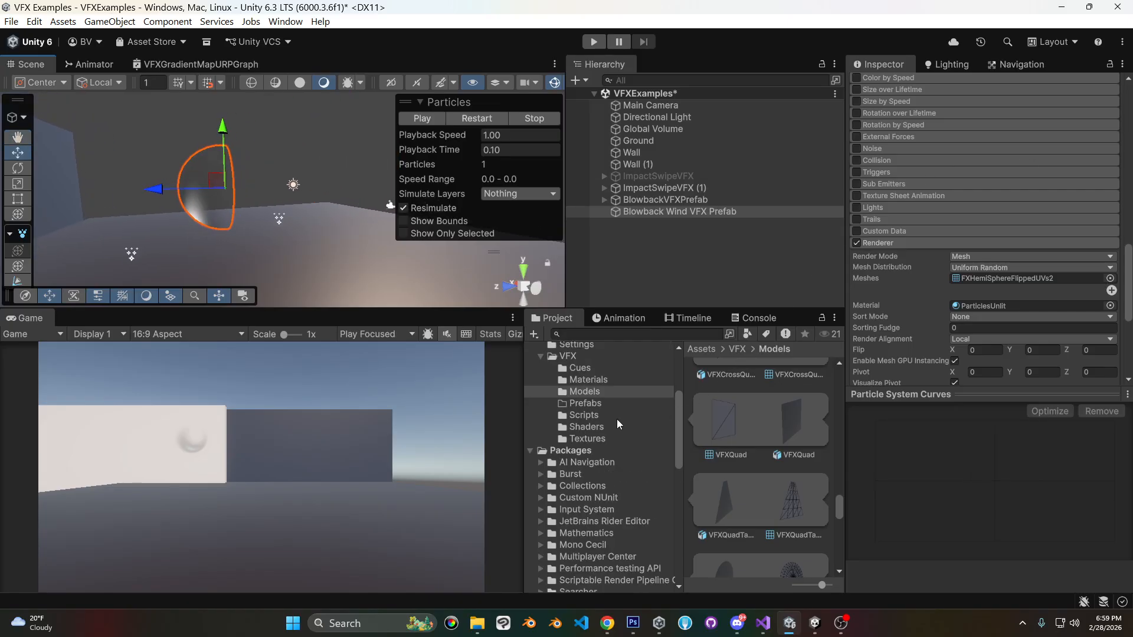
{"action": "left_click", "coordinate": [597, 381]}
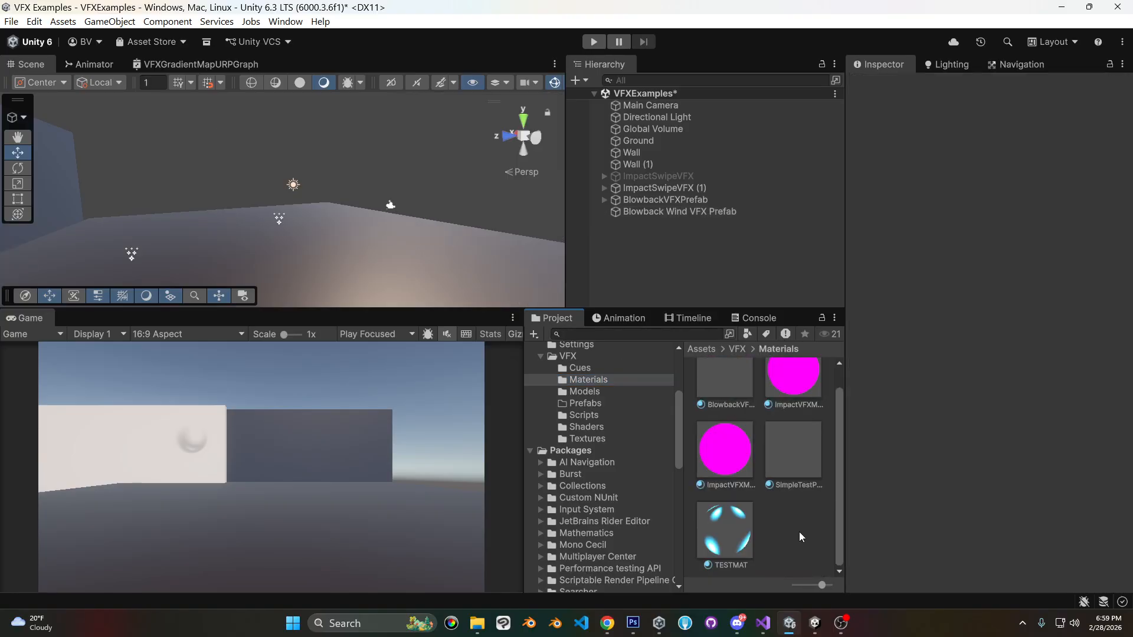
{"action": "right_click", "coordinate": [799, 535]}
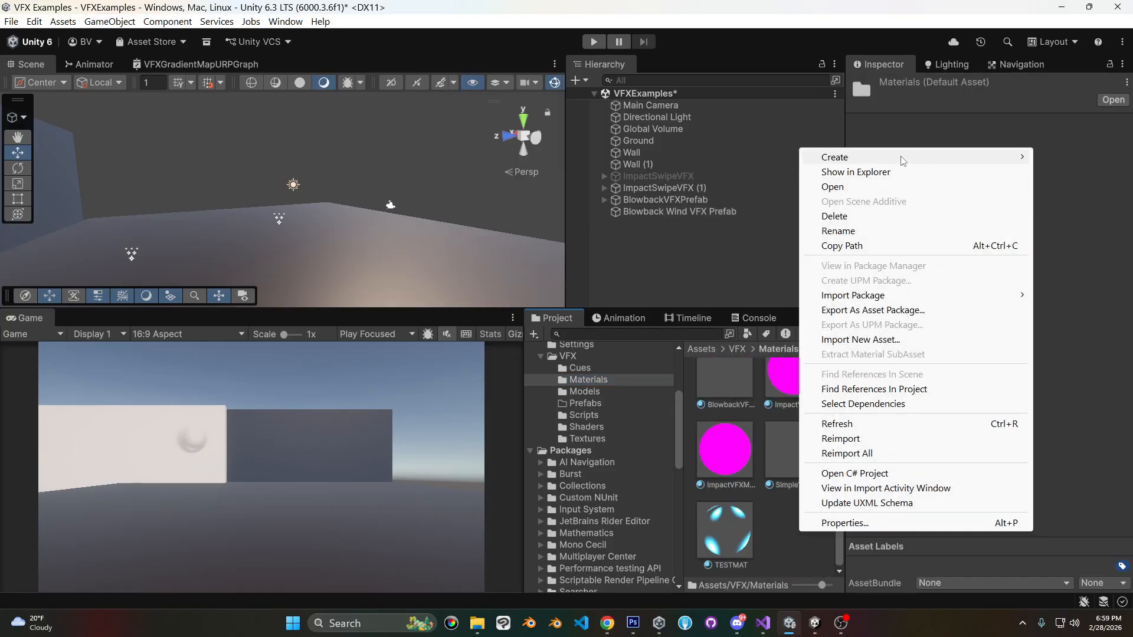
{"action": "mouse_move", "coordinate": [834, 157]}
{"action": "left_click", "coordinate": [688, 171]}
{"action": "type", "text": "BlowbackWind"}
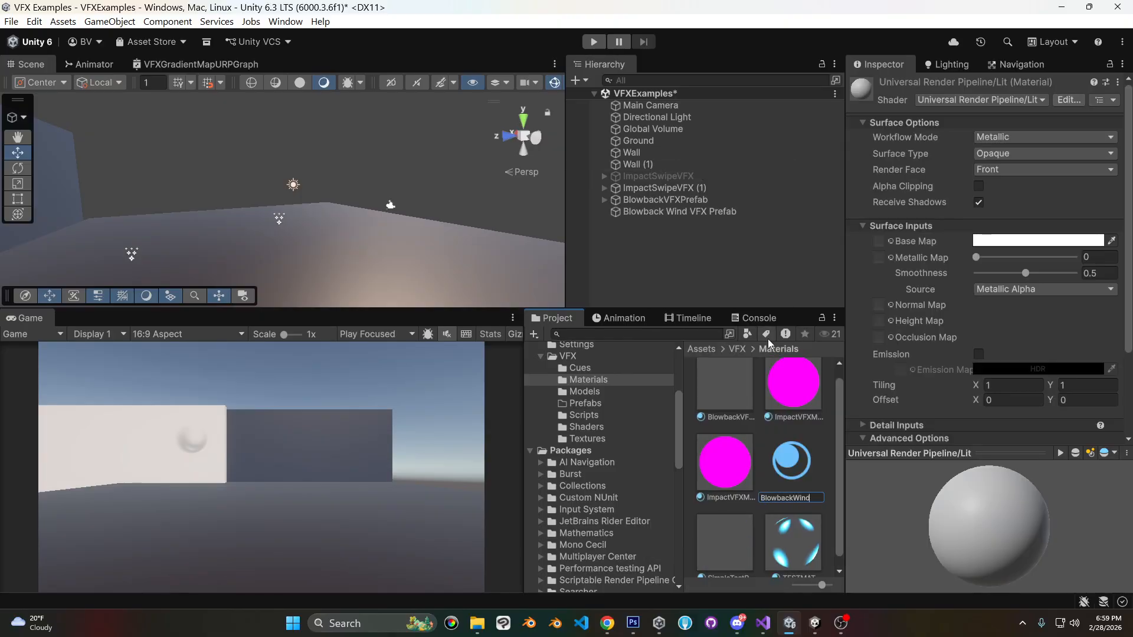
{"action": "type", "text": "VFXMat"}
{"action": "key", "text": "Return"}
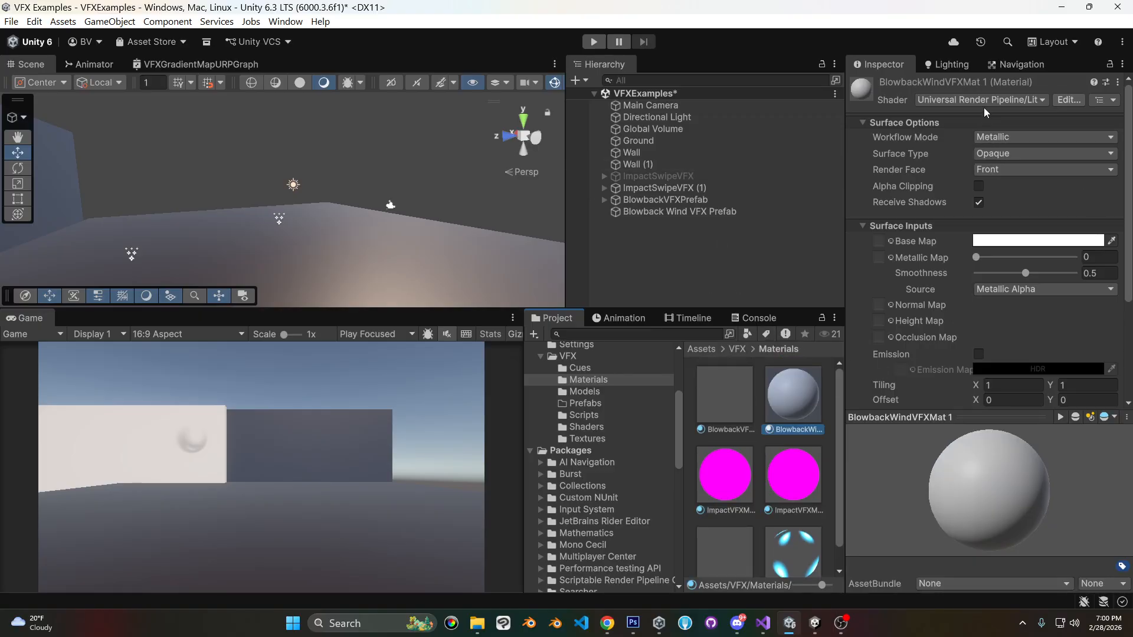
Assign the VFXGradientMapURPGraph shader to the new Blowback Wind material.
{"action": "left_click", "coordinate": [986, 98]}
{"action": "type", "text": "grad"}
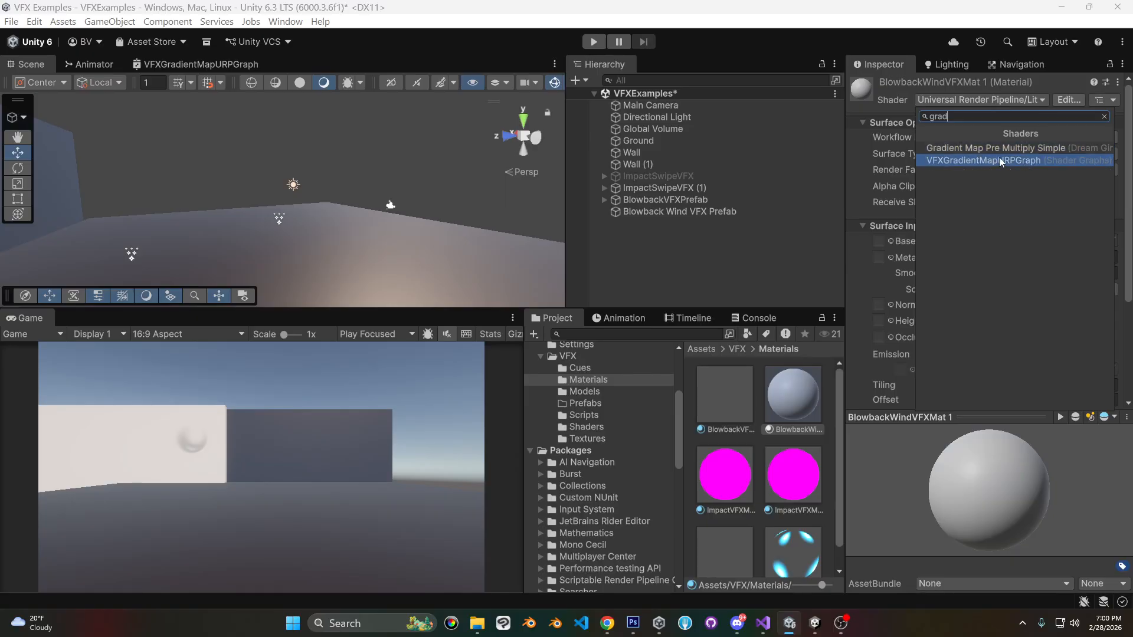
{"action": "left_click", "coordinate": [986, 158]}
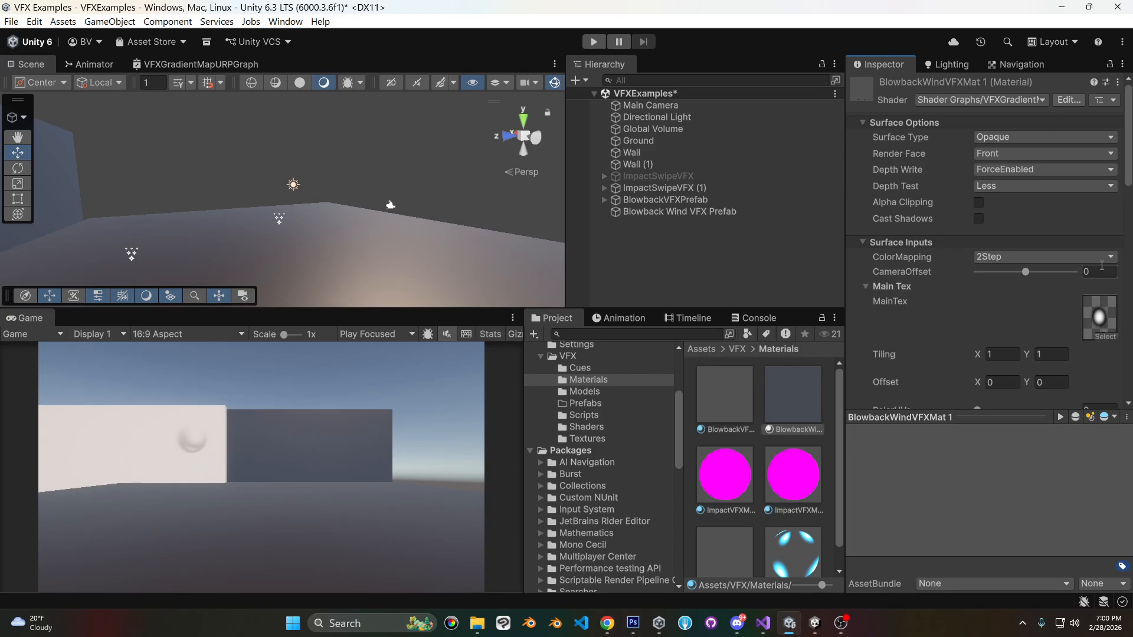
Set the material's Surface Type to Transparent, Blending Mode to Premultiply, Render Face to Both and Depth Write to Auto.
{"action": "left_click", "coordinate": [999, 137]}
{"action": "left_click", "coordinate": [1006, 165]}
{"action": "left_click", "coordinate": [997, 154]}
{"action": "left_click", "coordinate": [1020, 185]}
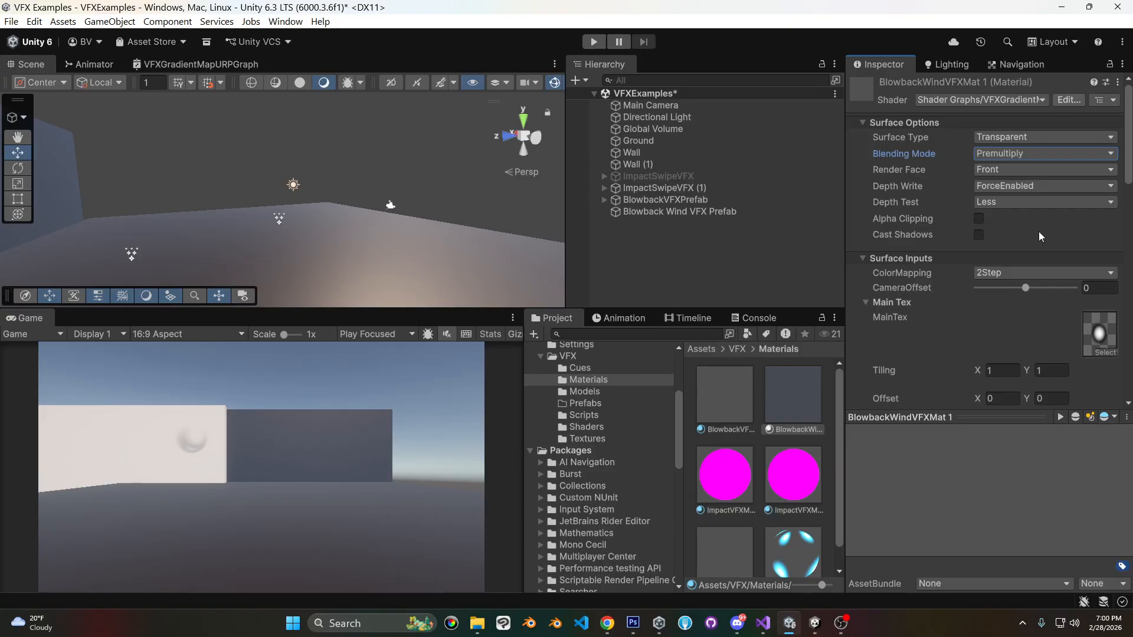
{"action": "left_click", "coordinate": [996, 172]}
{"action": "left_click", "coordinate": [1018, 184]}
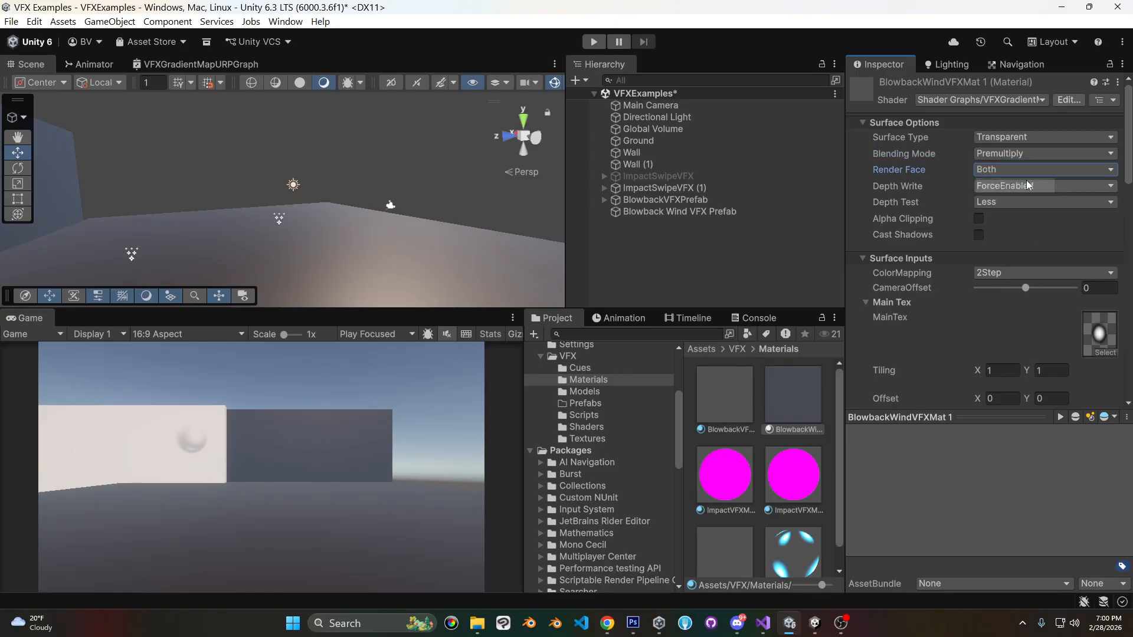
{"action": "left_click", "coordinate": [1016, 187]}
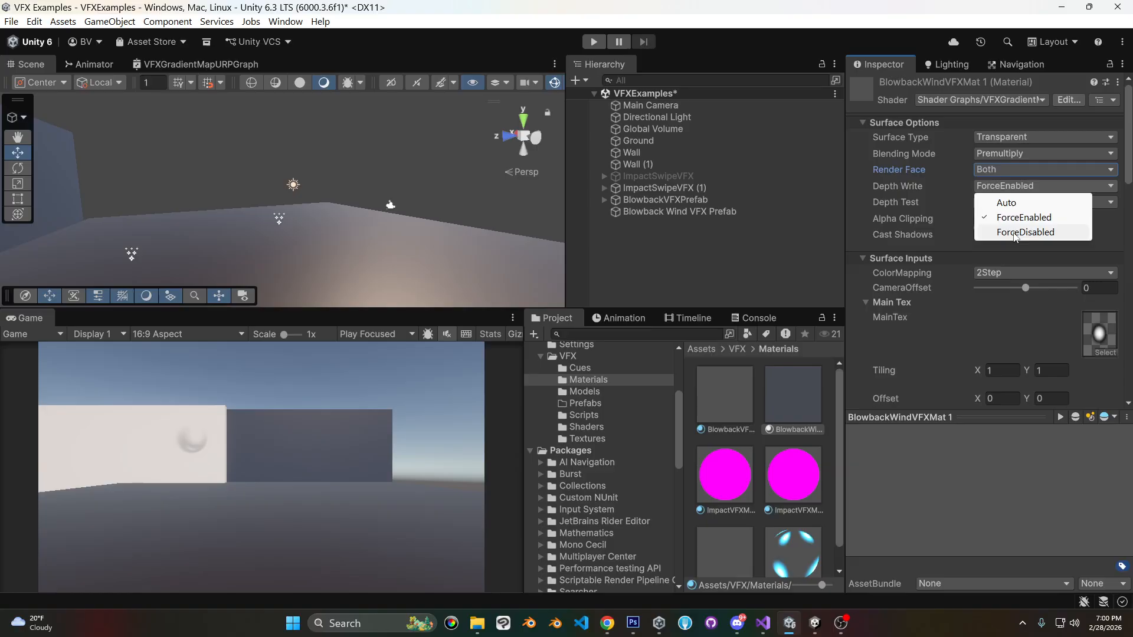
{"action": "left_click", "coordinate": [1005, 203]}
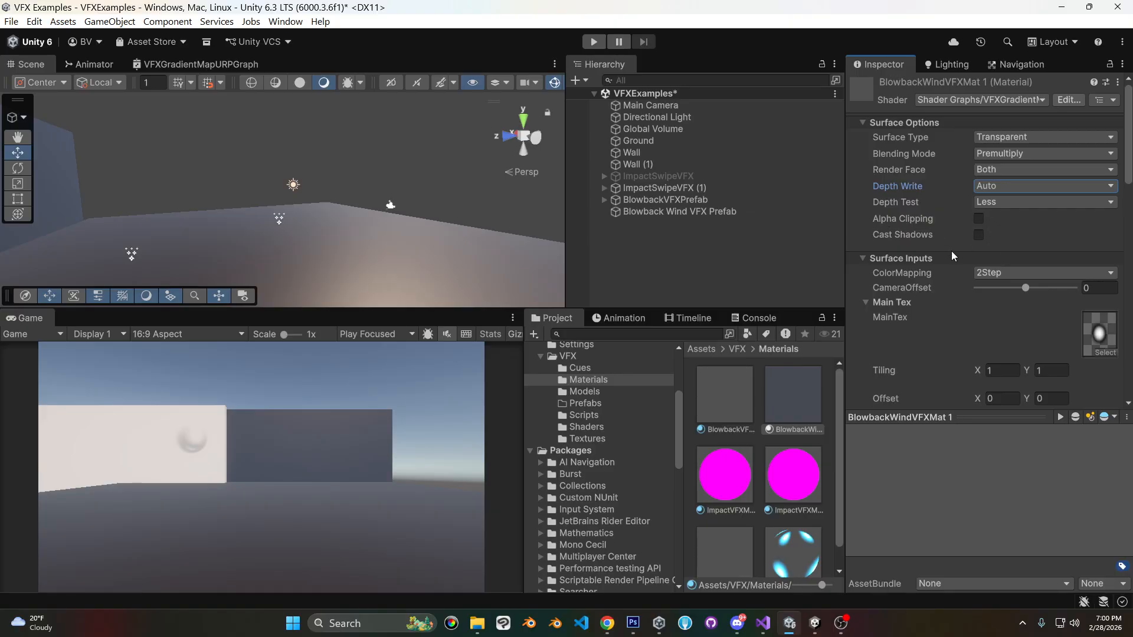
Change the material's Hi Color to white and its Lo Color to light grey.
{"action": "scroll", "coordinate": [958, 247], "scroll_direction": "down", "scroll_amount": 6}
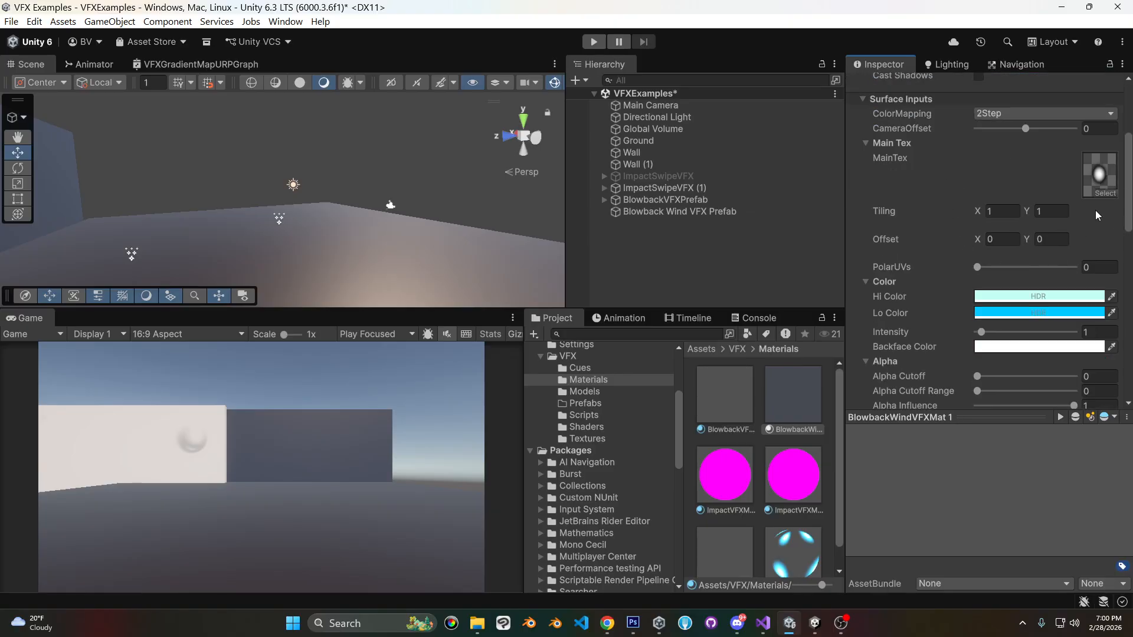
{"action": "scroll", "coordinate": [936, 221], "scroll_direction": "down", "scroll_amount": 4}
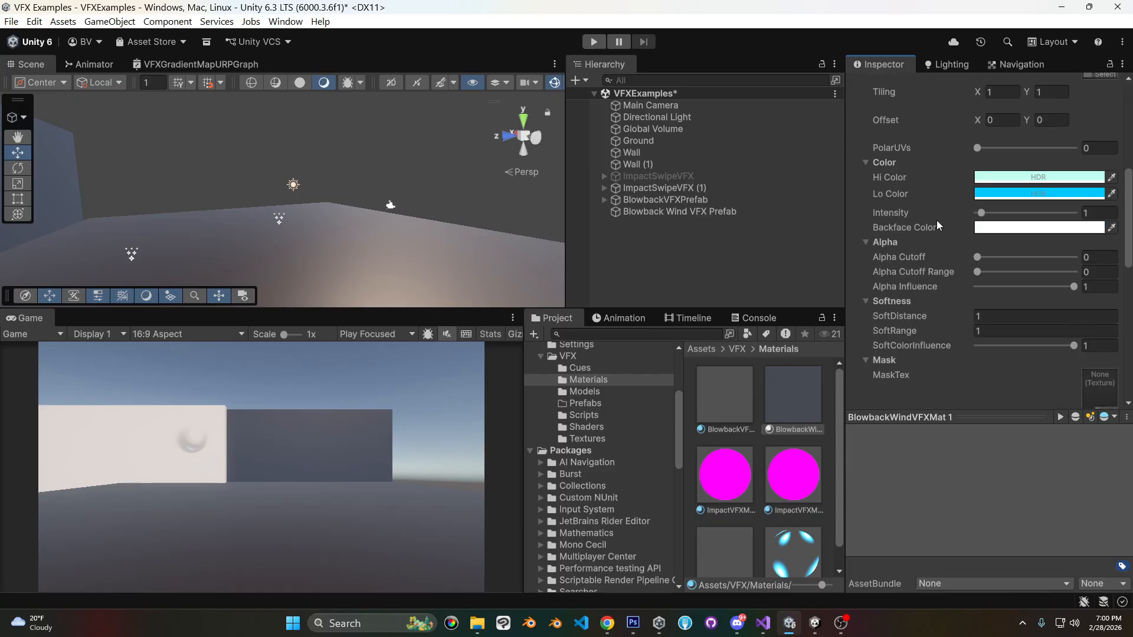
{"action": "scroll", "coordinate": [936, 221], "scroll_direction": "up", "scroll_amount": 10}
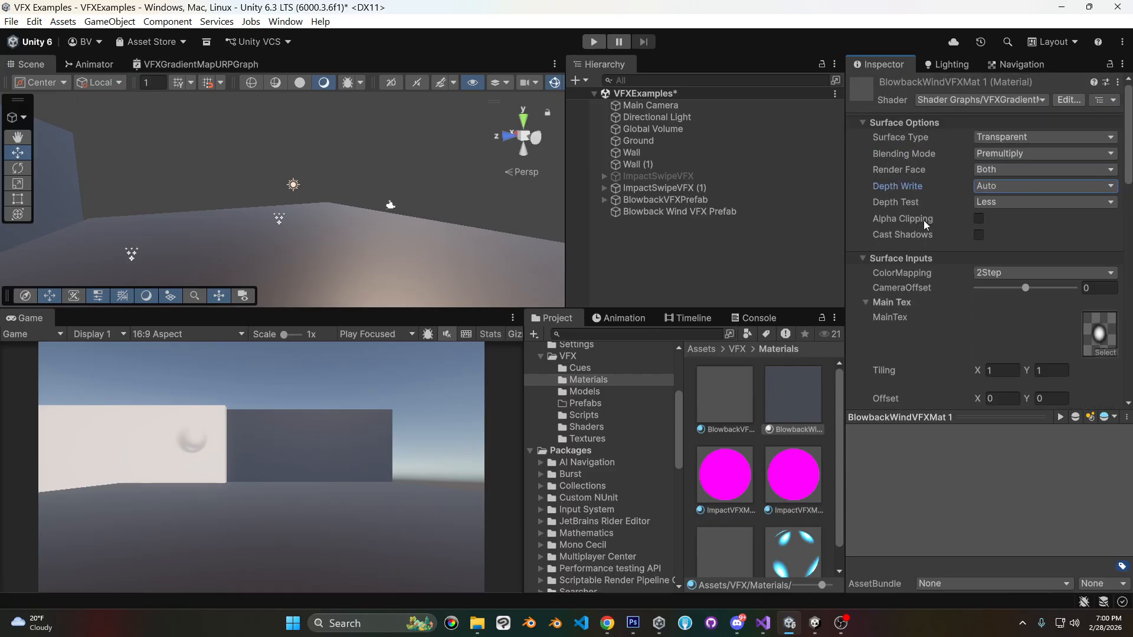
{"action": "mouse_move", "coordinate": [923, 225]}
{"action": "scroll", "coordinate": [914, 223], "scroll_direction": "down", "scroll_amount": 2}
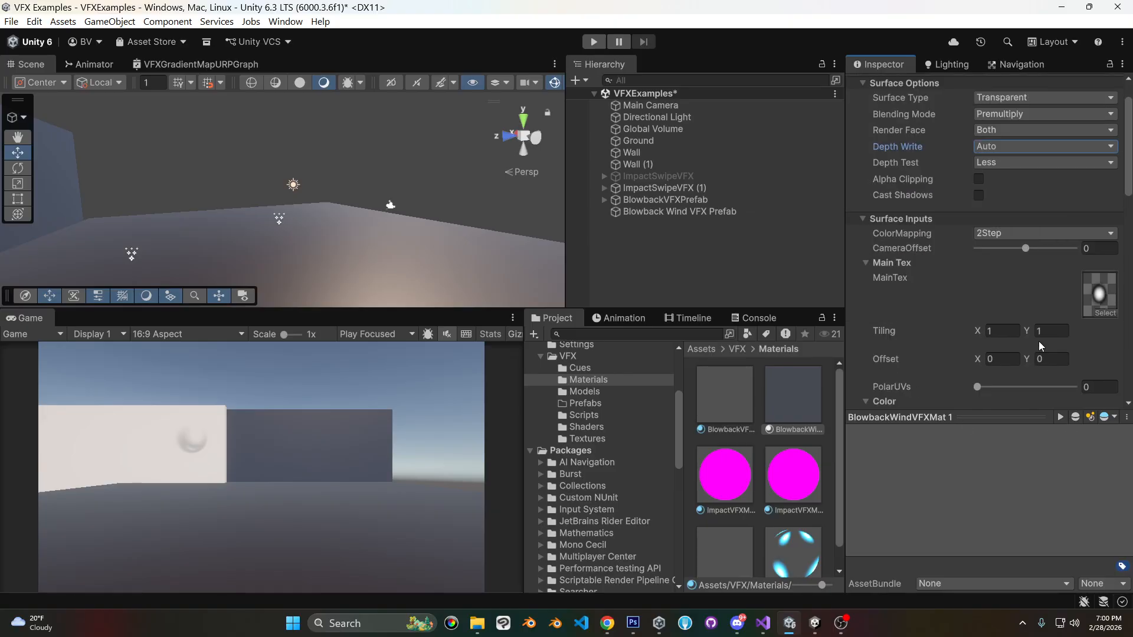
{"action": "scroll", "coordinate": [950, 276], "scroll_direction": "down", "scroll_amount": 4}
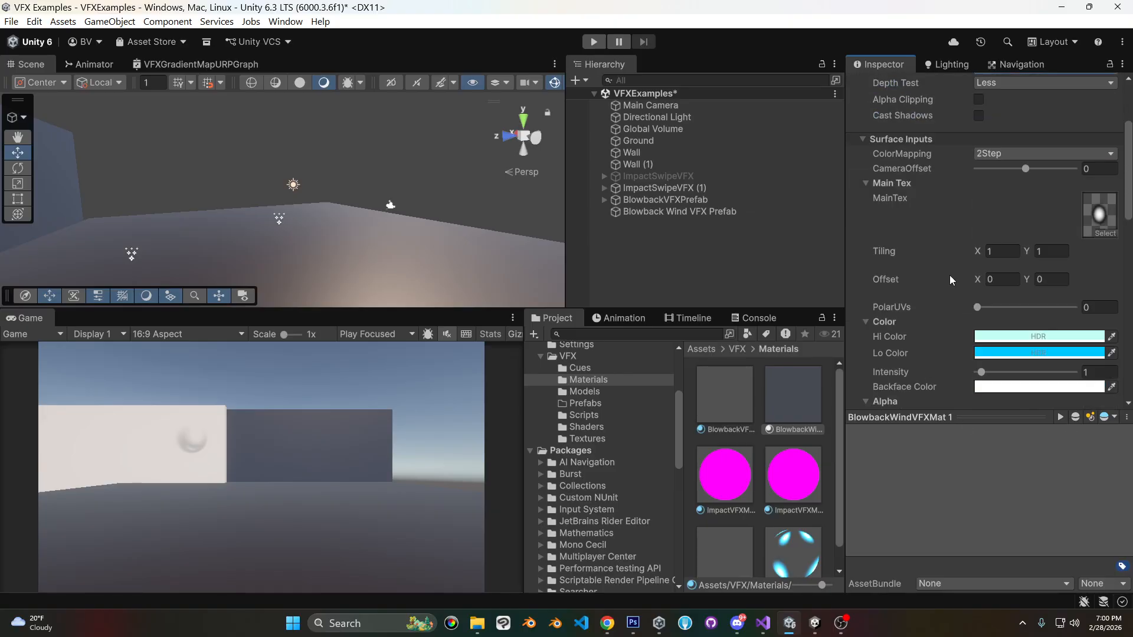
{"action": "left_click", "coordinate": [1034, 337]}
{"action": "left_click_drag", "start_coordinate": [1024, 140], "coordinate": [958, 31]}
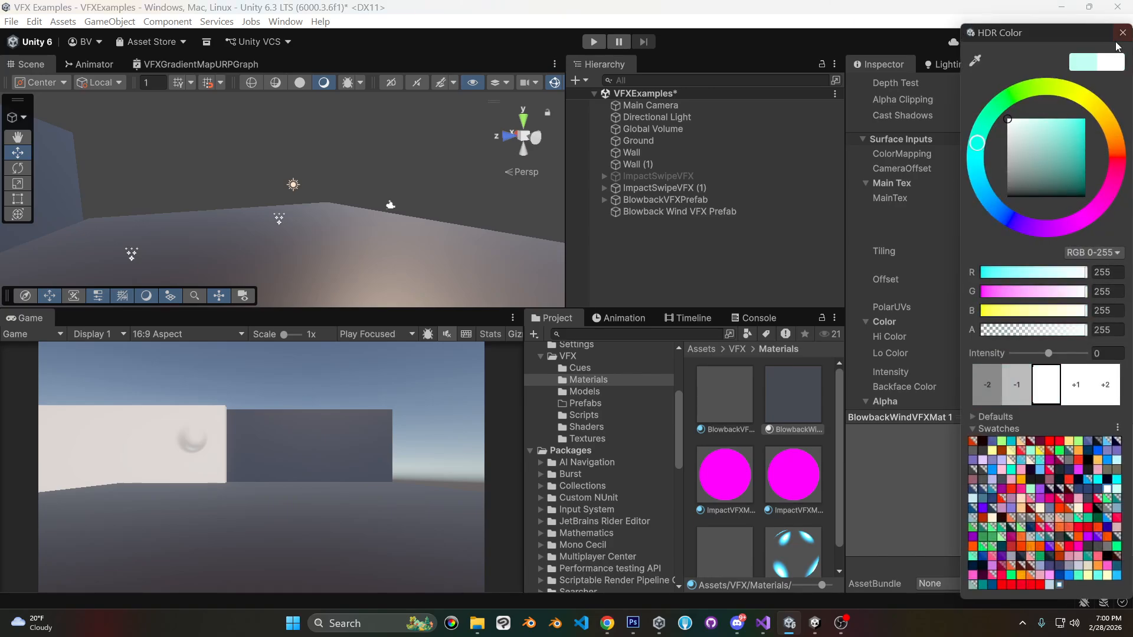
{"action": "left_click", "coordinate": [1124, 31]}
{"action": "left_click", "coordinate": [1024, 354]}
{"action": "left_click_drag", "start_coordinate": [1051, 131], "coordinate": [996, 144]}
{"action": "left_click", "coordinate": [1116, 35]}
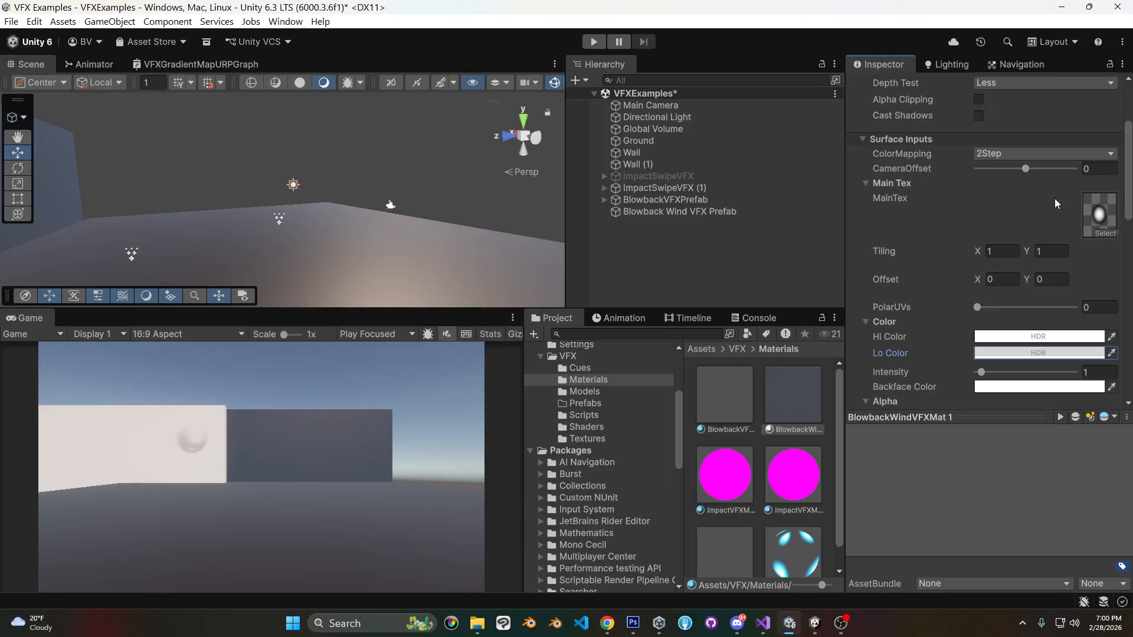
Scrub the Blowback Wind particle system to about 0.16, enable 3D Start Size and stretch the hemisphere along Z.
{"action": "left_click", "coordinate": [649, 212]}
{"action": "left_click_drag", "start_coordinate": [454, 153], "coordinate": [429, 150]}
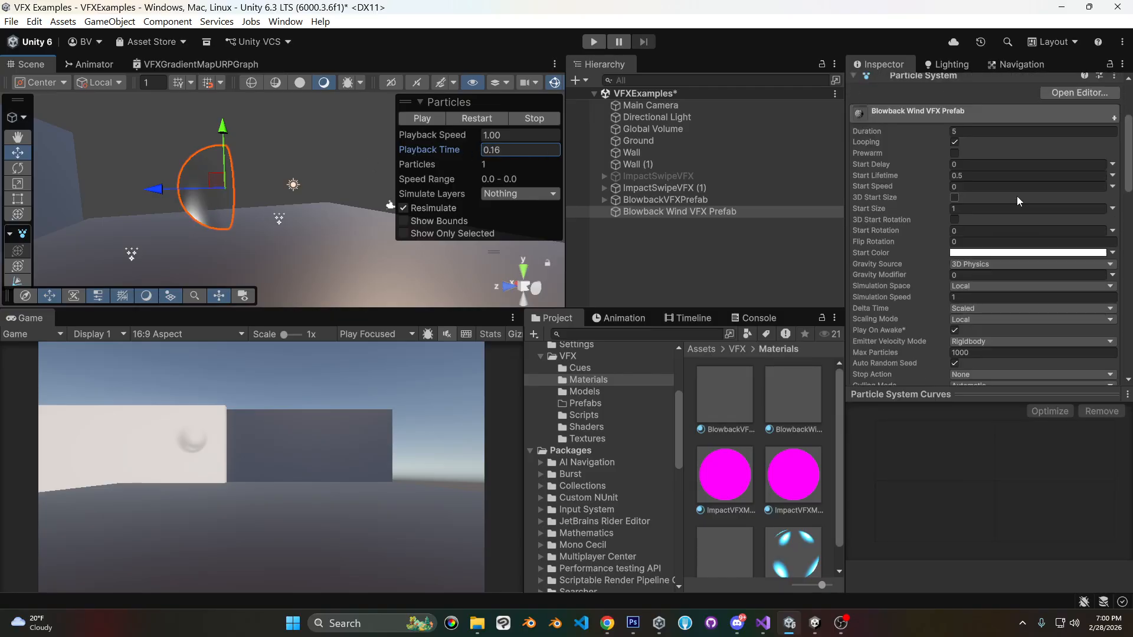
{"action": "scroll", "coordinate": [1028, 188], "scroll_direction": "down", "scroll_amount": 3}
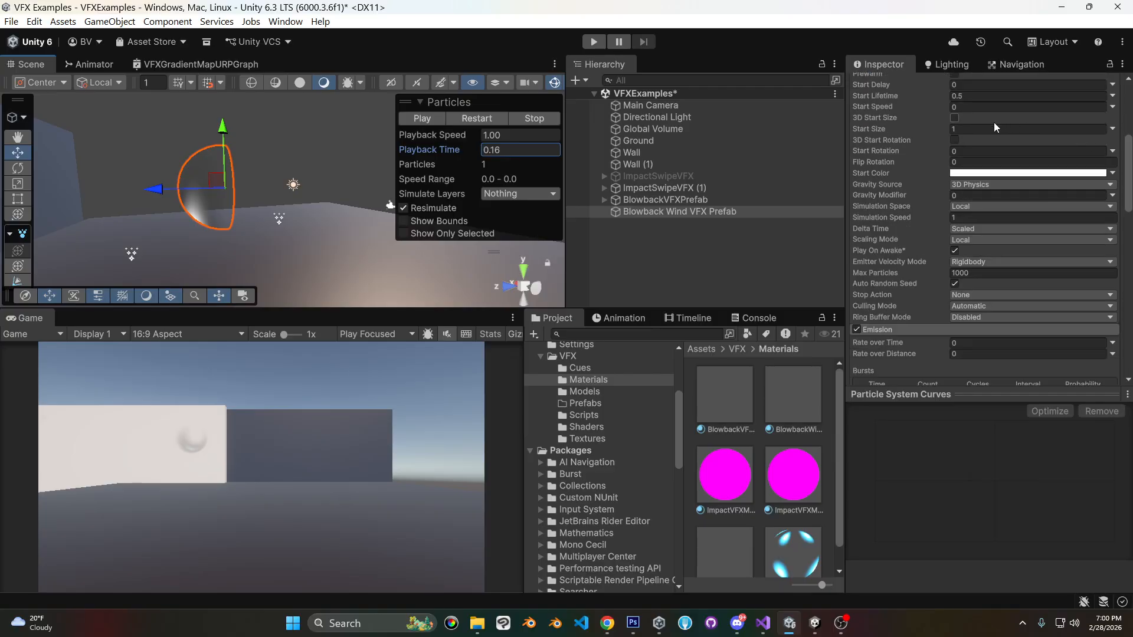
{"action": "left_click", "coordinate": [955, 118]}
{"action": "left_click_drag", "start_coordinate": [1029, 126], "coordinate": [1096, 121]}
Set the renderer's Z pivot to 1.01 so the stretched hemisphere's tip sits at the particle system's origin.
{"action": "scroll", "coordinate": [1052, 233], "scroll_direction": "down", "scroll_amount": 7}
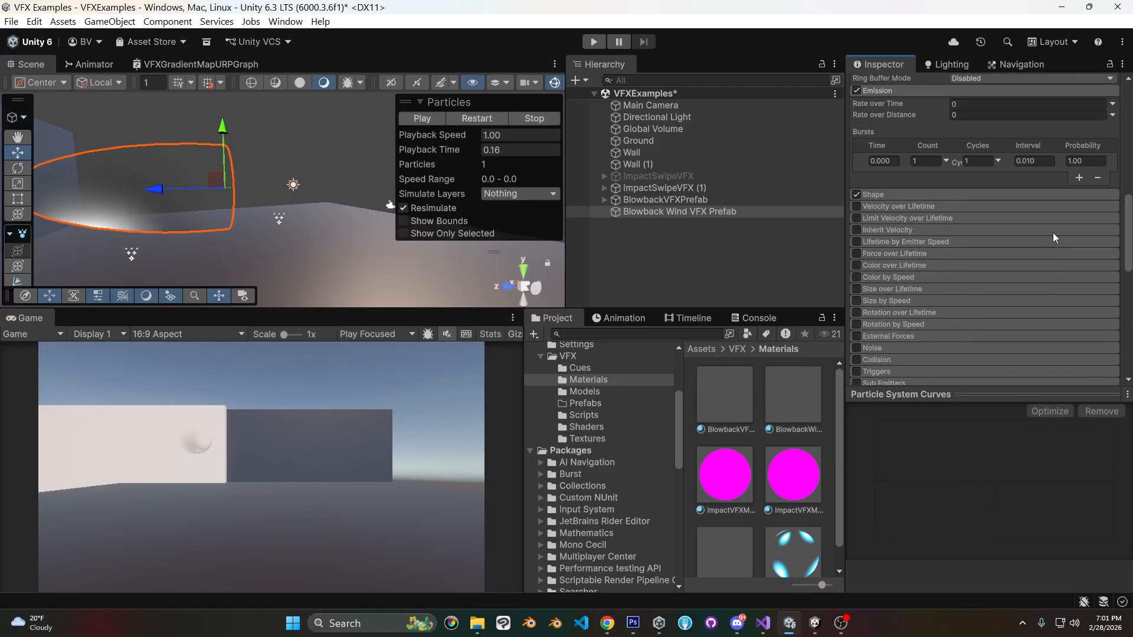
{"action": "scroll", "coordinate": [1053, 232], "scroll_direction": "down", "scroll_amount": 8}
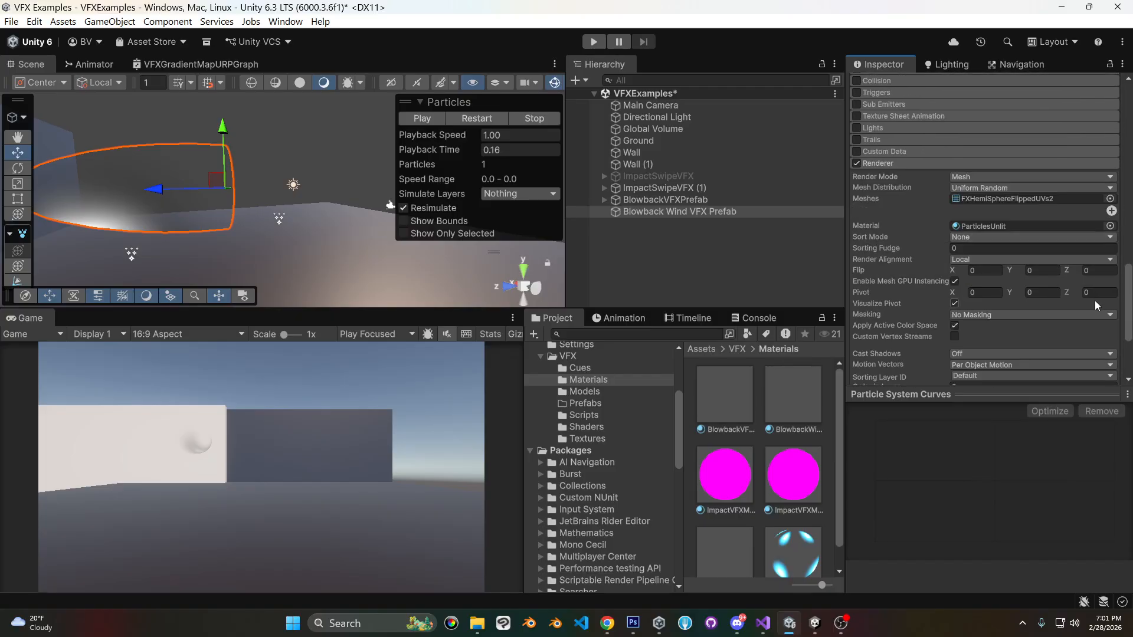
{"action": "left_click_drag", "start_coordinate": [1071, 289], "coordinate": [350, 296]}
{"action": "right_click_drag", "start_coordinate": [377, 278], "coordinate": [265, 251]}
{"action": "key", "text": "a"}
{"action": "key", "text": "d"}
{"action": "key", "text": "d"}
{"action": "right_click_drag", "start_coordinate": [240, 207], "coordinate": [451, 179]}
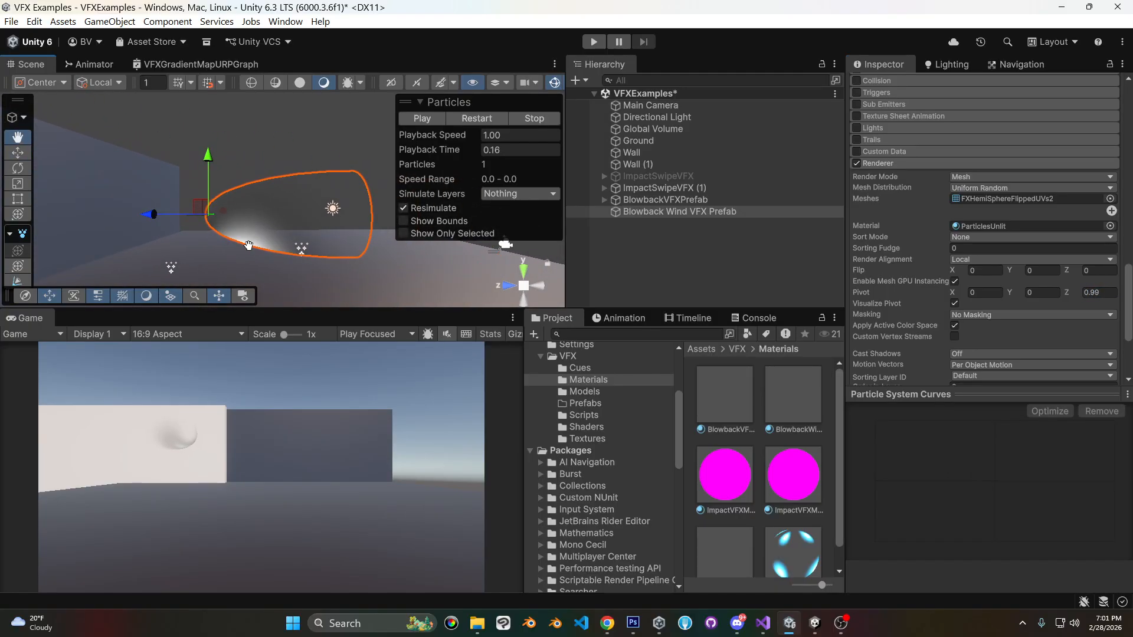
{"action": "left_click_drag", "start_coordinate": [1067, 292], "coordinate": [1071, 292]}
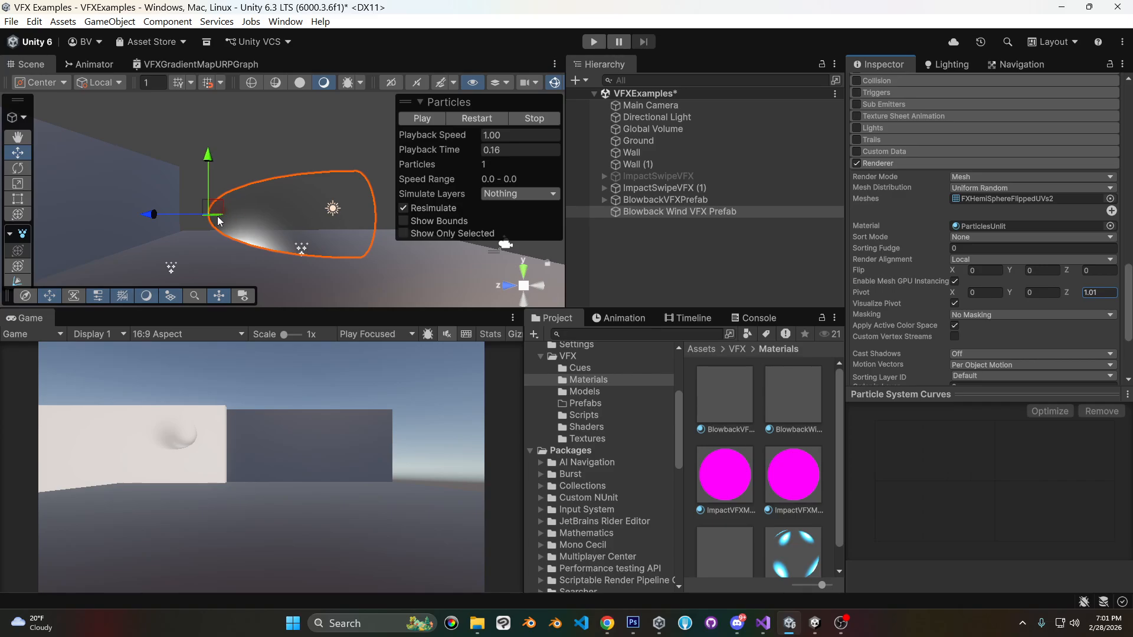
Set the renderer's Z pivot to 1 for the hemisphere particle.
{"action": "left_click", "coordinate": [1104, 294]}
{"action": "type", "text": "1"}
{"action": "left_click_drag", "start_coordinate": [299, 168], "coordinate": [254, 182], "text": "alt"}
Enable 3D Start Rotation and set the particle's Z start rotation to about 66.88.
{"action": "scroll", "coordinate": [981, 215], "scroll_direction": "up", "scroll_amount": 6}
{"action": "scroll", "coordinate": [982, 219], "scroll_direction": "up", "scroll_amount": 10}
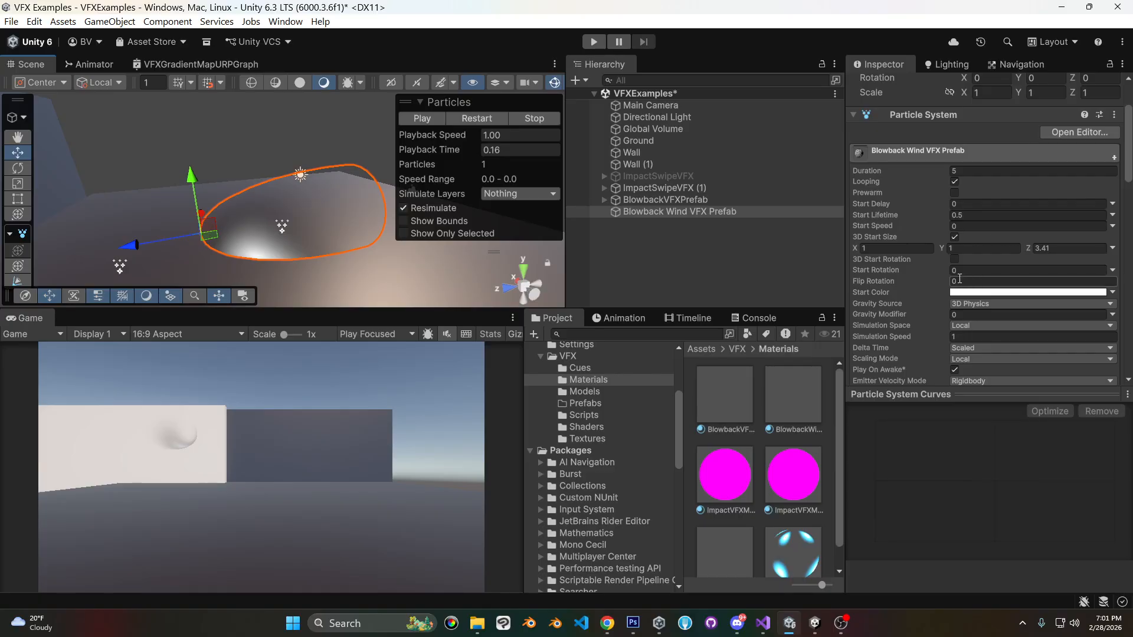
{"action": "left_click", "coordinate": [918, 271]}
{"action": "left_click_drag", "start_coordinate": [918, 271], "coordinate": [938, 271]}
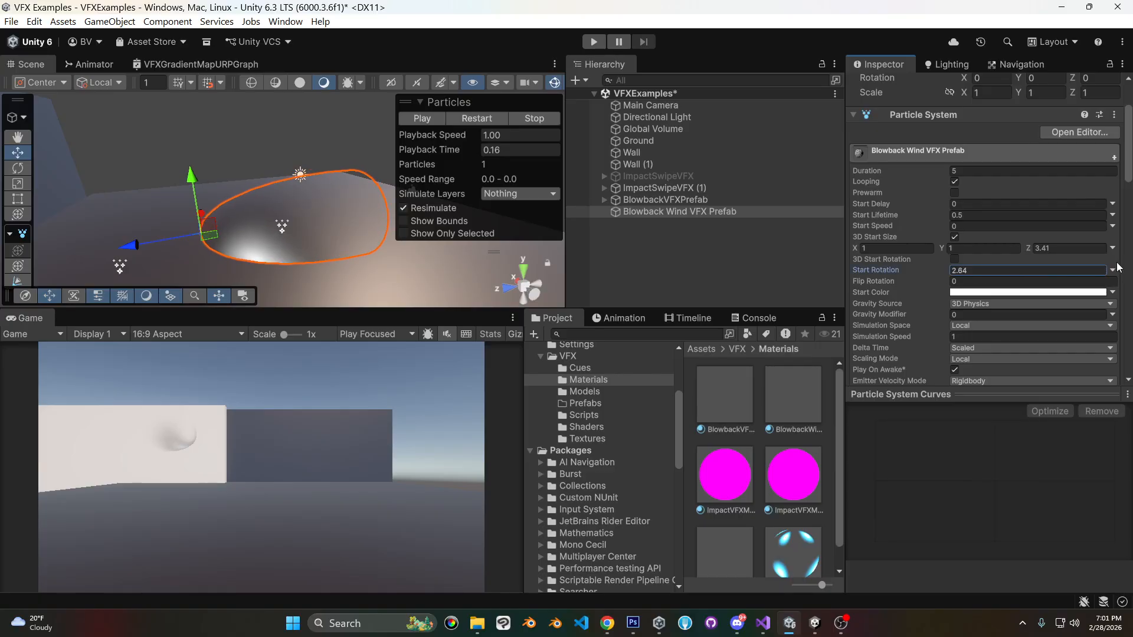
{"action": "left_click", "coordinate": [1112, 270]}
{"action": "left_click", "coordinate": [954, 259]}
{"action": "left_click", "coordinate": [1047, 269]}
{"action": "left_click_drag", "start_coordinate": [1030, 270], "coordinate": [358, 153]}
{"action": "right_click_drag", "start_coordinate": [359, 153], "coordinate": [312, 158]}
{"action": "middle_click_drag", "start_coordinate": [261, 150], "coordinate": [192, 147]}
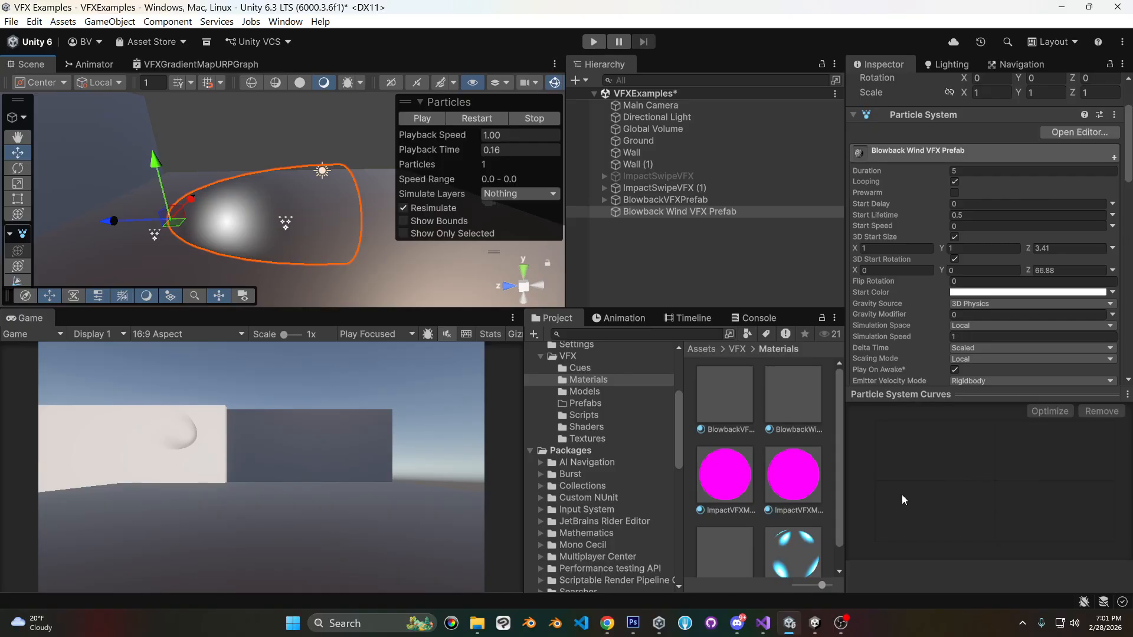
{"action": "left_click", "coordinate": [840, 623]}
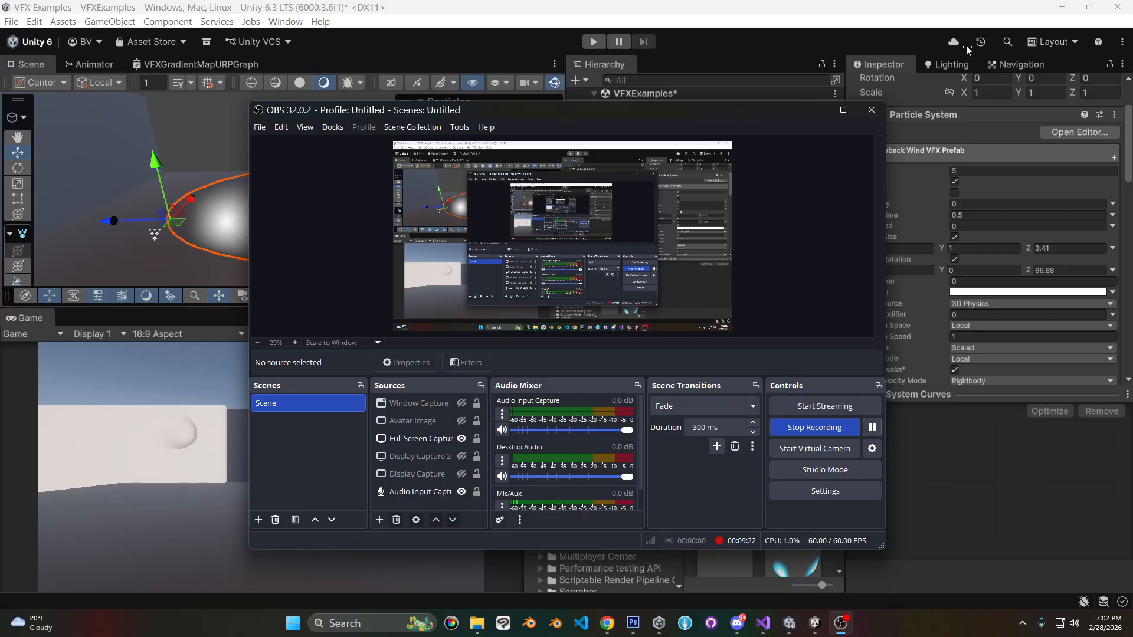
{"action": "left_click", "coordinate": [927, 4]}
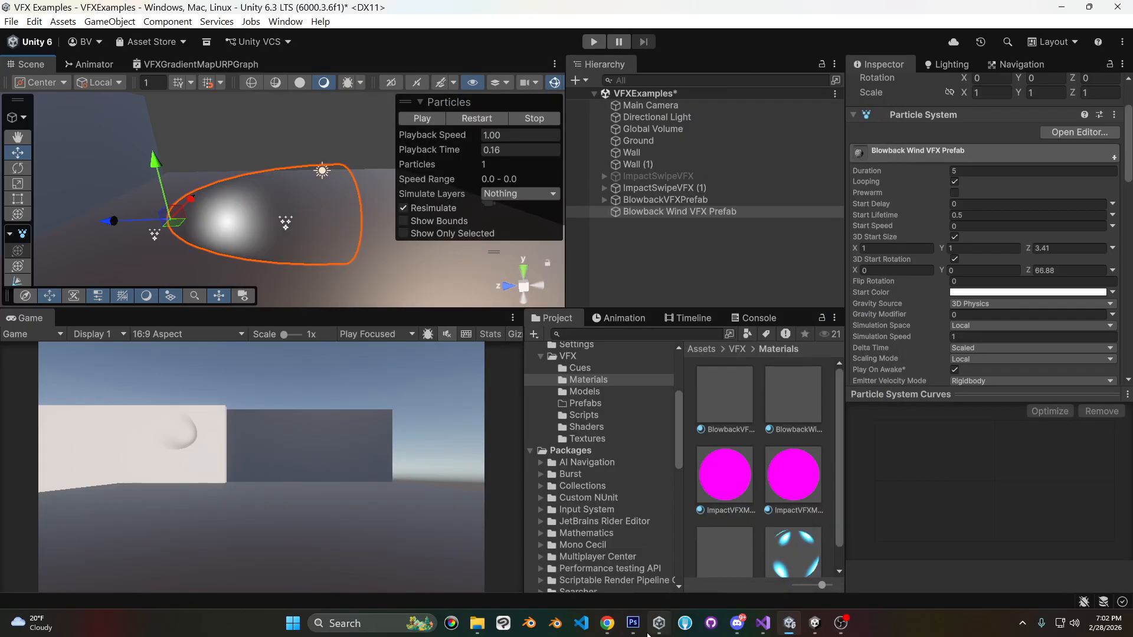
Switch to Photoshop and create a new 512 × 512 pixel document with a white background.
{"action": "left_click", "coordinate": [633, 623]}
{"action": "left_click", "coordinate": [33, 8]}
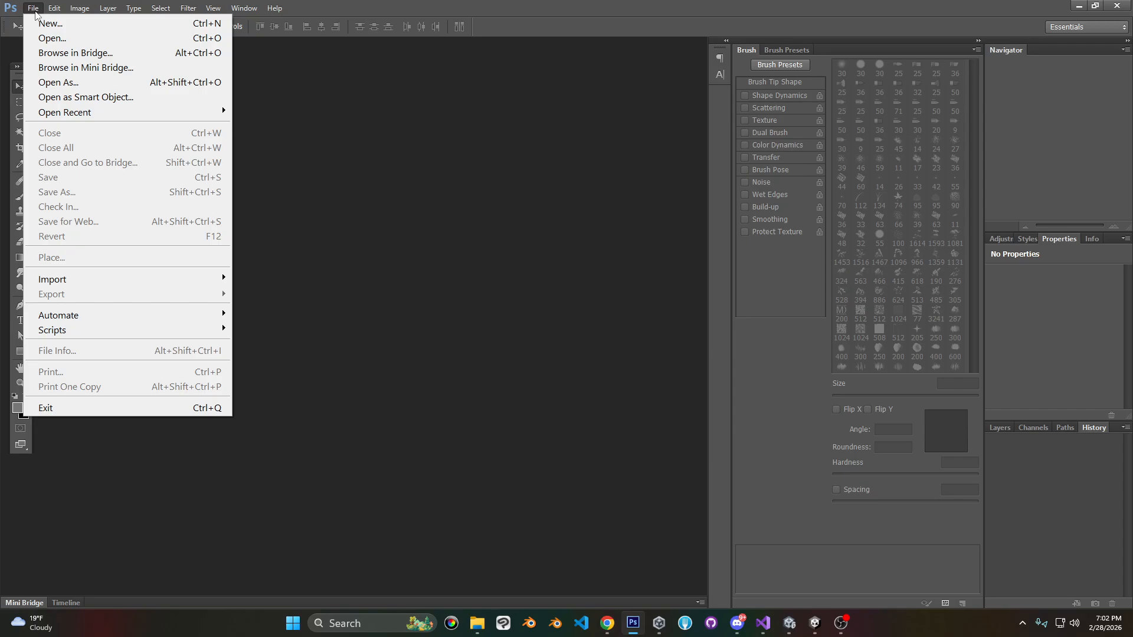
{"action": "left_click", "coordinate": [50, 23]}
{"action": "double_click", "coordinate": [541, 226]}
{"action": "type", "text": "512"}
{"action": "key", "text": "Tab"}
{"action": "key", "text": "Tab"}
{"action": "type", "text": "512"}
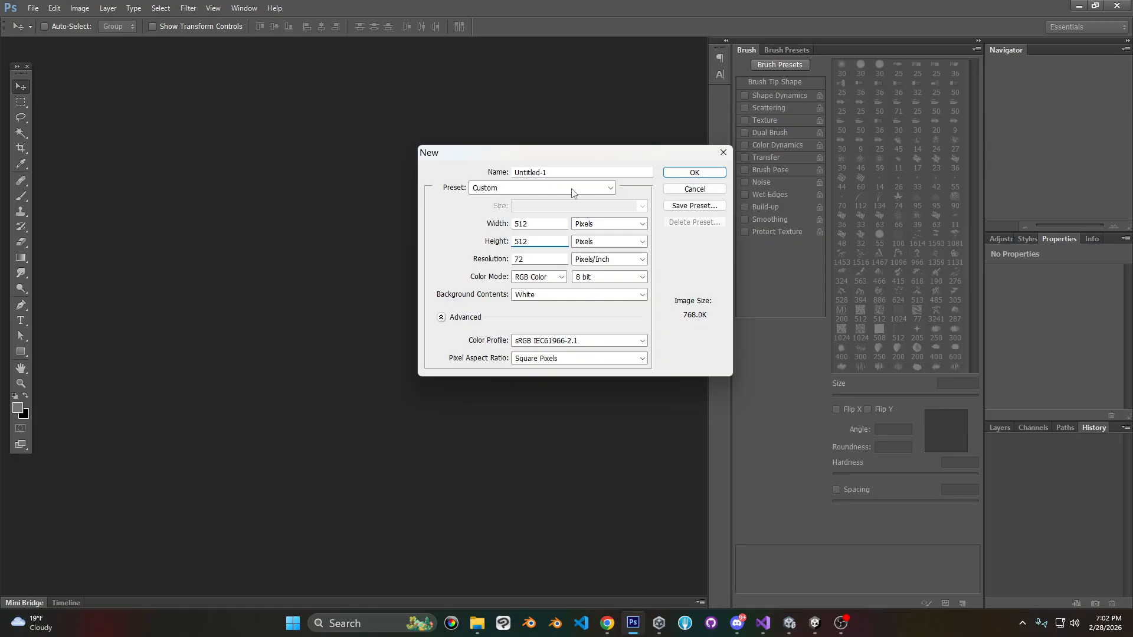
{"action": "left_click", "coordinate": [695, 172]}
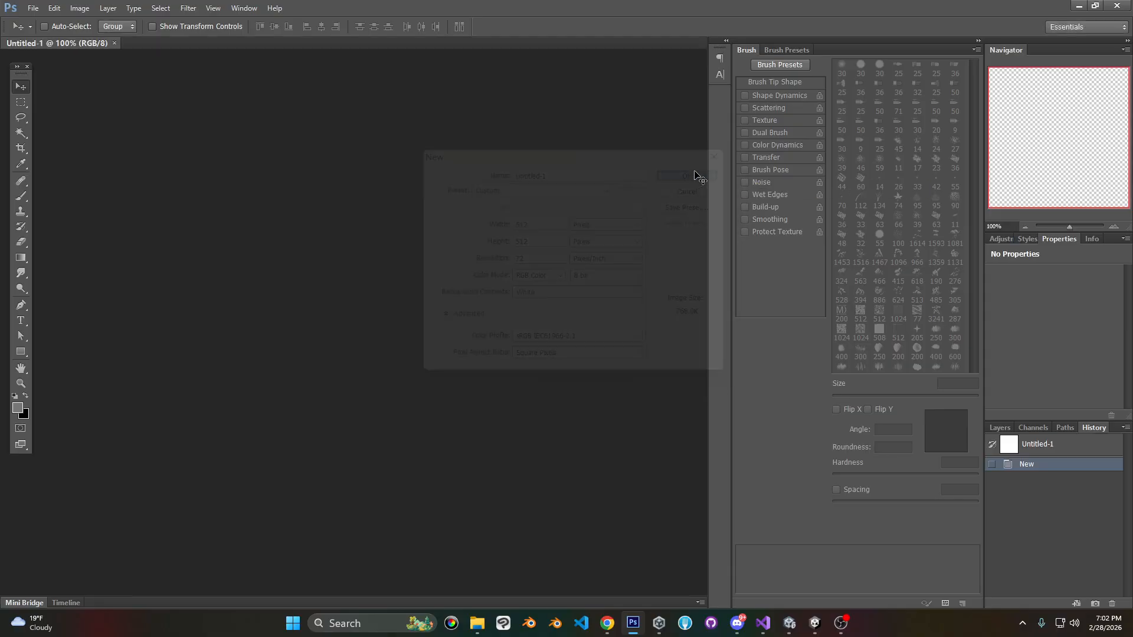
Add a new empty layer above the Background layer.
{"action": "left_click", "coordinate": [999, 426]}
{"action": "key", "text": "ctrl+shift+n"}
{"action": "left_click", "coordinate": [665, 197]}
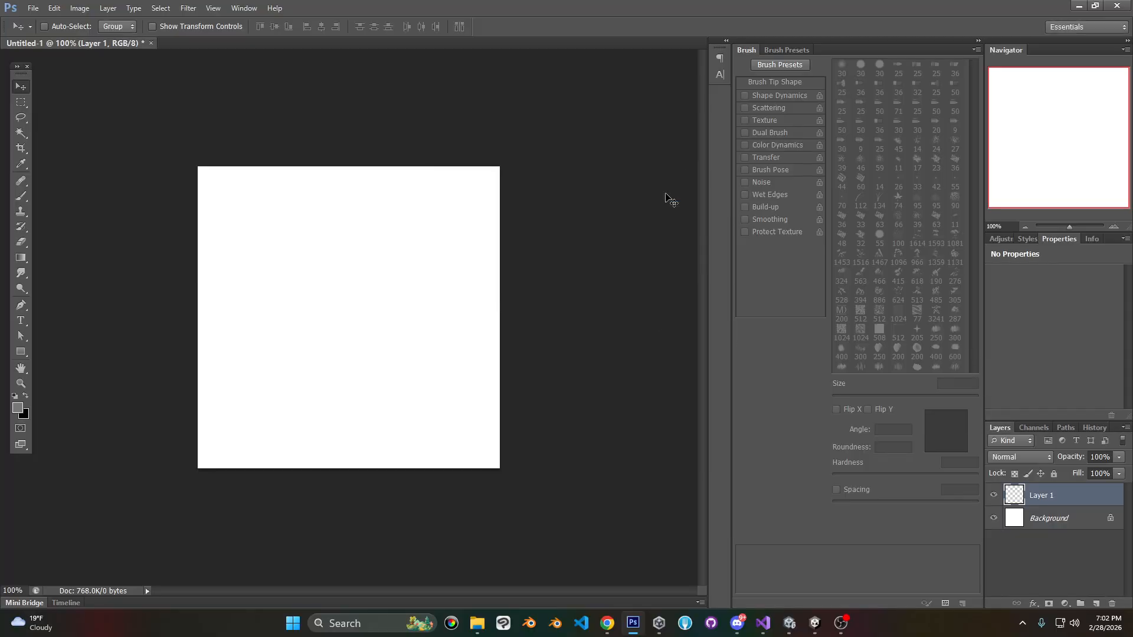
Set the foreground colour to white (ffffff).
{"action": "left_click", "coordinate": [20, 410]}
{"action": "left_click_drag", "start_coordinate": [752, 222], "coordinate": [670, 144]}
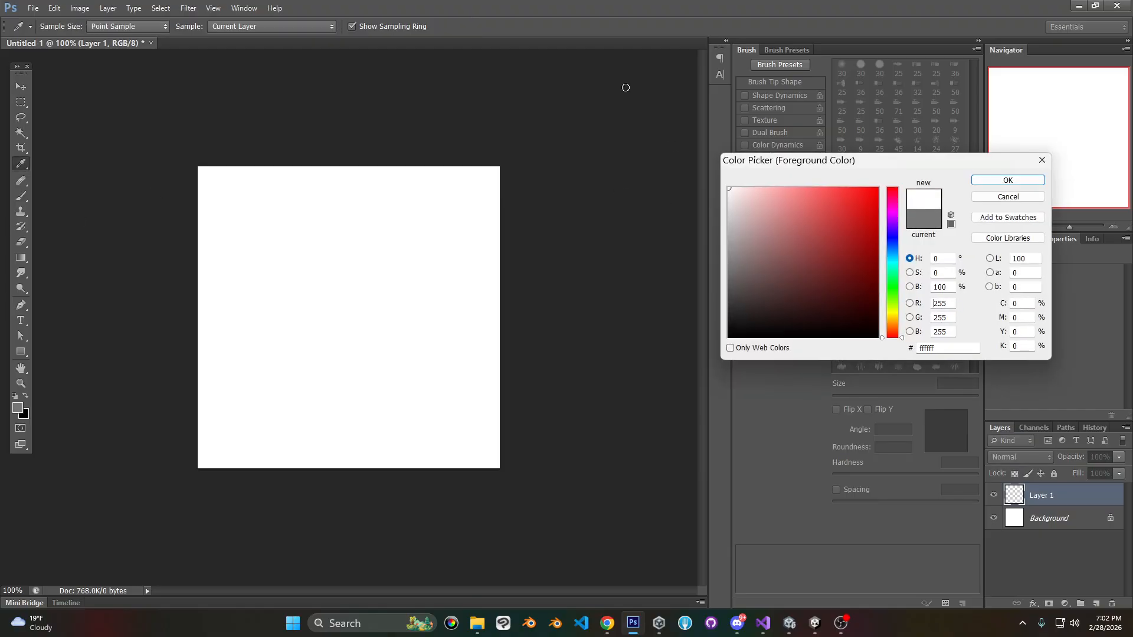
{"action": "left_click", "coordinate": [1000, 180]}
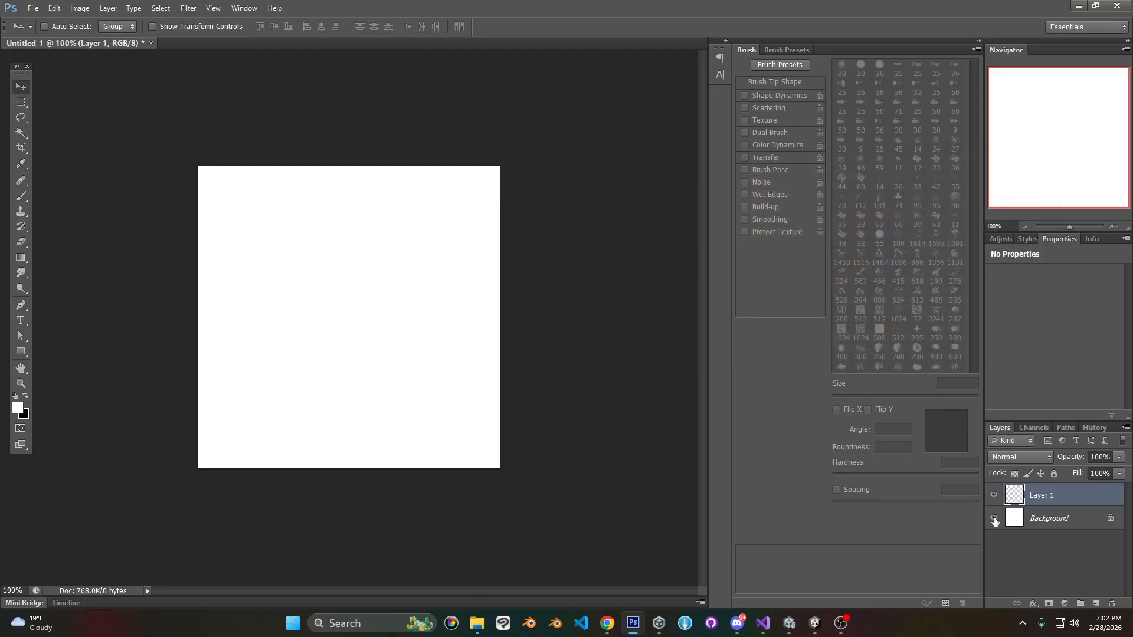
Hide the Background layer and draw a narrow white vertical stripe spanning the full canvas height in the middle of Layer 1.
{"action": "left_click", "coordinate": [994, 518]}
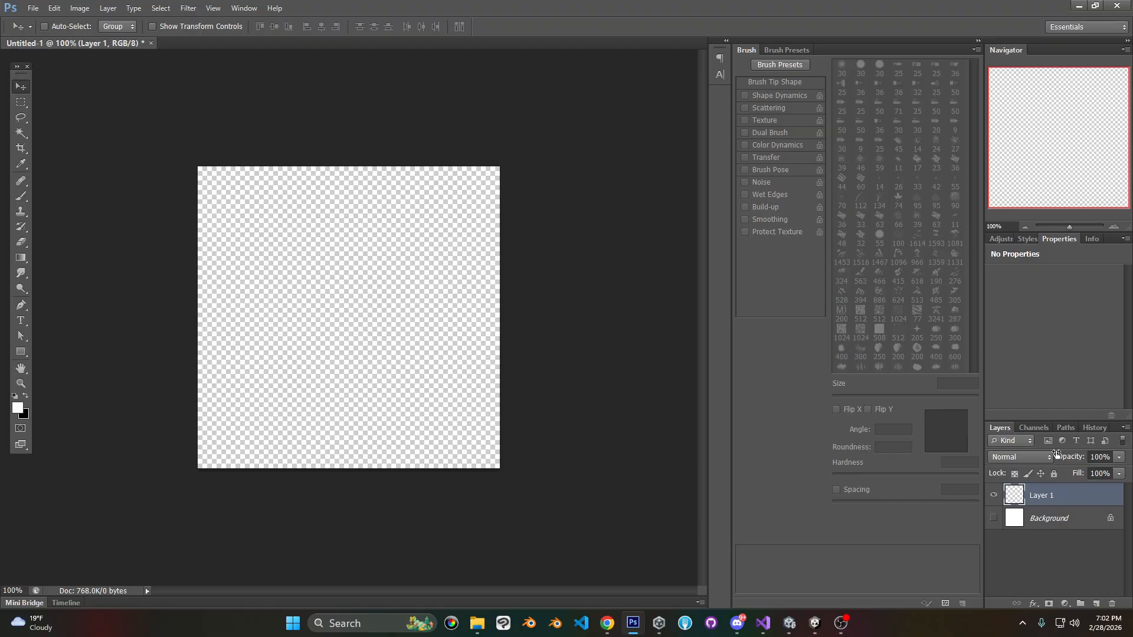
{"action": "left_click", "coordinate": [26, 353]}
{"action": "left_click_drag", "start_coordinate": [322, 153], "coordinate": [376, 492]}
Add a black Inner Glow in Normal blend mode to Layer 1, with a size of about 8 px.
{"action": "right_click", "coordinate": [986, 502]}
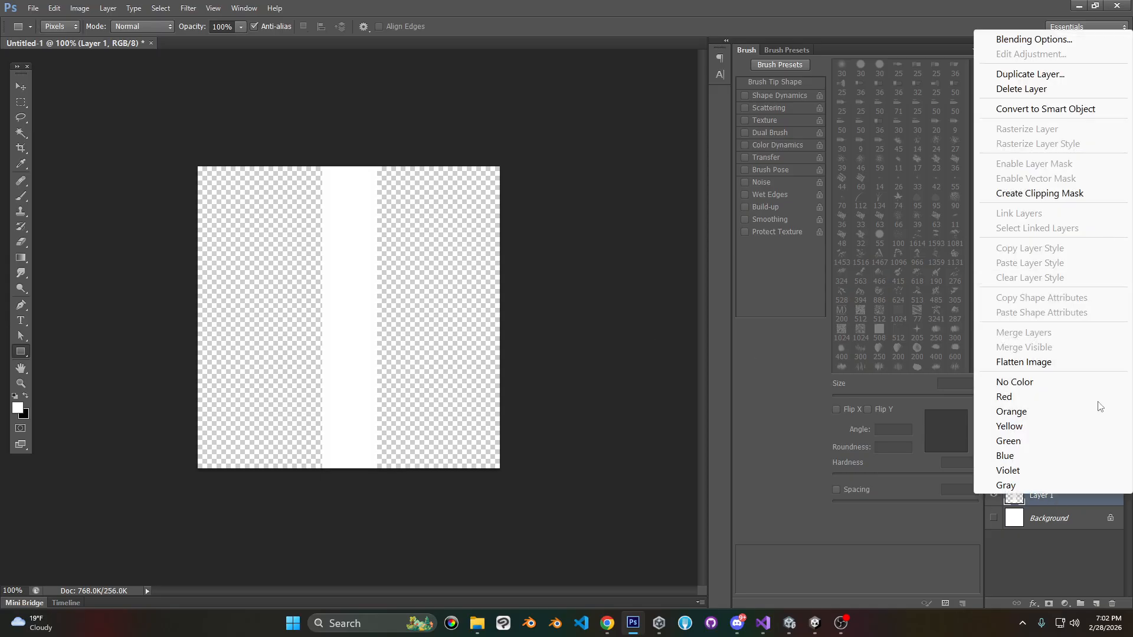
{"action": "left_click", "coordinate": [1047, 38]}
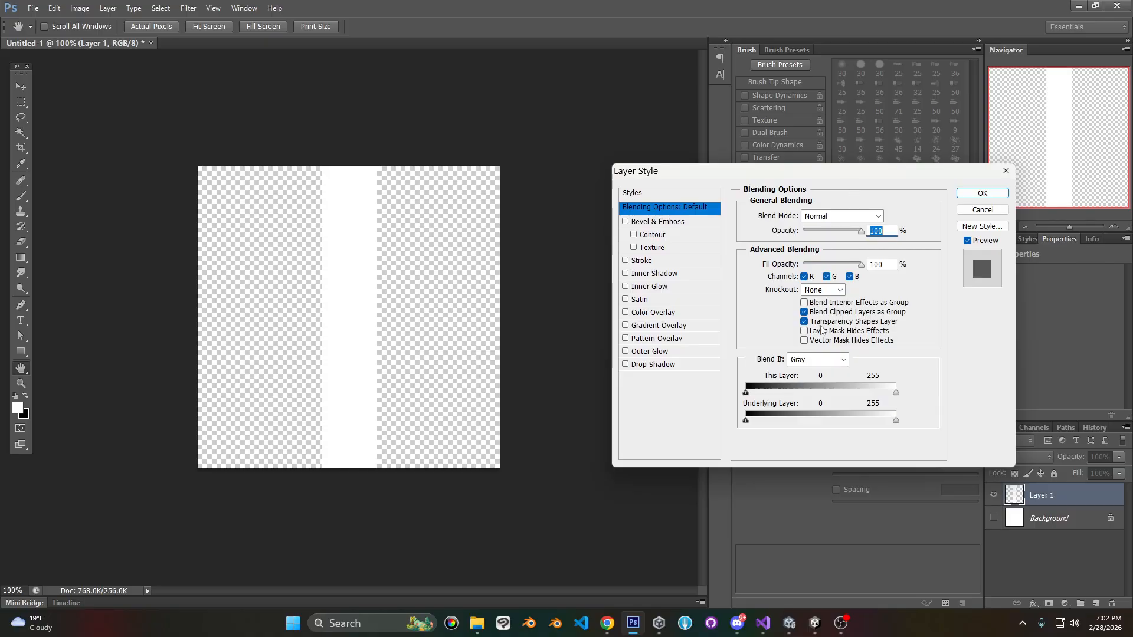
{"action": "left_click", "coordinate": [649, 286]}
{"action": "left_click", "coordinate": [829, 216]}
{"action": "left_click", "coordinate": [826, 229]}
{"action": "left_click", "coordinate": [779, 259]}
{"action": "left_click", "coordinate": [879, 338]}
{"action": "left_click", "coordinate": [1004, 182]}
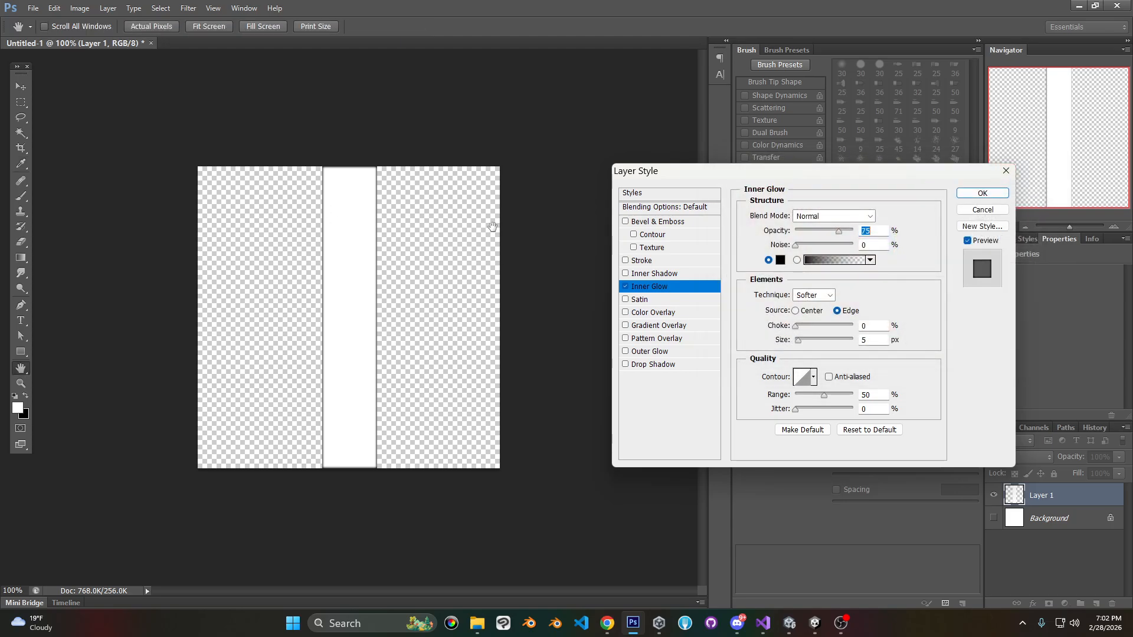
{"action": "left_click", "coordinate": [800, 339]}
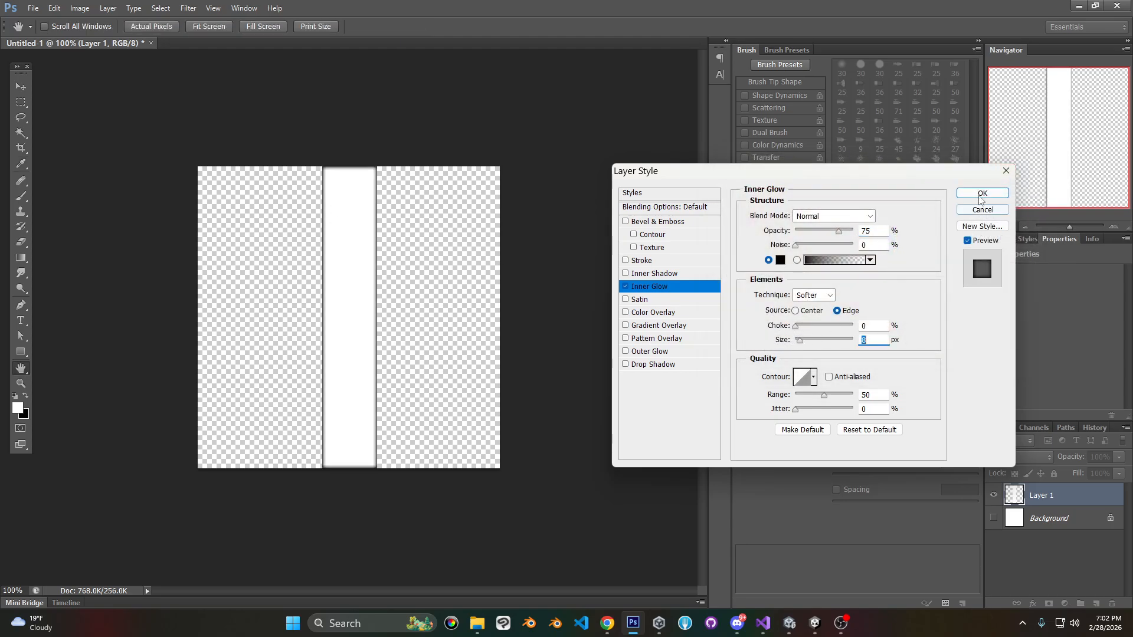
{"action": "left_click", "coordinate": [982, 193]}
Stretch the stripe vertically about its centre to about 113.67% so both ends extend past the canvas edges.
{"action": "key", "text": "ctrl+t"}
{"action": "left_click_drag", "start_coordinate": [350, 166], "coordinate": [350, 145], "text": "alt"}
{"action": "left_click", "coordinate": [21, 86]}
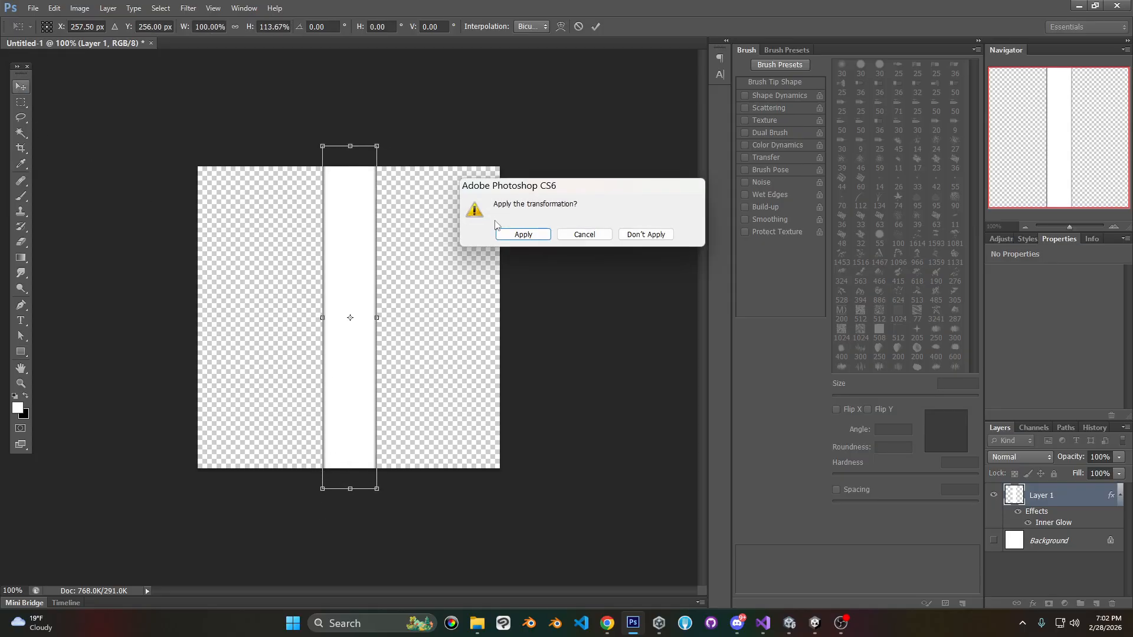
{"action": "left_click", "coordinate": [522, 234]}
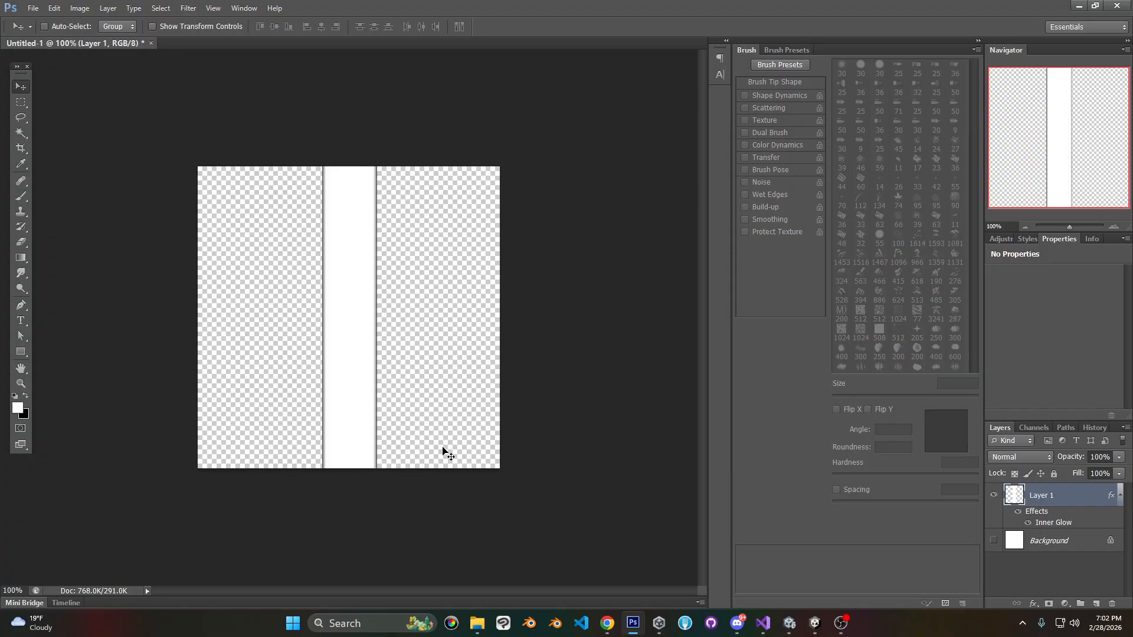
Start saving the document and browse to the VFX Examples project's Assets/VFX/Textures folder.
{"action": "key", "text": "ctrl+s"}
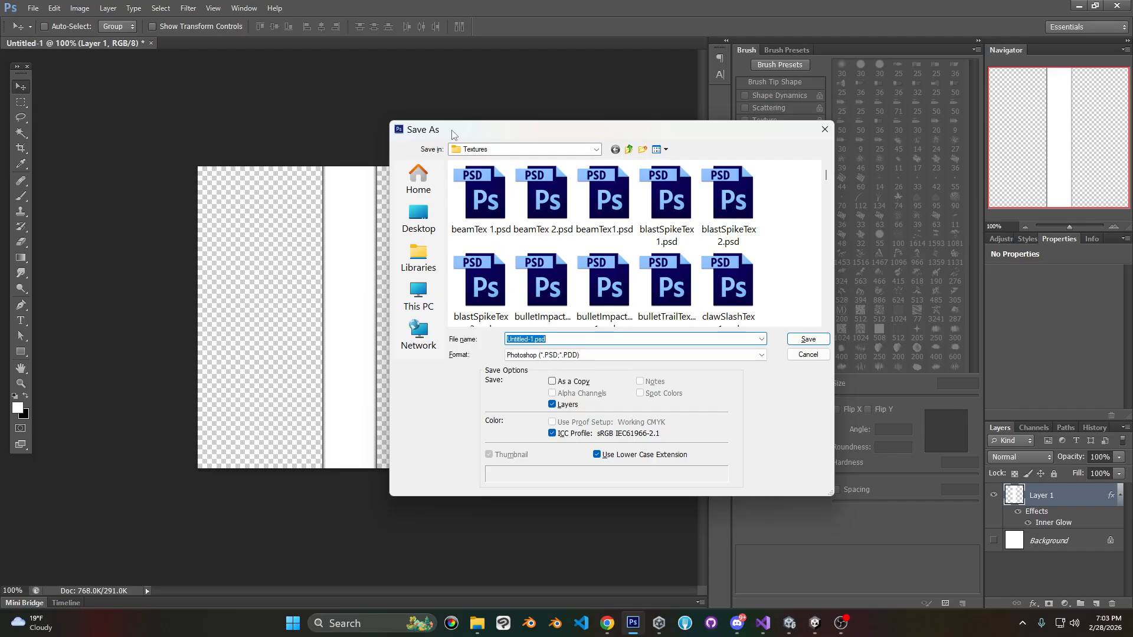
{"action": "left_click", "coordinate": [427, 178]}
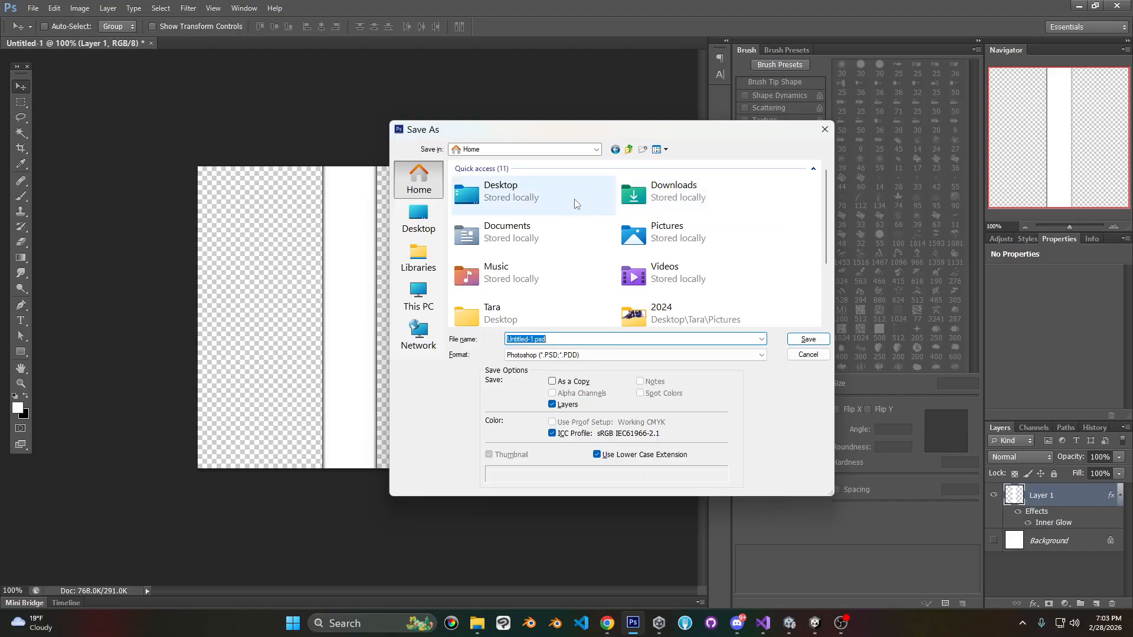
{"action": "double_click", "coordinate": [593, 229]}
{"action": "scroll", "coordinate": [606, 226], "scroll_direction": "down", "scroll_amount": 12}
{"action": "scroll", "coordinate": [605, 226], "scroll_direction": "down", "scroll_amount": 2}
{"action": "double_click", "coordinate": [614, 285]}
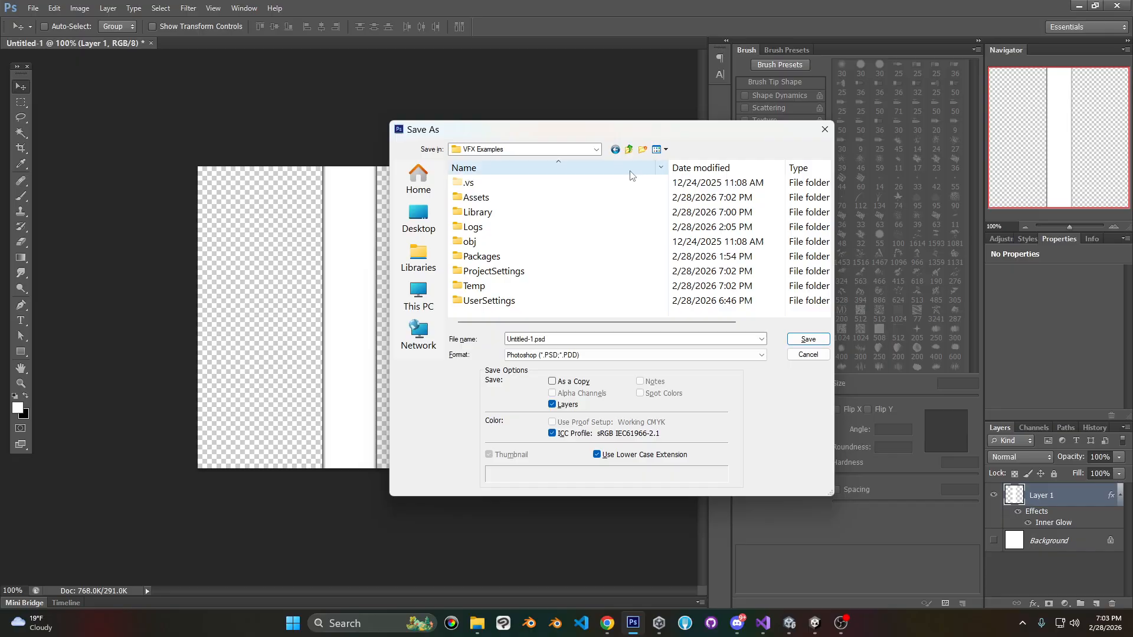
{"action": "double_click", "coordinate": [479, 197]}
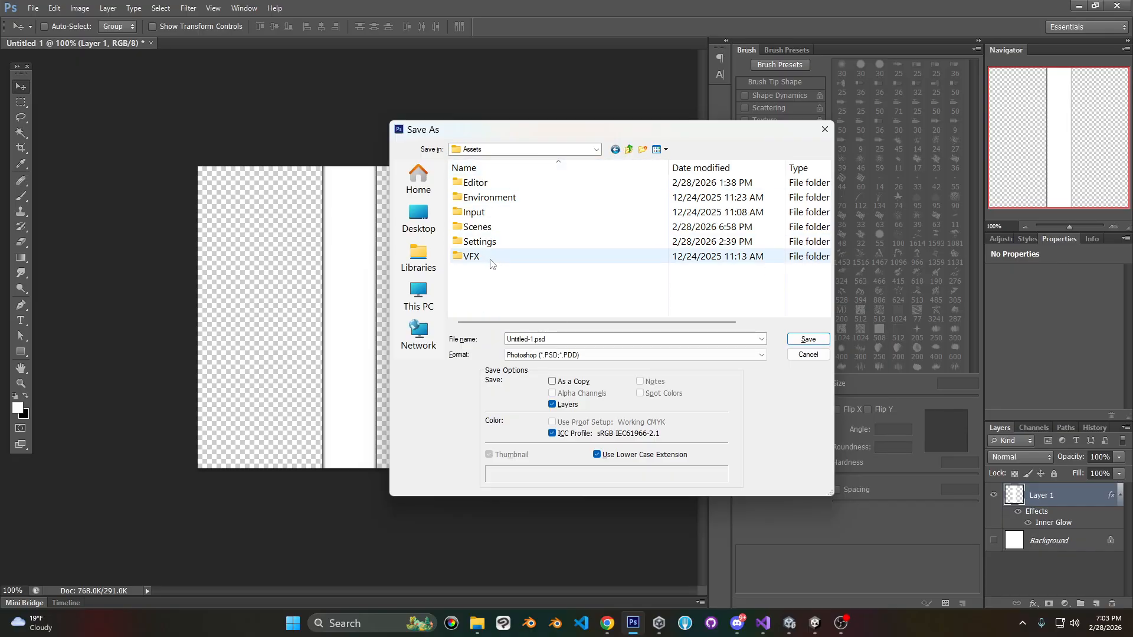
{"action": "double_click", "coordinate": [489, 257]}
{"action": "double_click", "coordinate": [510, 268]}
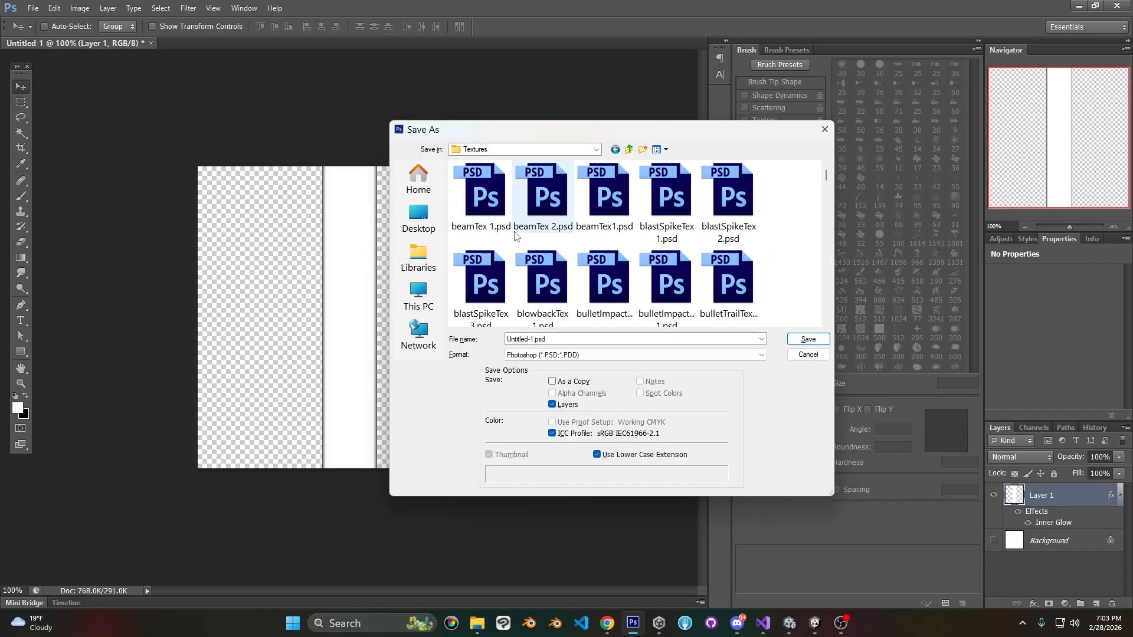
Name the file windTex3.psd and save it in Photoshop format.
{"action": "left_click", "coordinate": [534, 339]}
{"action": "left_click_drag", "start_coordinate": [535, 339], "coordinate": [488, 335]}
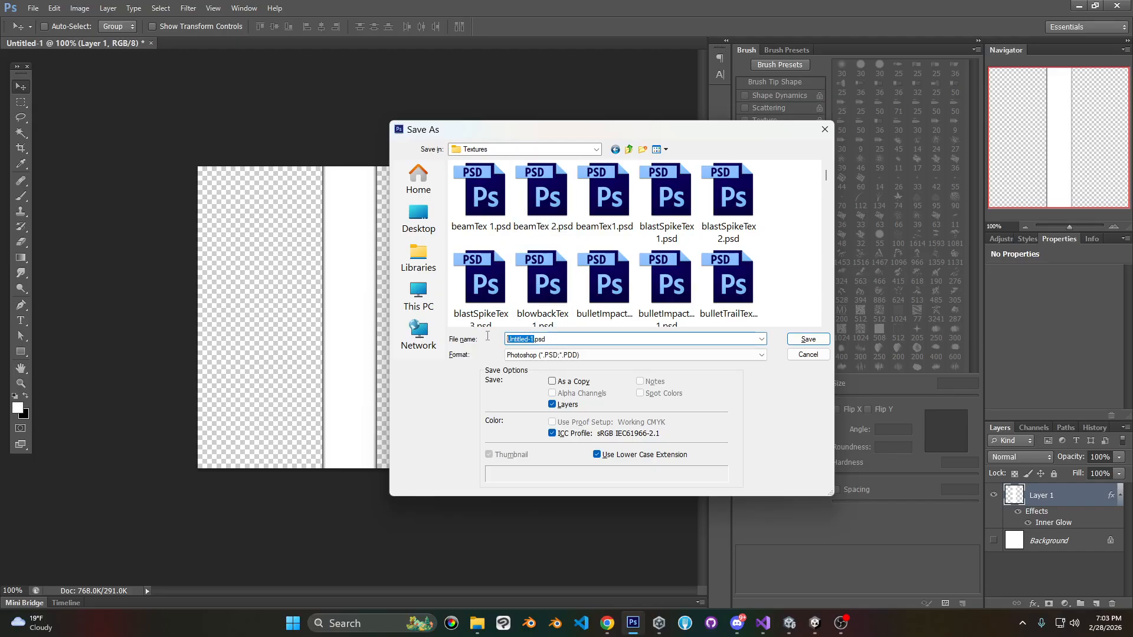
{"action": "type", "text": "windTex3"}
{"action": "left_click", "coordinate": [820, 340]}
{"action": "left_click", "coordinate": [721, 193]}
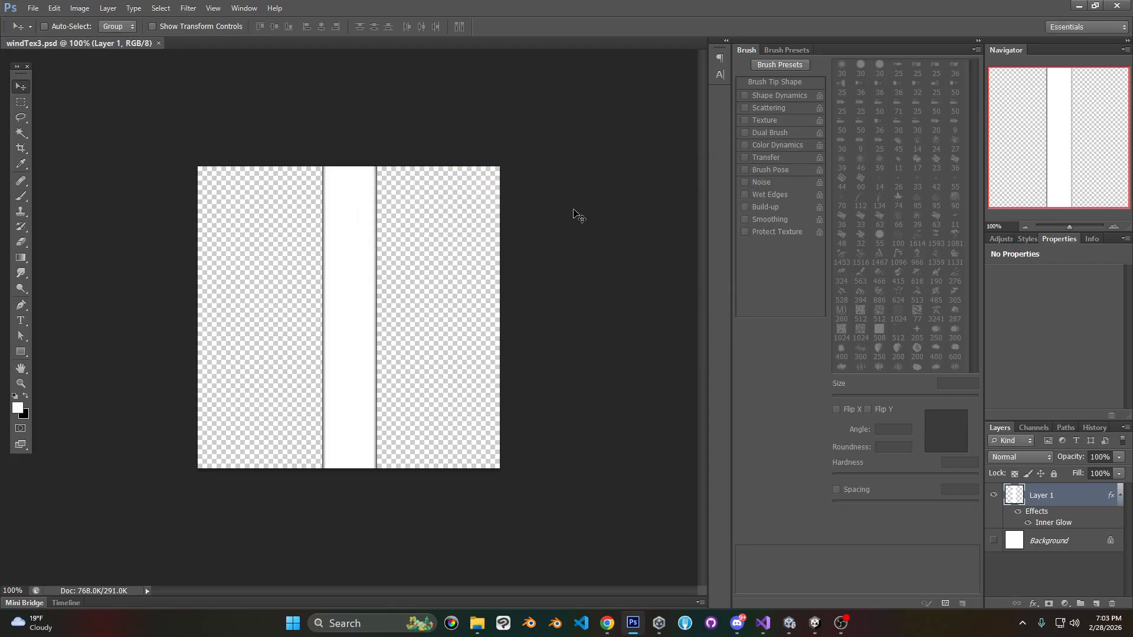
Switch back to Unity and assign BlowbackVFXMat 1 as the particle renderer's material.
{"action": "left_click", "coordinate": [789, 623]}
{"action": "scroll", "coordinate": [1021, 187], "scroll_direction": "down", "scroll_amount": 15}
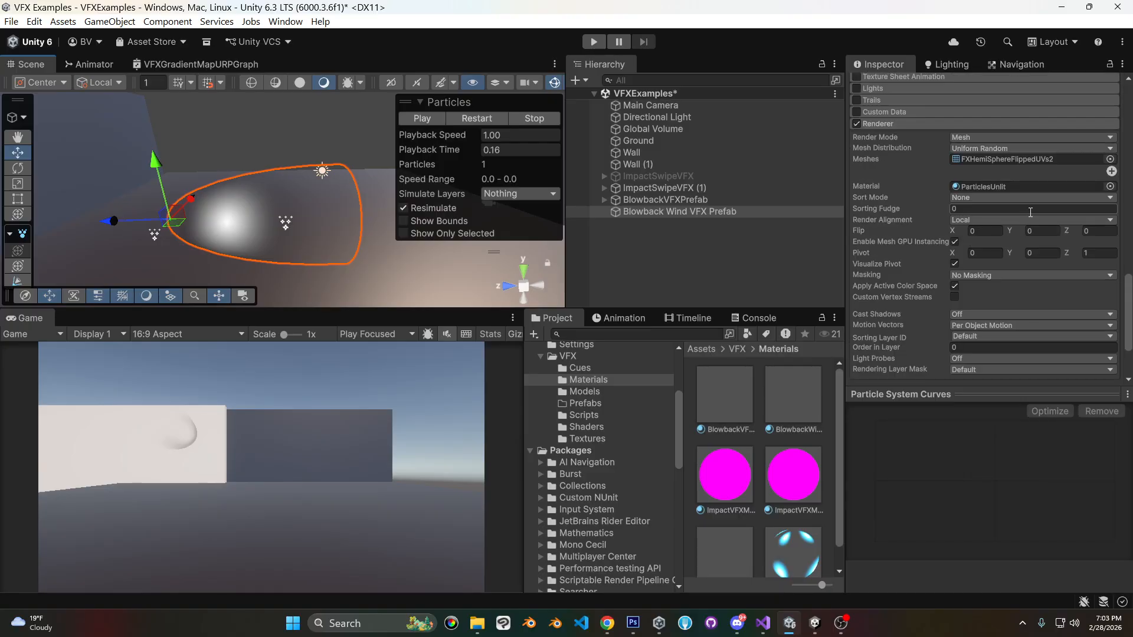
{"action": "left_click", "coordinate": [1109, 186]}
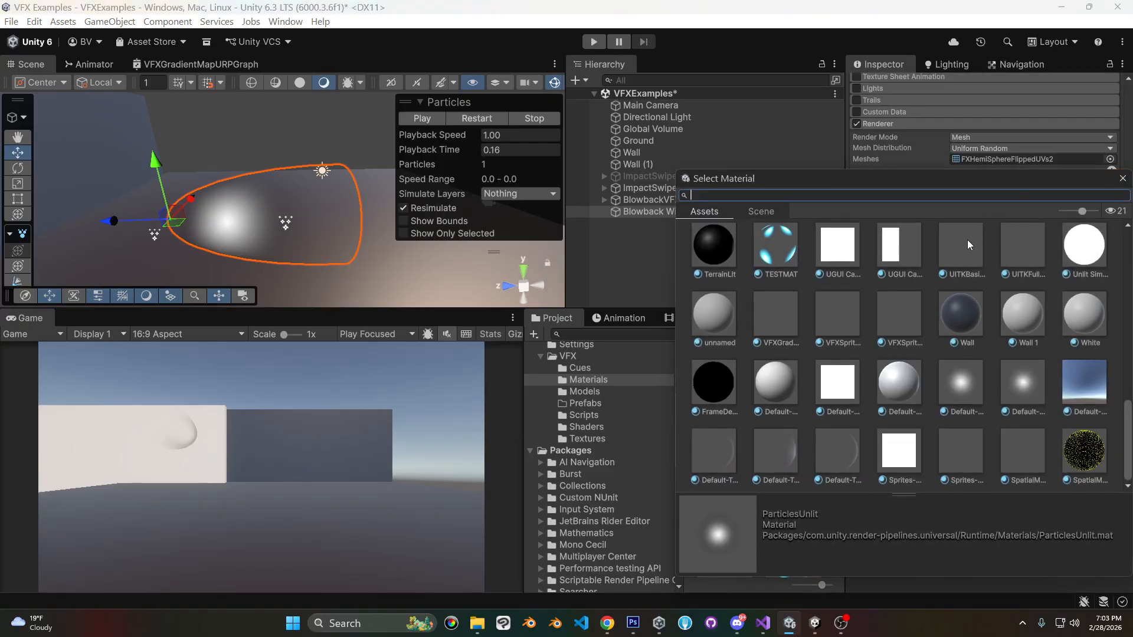
{"action": "type", "text": "blow"}
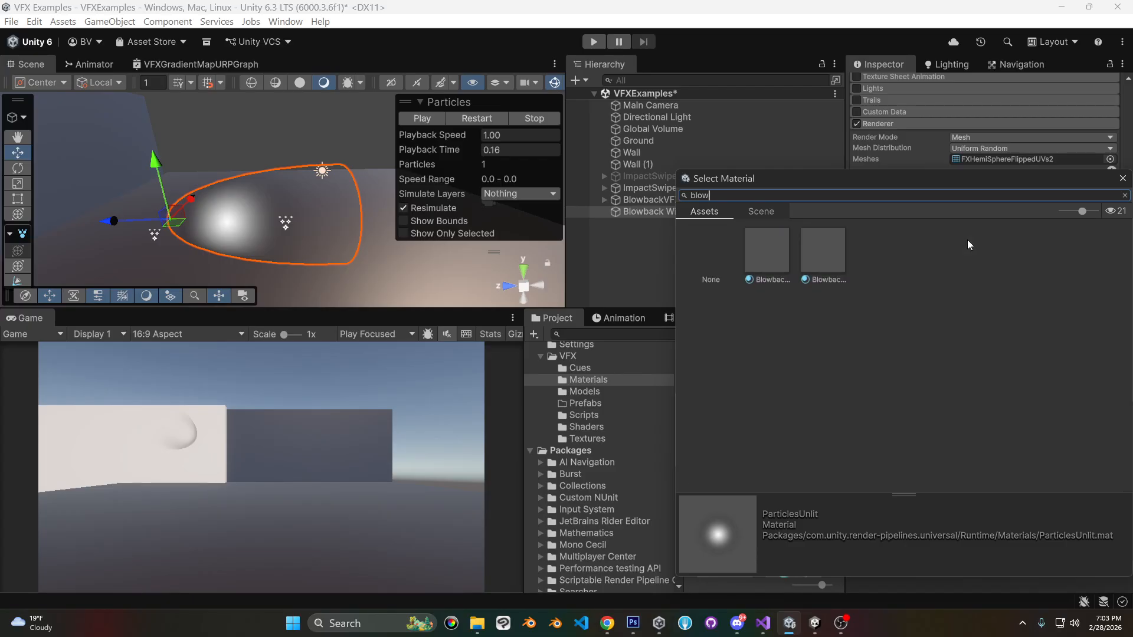
{"action": "left_click", "coordinate": [824, 253]}
{"action": "left_click", "coordinate": [764, 259]}
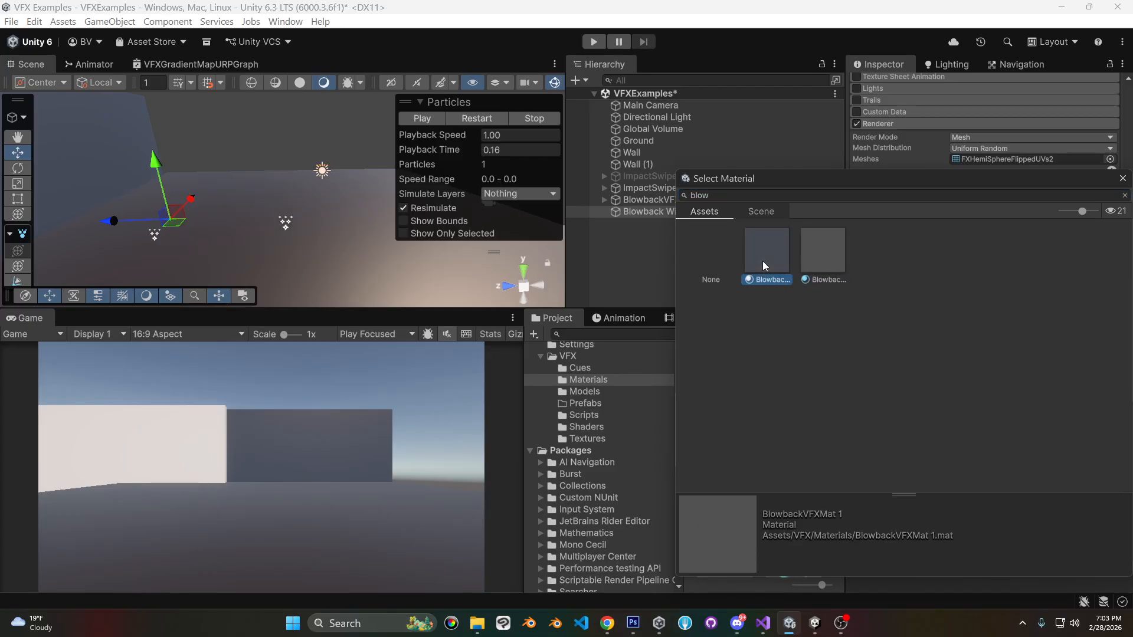
{"action": "left_click", "coordinate": [830, 262]}
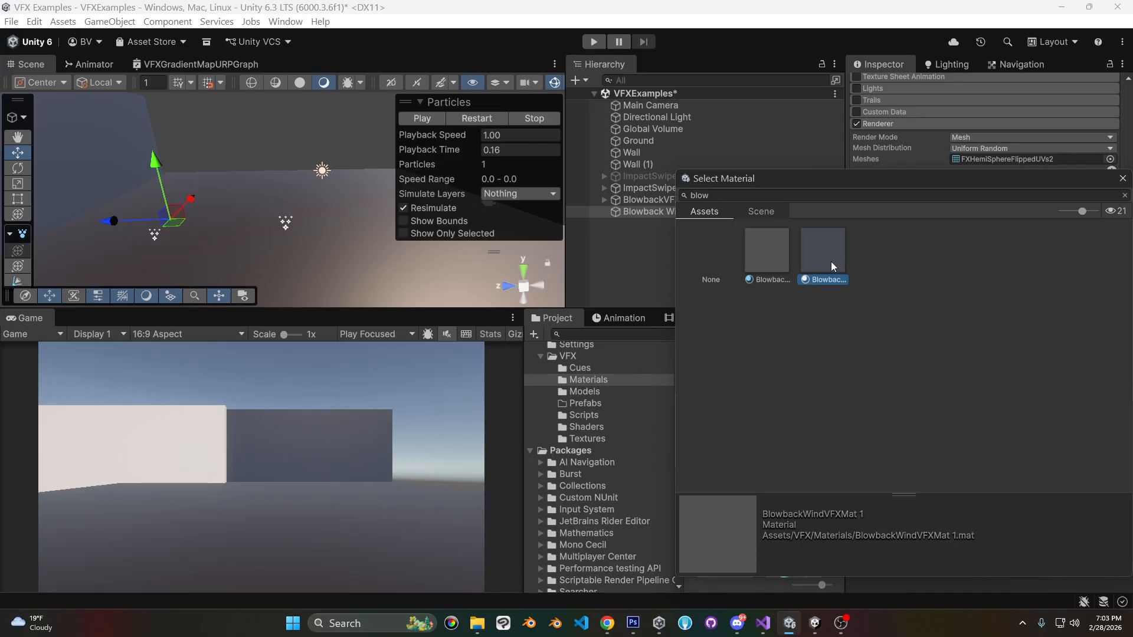
{"action": "left_click", "coordinate": [780, 263]}
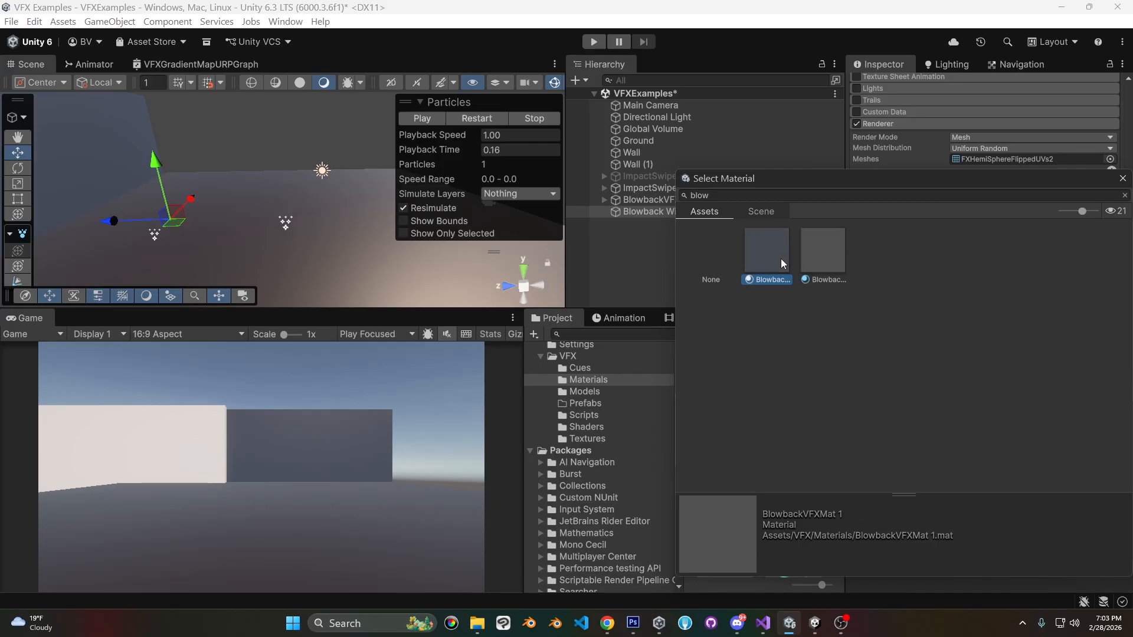
{"action": "double_click", "coordinate": [780, 258]}
{"action": "scroll", "coordinate": [810, 503], "scroll_direction": "down", "scroll_amount": 1}
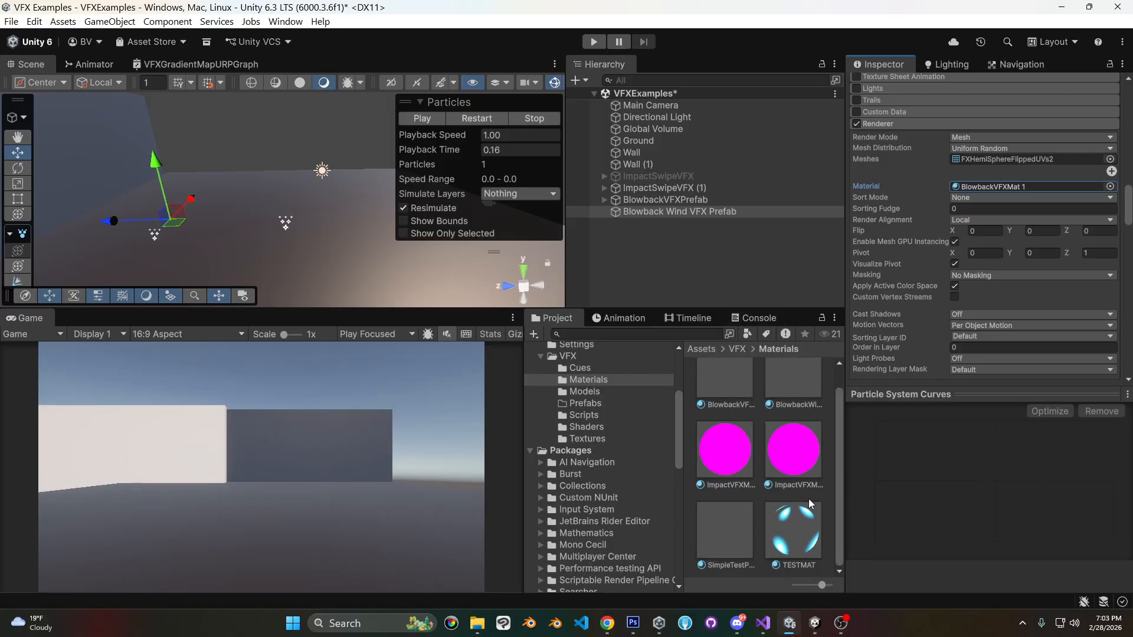
Change the particle renderer's material to BlowbackWindVFXMat 1.
{"action": "scroll", "coordinate": [1036, 250], "scroll_direction": "down", "scroll_amount": 8}
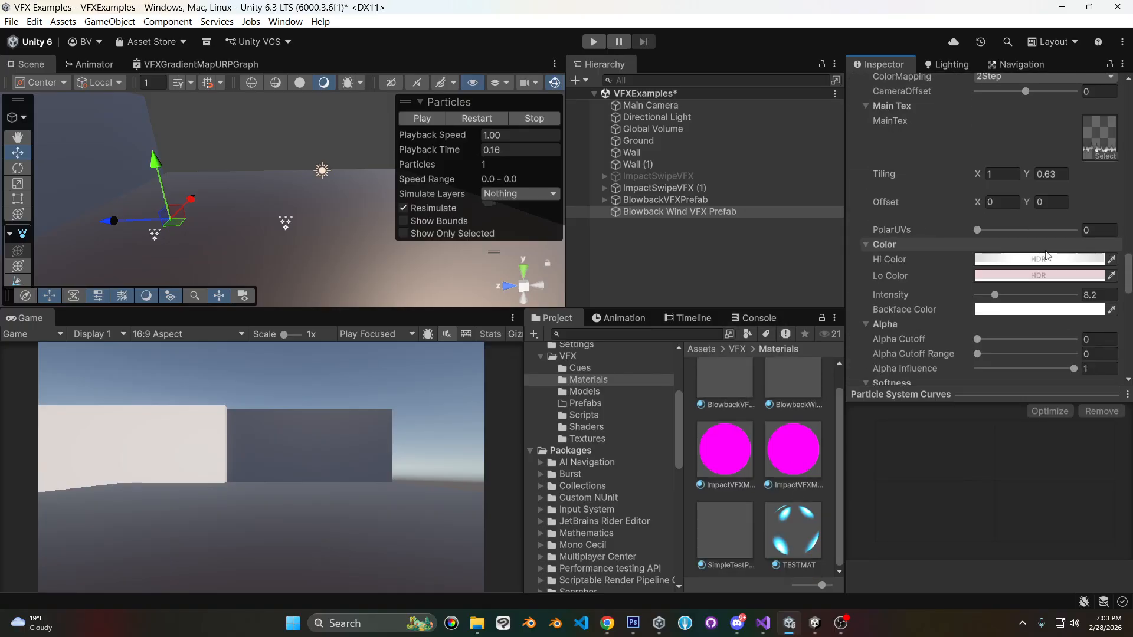
{"action": "scroll", "coordinate": [1045, 255], "scroll_direction": "up", "scroll_amount": 10}
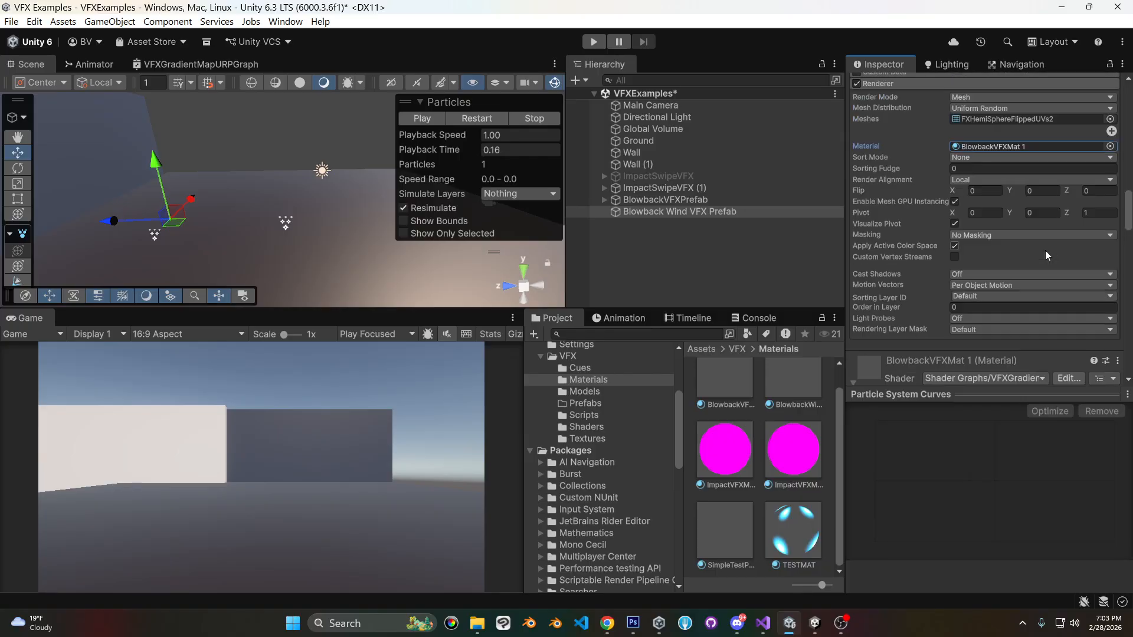
{"action": "left_click", "coordinate": [1110, 146]}
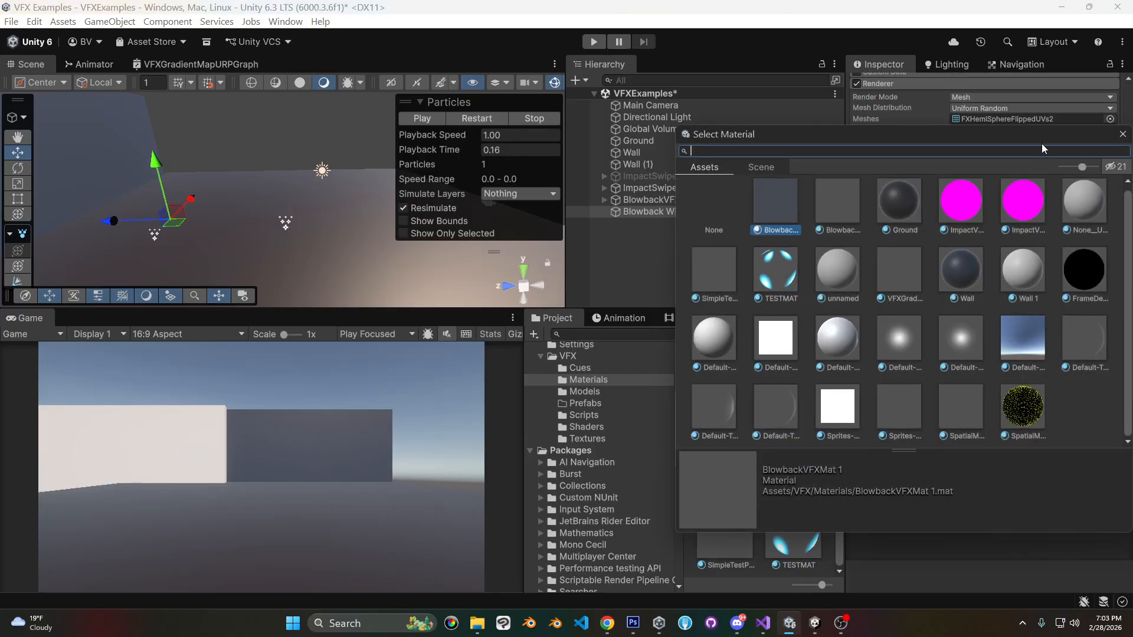
{"action": "double_click", "coordinate": [843, 206]}
{"action": "scroll", "coordinate": [1067, 220], "scroll_direction": "down", "scroll_amount": 2}
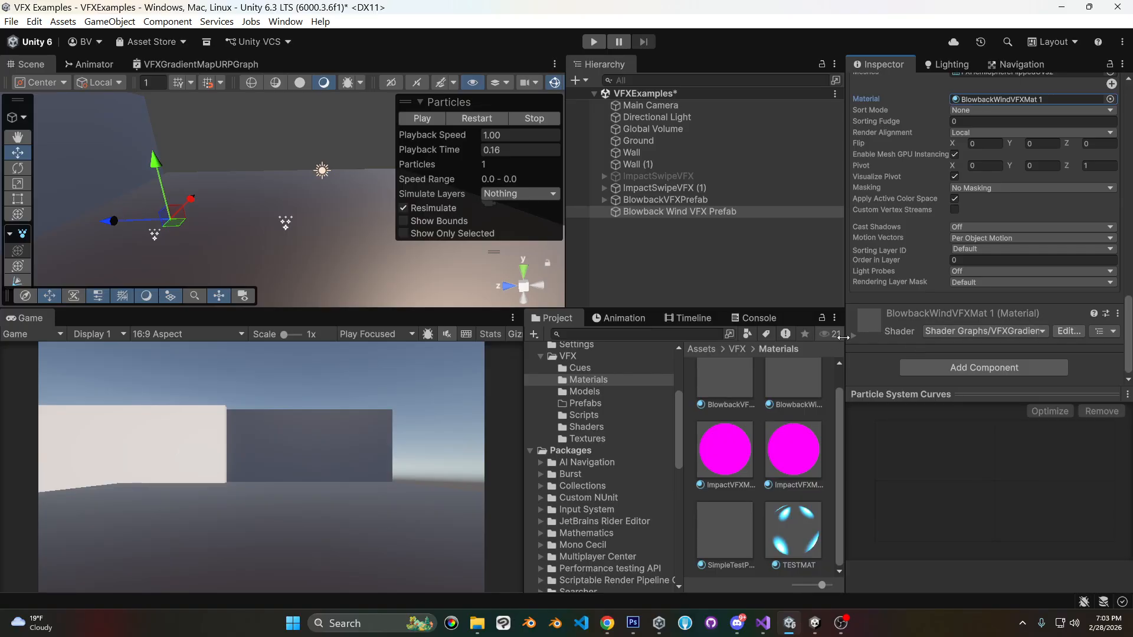
Assign windTex3 as the MainTex of BlowbackWindVFXMat 1 on the Blowback Wind VFX Prefab.
{"action": "scroll", "coordinate": [921, 227], "scroll_direction": "down", "scroll_amount": 5}
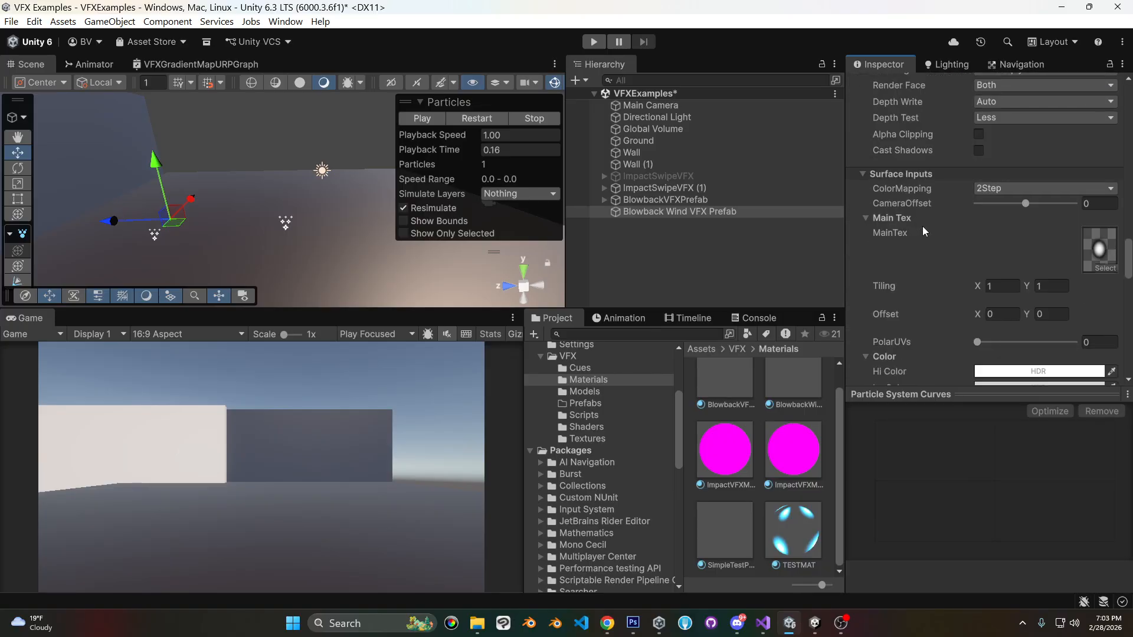
{"action": "scroll", "coordinate": [922, 225], "scroll_direction": "down", "scroll_amount": 1}
{"action": "scroll", "coordinate": [1035, 260], "scroll_direction": "up", "scroll_amount": 6}
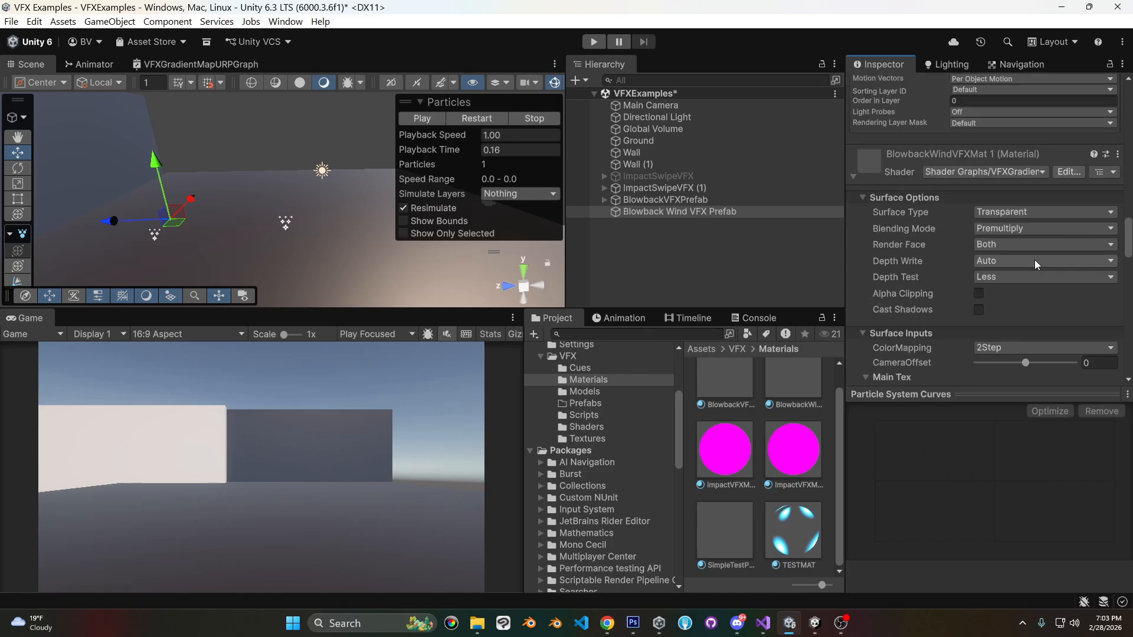
{"action": "scroll", "coordinate": [1035, 259], "scroll_direction": "up", "scroll_amount": 10}
{"action": "left_click", "coordinate": [1033, 180]}
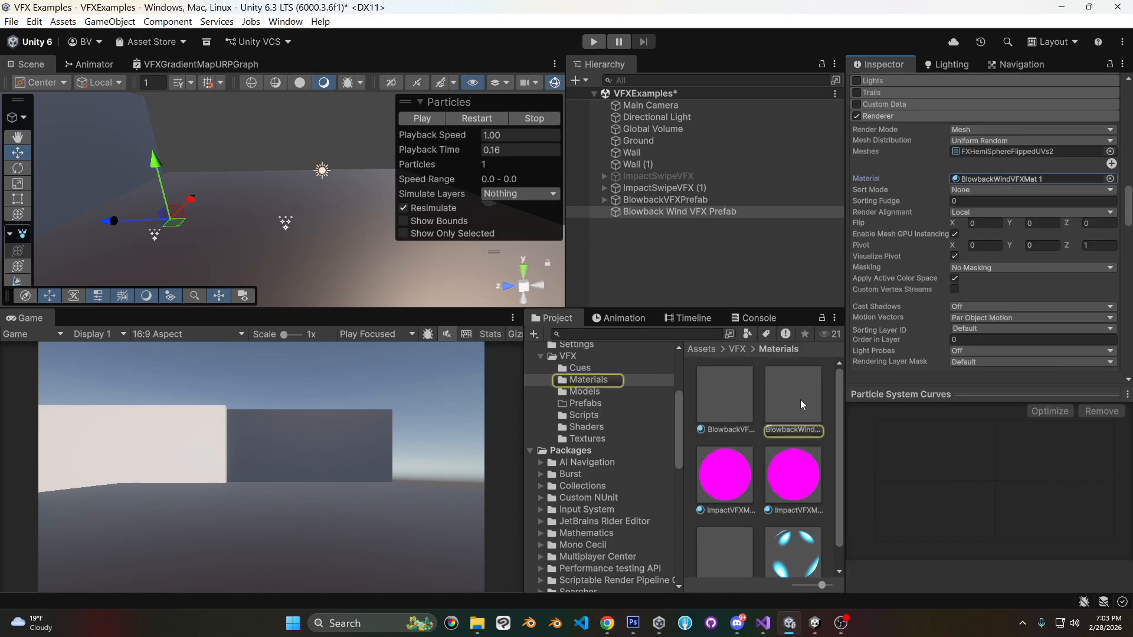
{"action": "left_click", "coordinate": [780, 430]}
{"action": "left_click", "coordinate": [679, 211]}
{"action": "scroll", "coordinate": [1001, 193], "scroll_direction": "down", "scroll_amount": 12}
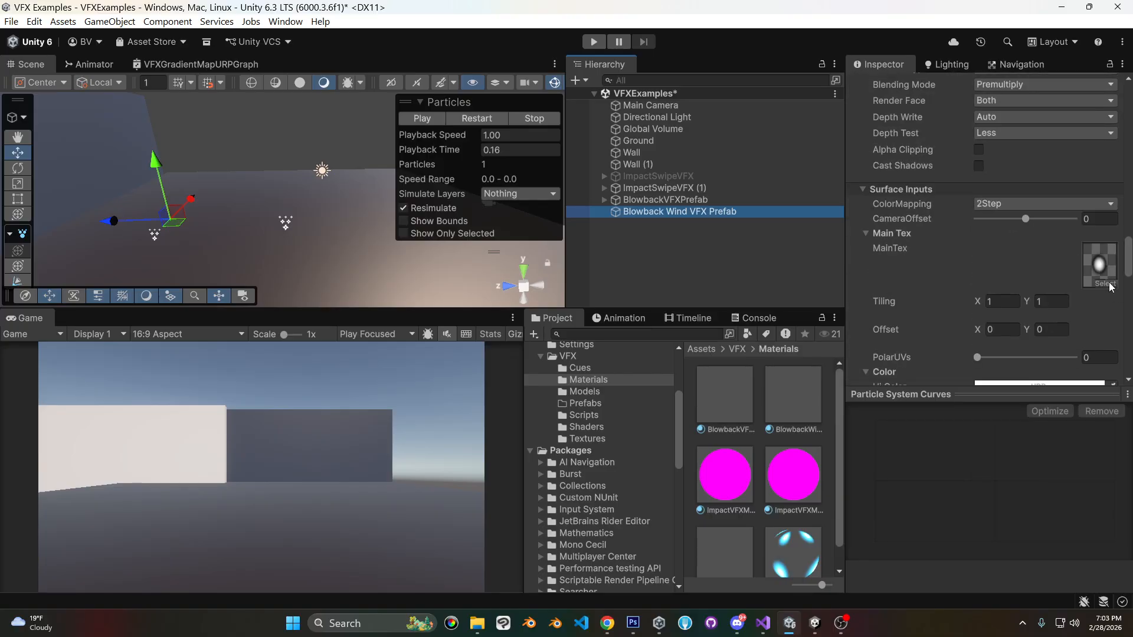
{"action": "left_click", "coordinate": [1104, 283]}
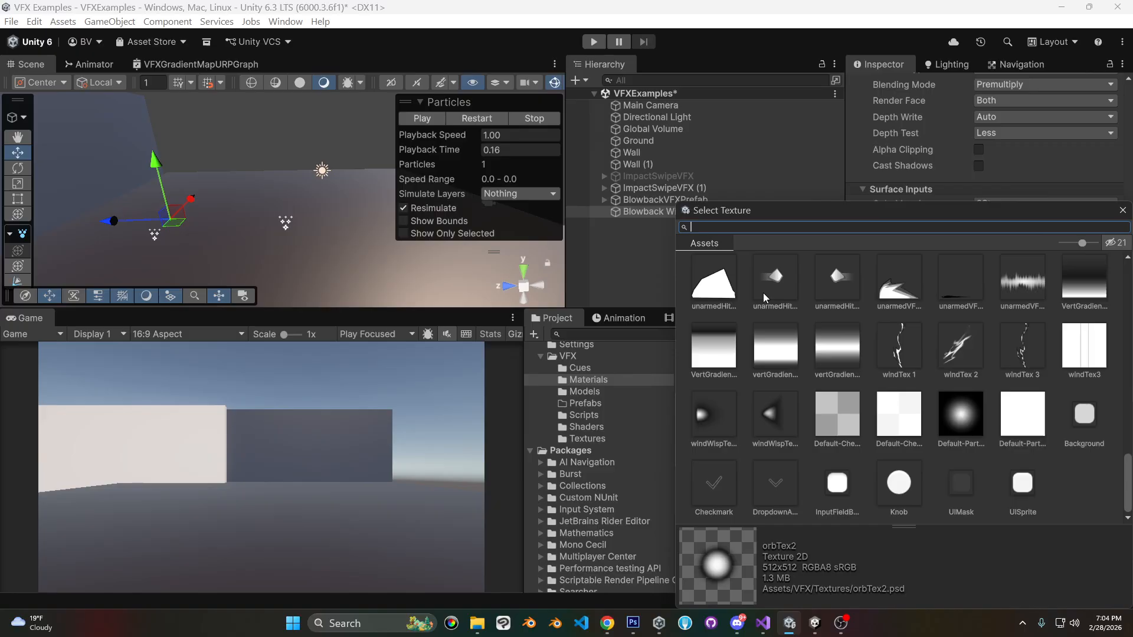
{"action": "double_click", "coordinate": [1088, 337]}
Enable Alpha Is Transparency and set the Aniso Level to 16 in windTex3's import settings, applying the changes.
{"action": "double_click", "coordinate": [1098, 266]}
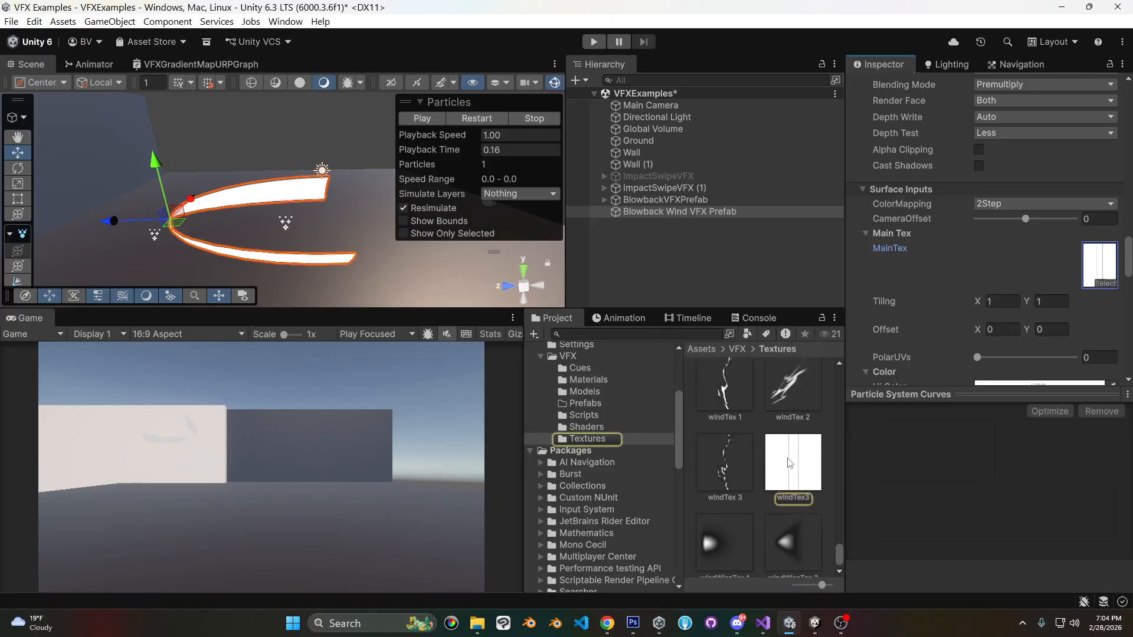
{"action": "left_click", "coordinate": [969, 198]}
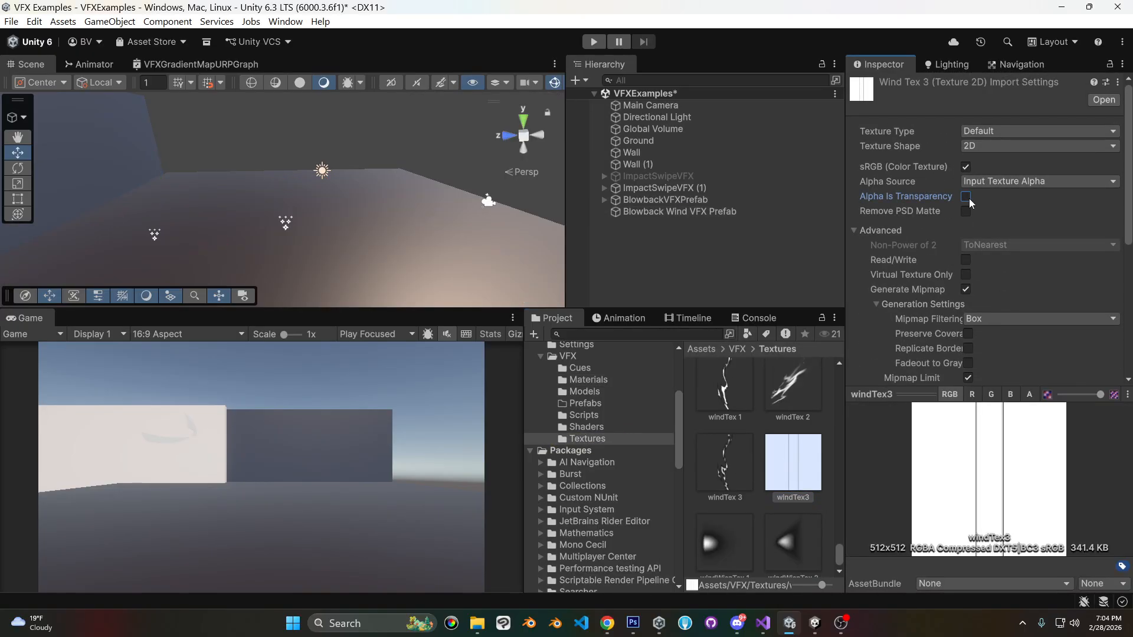
{"action": "scroll", "coordinate": [998, 275], "scroll_direction": "down", "scroll_amount": 8}
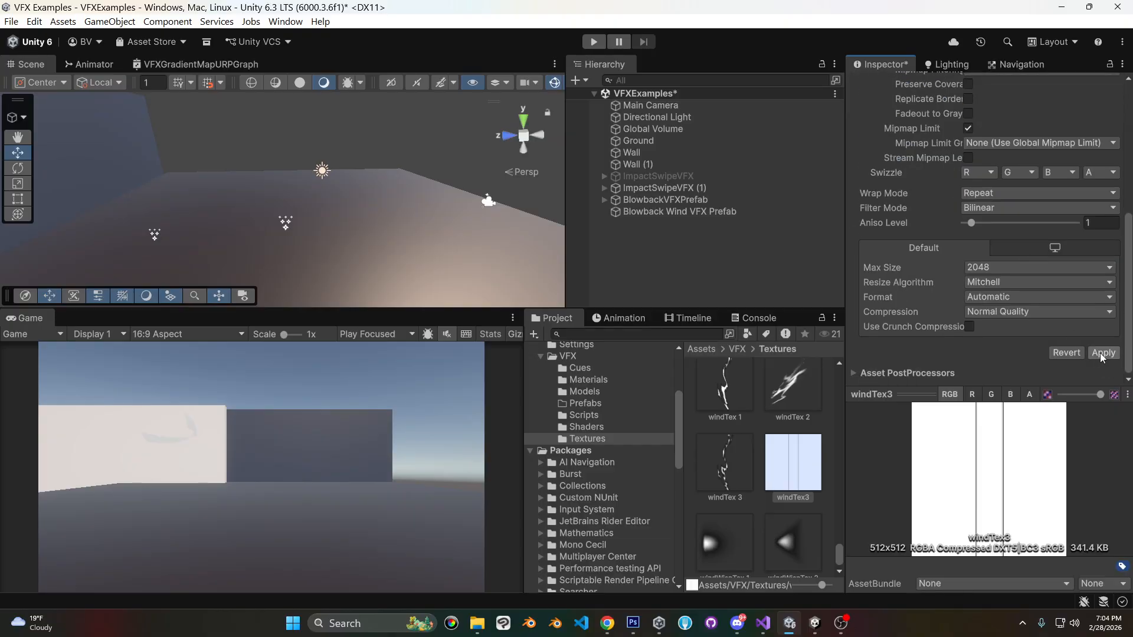
{"action": "left_click", "coordinate": [1099, 353]}
{"action": "left_click_drag", "start_coordinate": [972, 224], "coordinate": [1077, 223]}
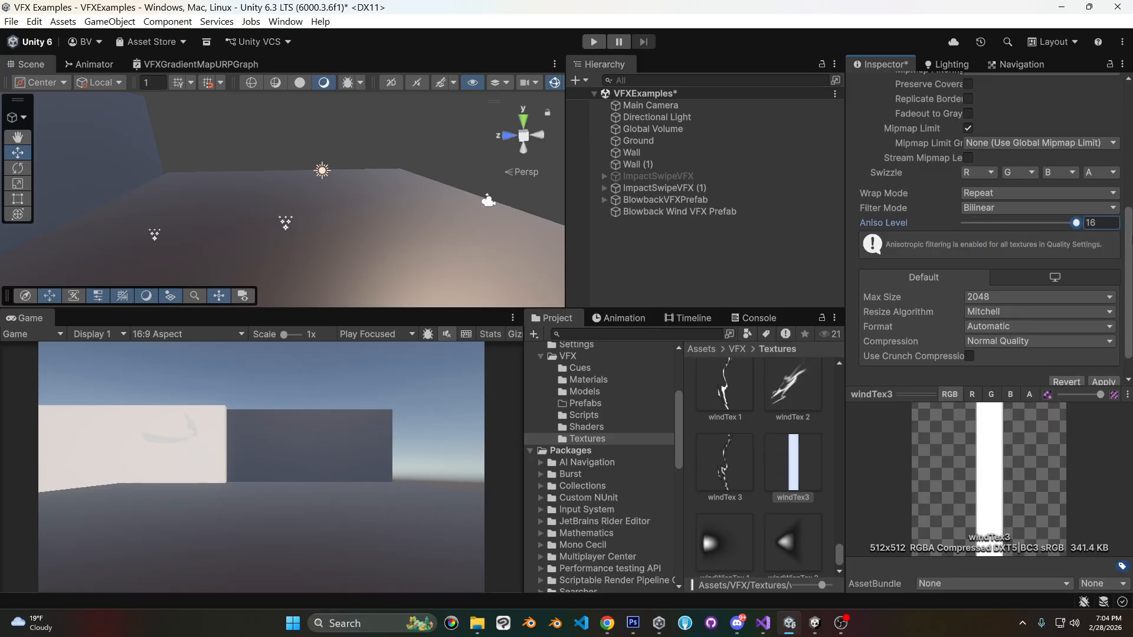
{"action": "left_click", "coordinate": [1102, 382]}
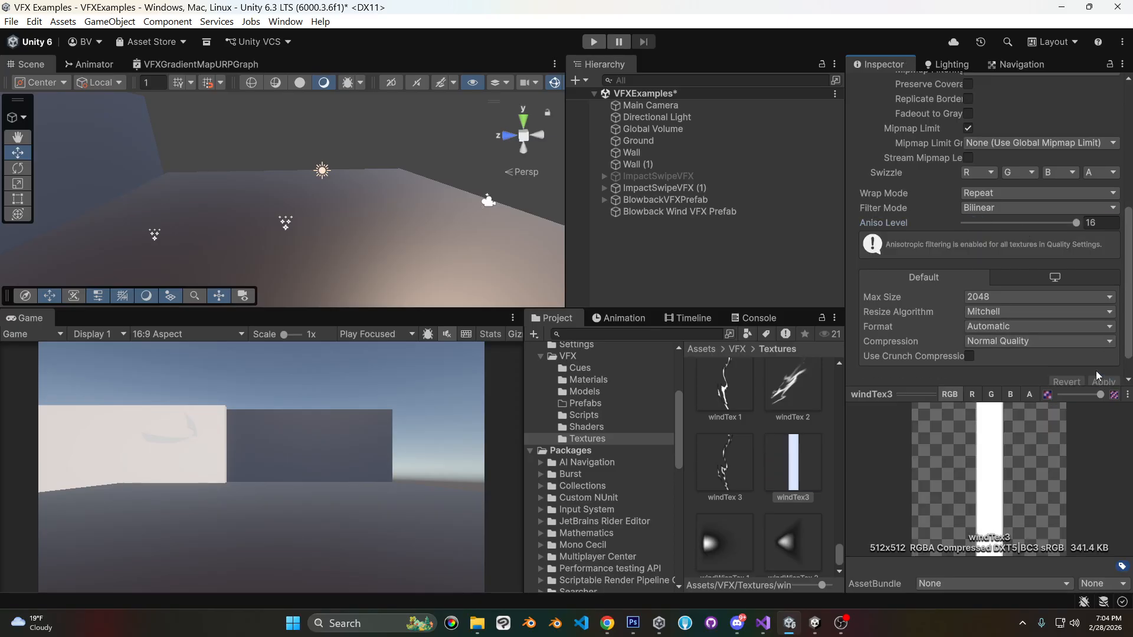
Select the Blowback Wind VFX Prefab and examine the stripe texture on its hemisphere mesh from several angles, along with its renderer settings.
{"action": "left_click", "coordinate": [644, 211]}
{"action": "left_click_drag", "start_coordinate": [197, 205], "coordinate": [204, 223], "text": "alt"}
{"action": "middle_click_drag", "start_coordinate": [204, 222], "coordinate": [319, 226]}
{"action": "scroll", "coordinate": [318, 226], "scroll_direction": "down", "scroll_amount": 3}
{"action": "left_click_drag", "start_coordinate": [318, 225], "coordinate": [335, 171], "text": "alt"}
{"action": "scroll", "coordinate": [986, 217], "scroll_direction": "down", "scroll_amount": 10}
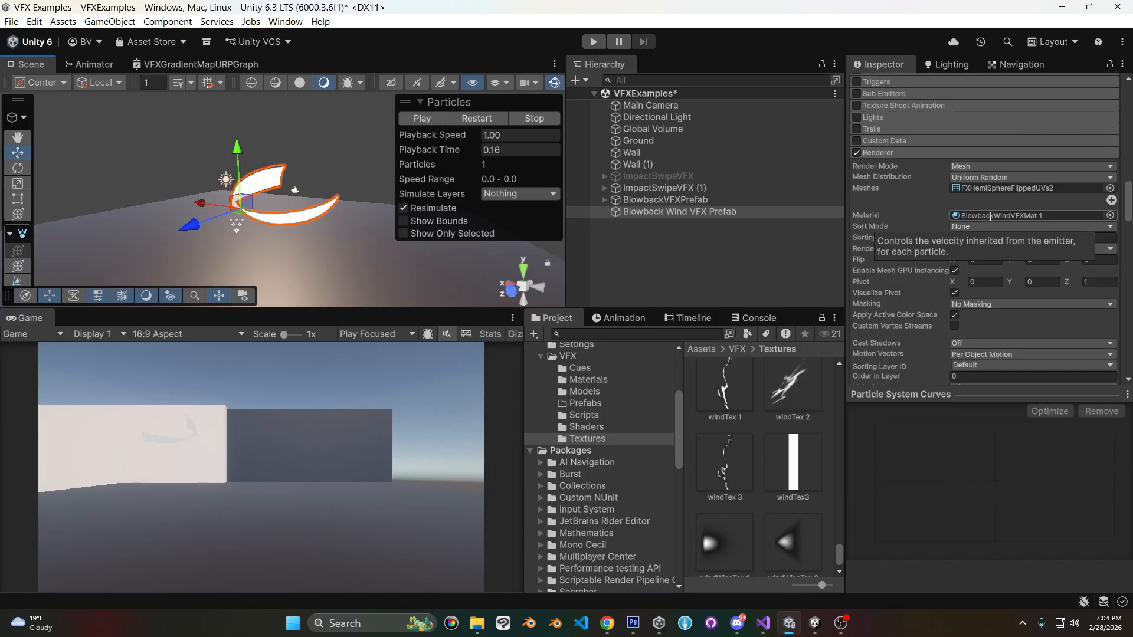
{"action": "scroll", "coordinate": [988, 216], "scroll_direction": "down", "scroll_amount": 2}
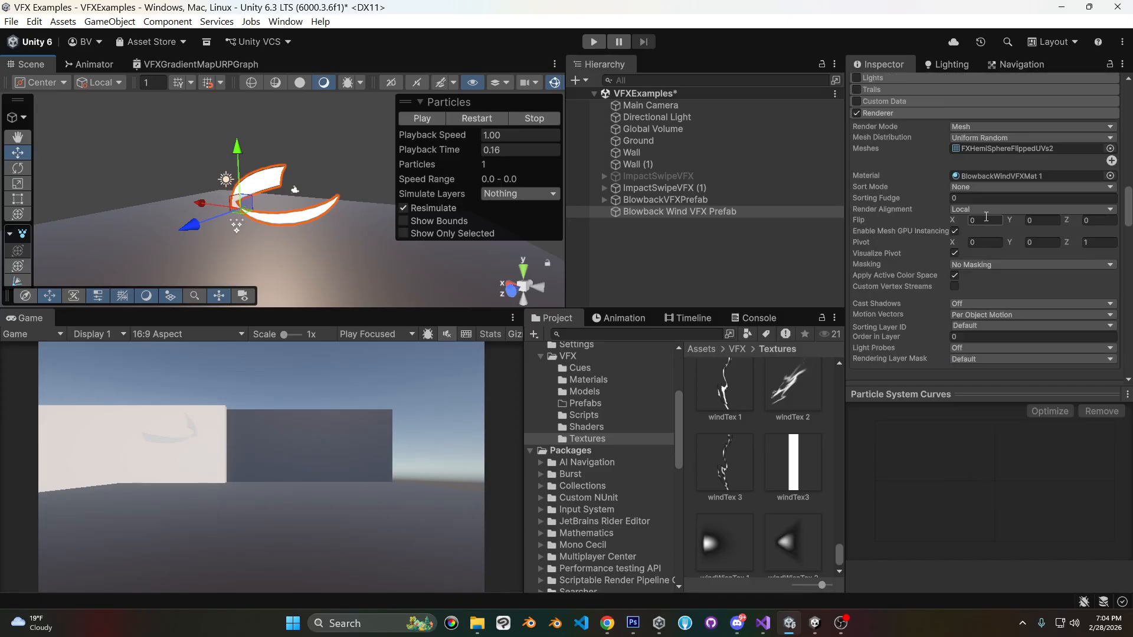
{"action": "left_click", "coordinate": [842, 626]}
{"action": "left_click", "coordinate": [890, 286]}
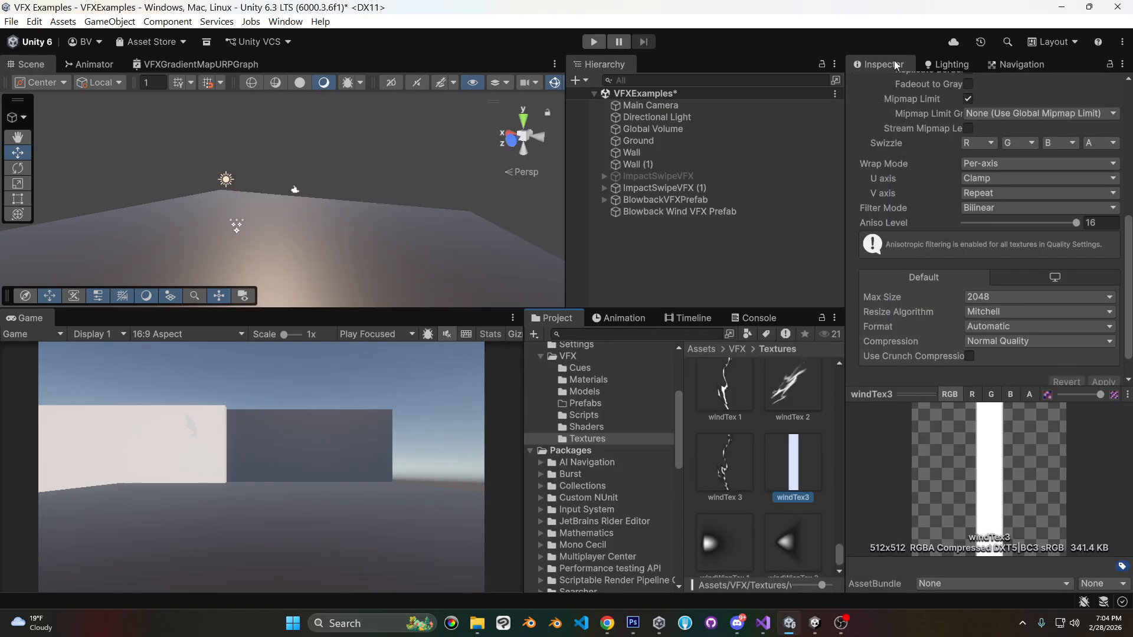
Reselect the Blowback Wind VFX Prefab and check how the per-axis wrapped stripe texture sits on its mesh.
{"action": "left_click", "coordinate": [719, 211]}
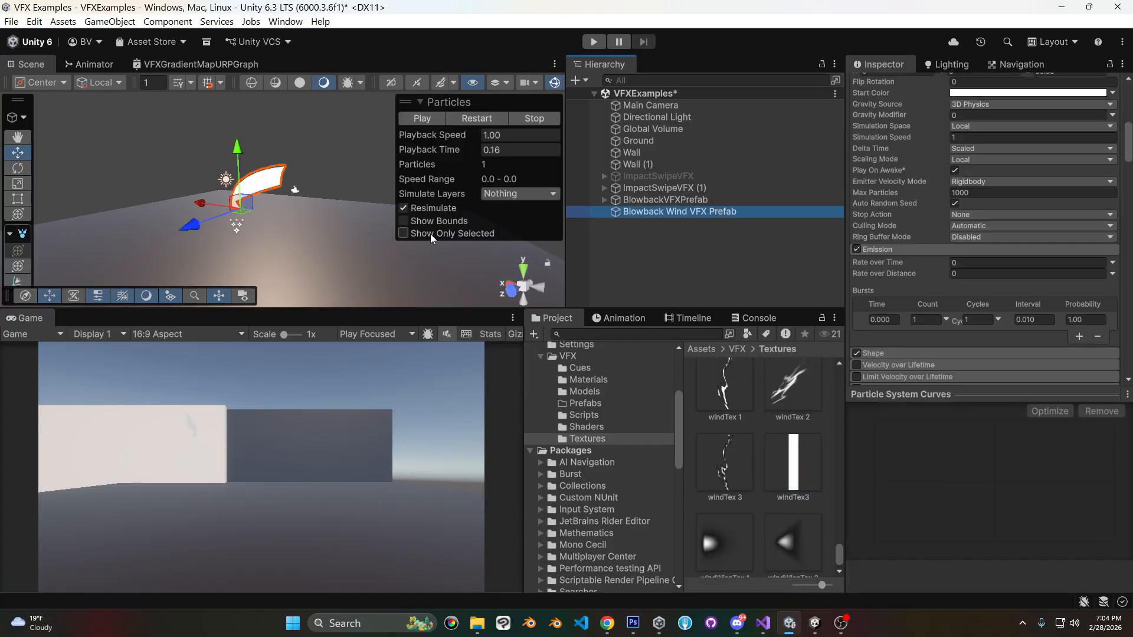
{"action": "right_click_drag", "start_coordinate": [330, 230], "coordinate": [401, 230]}
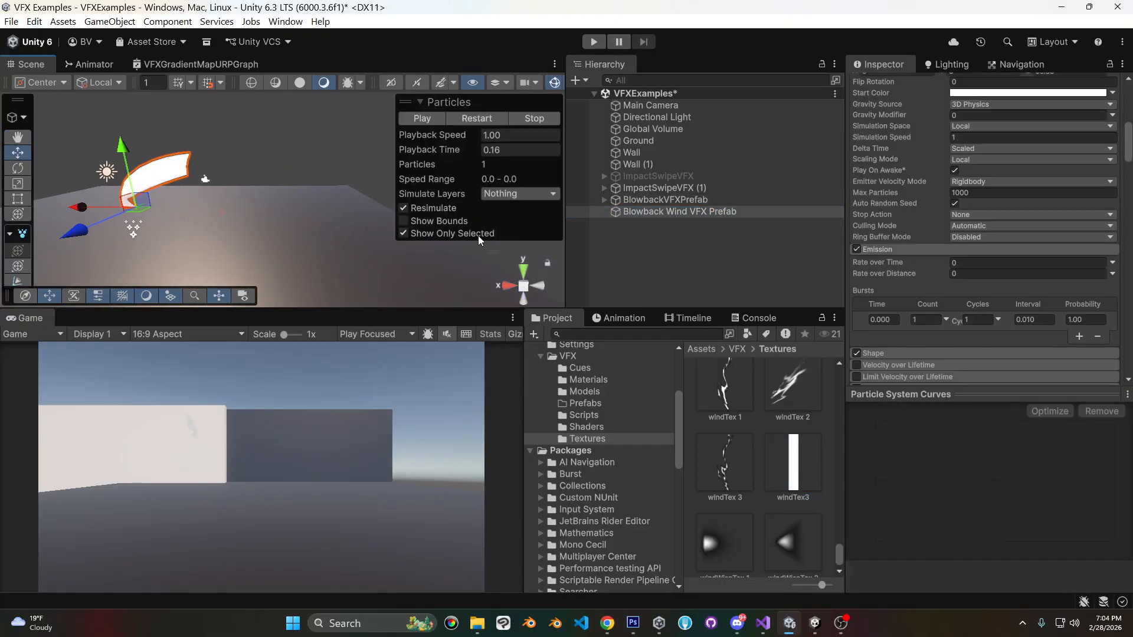
{"action": "scroll", "coordinate": [283, 224], "scroll_direction": "up", "scroll_amount": 3}
{"action": "mouse_move", "coordinate": [219, 218]}
{"action": "middle_mouse_down"}
{"action": "mouse_move", "coordinate": [336, 227]}
{"action": "mouse_move", "coordinate": [236, 226]}
{"action": "middle_mouse_up"}
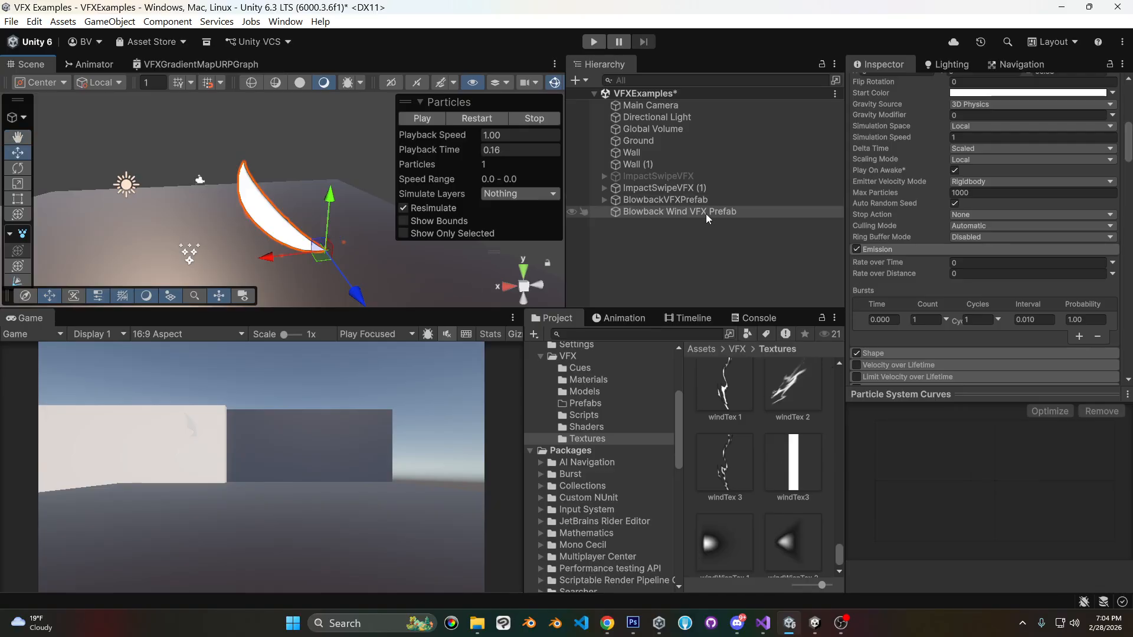
{"action": "scroll", "coordinate": [951, 197], "scroll_direction": "down", "scroll_amount": 3}
{"action": "scroll", "coordinate": [951, 197], "scroll_direction": "down", "scroll_amount": 2}
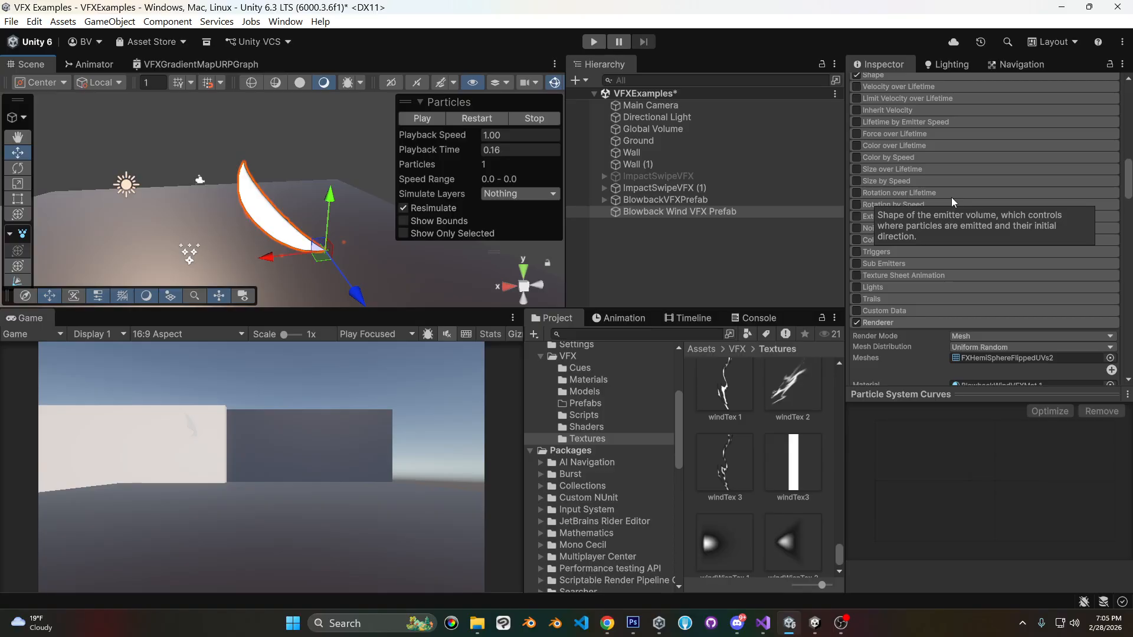
Review the wrap mode and the U and V axis wrap options in windTex3's import settings.
{"action": "left_click", "coordinate": [804, 462]}
{"action": "scroll", "coordinate": [1000, 177], "scroll_direction": "up", "scroll_amount": 1}
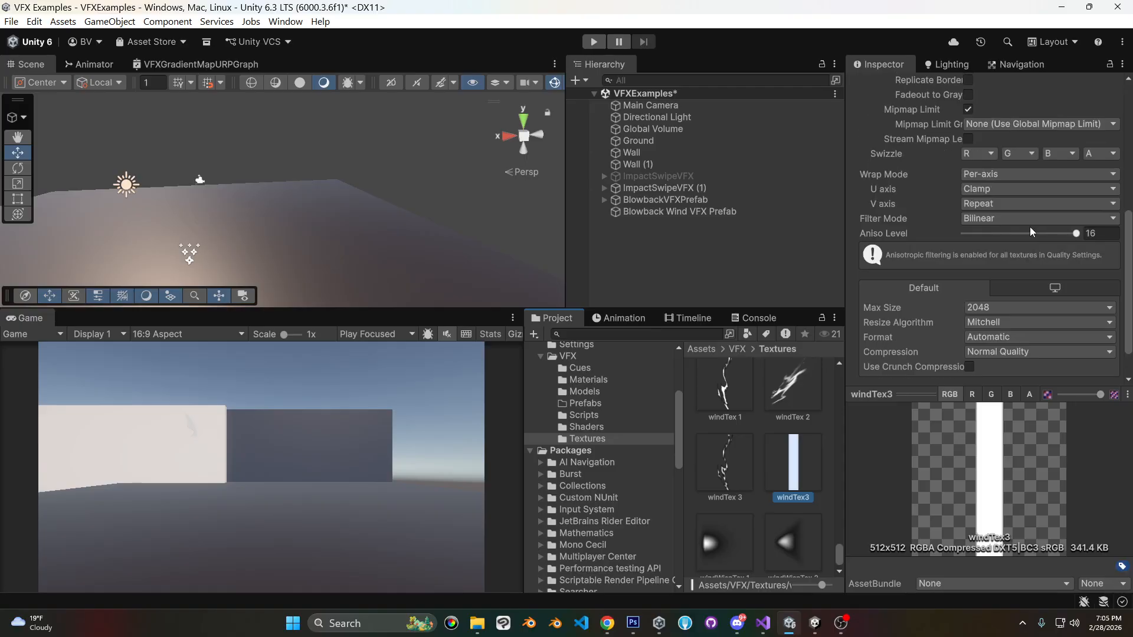
{"action": "left_click", "coordinate": [986, 174]}
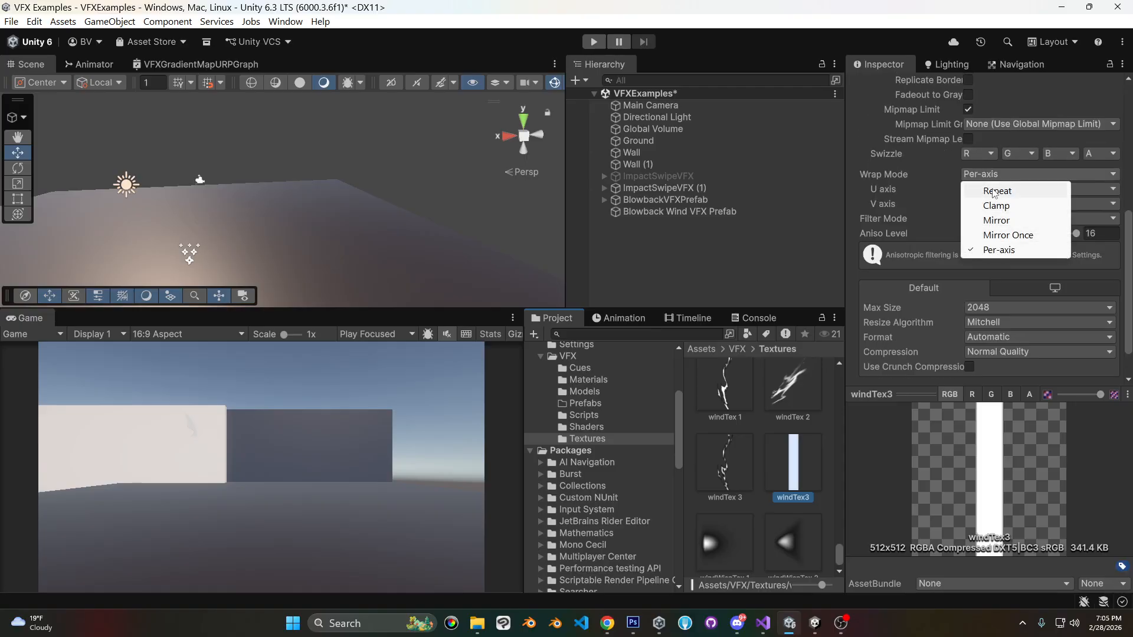
{"action": "left_click", "coordinate": [1048, 142]}
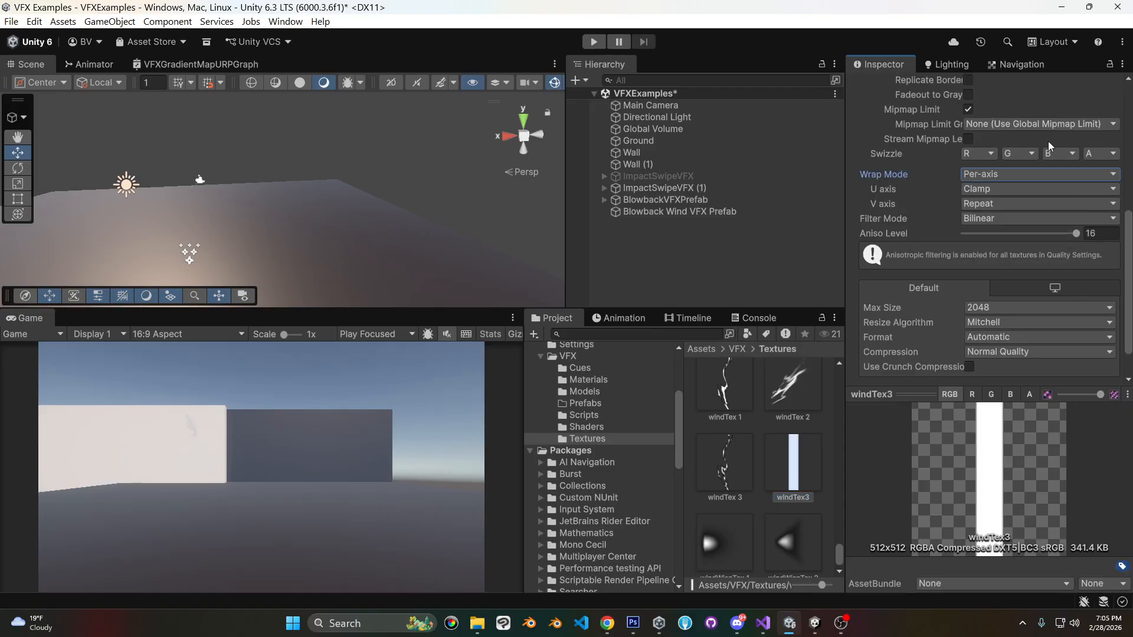
{"action": "left_click", "coordinate": [983, 190]}
{"action": "left_click", "coordinate": [957, 186]}
{"action": "left_click", "coordinate": [1013, 204]}
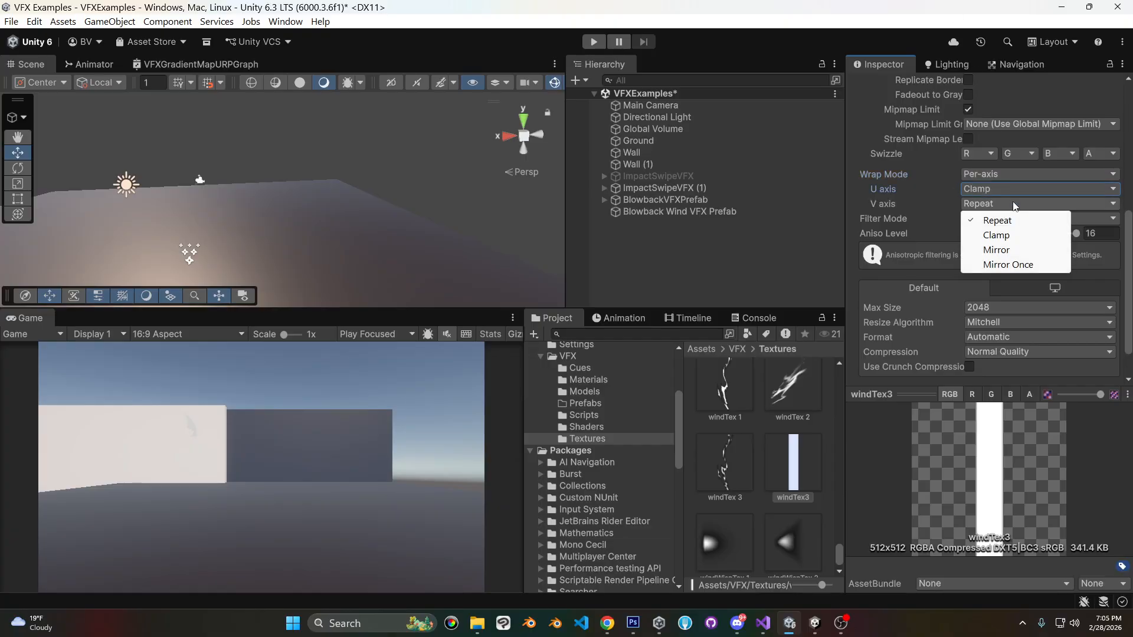
{"action": "left_click", "coordinate": [924, 2]}
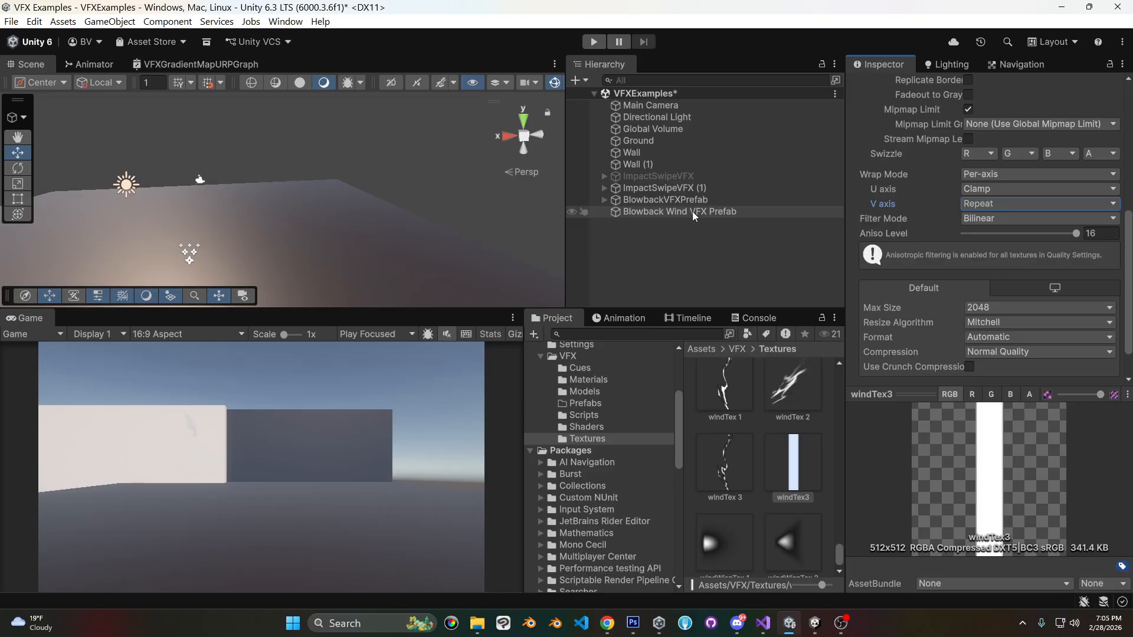
Enable Custom Vertex Streams in the Blowback Wind VFX Prefab's renderer and add the Custom1.xy stream.
{"action": "left_click", "coordinate": [664, 214]}
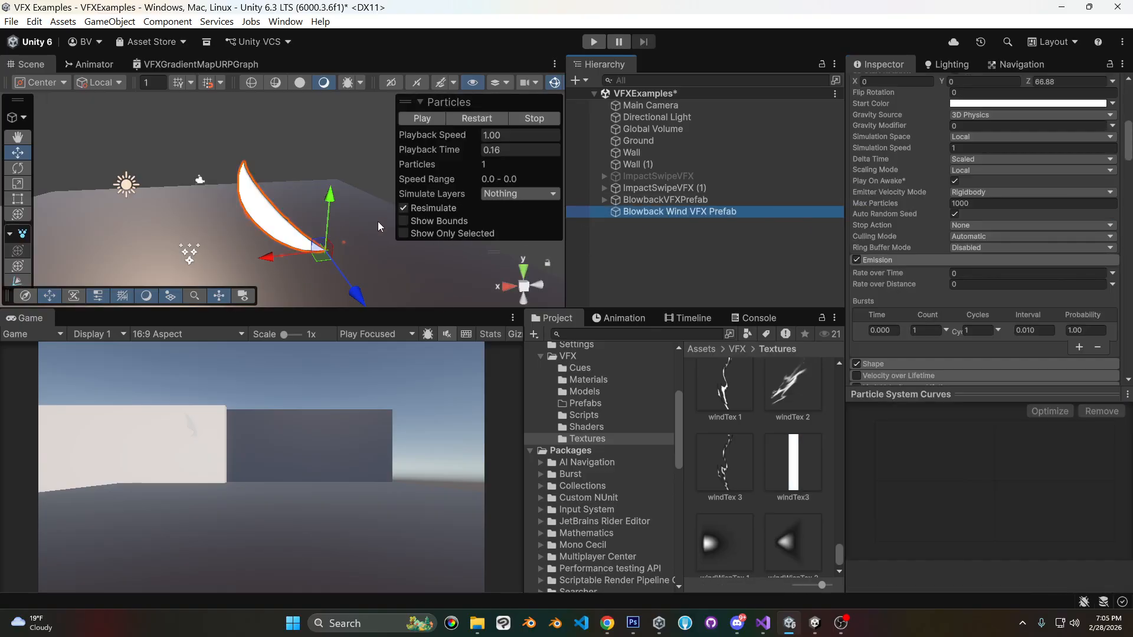
{"action": "scroll", "coordinate": [1011, 277], "scroll_direction": "down", "scroll_amount": 10}
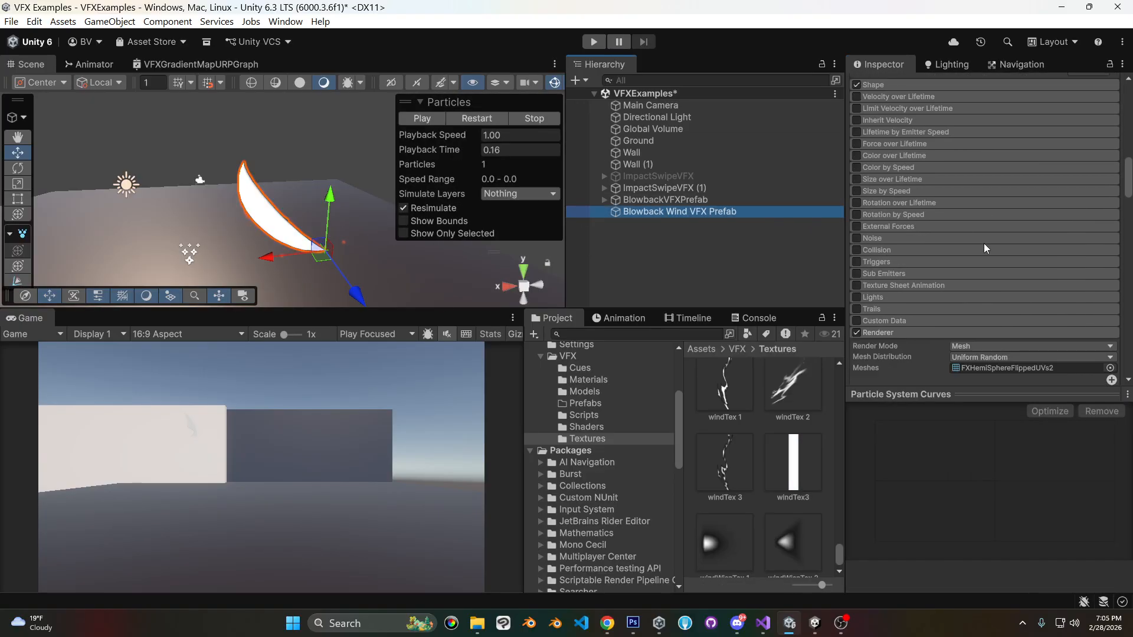
{"action": "scroll", "coordinate": [889, 239], "scroll_direction": "down", "scroll_amount": 3}
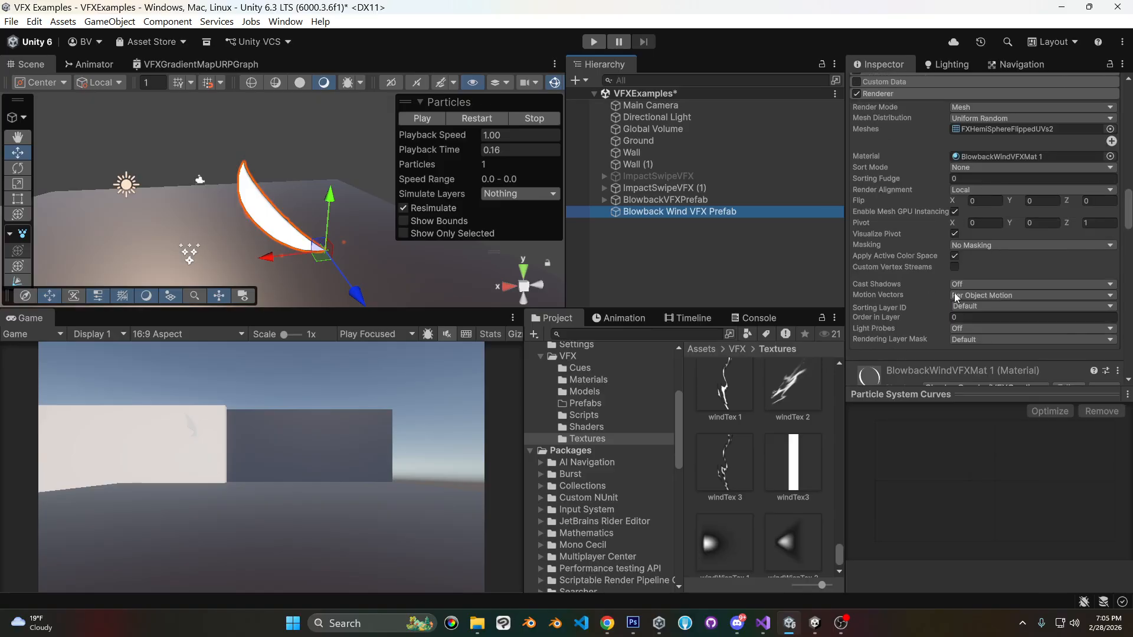
{"action": "left_click", "coordinate": [954, 268]}
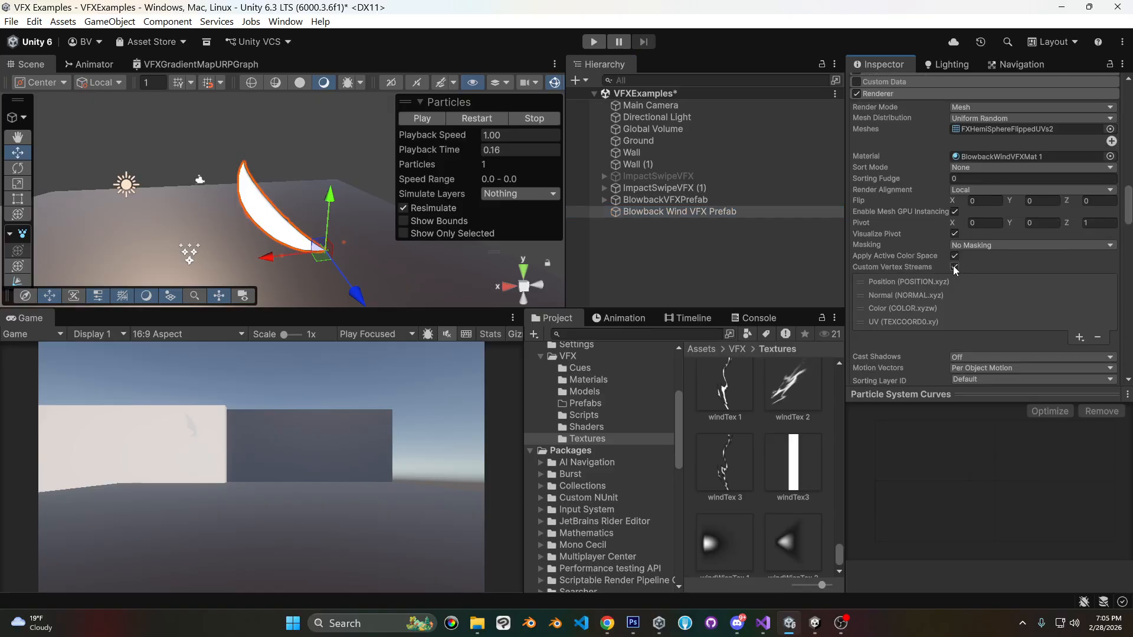
{"action": "left_click", "coordinate": [1080, 338]}
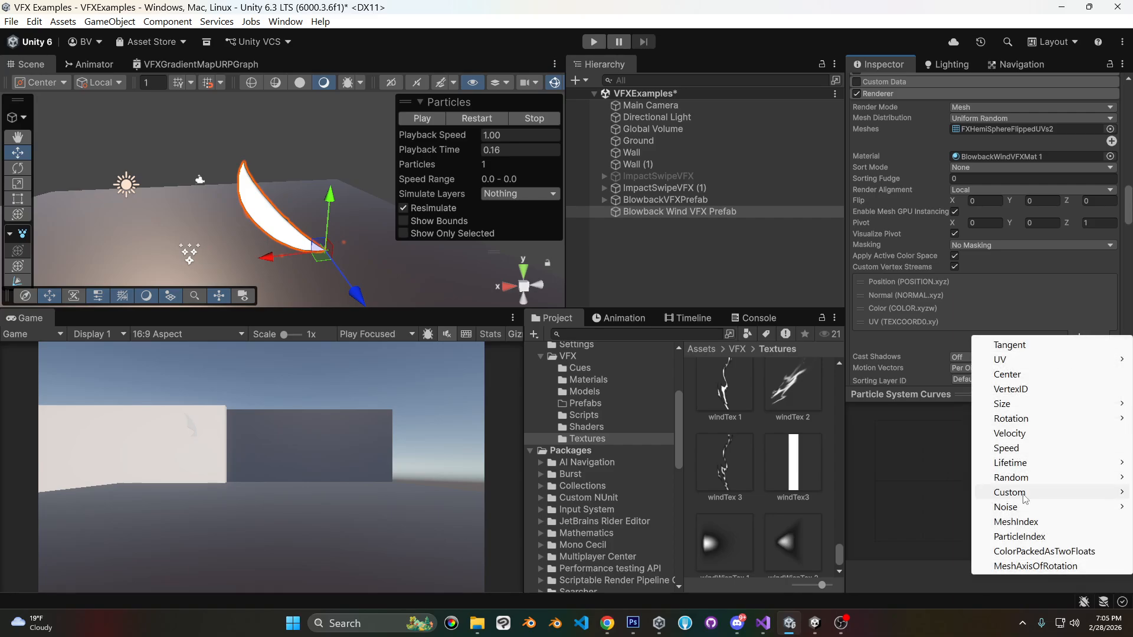
{"action": "mouse_move", "coordinate": [1024, 499]}
{"action": "left_click", "coordinate": [899, 506]}
{"action": "scroll", "coordinate": [1024, 289], "scroll_direction": "down", "scroll_amount": 1}
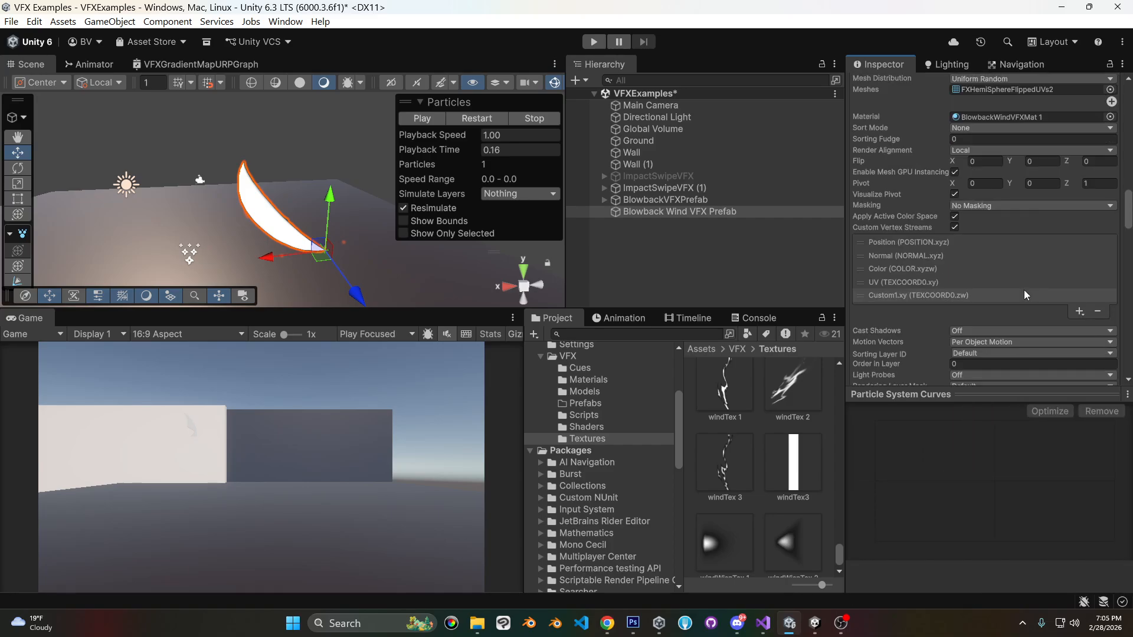
Add the Custom2.xyzw stream to the renderer's custom vertex streams.
{"action": "left_click", "coordinate": [1080, 311]}
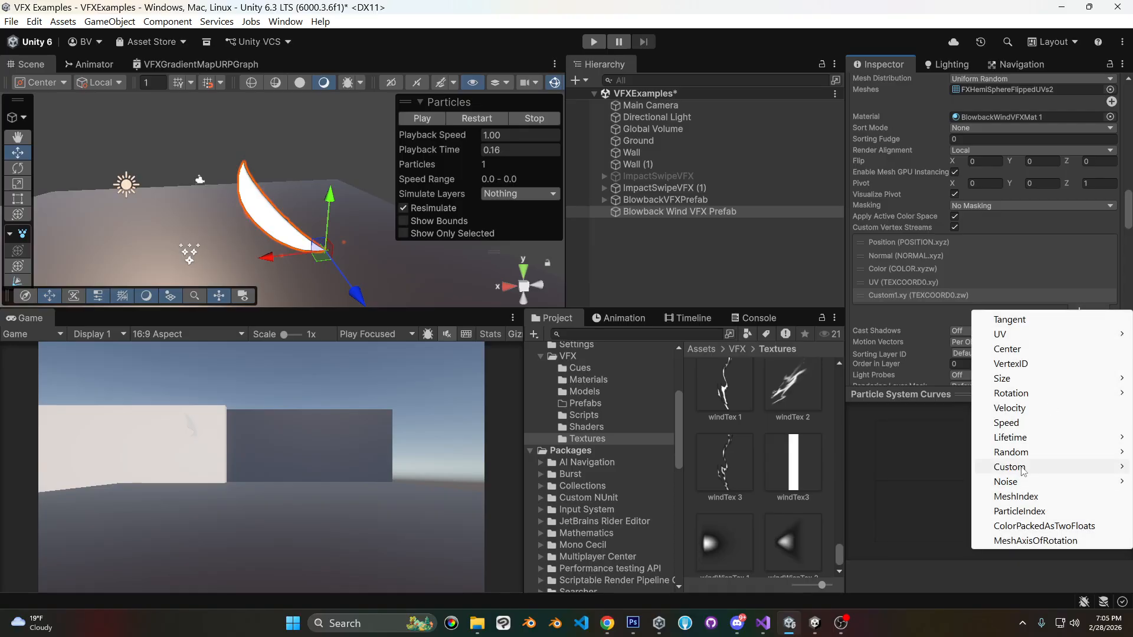
{"action": "mouse_move", "coordinate": [1021, 469]}
{"action": "left_click", "coordinate": [920, 556]}
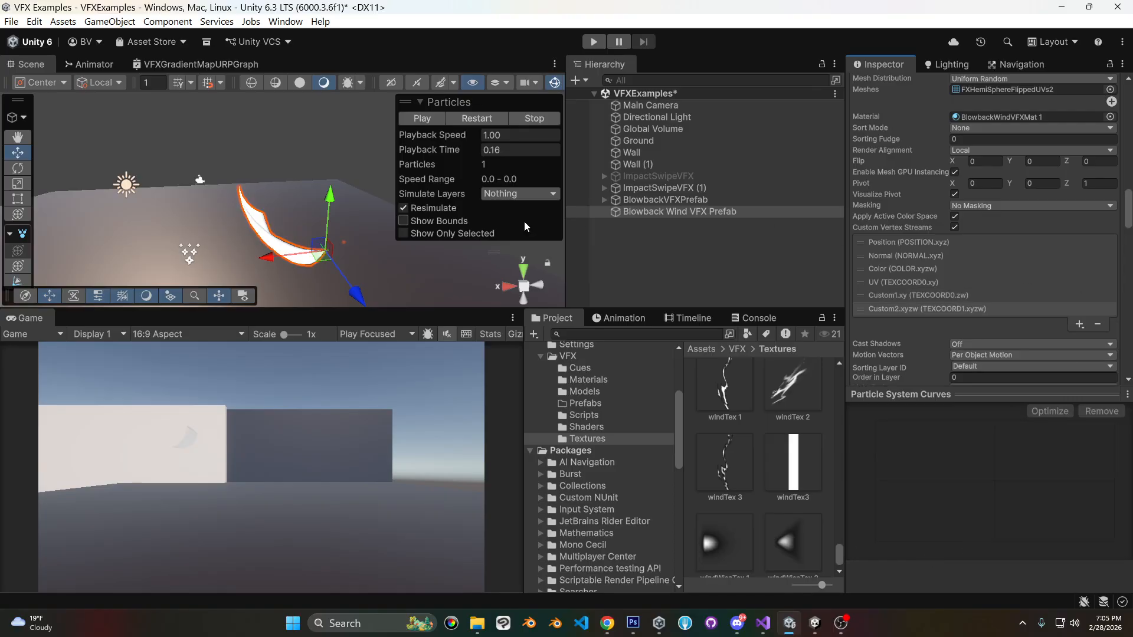
{"action": "scroll", "coordinate": [1082, 256], "scroll_direction": "up", "scroll_amount": 6}
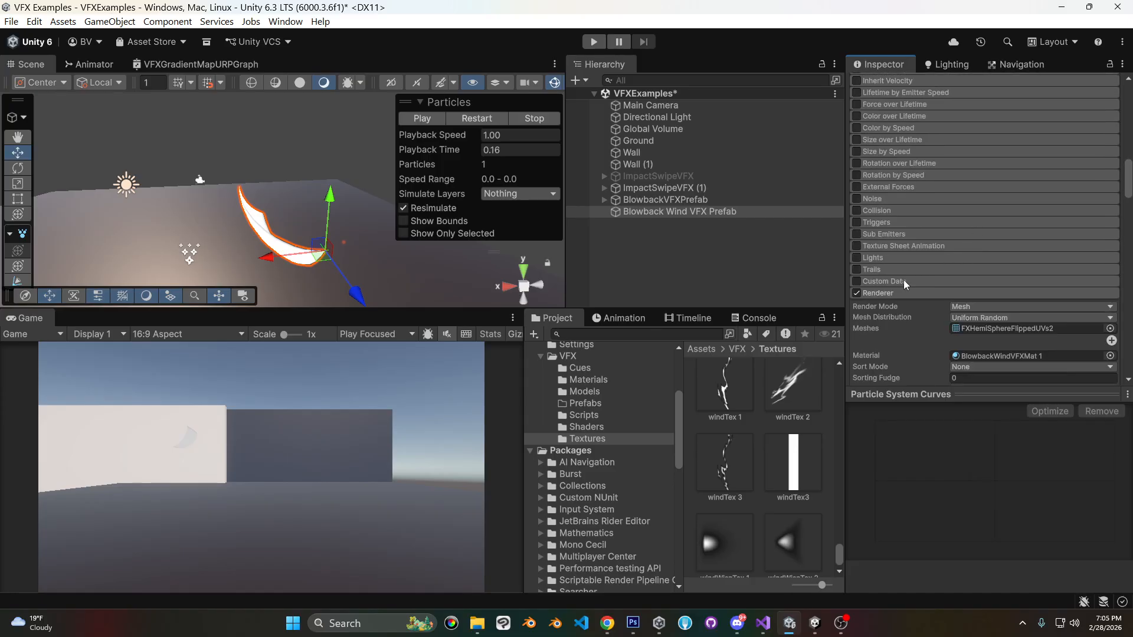
Switch to Photoshop and try to smudge the white stripe sideways with an enlarged soft Smudge brush.
{"action": "left_click", "coordinate": [633, 623]}
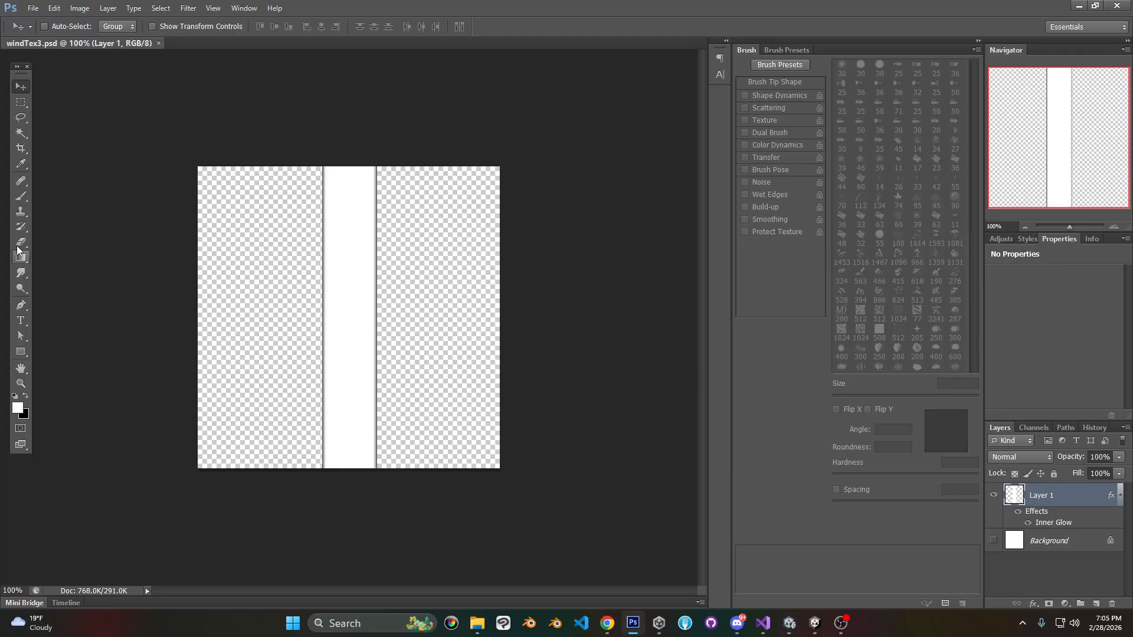
{"action": "left_click", "coordinate": [20, 273]}
{"action": "key", "text": "bracketright"}
{"action": "key", "text": "bracketright"}
{"action": "key", "text": "bracketright"}
{"action": "key", "text": "bracketright"}
{"action": "key", "text": "bracketright"}
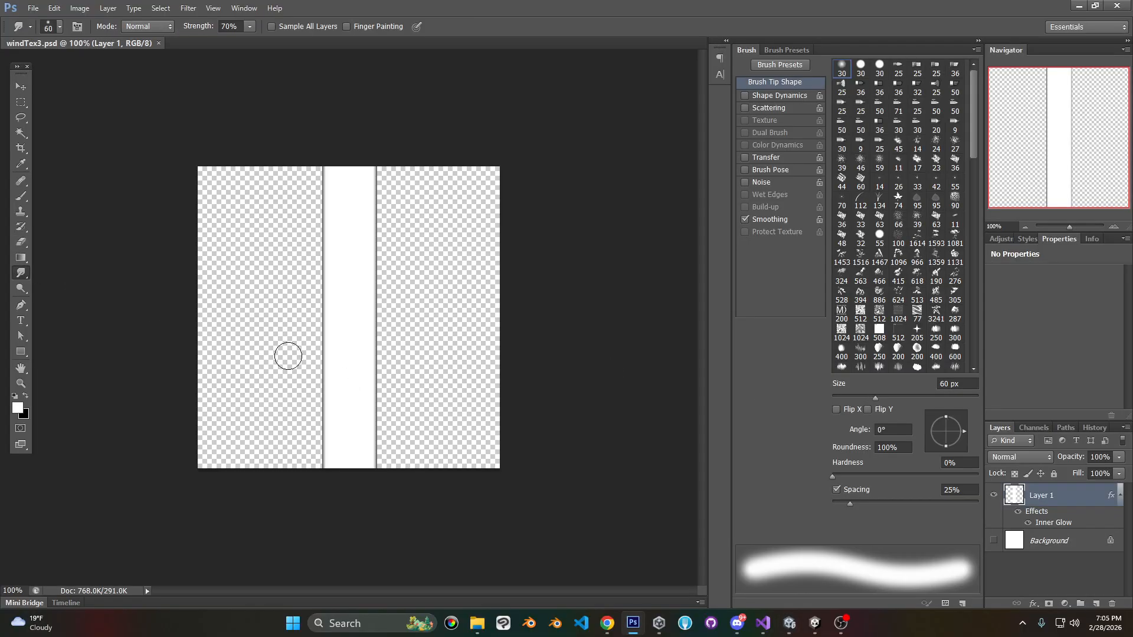
{"action": "key", "text": "9"}
{"action": "key", "text": "bracketright"}
{"action": "left_click_drag", "start_coordinate": [299, 398], "coordinate": [395, 390]}
{"action": "key", "text": "ctrl+z"}
Try smudging the stripe again with a different brush preset, undo the stroke and enlarge the Smudge brush to 250 px.
{"action": "right_click", "coordinate": [348, 385]}
{"action": "left_click", "coordinate": [382, 474]}
{"action": "key", "text": "Return"}
{"action": "left_click_drag", "start_coordinate": [348, 399], "coordinate": [397, 372]}
{"action": "key", "text": "ctrl+z"}
{"action": "right_click", "coordinate": [401, 358]}
{"action": "left_click", "coordinate": [423, 439]}
{"action": "key", "text": "Return"}
{"action": "key", "text": "bracketright"}
{"action": "key", "text": "bracketright"}
{"action": "key", "text": "bracketright"}
{"action": "key", "text": "bracketright"}
Warp the stripe on Layer 1 into an S-shaped curve, apply it, and check the shape on the particle mesh in Unity.
{"action": "left_click", "coordinate": [54, 8]}
{"action": "mouse_move", "coordinate": [147, 307]}
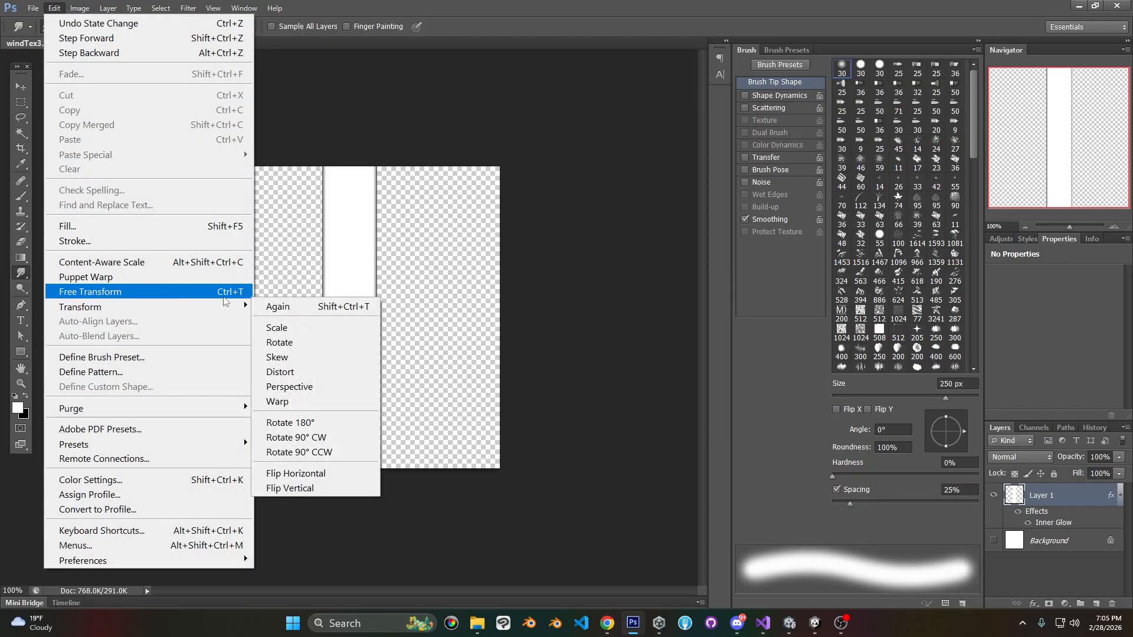
{"action": "left_click", "coordinate": [294, 401]}
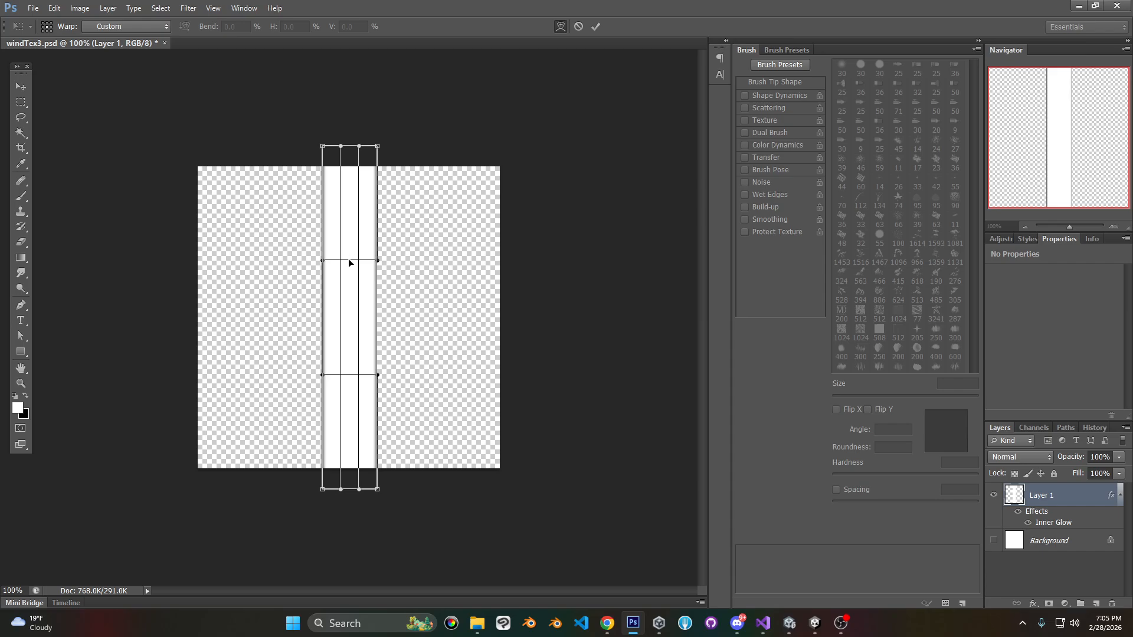
{"action": "left_click_drag", "start_coordinate": [349, 264], "coordinate": [405, 277]}
{"action": "left_click_drag", "start_coordinate": [354, 380], "coordinate": [210, 377]}
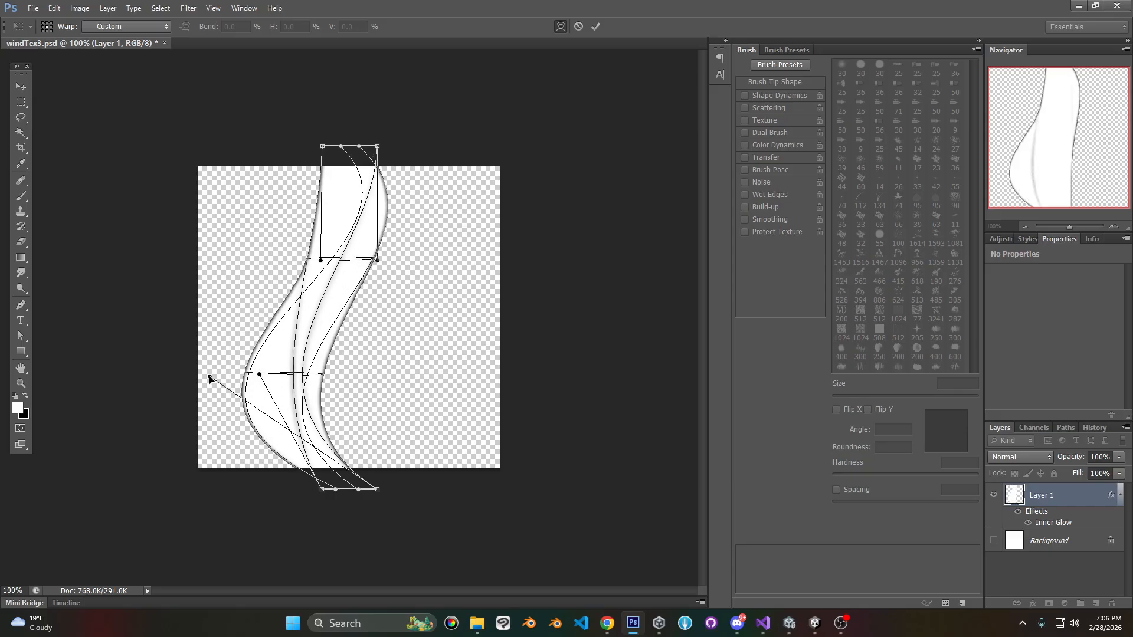
{"action": "left_click_drag", "start_coordinate": [320, 262], "coordinate": [368, 262]}
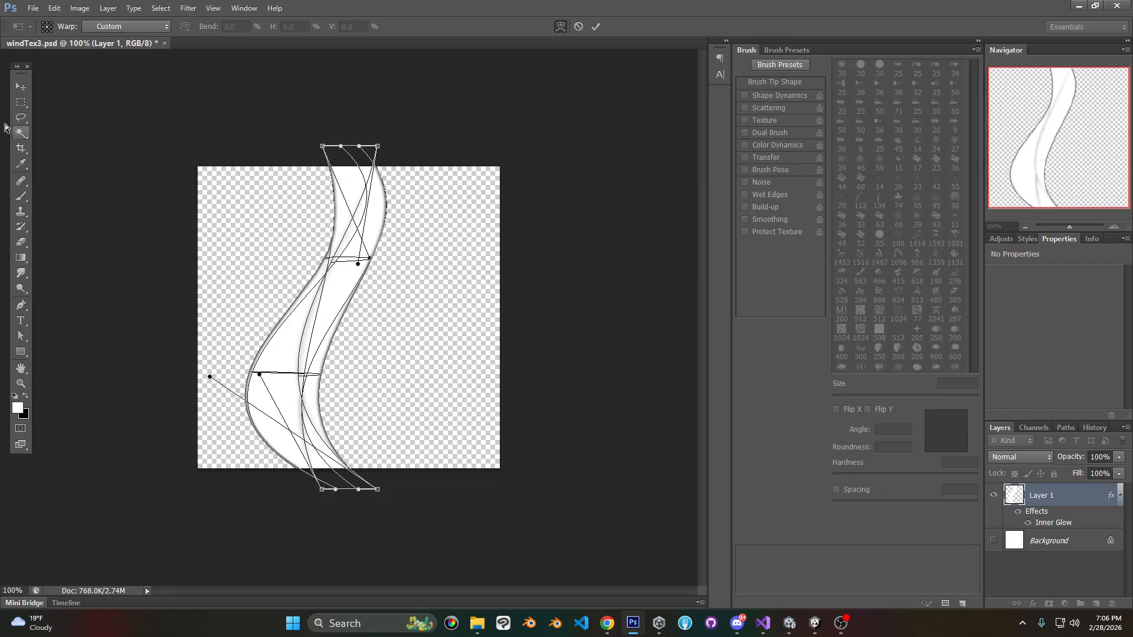
{"action": "left_click", "coordinate": [21, 86]}
{"action": "left_click", "coordinate": [521, 235]}
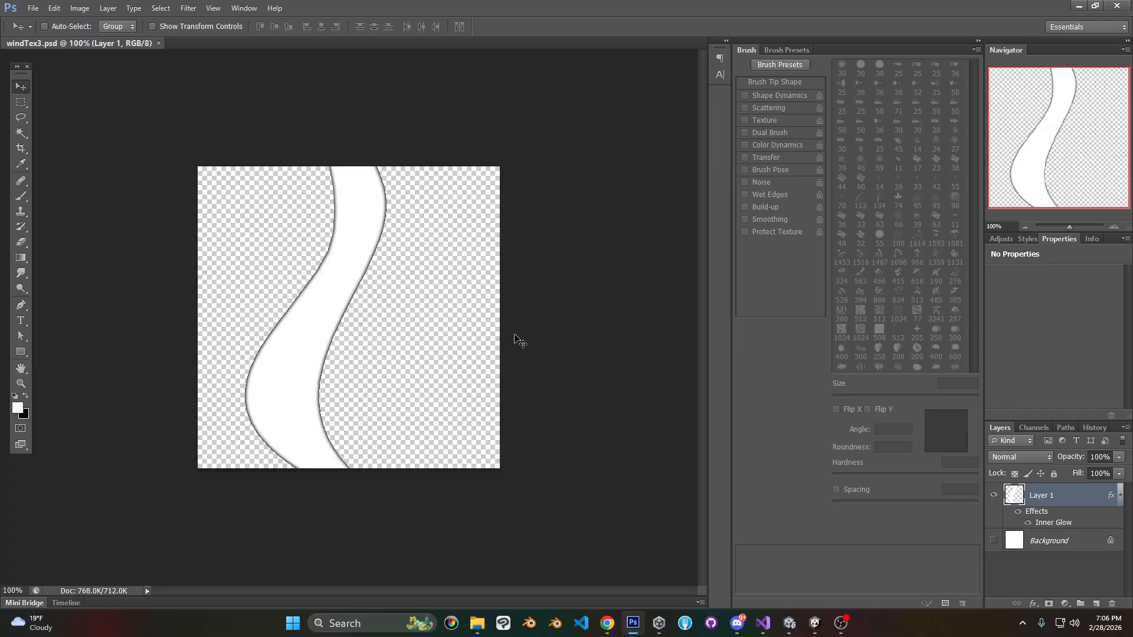
{"action": "left_click", "coordinate": [789, 623]}
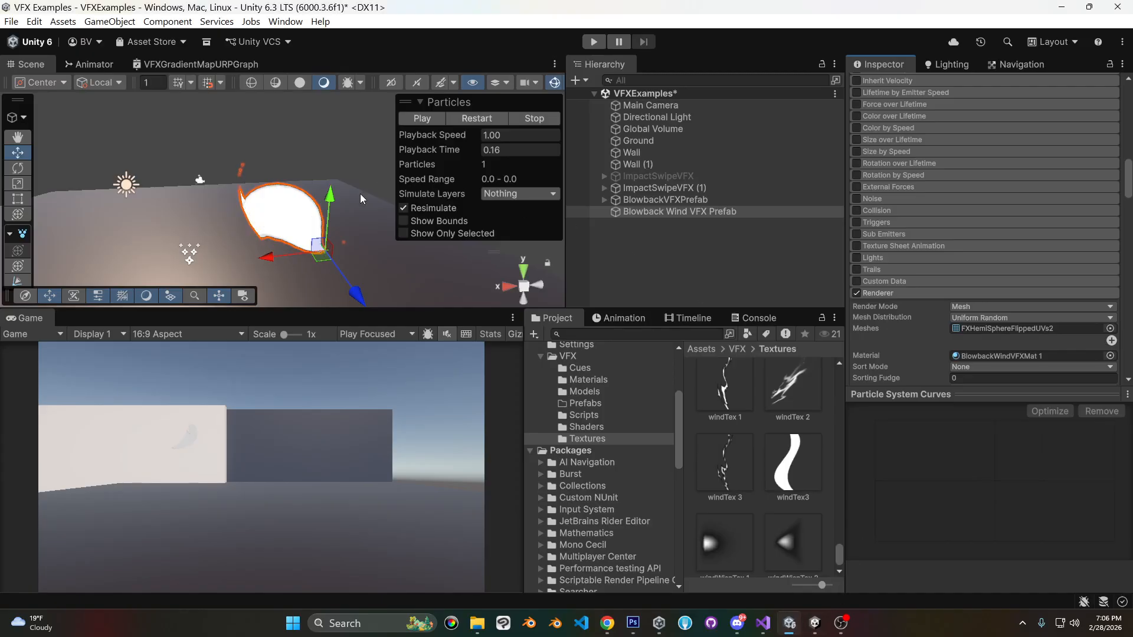
{"action": "left_click_drag", "start_coordinate": [327, 188], "coordinate": [337, 175], "text": "alt"}
In Photoshop, narrow the curved stripe by deleting a lassoed area along its right edge, and shift the stripe slightly right.
{"action": "left_click", "coordinate": [636, 621]}
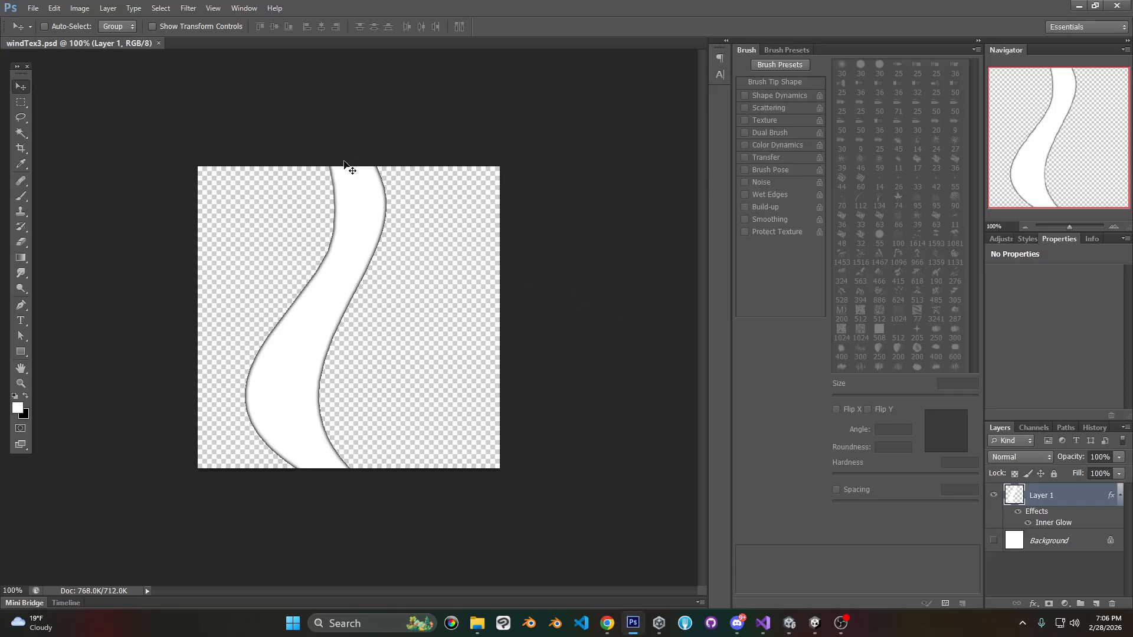
{"action": "left_click", "coordinate": [20, 117]}
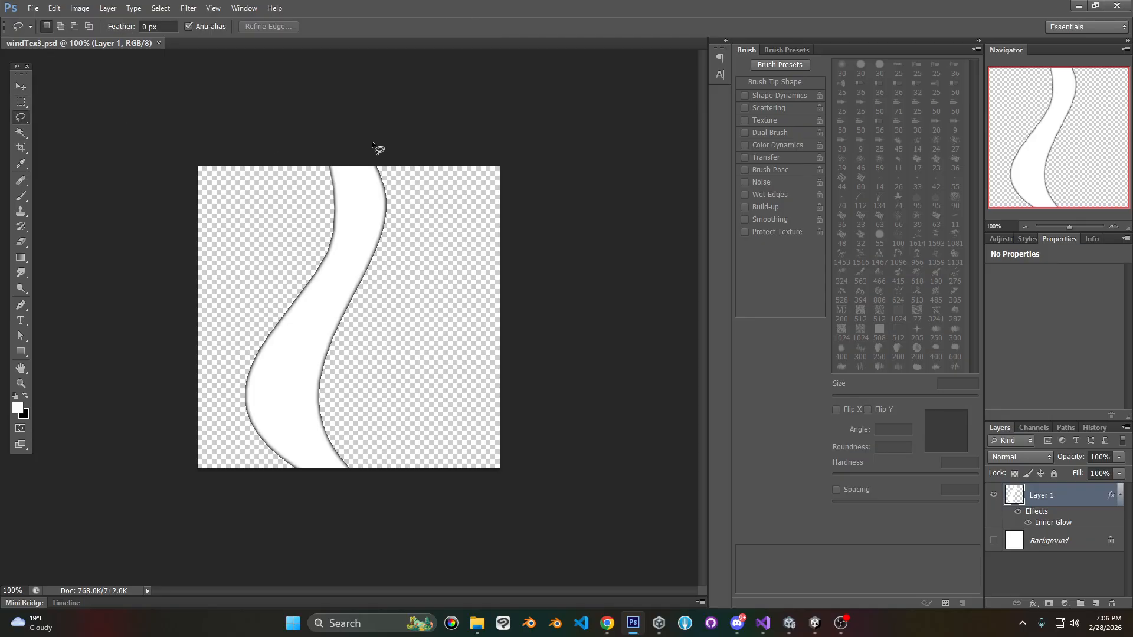
{"action": "mouse_move", "coordinate": [354, 166]}
{"action": "left_mouse_down"}
{"action": "mouse_move", "coordinate": [363, 203]}
{"action": "mouse_move", "coordinate": [309, 315]}
{"action": "mouse_move", "coordinate": [310, 463]}
{"action": "mouse_move", "coordinate": [472, 203]}
{"action": "mouse_move", "coordinate": [437, 131]}
{"action": "left_mouse_up"}
{"action": "key", "text": "Delete"}
{"action": "key", "text": "ctrl+d"}
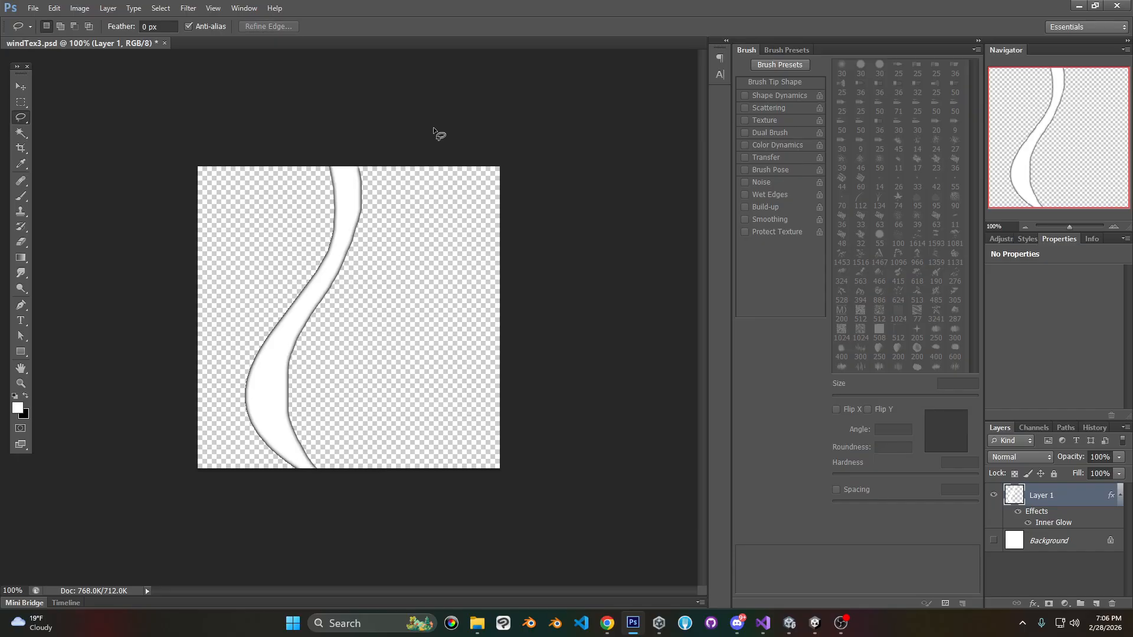
{"action": "left_click", "coordinate": [21, 86]}
{"action": "left_click_drag", "start_coordinate": [280, 401], "coordinate": [303, 396]}
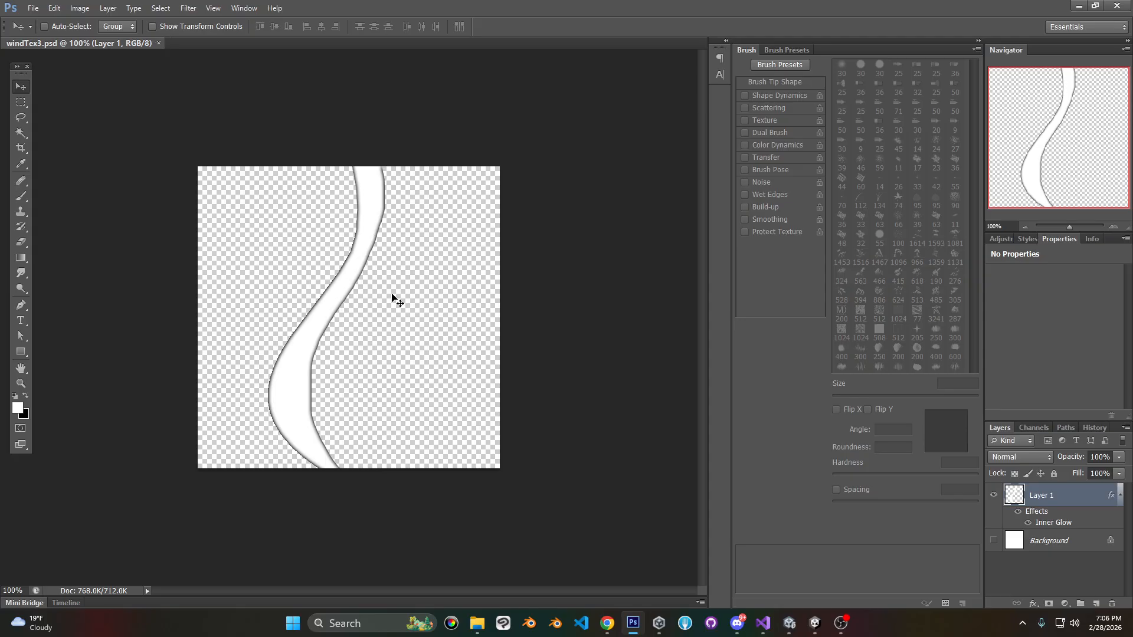
Switch to Unity and examine from several angles how the narrowed wavy stripe runs along the hemisphere mesh.
{"action": "left_click", "coordinate": [815, 623]}
{"action": "left_click", "coordinate": [789, 624]}
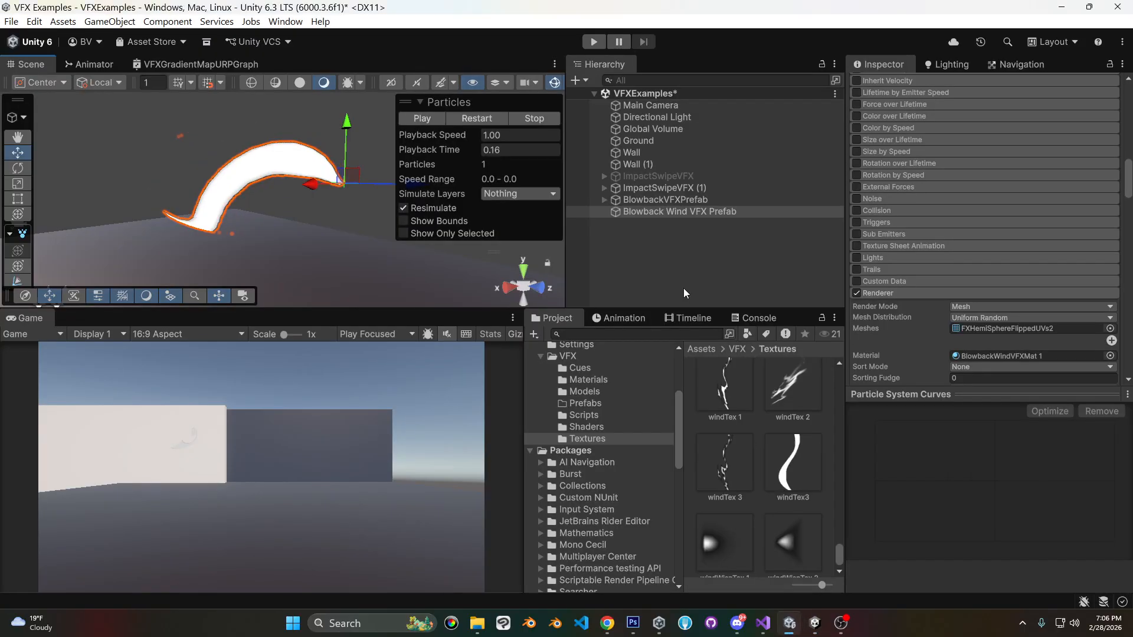
{"action": "key", "text": "w"}
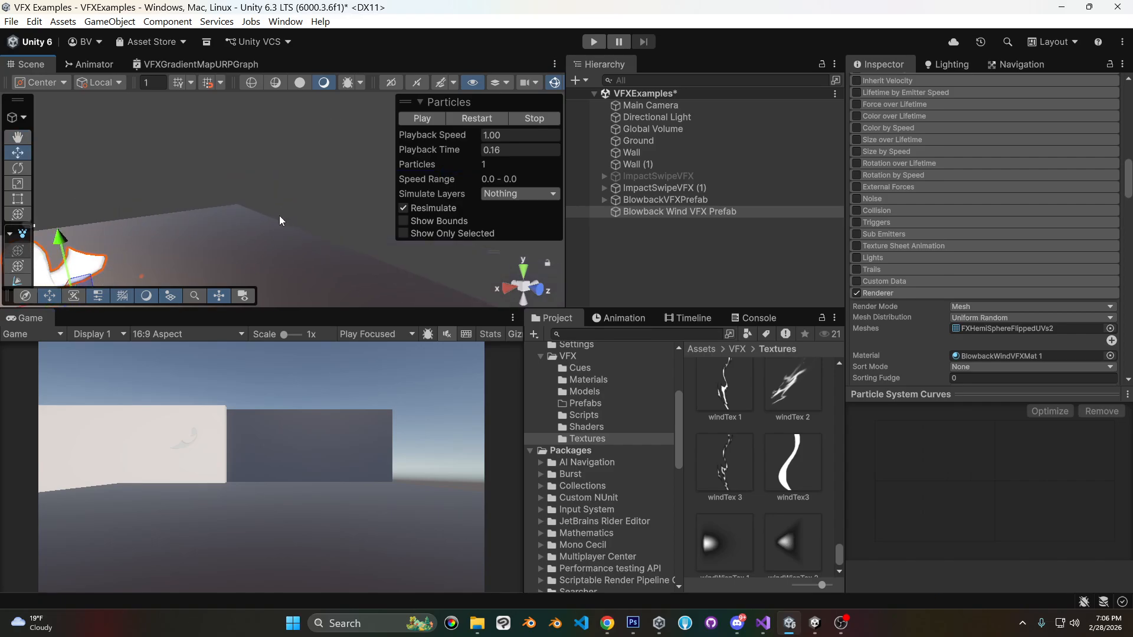
{"action": "middle_click_drag", "start_coordinate": [320, 246], "coordinate": [207, 230]}
{"action": "right_click_drag", "start_coordinate": [206, 229], "coordinate": [178, 190]}
{"action": "left_click_drag", "start_coordinate": [179, 189], "coordinate": [404, 220], "text": "alt"}
{"action": "right_click_drag", "start_coordinate": [199, 261], "coordinate": [293, 232]}
{"action": "scroll", "coordinate": [260, 242], "scroll_direction": "down", "scroll_amount": 3}
{"action": "left_click_drag", "start_coordinate": [207, 258], "coordinate": [329, 220], "text": "alt"}
{"action": "middle_click_drag", "start_coordinate": [329, 220], "coordinate": [445, 173]}
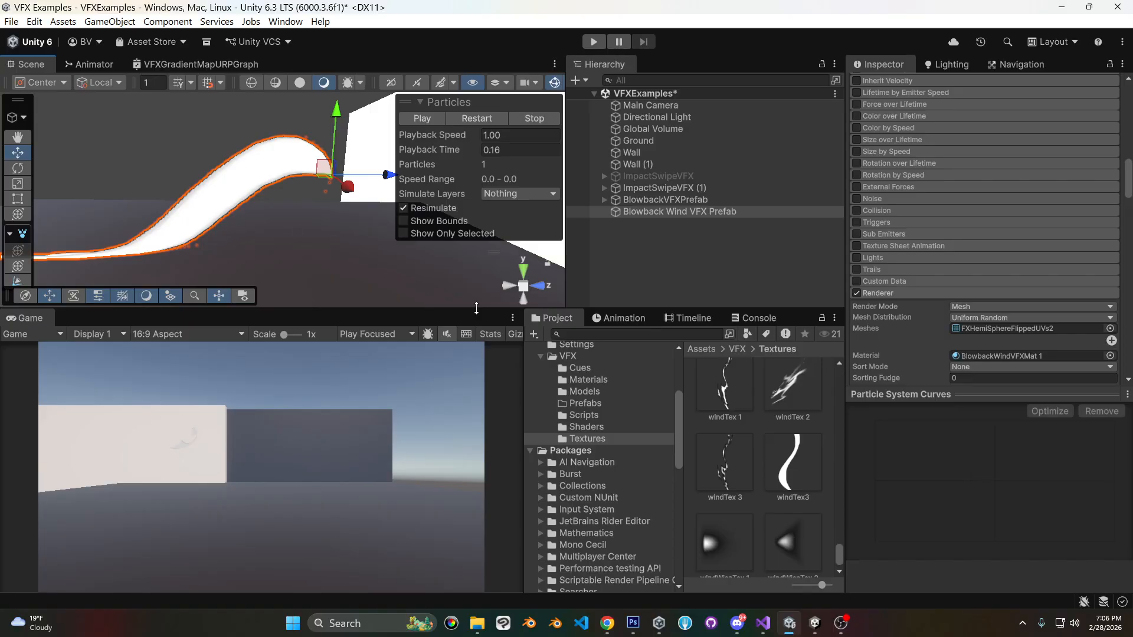
{"action": "left_click", "coordinate": [633, 623]}
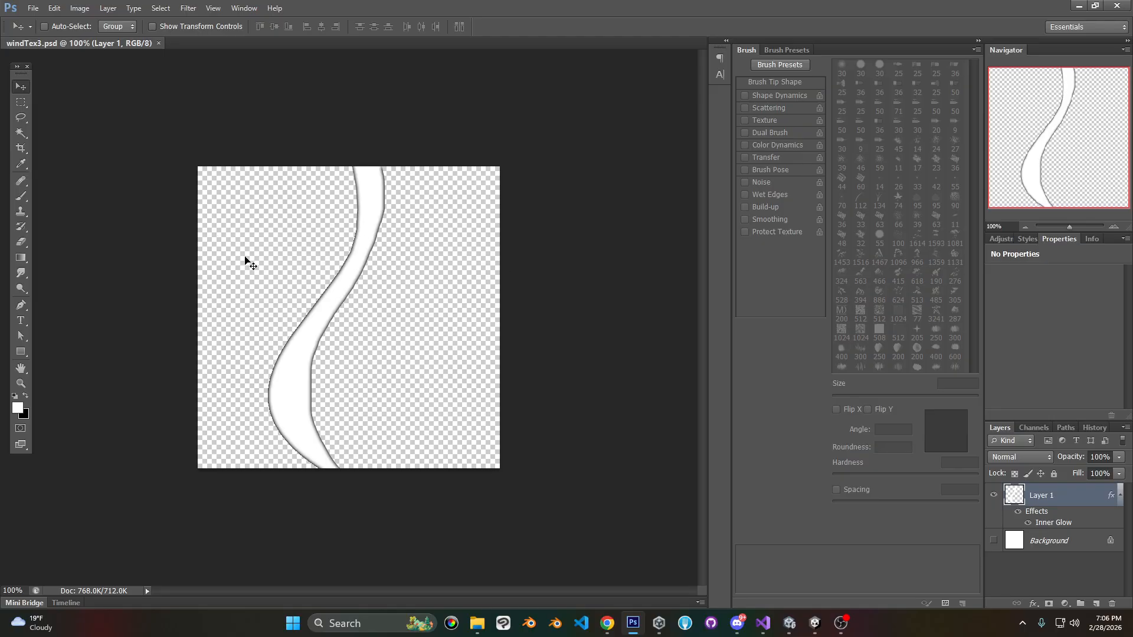
{"action": "left_click", "coordinate": [781, 625]}
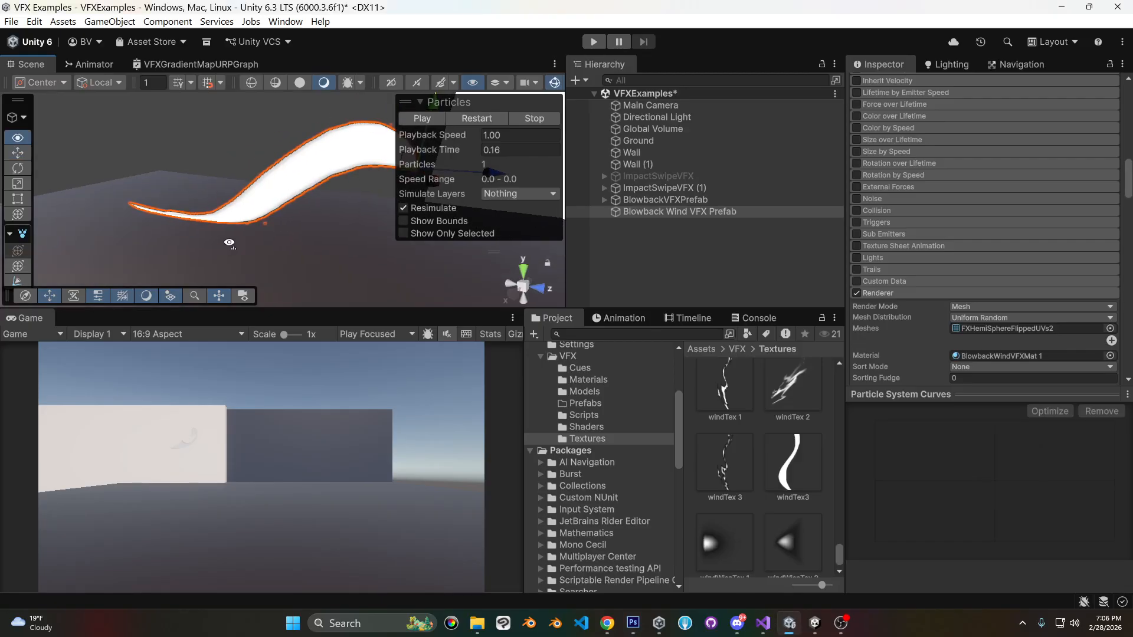
{"action": "middle_click_drag", "start_coordinate": [205, 212], "coordinate": [169, 211]}
Set the wind material's MainTex tiling X to 1.84 and lower its Y offset while checking the stripe on the mesh.
{"action": "scroll", "coordinate": [896, 197], "scroll_direction": "down", "scroll_amount": 10}
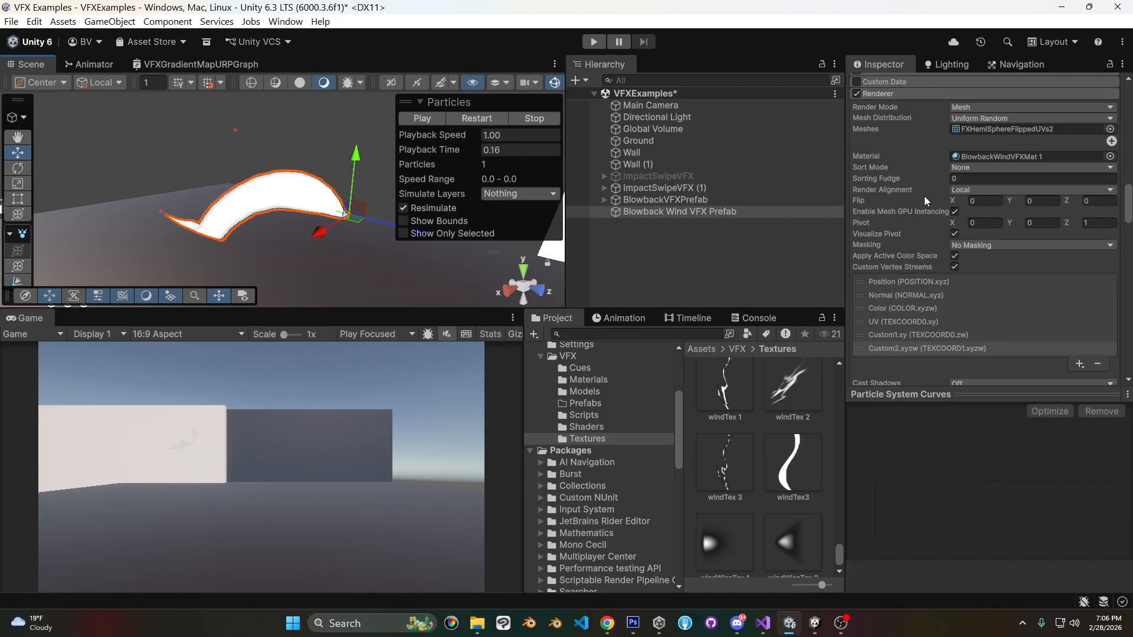
{"action": "left_click_drag", "start_coordinate": [978, 324], "coordinate": [995, 323]}
{"action": "right_click_drag", "start_coordinate": [273, 177], "coordinate": [242, 206]}
{"action": "middle_click_drag", "start_coordinate": [242, 205], "coordinate": [209, 277]}
{"action": "right_click_drag", "start_coordinate": [266, 170], "coordinate": [306, 175]}
{"action": "middle_click_drag", "start_coordinate": [306, 174], "coordinate": [345, 157]}
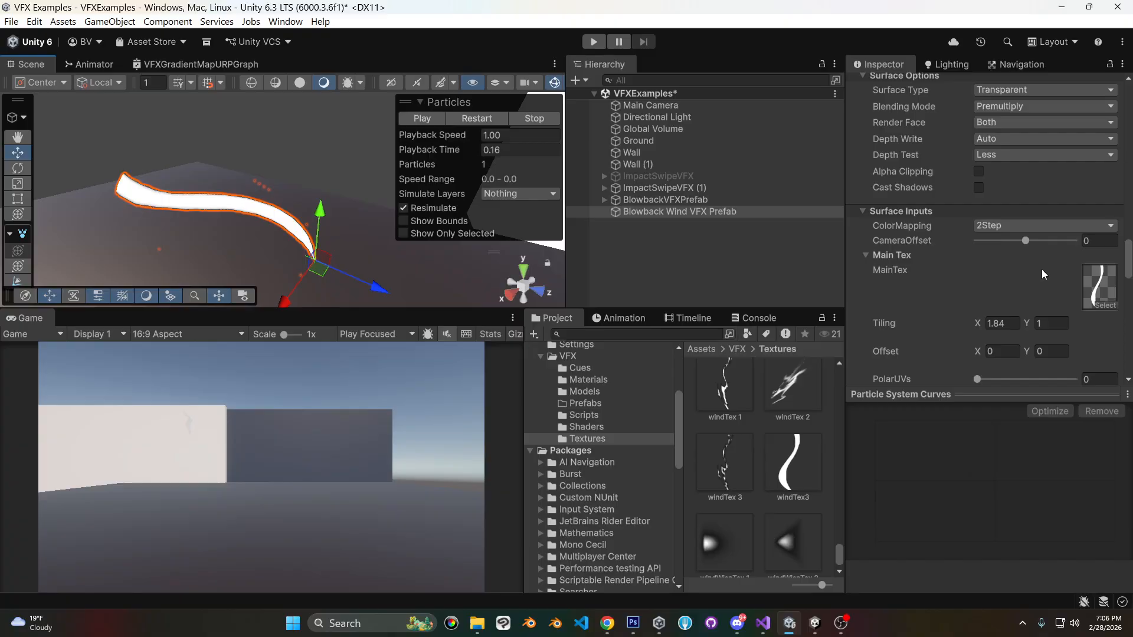
{"action": "left_click_drag", "start_coordinate": [1028, 348], "coordinate": [937, 363]}
In Photoshop, move the curved stripe down about half the canvas and place a duplicate of it above.
{"action": "left_click", "coordinate": [633, 623]}
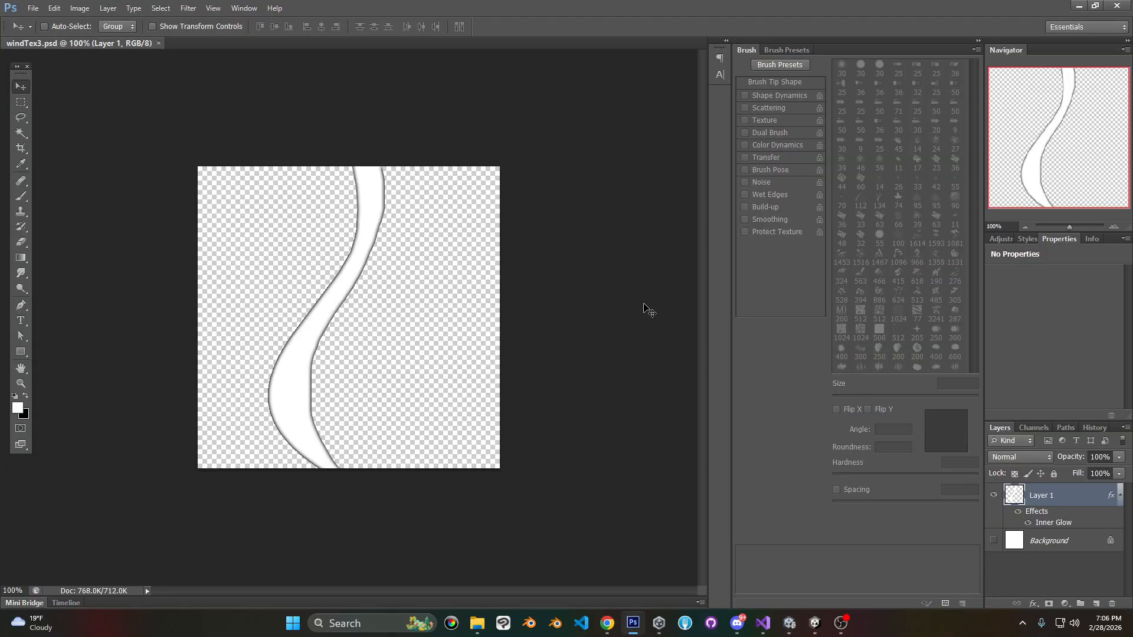
{"action": "left_click", "coordinate": [23, 85]}
{"action": "left_click_drag", "start_coordinate": [372, 204], "coordinate": [366, 372]}
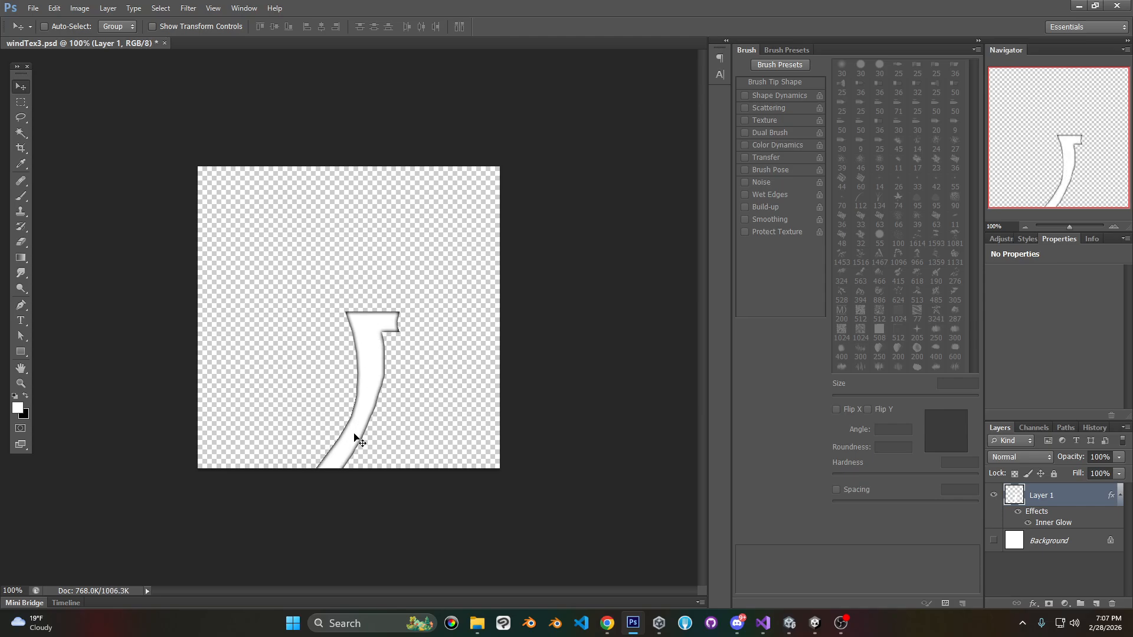
{"action": "mouse_move", "coordinate": [353, 451]}
{"action": "left_mouse_down", "text": "alt+shift"}
{"action": "mouse_move", "coordinate": [387, 105]}
{"action": "mouse_move", "coordinate": [393, 149]}
{"action": "left_mouse_up", "text": "alt+shift"}
Erase the overlapping stubs where the two stripe layers meet, then merge Layer 1 copy into Layer 1.
{"action": "left_click", "coordinate": [20, 242]}
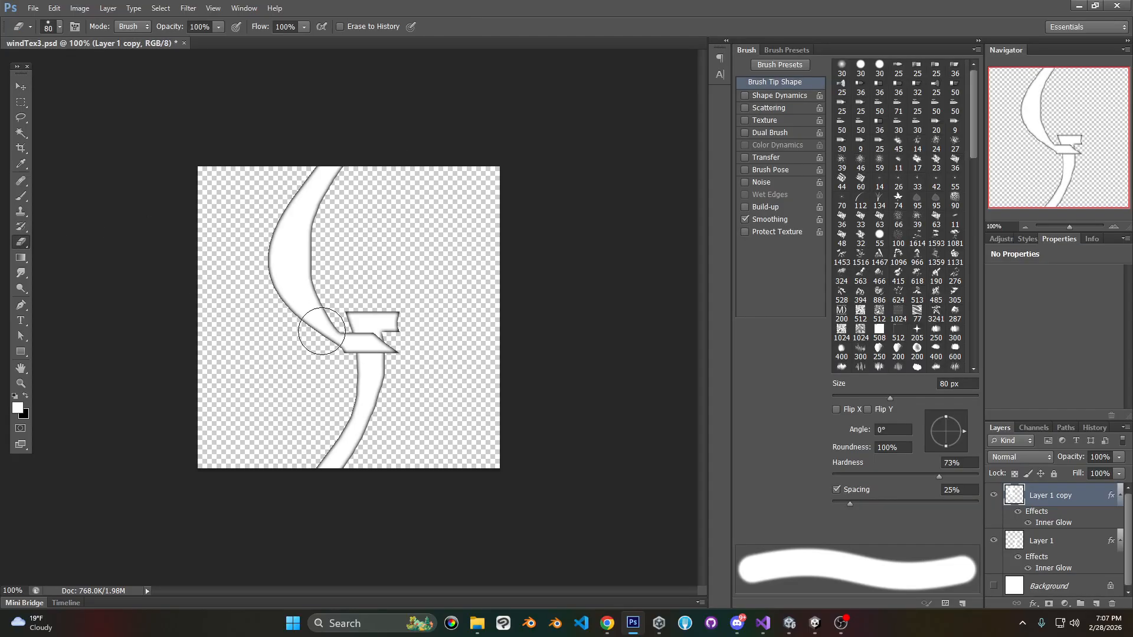
{"action": "left_click_drag", "start_coordinate": [365, 342], "coordinate": [384, 348]}
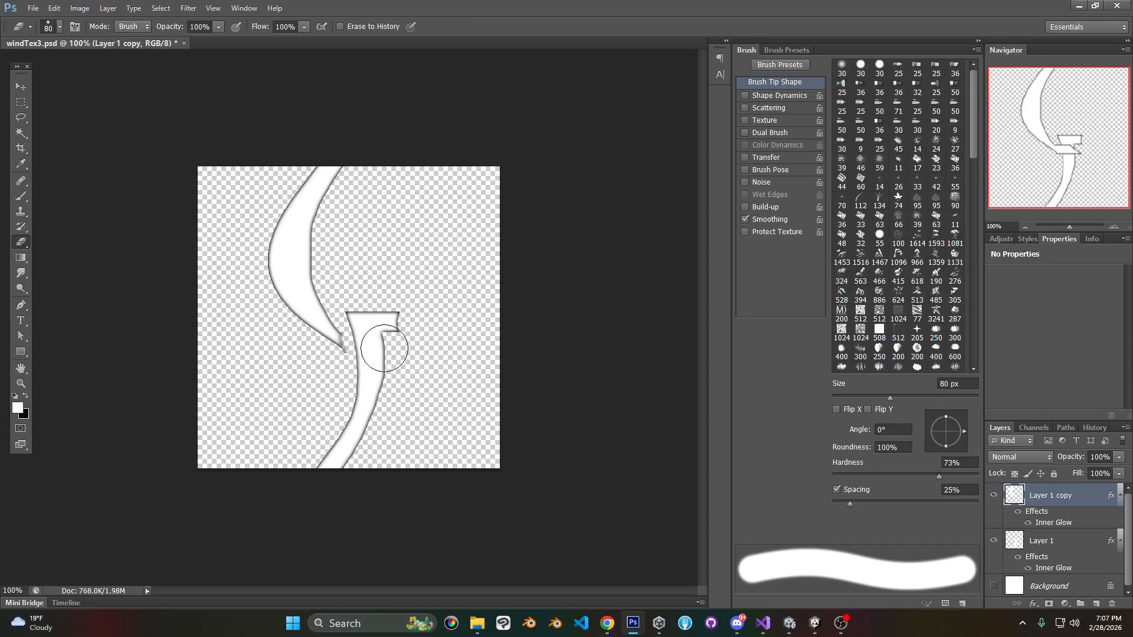
{"action": "left_click", "coordinate": [1047, 541]}
{"action": "left_click_drag", "start_coordinate": [372, 298], "coordinate": [384, 309]}
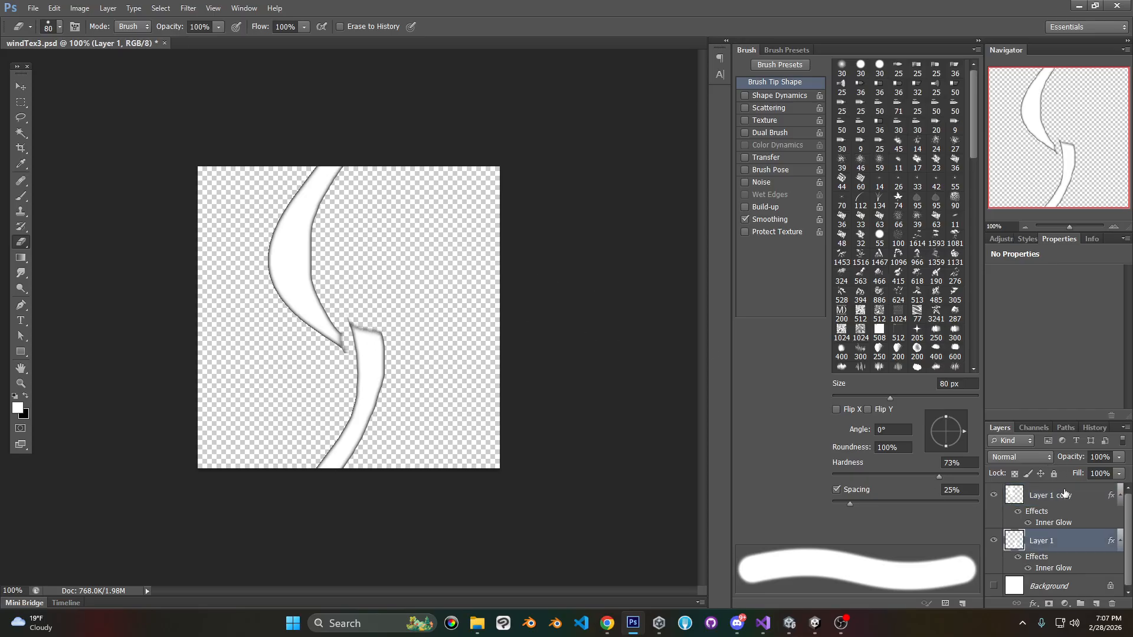
{"action": "left_click", "coordinate": [1019, 512]}
{"action": "left_click", "coordinate": [1050, 495]}
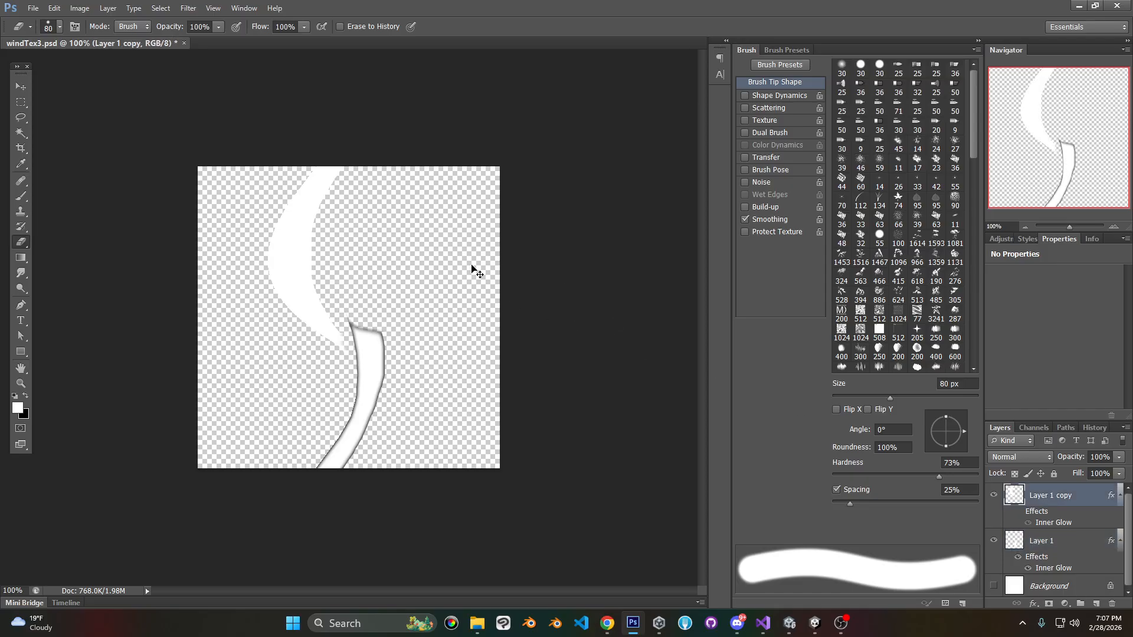
{"action": "key", "text": "ctrl+e"}
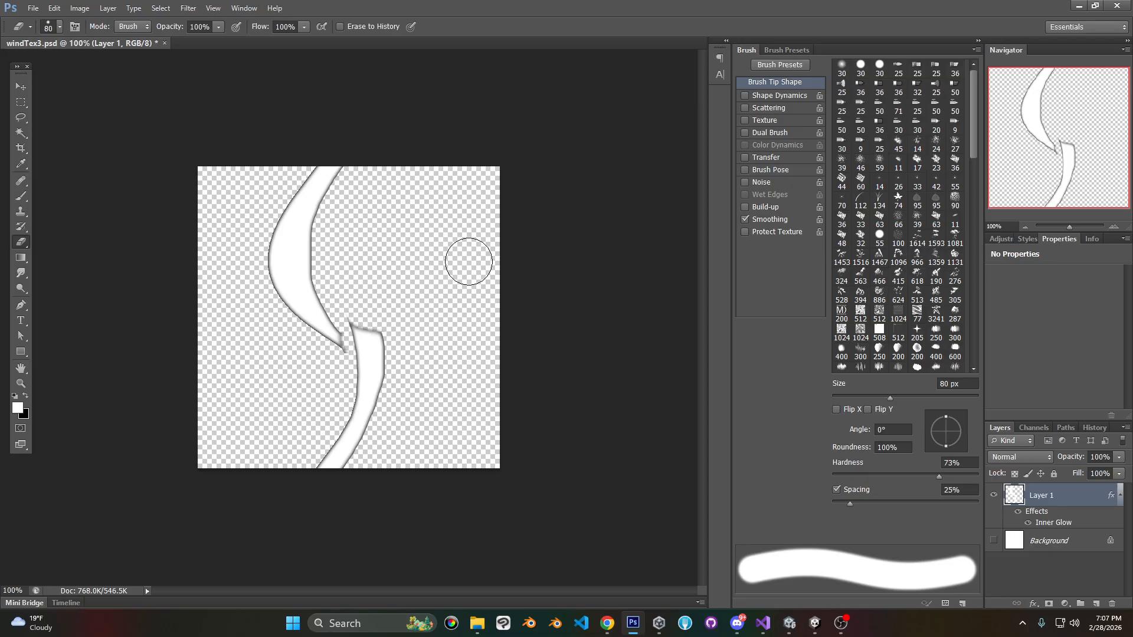
Paint white wispy strokes with a 20 px brush to join the two stripe halves at the middle of the canvas.
{"action": "left_click", "coordinate": [21, 196]}
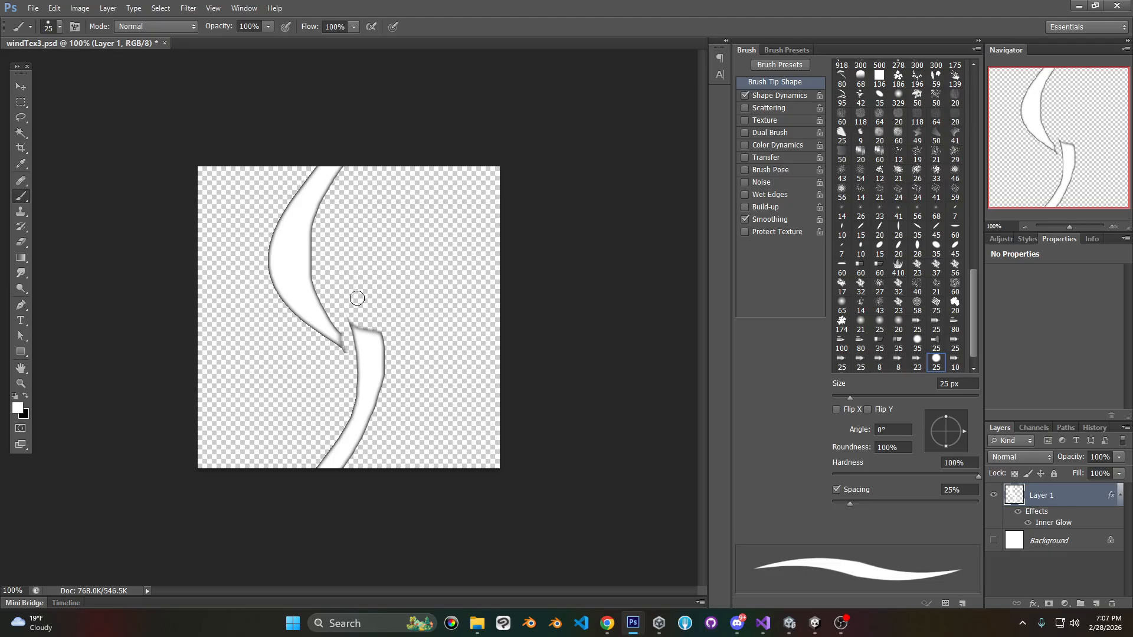
{"action": "key", "text": "bracketleft"}
{"action": "mouse_move", "coordinate": [356, 333]}
{"action": "left_mouse_down"}
{"action": "mouse_move", "coordinate": [346, 301]}
{"action": "mouse_move", "coordinate": [358, 311]}
{"action": "mouse_move", "coordinate": [352, 365]}
{"action": "mouse_move", "coordinate": [334, 313]}
{"action": "mouse_move", "coordinate": [341, 289]}
{"action": "mouse_move", "coordinate": [350, 296]}
{"action": "left_mouse_up"}
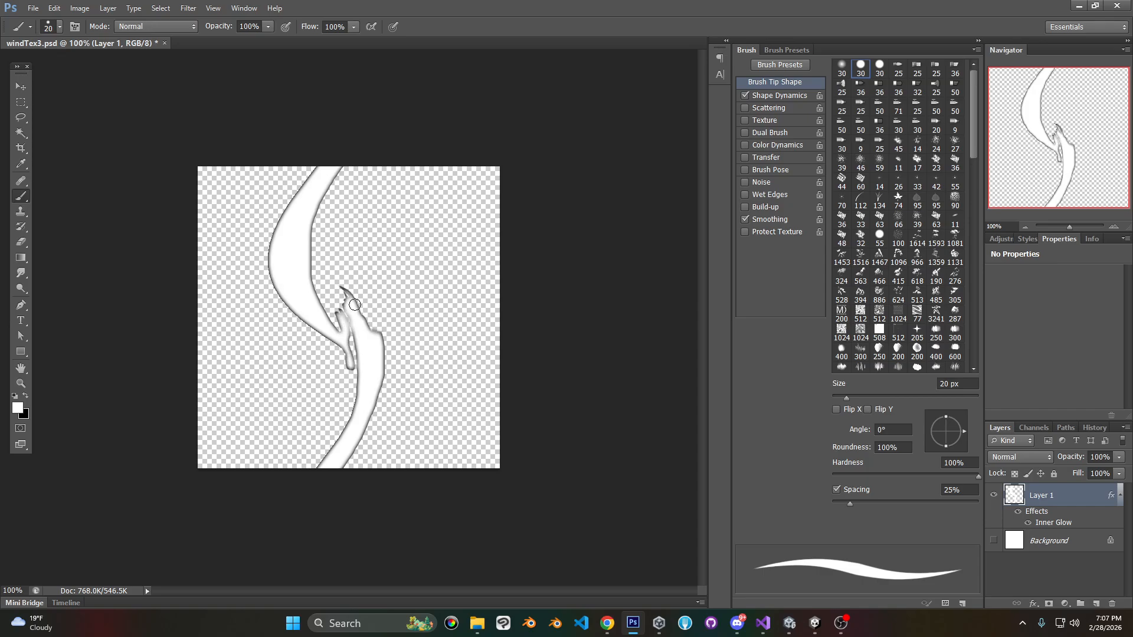
{"action": "left_click_drag", "start_coordinate": [339, 346], "coordinate": [345, 361]}
Carve tapered notches along the stripe's upper curve and middle with a 30 px hard round eraser using Shape Dynamics.
{"action": "key", "text": "e"}
{"action": "right_click", "coordinate": [473, 283]}
{"action": "double_click", "coordinate": [486, 358]}
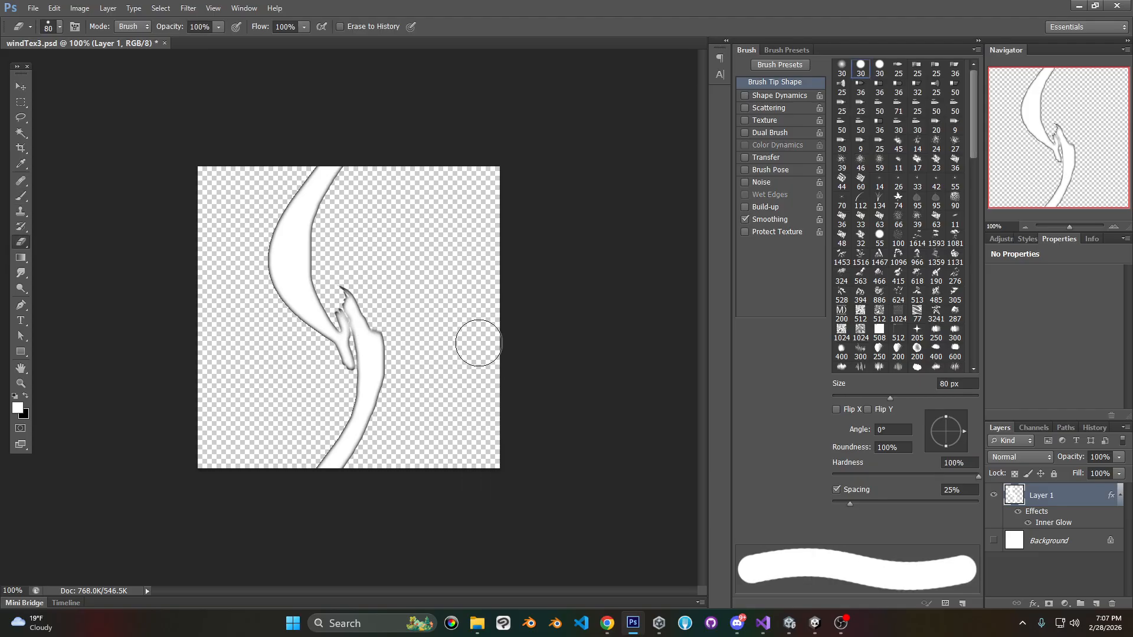
{"action": "key", "text": "bracketleft"}
{"action": "key", "text": "bracketleft"}
{"action": "key", "text": "bracketleft"}
{"action": "key", "text": "bracketleft"}
{"action": "key", "text": "bracketleft"}
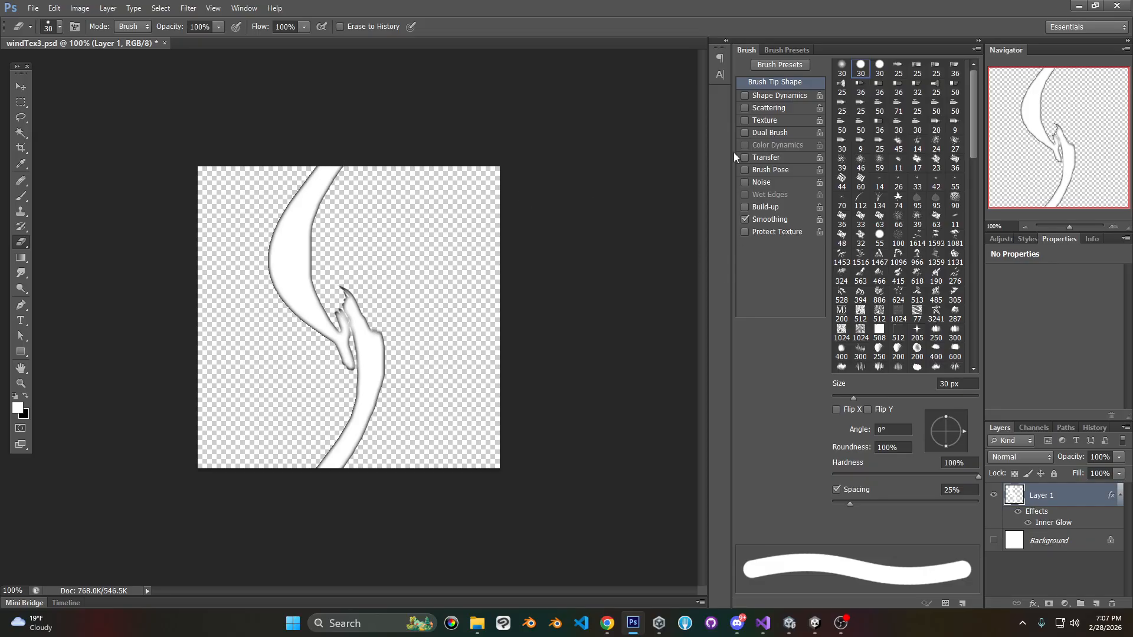
{"action": "left_click", "coordinate": [745, 96]}
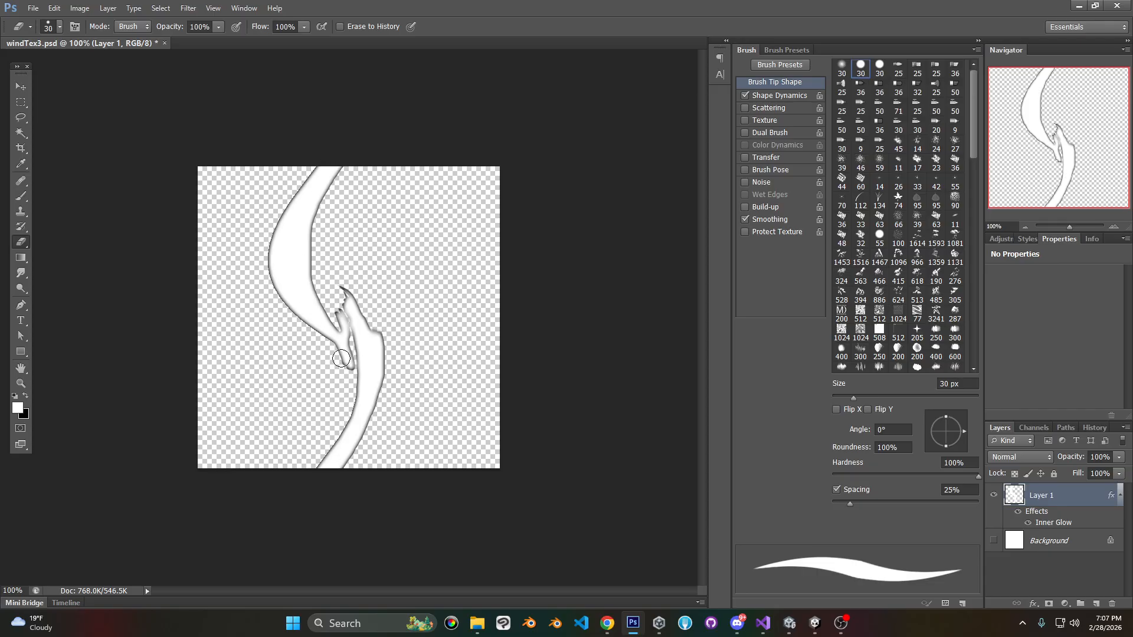
{"action": "mouse_move", "coordinate": [289, 193]}
{"action": "left_mouse_down"}
{"action": "mouse_move", "coordinate": [280, 226]}
{"action": "mouse_move", "coordinate": [312, 206]}
{"action": "left_mouse_up"}
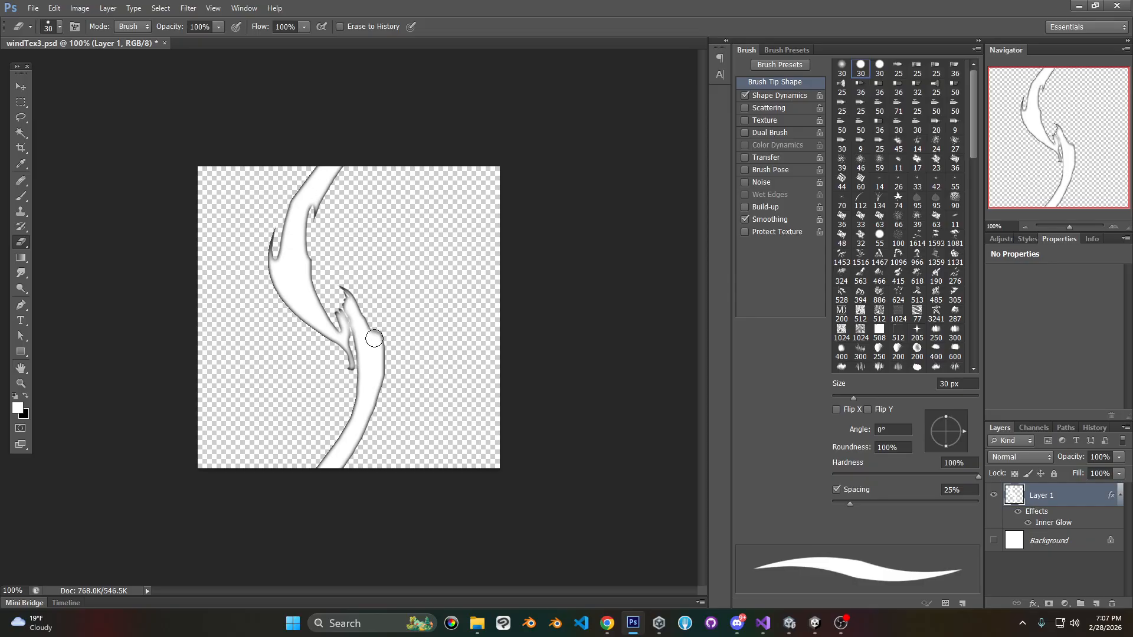
{"action": "mouse_move", "coordinate": [371, 321]}
{"action": "left_mouse_down"}
{"action": "mouse_move", "coordinate": [370, 341]}
{"action": "mouse_move", "coordinate": [314, 324]}
{"action": "left_mouse_up"}
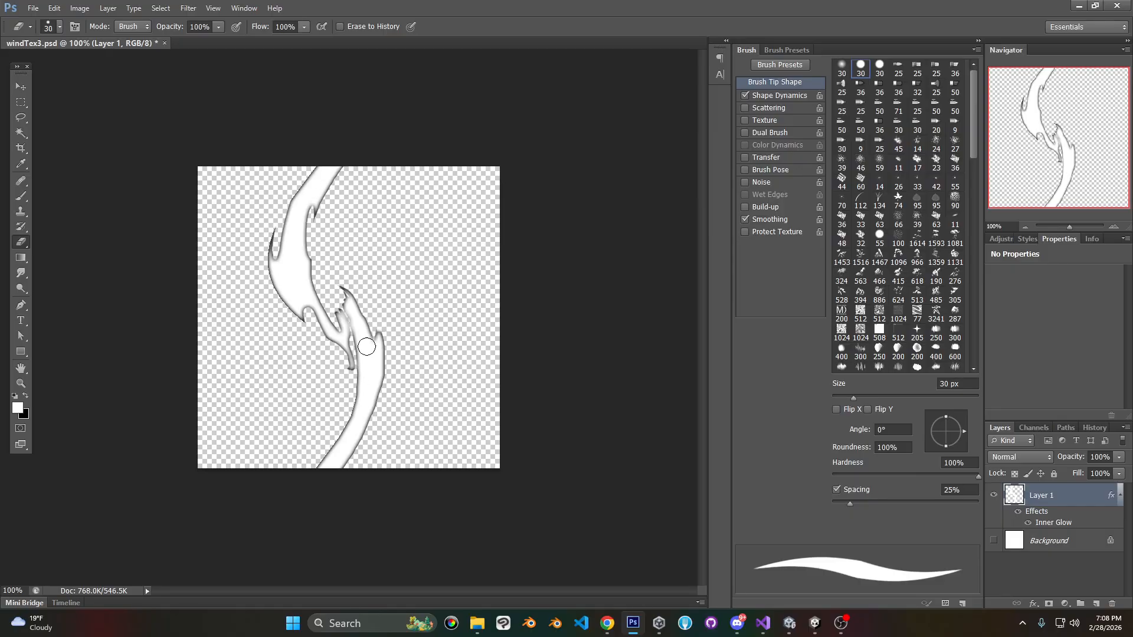
Erase a long thin gap along the inside of the lower stripe's right edge, redoing the first attempt.
{"action": "left_click_drag", "start_coordinate": [372, 316], "coordinate": [371, 418]}
{"action": "key", "text": "ctrl+alt+z"}
{"action": "left_click_drag", "start_coordinate": [367, 322], "coordinate": [347, 429]}
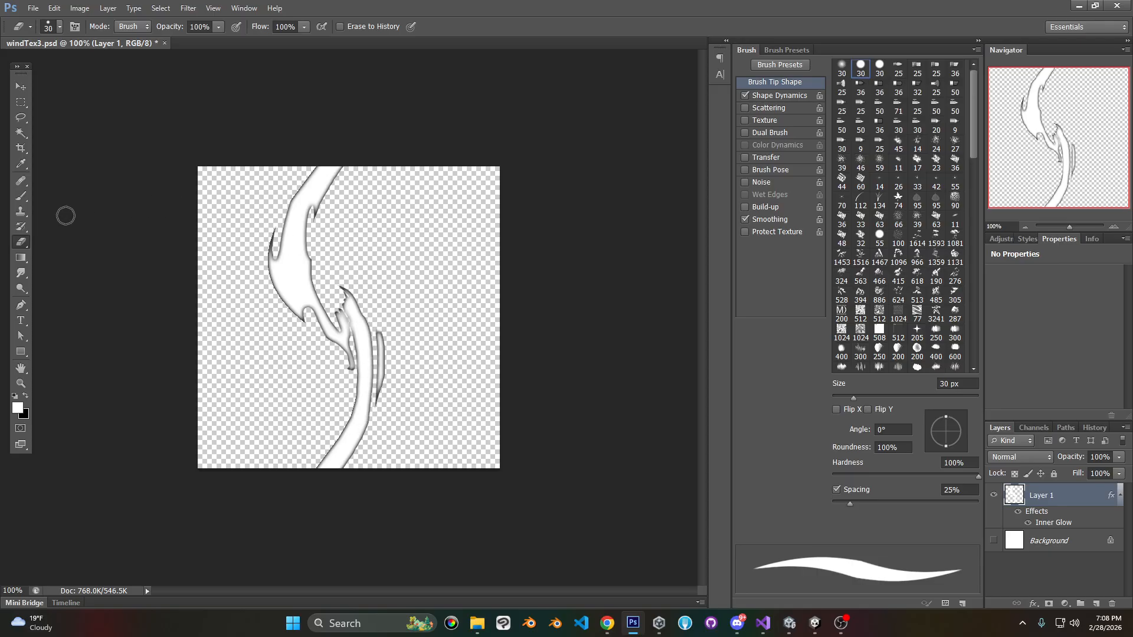
Paint a detached white wisp to the right of the lower stripe and sharpen its tip with the eraser.
{"action": "left_click", "coordinate": [21, 196]}
{"action": "mouse_move", "coordinate": [390, 321]}
{"action": "left_mouse_down"}
{"action": "mouse_move", "coordinate": [394, 373]}
{"action": "mouse_move", "coordinate": [397, 288]}
{"action": "left_mouse_up"}
{"action": "left_click_drag", "start_coordinate": [403, 349], "coordinate": [395, 285]}
{"action": "left_click", "coordinate": [21, 242]}
{"action": "left_click_drag", "start_coordinate": [386, 281], "coordinate": [390, 293]}
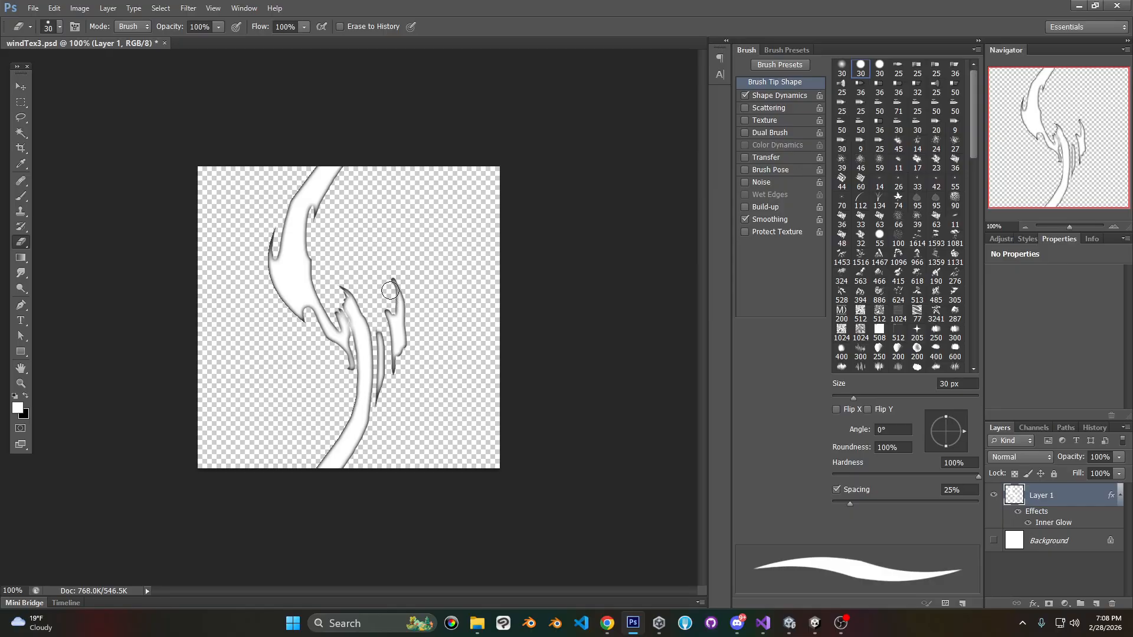
Erase a notch in the detached wisp and a thin gap near the lower stripe's bottom end, keeping windTex3.psd saved.
{"action": "left_click_drag", "start_coordinate": [398, 365], "coordinate": [400, 328]}
{"action": "key", "text": "ctrl+s"}
{"action": "mouse_move", "coordinate": [343, 423]}
{"action": "left_mouse_down"}
{"action": "mouse_move", "coordinate": [336, 445]}
{"action": "mouse_move", "coordinate": [357, 417]}
{"action": "mouse_move", "coordinate": [334, 453]}
{"action": "mouse_move", "coordinate": [353, 418]}
{"action": "left_mouse_up"}
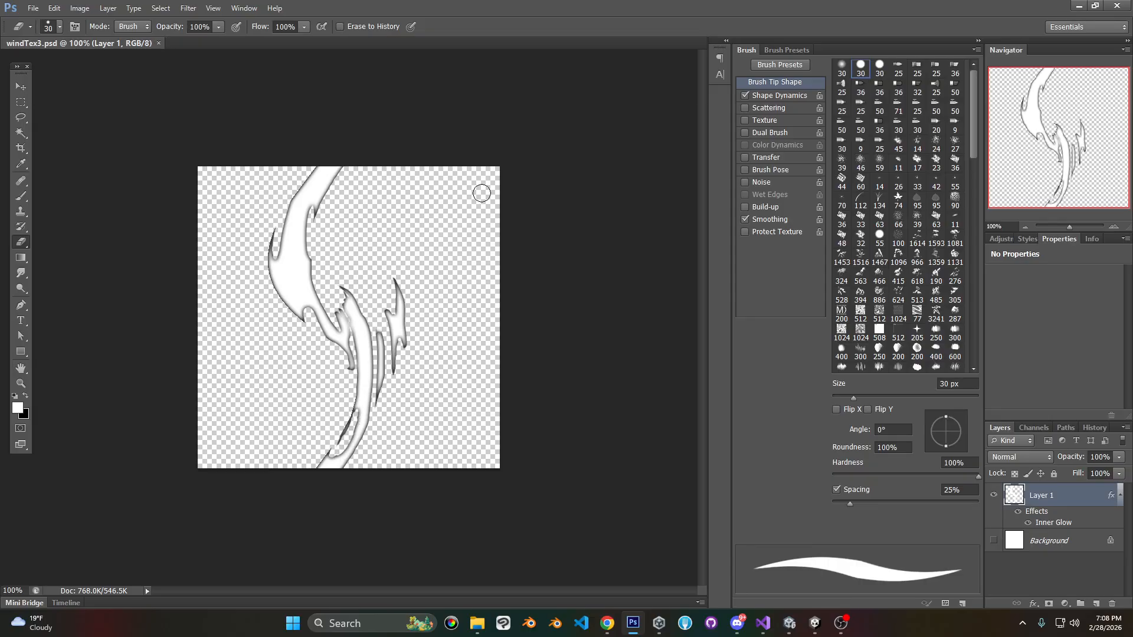
Switch to Unity and preview the updated texture on the wind particle, scrubbing playback time to 0.17 and MainTex Offset Y to -5.28.
{"action": "left_click", "coordinate": [791, 622]}
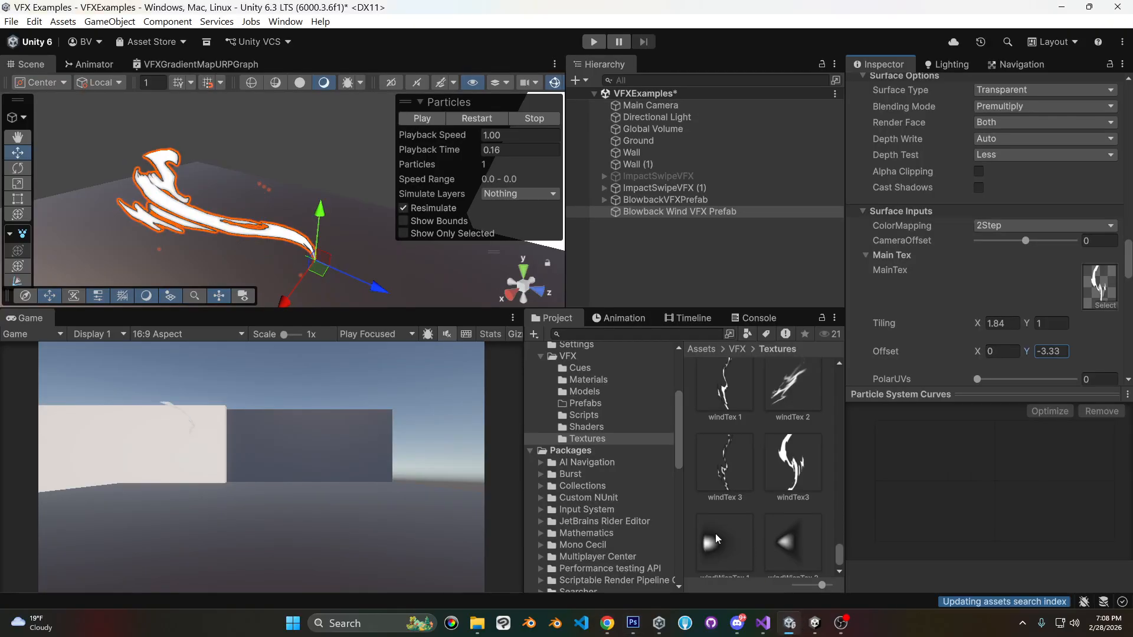
{"action": "left_click_drag", "start_coordinate": [436, 149], "coordinate": [453, 149]}
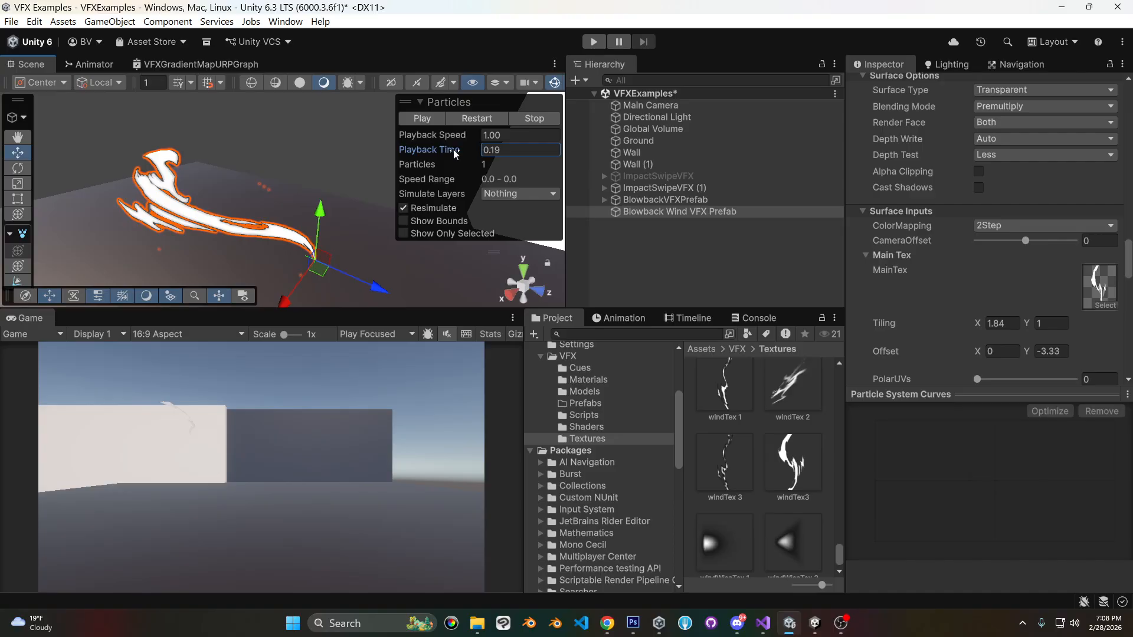
{"action": "left_click", "coordinate": [1032, 351]}
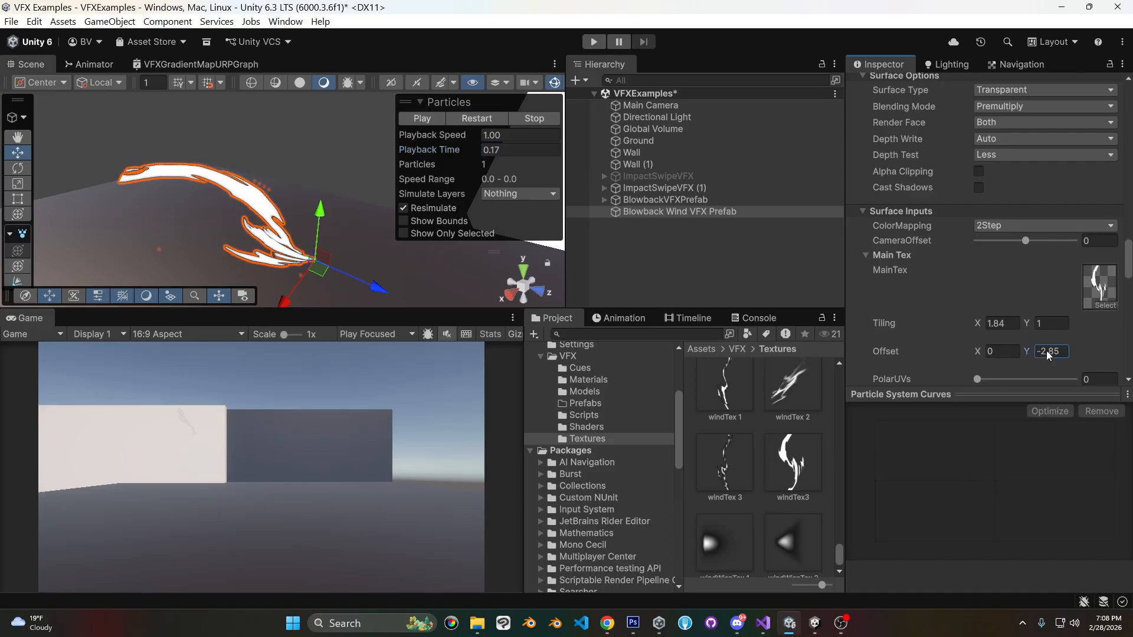
{"action": "left_click_drag", "start_coordinate": [1032, 349], "coordinate": [979, 354]}
{"action": "left_click_drag", "start_coordinate": [175, 205], "coordinate": [305, 278], "text": "alt"}
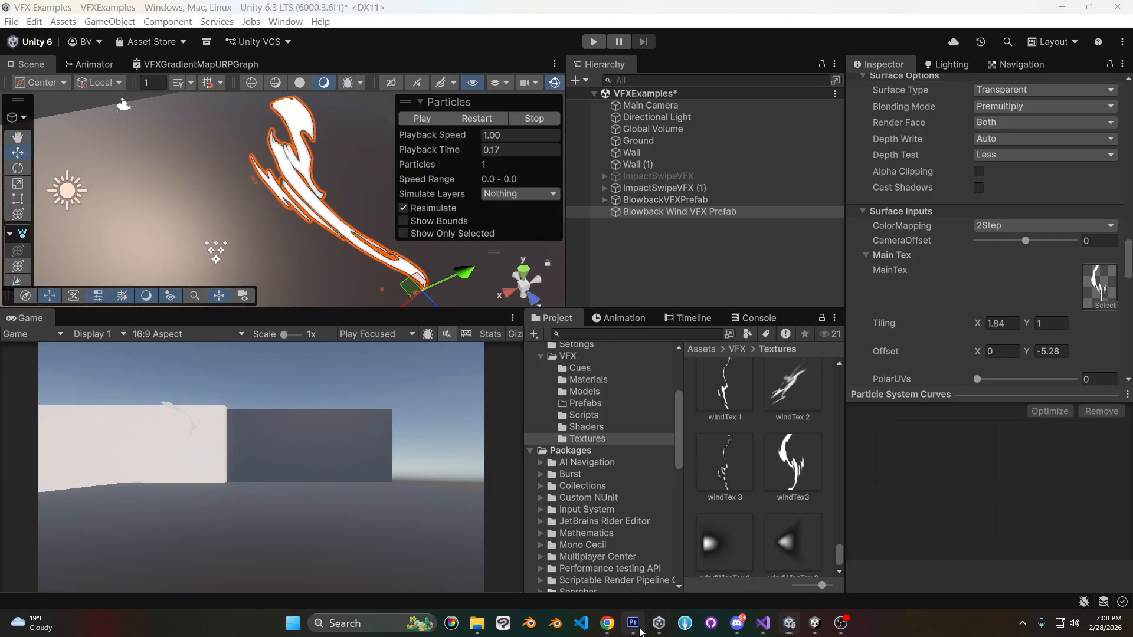
In Photoshop, lasso the detached wisps, move them beside the stripe's bottom end, scale them to 55.36% by 72.36% and rotate them 12.68°.
{"action": "left_click", "coordinate": [632, 623]}
{"action": "left_click", "coordinate": [22, 117]}
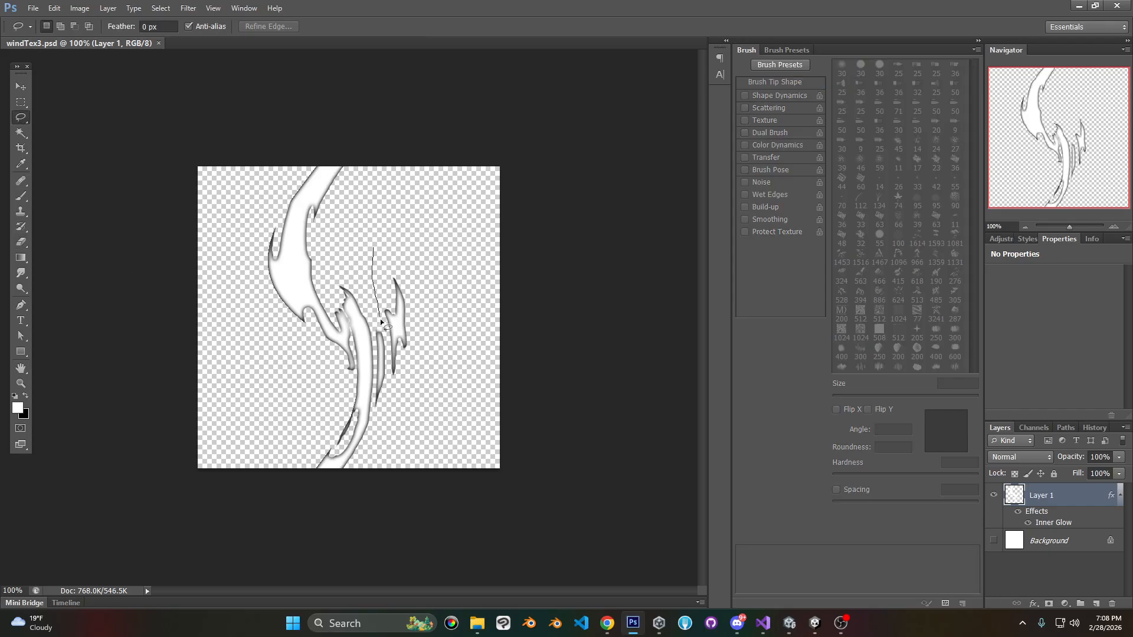
{"action": "left_click_drag", "start_coordinate": [407, 253], "coordinate": [402, 250]}
{"action": "left_click", "coordinate": [373, 246]}
{"action": "left_click_drag", "start_coordinate": [412, 254], "coordinate": [411, 254]}
{"action": "mouse_move", "coordinate": [400, 323]}
{"action": "left_mouse_down", "text": "ctrl"}
{"action": "mouse_move", "coordinate": [401, 389]}
{"action": "mouse_move", "coordinate": [434, 313]}
{"action": "mouse_move", "coordinate": [398, 356]}
{"action": "mouse_move", "coordinate": [385, 395]}
{"action": "mouse_move", "coordinate": [418, 371]}
{"action": "left_mouse_up", "text": "ctrl"}
{"action": "key", "text": "ctrl+t"}
{"action": "left_click", "coordinate": [21, 87]}
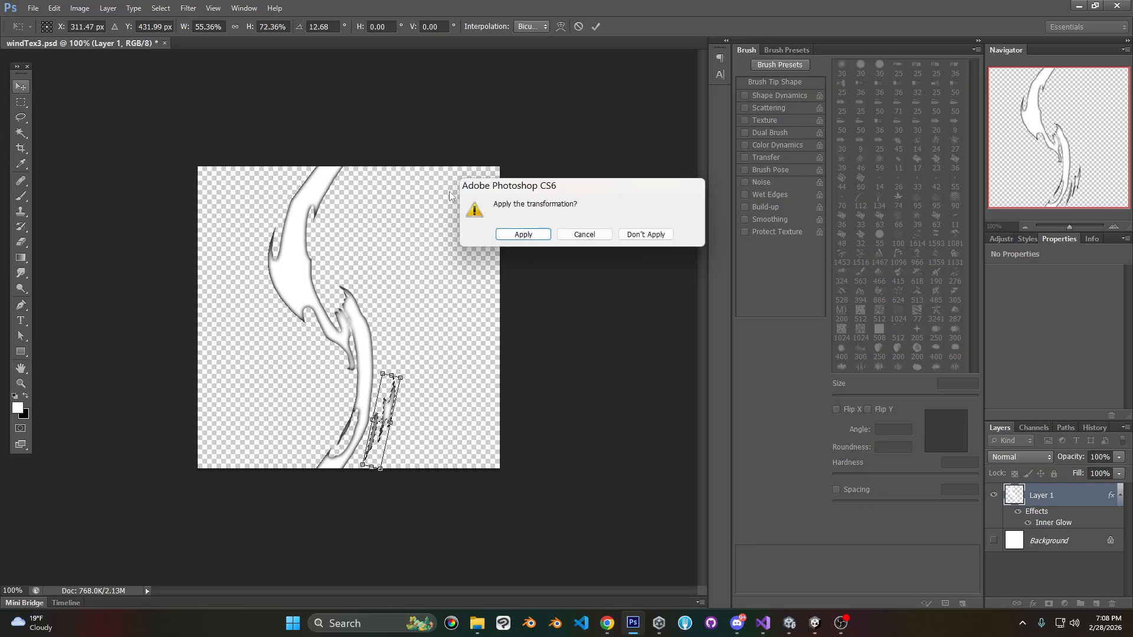
{"action": "left_click", "coordinate": [523, 235]}
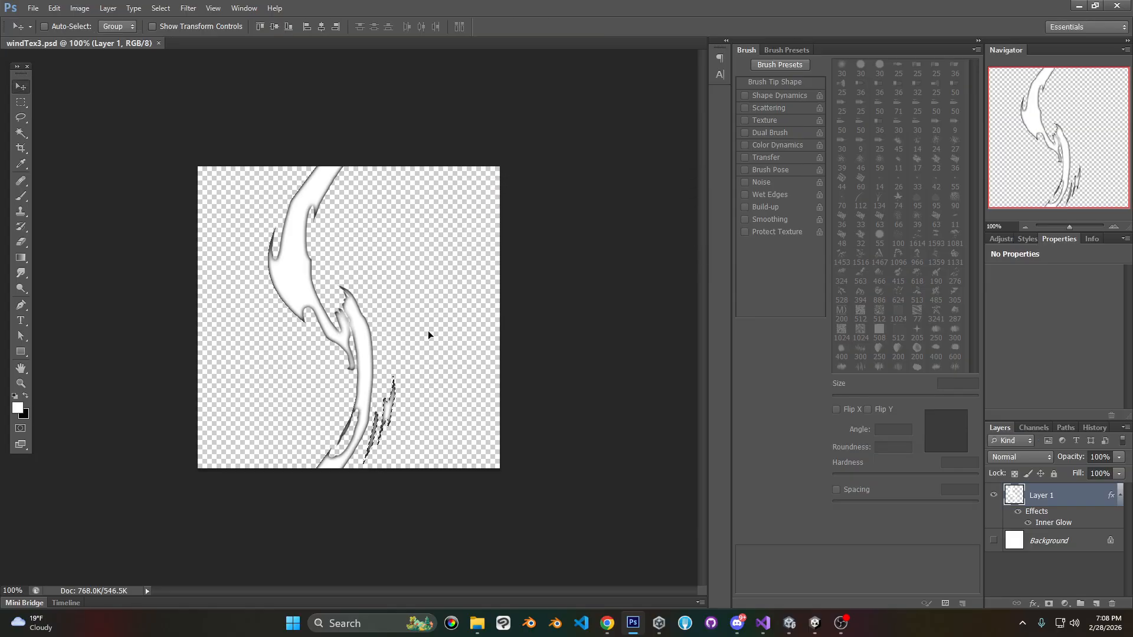
Return to the VFX Examples project in Unity and preview the wisps with playback time 0.26 and MainTex Offset Y -8.39.
{"action": "left_click", "coordinate": [814, 624]}
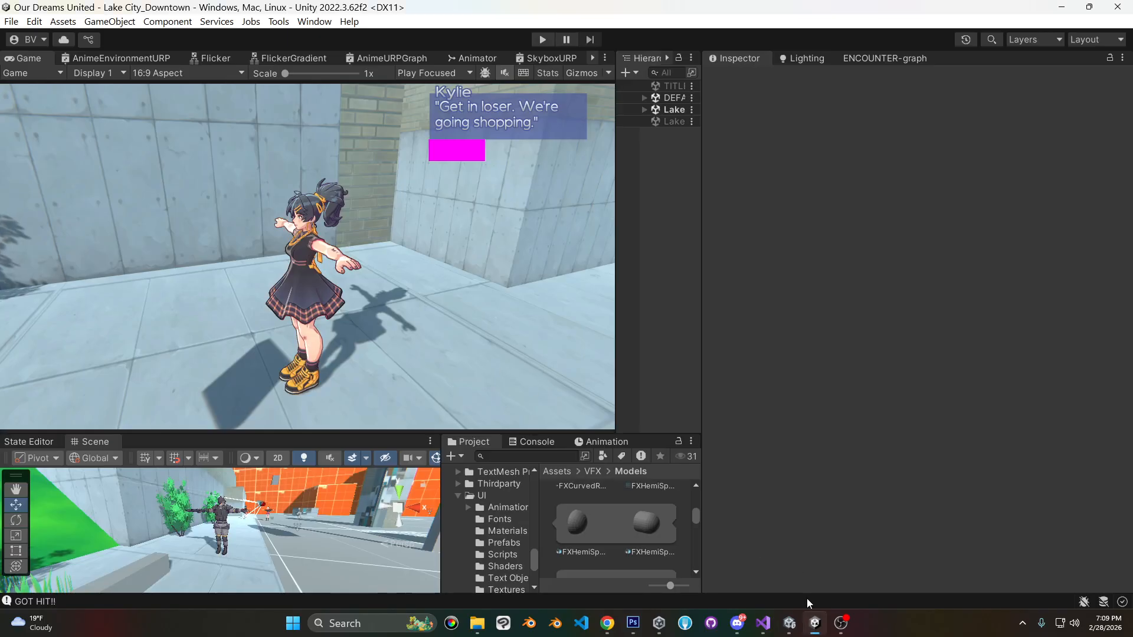
{"action": "left_click", "coordinate": [790, 623]}
{"action": "left_click_drag", "start_coordinate": [433, 151], "coordinate": [458, 150]}
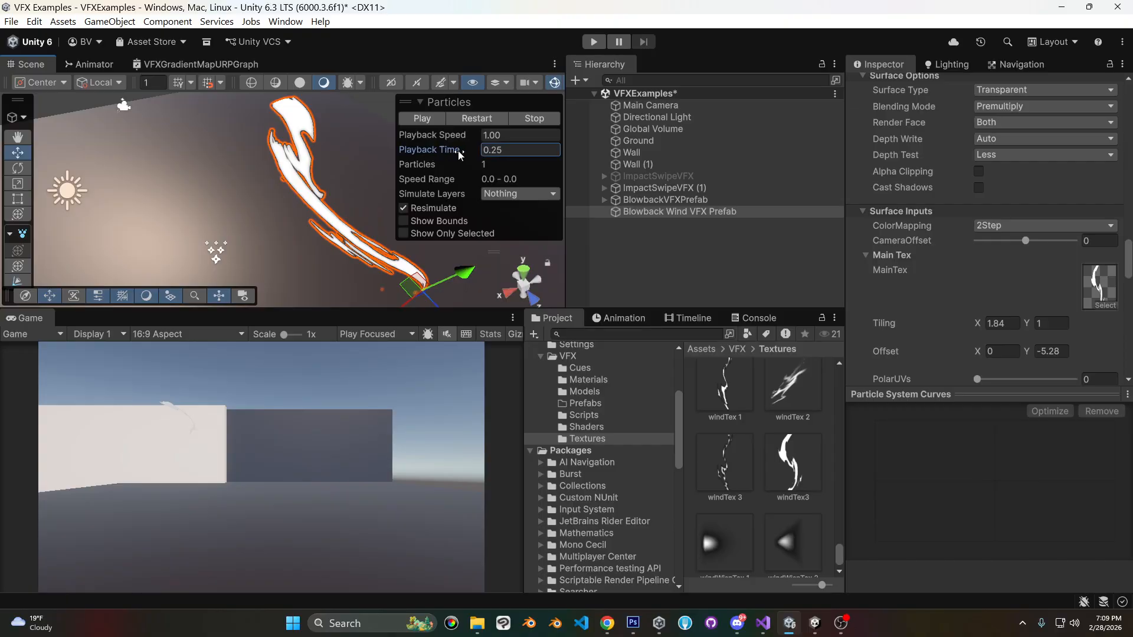
{"action": "left_click_drag", "start_coordinate": [1024, 352], "coordinate": [938, 343]}
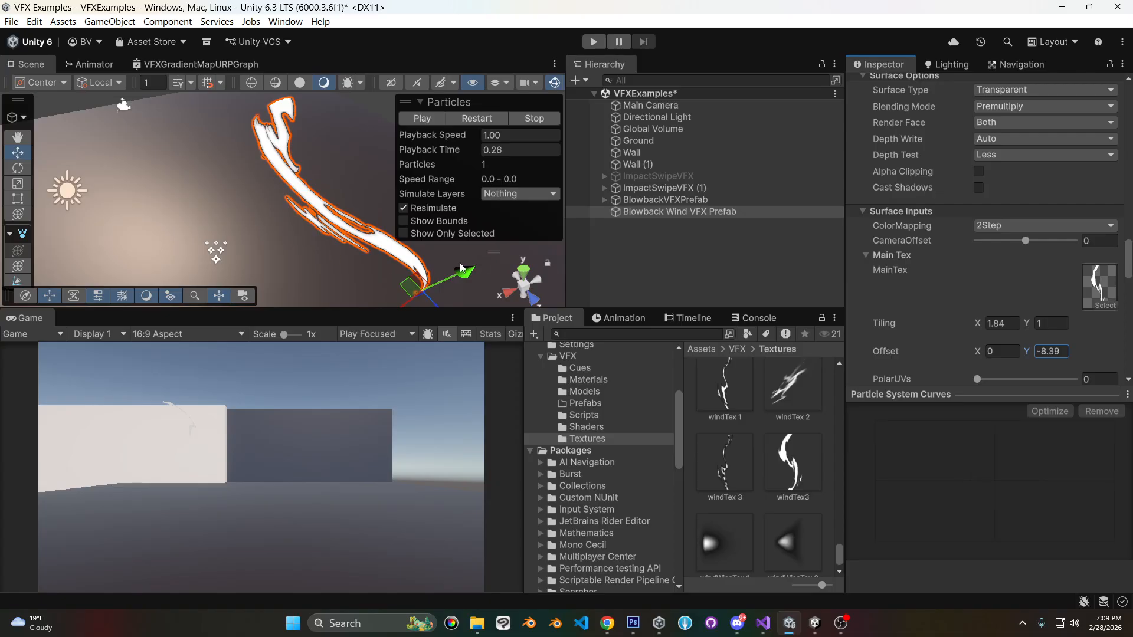
Move the Blowback Wind VFX Prefab in front of the dark wall as seen in the game view, and rotate it about one axis.
{"action": "scroll", "coordinate": [306, 210], "scroll_direction": "down", "scroll_amount": 10}
{"action": "mouse_move", "coordinate": [243, 205]}
{"action": "right_mouse_down"}
{"action": "mouse_move", "coordinate": [253, 242]}
{"action": "mouse_move", "coordinate": [189, 246]}
{"action": "mouse_move", "coordinate": [246, 185]}
{"action": "right_mouse_up"}
{"action": "middle_click_drag", "start_coordinate": [246, 186], "coordinate": [259, 120]}
{"action": "left_click_drag", "start_coordinate": [283, 205], "coordinate": [334, 208]}
{"action": "right_click_drag", "start_coordinate": [301, 206], "coordinate": [290, 165]}
{"action": "middle_click_drag", "start_coordinate": [290, 165], "coordinate": [291, 137]}
{"action": "left_click_drag", "start_coordinate": [227, 219], "coordinate": [127, 268]}
{"action": "left_click", "coordinate": [18, 169]}
{"action": "left_click_drag", "start_coordinate": [264, 173], "coordinate": [201, 211]}
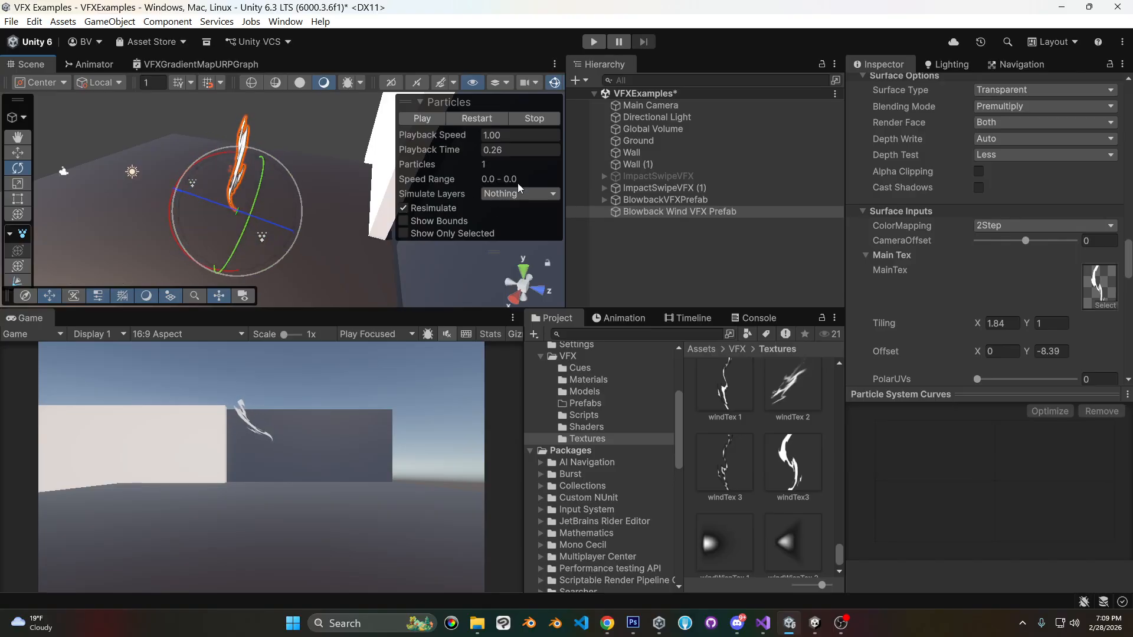
Set the wind material's MainTex Offset Y to -10.57 and check the effect from another angle.
{"action": "mouse_move", "coordinate": [1028, 351]}
{"action": "left_mouse_down"}
{"action": "mouse_move", "coordinate": [1045, 351]}
{"action": "mouse_move", "coordinate": [1011, 350]}
{"action": "left_mouse_up"}
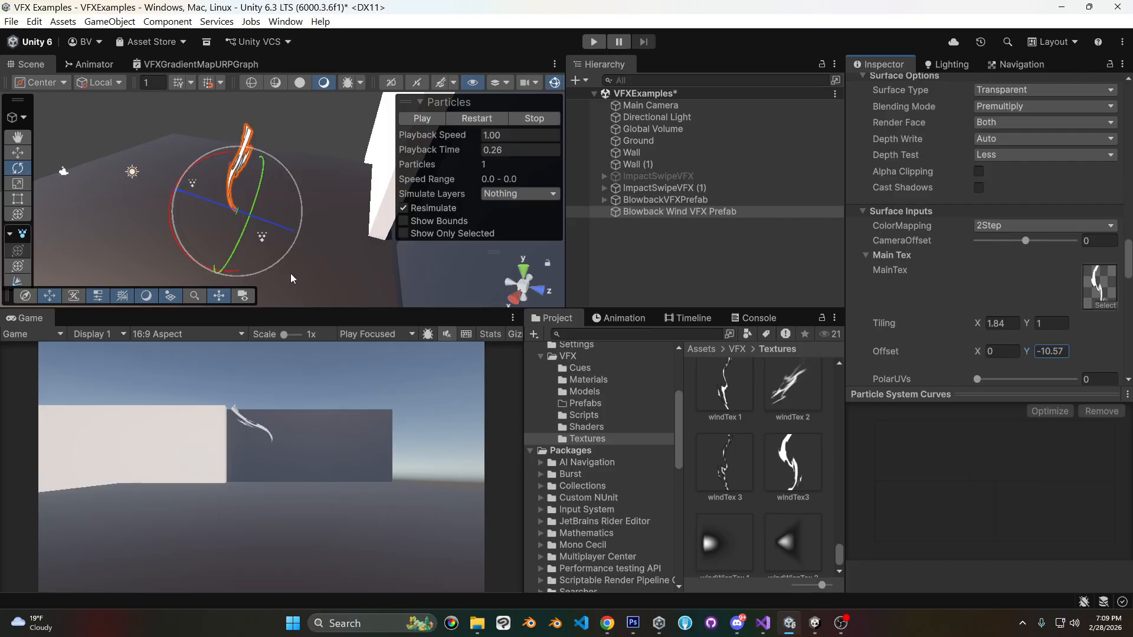
{"action": "right_click_drag", "start_coordinate": [295, 253], "coordinate": [338, 222]}
{"action": "middle_click_drag", "start_coordinate": [338, 222], "coordinate": [381, 164]}
{"action": "scroll", "coordinate": [380, 163], "scroll_direction": "up", "scroll_amount": 2}
Locate the renderer's FXHemiSphereFlippedUVs2 mesh, examine its wireframe around the pole, and compare it with windTex3.psd in Photoshop before returning to Unity.
{"action": "scroll", "coordinate": [1043, 253], "scroll_direction": "up", "scroll_amount": 10}
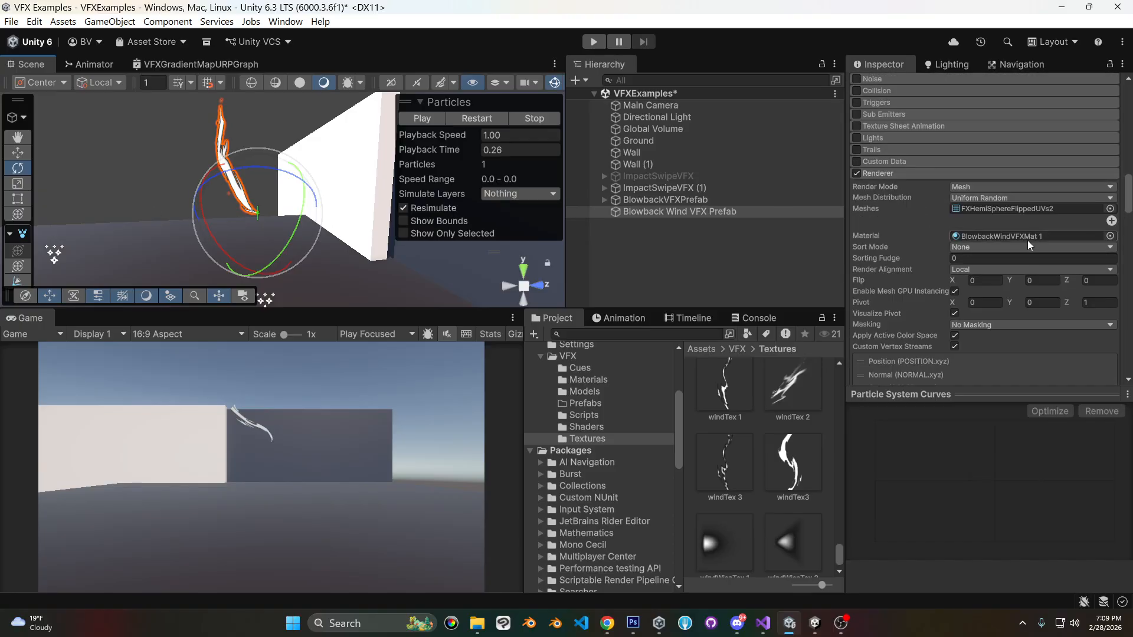
{"action": "left_click", "coordinate": [1024, 213]}
{"action": "left_click", "coordinate": [796, 455]}
{"action": "left_click_drag", "start_coordinate": [1003, 478], "coordinate": [984, 465]}
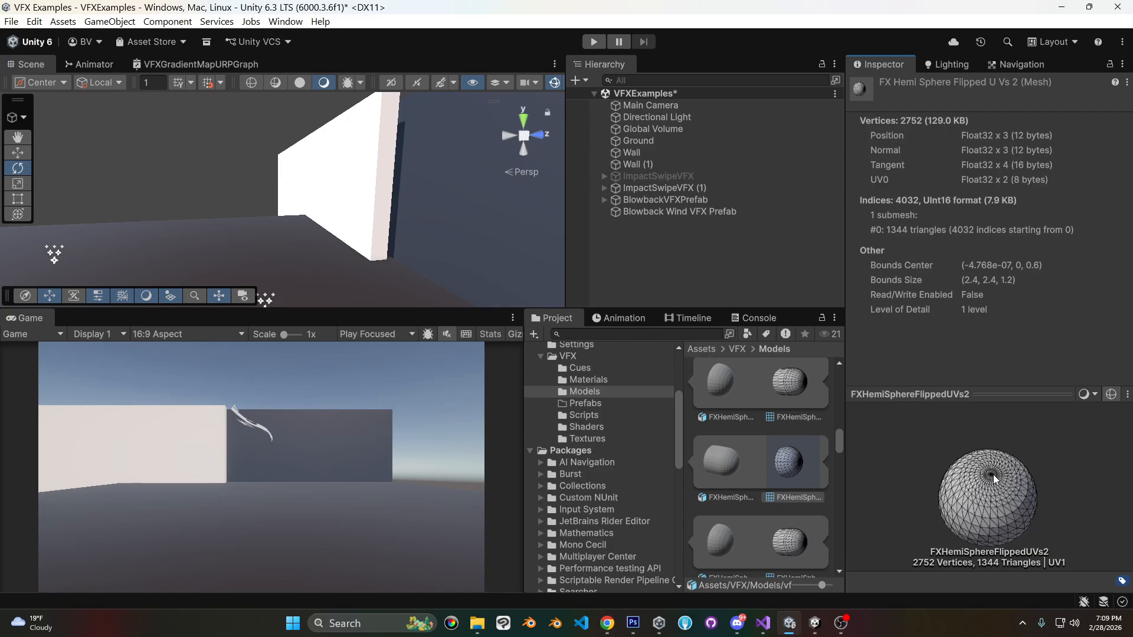
{"action": "left_click_drag", "start_coordinate": [991, 472], "coordinate": [1000, 517]}
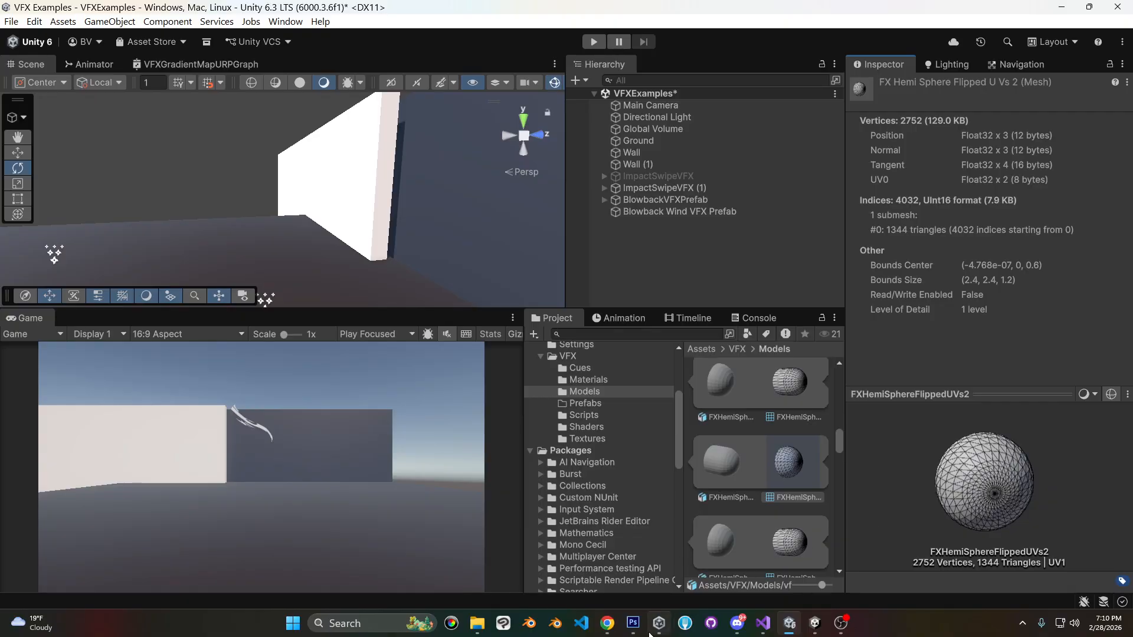
{"action": "left_click", "coordinate": [633, 623]}
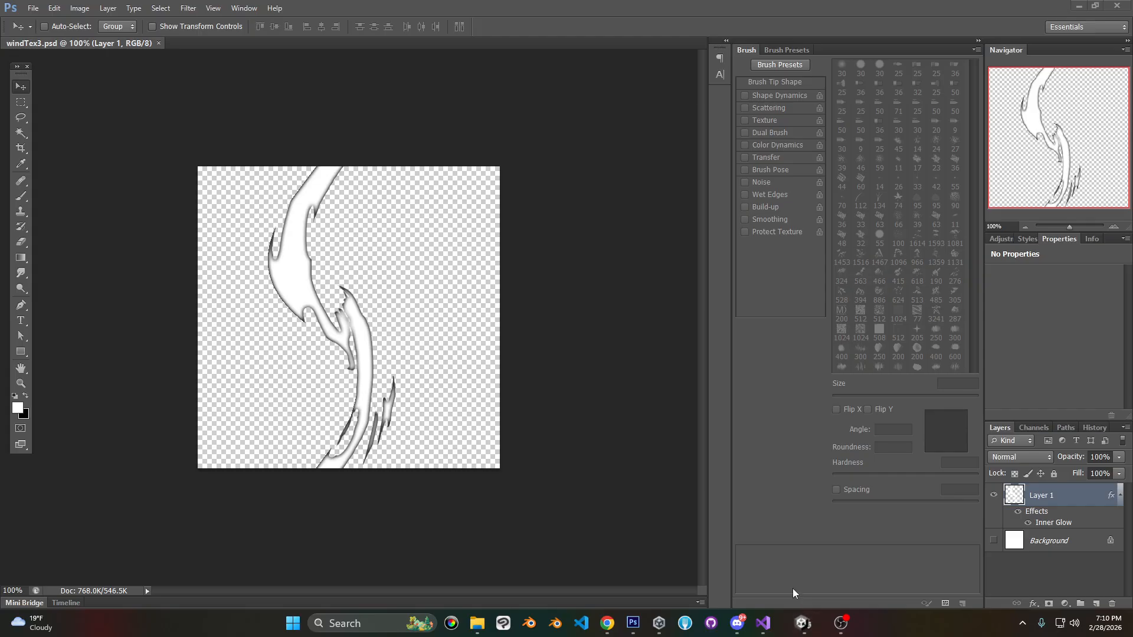
{"action": "left_click", "coordinate": [814, 623]}
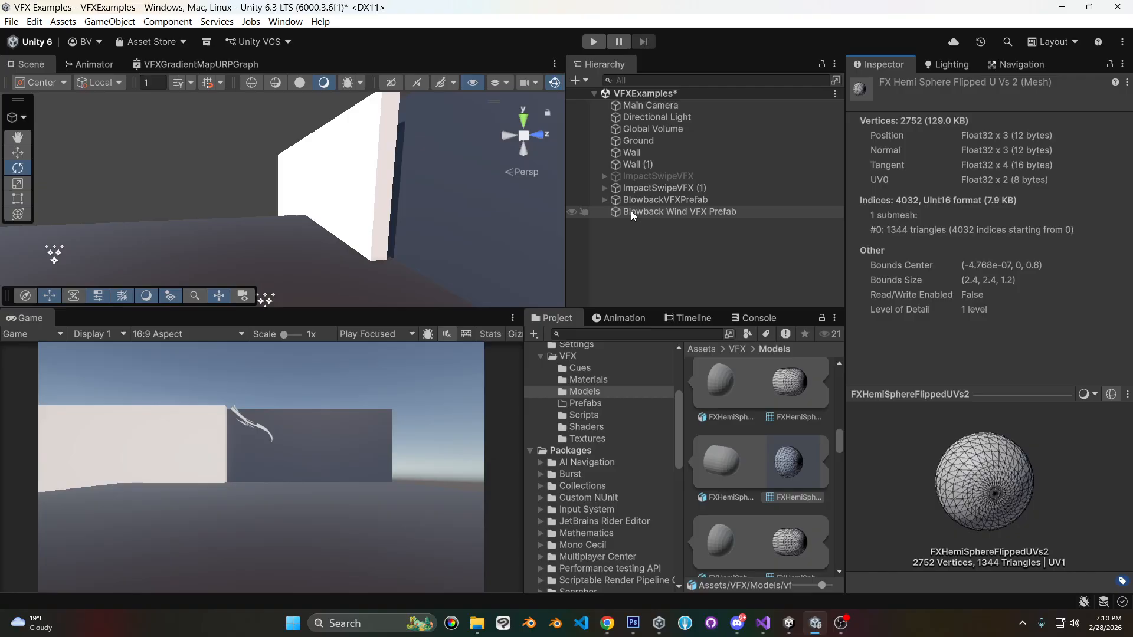
Select the Blowback Wind VFX Prefab and scrub its material's Main Tex Y offset to -24.77.
{"action": "left_click", "coordinate": [677, 218]}
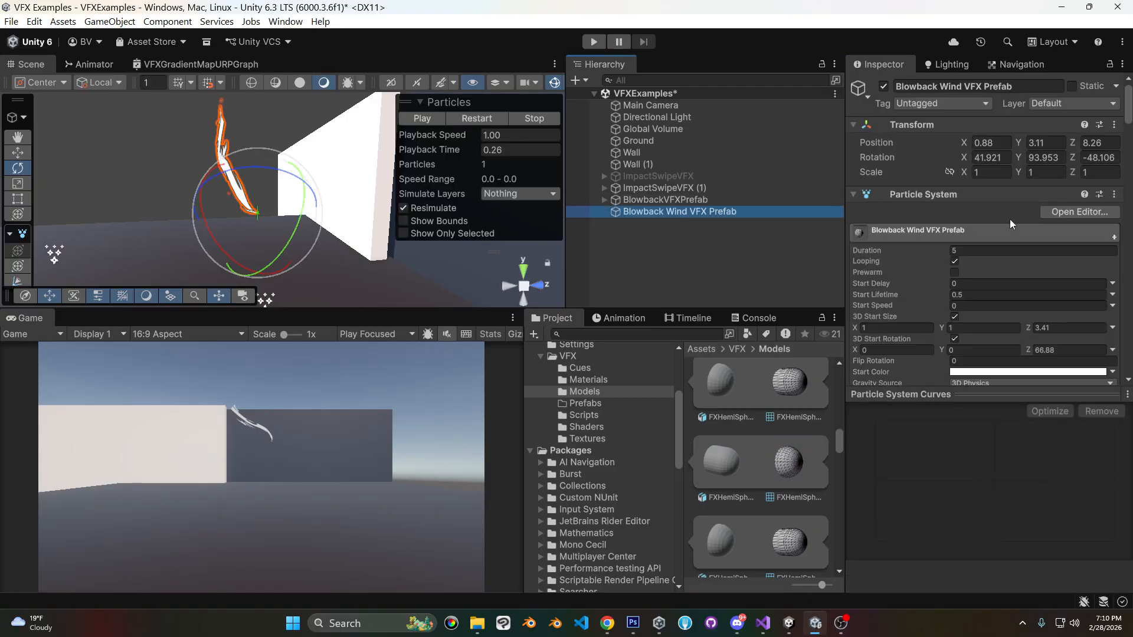
{"action": "scroll", "coordinate": [1010, 219], "scroll_direction": "down", "scroll_amount": 10}
{"action": "scroll", "coordinate": [1021, 169], "scroll_direction": "down", "scroll_amount": 10}
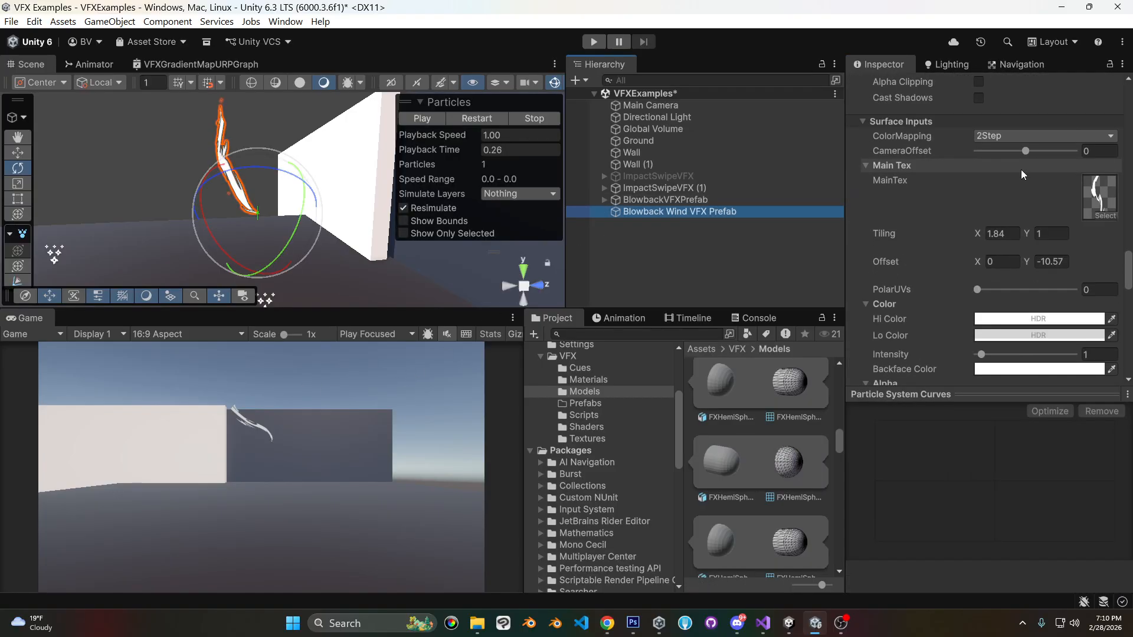
{"action": "left_click_drag", "start_coordinate": [1028, 260], "coordinate": [916, 269]}
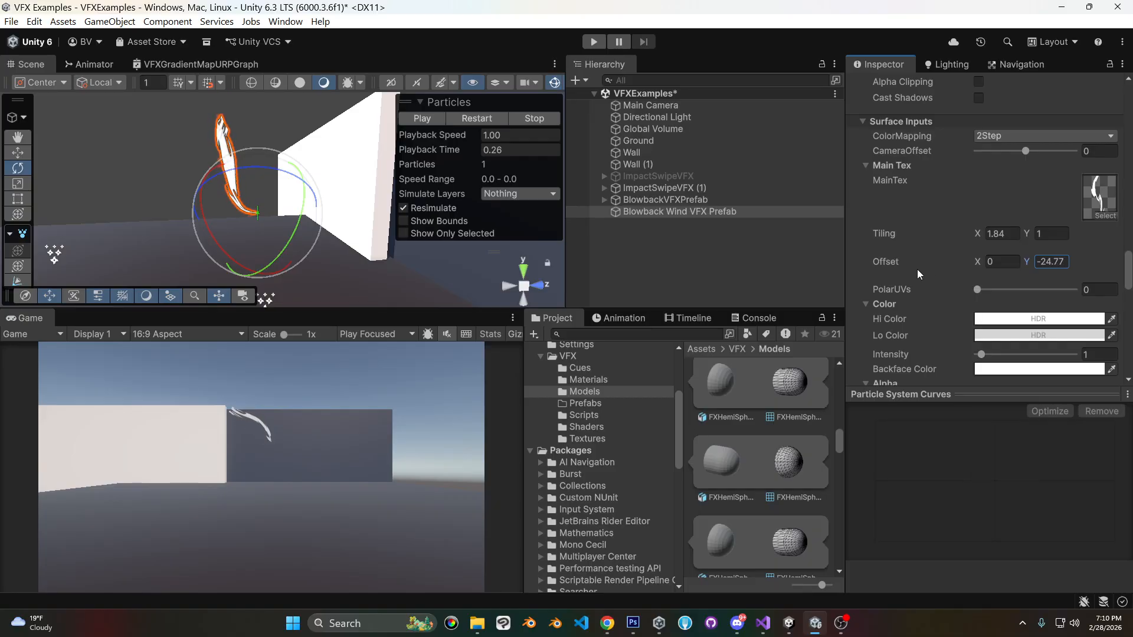
Stretch the wind particle by raising its 3D Start Size Z to 9.03.
{"action": "scroll", "coordinate": [926, 182], "scroll_direction": "up", "scroll_amount": 10}
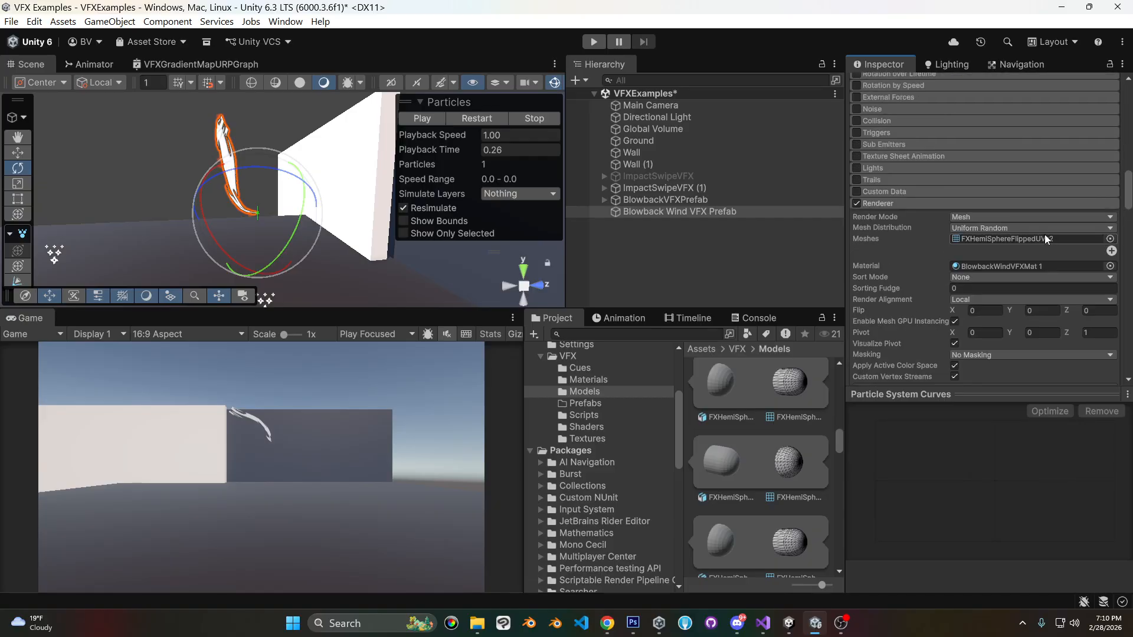
{"action": "scroll", "coordinate": [1044, 235], "scroll_direction": "up", "scroll_amount": 8}
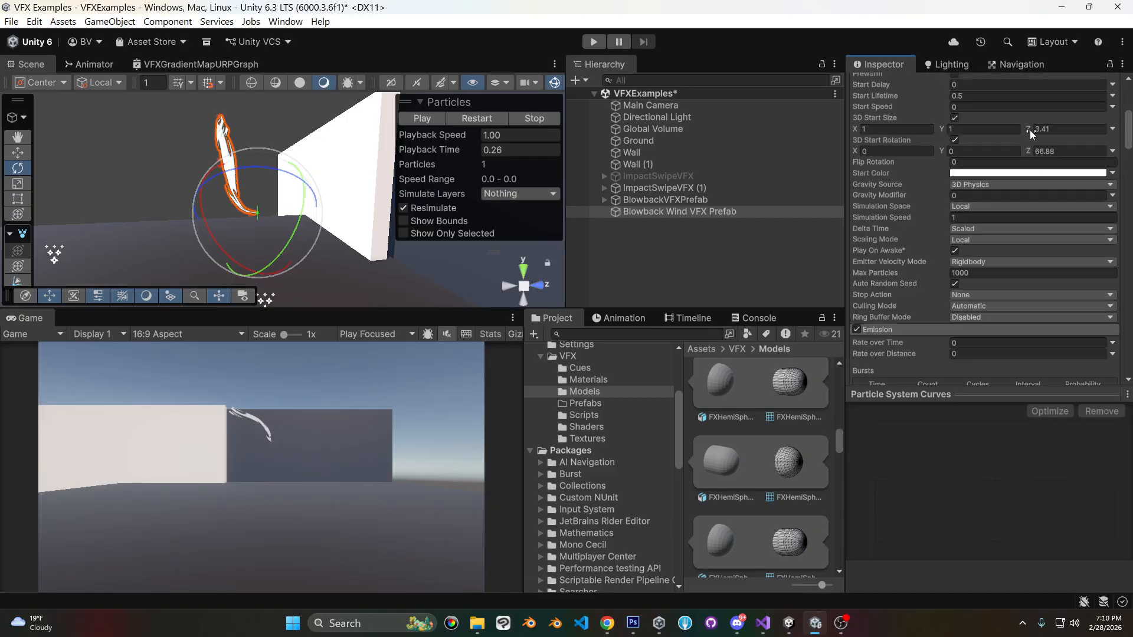
{"action": "left_click_drag", "start_coordinate": [1032, 130], "coordinate": [1074, 126]}
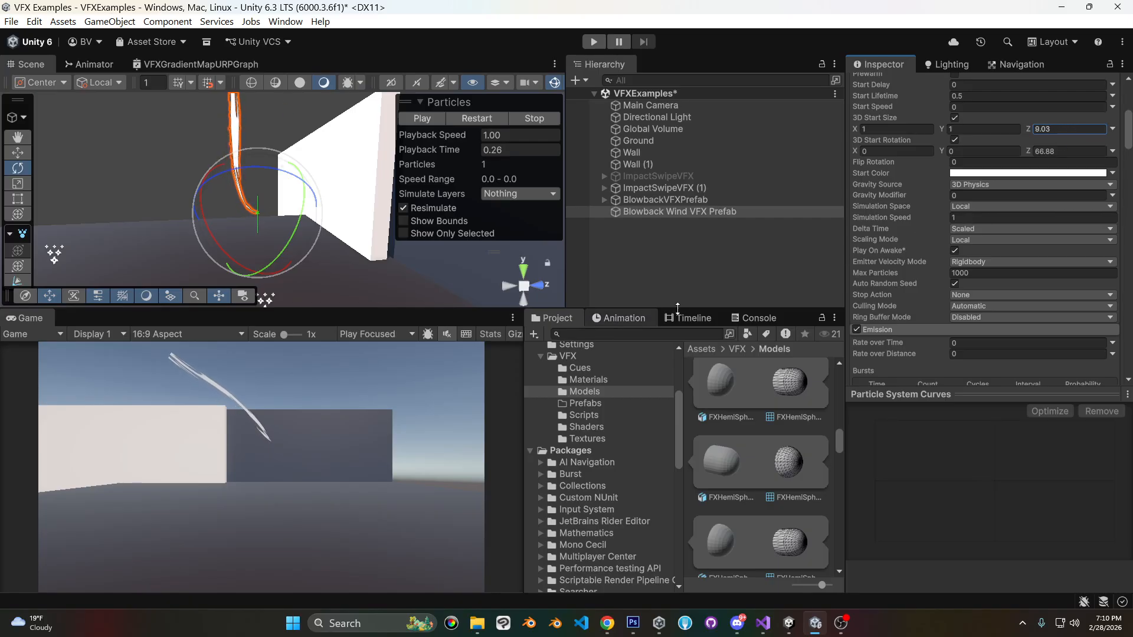
Reset the Main Tex Y offset to 0 and scrub it to -1.87.
{"action": "scroll", "coordinate": [1037, 187], "scroll_direction": "down", "scroll_amount": 4}
{"action": "scroll", "coordinate": [1037, 187], "scroll_direction": "down", "scroll_amount": 15}
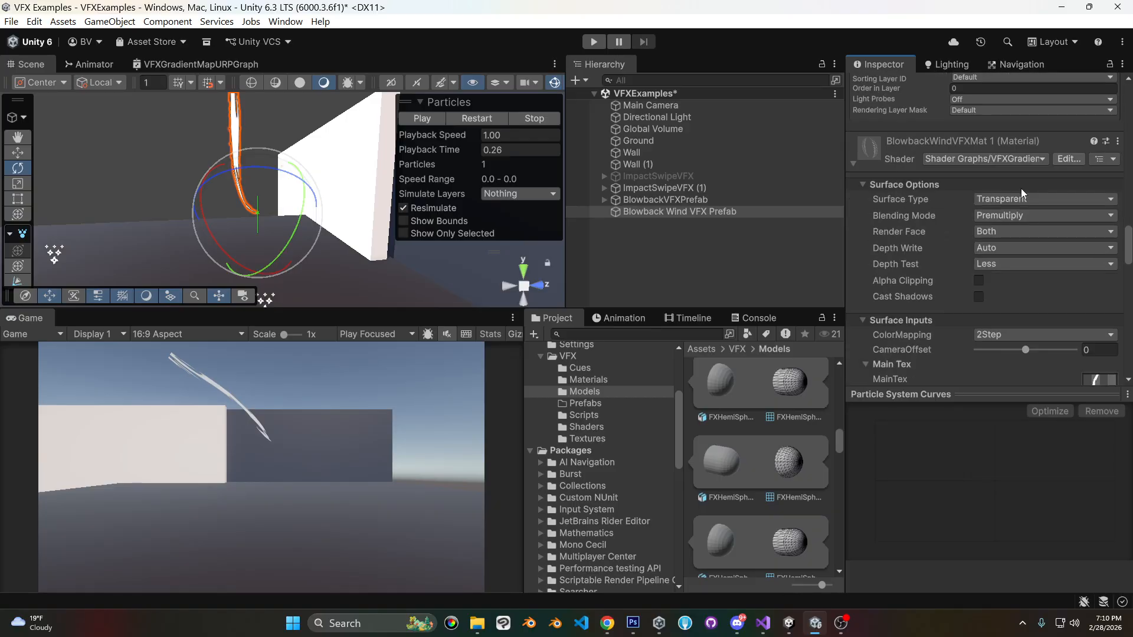
{"action": "left_click", "coordinate": [1051, 300]}
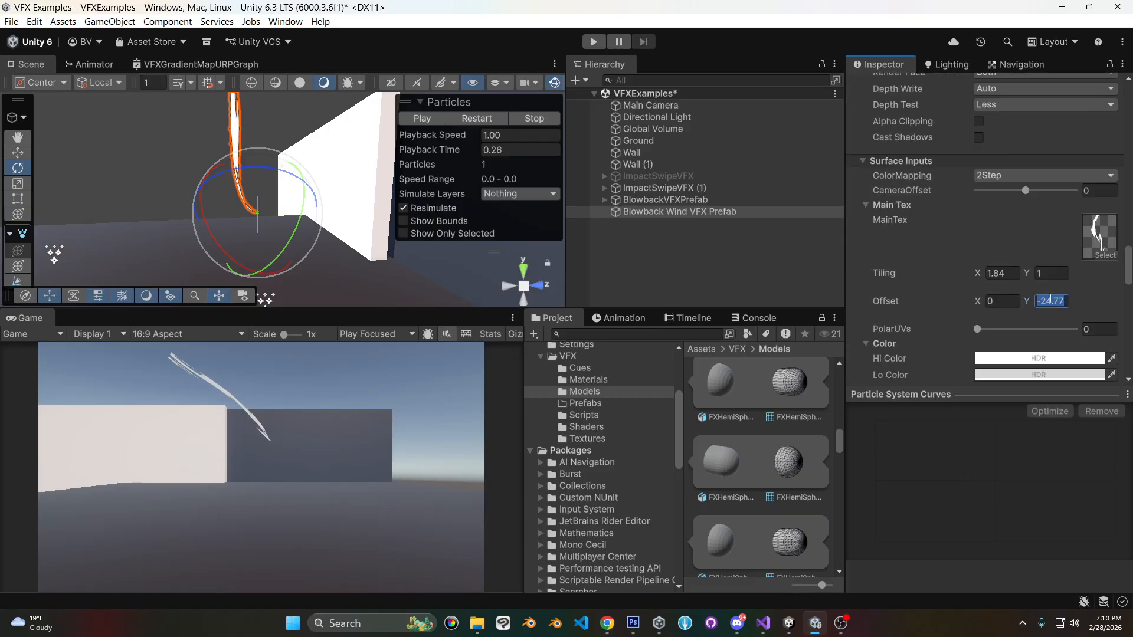
{"action": "type", "text": "0"}
{"action": "left_click_drag", "start_coordinate": [1031, 302], "coordinate": [1003, 308]}
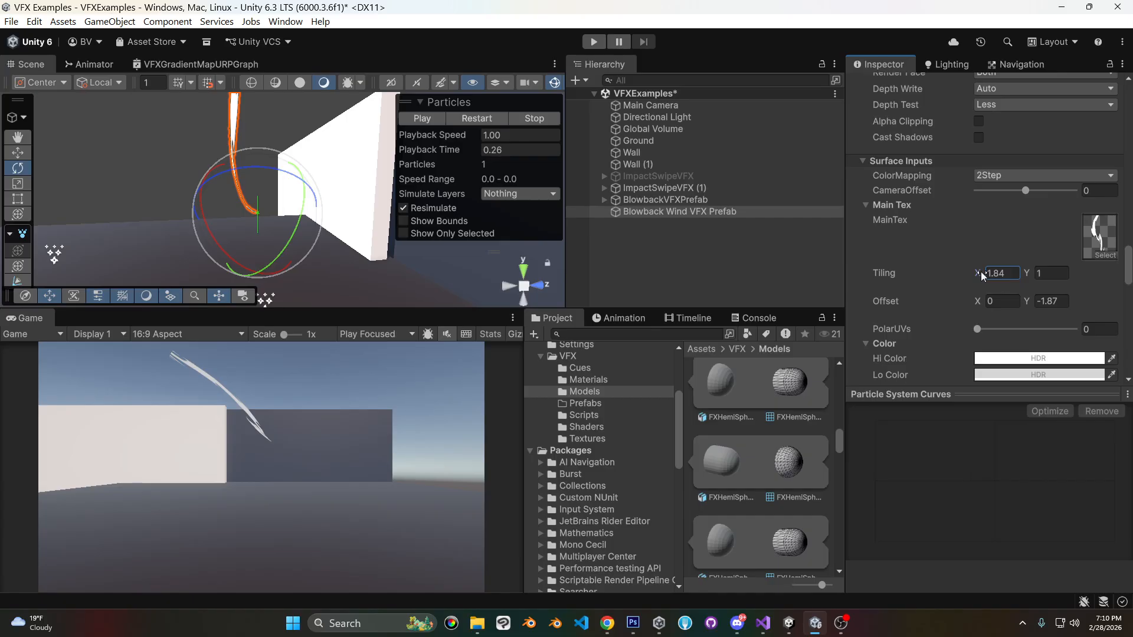
Try Main Tex tiling of 1.16 by 0.54 and scrub the Y offset to -4.82.
{"action": "mouse_move", "coordinate": [982, 276]}
{"action": "left_mouse_down"}
{"action": "mouse_move", "coordinate": [1048, 274]}
{"action": "mouse_move", "coordinate": [1024, 301]}
{"action": "mouse_move", "coordinate": [1014, 299]}
{"action": "mouse_move", "coordinate": [1018, 272]}
{"action": "mouse_move", "coordinate": [966, 275]}
{"action": "left_mouse_up"}
{"action": "key", "text": "ctrl+z"}
{"action": "key", "text": "ctrl+z"}
{"action": "key", "text": "ctrl+z"}
{"action": "left_click_drag", "start_coordinate": [1027, 302], "coordinate": [969, 303]}
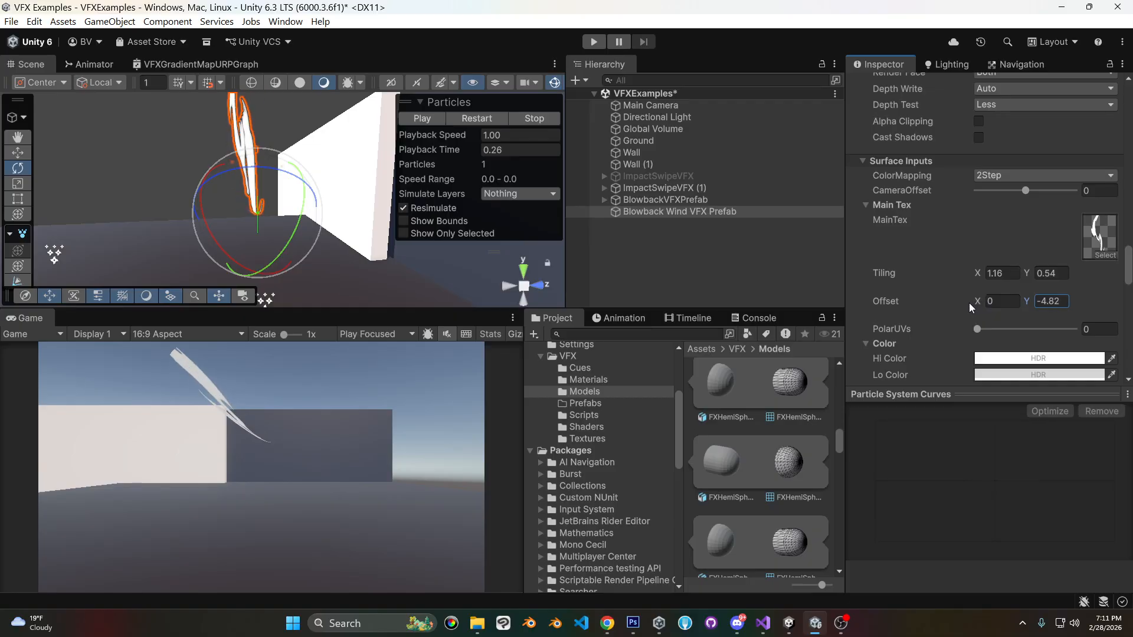
Undo the recent Main Tex tiling and offset changes.
{"action": "key", "text": "ctrl+z"}
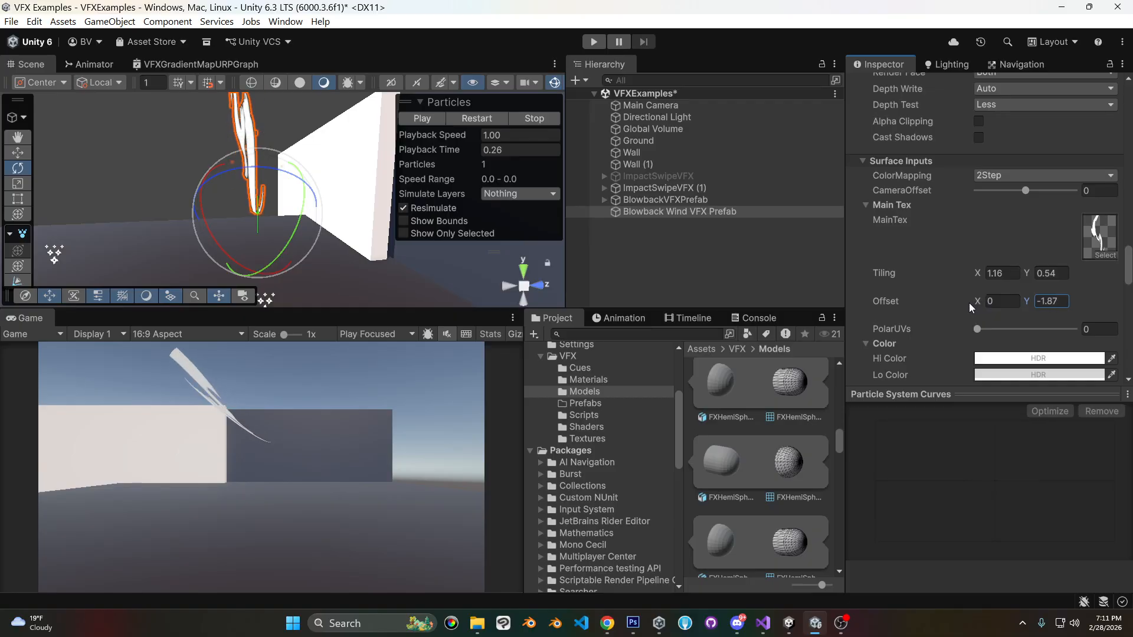
{"action": "key", "text": "ctrl+z"}
{"action": "key", "text": "ctrl+z"}
{"action": "key", "text": "ctrl+z"}
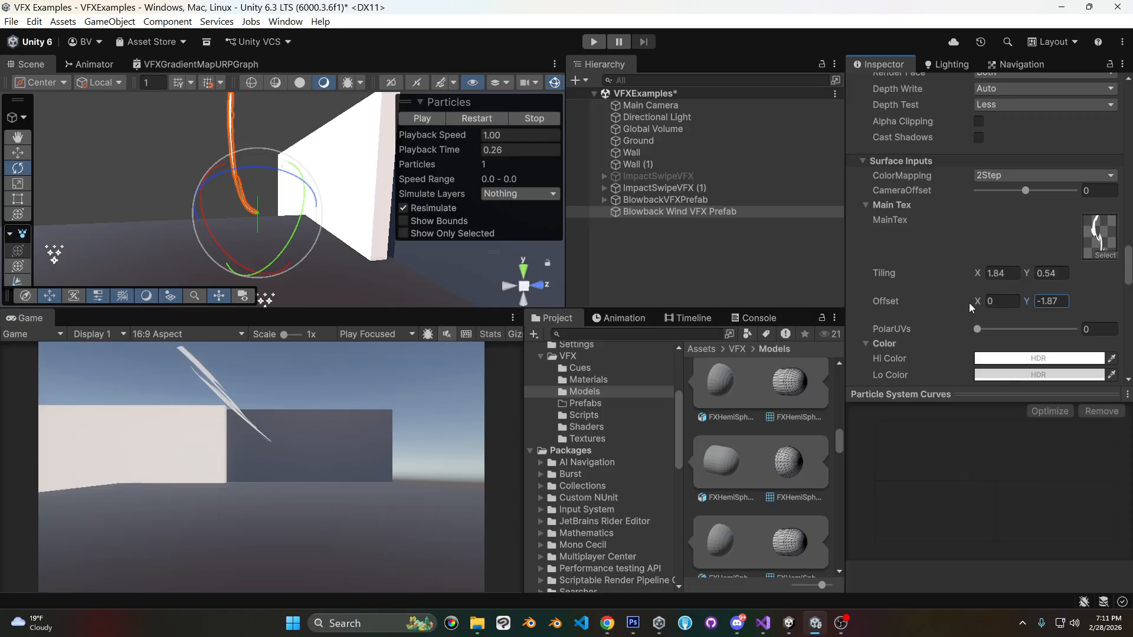
{"action": "key", "text": "ctrl+z"}
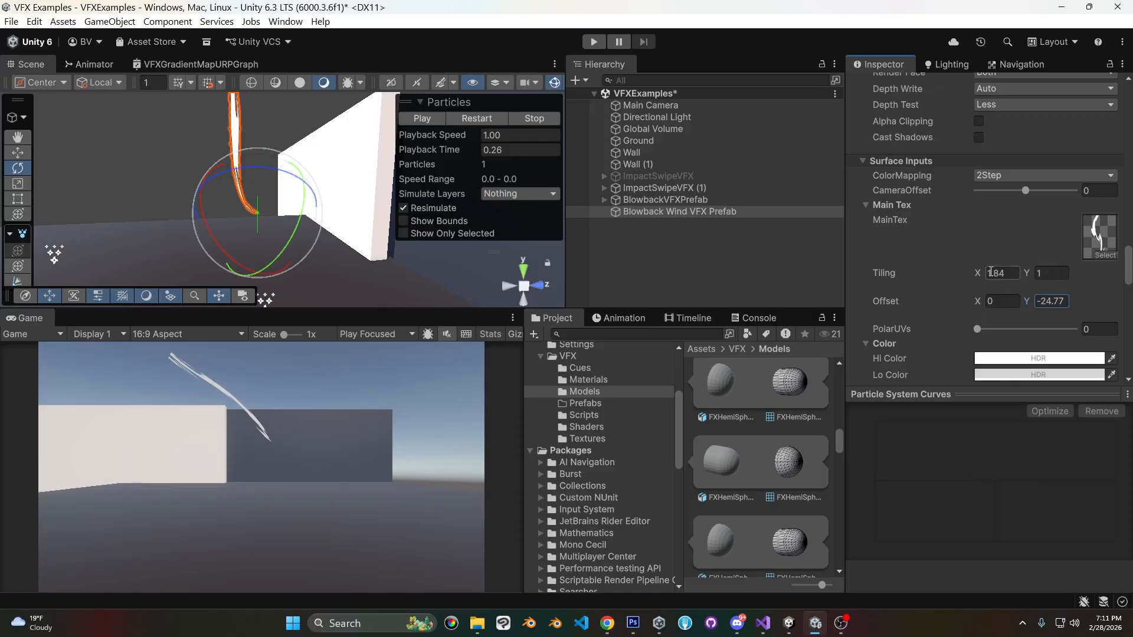
Scrub the Main Tex Y offset to -28.3 and reduce the particle's 3D Start Size Z to 5.6.
{"action": "left_click_drag", "start_coordinate": [1031, 305], "coordinate": [949, 309]}
{"action": "left_click_drag", "start_coordinate": [333, 257], "coordinate": [413, 258], "text": "alt"}
{"action": "middle_click_drag", "start_coordinate": [413, 259], "coordinate": [455, 283]}
{"action": "scroll", "coordinate": [1006, 218], "scroll_direction": "up", "scroll_amount": 15}
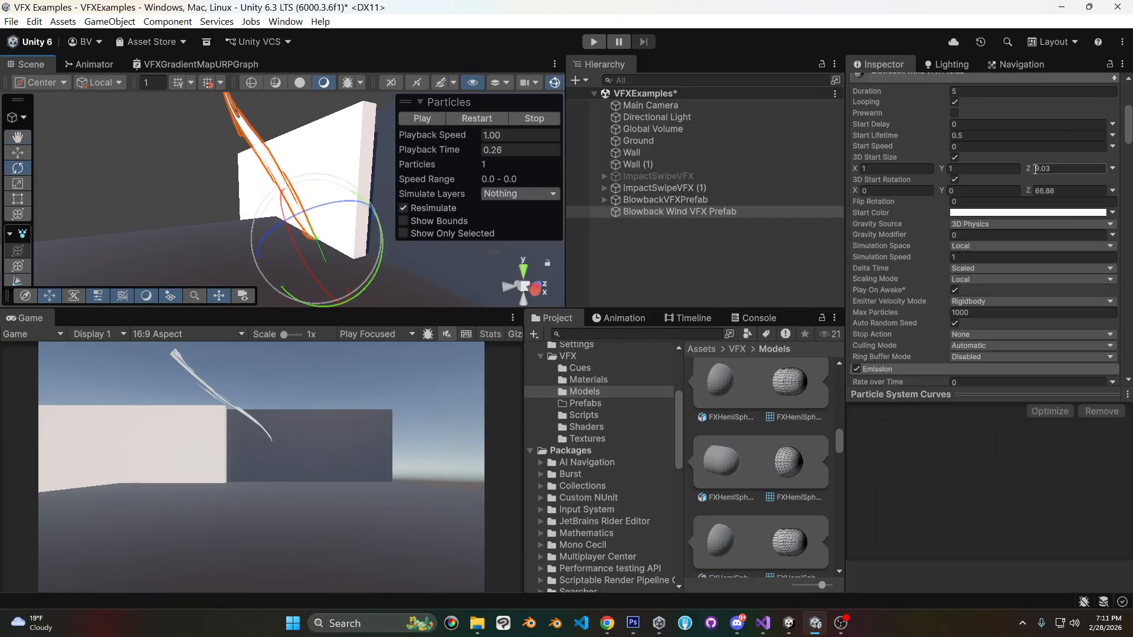
{"action": "left_click_drag", "start_coordinate": [1028, 168], "coordinate": [1010, 172]}
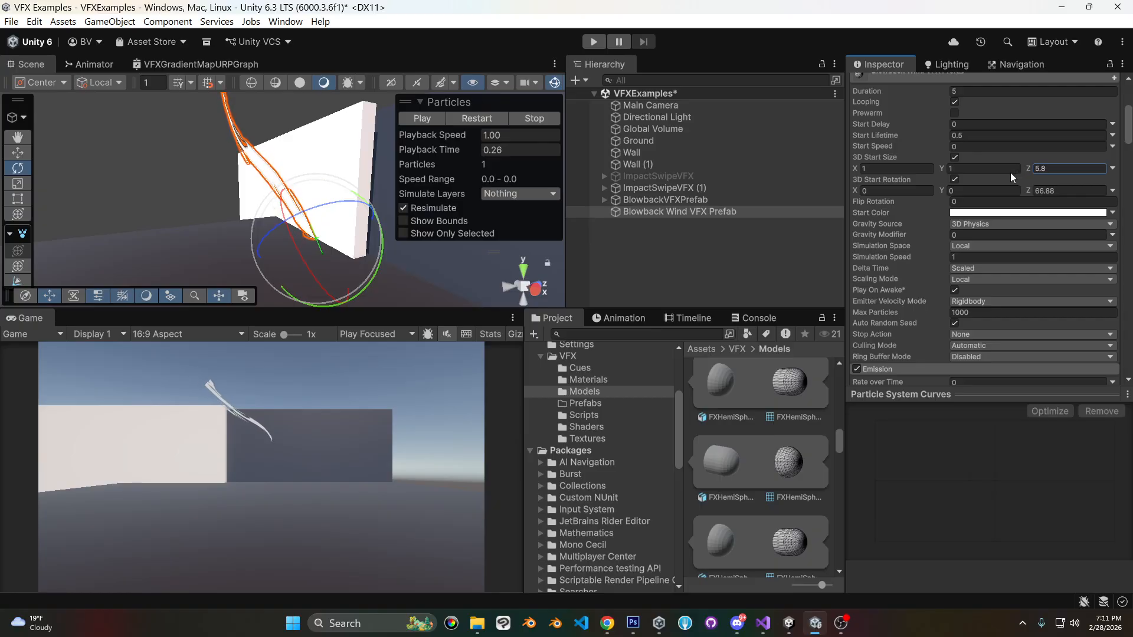
Preview the streak's motion by scrubbing the Main Tex Y offset down to -42.98.
{"action": "scroll", "coordinate": [1048, 253], "scroll_direction": "down", "scroll_amount": 15}
{"action": "scroll", "coordinate": [1047, 250], "scroll_direction": "down", "scroll_amount": 10}
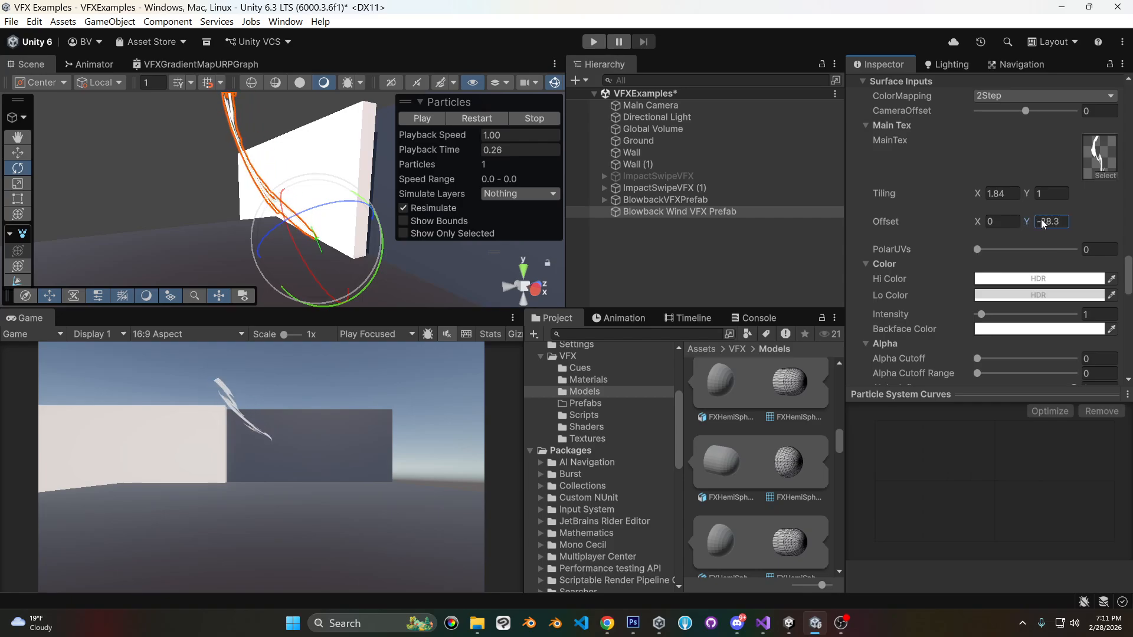
{"action": "left_click_drag", "start_coordinate": [1029, 223], "coordinate": [919, 220]}
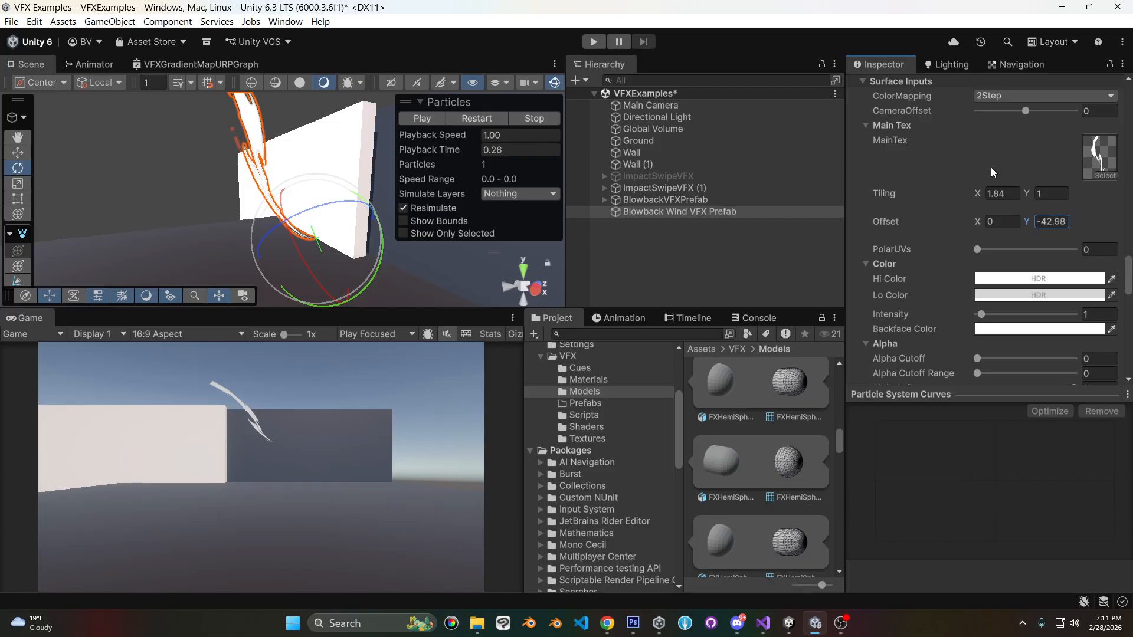
Reset the Main Tex Y offset close to zero and scrub it down to -12.3.
{"action": "left_click", "coordinate": [1048, 219]}
{"action": "type", "text": "0"}
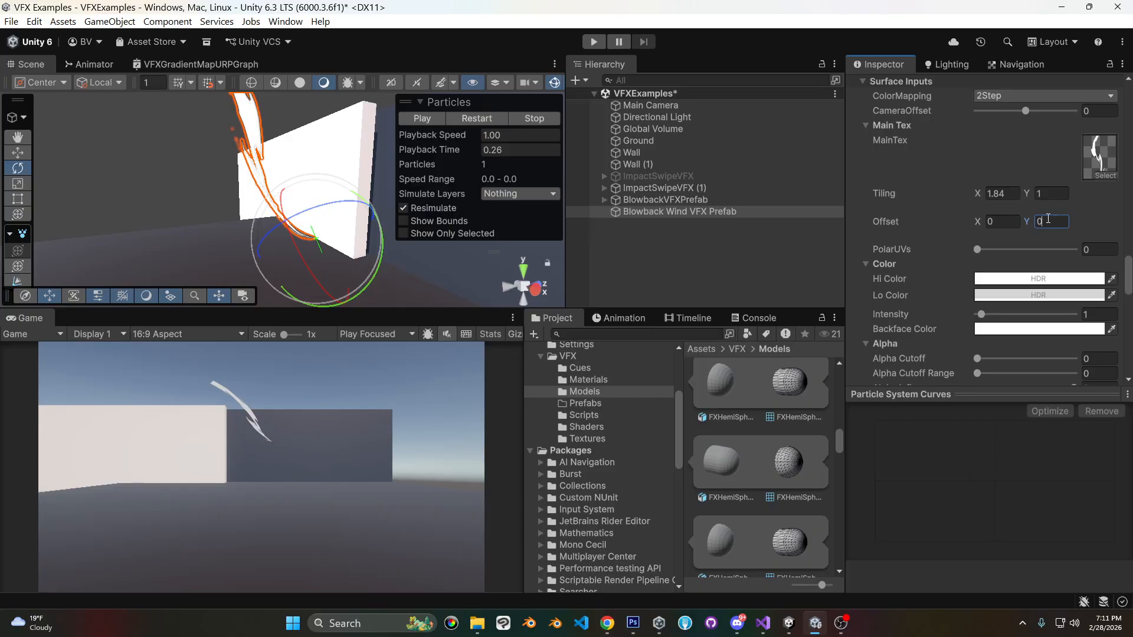
{"action": "key", "text": "BackSpace"}
{"action": "type", "text": "-1.5"}
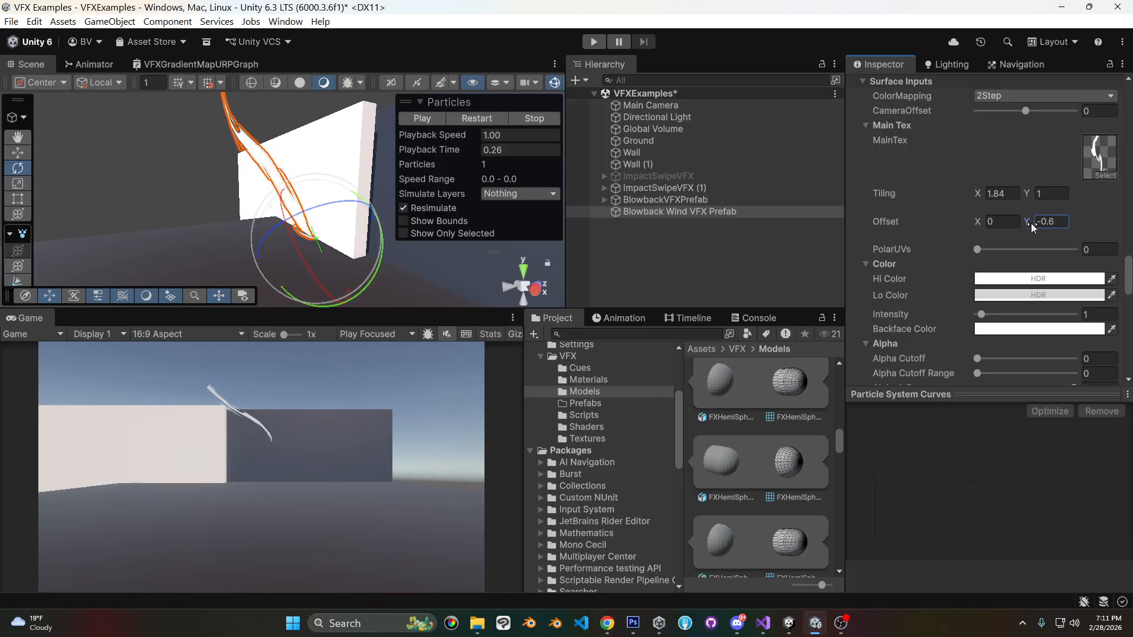
{"action": "left_click_drag", "start_coordinate": [1026, 223], "coordinate": [968, 221]}
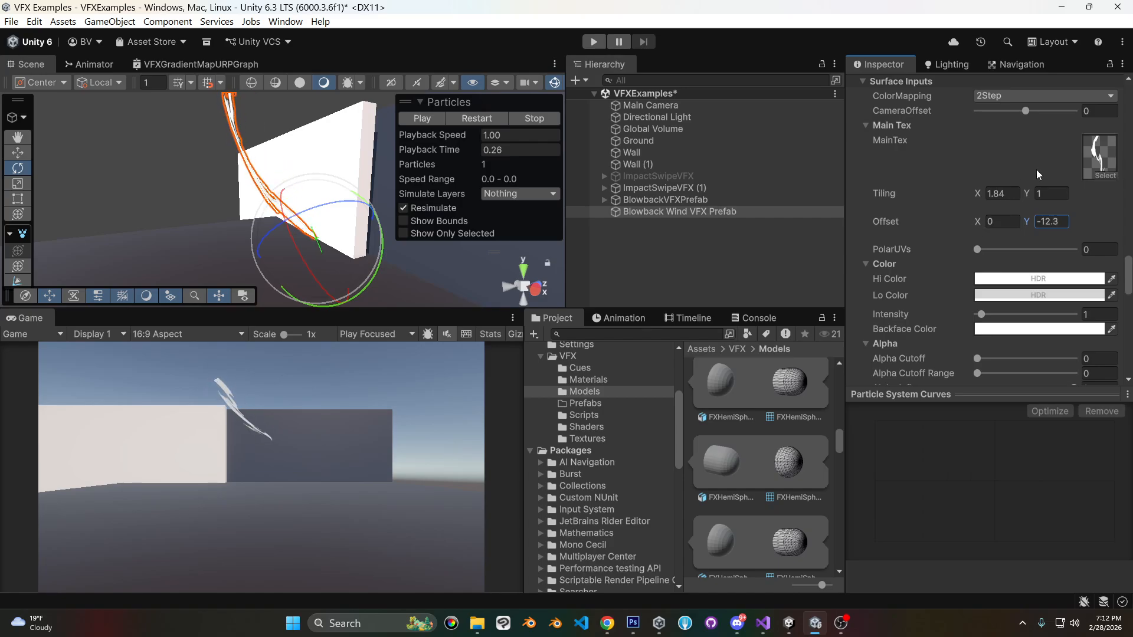
Assign the vertical gradient texture with the broad white band as the wind material's MaskTex.
{"action": "scroll", "coordinate": [1037, 172], "scroll_direction": "down", "scroll_amount": 5}
{"action": "scroll", "coordinate": [1039, 171], "scroll_direction": "down", "scroll_amount": 5}
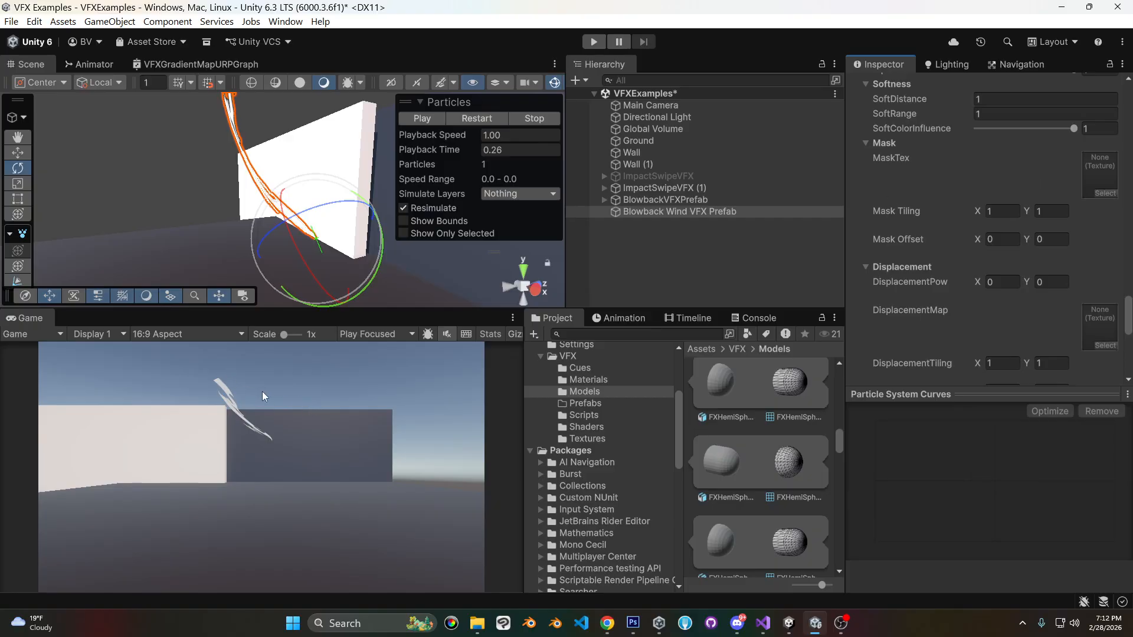
{"action": "left_click", "coordinate": [1102, 193]}
{"action": "scroll", "coordinate": [1018, 335], "scroll_direction": "down", "scroll_amount": 3}
{"action": "scroll", "coordinate": [1018, 334], "scroll_direction": "down", "scroll_amount": 10}
{"action": "scroll", "coordinate": [1018, 334], "scroll_direction": "down", "scroll_amount": 5}
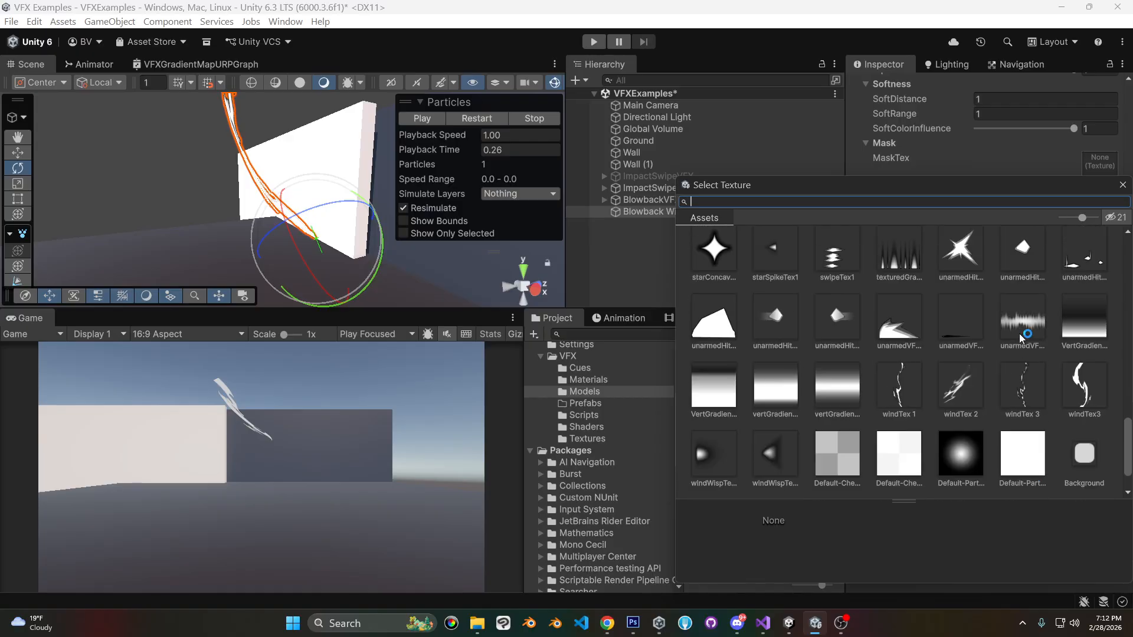
{"action": "double_click", "coordinate": [775, 386]}
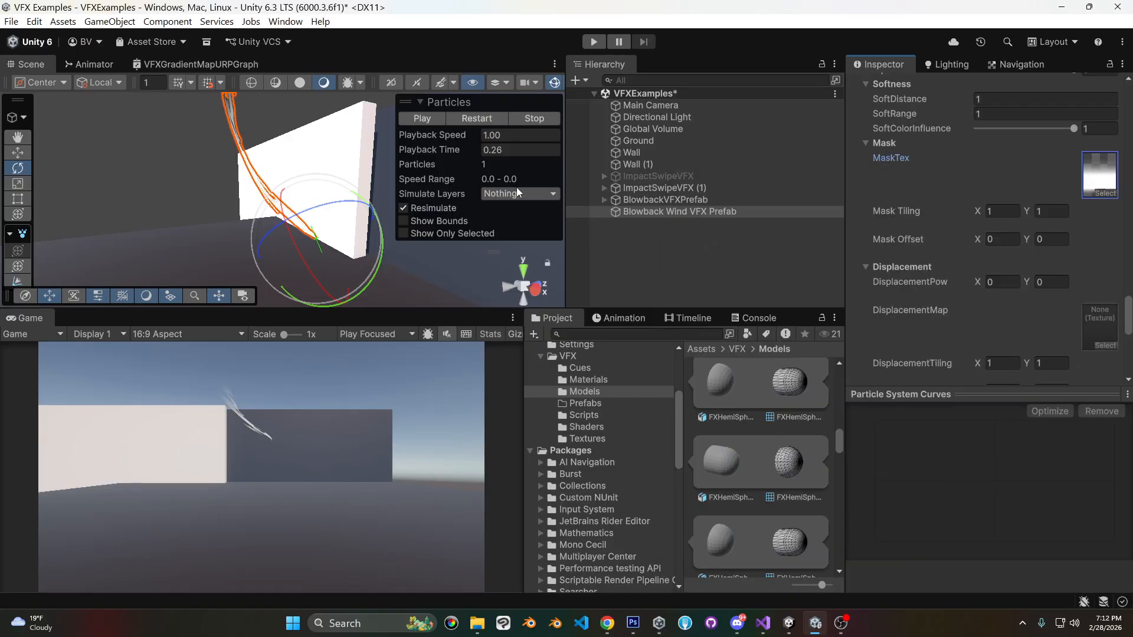
Preview the masked streak by scrubbing the Main Tex Y offset to -26.11 and on to -36.7.
{"action": "scroll", "coordinate": [1035, 196], "scroll_direction": "up", "scroll_amount": 8}
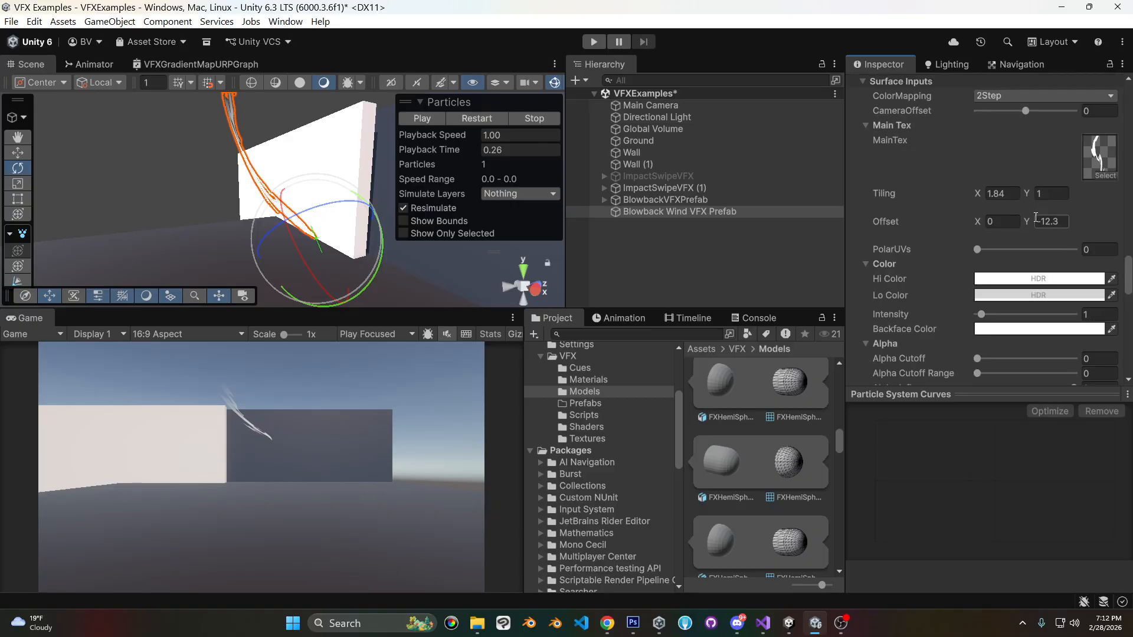
{"action": "left_click_drag", "start_coordinate": [1038, 223], "coordinate": [648, 220]}
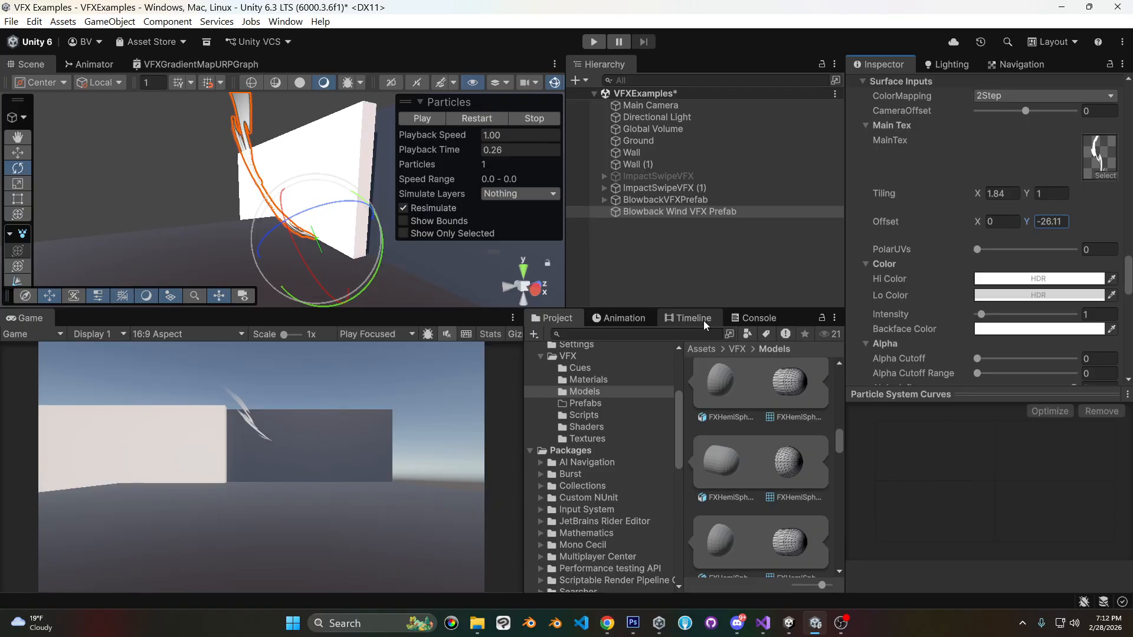
{"action": "left_click_drag", "start_coordinate": [1025, 224], "coordinate": [961, 223]}
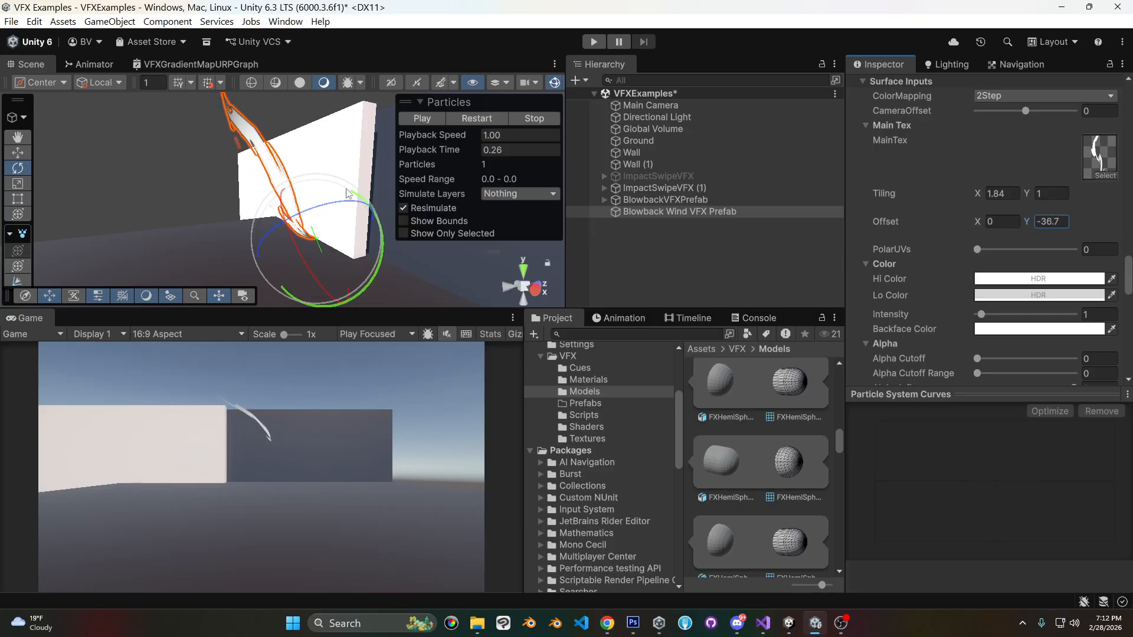
Move the Blowback Wind VFX Prefab to Y position 0.01 and Z position -3.
{"action": "scroll", "coordinate": [1017, 203], "scroll_direction": "up", "scroll_amount": 15}
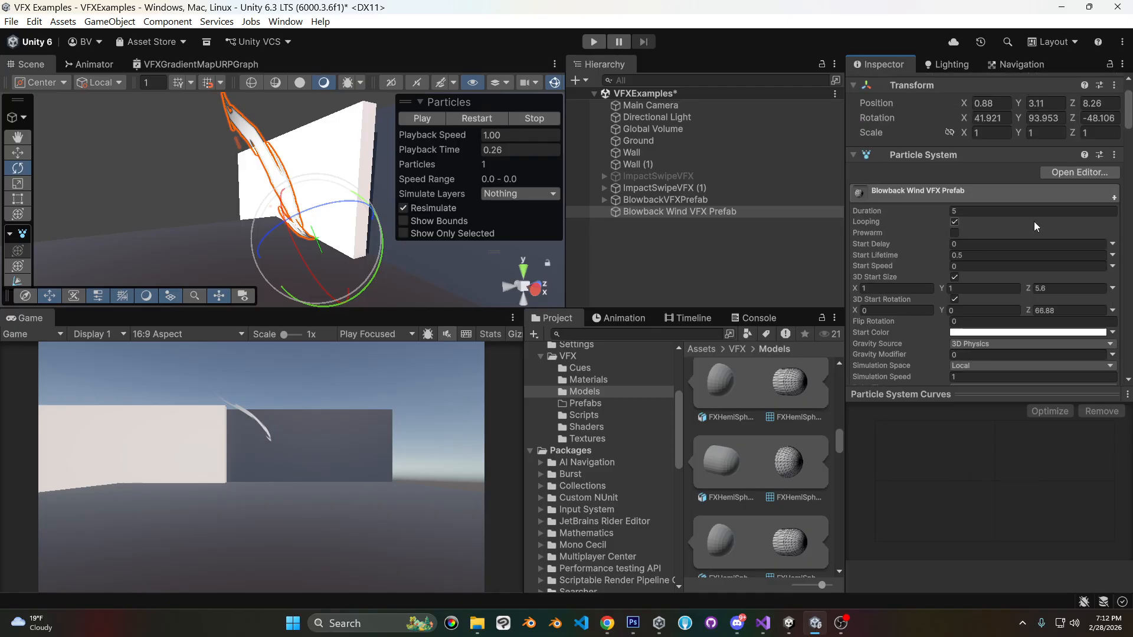
{"action": "scroll", "coordinate": [1034, 222], "scroll_direction": "up", "scroll_amount": 2}
{"action": "left_click", "coordinate": [1081, 143]}
{"action": "type", "text": "-1.6"}
{"action": "left_click_drag", "start_coordinate": [1032, 145], "coordinate": [993, 146]}
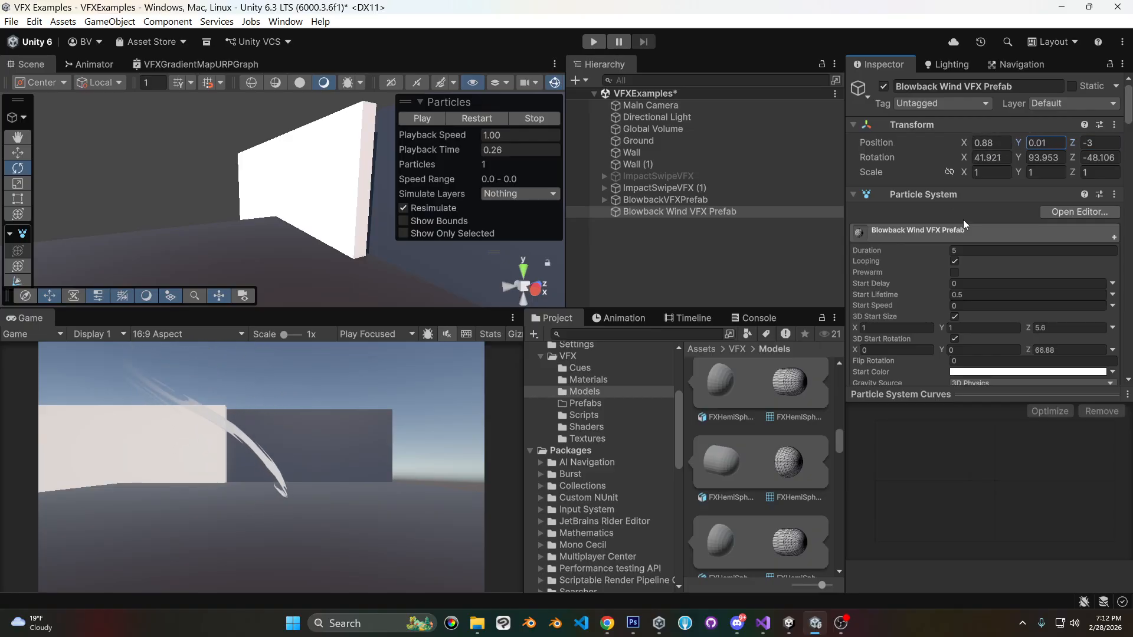
Raise the wind material's color Intensity to 2.6.
{"action": "scroll", "coordinate": [1014, 244], "scroll_direction": "down", "scroll_amount": 15}
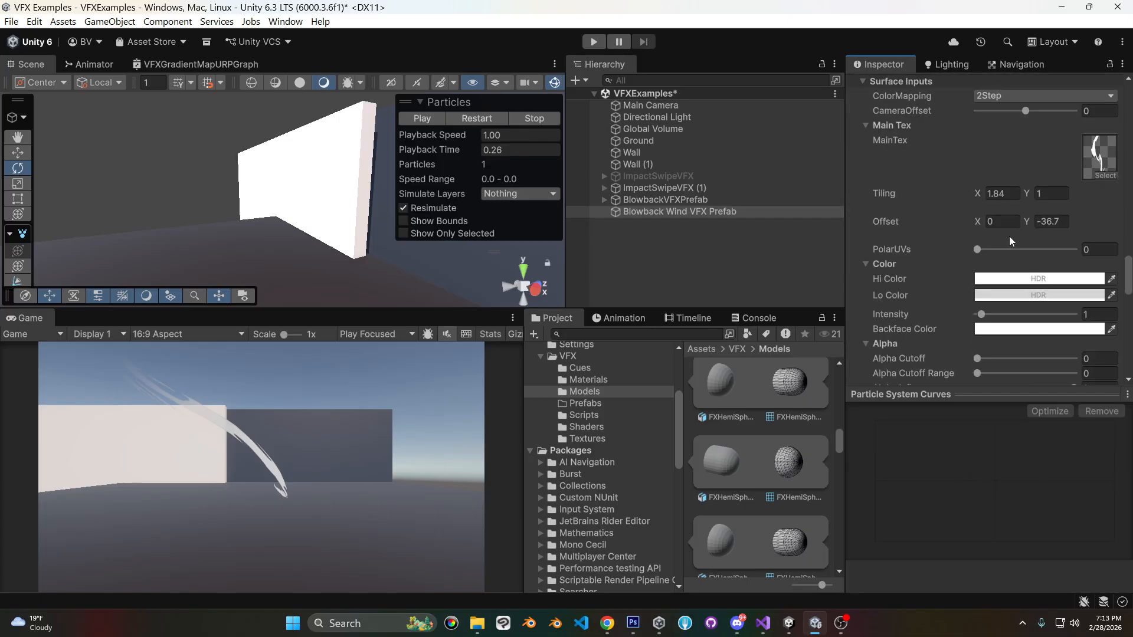
{"action": "left_click_drag", "start_coordinate": [984, 315], "coordinate": [989, 315]}
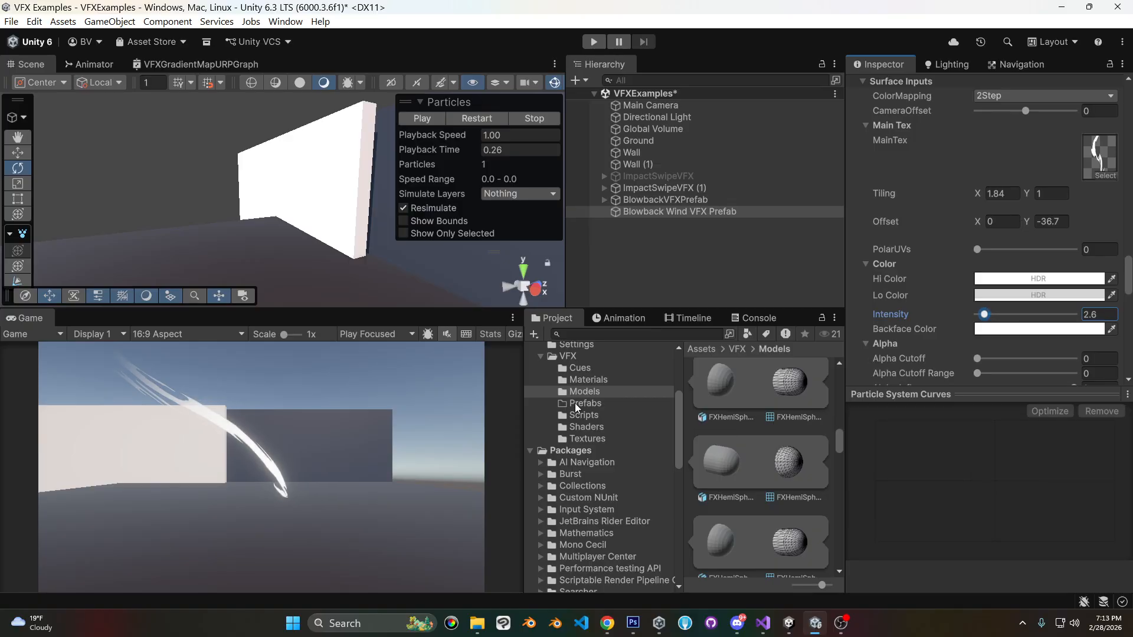
{"action": "scroll", "coordinate": [1035, 227], "scroll_direction": "down", "scroll_amount": 3}
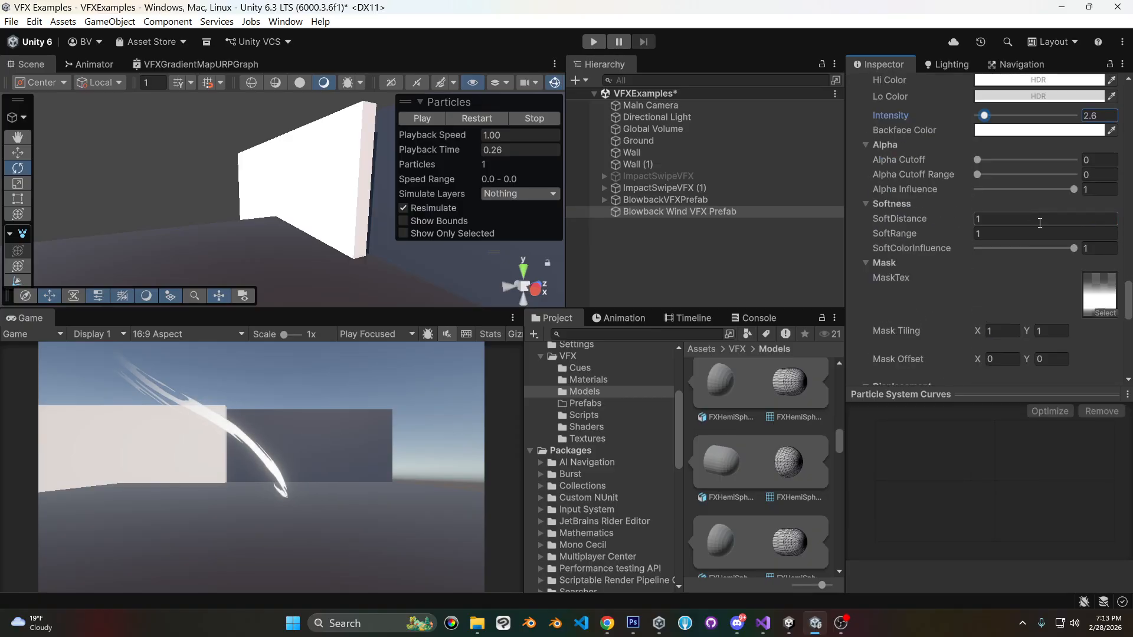
{"action": "scroll", "coordinate": [1035, 227], "scroll_direction": "up", "scroll_amount": 4}
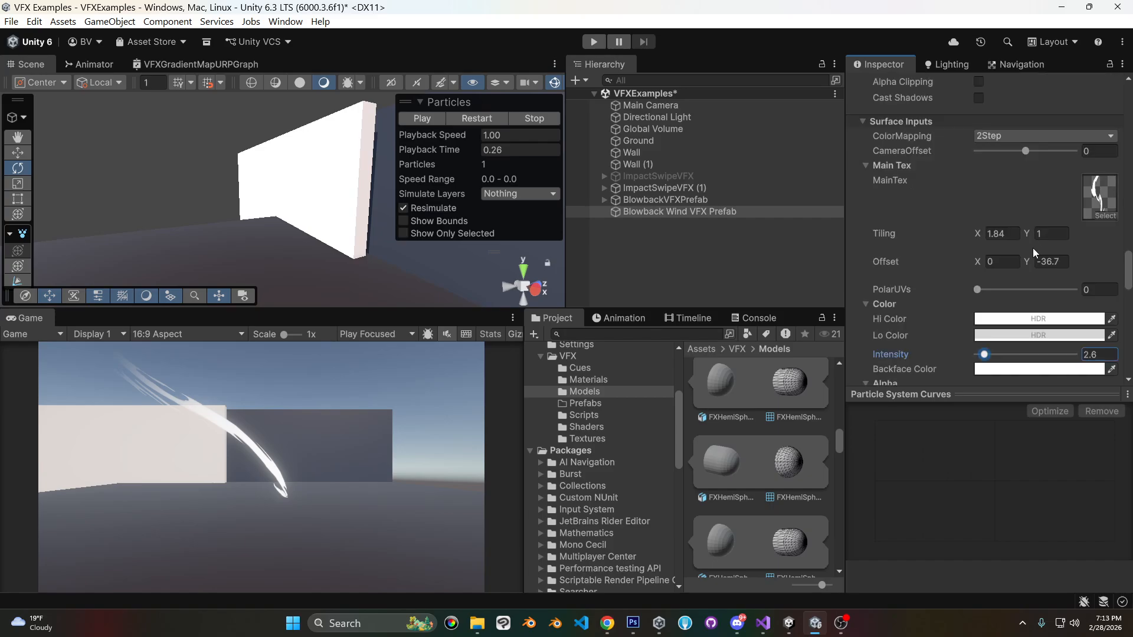
Check the Hi Color setting and scrub the Main Tex Y offset to -39.96.
{"action": "left_click", "coordinate": [1047, 319]}
{"action": "left_click", "coordinate": [1123, 32]}
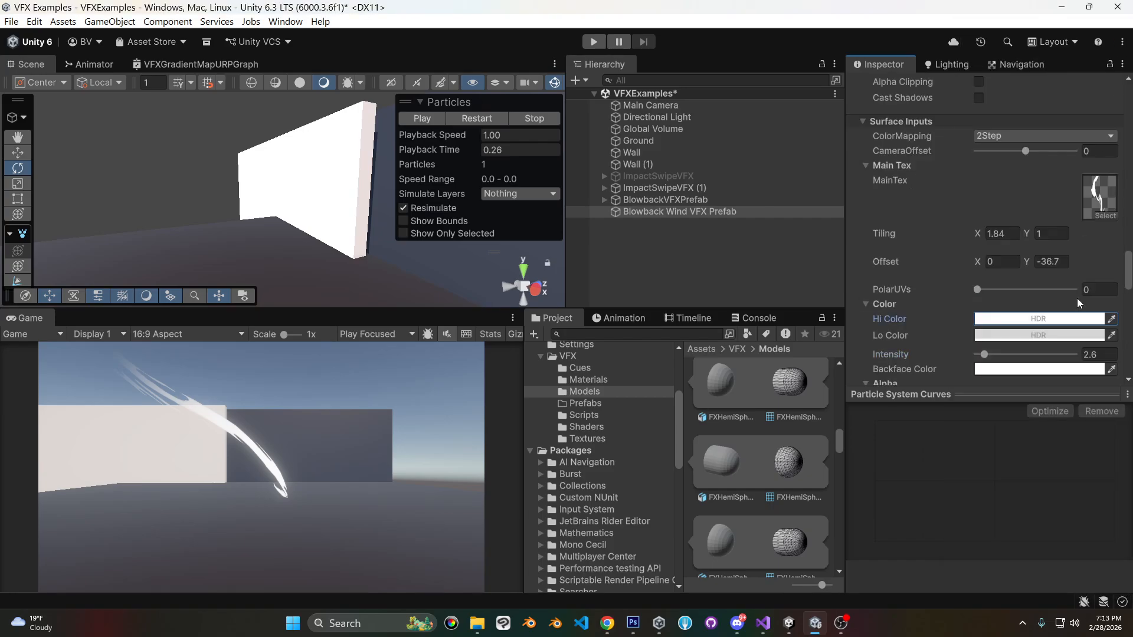
{"action": "left_click_drag", "start_coordinate": [1032, 263], "coordinate": [989, 260]}
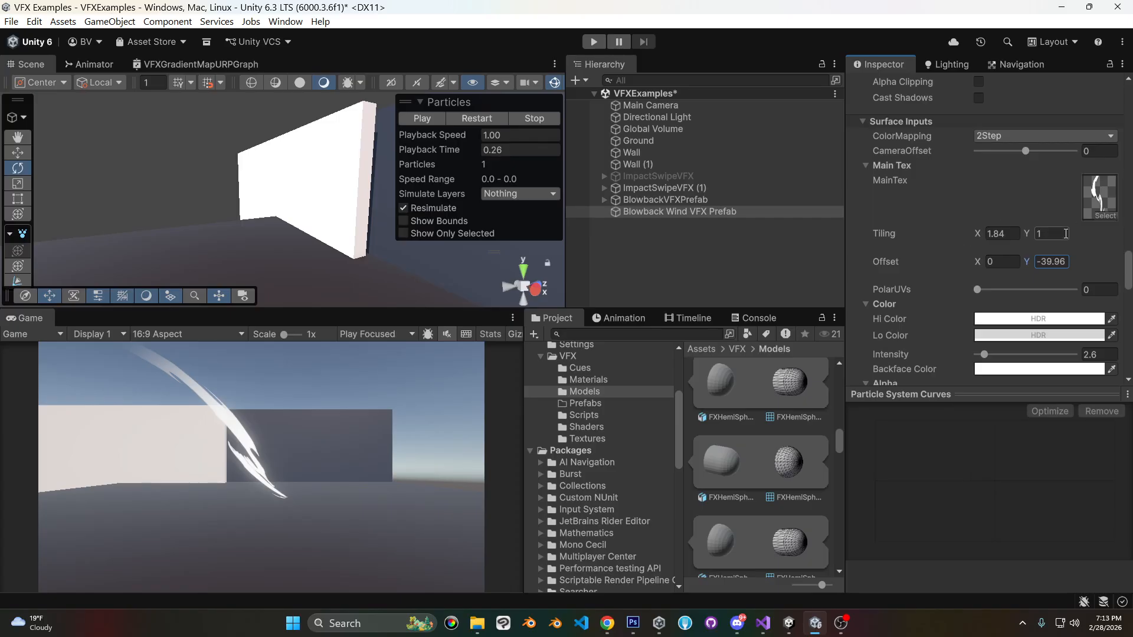
{"action": "scroll", "coordinate": [1065, 238], "scroll_direction": "down", "scroll_amount": 2}
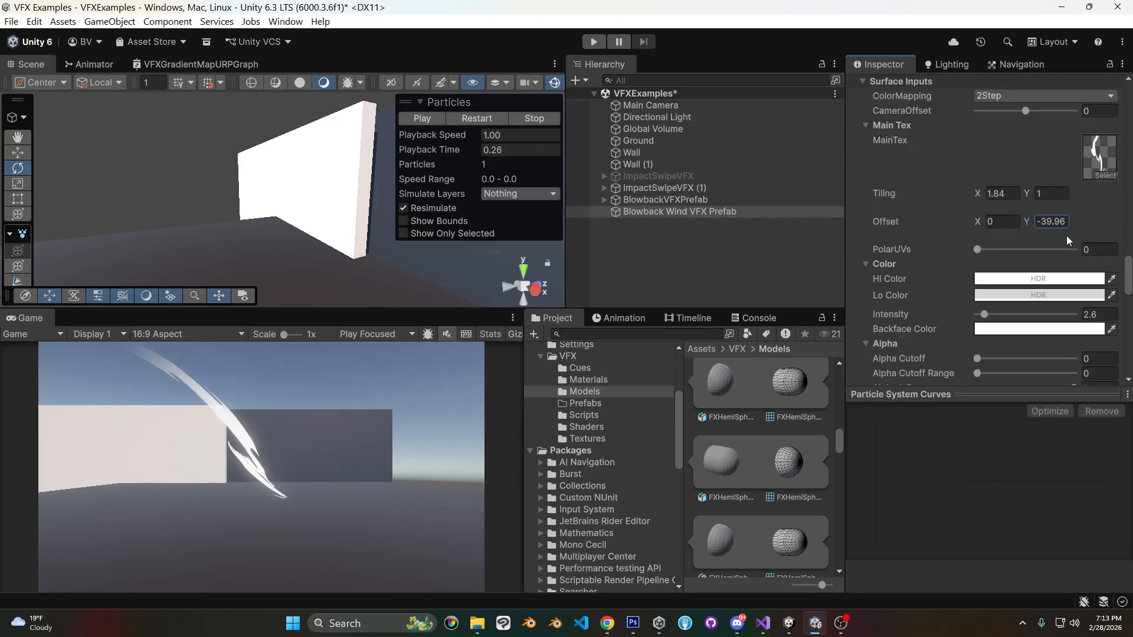
Set the wind material's color Intensity to 2.
{"action": "left_click_drag", "start_coordinate": [991, 317], "coordinate": [984, 317]}
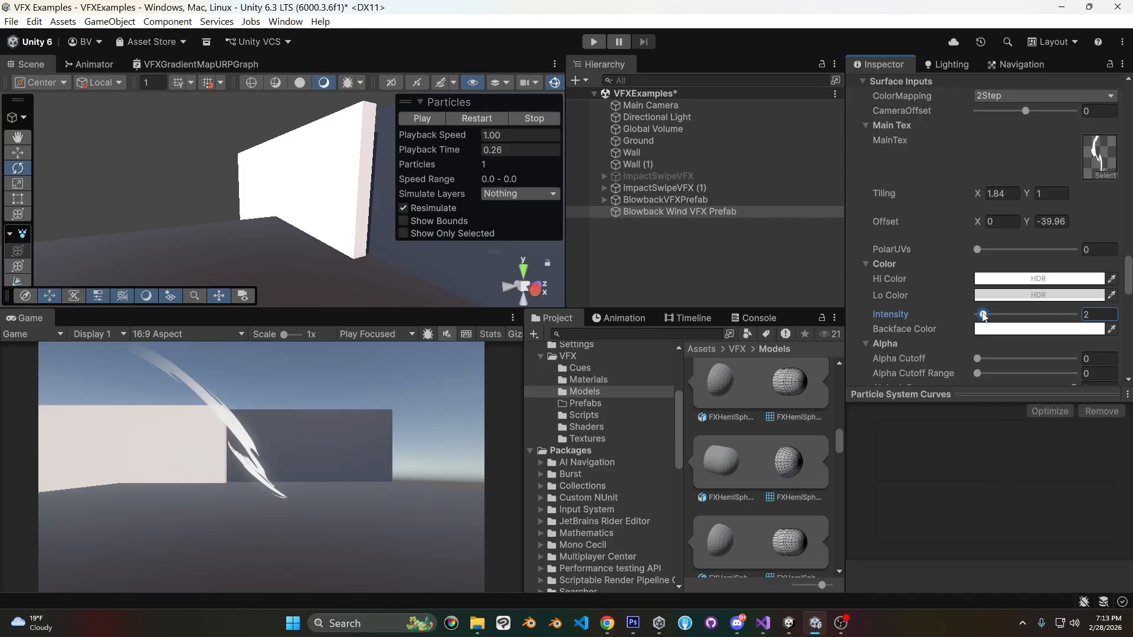
Try a Mask Tiling Y of 1.5 with a Mask Offset Y of -0.28 on the wind material.
{"action": "scroll", "coordinate": [1028, 181], "scroll_direction": "down", "scroll_amount": 8}
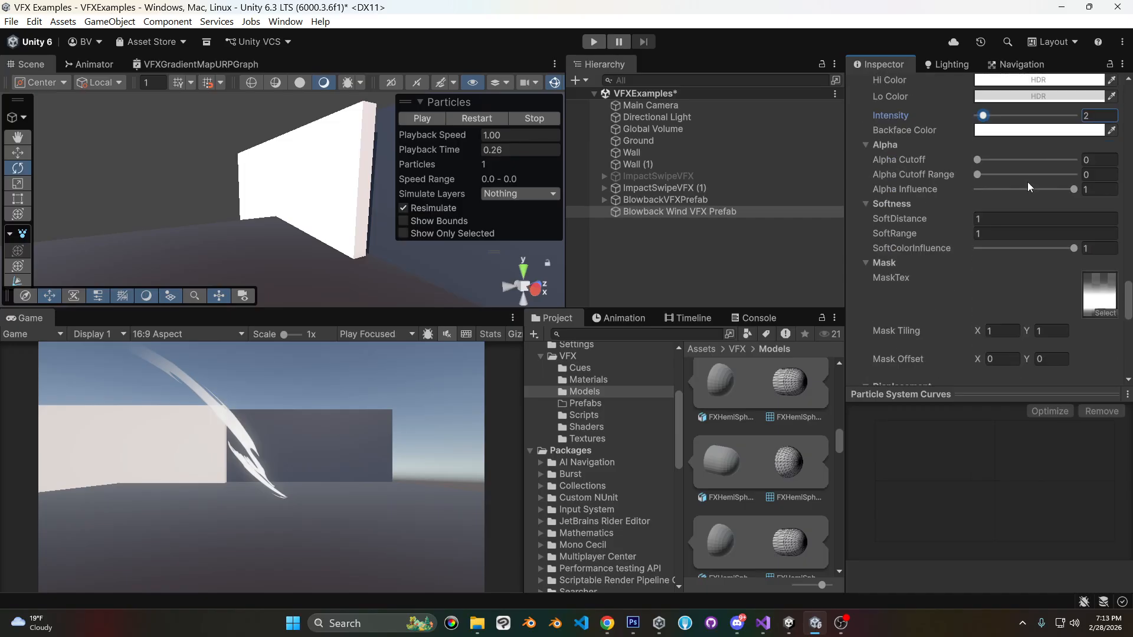
{"action": "left_click", "coordinate": [1024, 332]}
{"action": "type", "text": ".5"}
{"action": "left_click", "coordinate": [1027, 359]}
{"action": "left_click_drag", "start_coordinate": [1028, 358], "coordinate": [1021, 357]}
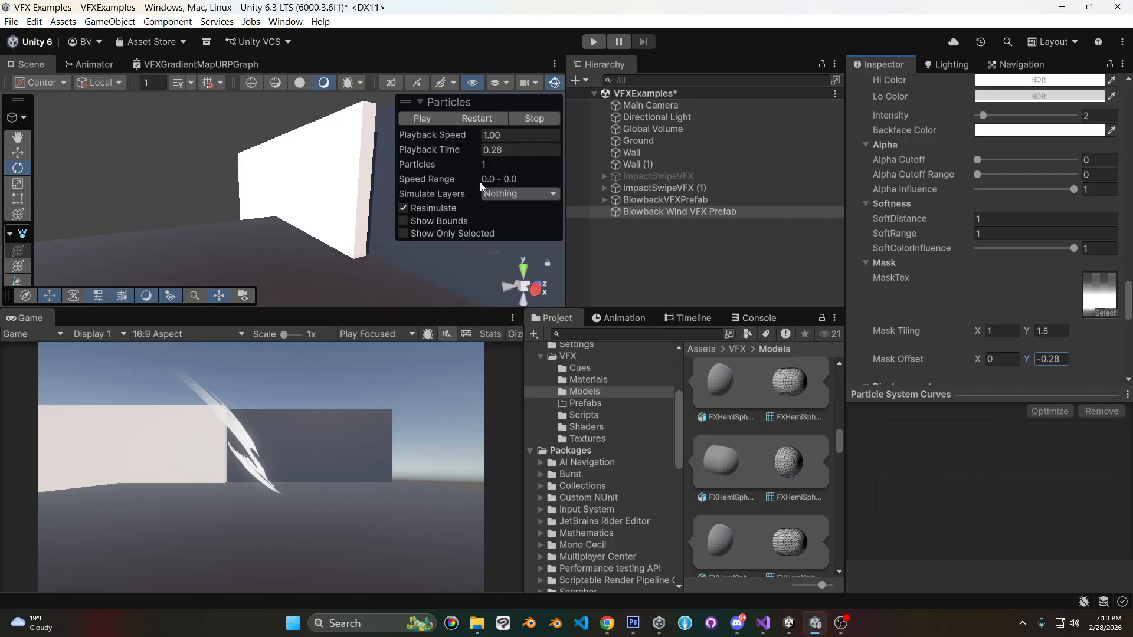
Preview the masked streak at playback time 0.27 by scrubbing the Main Tex Y offset, and reset that offset to 0.
{"action": "left_click_drag", "start_coordinate": [437, 151], "coordinate": [455, 152]}
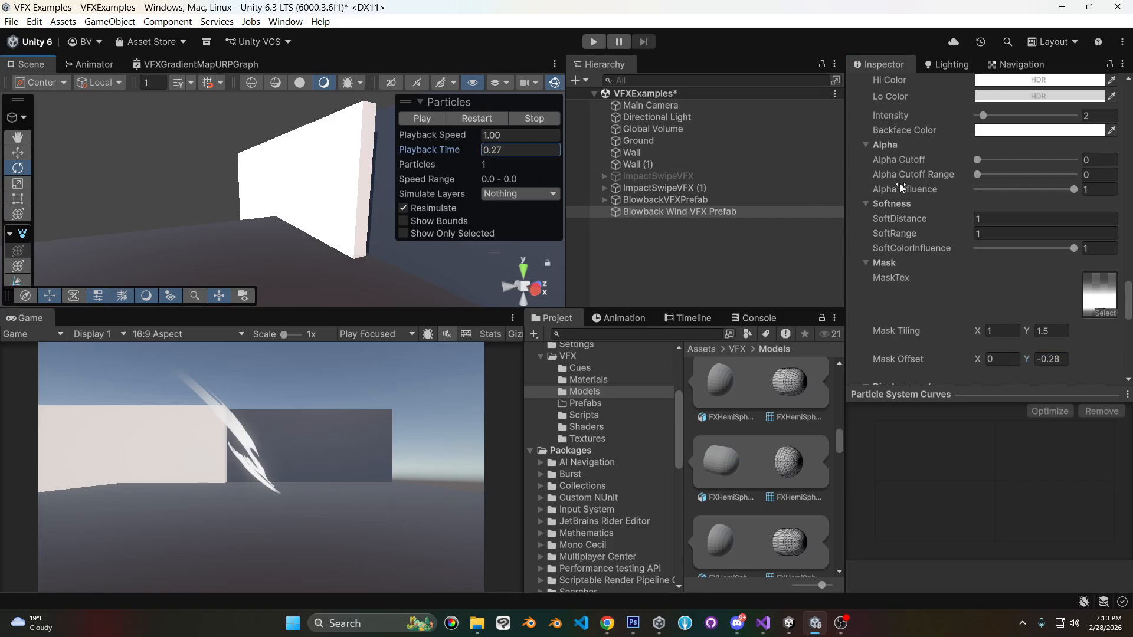
{"action": "scroll", "coordinate": [1008, 189], "scroll_direction": "up", "scroll_amount": 5}
{"action": "left_click", "coordinate": [1035, 302]}
{"action": "left_click_drag", "start_coordinate": [1020, 300], "coordinate": [769, 321]}
{"action": "scroll", "coordinate": [1032, 217], "scroll_direction": "down", "scroll_amount": 5}
{"action": "left_click", "coordinate": [1058, 102]}
{"action": "type", "text": "0"}
Reset the wind material's Mask Tiling Y to 1 and Mask Offset Y to 0.
{"action": "scroll", "coordinate": [1038, 221], "scroll_direction": "down", "scroll_amount": 4}
{"action": "left_click", "coordinate": [1051, 211]}
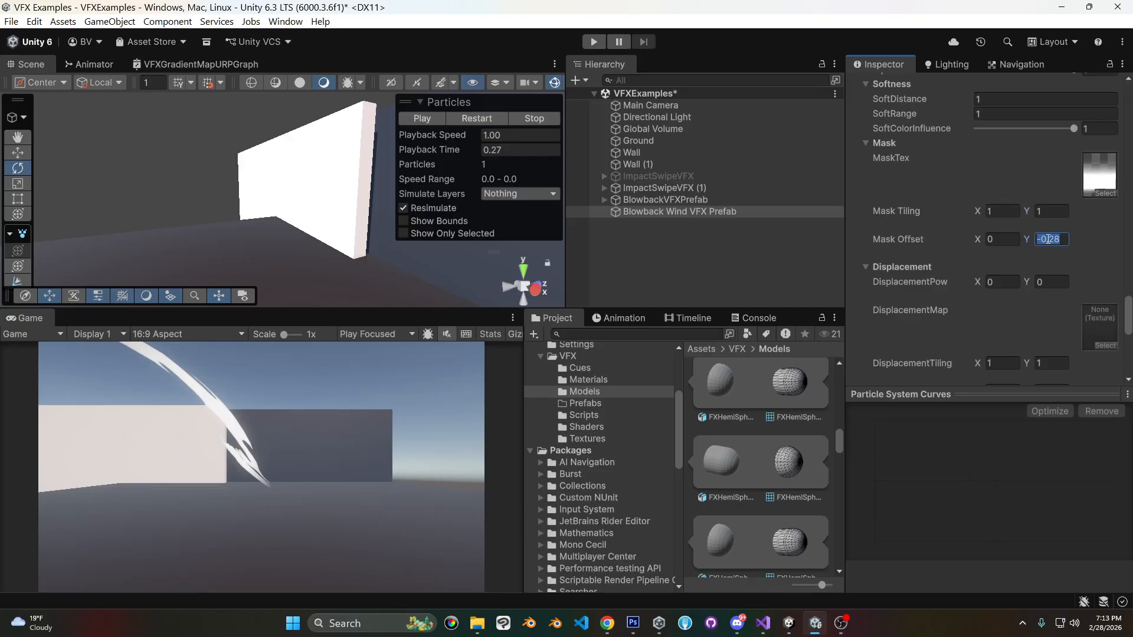
{"action": "type", "text": "0"}
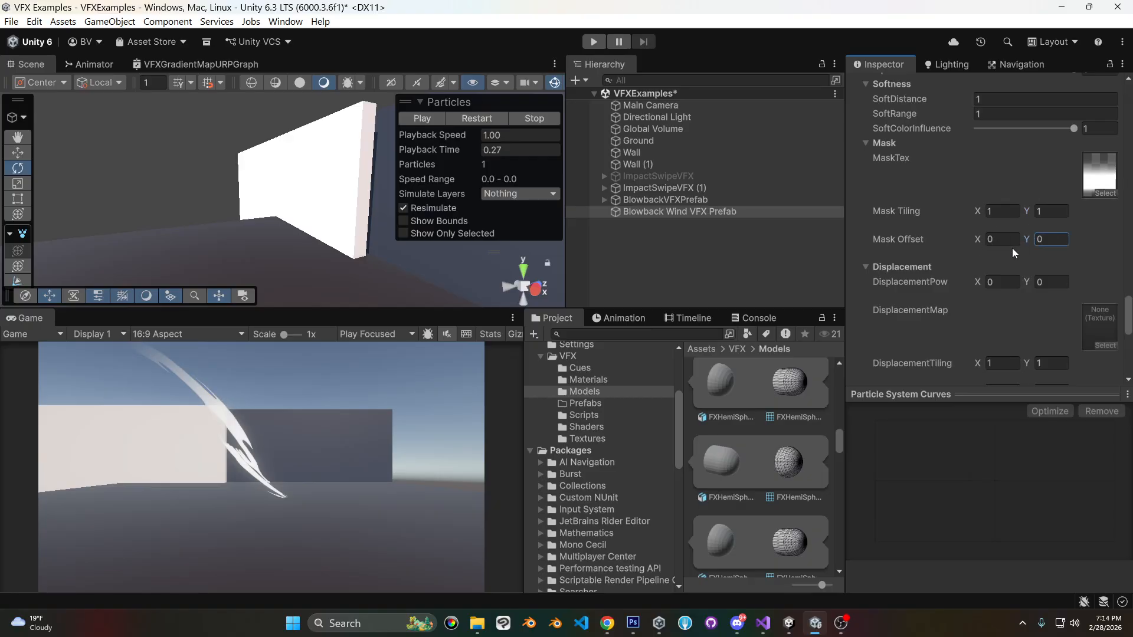
{"action": "scroll", "coordinate": [1011, 247], "scroll_direction": "up", "scroll_amount": 6}
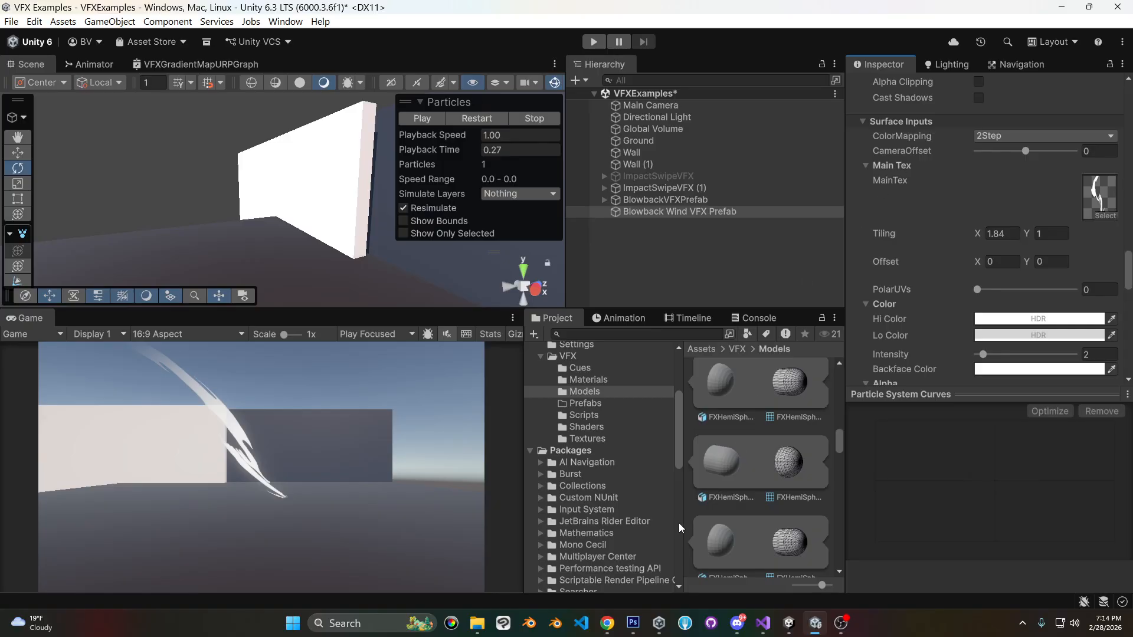
Switch to windTex3.psd in Photoshop, duplicate Layer 1 as Layer 1 copy, and hide the original Layer 1.
{"action": "left_click", "coordinate": [633, 623]}
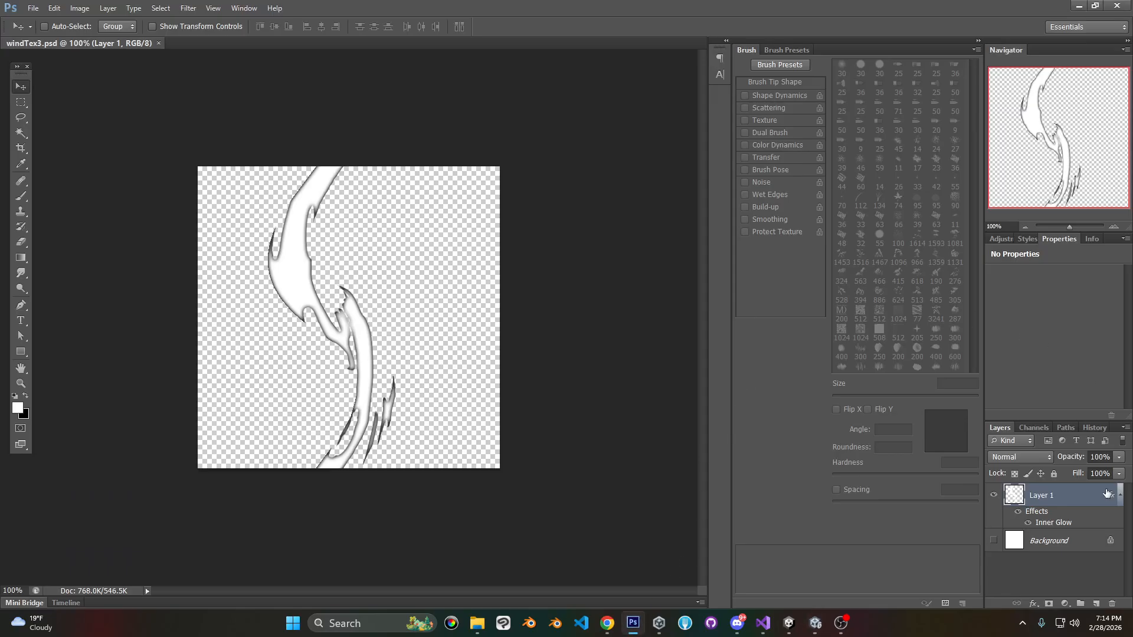
{"action": "right_click", "coordinate": [1065, 496]}
{"action": "left_click", "coordinate": [1029, 70]}
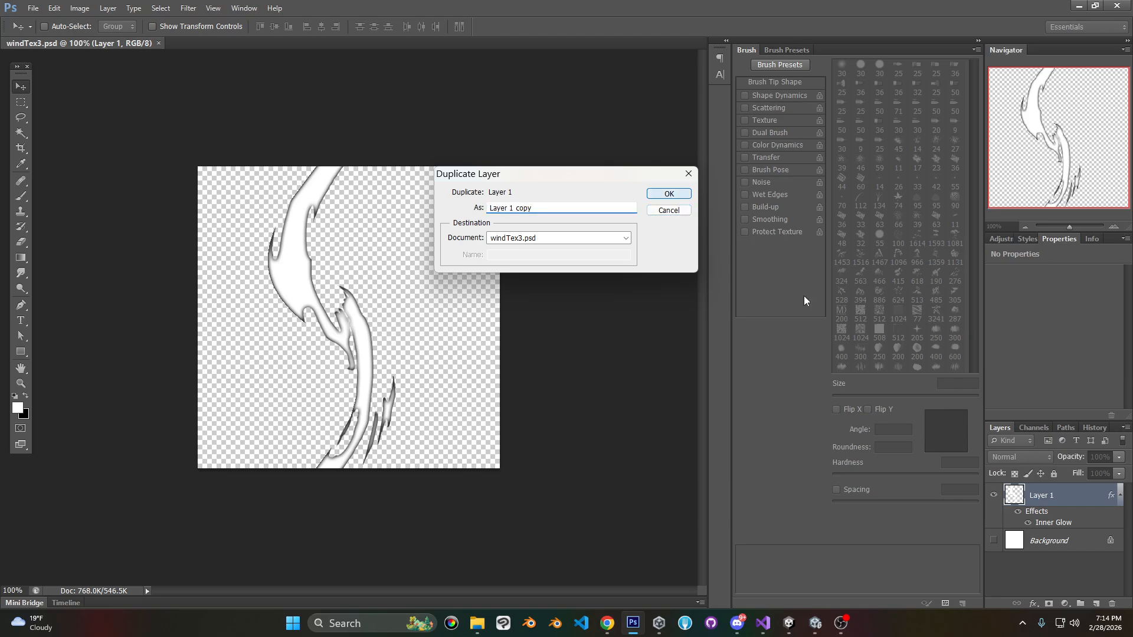
{"action": "left_click", "coordinate": [667, 192]}
{"action": "left_click", "coordinate": [994, 541]}
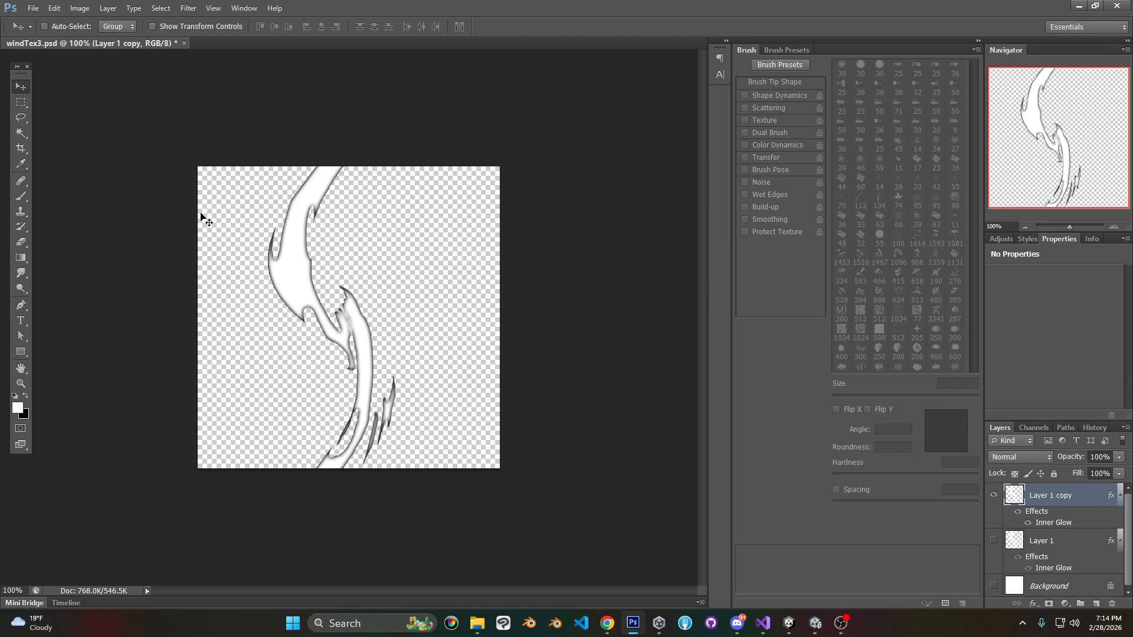
Apply a Motion Blur with an angle of 90° and a distance of 28 pixels to Layer 1 copy.
{"action": "left_click", "coordinate": [189, 8]}
{"action": "left_click", "coordinate": [523, 86]}
{"action": "left_click", "coordinate": [188, 8]}
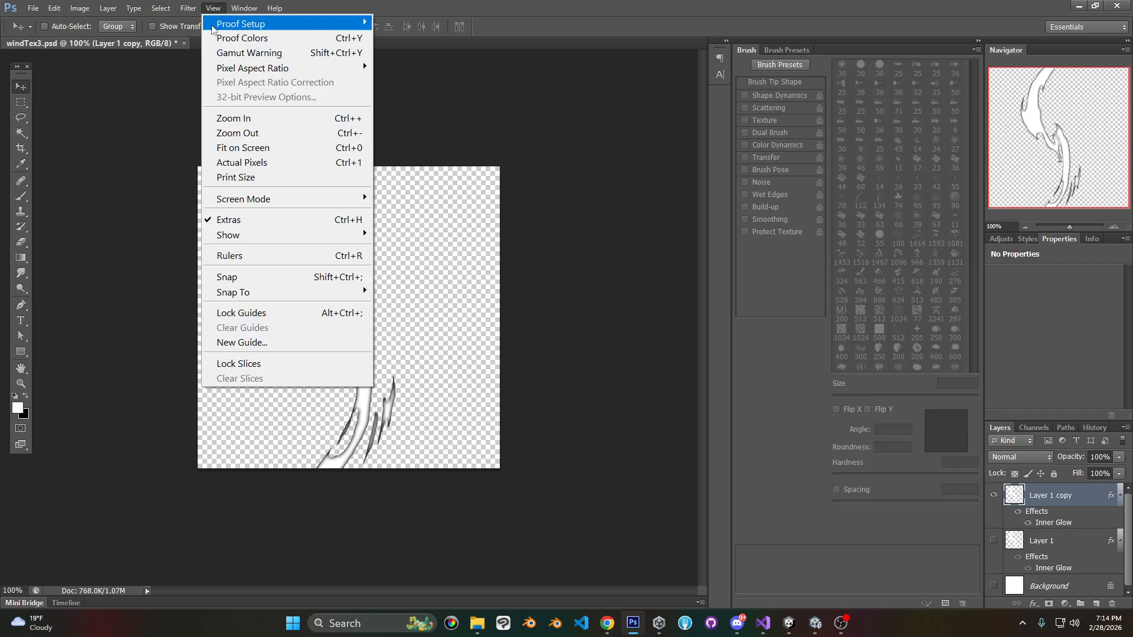
{"action": "mouse_move", "coordinate": [270, 161]}
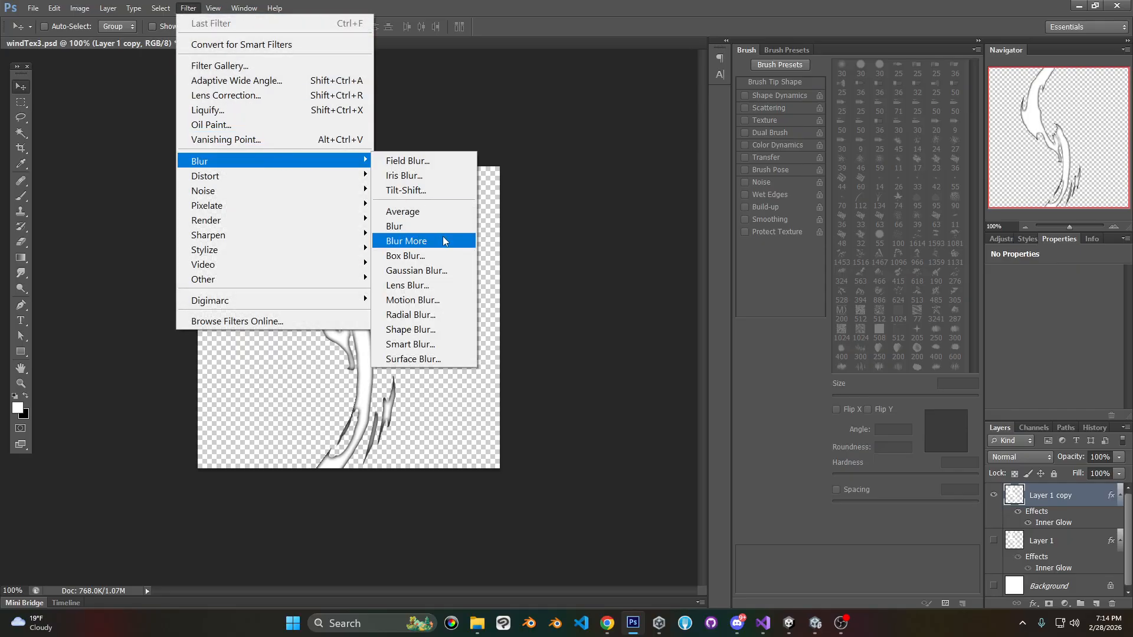
{"action": "left_click", "coordinate": [429, 301]}
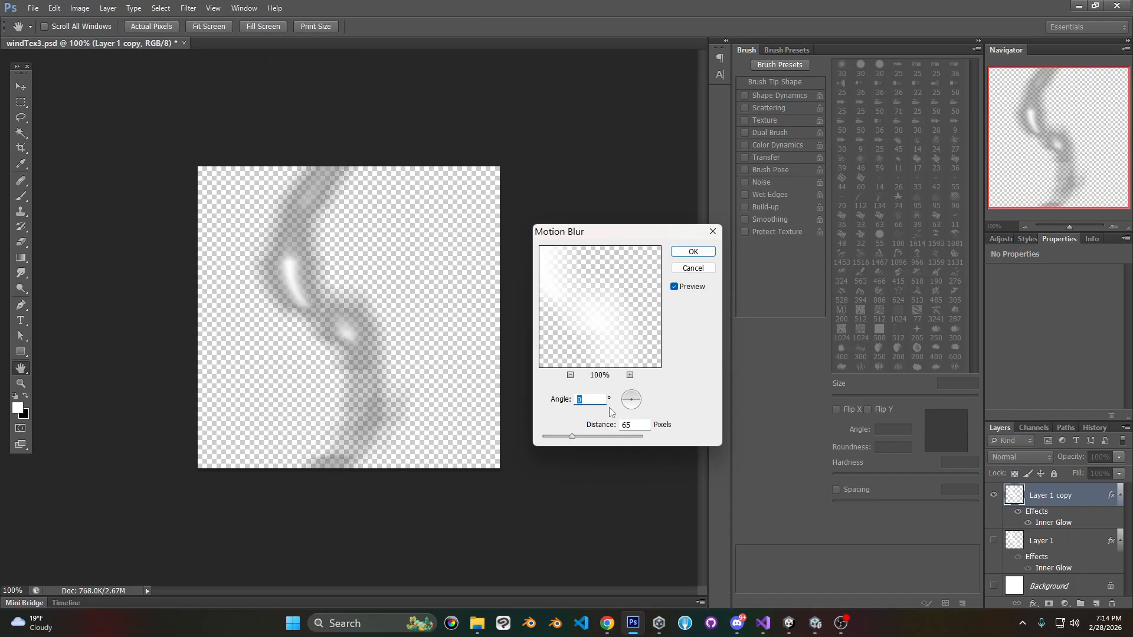
{"action": "type", "text": "09"}
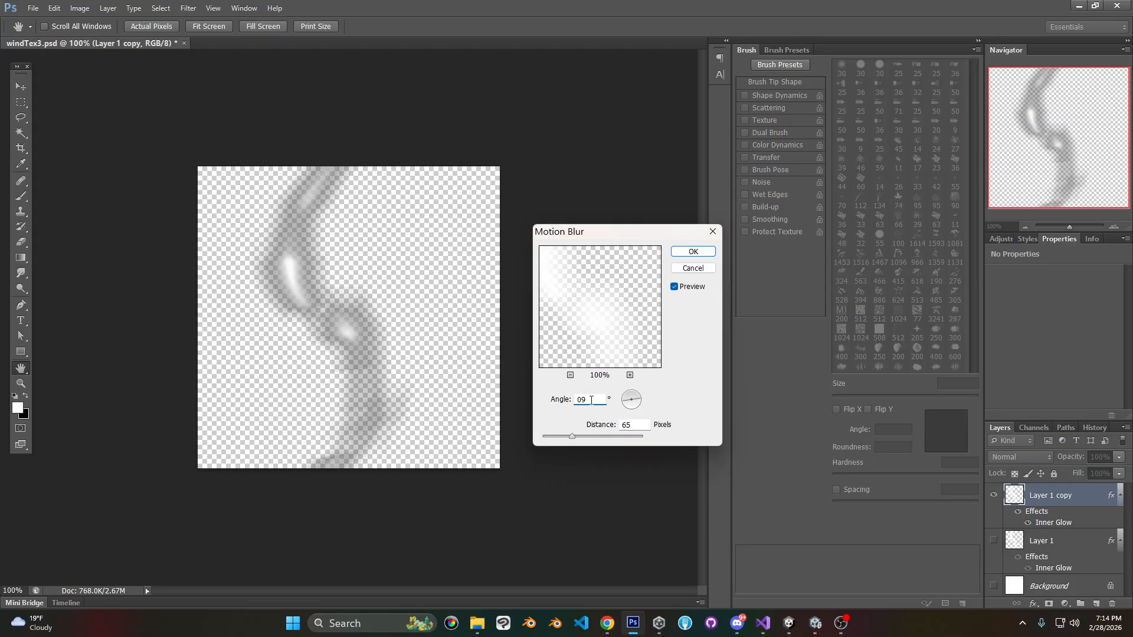
{"action": "type", "text": "8"}
{"action": "key", "text": "BackSpace"}
{"action": "type", "text": "0"}
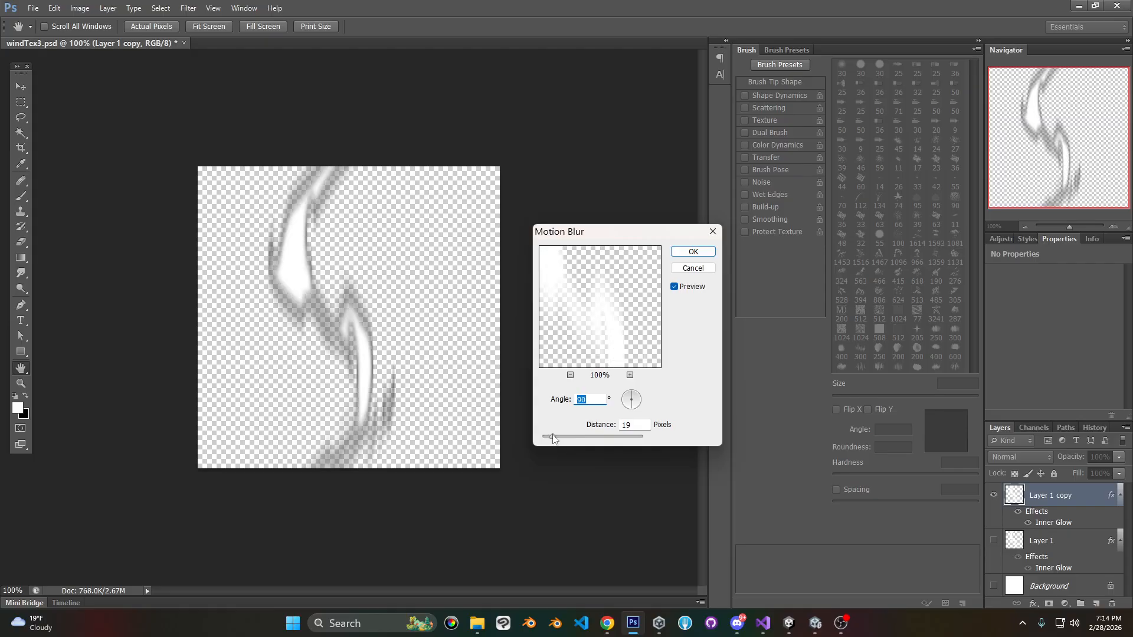
{"action": "left_click", "coordinate": [553, 437]}
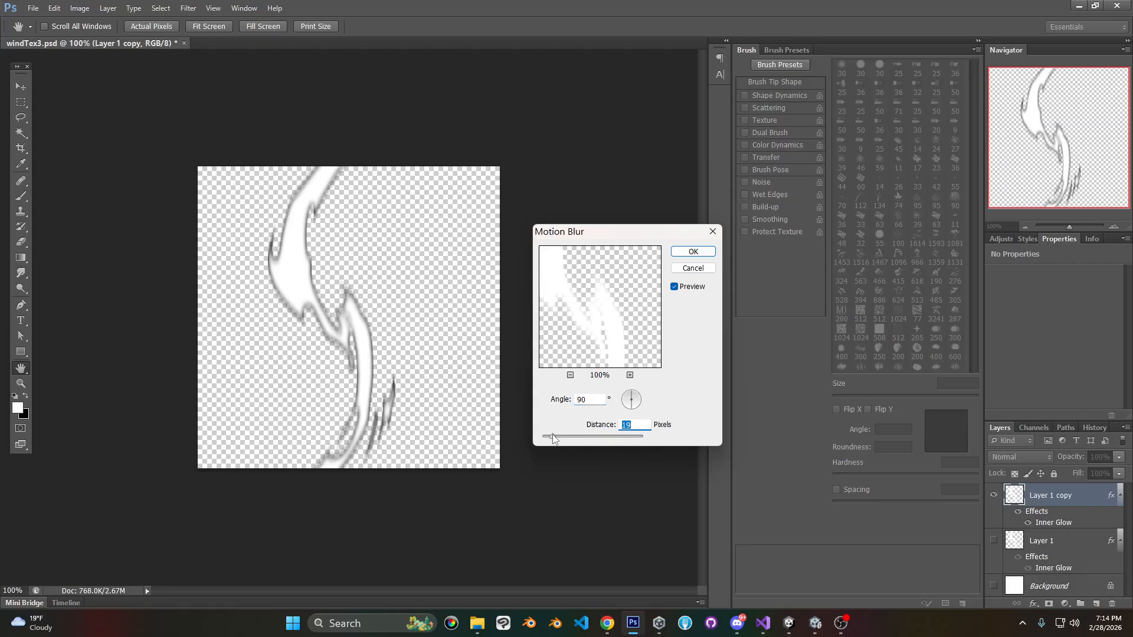
{"action": "left_click_drag", "start_coordinate": [553, 437], "coordinate": [557, 439]}
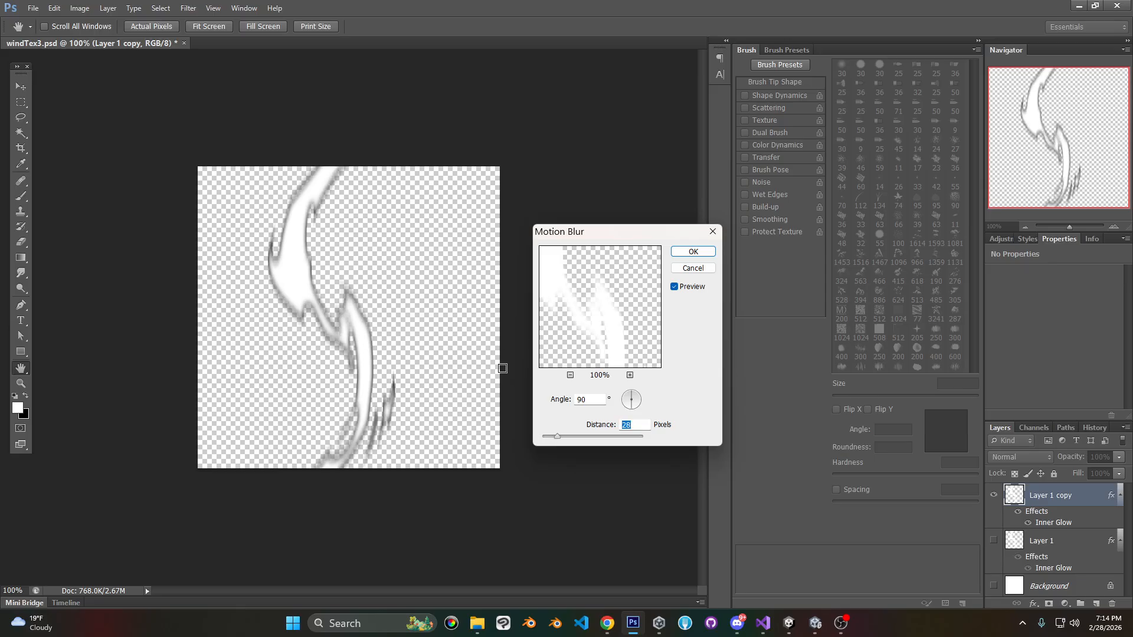
{"action": "left_click", "coordinate": [690, 252]}
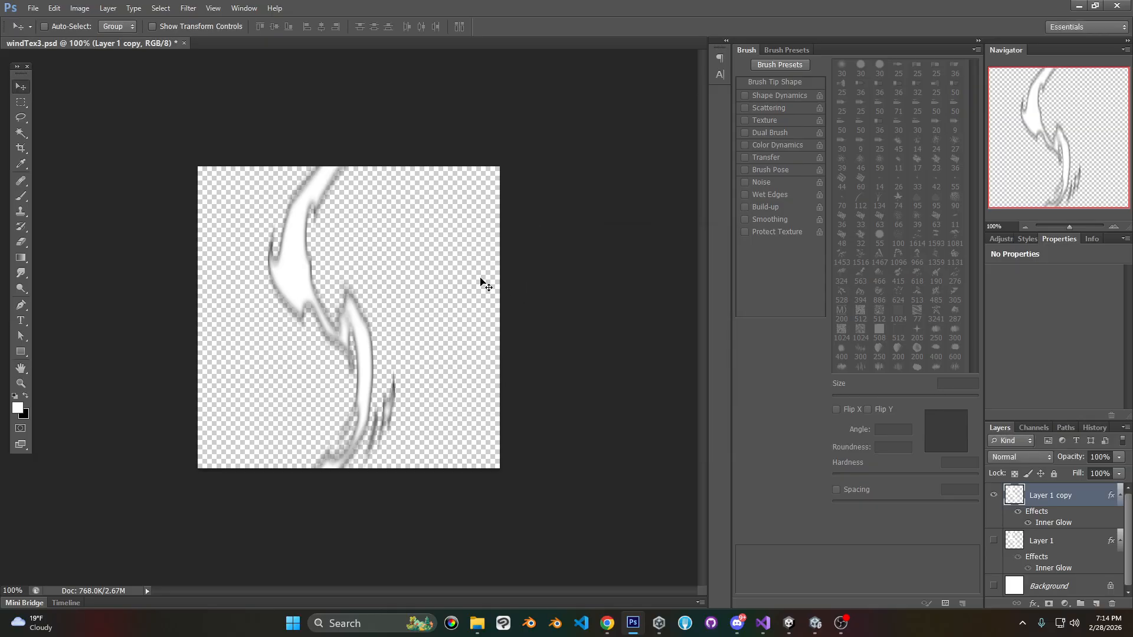
Switch back to the VFX Examples project in Unity and preview the blurred streak at playback time 0.32, scrubbing the Main Tex Y offset to -7.37.
{"action": "left_click", "coordinate": [788, 621]}
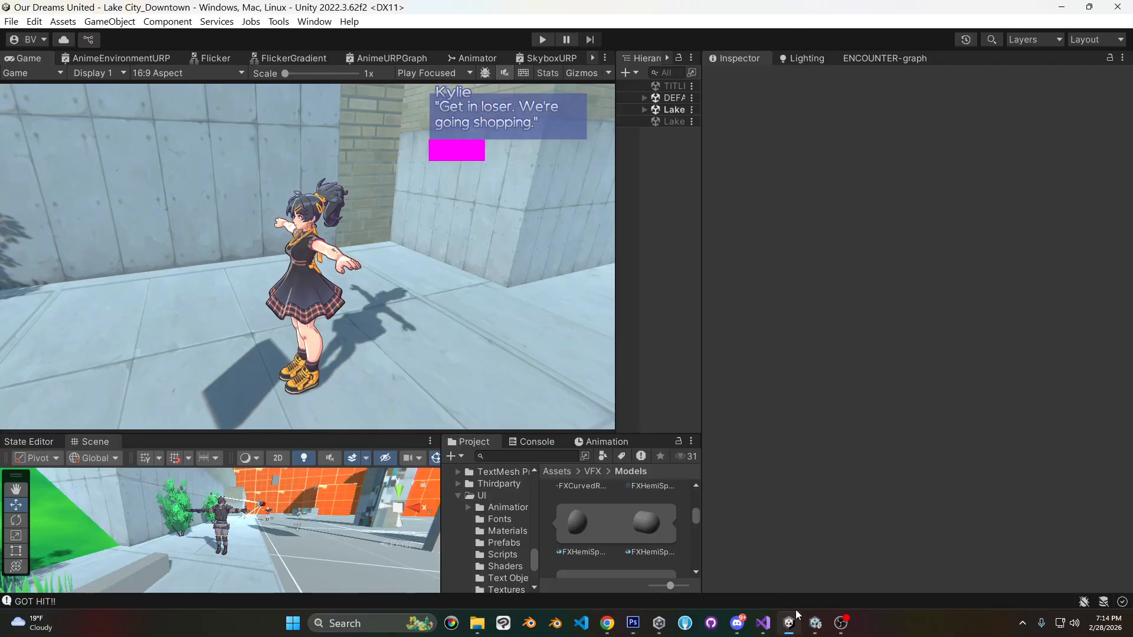
{"action": "left_click", "coordinate": [815, 623]}
{"action": "mouse_move", "coordinate": [442, 148]}
{"action": "left_mouse_down"}
{"action": "mouse_move", "coordinate": [472, 150]}
{"action": "mouse_move", "coordinate": [452, 150]}
{"action": "left_mouse_up"}
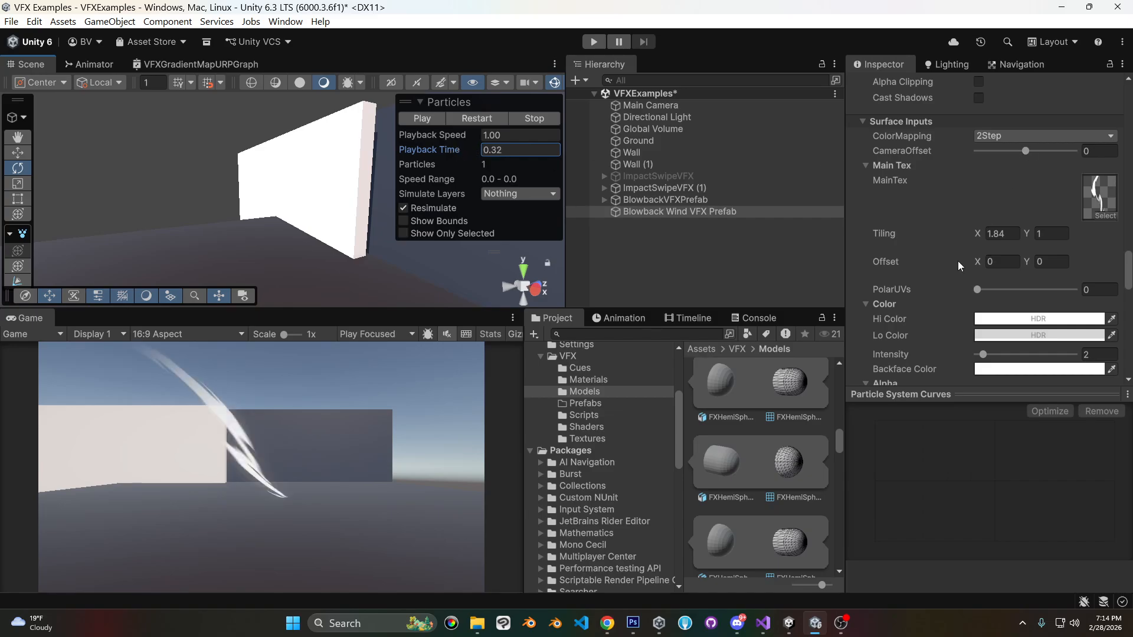
{"action": "left_click_drag", "start_coordinate": [1029, 267], "coordinate": [840, 285]}
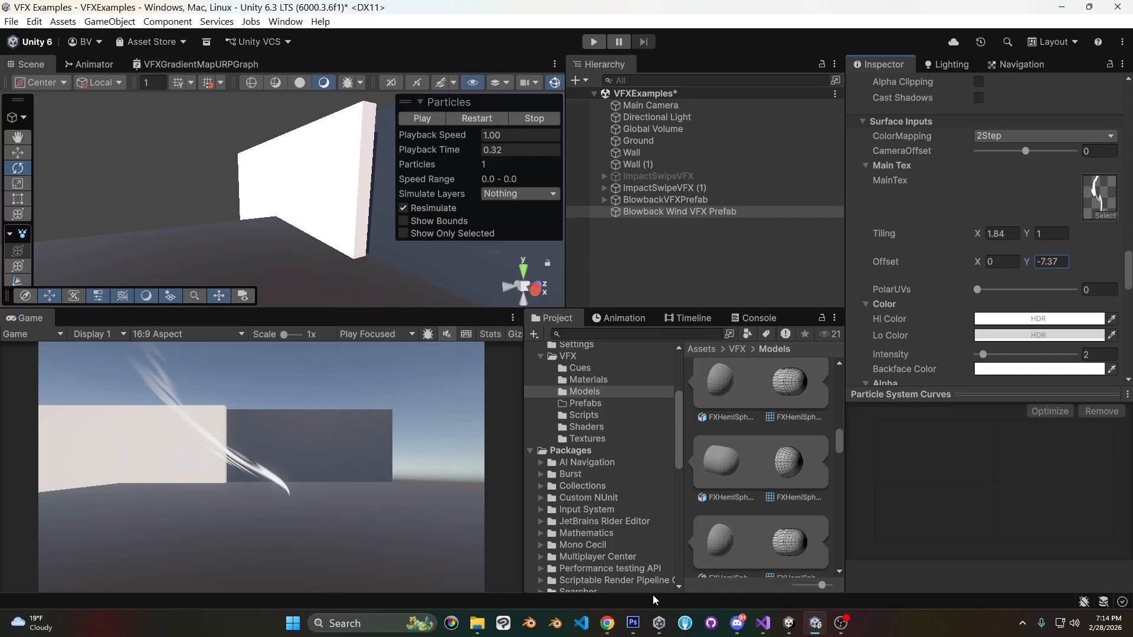
Switch to Photoshop, duplicate Layer 1 copy as Layer 1 copy 2, and hide Layer 1 copy.
{"action": "mouse_move", "coordinate": [633, 623]}
{"action": "left_click", "coordinate": [610, 566]}
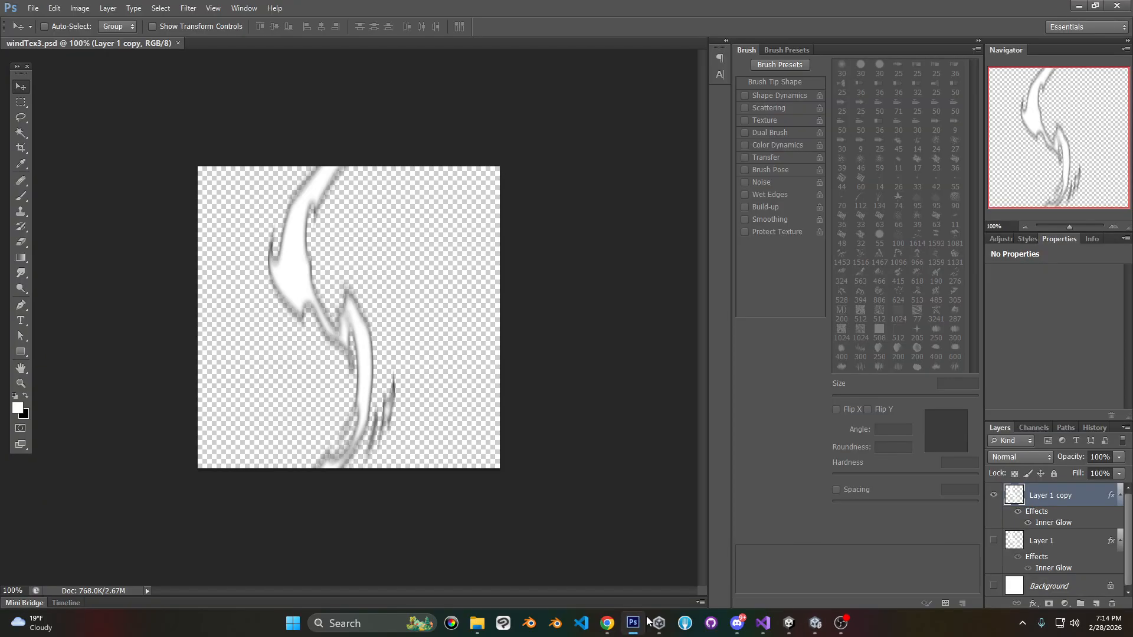
{"action": "right_click", "coordinate": [1082, 498]}
{"action": "left_click", "coordinate": [1038, 75]}
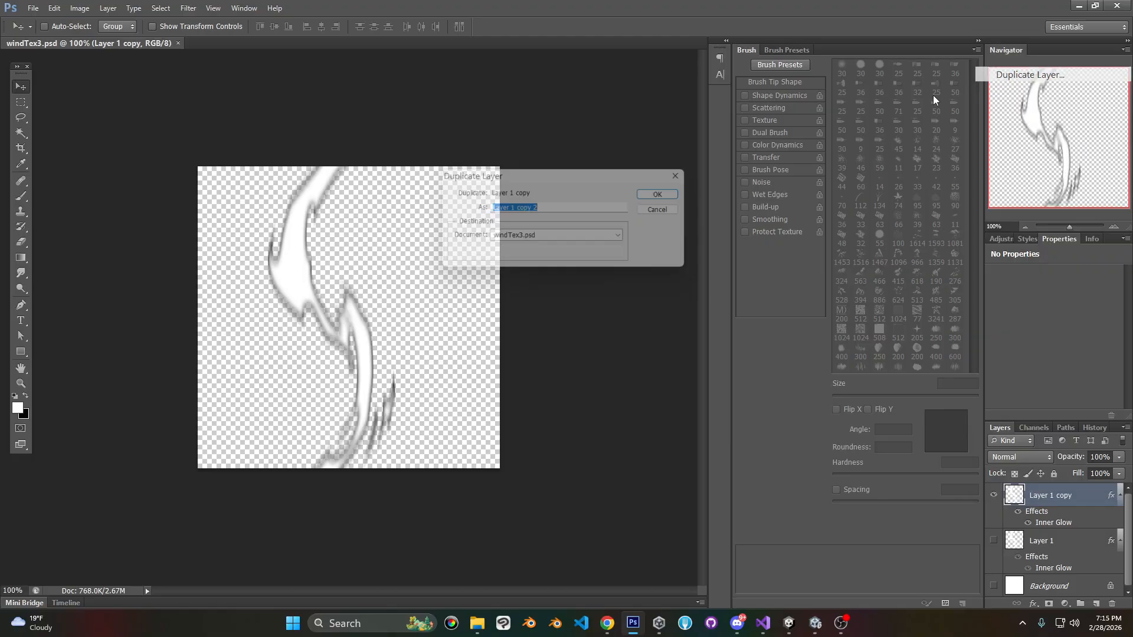
{"action": "key", "text": "Return"}
{"action": "left_click", "coordinate": [993, 541]}
Apply a Motion Blur to Layer 1 copy 2 at a 90° angle, using a distance longer than 28 pixels.
{"action": "left_click", "coordinate": [189, 7]}
{"action": "mouse_move", "coordinate": [307, 161]}
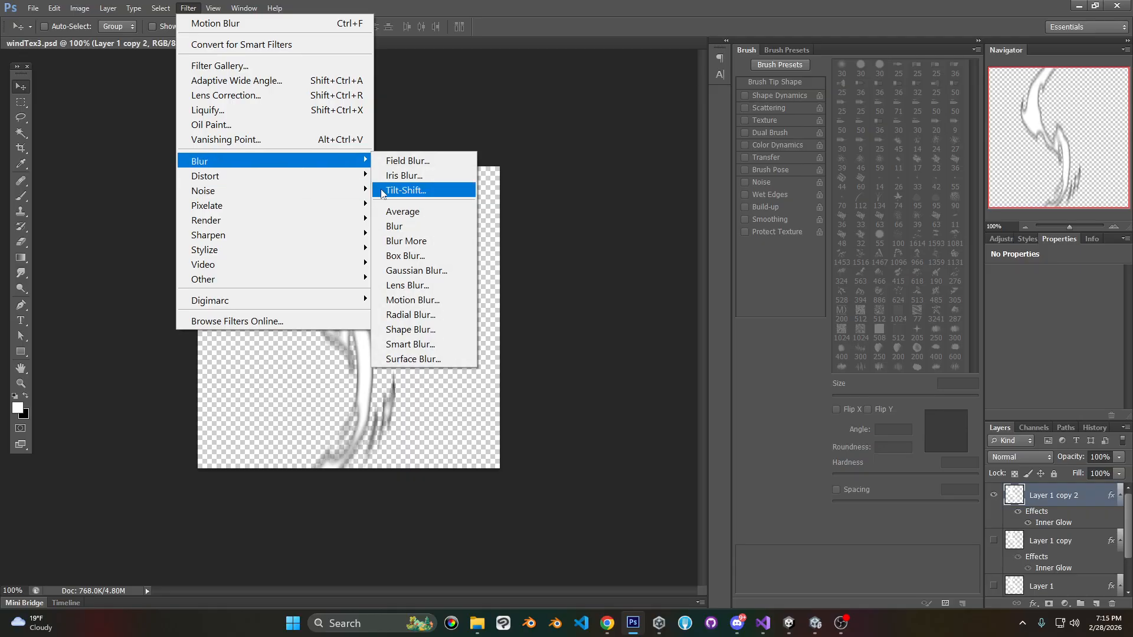
{"action": "left_click", "coordinate": [422, 300]}
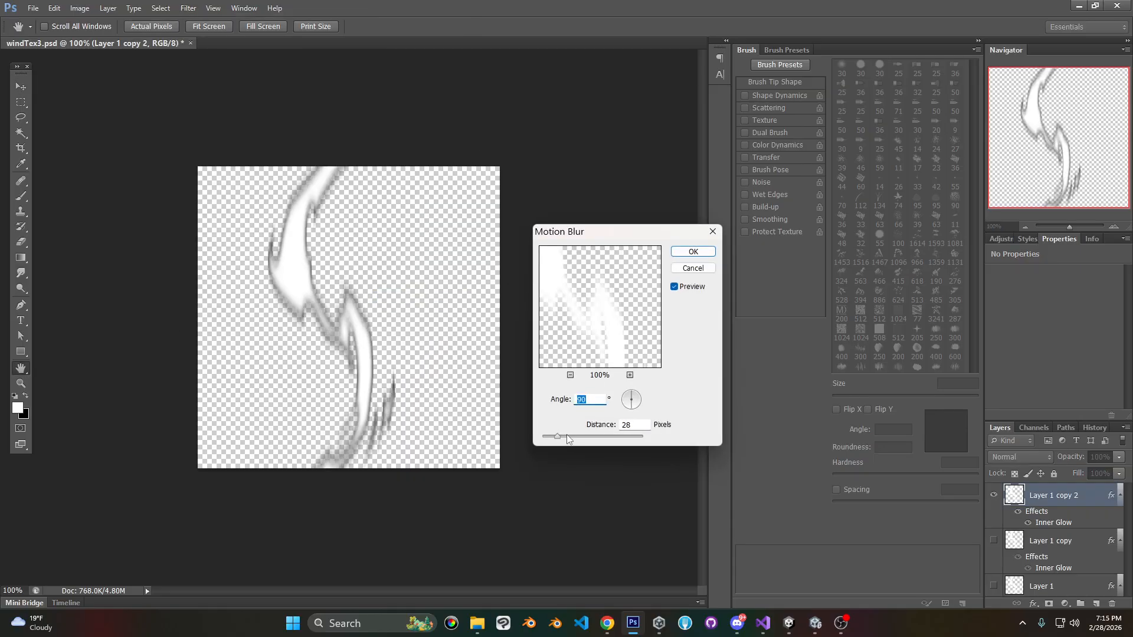
{"action": "key", "text": "Tab"}
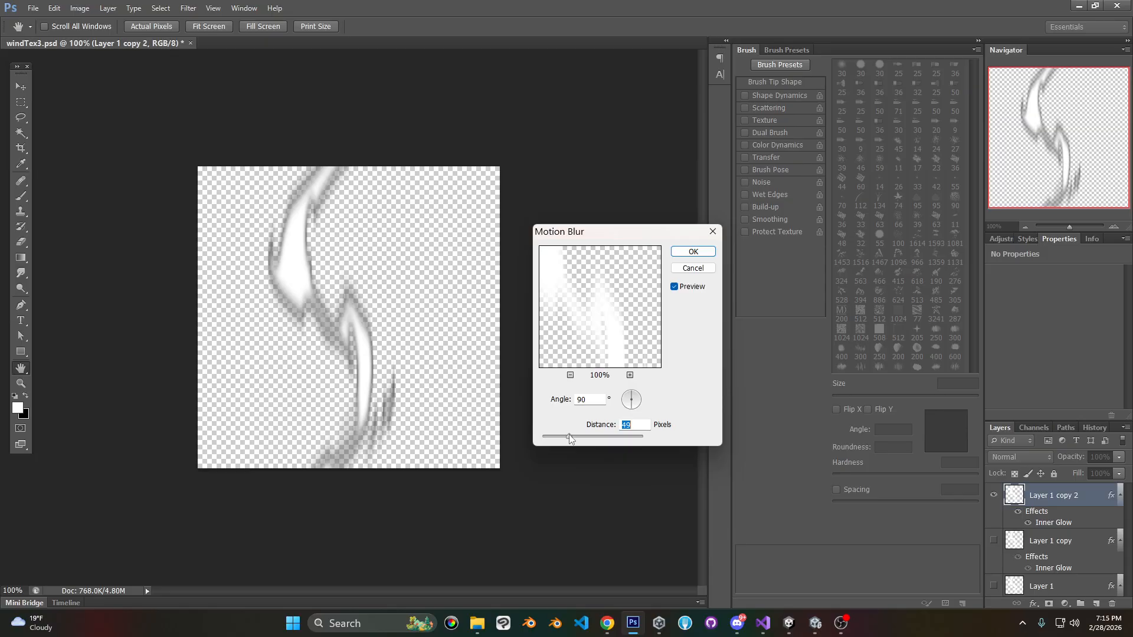
{"action": "left_click_drag", "start_coordinate": [571, 438], "coordinate": [567, 438]}
{"action": "left_click", "coordinate": [693, 252]}
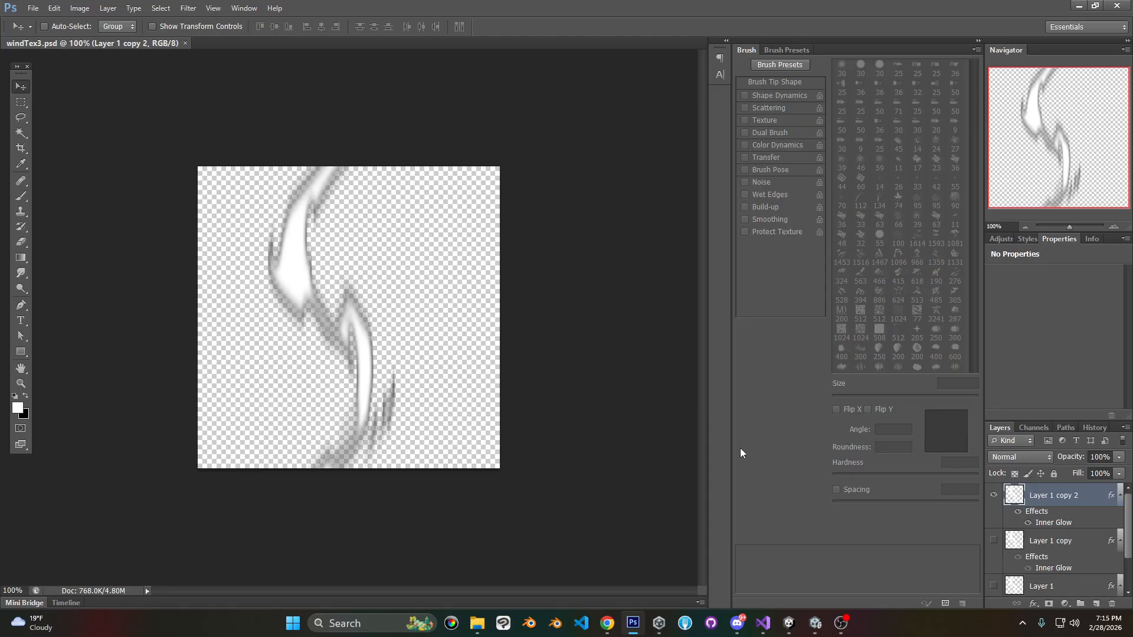
Switch to Unity and preview the more strongly blurred streak by scrubbing the Main Tex Y offset to -12.39.
{"action": "left_click", "coordinate": [790, 623]}
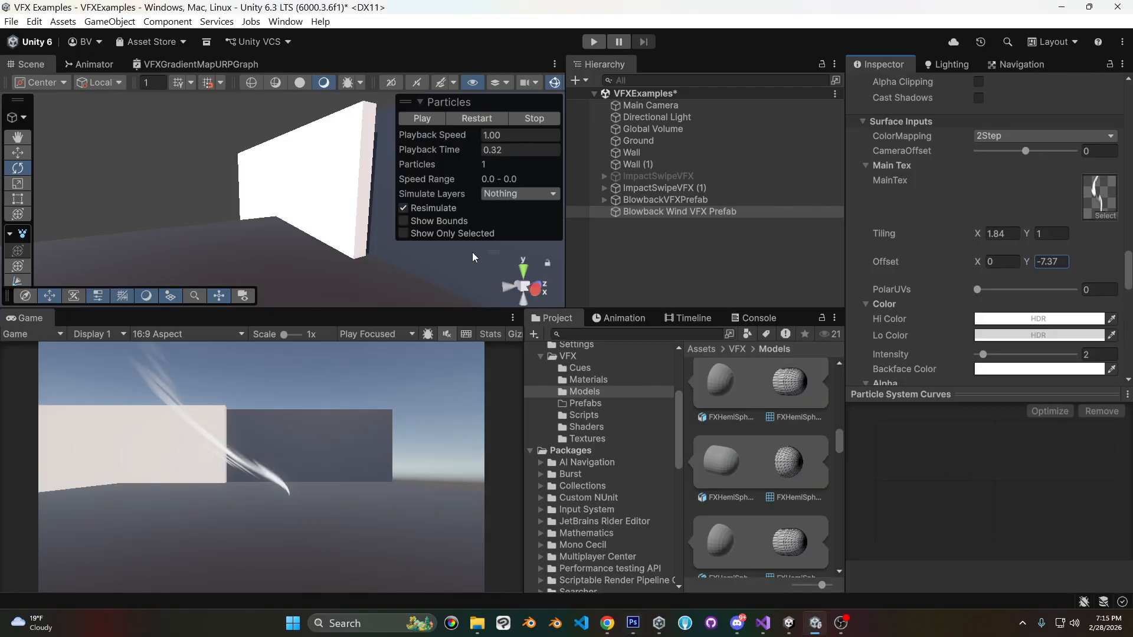
{"action": "left_click_drag", "start_coordinate": [1030, 261], "coordinate": [897, 278]}
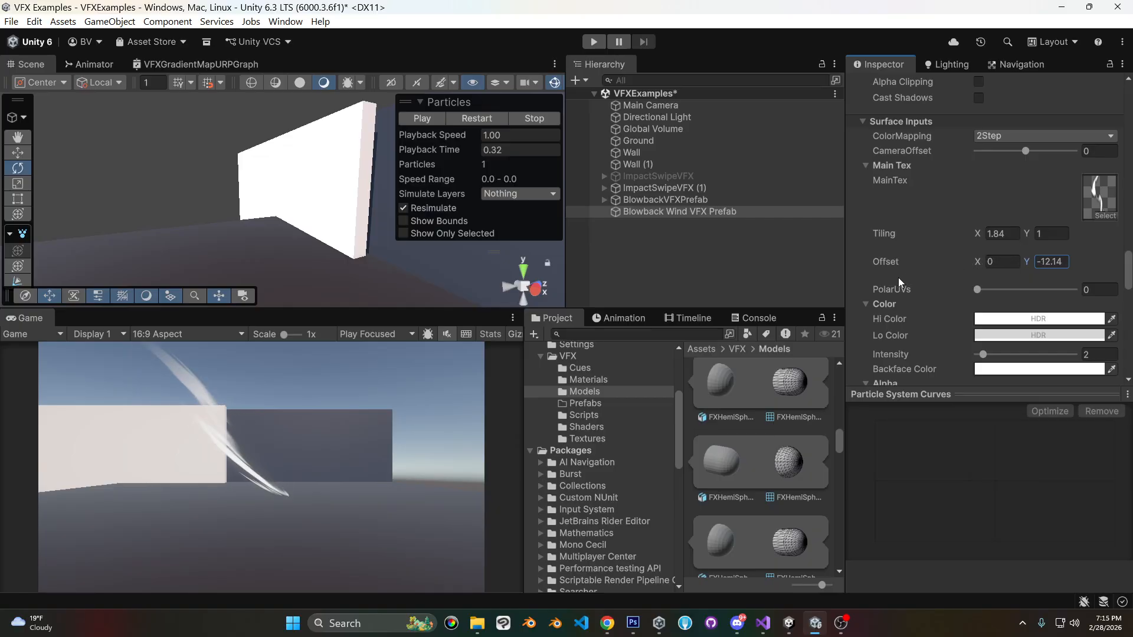
Set the wind material's Alpha Influence to 0 and test the Alpha Cutoff and Alpha Cutoff Range, returning both to 0.
{"action": "scroll", "coordinate": [903, 247], "scroll_direction": "down", "scroll_amount": 3}
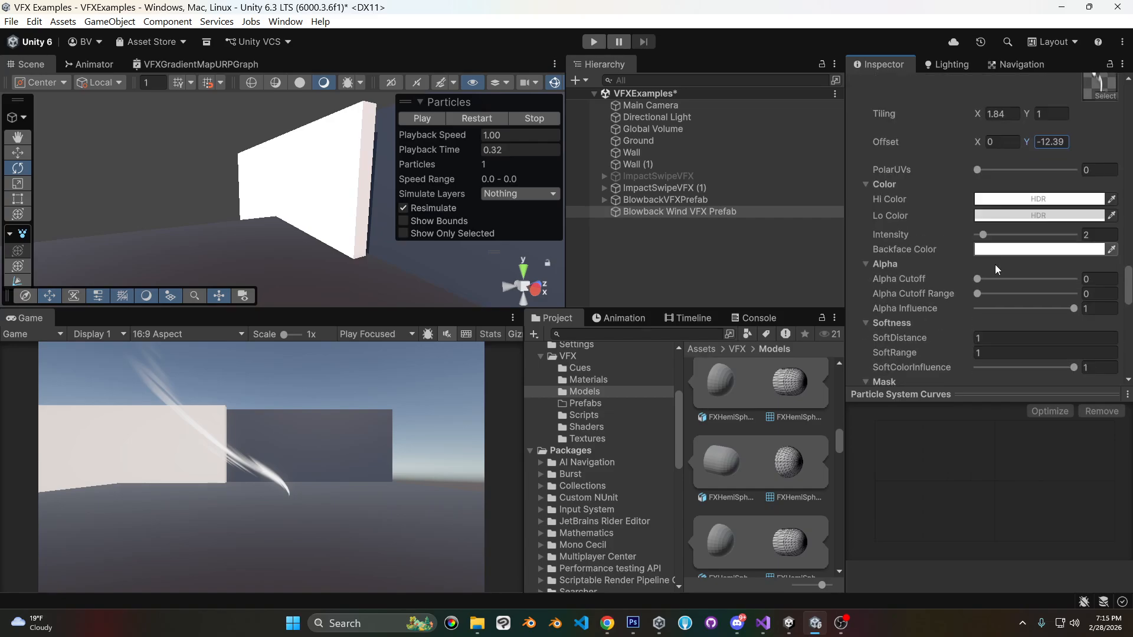
{"action": "left_click_drag", "start_coordinate": [1073, 309], "coordinate": [982, 236]}
{"action": "left_click_drag", "start_coordinate": [979, 295], "coordinate": [964, 274]}
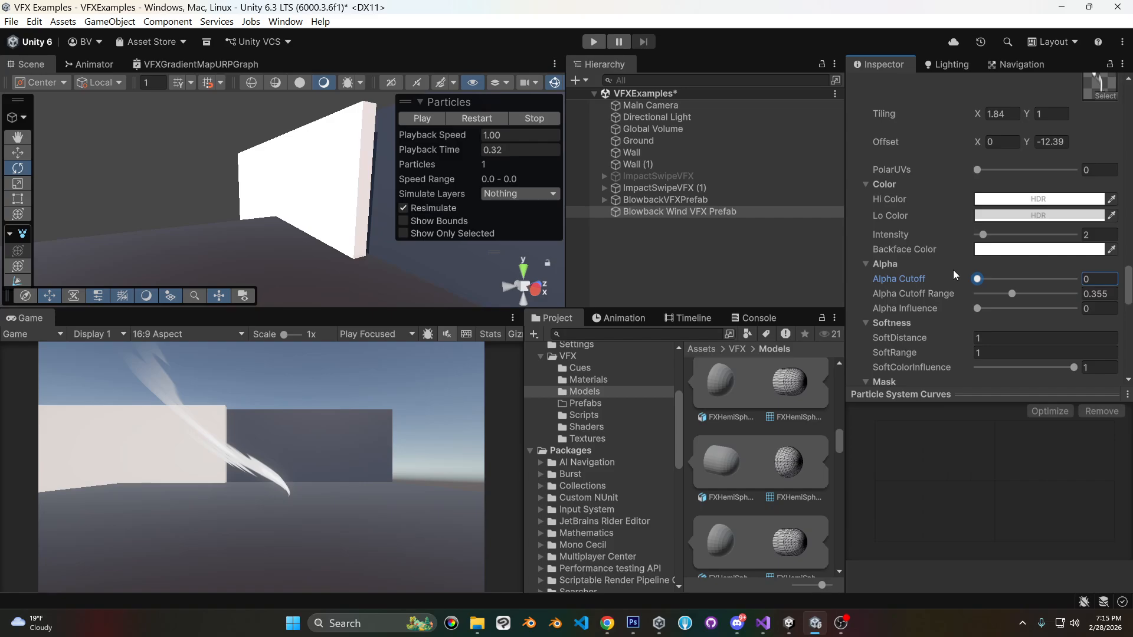
{"action": "left_click_drag", "start_coordinate": [1032, 295], "coordinate": [968, 293]}
{"action": "scroll", "coordinate": [1004, 294], "scroll_direction": "up", "scroll_amount": 2}
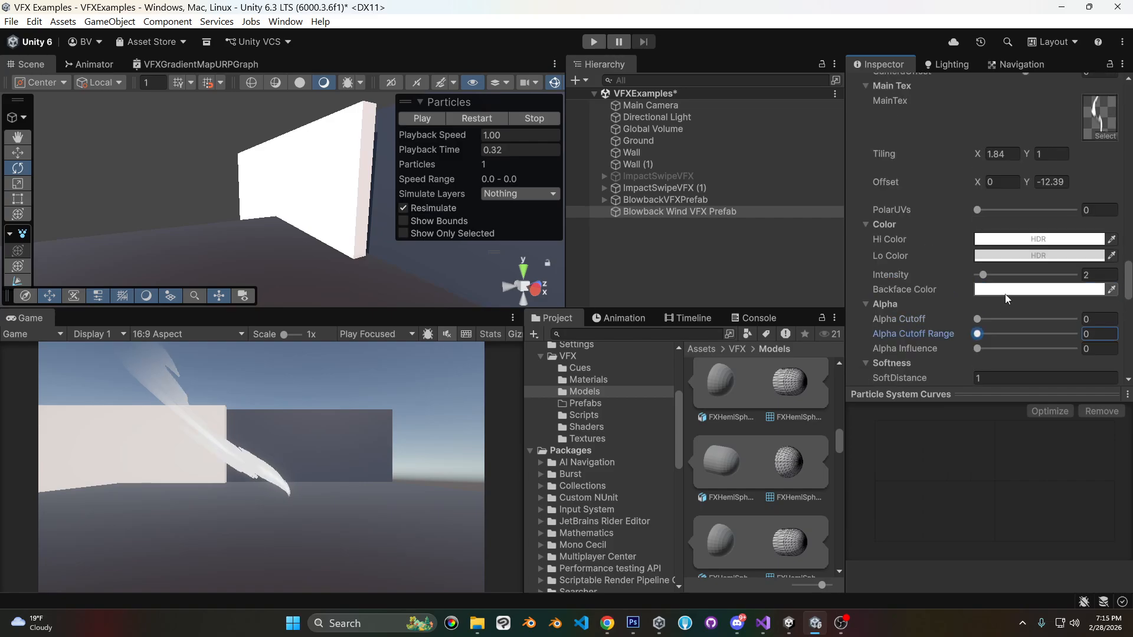
In Photoshop, hide Layer 1 copy 2 and show Layer 1 copy instead, and return to Unity to check the streak.
{"action": "left_click", "coordinate": [633, 624]}
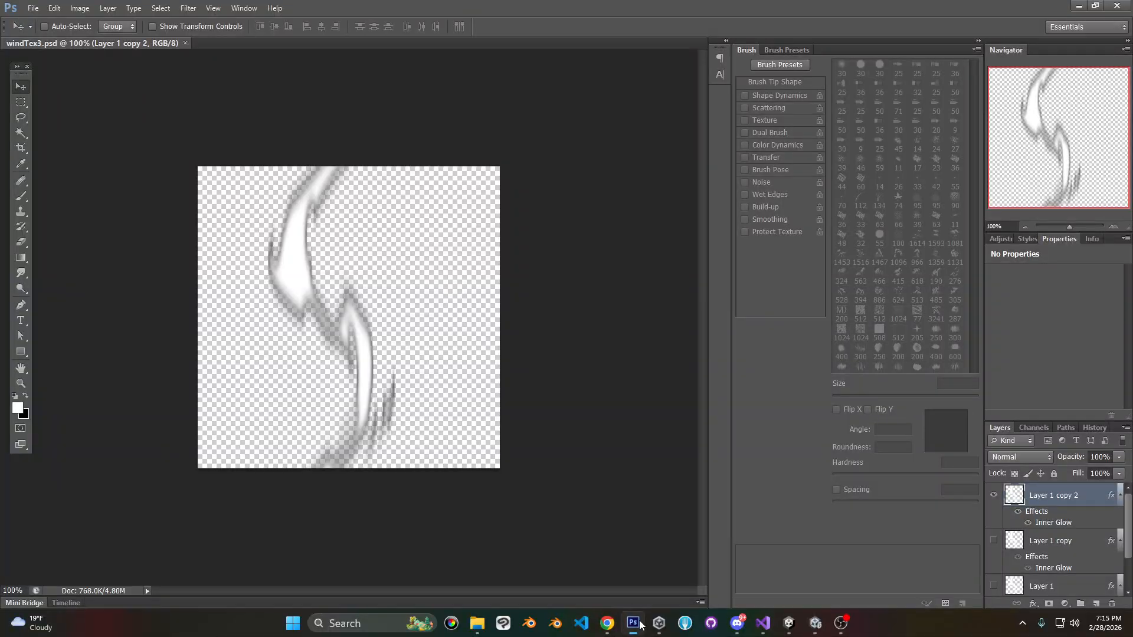
{"action": "left_click", "coordinate": [993, 495]}
{"action": "left_click", "coordinate": [993, 541]}
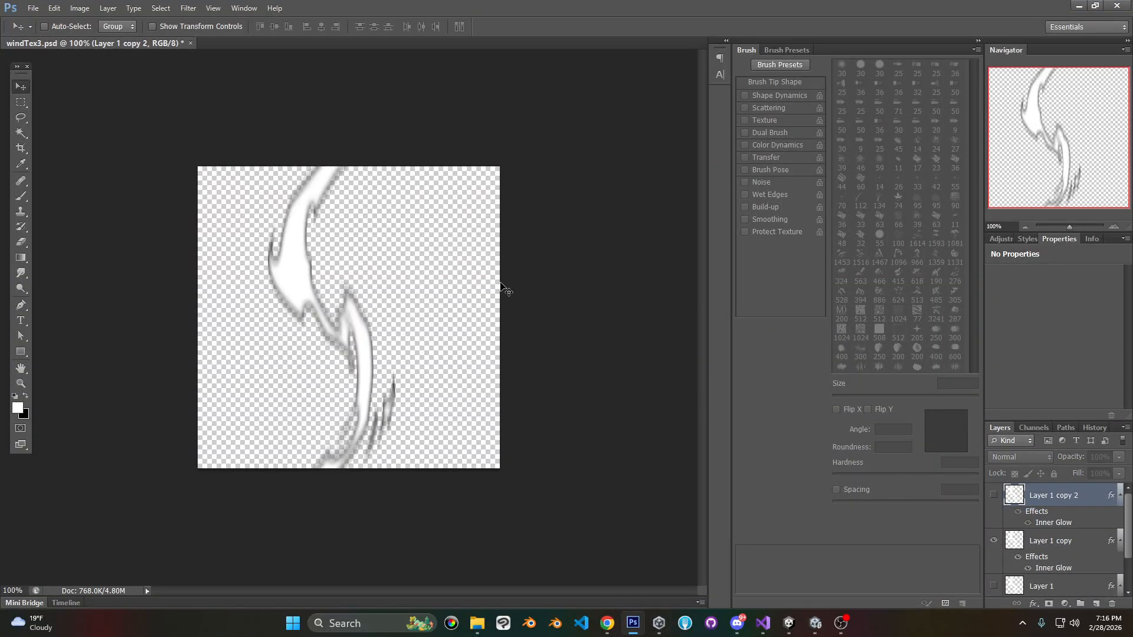
{"action": "left_click", "coordinate": [814, 623]}
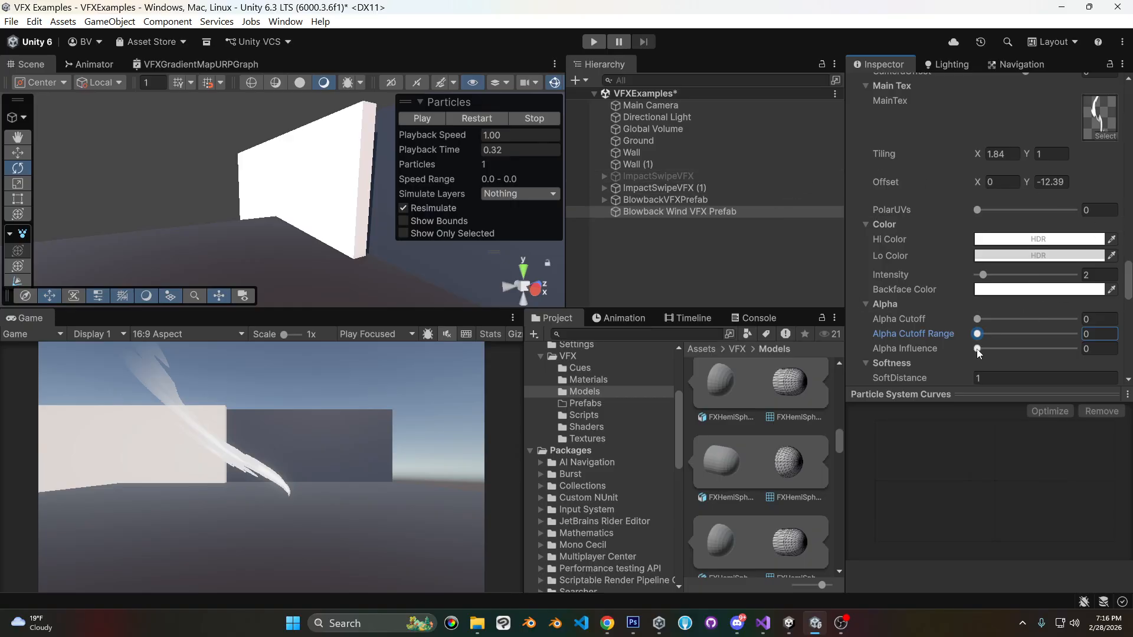
Set the wind material's Alpha Influence to 1 and make the particle system's Custom1 data a Vector with 2 components.
{"action": "left_click_drag", "start_coordinate": [977, 349], "coordinate": [1084, 349]}
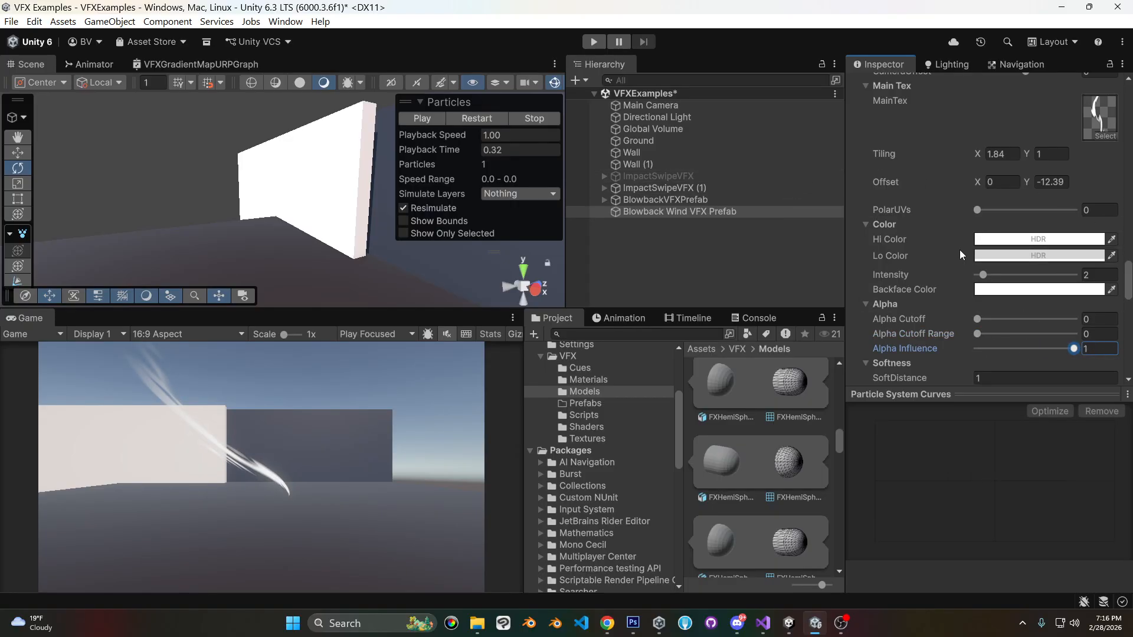
{"action": "scroll", "coordinate": [958, 250], "scroll_direction": "up", "scroll_amount": 15}
{"action": "scroll", "coordinate": [921, 298], "scroll_direction": "down", "scroll_amount": 2}
{"action": "left_click", "coordinate": [925, 311]}
{"action": "scroll", "coordinate": [982, 207], "scroll_direction": "down", "scroll_amount": 6}
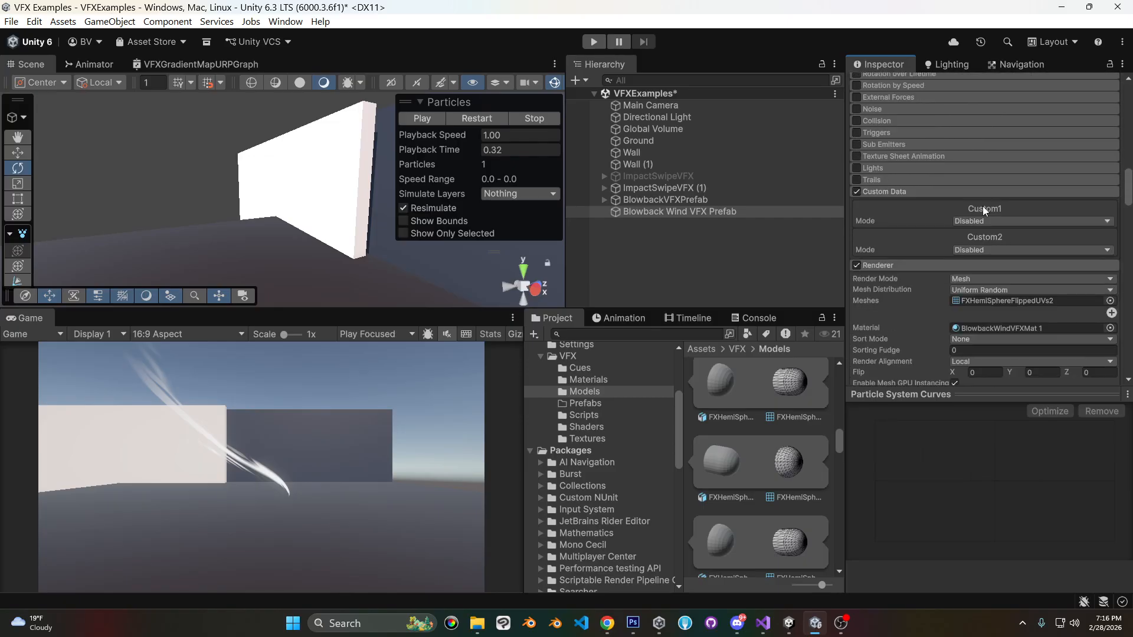
{"action": "left_click", "coordinate": [997, 221]}
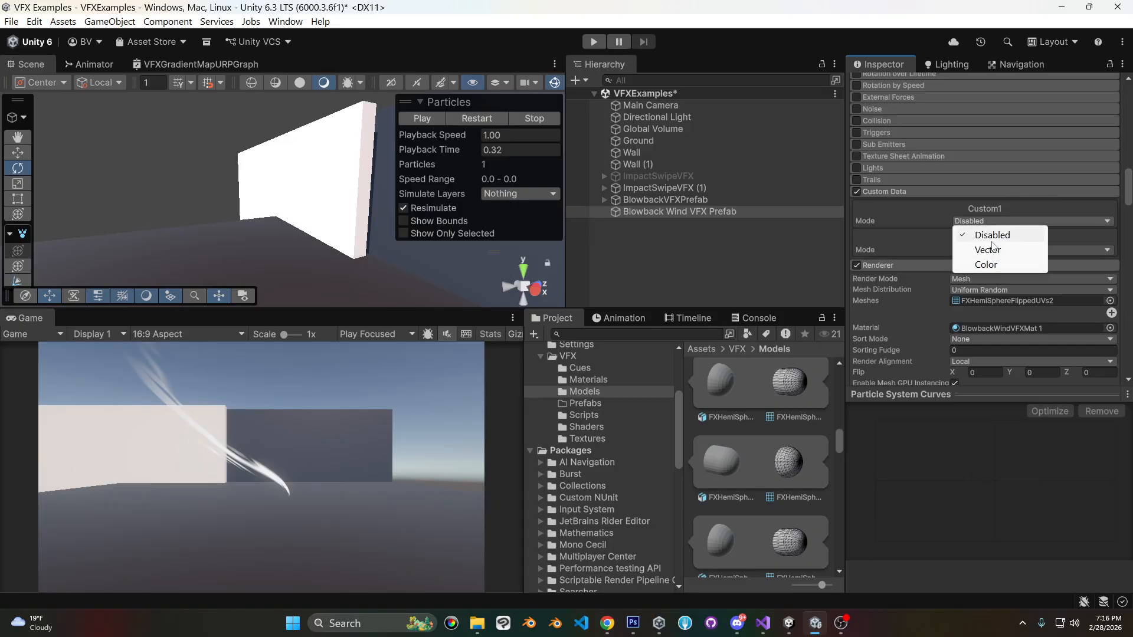
{"action": "left_click", "coordinate": [995, 249]}
{"action": "left_click", "coordinate": [995, 232]}
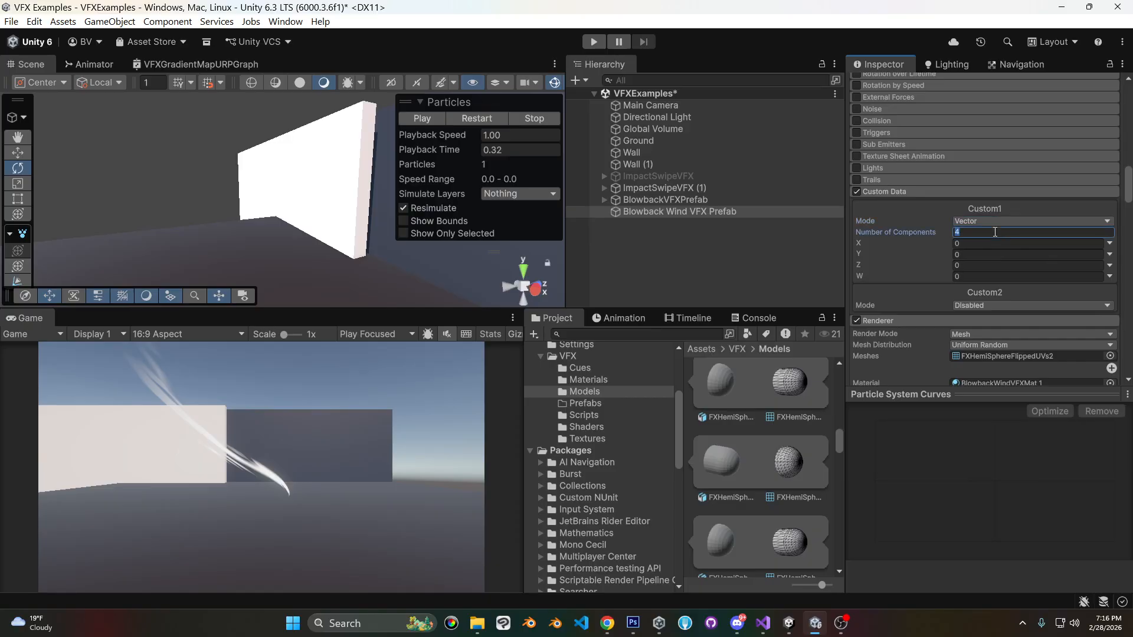
{"action": "type", "text": "2"}
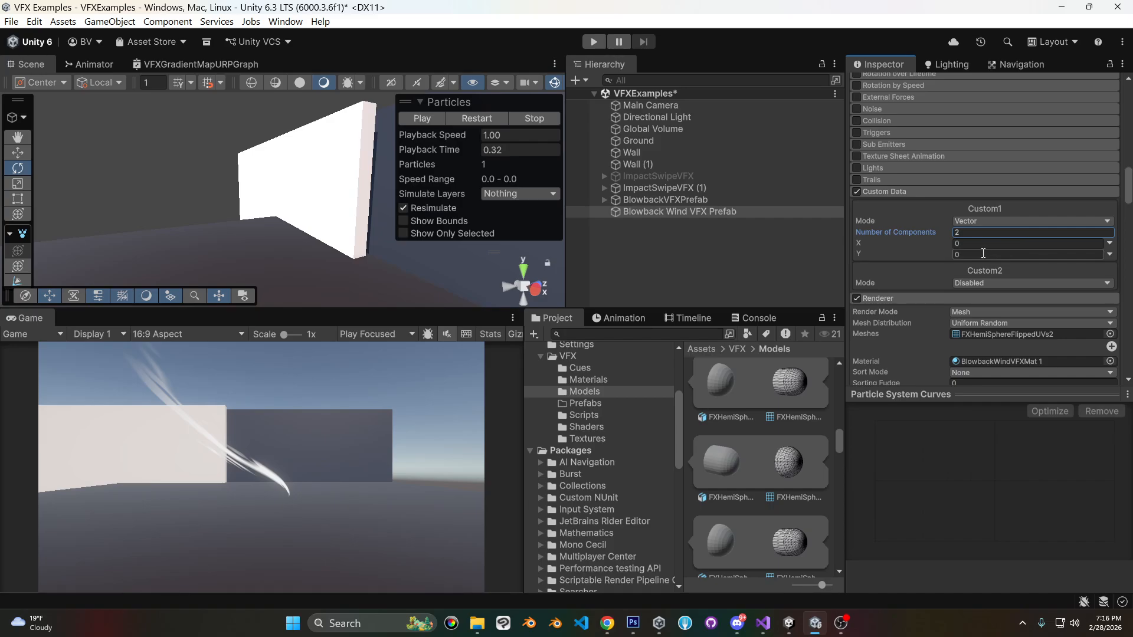
Set Custom2 to Vector mode, scrub its W component to -7.81 to test the motion, and switch W to Curve.
{"action": "left_click", "coordinate": [979, 284]}
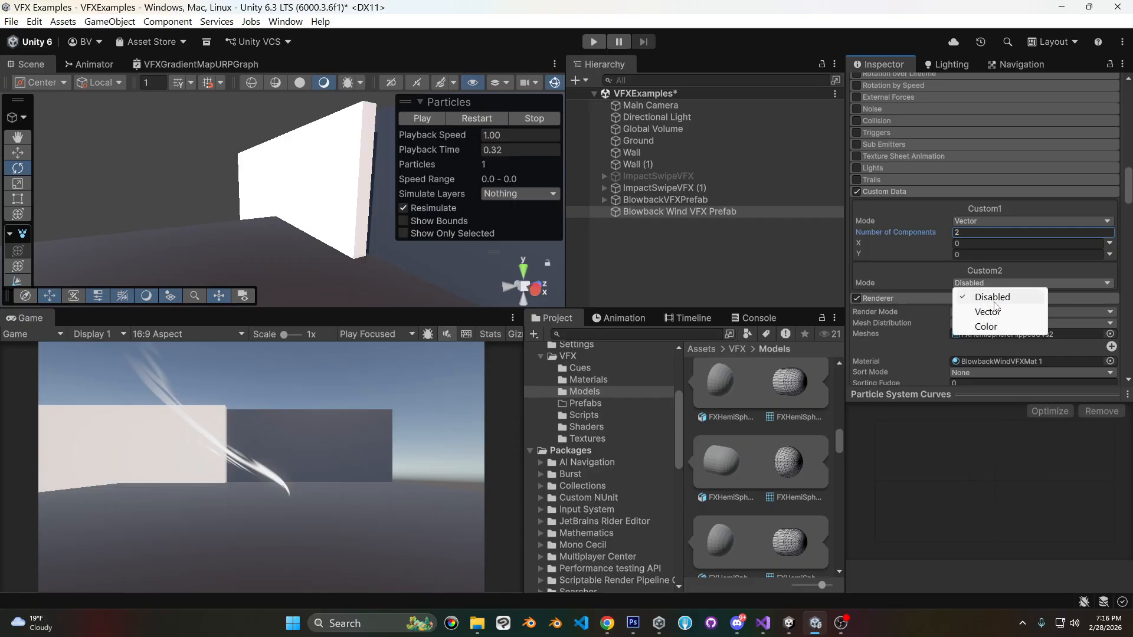
{"action": "left_click", "coordinate": [994, 313]}
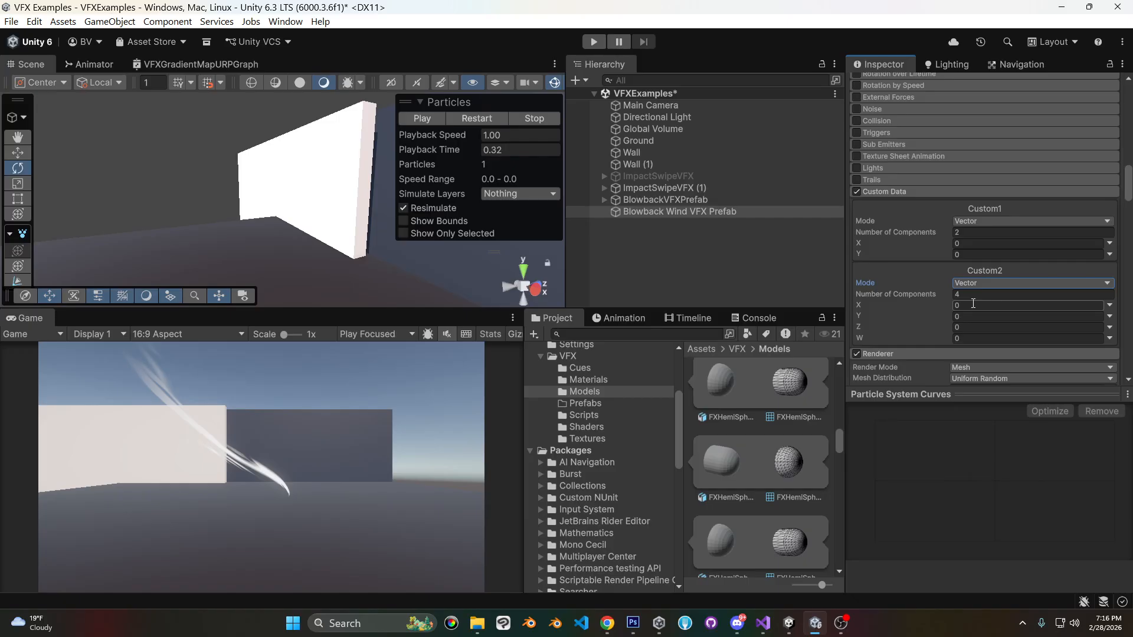
{"action": "left_click", "coordinate": [943, 327]}
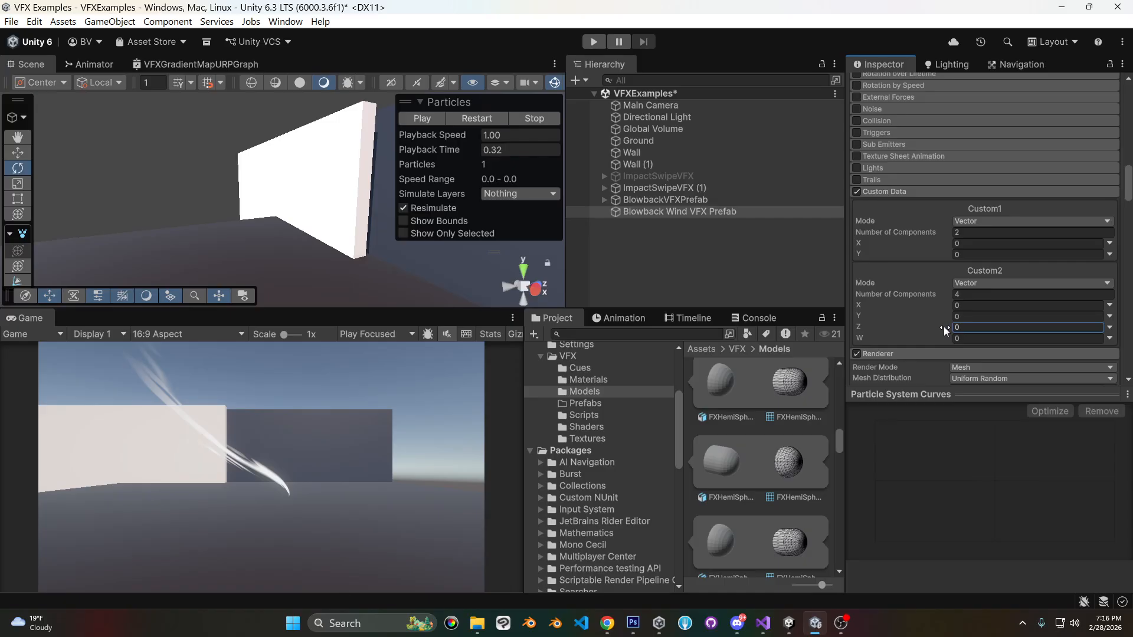
{"action": "left_click_drag", "start_coordinate": [942, 338], "coordinate": [826, 342]}
{"action": "left_click", "coordinate": [1110, 337]}
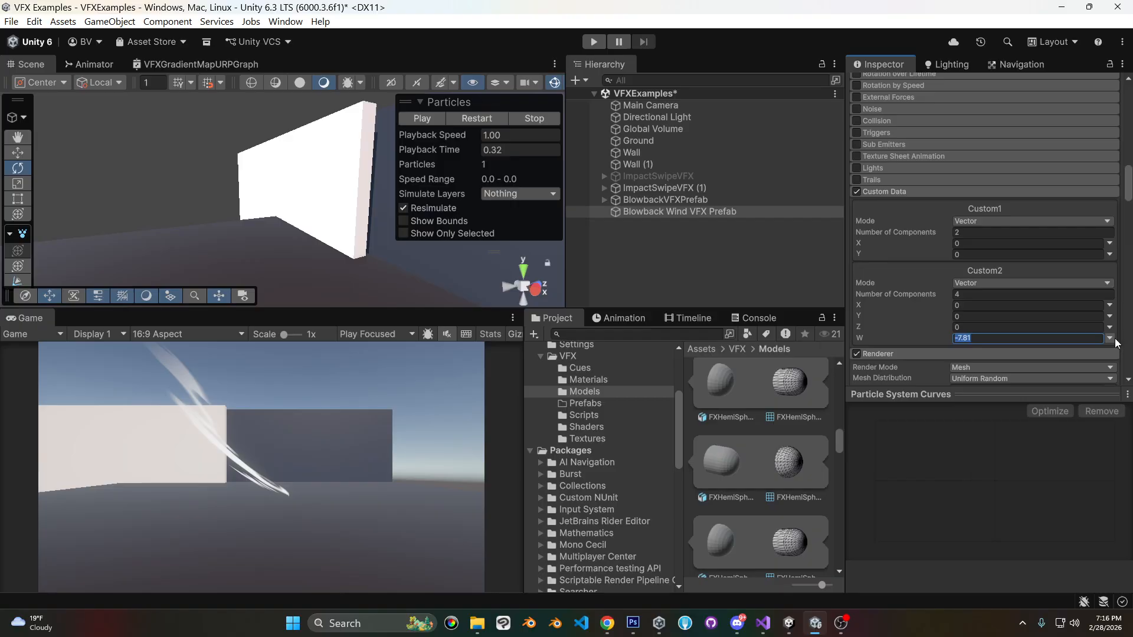
{"action": "left_click", "coordinate": [1109, 339]}
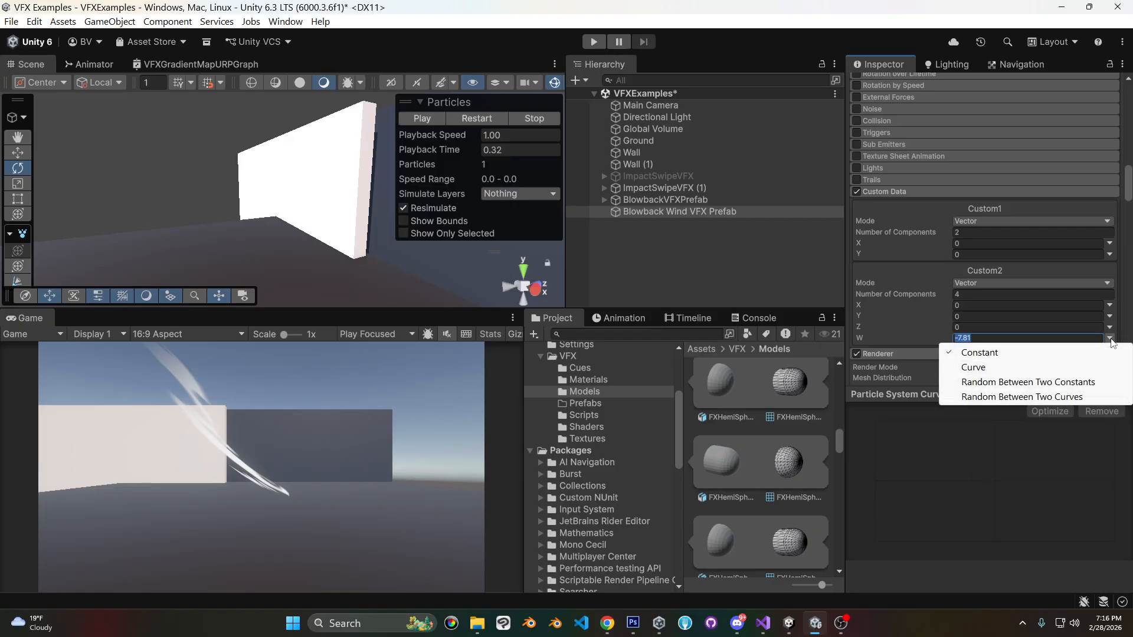
{"action": "left_click", "coordinate": [991, 368]}
Shape the Custom2 W curve to fall from about 0.85 through an added key near 0.44 to about 0.25.
{"action": "left_click_drag", "start_coordinate": [967, 392], "coordinate": [972, 306]}
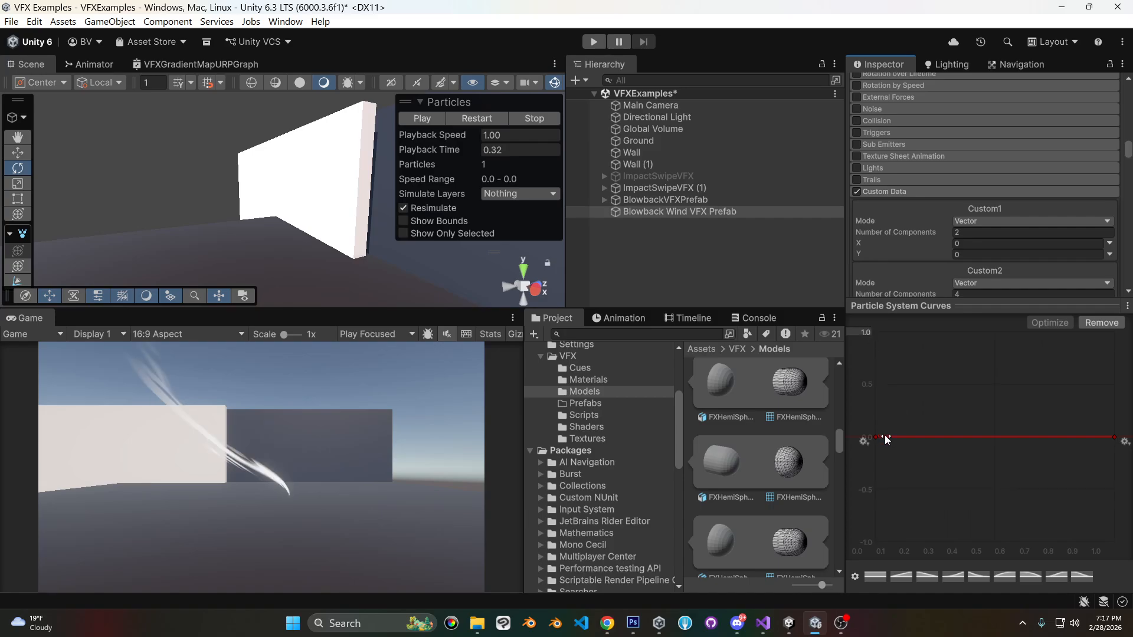
{"action": "left_click_drag", "start_coordinate": [877, 439], "coordinate": [913, 390]}
{"action": "right_click", "coordinate": [922, 381]}
{"action": "left_click", "coordinate": [928, 384]}
{"action": "left_click", "coordinate": [877, 350]}
{"action": "left_click", "coordinate": [913, 390]}
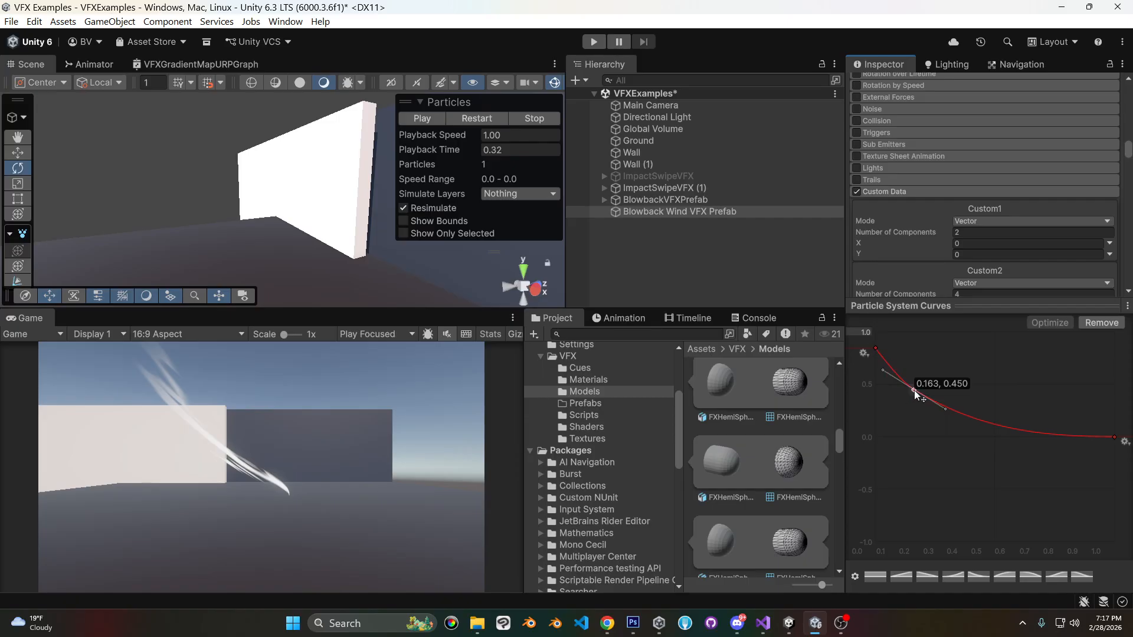
{"action": "left_click_drag", "start_coordinate": [1114, 437], "coordinate": [1113, 411]}
{"action": "left_click", "coordinate": [913, 390]}
{"action": "mouse_move", "coordinate": [944, 406]}
{"action": "left_mouse_down"}
{"action": "mouse_move", "coordinate": [965, 407]}
{"action": "mouse_move", "coordinate": [887, 375]}
{"action": "mouse_move", "coordinate": [918, 382]}
{"action": "mouse_move", "coordinate": [937, 409]}
{"action": "mouse_move", "coordinate": [964, 410]}
{"action": "mouse_move", "coordinate": [929, 391]}
{"action": "mouse_move", "coordinate": [965, 405]}
{"action": "left_mouse_up"}
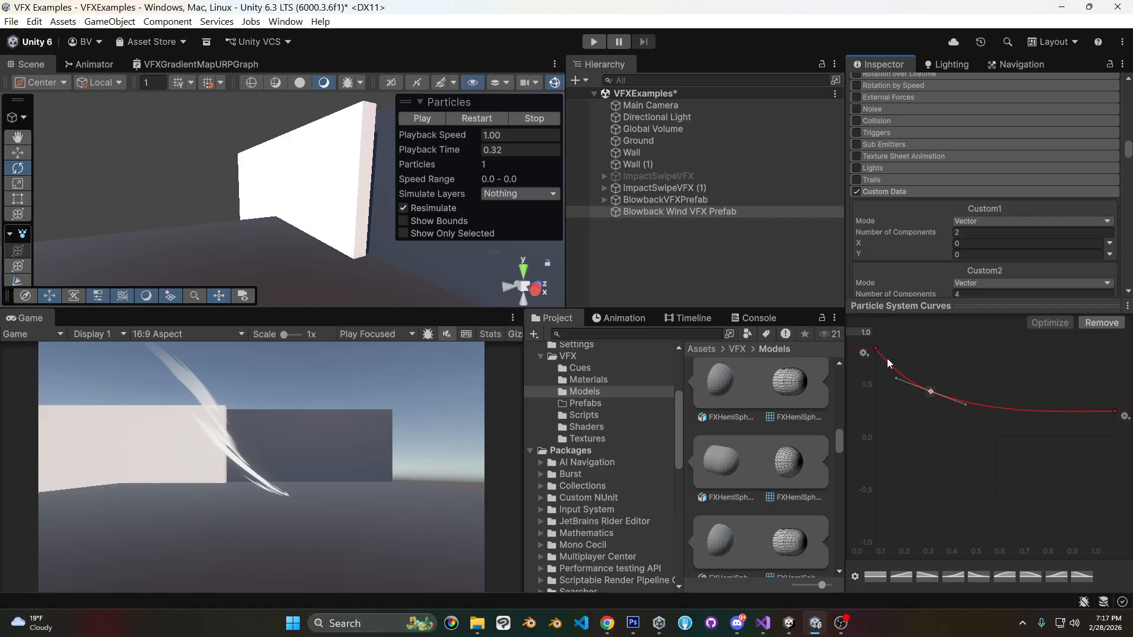
Replay the wind particle effect several times to check the streak's curve-driven motion.
{"action": "left_click", "coordinate": [476, 118]}
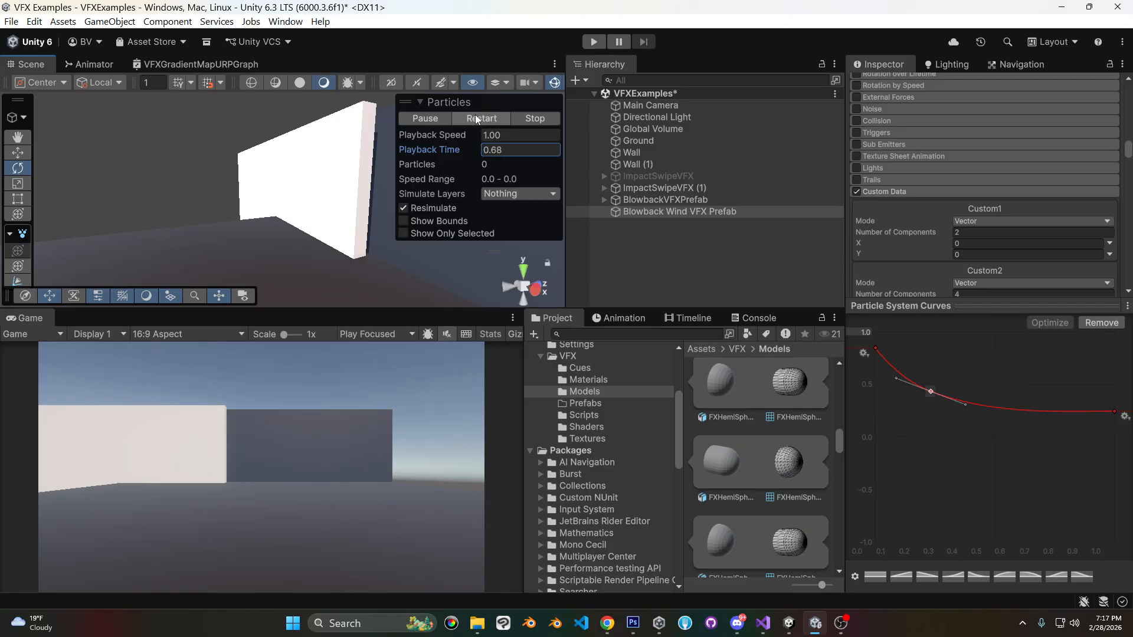
{"action": "left_click", "coordinate": [475, 118]}
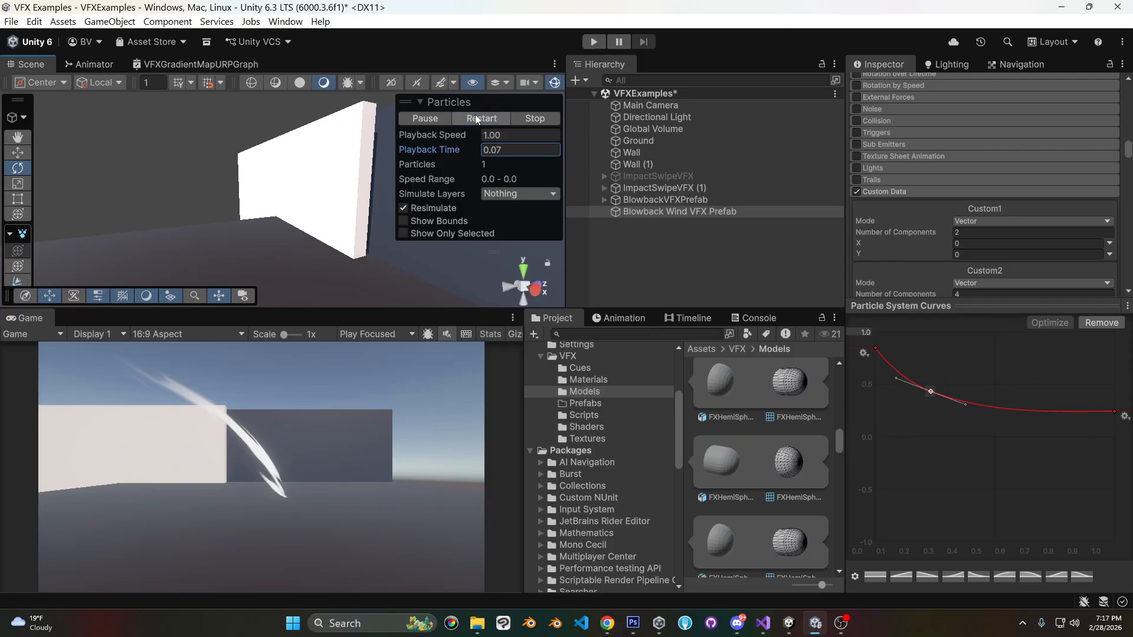
{"action": "left_click", "coordinate": [475, 118]}
{"action": "left_click", "coordinate": [476, 117]}
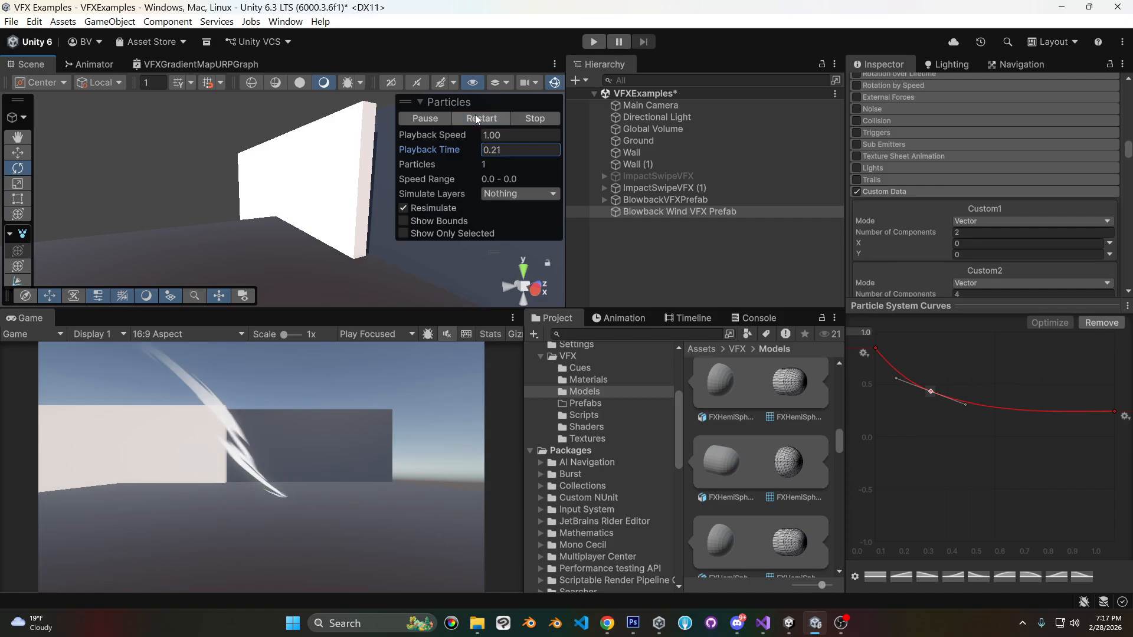
{"action": "left_click", "coordinate": [475, 118]}
{"action": "left_click", "coordinate": [475, 116]}
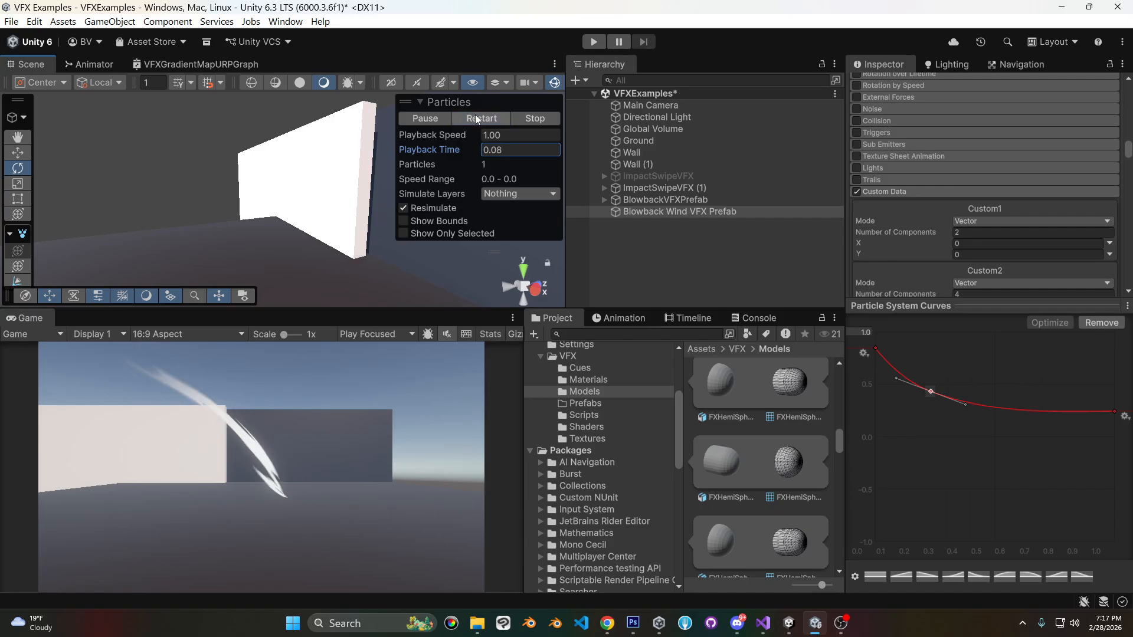
{"action": "left_click", "coordinate": [475, 116]}
Enable Color over Lifetime on the wind particle system and briefly open its gradient.
{"action": "left_click_drag", "start_coordinate": [976, 306], "coordinate": [981, 381]}
{"action": "scroll", "coordinate": [989, 227], "scroll_direction": "up", "scroll_amount": 3}
{"action": "scroll", "coordinate": [990, 224], "scroll_direction": "up", "scroll_amount": 3}
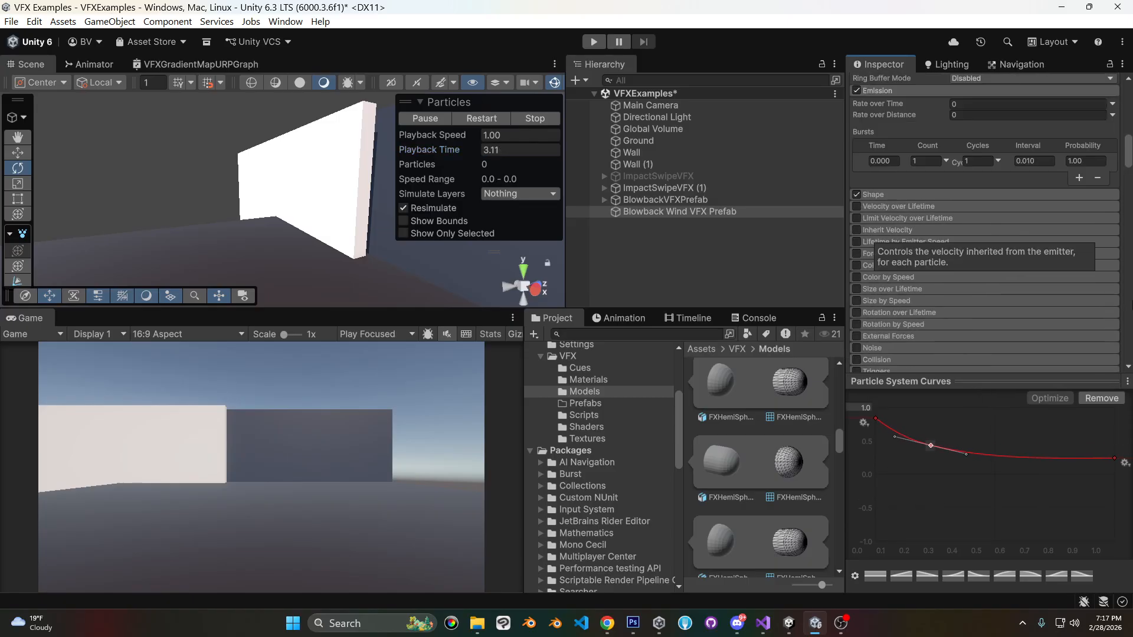
{"action": "left_click", "coordinate": [915, 264]}
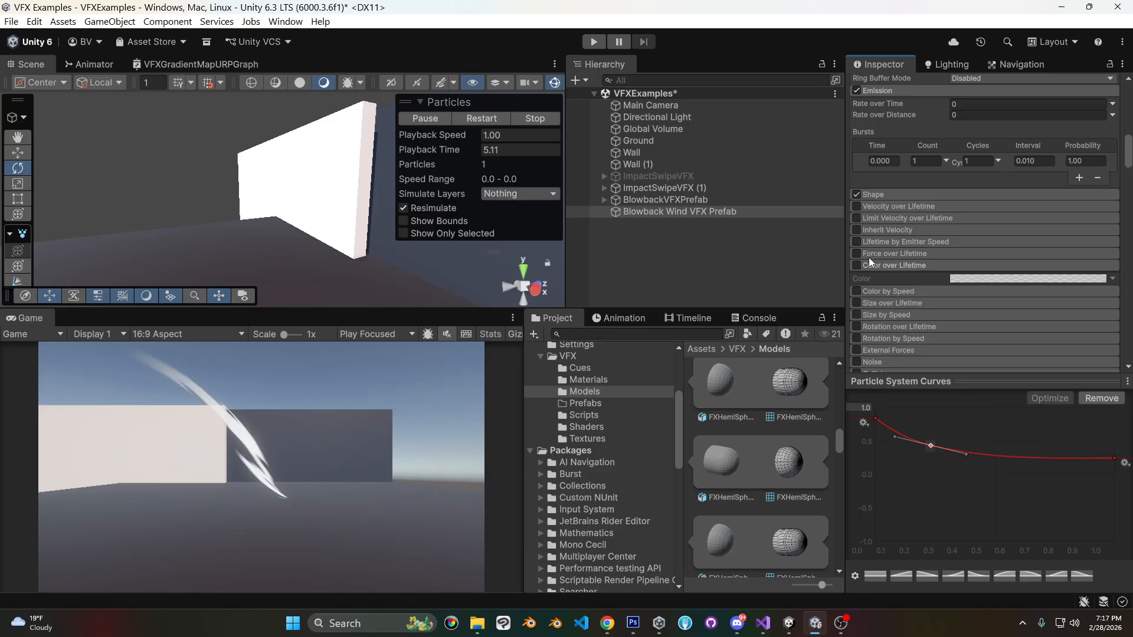
{"action": "left_click", "coordinate": [856, 265]}
{"action": "left_click", "coordinate": [966, 279]}
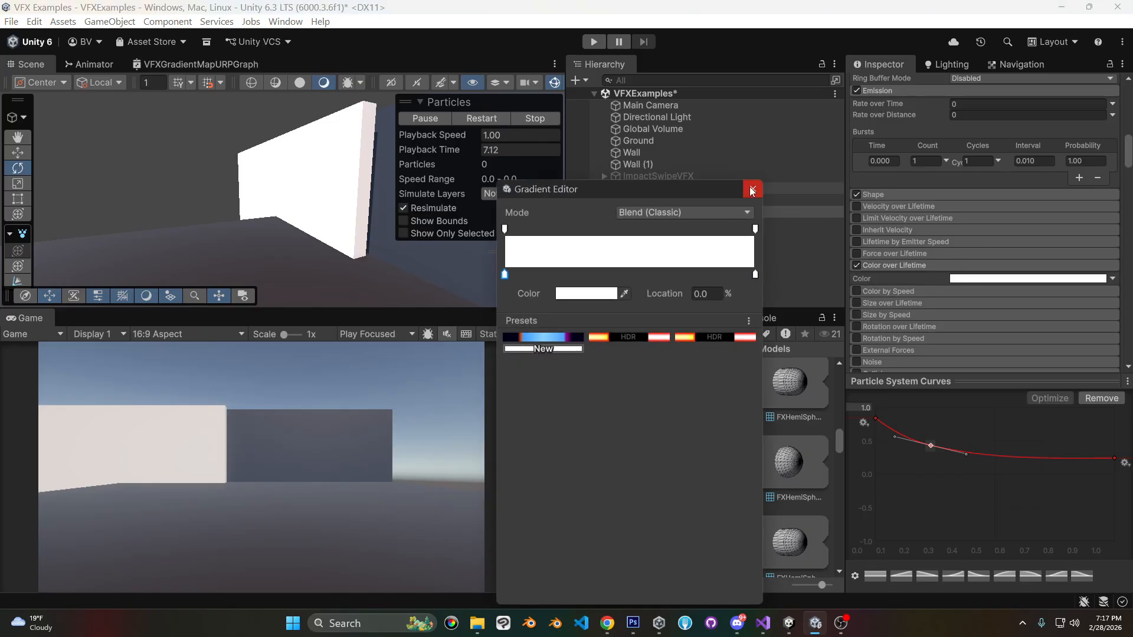
{"action": "left_click", "coordinate": [753, 188]}
Turn off Looping for the wind particle system and set its Duration to 1.
{"action": "scroll", "coordinate": [985, 237], "scroll_direction": "up", "scroll_amount": 10}
{"action": "left_click", "coordinate": [954, 261]}
{"action": "left_click", "coordinate": [987, 250]}
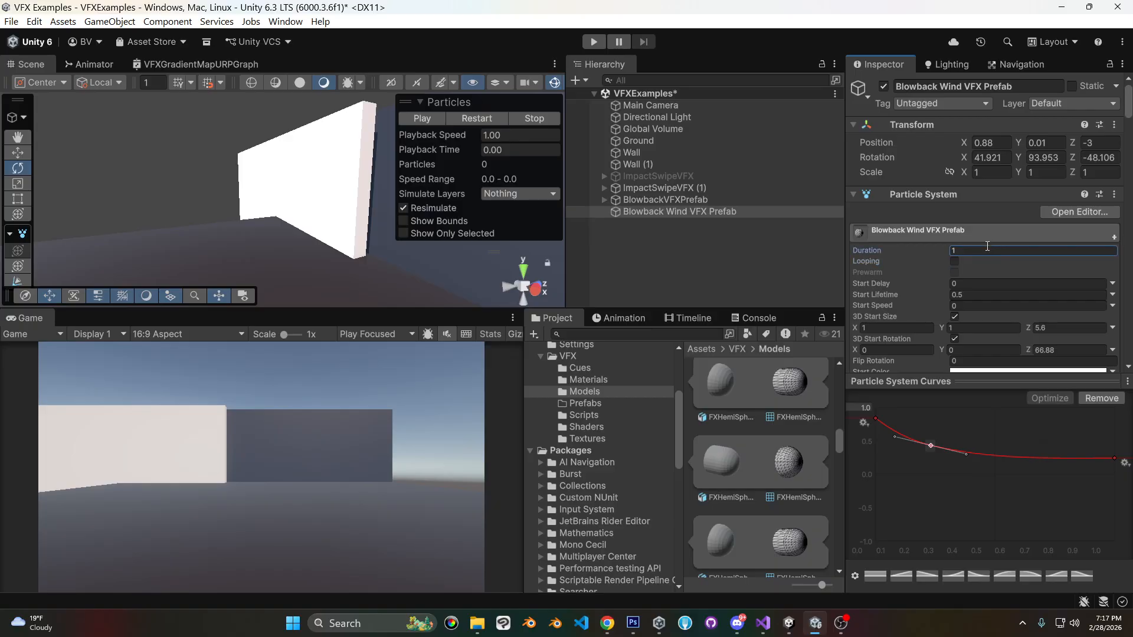
{"action": "type", "text": "1"}
Make the Color over Lifetime gradient start black at alpha 0 and reach opaque white at about 8%.
{"action": "scroll", "coordinate": [1068, 221], "scroll_direction": "down", "scroll_amount": 10}
{"action": "left_click", "coordinate": [1008, 239]}
{"action": "left_click_drag", "start_coordinate": [507, 277], "coordinate": [527, 279]}
{"action": "left_click_drag", "start_coordinate": [504, 230], "coordinate": [525, 231]}
{"action": "left_click", "coordinate": [505, 229]}
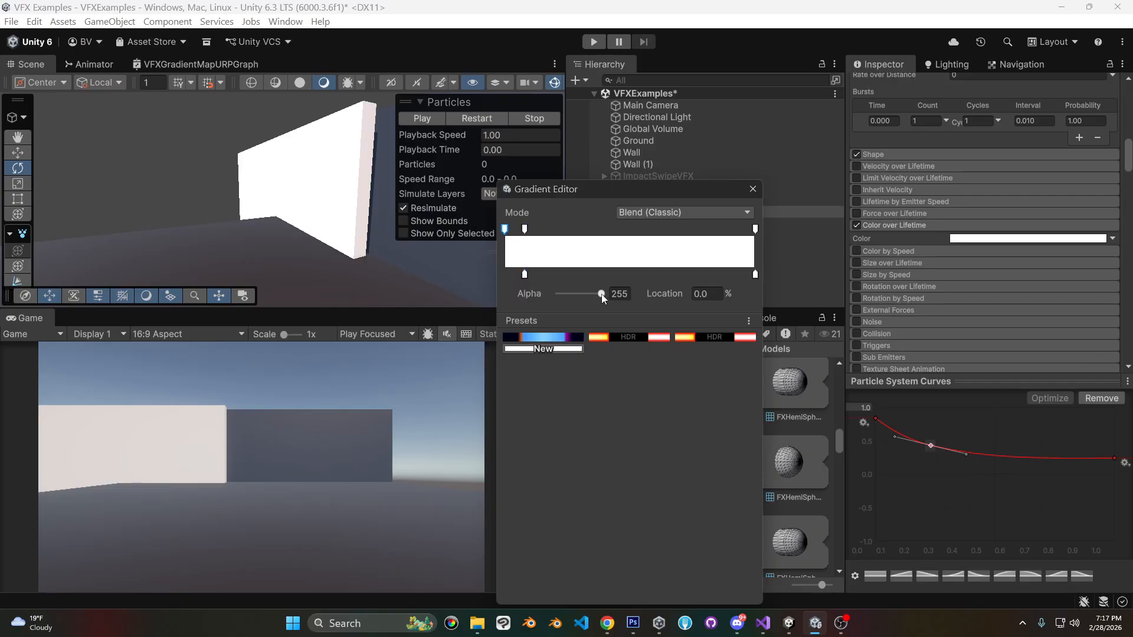
{"action": "left_click_drag", "start_coordinate": [601, 294], "coordinate": [555, 294]}
{"action": "left_click", "coordinate": [508, 274]}
{"action": "left_click", "coordinate": [585, 293]}
{"action": "left_click", "coordinate": [680, 216]}
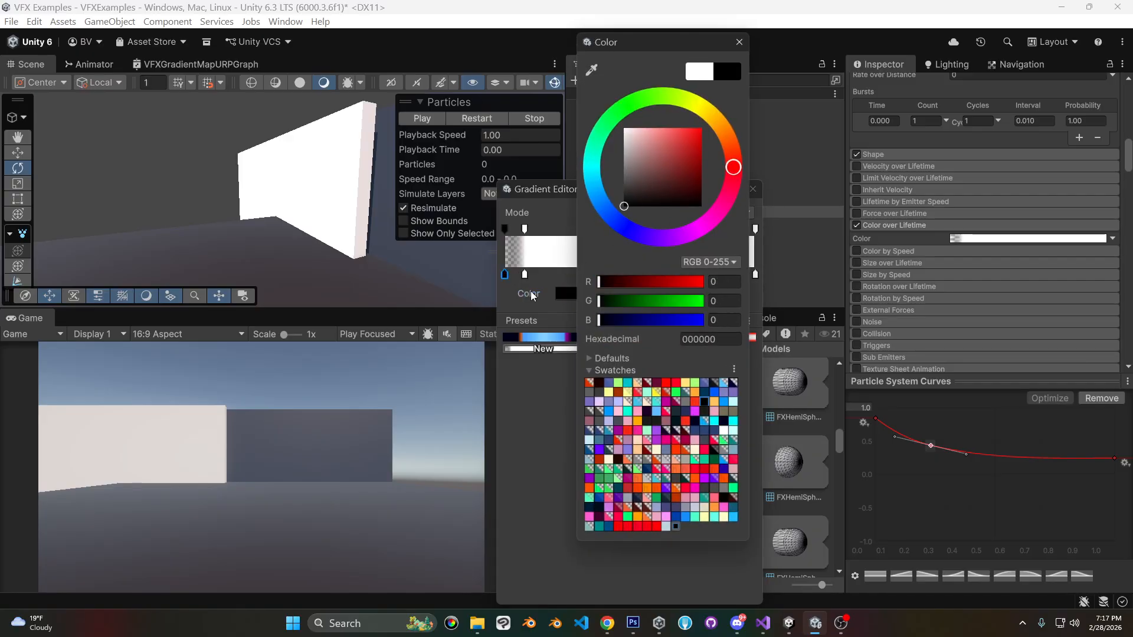
{"action": "left_click", "coordinate": [739, 44]}
Set the gradient's end keys at 100% to alpha 0 and black.
{"action": "left_click", "coordinate": [523, 274]}
{"action": "left_click", "coordinate": [755, 230]}
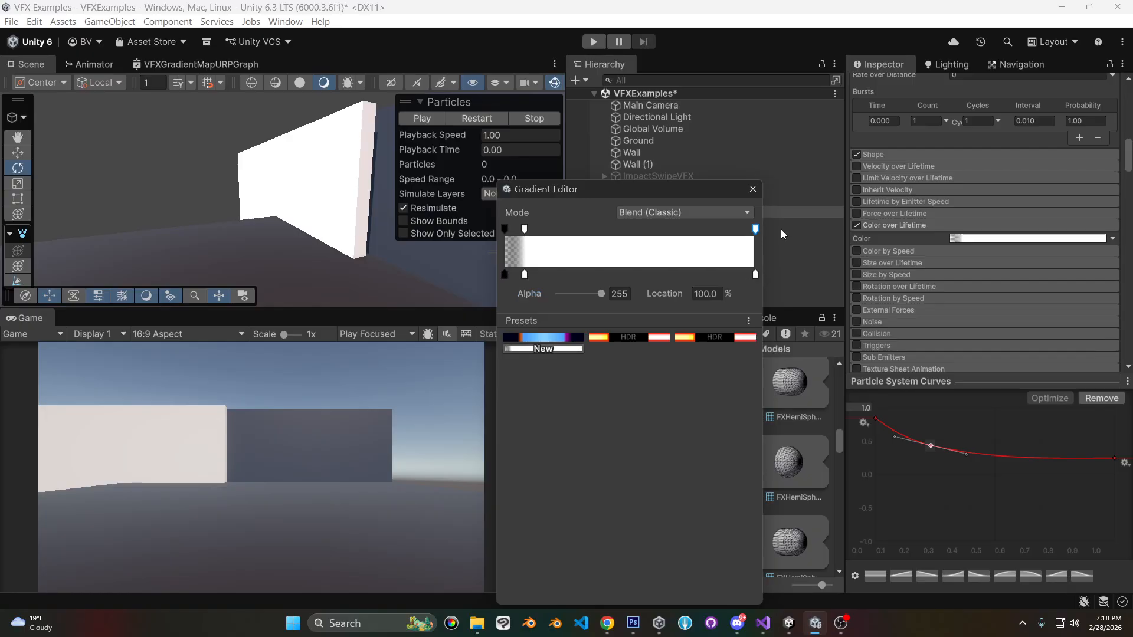
{"action": "left_click_drag", "start_coordinate": [601, 294], "coordinate": [511, 299]}
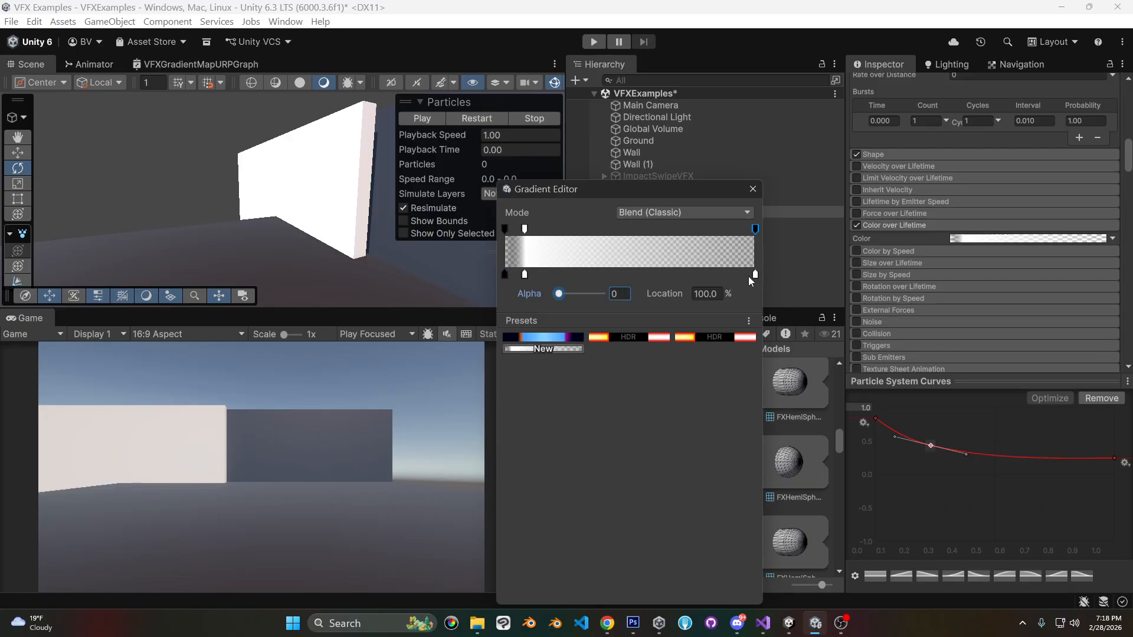
{"action": "left_click", "coordinate": [754, 274]}
{"action": "left_click", "coordinate": [591, 297]}
{"action": "left_click_drag", "start_coordinate": [670, 227], "coordinate": [717, 265]}
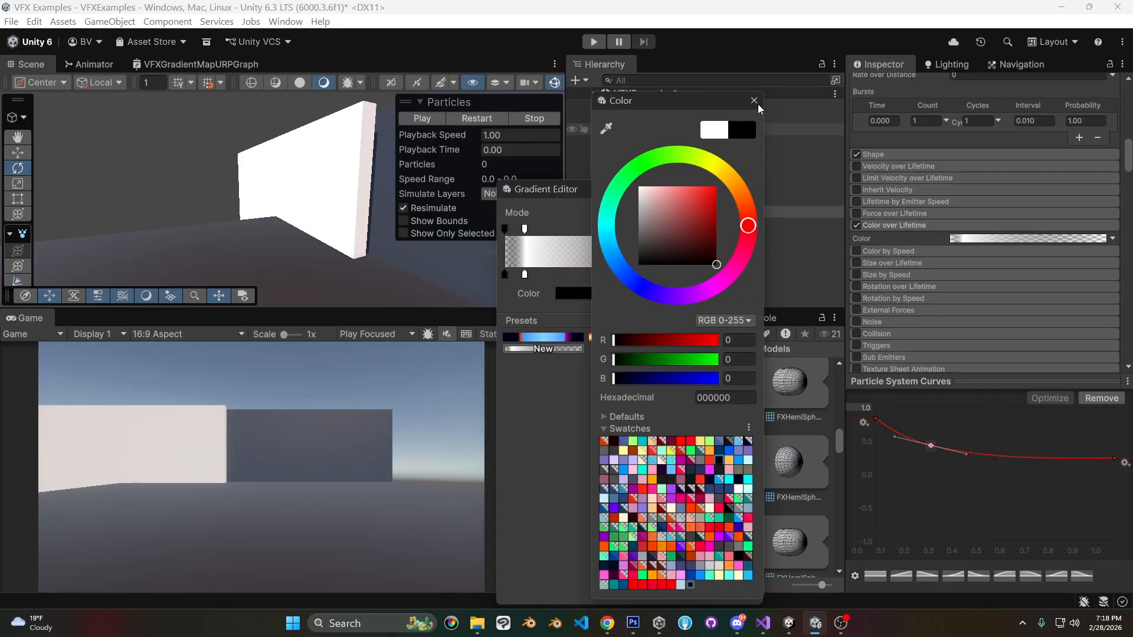
{"action": "left_click", "coordinate": [755, 101]}
Add a white color key and a full-alpha key about halfway along the gradient, and replay the effect.
{"action": "left_click_drag", "start_coordinate": [540, 275], "coordinate": [634, 275]}
{"action": "left_click", "coordinate": [591, 294]}
{"action": "left_click_drag", "start_coordinate": [645, 196], "coordinate": [631, 178]}
{"action": "left_click", "coordinate": [752, 100]}
{"action": "left_click", "coordinate": [551, 229]}
{"action": "left_click_drag", "start_coordinate": [551, 229], "coordinate": [635, 229]}
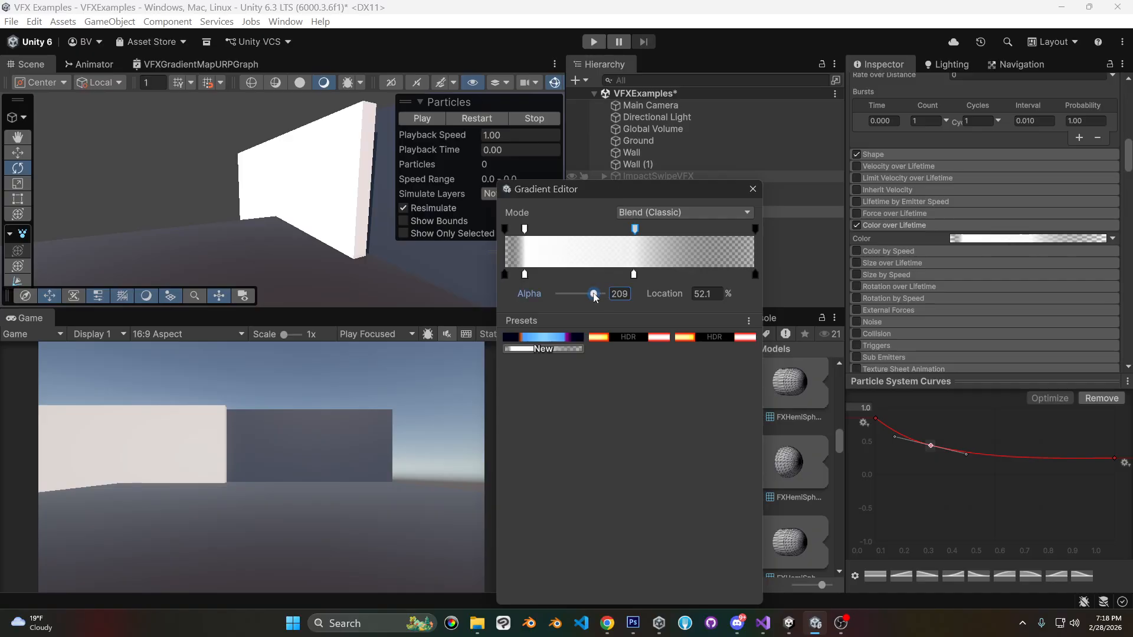
{"action": "left_click_drag", "start_coordinate": [599, 293], "coordinate": [606, 293]}
{"action": "left_click_drag", "start_coordinate": [635, 231], "coordinate": [633, 232]}
{"action": "left_click", "coordinate": [752, 189]}
{"action": "left_click", "coordinate": [482, 122]}
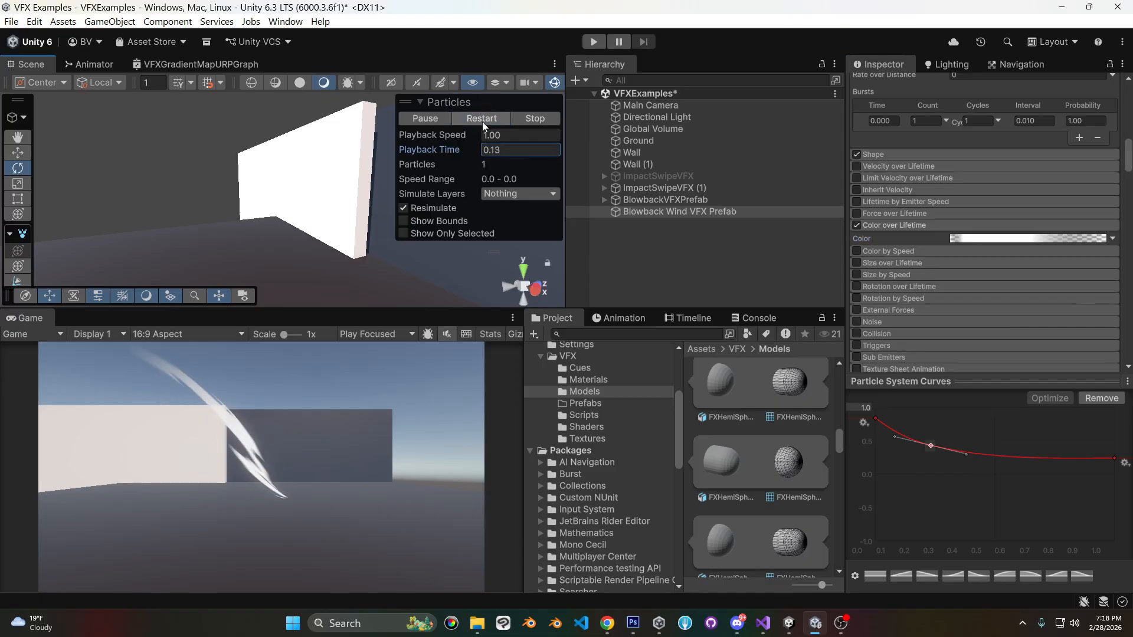
{"action": "left_click", "coordinate": [482, 122]}
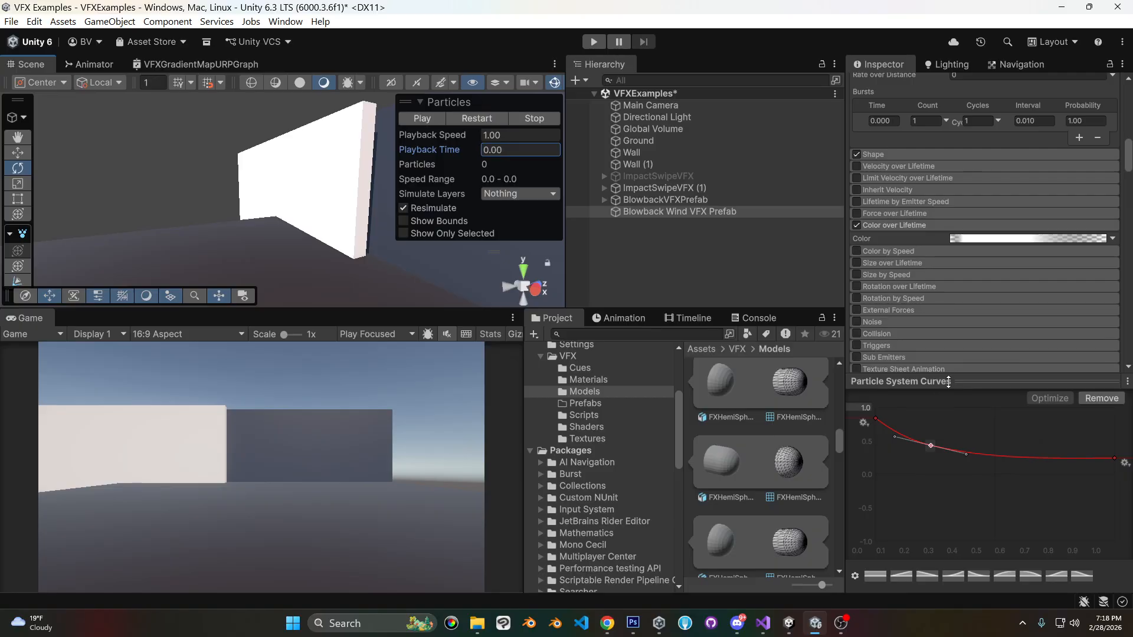
Lower the Custom2 W curve's end to about 0.07 and its middle key to about 0.2, replaying the effect to check.
{"action": "left_click_drag", "start_coordinate": [1114, 395], "coordinate": [1114, 415]}
{"action": "left_click_drag", "start_coordinate": [931, 373], "coordinate": [947, 385]}
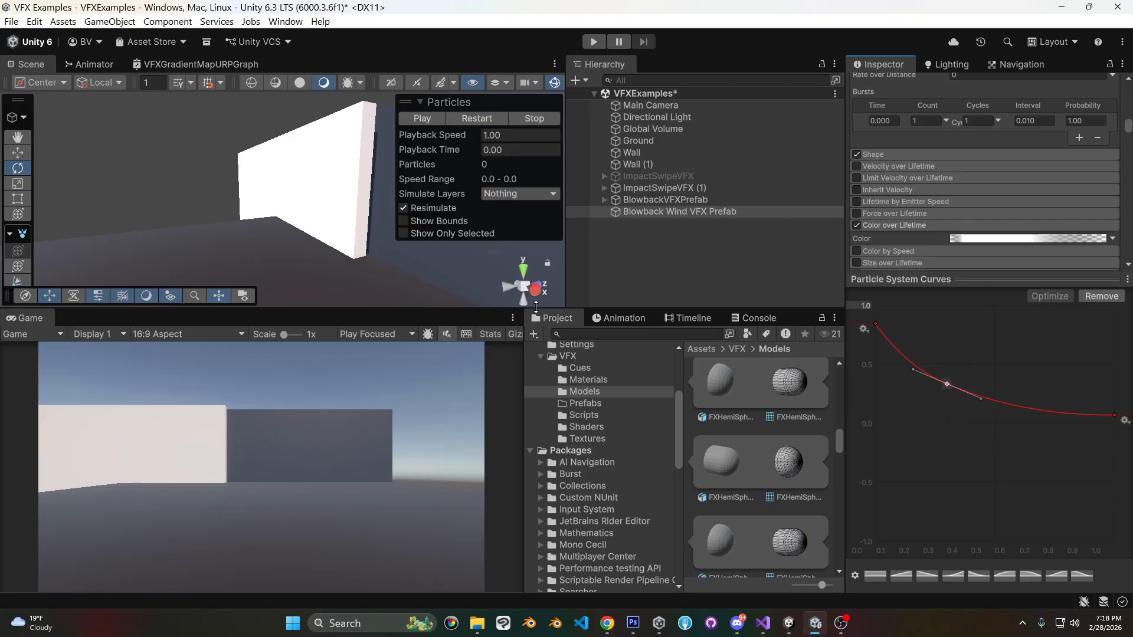
{"action": "left_click", "coordinate": [482, 115]}
{"action": "left_click", "coordinate": [482, 115]}
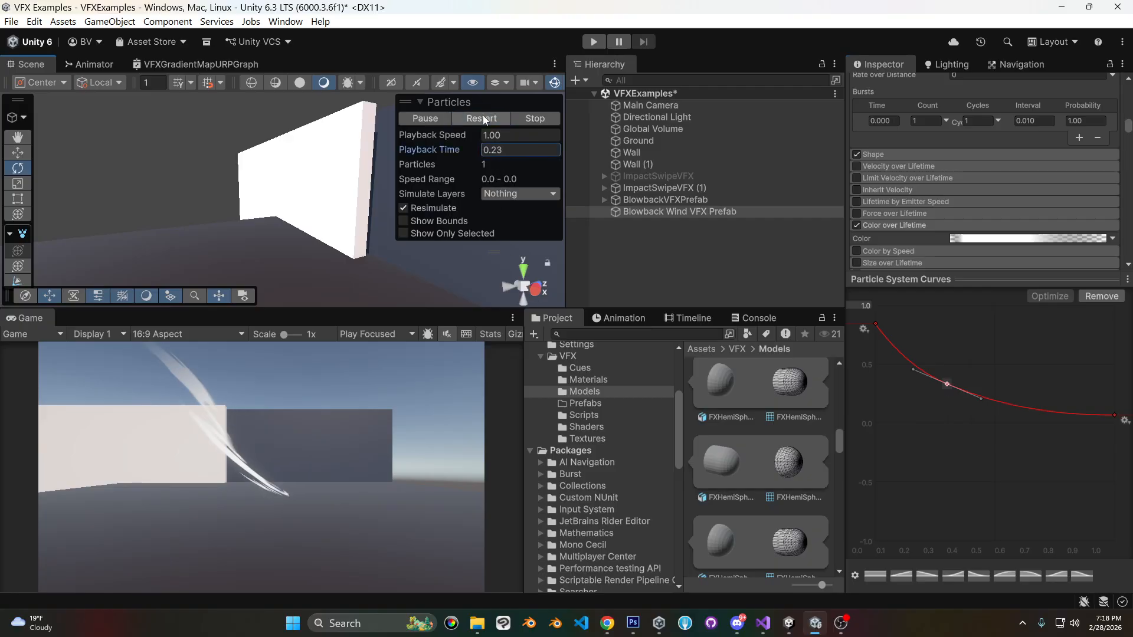
{"action": "left_click", "coordinate": [483, 115]}
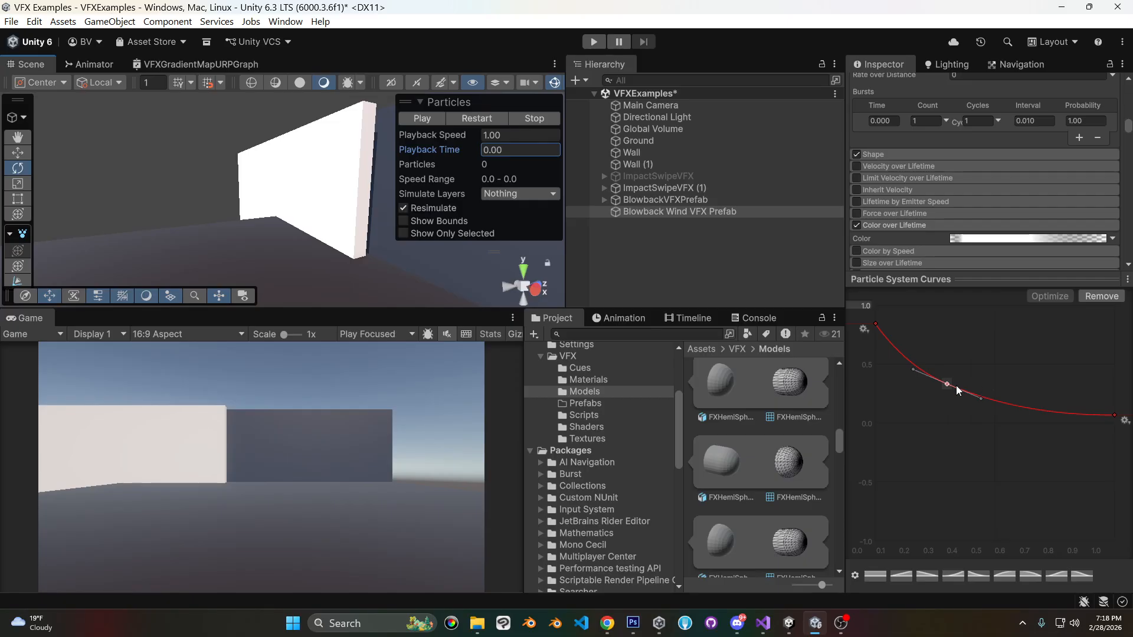
{"action": "left_click", "coordinate": [487, 119]}
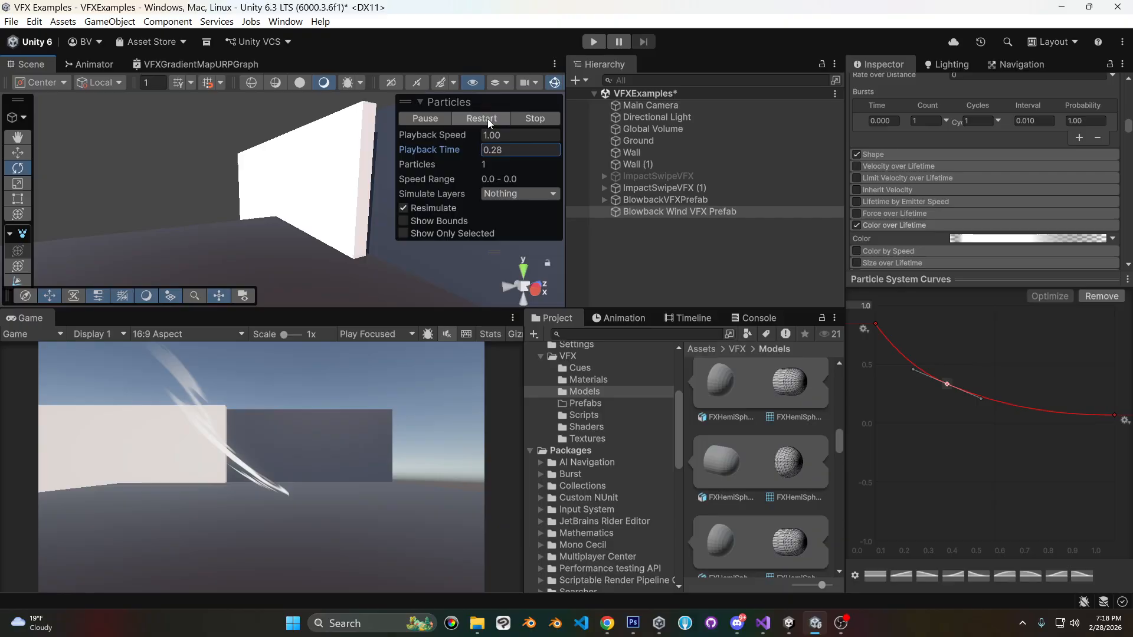
{"action": "left_click_drag", "start_coordinate": [947, 384], "coordinate": [945, 401]}
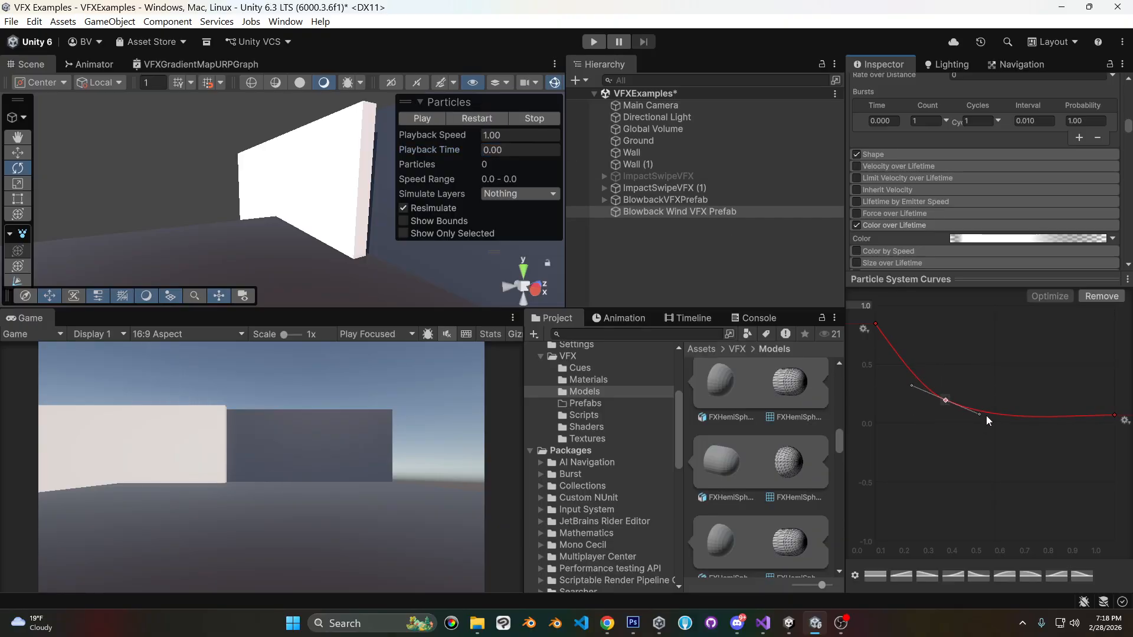
{"action": "left_click", "coordinate": [482, 119]}
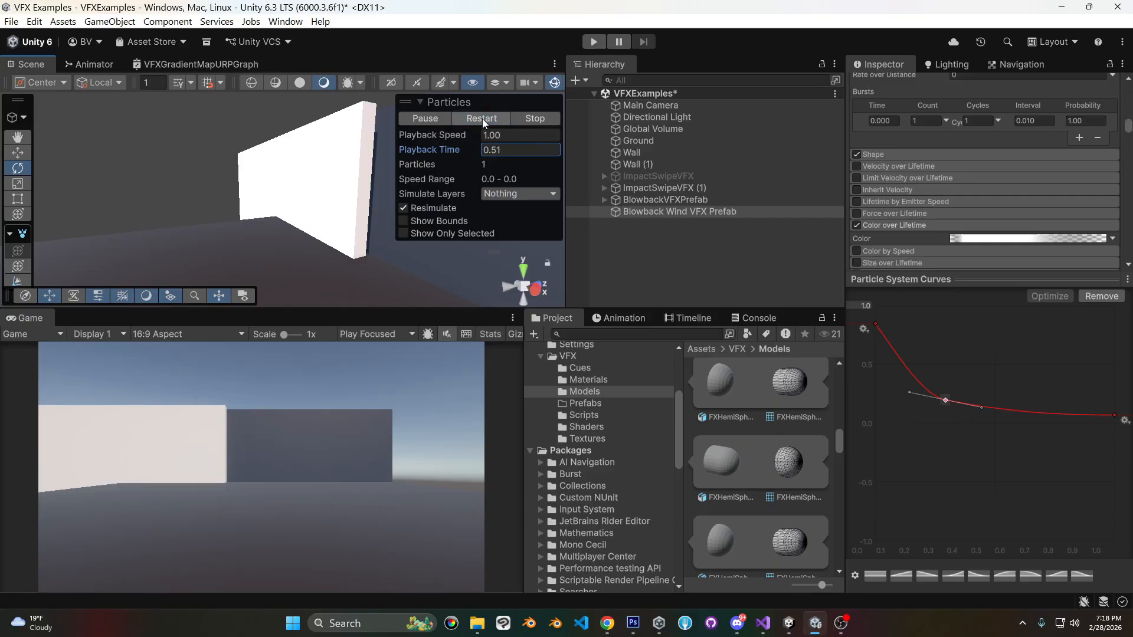
Try moving the Custom2 W curve's middle key to about time 0.34, value 0.25, replaying the effect to compare.
{"action": "left_click", "coordinate": [482, 119]}
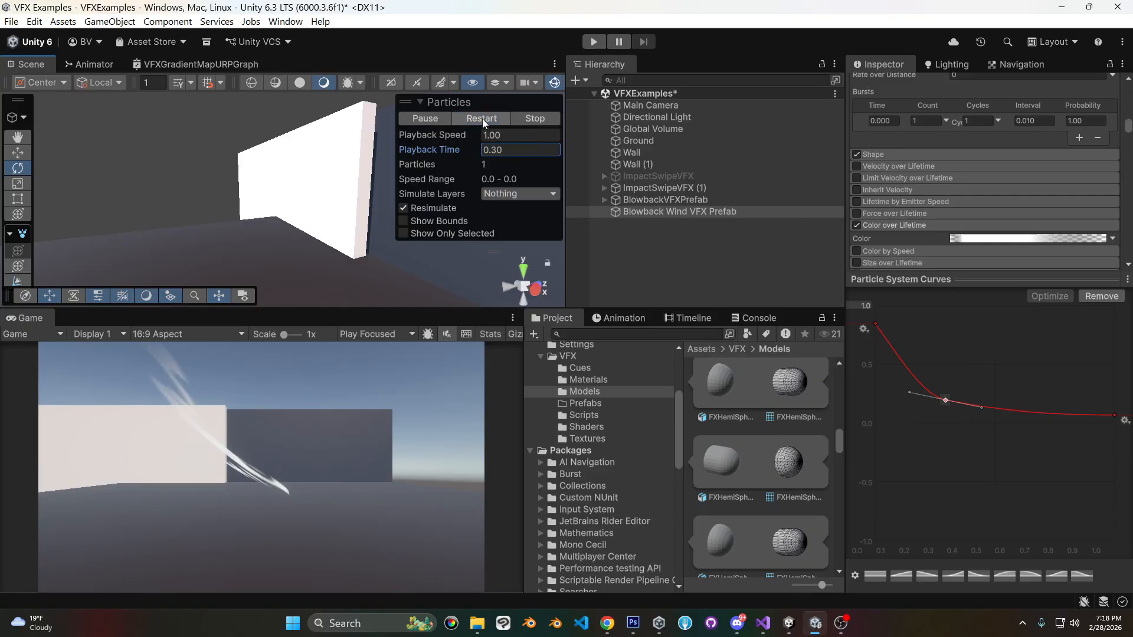
{"action": "left_click_drag", "start_coordinate": [945, 401], "coordinate": [977, 405]}
{"action": "left_click", "coordinate": [475, 122]}
{"action": "left_click", "coordinate": [476, 123]}
{"action": "left_click", "coordinate": [475, 122]}
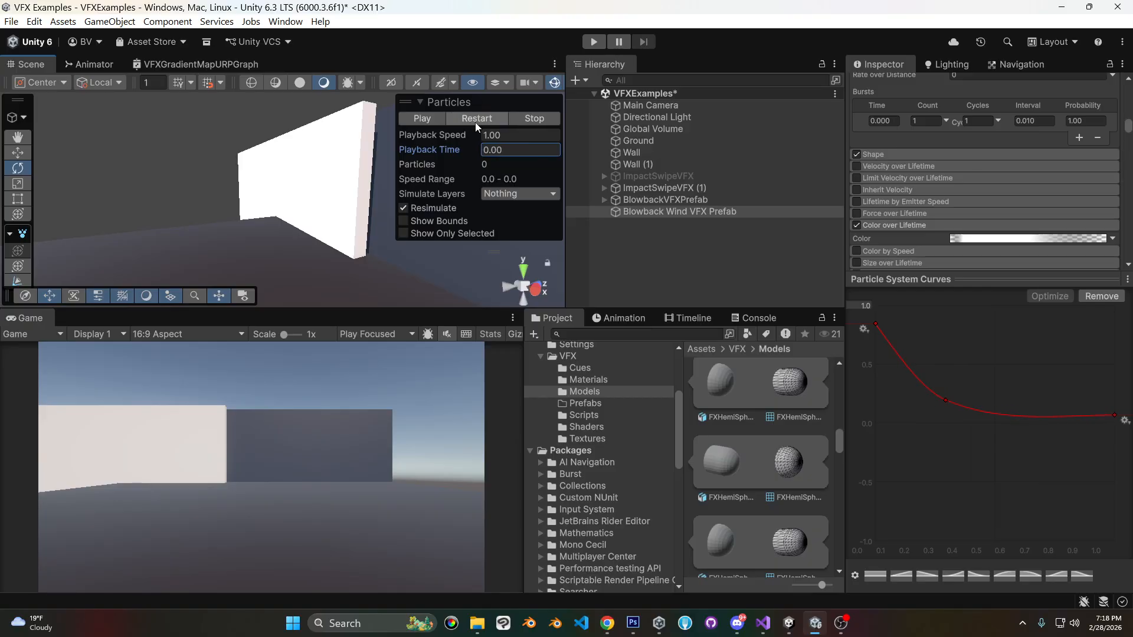
{"action": "left_click_drag", "start_coordinate": [979, 405], "coordinate": [956, 393]}
{"action": "left_click", "coordinate": [484, 123]}
{"action": "left_click", "coordinate": [484, 122]}
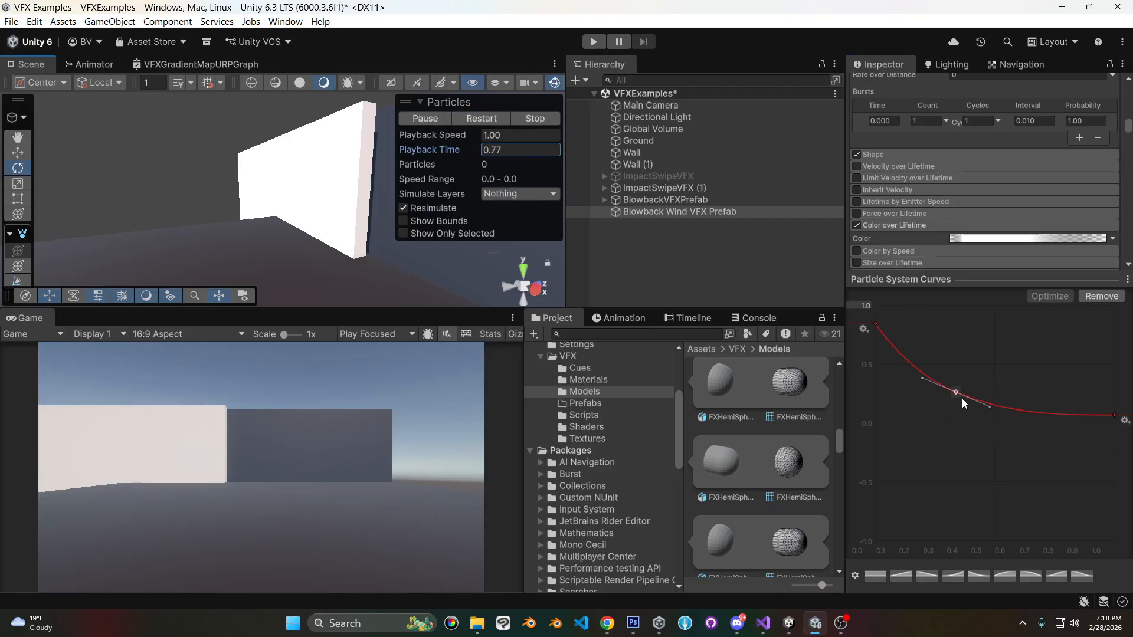
Remove the W curve's middle key and adjust the start key's tangent for a smooth falloff, replaying the effect.
{"action": "left_click", "coordinate": [876, 324]}
{"action": "left_click_drag", "start_coordinate": [900, 359], "coordinate": [907, 358]}
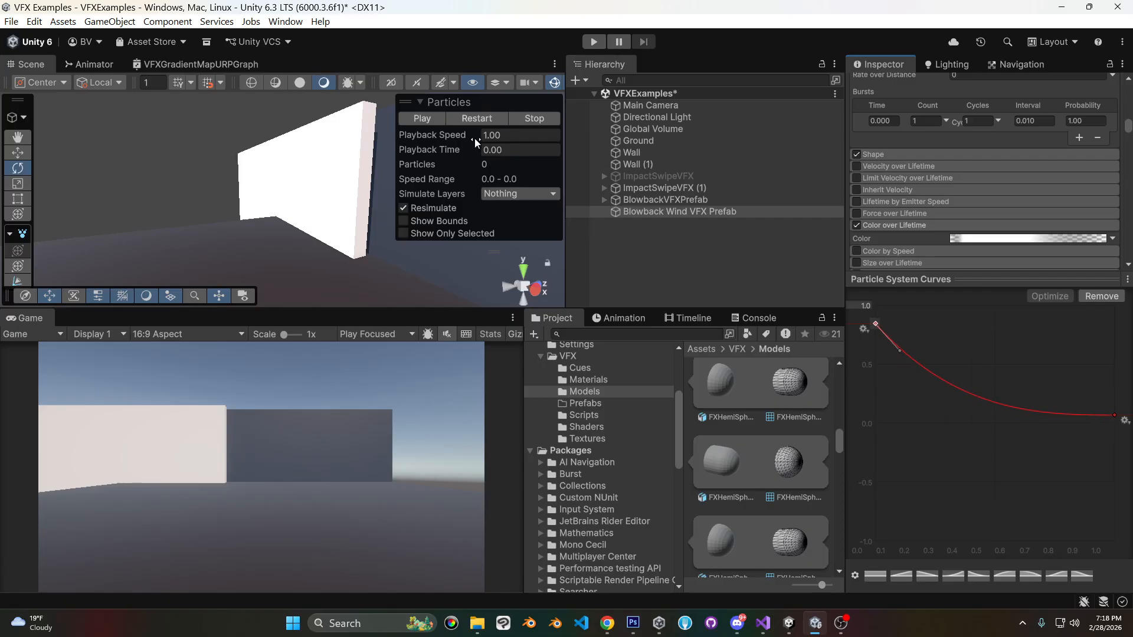
{"action": "left_click", "coordinate": [470, 121]}
{"action": "left_click", "coordinate": [471, 120]}
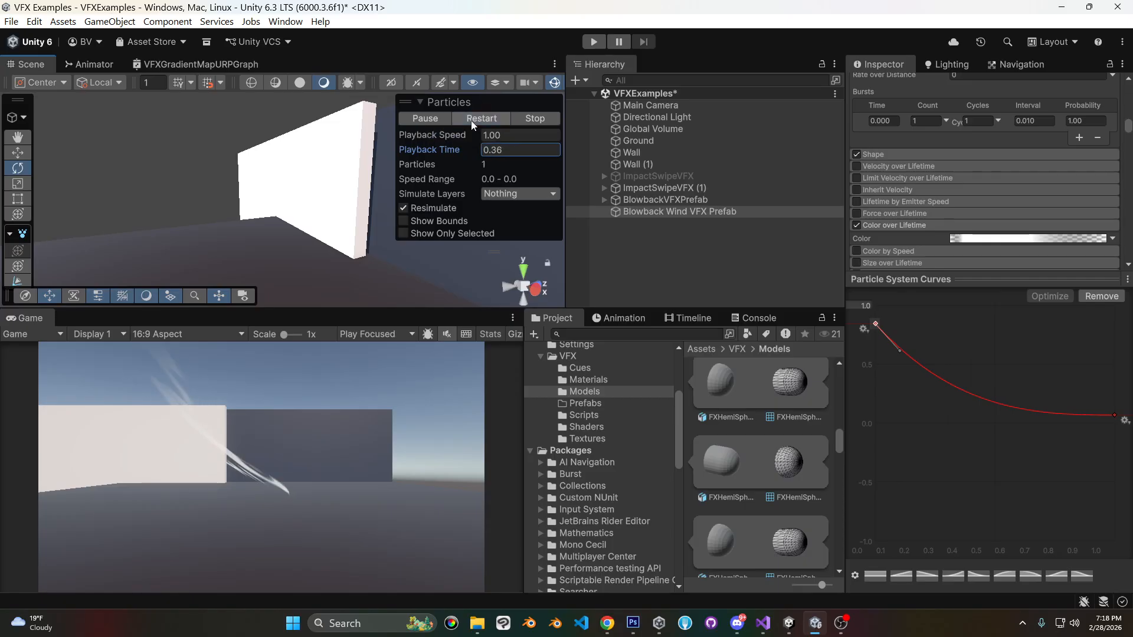
{"action": "left_click", "coordinate": [470, 120]}
{"action": "left_click", "coordinate": [471, 121]}
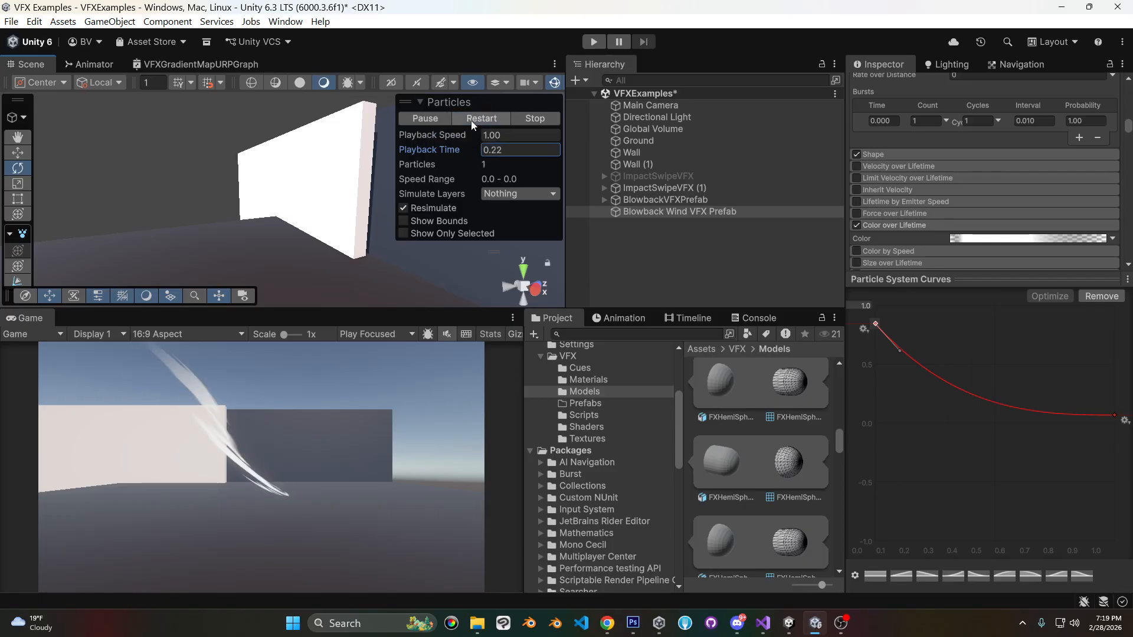
{"action": "left_click", "coordinate": [470, 121]}
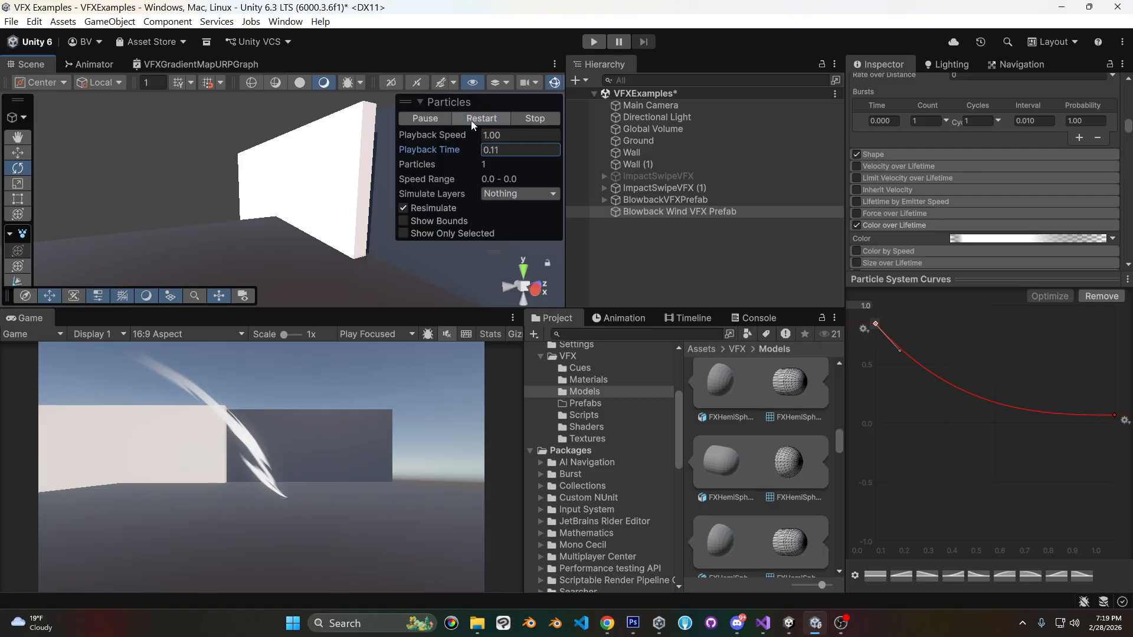
{"action": "left_click", "coordinate": [471, 121]}
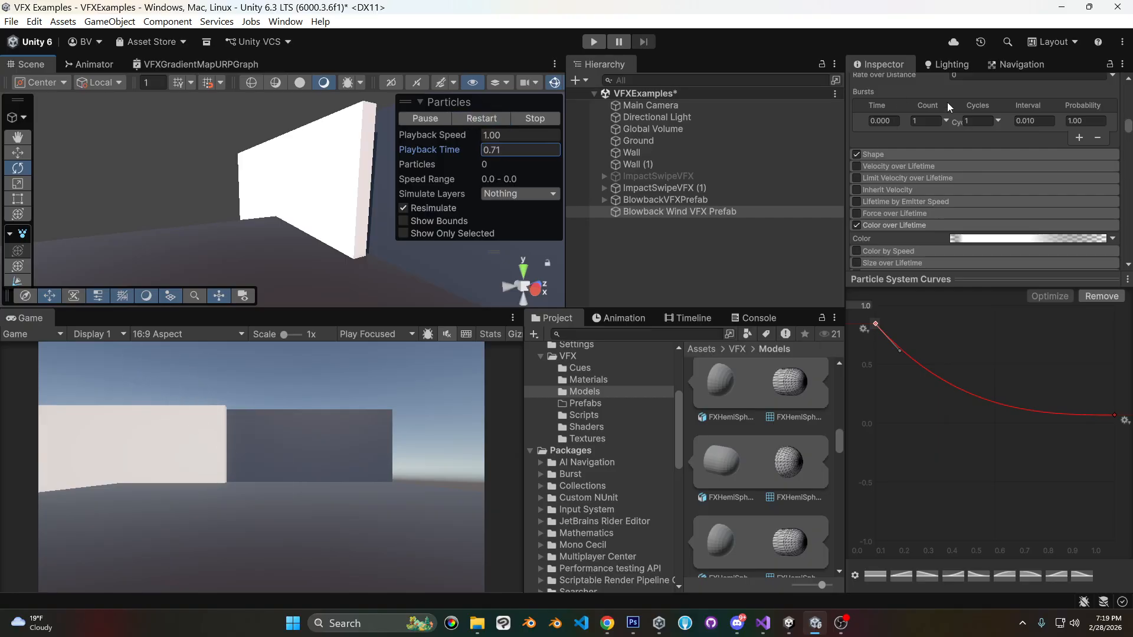
Randomize the Z start rotation between constants -180 and 180, and replay the effect several times.
{"action": "scroll", "coordinate": [1077, 161], "scroll_direction": "up", "scroll_amount": 5}
{"action": "scroll", "coordinate": [1077, 161], "scroll_direction": "up", "scroll_amount": 5}
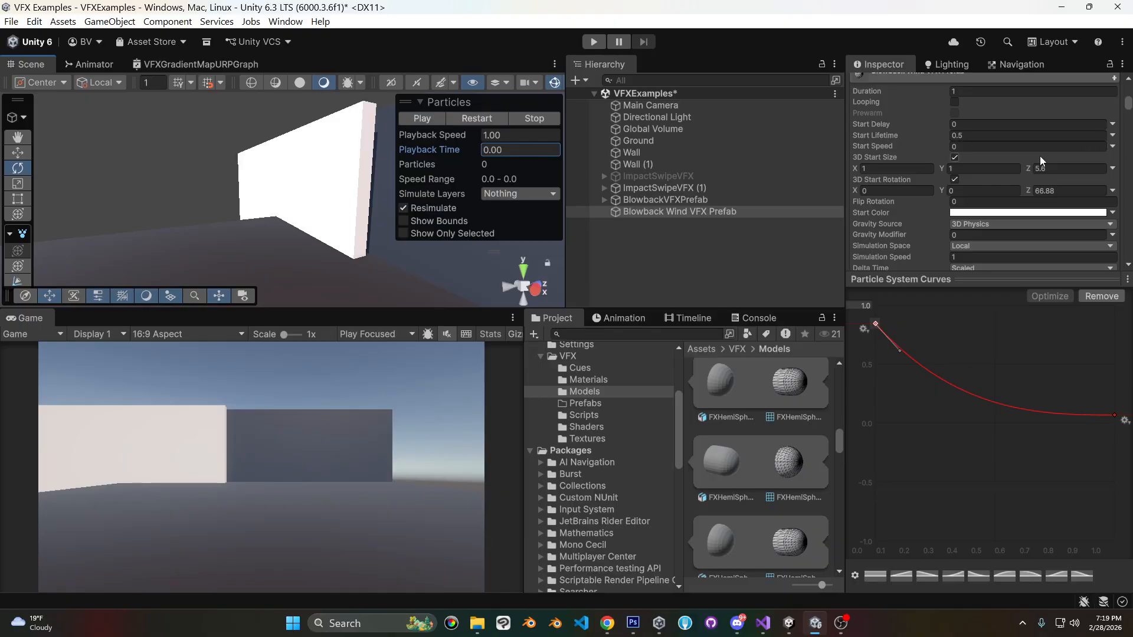
{"action": "left_click", "coordinate": [1113, 191]}
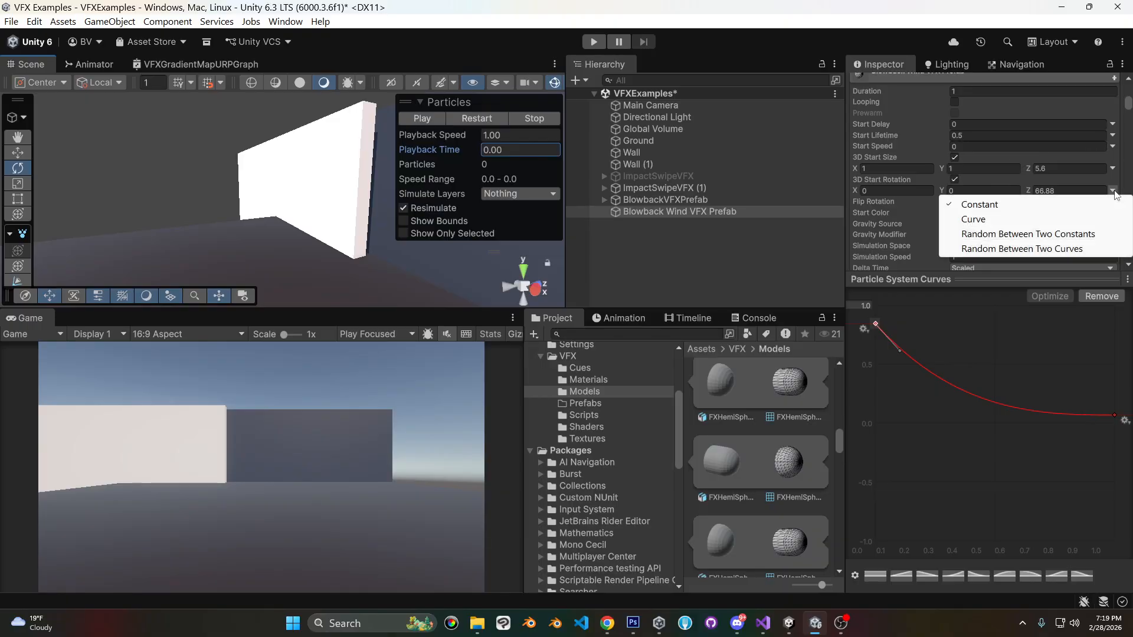
{"action": "left_click", "coordinate": [1068, 235]}
{"action": "left_click", "coordinate": [1068, 191]}
{"action": "type", "text": "-180"}
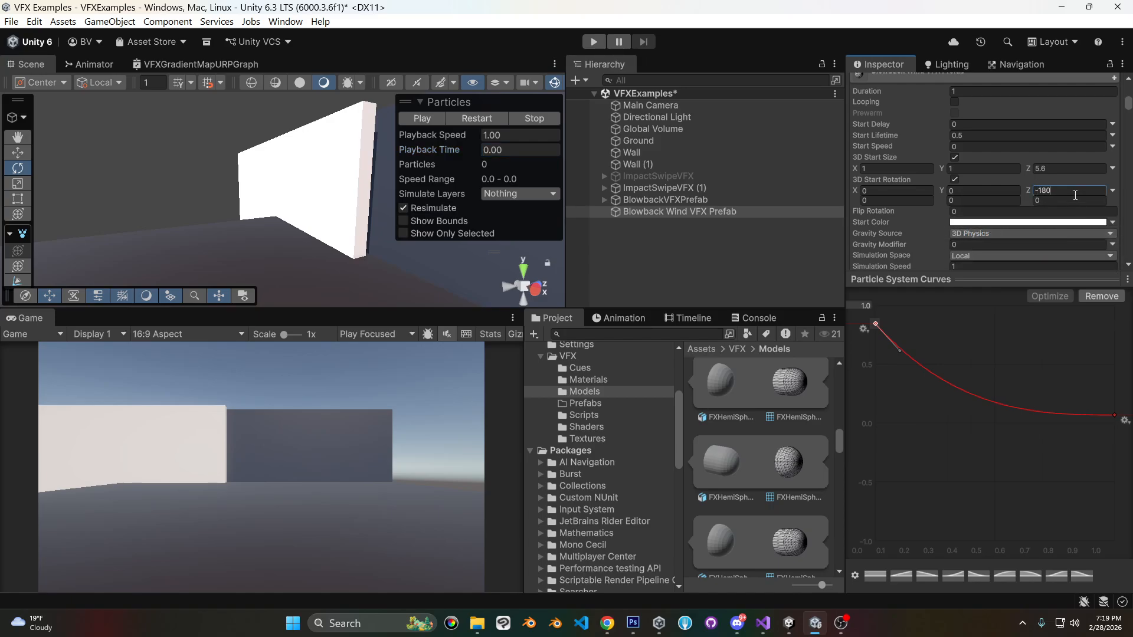
{"action": "left_click", "coordinate": [1074, 198]}
{"action": "left_click", "coordinate": [491, 121]}
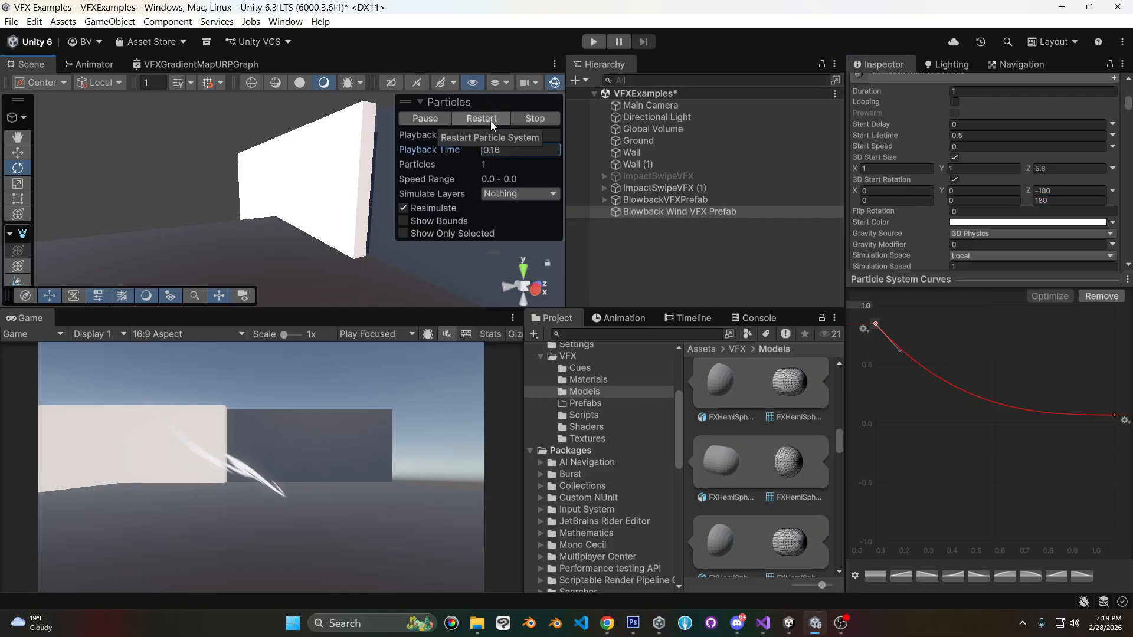
{"action": "left_click", "coordinate": [491, 122]}
{"action": "left_click", "coordinate": [491, 122]}
{"action": "left_click", "coordinate": [490, 120]}
{"action": "left_click", "coordinate": [490, 120]}
{"action": "left_click", "coordinate": [490, 120]}
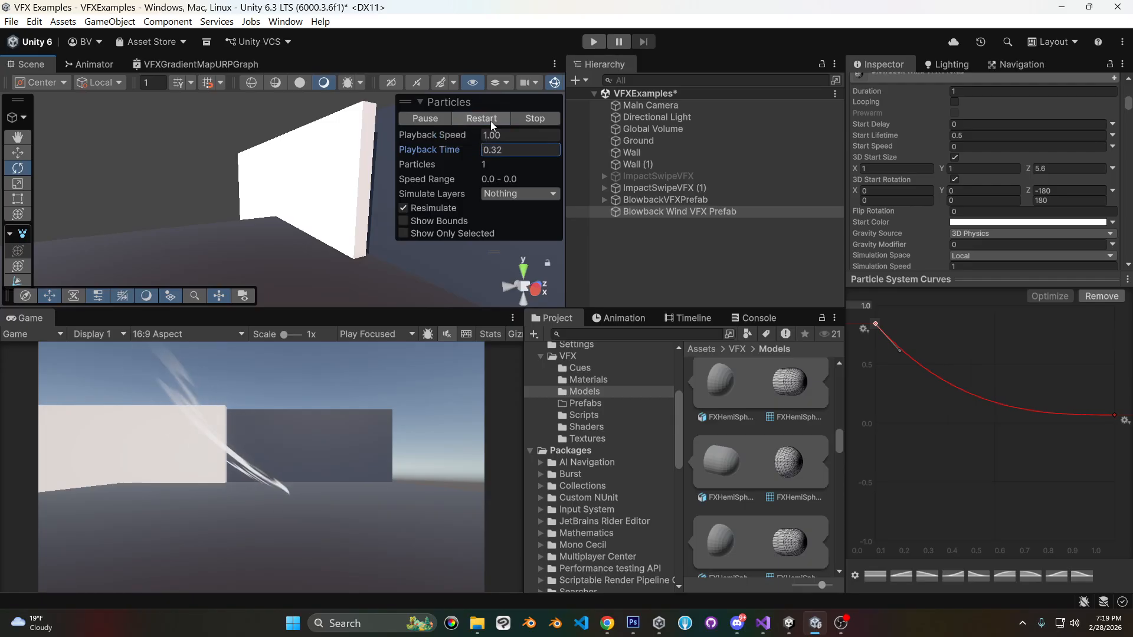
Set the emission burst count to 2 and replay the effect repeatedly.
{"action": "scroll", "coordinate": [1046, 127], "scroll_direction": "down", "scroll_amount": 8}
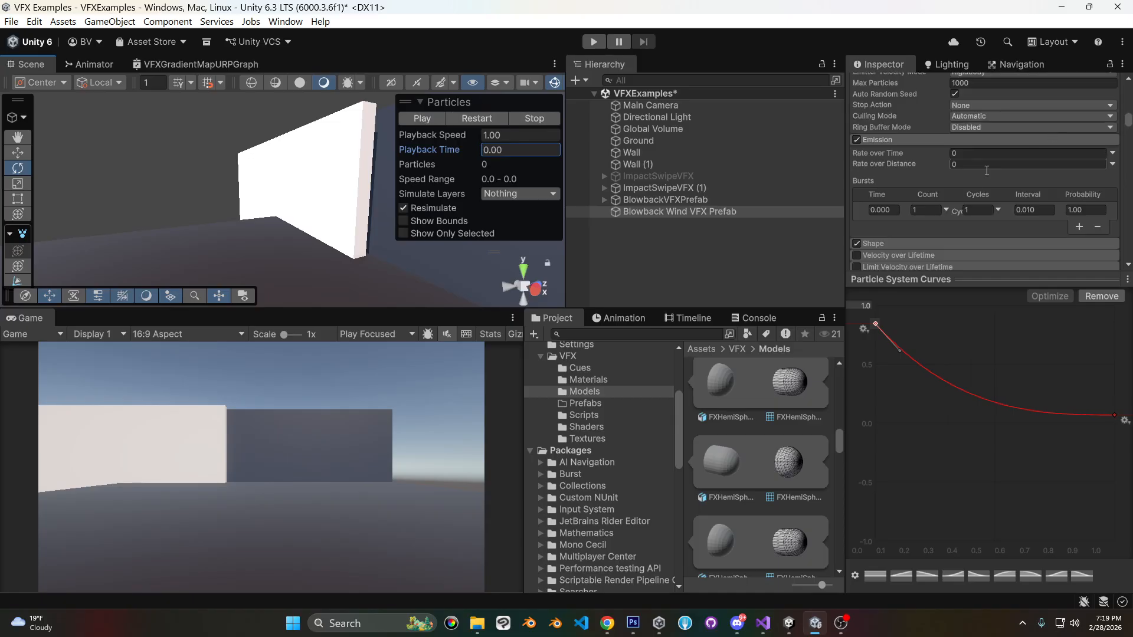
{"action": "left_click", "coordinate": [925, 209]}
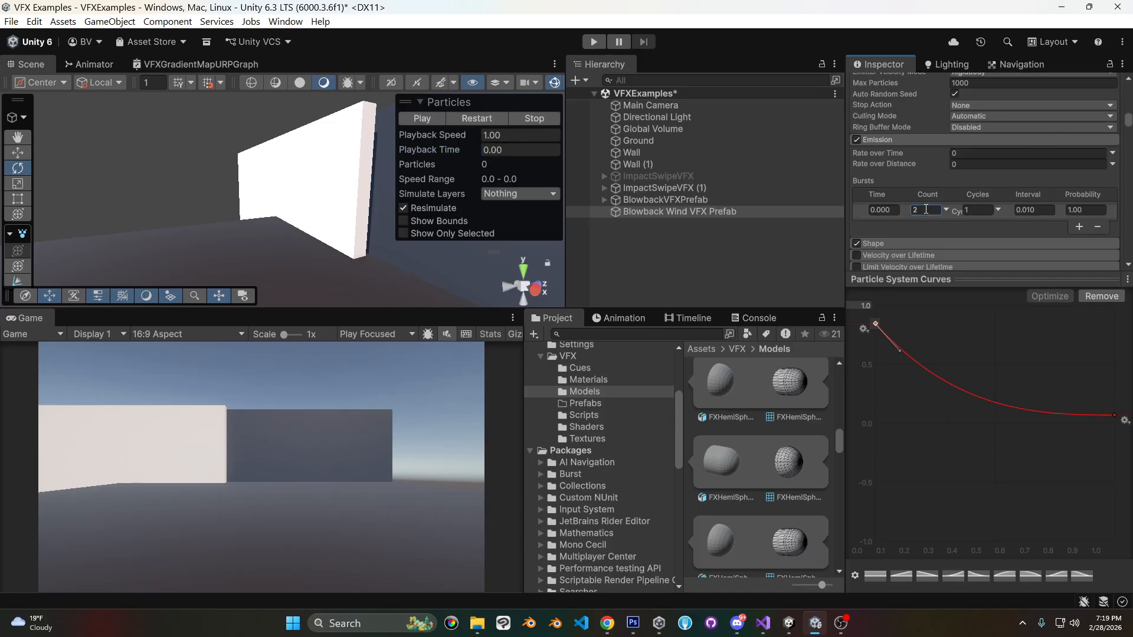
{"action": "left_click", "coordinate": [490, 119]}
{"action": "left_click", "coordinate": [490, 119]}
{"action": "left_click", "coordinate": [490, 119]}
{"action": "left_click", "coordinate": [489, 120]}
{"action": "left_click", "coordinate": [489, 119]}
{"action": "left_click", "coordinate": [490, 119]}
Make the start lifetime random between the constants 0.3 and 0.6, and replay the effect.
{"action": "scroll", "coordinate": [999, 143], "scroll_direction": "up", "scroll_amount": 5}
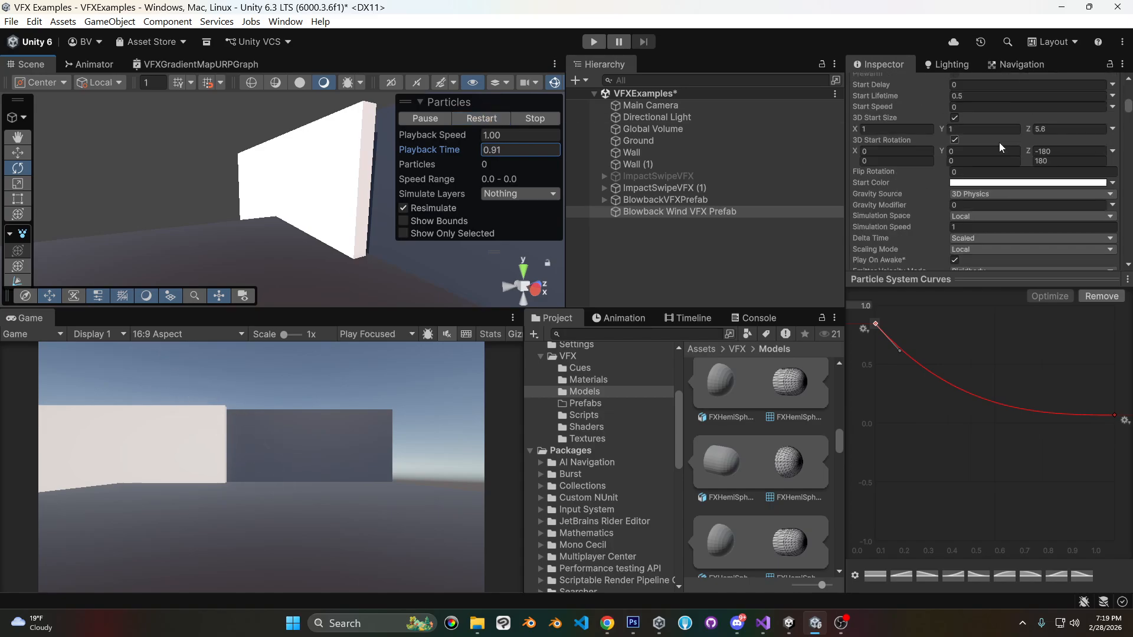
{"action": "scroll", "coordinate": [999, 143], "scroll_direction": "up", "scroll_amount": 3}
{"action": "left_click", "coordinate": [1112, 146]}
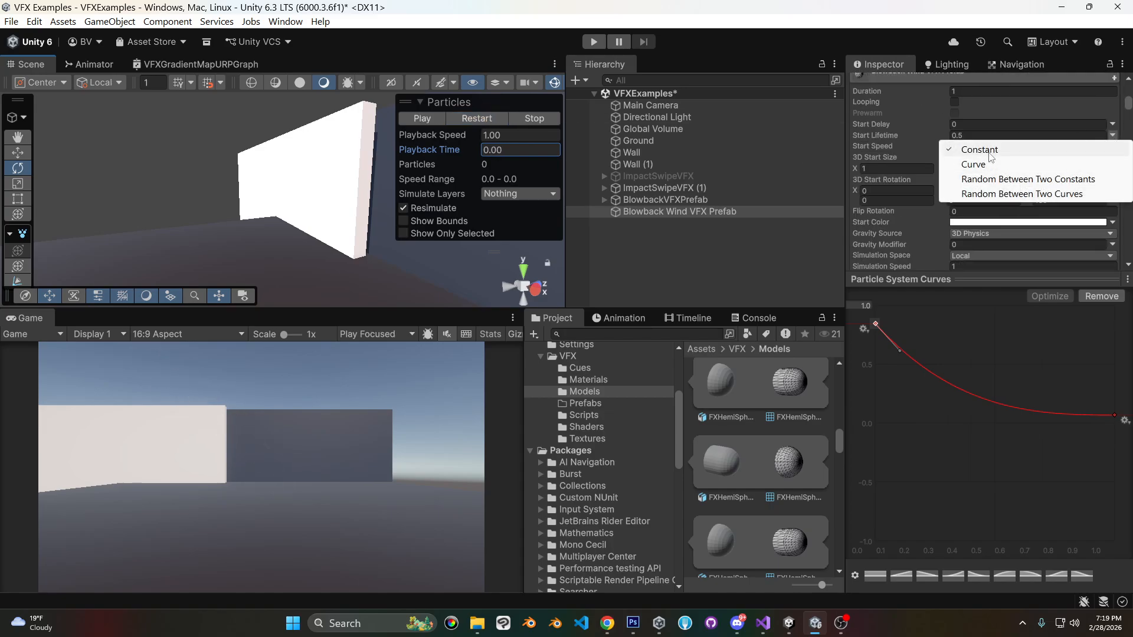
{"action": "left_click", "coordinate": [1028, 178]}
{"action": "left_click", "coordinate": [969, 136]}
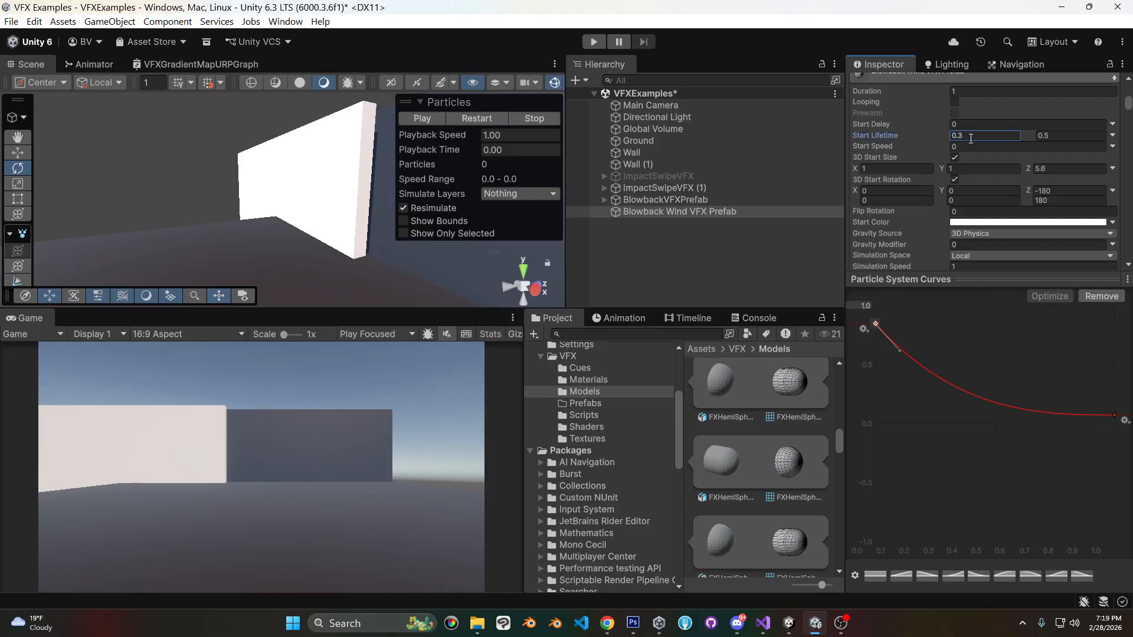
{"action": "left_click", "coordinate": [1056, 134]}
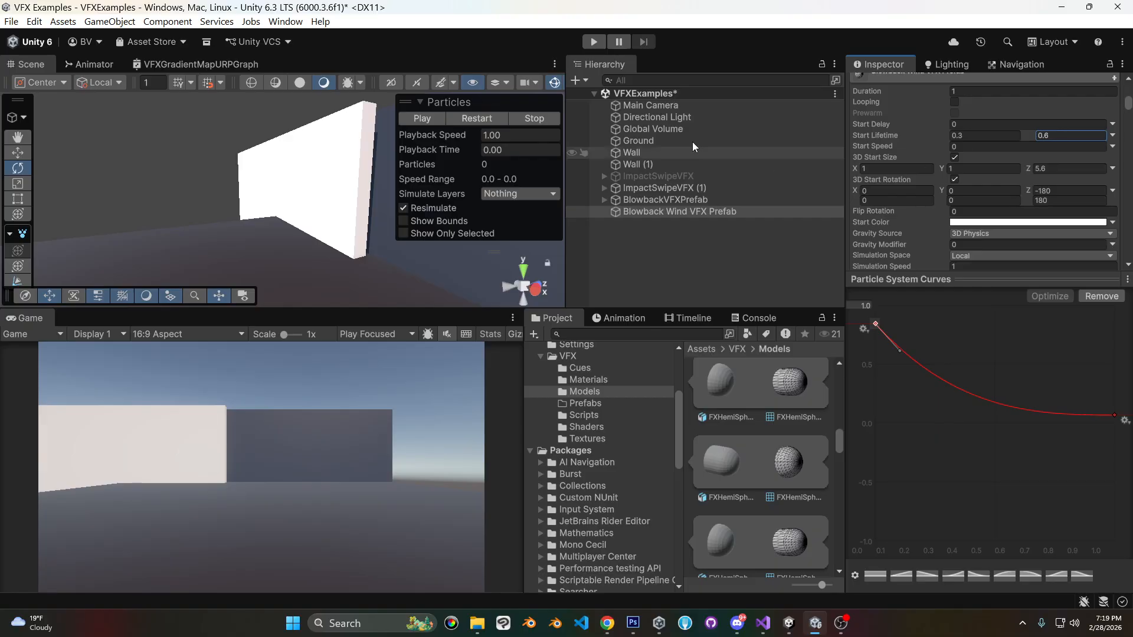
{"action": "left_click", "coordinate": [495, 116]}
{"action": "left_click", "coordinate": [494, 117]}
{"action": "left_click", "coordinate": [494, 118]}
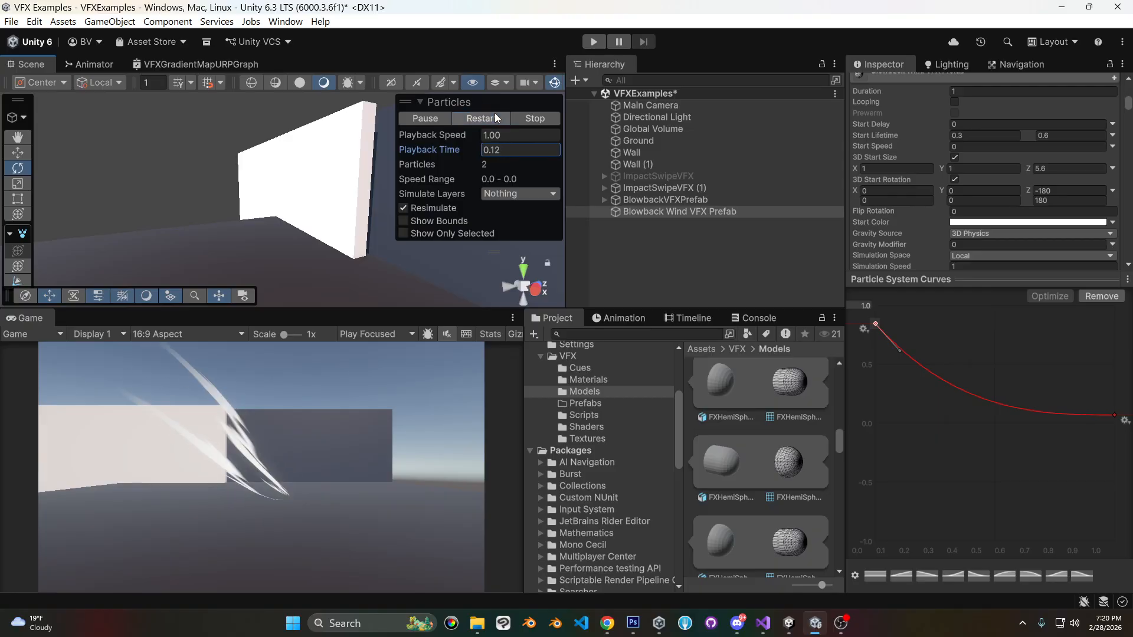
Raise the minimum start lifetime to 0.4, replay the effect to check, and stop the playback.
{"action": "left_click", "coordinate": [990, 135]}
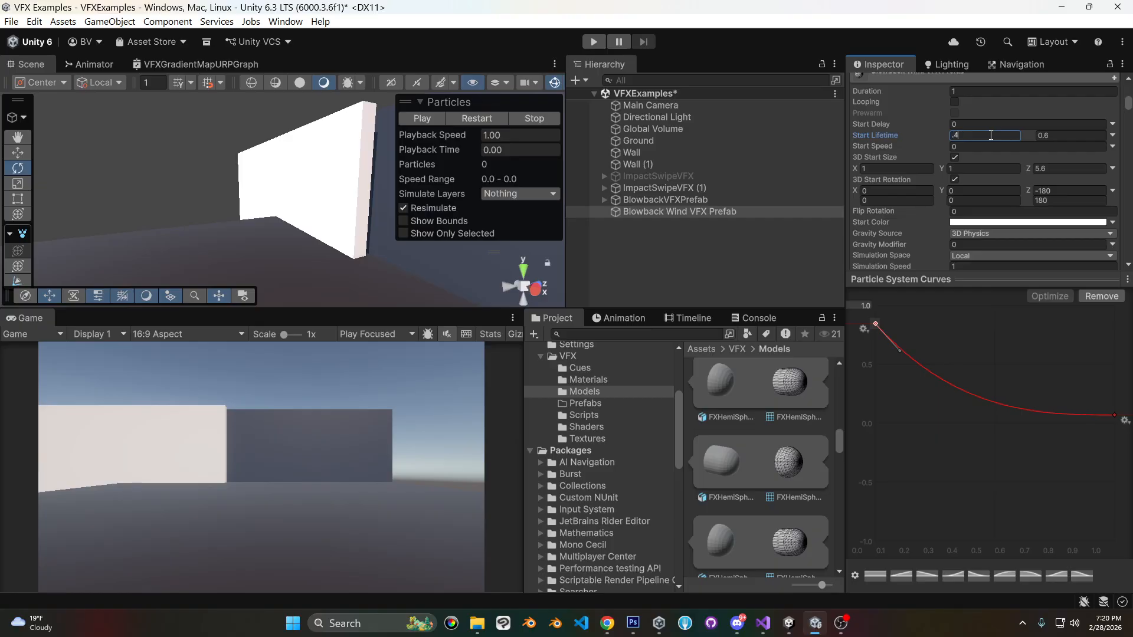
{"action": "left_click", "coordinate": [472, 118]}
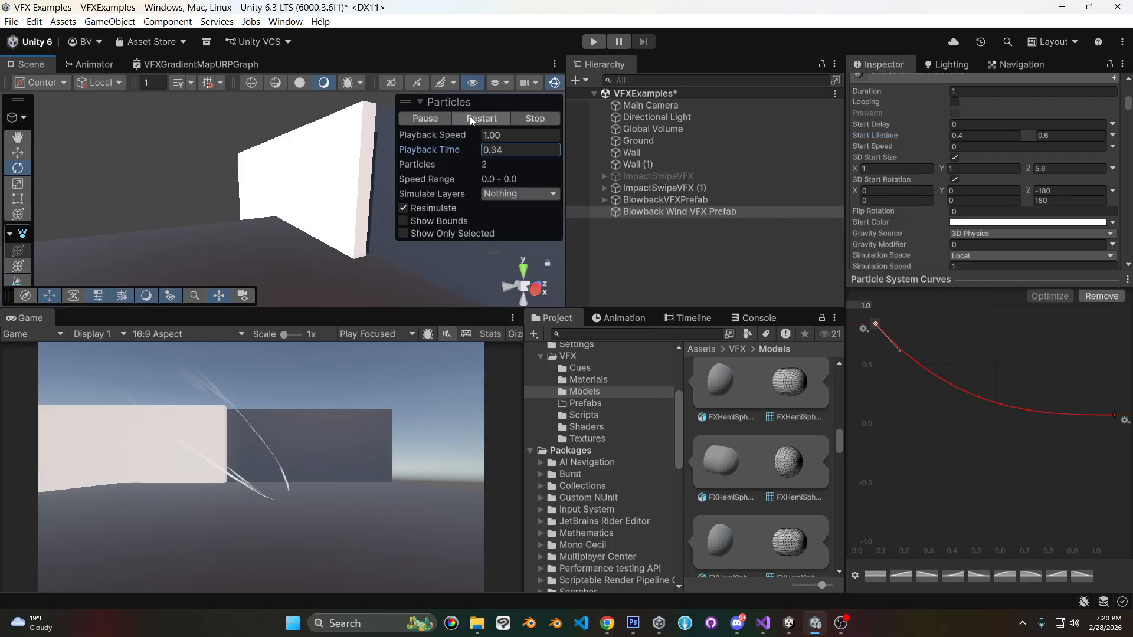
{"action": "left_click", "coordinate": [471, 118]}
{"action": "left_click", "coordinate": [469, 117]}
{"action": "left_click", "coordinate": [470, 117]}
{"action": "left_click", "coordinate": [535, 118]}
Set the maximum start lifetime to 0.7 and replay the effect repeatedly.
{"action": "left_click", "coordinate": [1058, 137]}
{"action": "type", "text": "0.7"}
{"action": "left_click", "coordinate": [483, 117]}
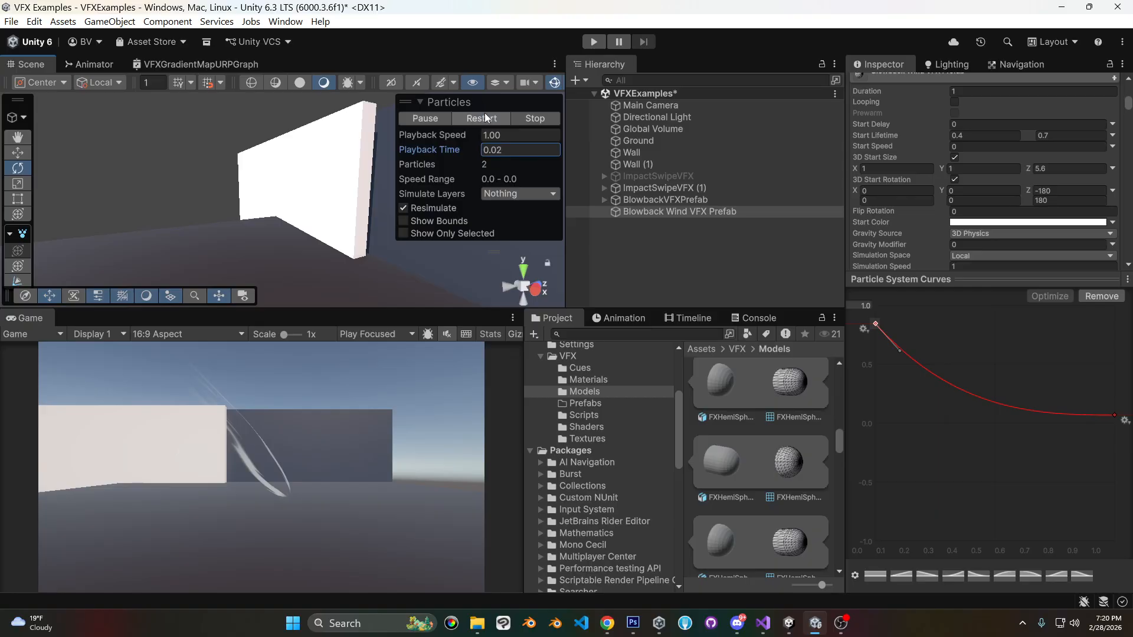
{"action": "left_click", "coordinate": [485, 117]}
{"action": "left_click", "coordinate": [485, 117]}
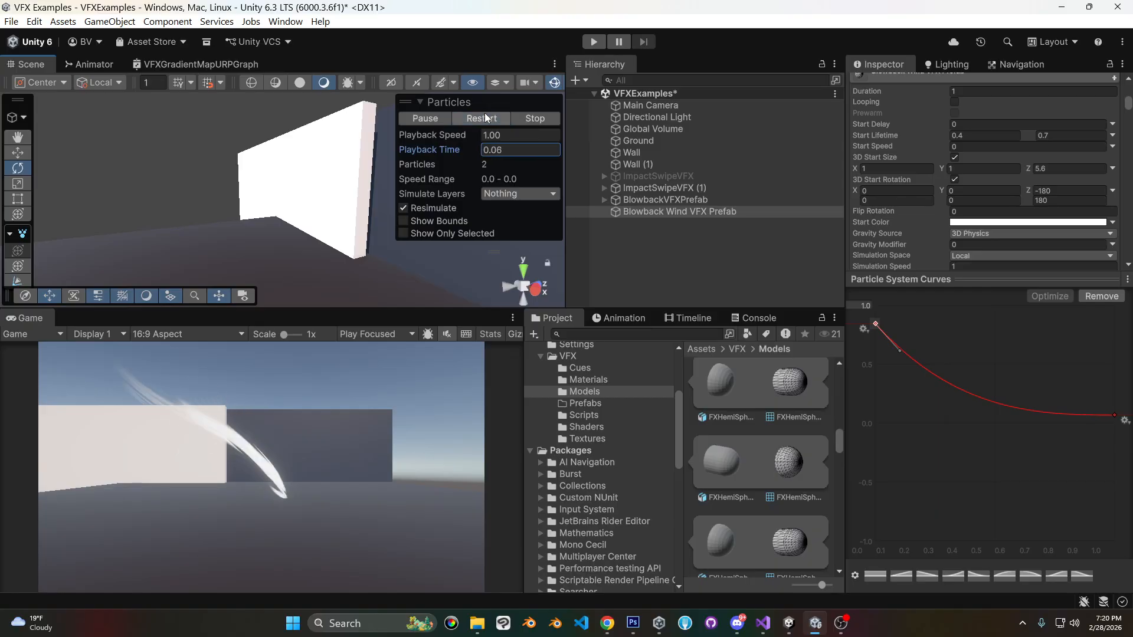
{"action": "left_click", "coordinate": [485, 117]}
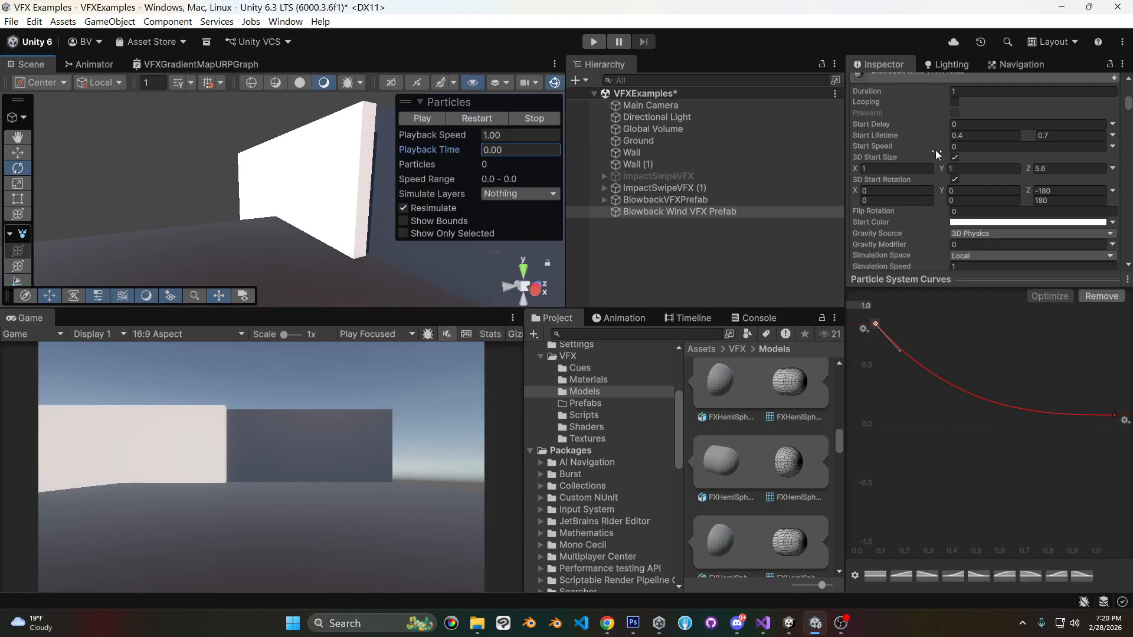
{"action": "left_click", "coordinate": [483, 117]}
{"action": "left_click", "coordinate": [472, 117]}
{"action": "left_click", "coordinate": [472, 117]}
{"action": "left_click", "coordinate": [473, 117]}
{"action": "left_click", "coordinate": [473, 117]}
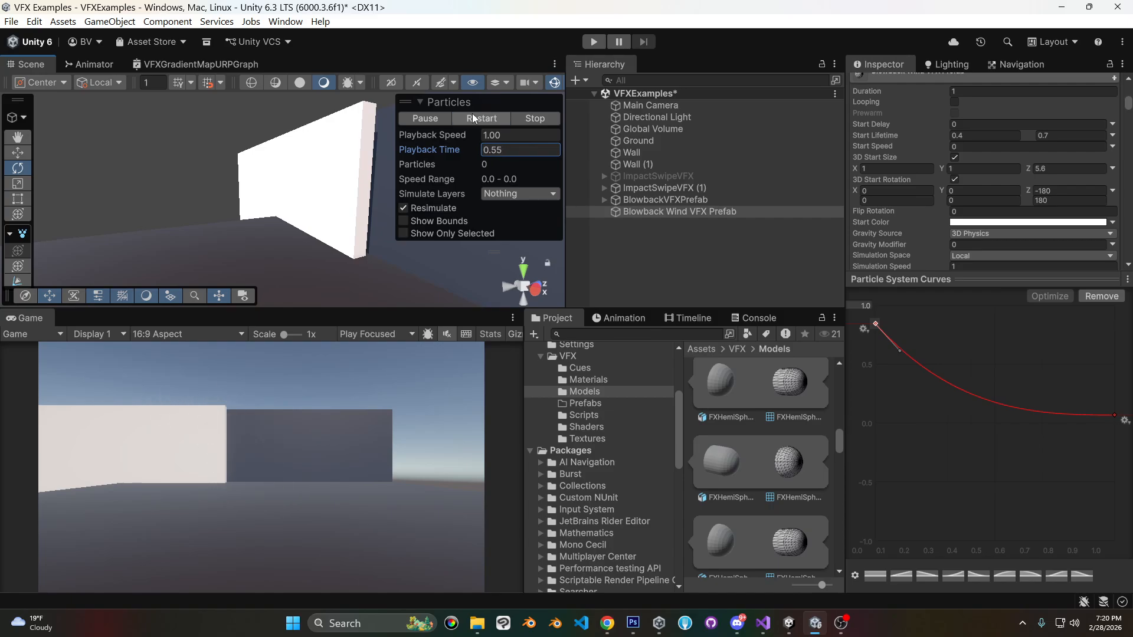
Switch the Custom2 W component to Random Between Two Curves.
{"action": "scroll", "coordinate": [1005, 185], "scroll_direction": "down", "scroll_amount": 15}
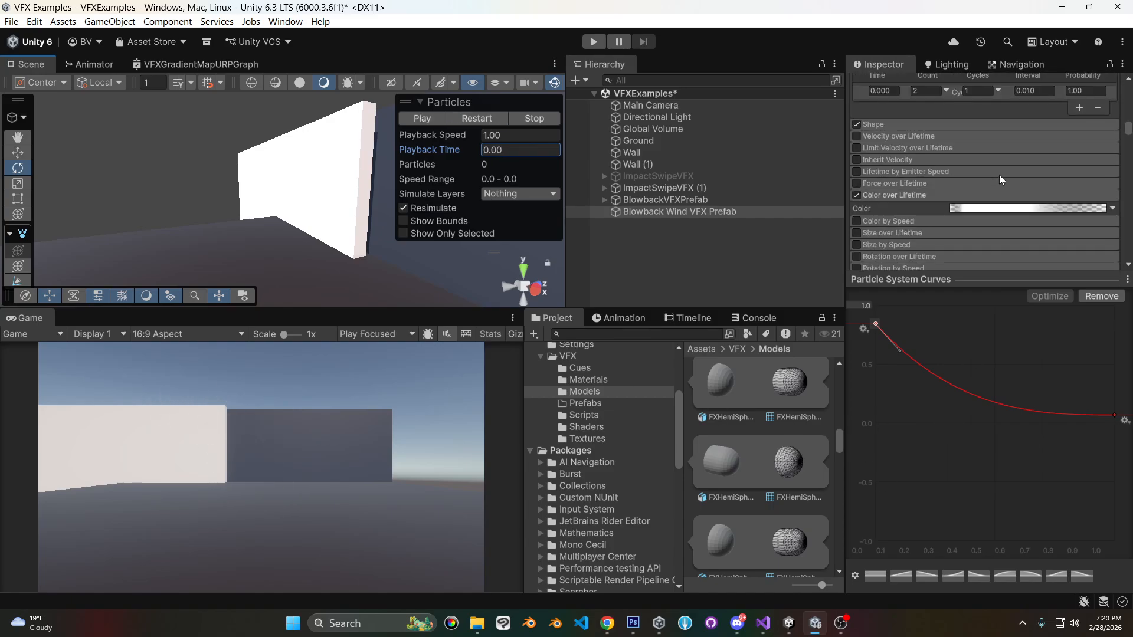
{"action": "scroll", "coordinate": [1001, 166], "scroll_direction": "down", "scroll_amount": 5}
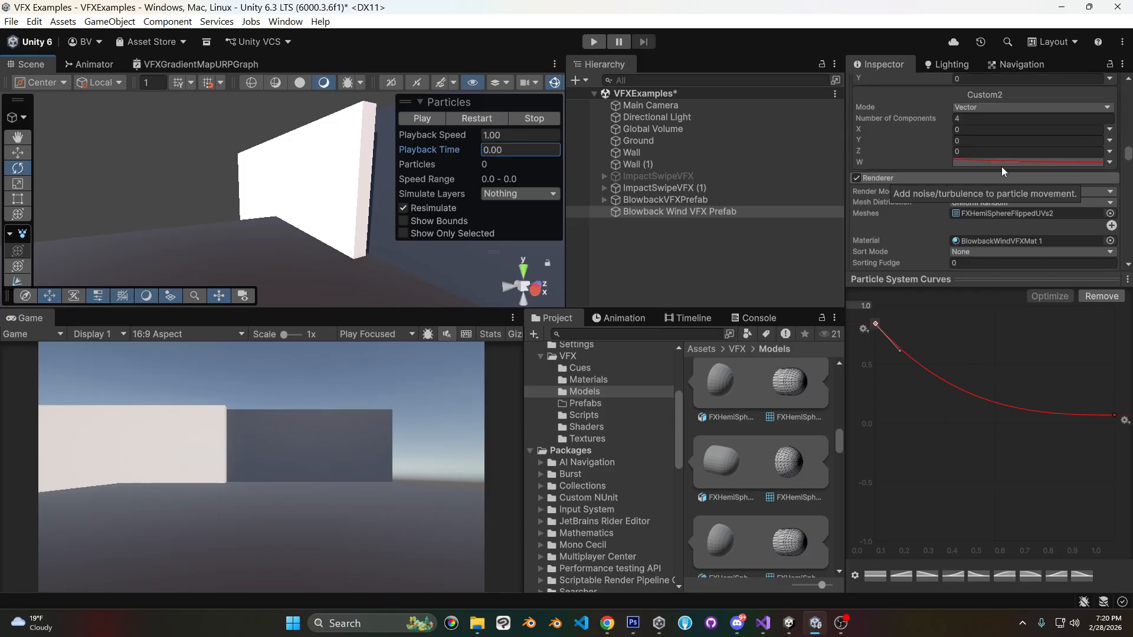
{"action": "left_click", "coordinate": [1110, 163]}
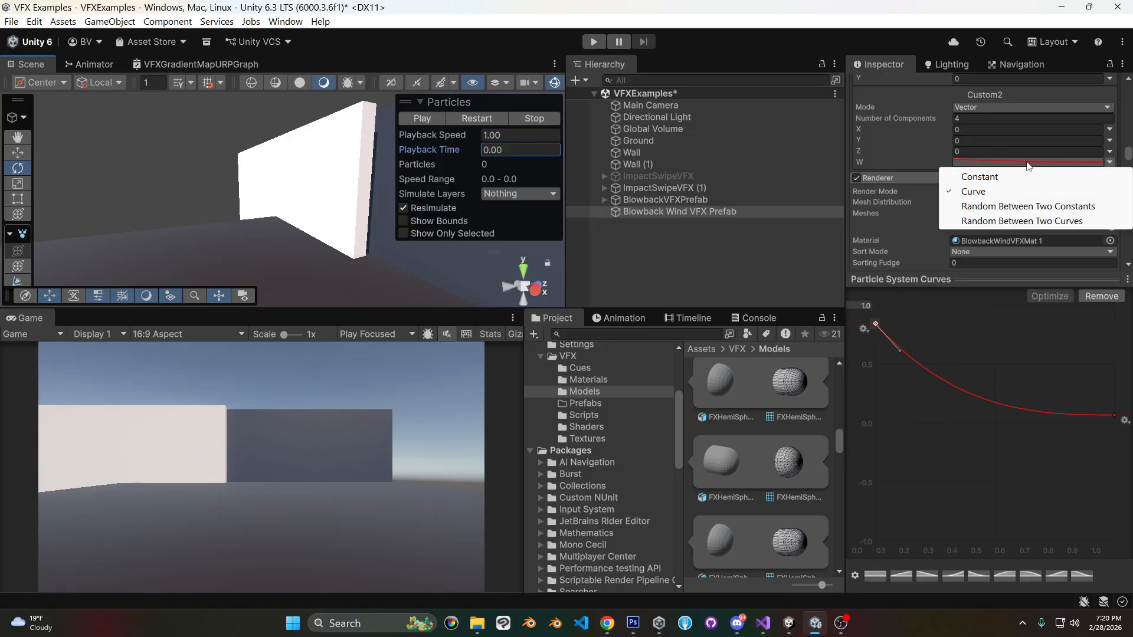
{"action": "left_click", "coordinate": [1062, 221]}
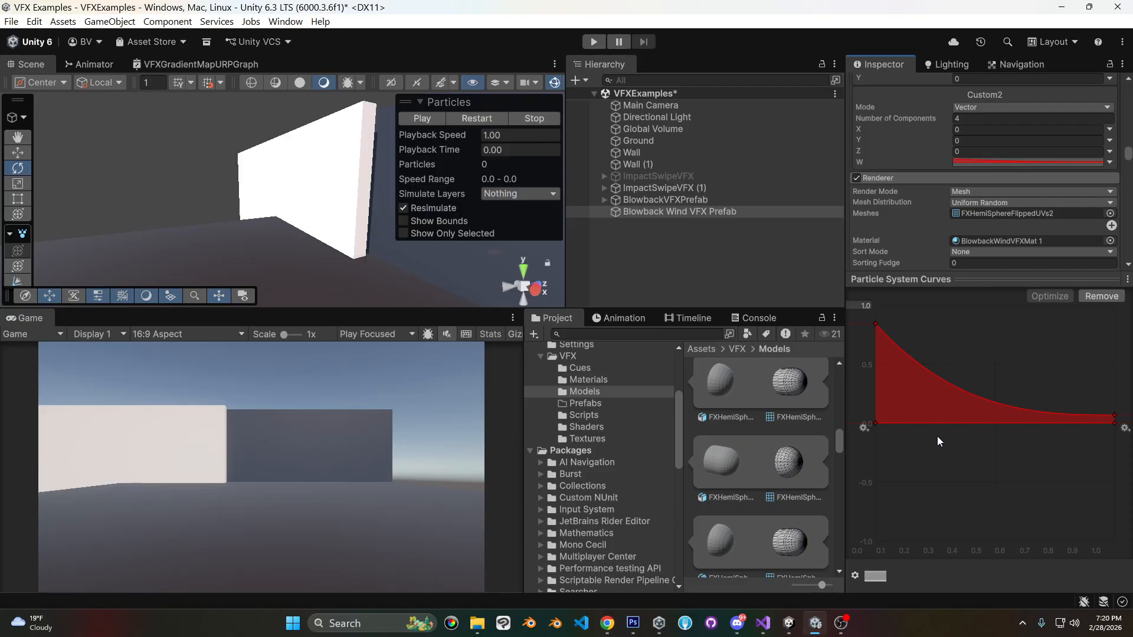
Shape the second W curve to parallel the first, falling from about 0.7 to about 0, and match its start tangent.
{"action": "left_click_drag", "start_coordinate": [876, 422], "coordinate": [871, 341]}
{"action": "left_click", "coordinate": [875, 324]}
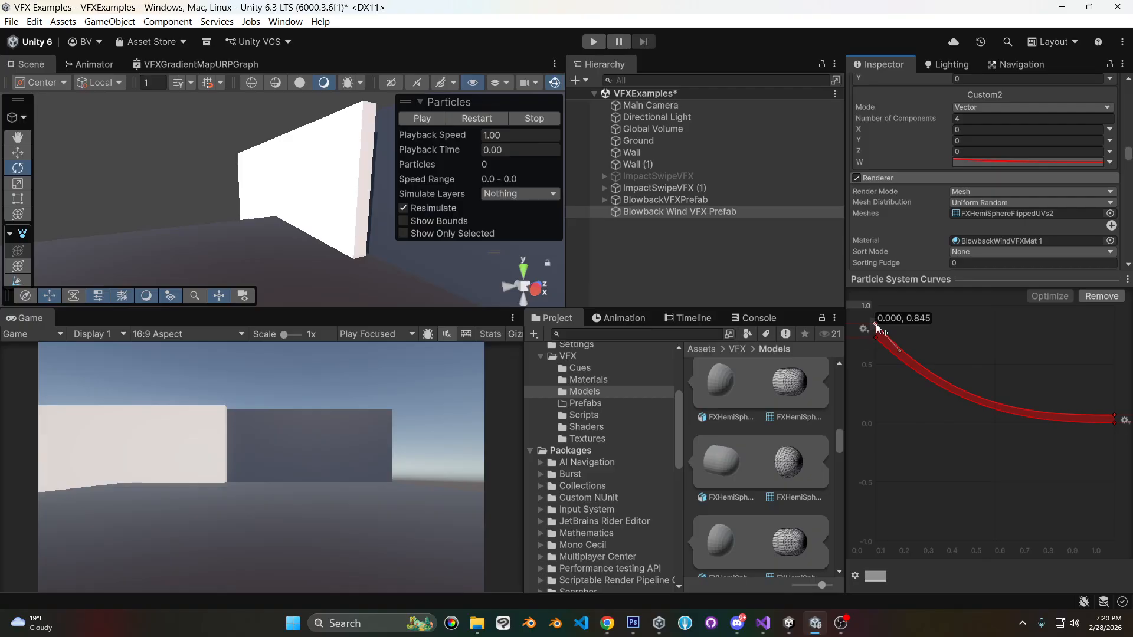
{"action": "left_click", "coordinate": [875, 338]}
{"action": "left_click", "coordinate": [875, 324]}
{"action": "left_click", "coordinate": [876, 338]}
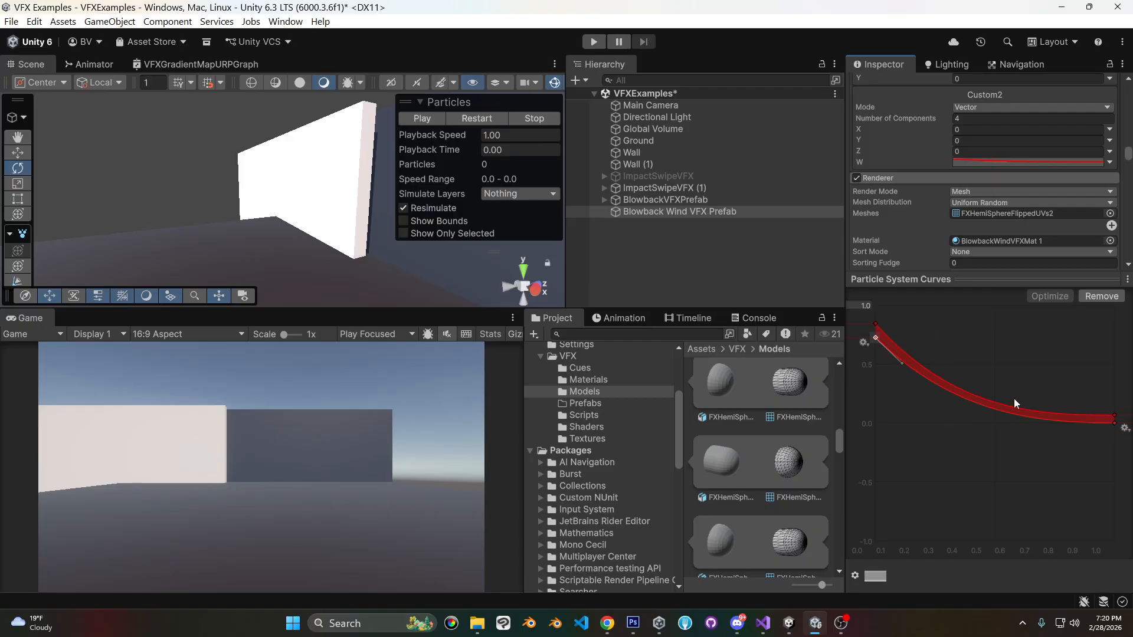
{"action": "left_click", "coordinate": [1115, 423]}
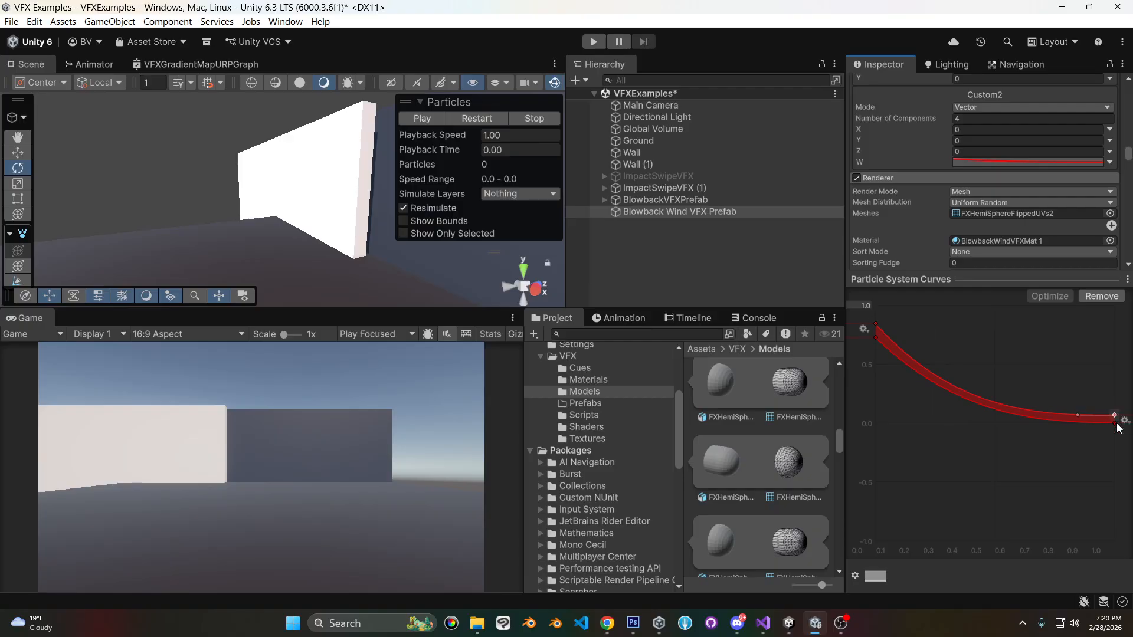
{"action": "left_click", "coordinate": [876, 325]}
{"action": "left_click", "coordinate": [875, 338]}
{"action": "left_click_drag", "start_coordinate": [902, 364], "coordinate": [901, 365]}
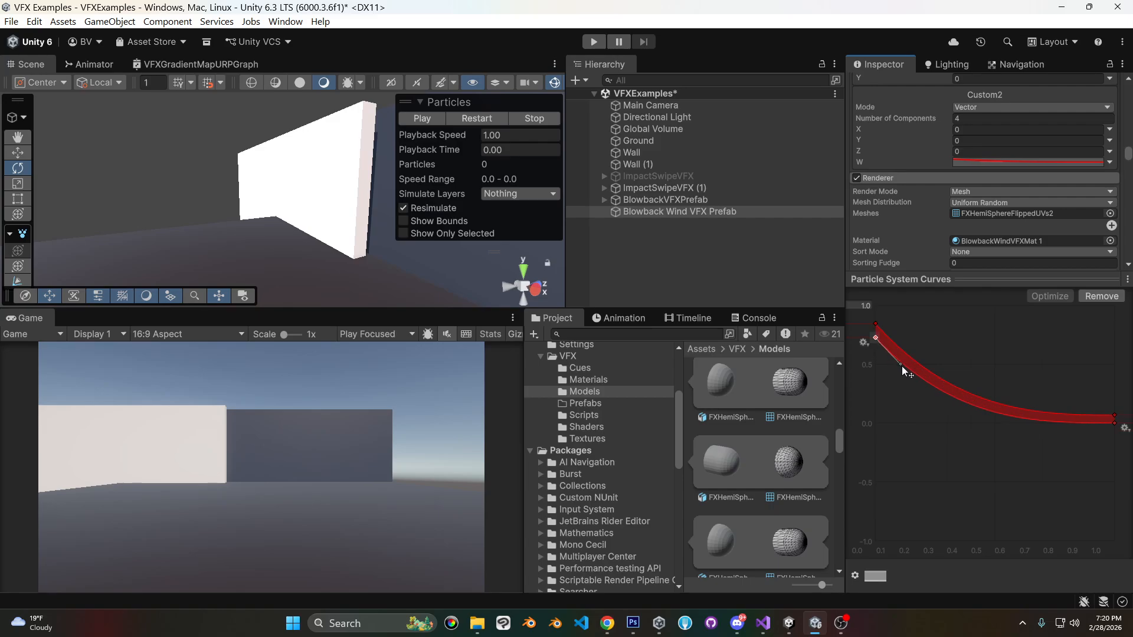
Select both keys of the lower W curve, shift it down to run from about -0.24 to -0.97, and replay the effect.
{"action": "left_click", "coordinate": [1114, 424], "text": "shift"}
{"action": "left_click_drag", "start_coordinate": [930, 407], "coordinate": [932, 521]}
{"action": "left_click", "coordinate": [497, 124]}
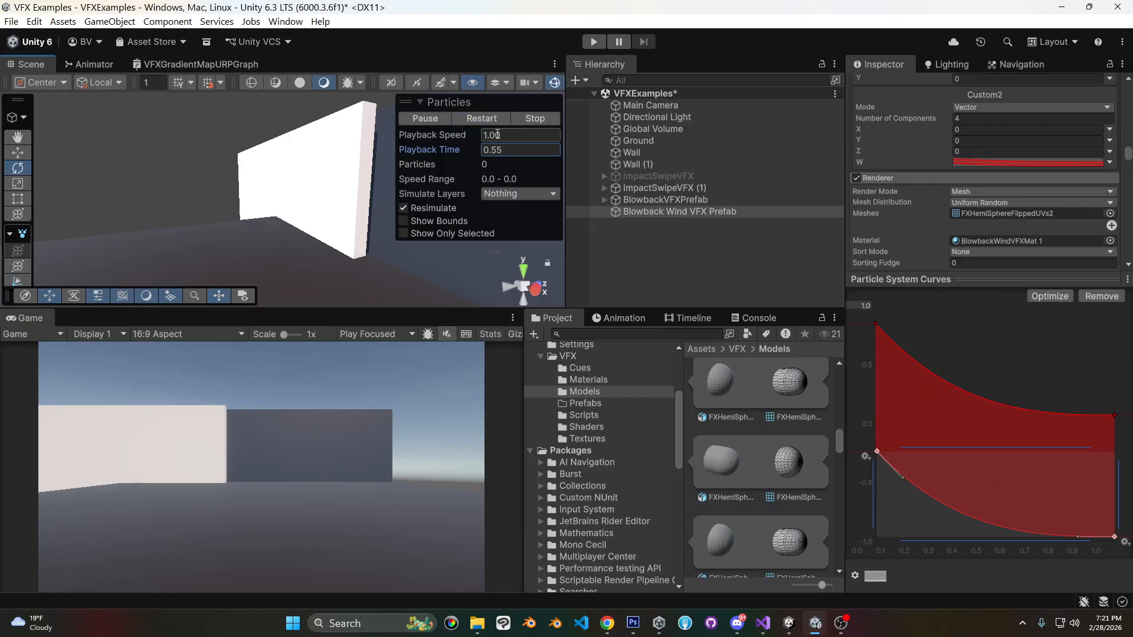
Switch to Photoshop and try softly erasing the wide upper part of the Layer 1 copy streak with a 35 px eraser at 20% opacity.
{"action": "left_click", "coordinate": [632, 623]}
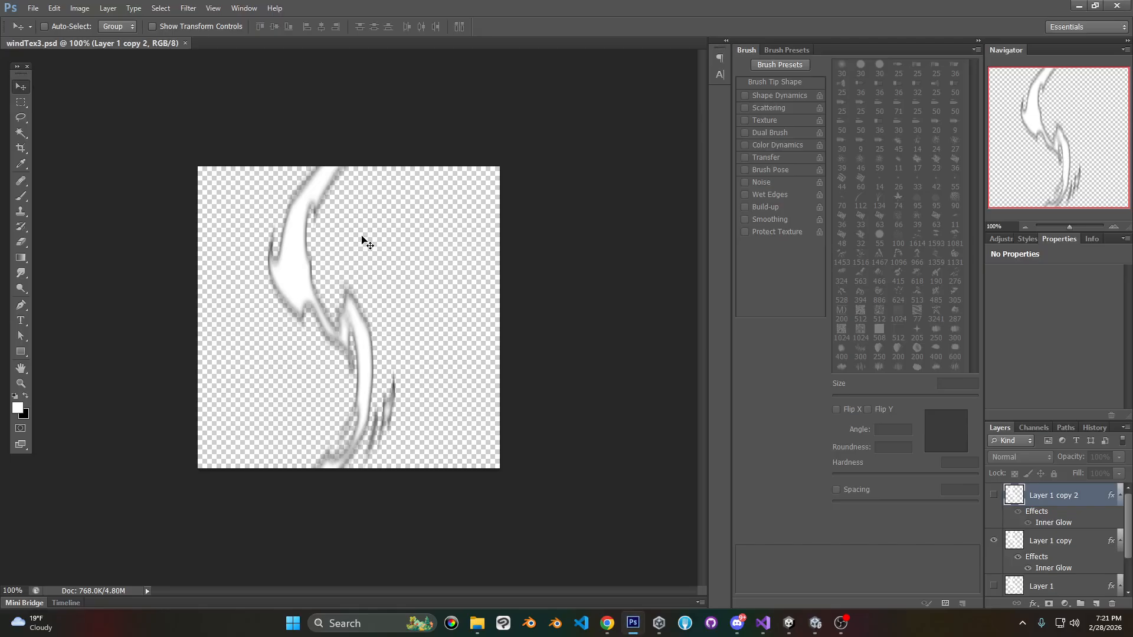
{"action": "left_click", "coordinate": [20, 242]}
{"action": "left_click", "coordinate": [1069, 545]}
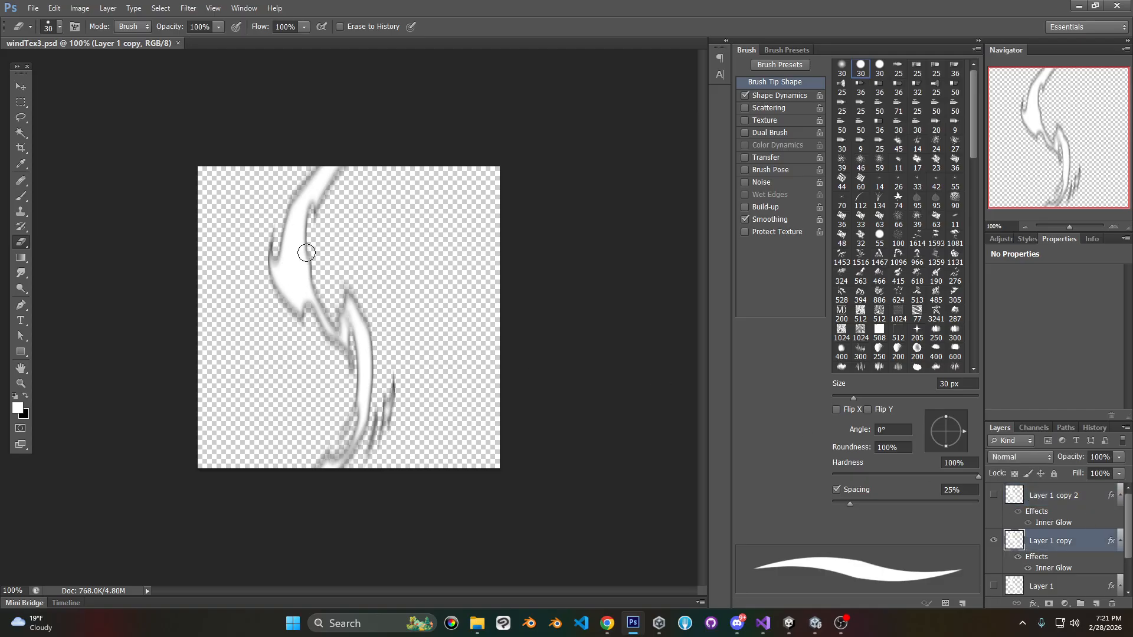
{"action": "right_click", "coordinate": [454, 293]}
{"action": "double_click", "coordinate": [488, 380]}
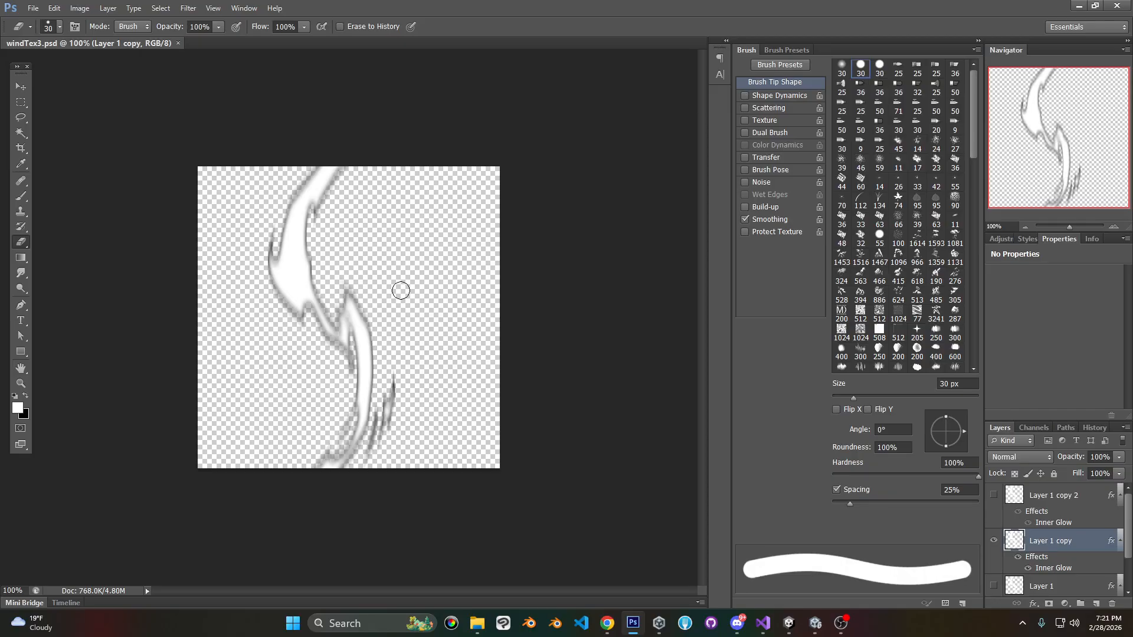
{"action": "right_click", "coordinate": [382, 253]}
{"action": "left_click_drag", "start_coordinate": [492, 311], "coordinate": [389, 315]}
{"action": "left_click", "coordinate": [397, 203]}
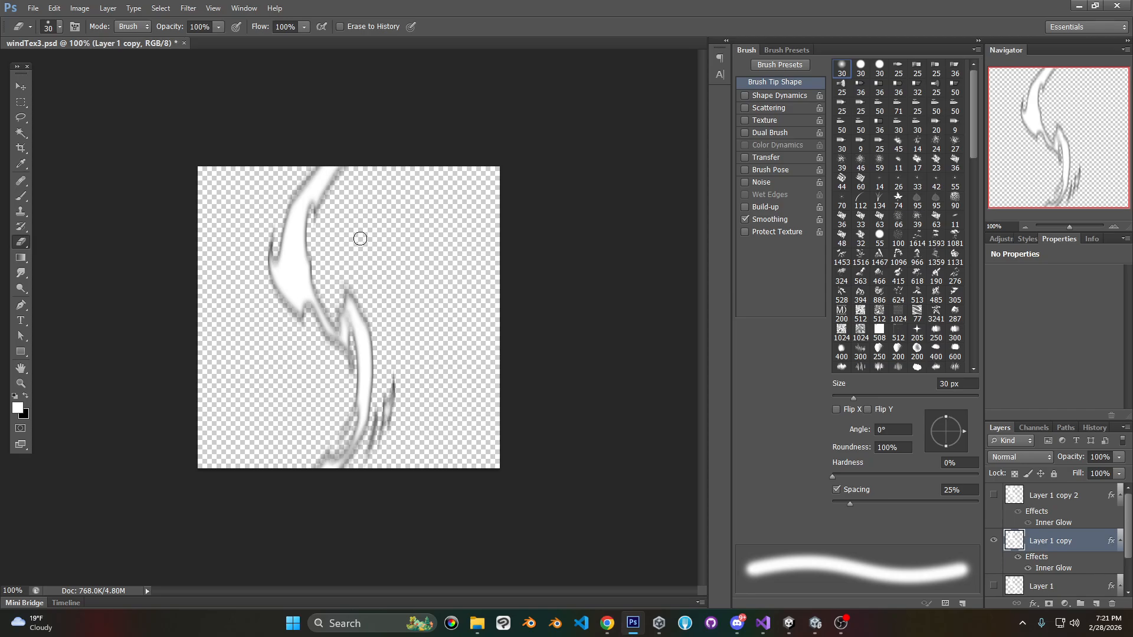
{"action": "key", "text": "bracketright"}
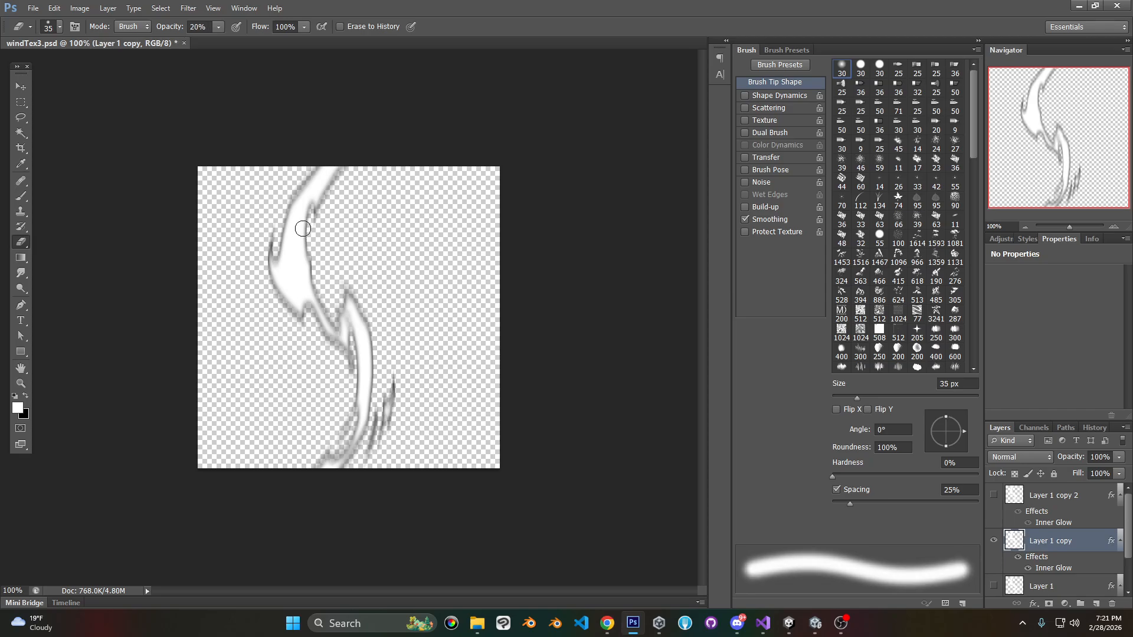
{"action": "left_click_drag", "start_coordinate": [300, 251], "coordinate": [302, 263]}
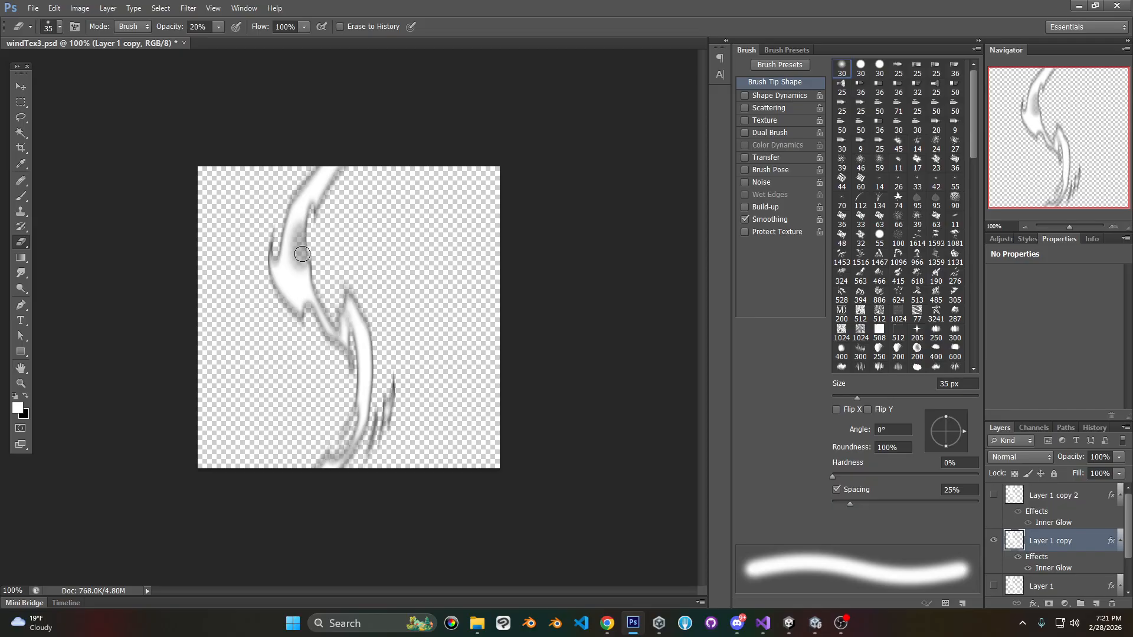
Try erasing a hole in the wide upper part of the streak with a hard 35 px eraser, and undo it.
{"action": "right_click", "coordinate": [367, 251]}
{"action": "double_click", "coordinate": [406, 334]}
{"action": "mouse_move", "coordinate": [299, 248]}
{"action": "left_mouse_down"}
{"action": "mouse_move", "coordinate": [300, 260]}
{"action": "mouse_move", "coordinate": [299, 235]}
{"action": "left_mouse_up"}
{"action": "key", "text": "ctrl+z"}
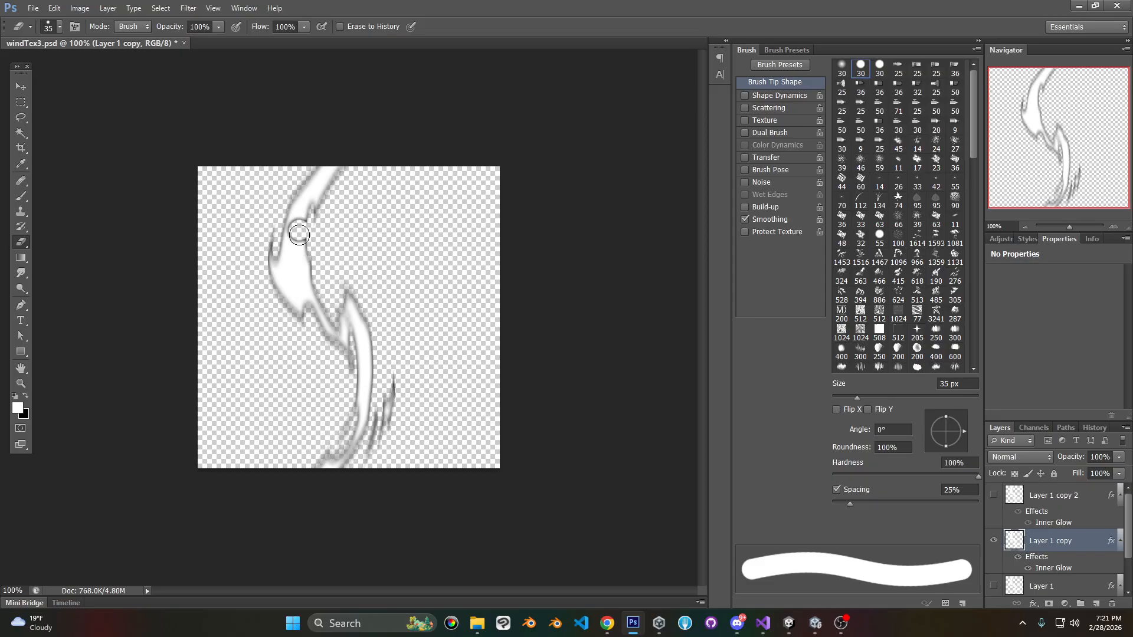
{"action": "key", "text": "ctrl+z"}
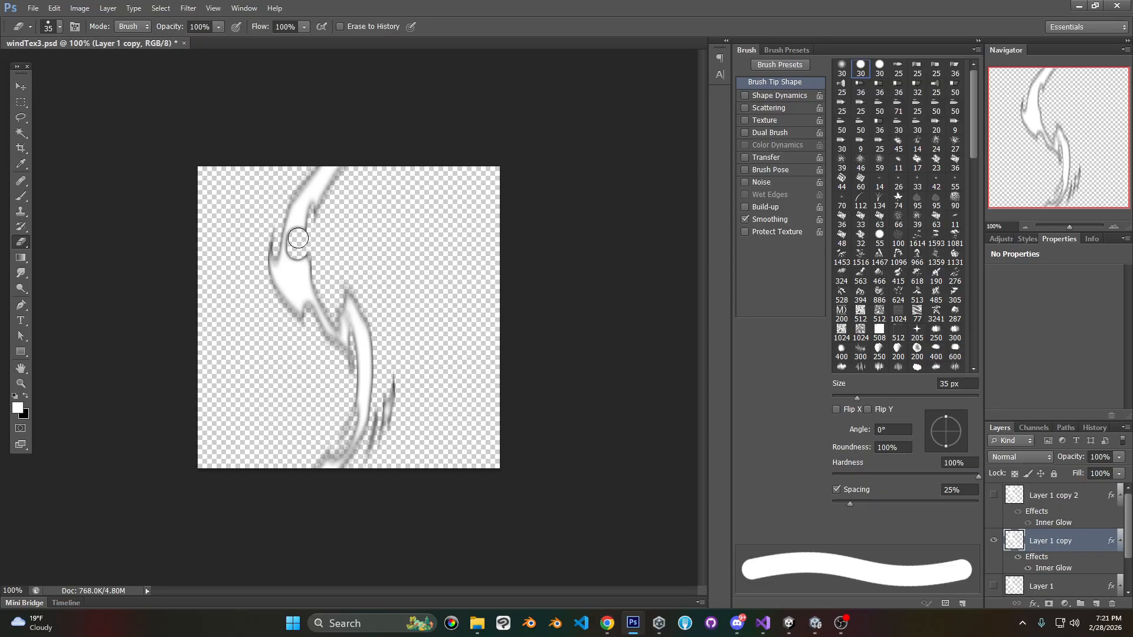
Set the eraser spacing to 1%, cut a small hole in the upper streak with a hard 15 px brush, and save the texture.
{"action": "left_click_drag", "start_coordinate": [850, 504], "coordinate": [832, 503]}
{"action": "left_click_drag", "start_coordinate": [302, 231], "coordinate": [296, 237]}
{"action": "key", "text": "ctrl+z"}
{"action": "key", "text": "bracketleft"}
{"action": "key", "text": "bracketleft"}
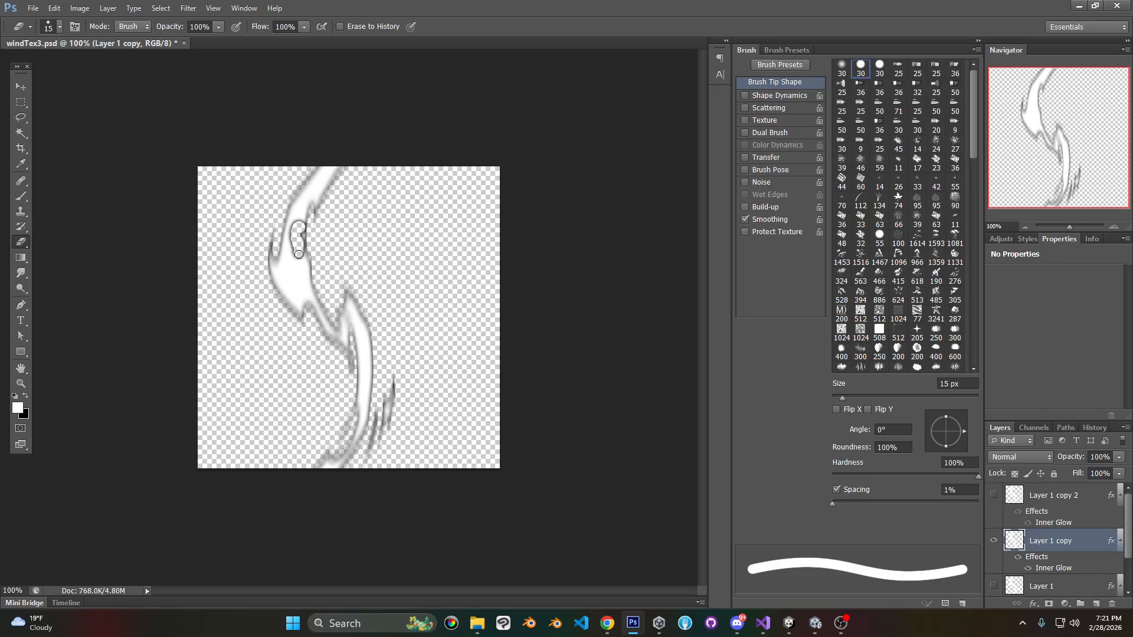
{"action": "key", "text": "ctrl+s"}
Try smudging the edges of the erased hole with a 50 px Smudge brush at 90% strength, and undo the strokes.
{"action": "left_click", "coordinate": [20, 273]}
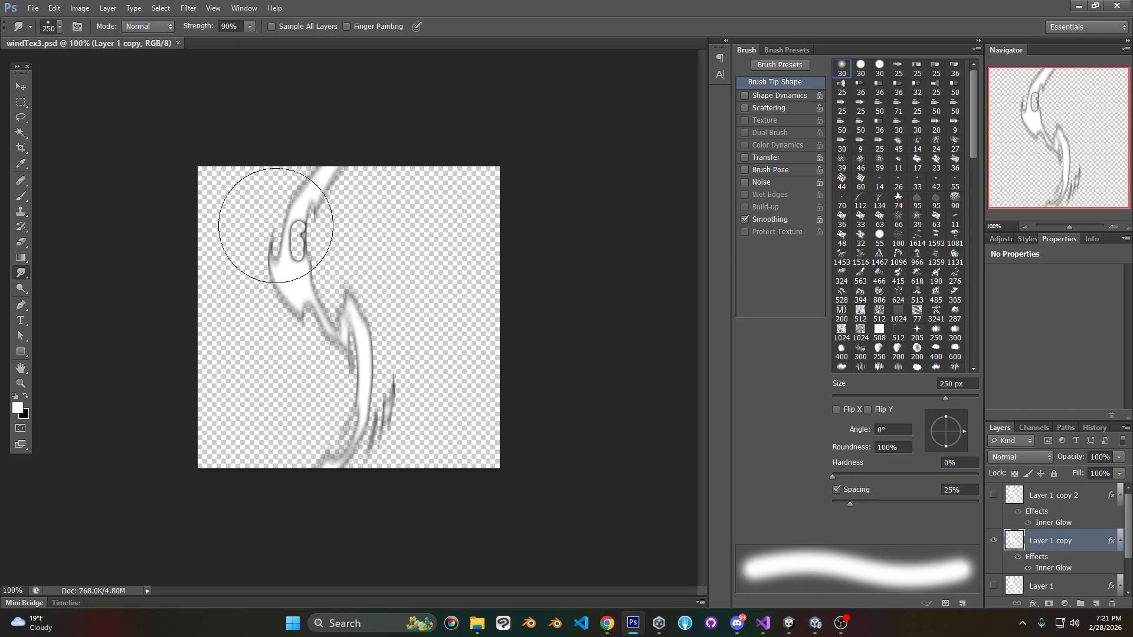
{"action": "key", "text": "bracketleft"}
{"action": "key", "text": "bracketleft"}
{"action": "key", "text": "bracketleft"}
{"action": "key", "text": "bracketleft"}
{"action": "key", "text": "bracketleft"}
{"action": "key", "text": "bracketleft"}
{"action": "key", "text": "bracketleft"}
{"action": "key", "text": "bracketleft"}
{"action": "key", "text": "bracketleft"}
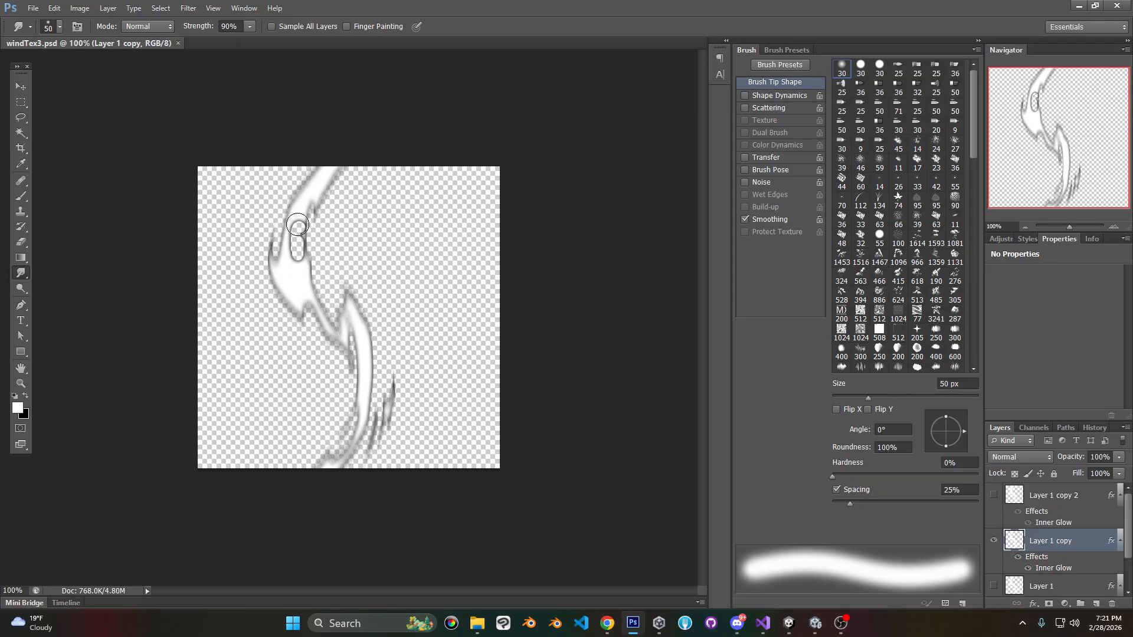
{"action": "left_click_drag", "start_coordinate": [298, 224], "coordinate": [295, 254]}
{"action": "key", "text": "ctrl+alt+z"}
{"action": "key", "text": "ctrl+alt+z"}
{"action": "key", "text": "ctrl+alt+z"}
{"action": "key", "text": "ctrl+alt+z"}
{"action": "key", "text": "ctrl+alt+z"}
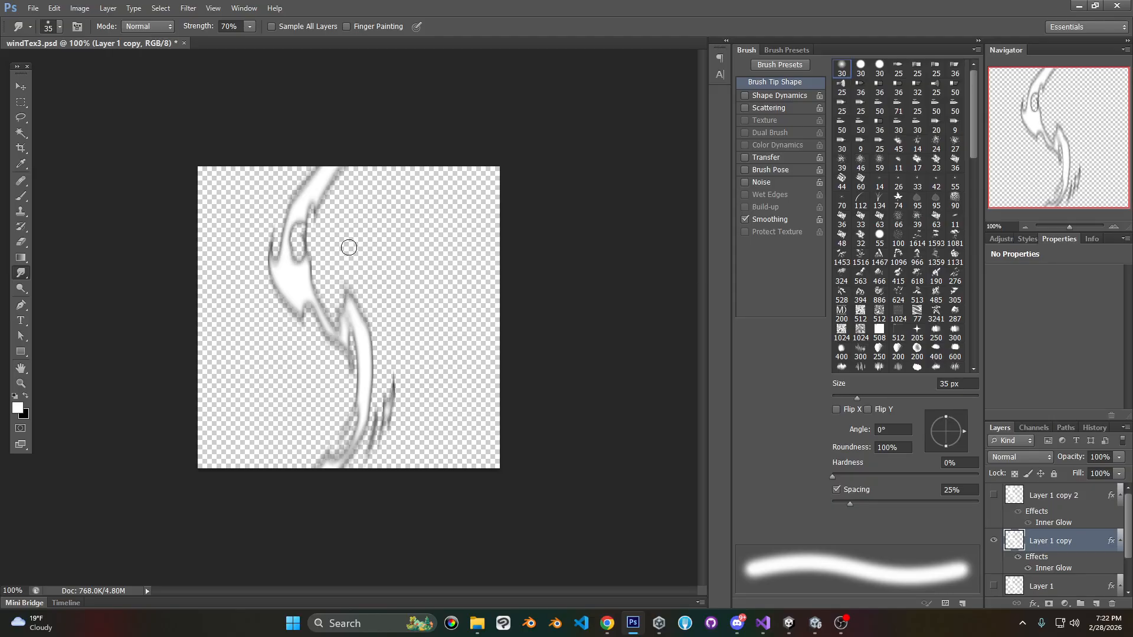
Replay the wind effect in Unity, check the windTex3.psd streak in Photoshop, and replay the effect in Unity again.
{"action": "left_click", "coordinate": [814, 623]}
{"action": "left_click", "coordinate": [471, 120]}
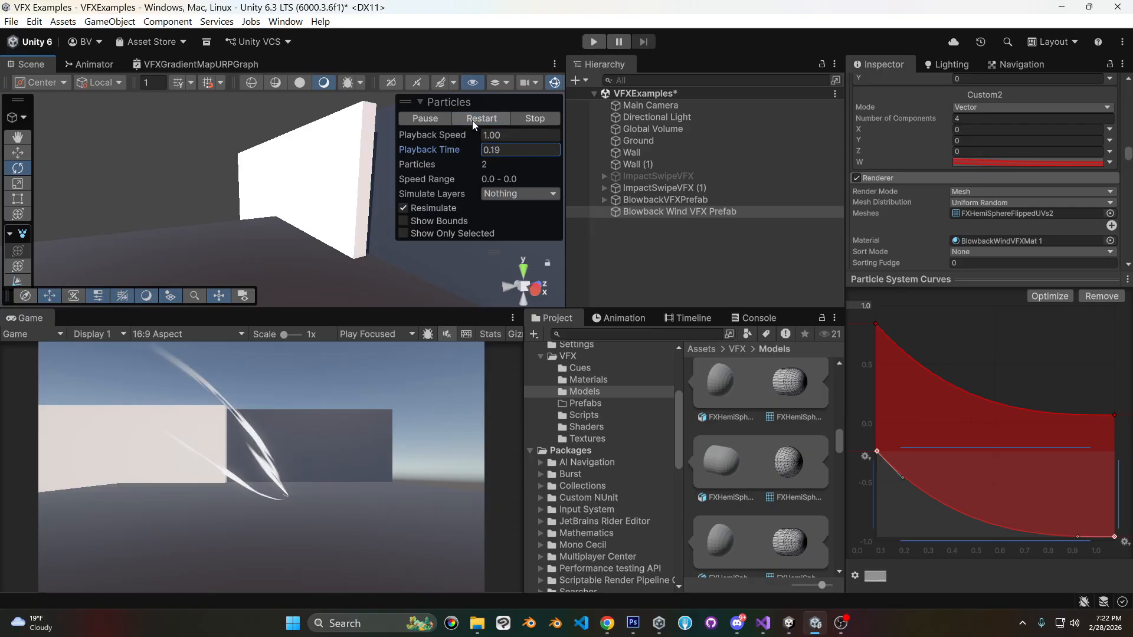
{"action": "left_click", "coordinate": [632, 623]}
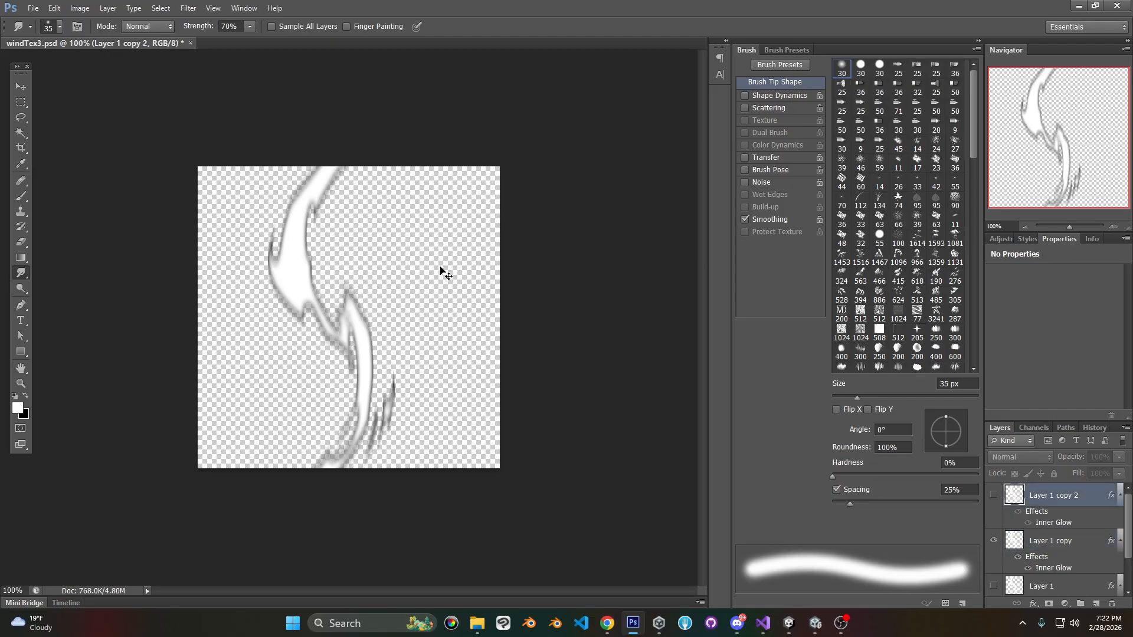
{"action": "left_click", "coordinate": [815, 623]}
{"action": "left_click", "coordinate": [480, 118]}
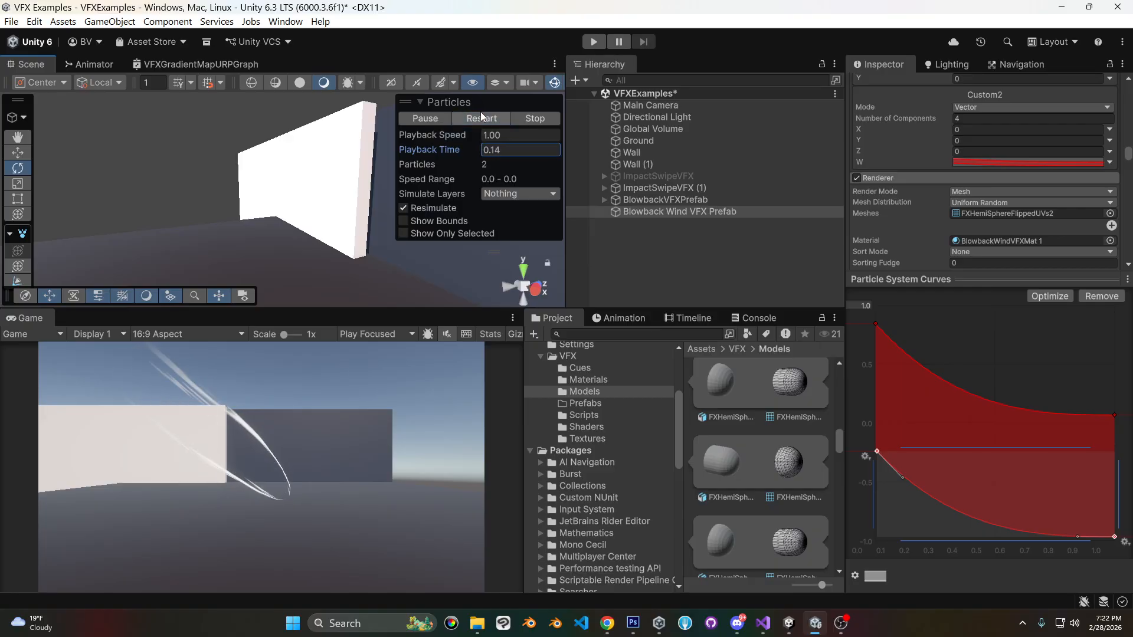
{"action": "left_click", "coordinate": [481, 113]}
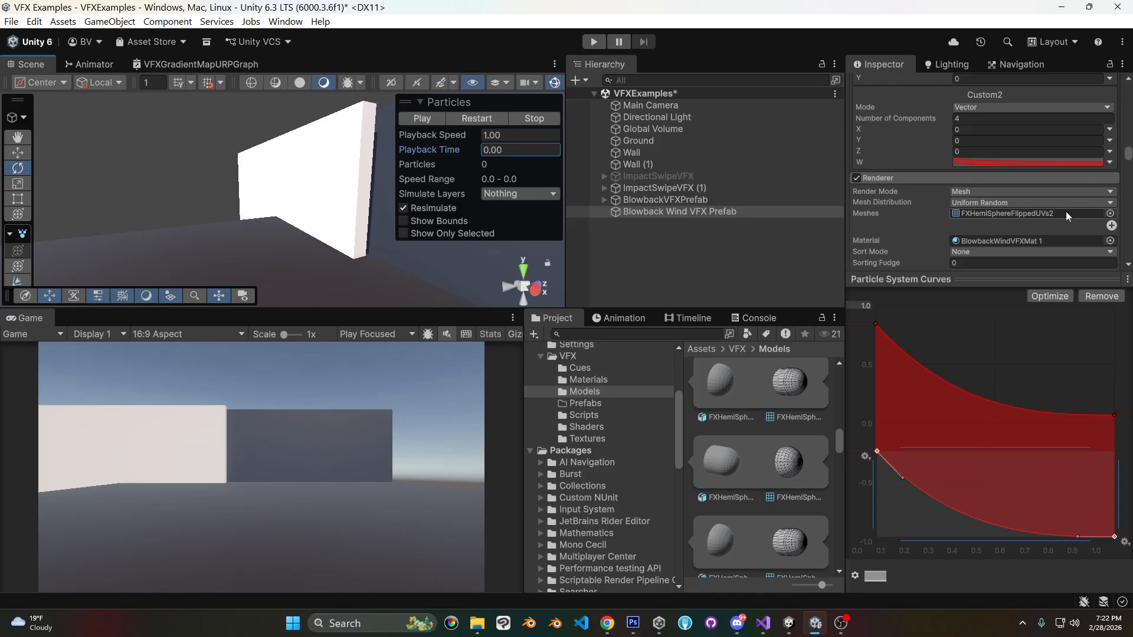
Switch the Custom2 Y and X components to Random Between Two Constants.
{"action": "left_click", "coordinate": [1110, 141]}
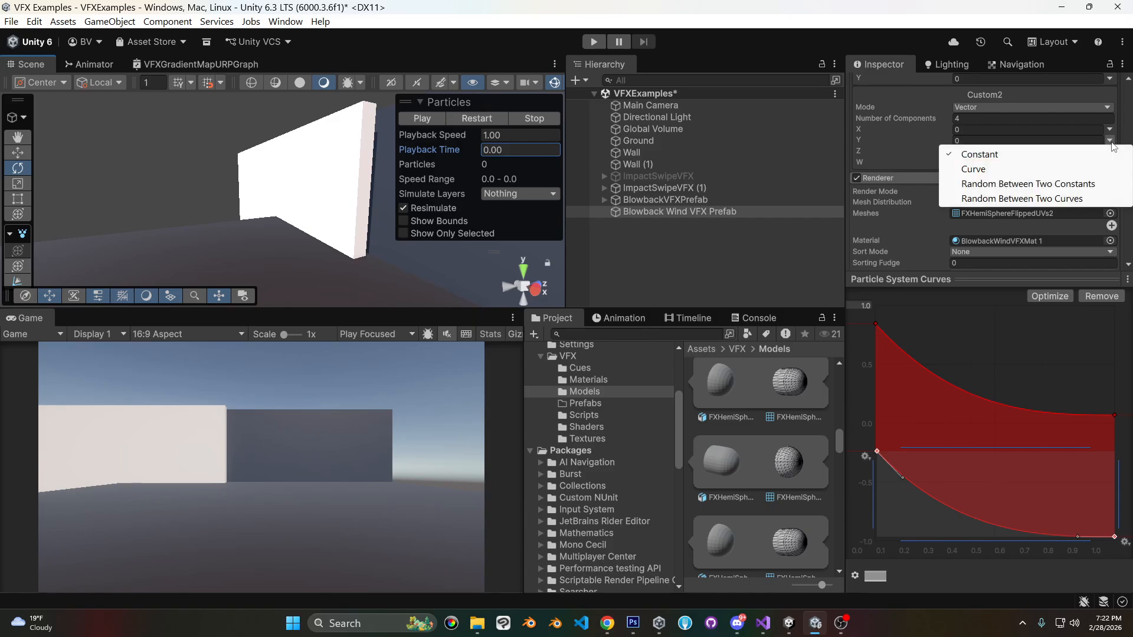
{"action": "left_click", "coordinate": [1086, 185]}
{"action": "left_click", "coordinate": [1109, 129]}
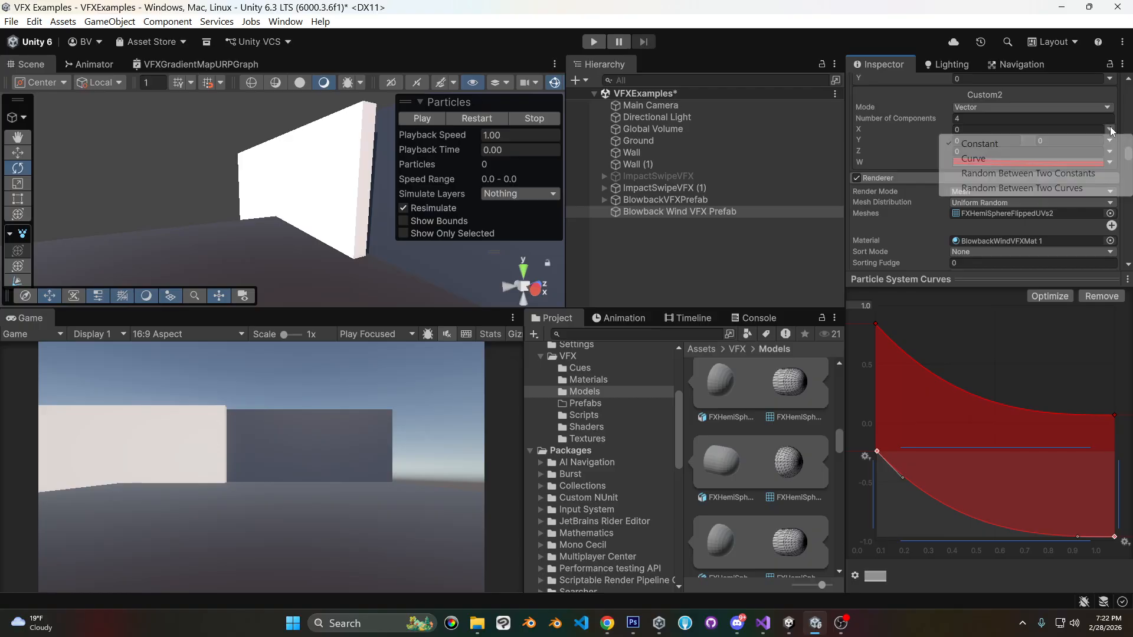
{"action": "left_click", "coordinate": [1038, 173]}
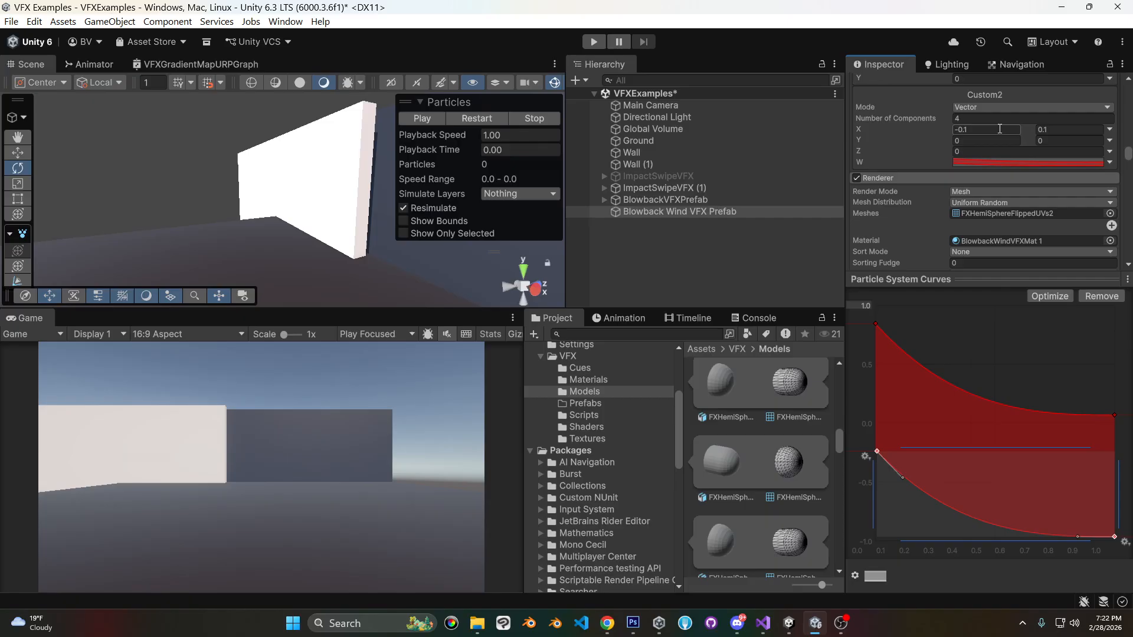
Set the random ranges of both Custom2 X and Y to run from -0.1 to 0.1.
{"action": "type", "text": "-0.1"}
{"action": "key", "text": "Tab"}
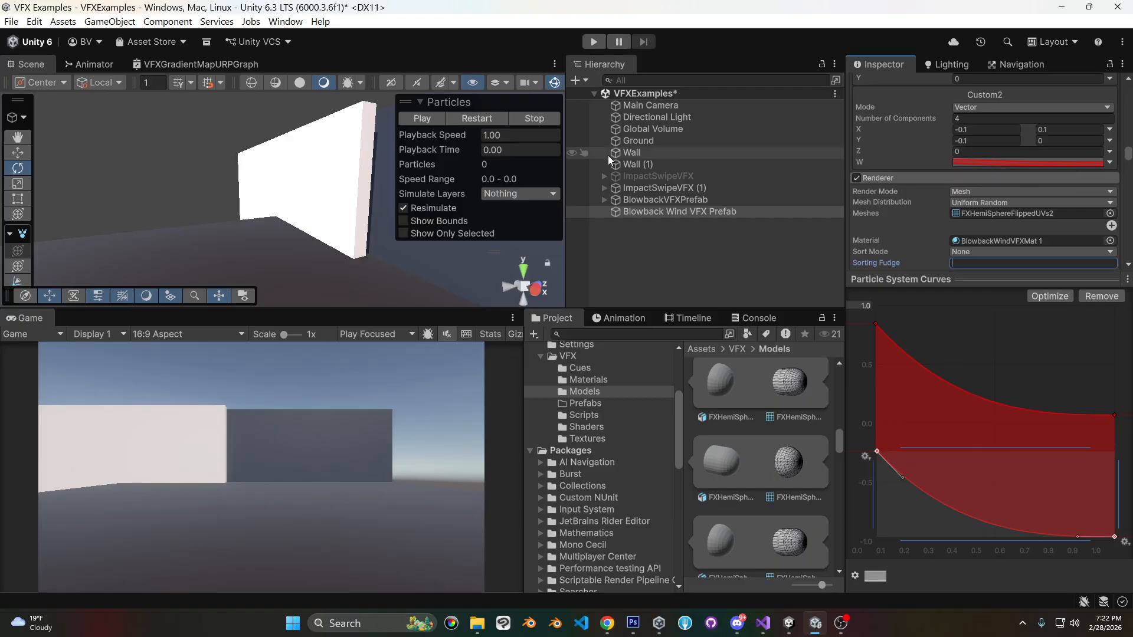
{"action": "left_click", "coordinate": [699, 210]}
{"action": "scroll", "coordinate": [1077, 187], "scroll_direction": "down", "scroll_amount": 3}
{"action": "scroll", "coordinate": [1060, 175], "scroll_direction": "down", "scroll_amount": 10}
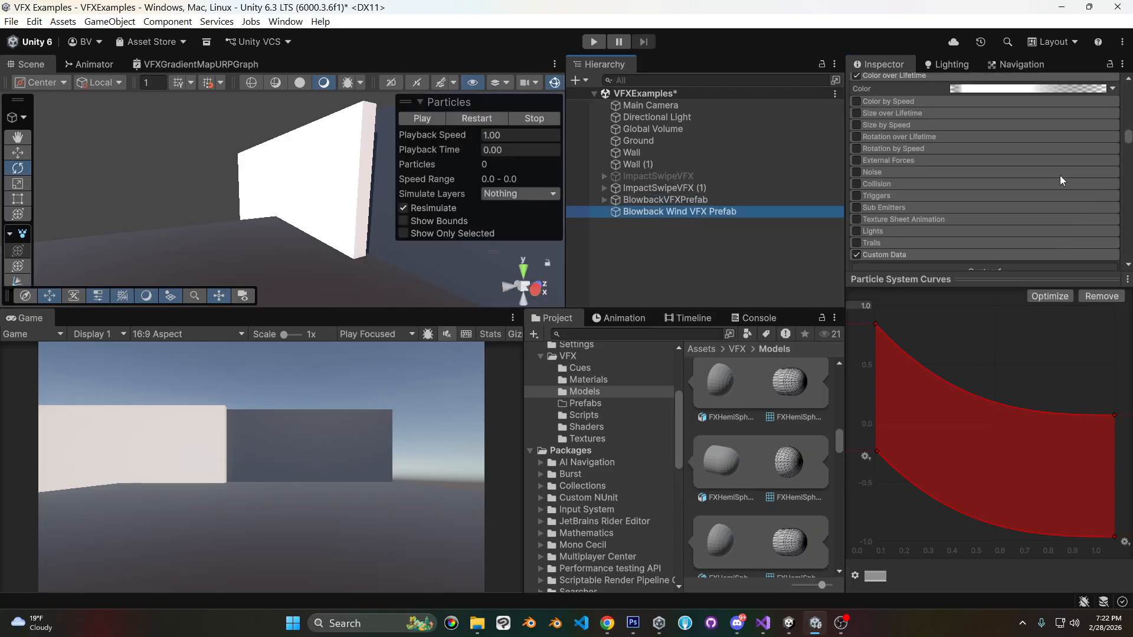
{"action": "left_click", "coordinate": [1051, 100]}
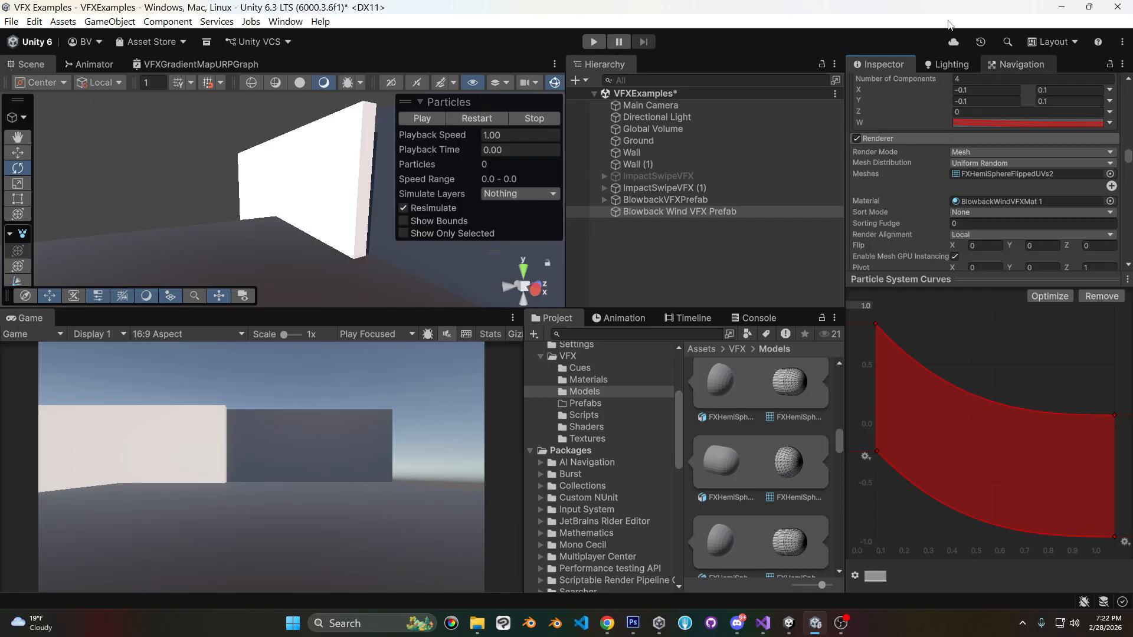
Replay the wind effect several times, stop it, and scrub the playback time to 0.15 to inspect the streaks.
{"action": "left_click", "coordinate": [497, 117]}
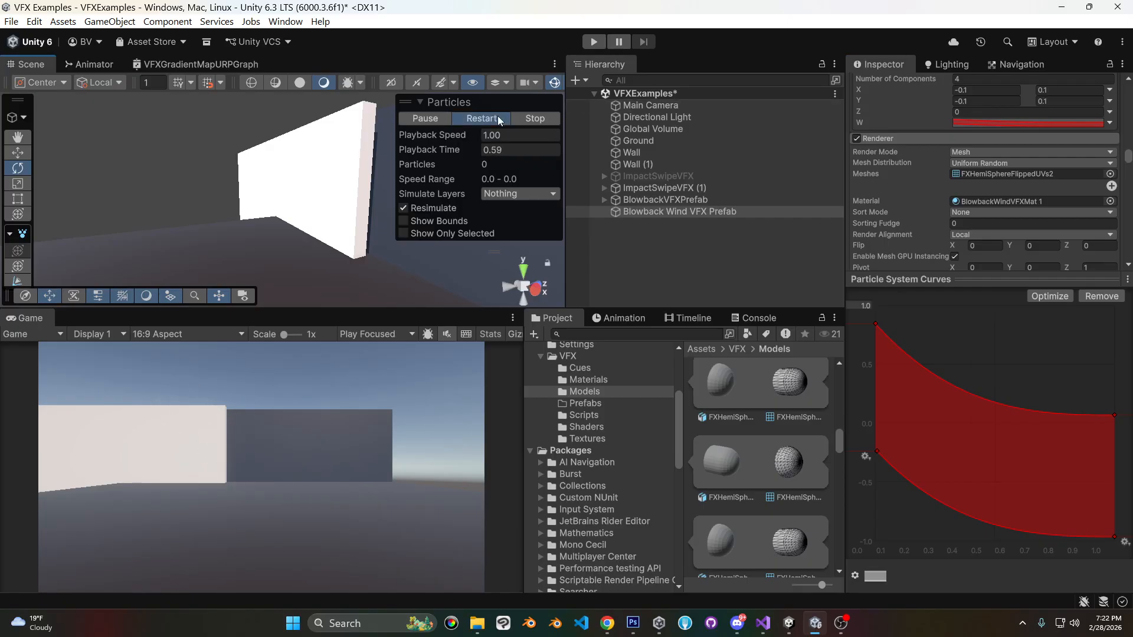
{"action": "left_click", "coordinate": [497, 118]}
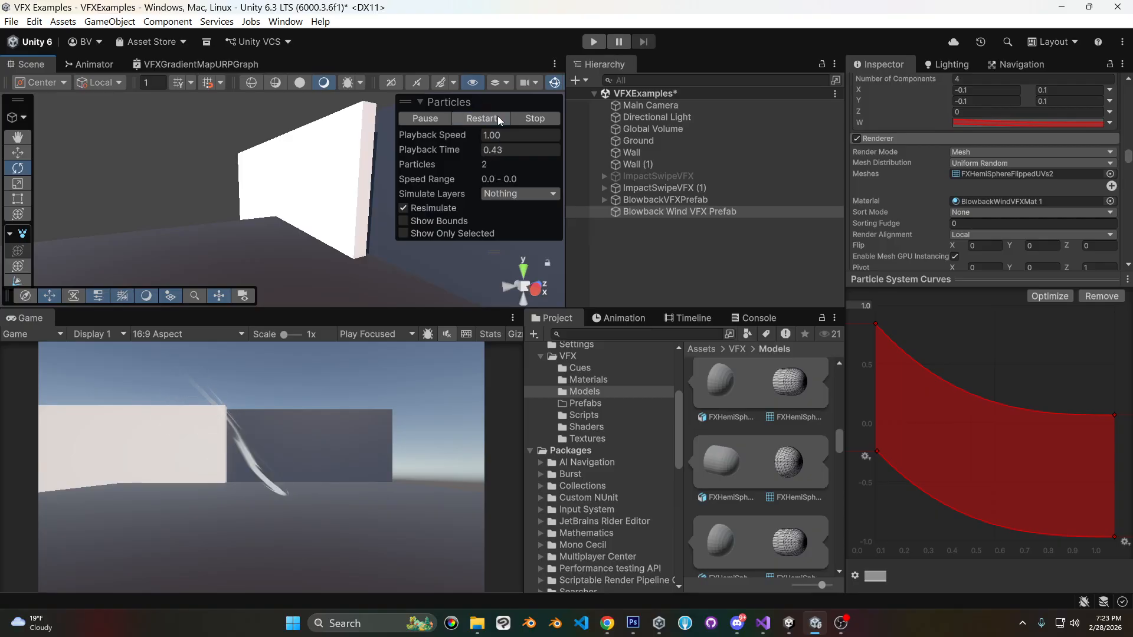
{"action": "left_click", "coordinate": [497, 116]}
{"action": "left_click", "coordinate": [527, 116]}
{"action": "left_click_drag", "start_coordinate": [458, 147], "coordinate": [527, 147]}
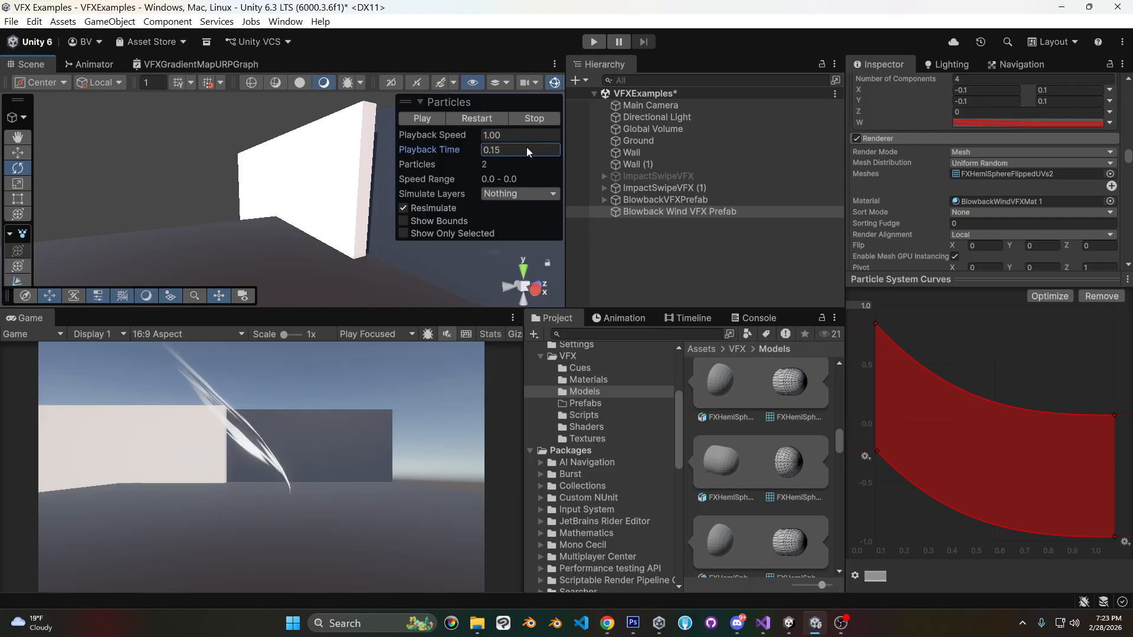
Try a Custom2 X minimum of -0.88 and a Y minimum of about -0.59, replaying the effect, and revert both values.
{"action": "left_click_drag", "start_coordinate": [950, 91], "coordinate": [925, 93]}
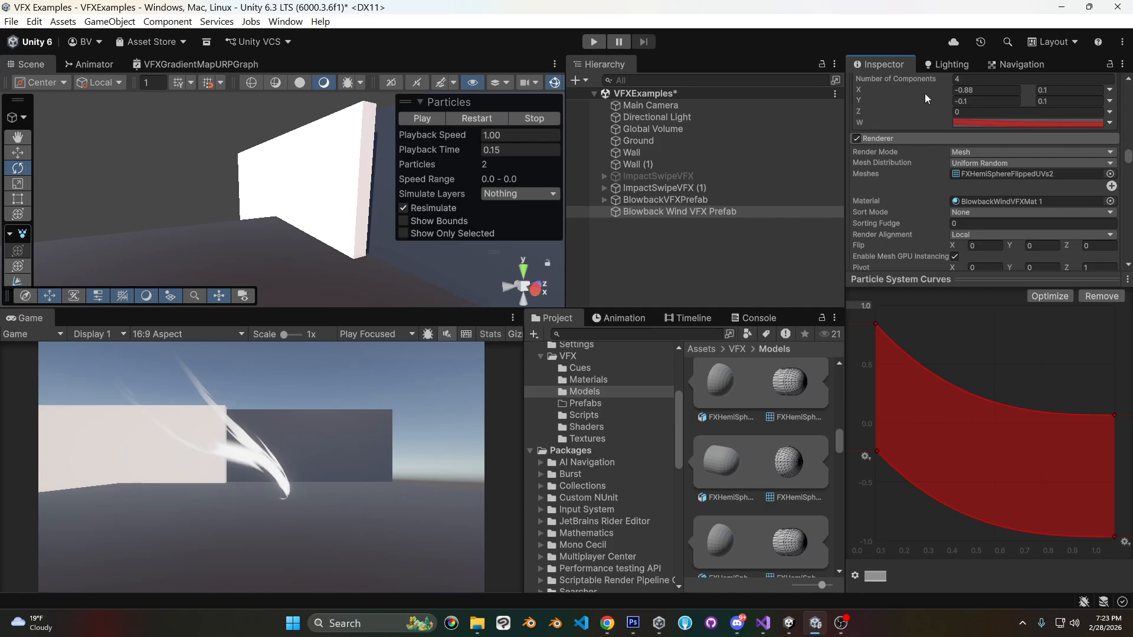
{"action": "left_click", "coordinate": [483, 119]}
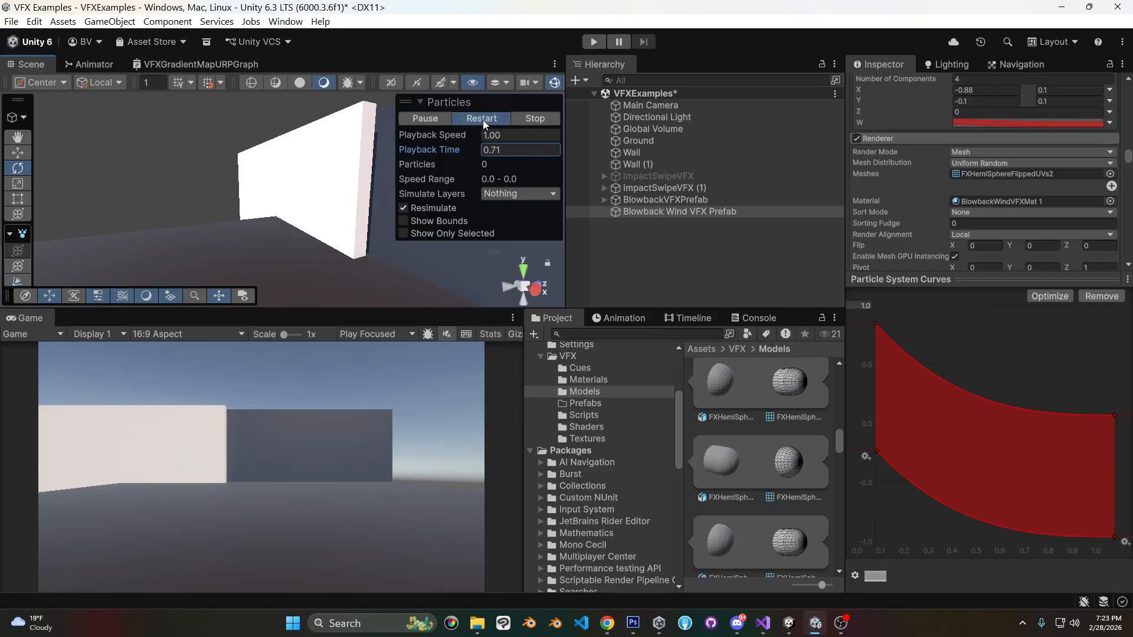
{"action": "left_click", "coordinate": [482, 119]}
{"action": "key", "text": "ctrl+z"}
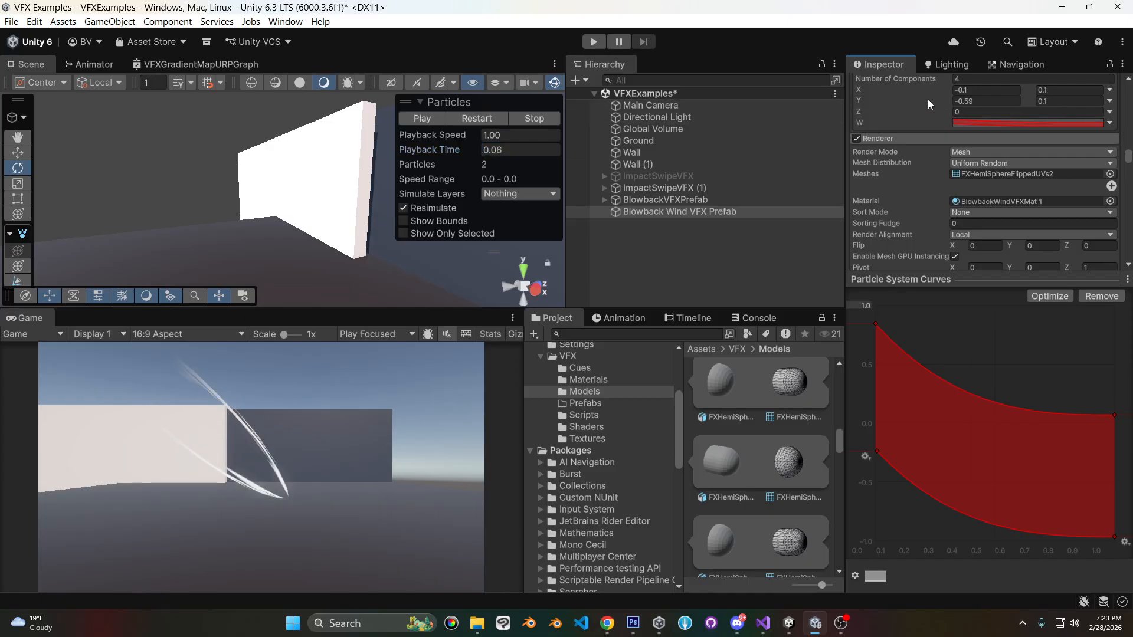
{"action": "key", "text": "Escape"}
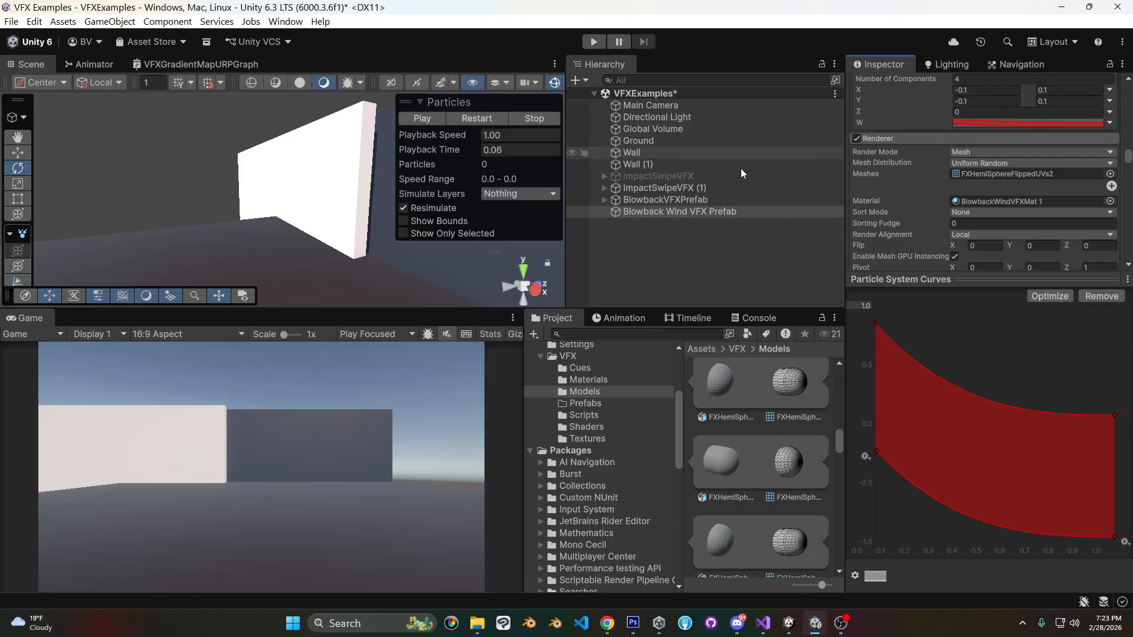
Scrub the playback time to 0.10 and raise the Custom2 Y maximum to 1.63.
{"action": "left_click_drag", "start_coordinate": [423, 153], "coordinate": [446, 152]}
{"action": "left_click", "coordinate": [1065, 101]}
{"action": "type", "text": "1.09"}
{"action": "left_click_drag", "start_coordinate": [1063, 97], "coordinate": [1077, 96]}
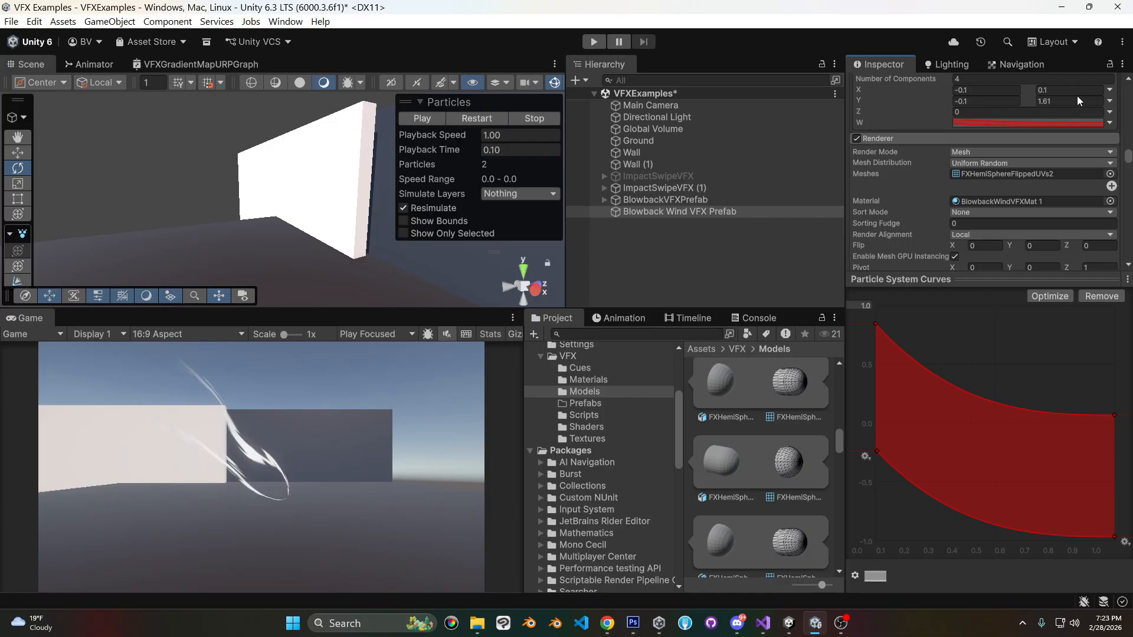
Replay the effect repeatedly, scrub it to 0.07, and compare its streak shapes with windTex3.psd in Photoshop before returning to Unity.
{"action": "left_click", "coordinate": [476, 119]}
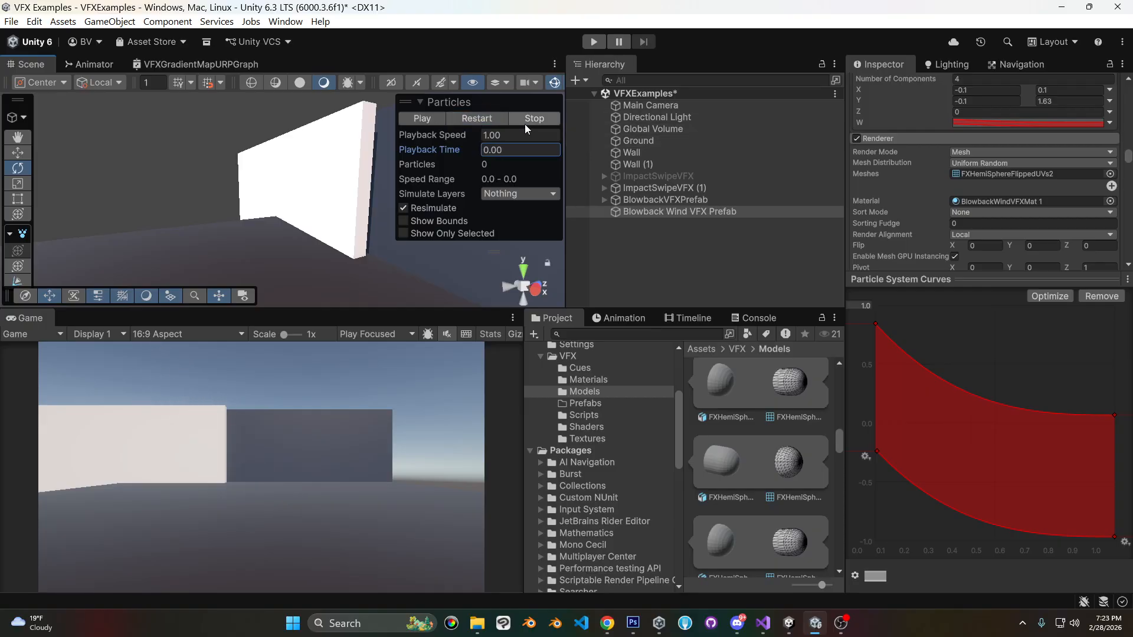
{"action": "left_click", "coordinate": [486, 119]}
{"action": "left_click", "coordinate": [487, 119]}
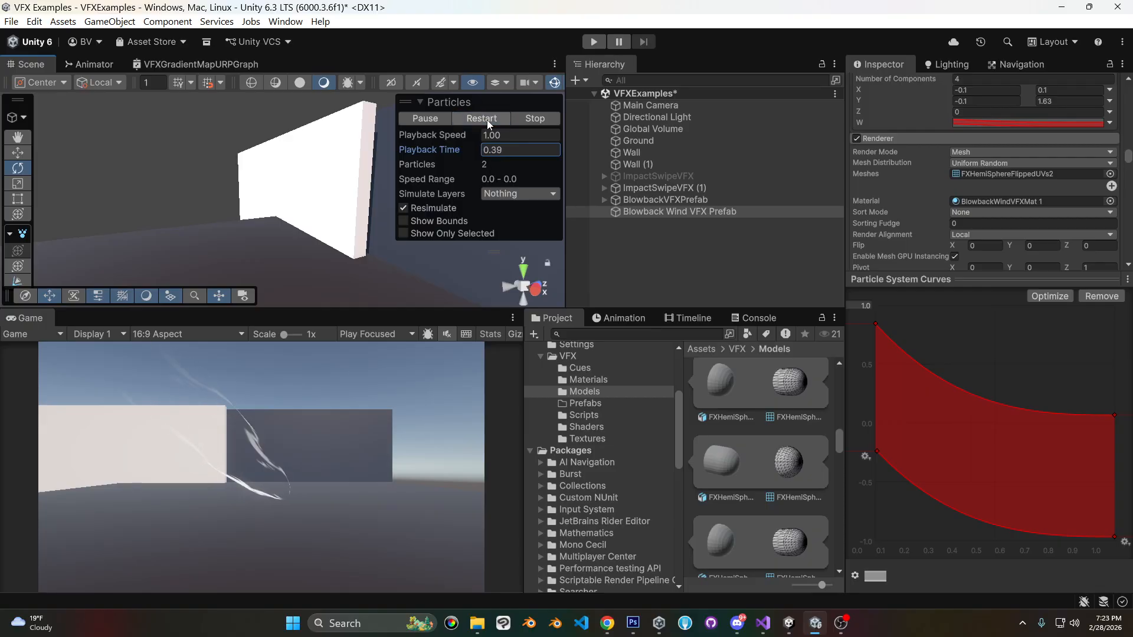
{"action": "mouse_move", "coordinate": [438, 146]}
{"action": "left_mouse_down"}
{"action": "mouse_move", "coordinate": [544, 143]}
{"action": "mouse_move", "coordinate": [441, 150]}
{"action": "mouse_move", "coordinate": [470, 150]}
{"action": "mouse_move", "coordinate": [459, 150]}
{"action": "left_mouse_up"}
{"action": "left_click", "coordinate": [506, 117]}
{"action": "left_click", "coordinate": [536, 118]}
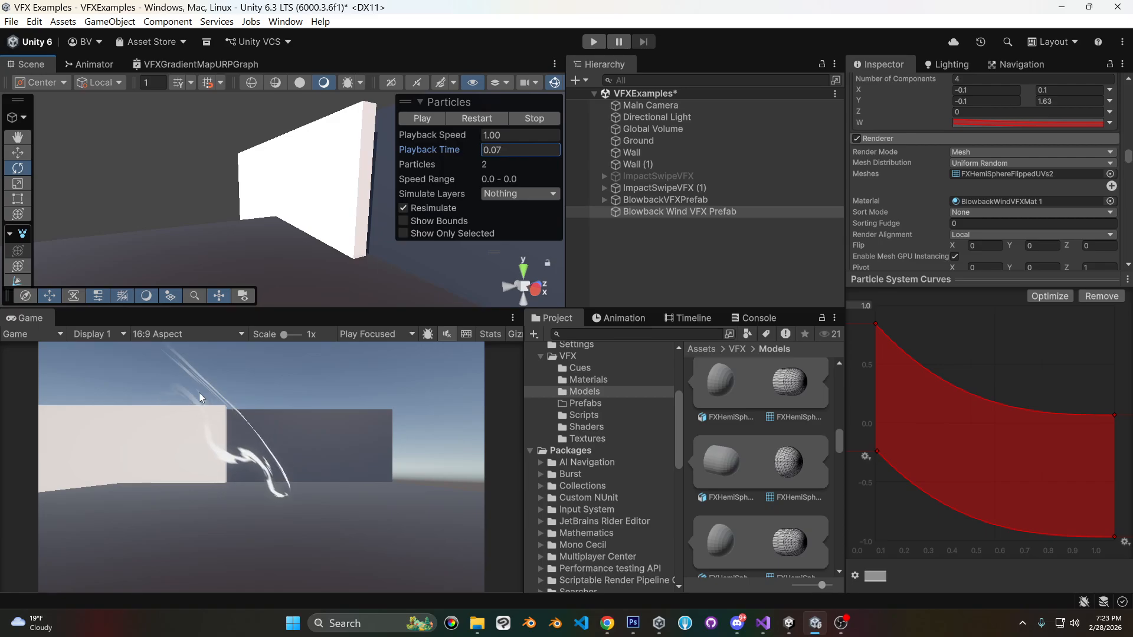
{"action": "left_click", "coordinate": [632, 623]}
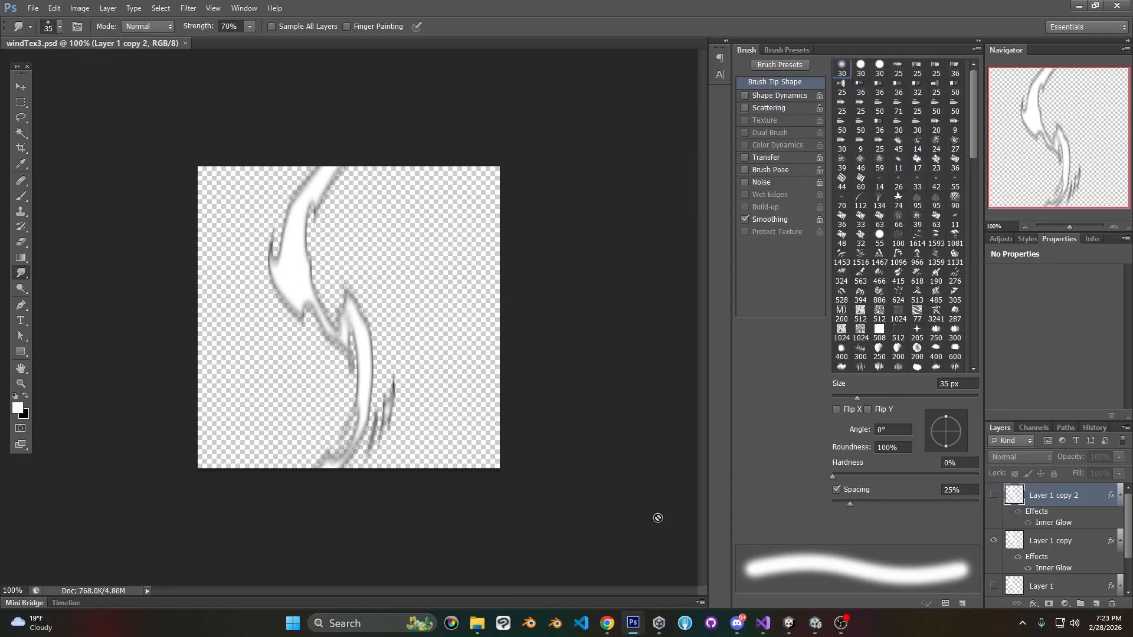
{"action": "left_click", "coordinate": [815, 623]}
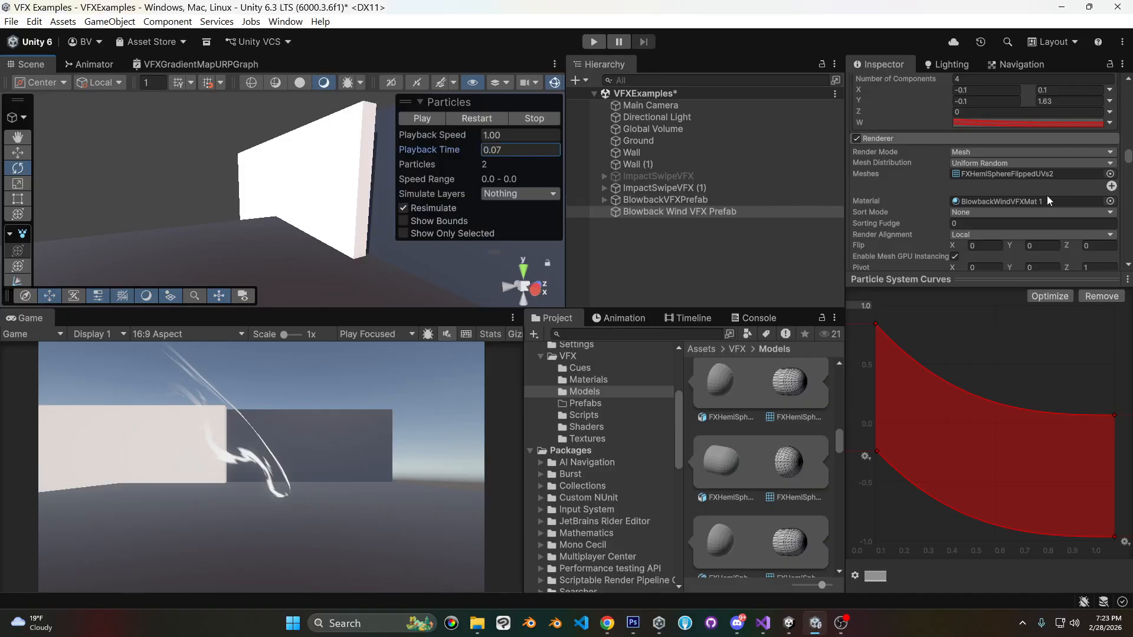
Set the Custom2 Y maximum to 0.1, replaying the wind effect and scrubbing its playback time to inspect the streaks.
{"action": "left_click", "coordinate": [1063, 101]}
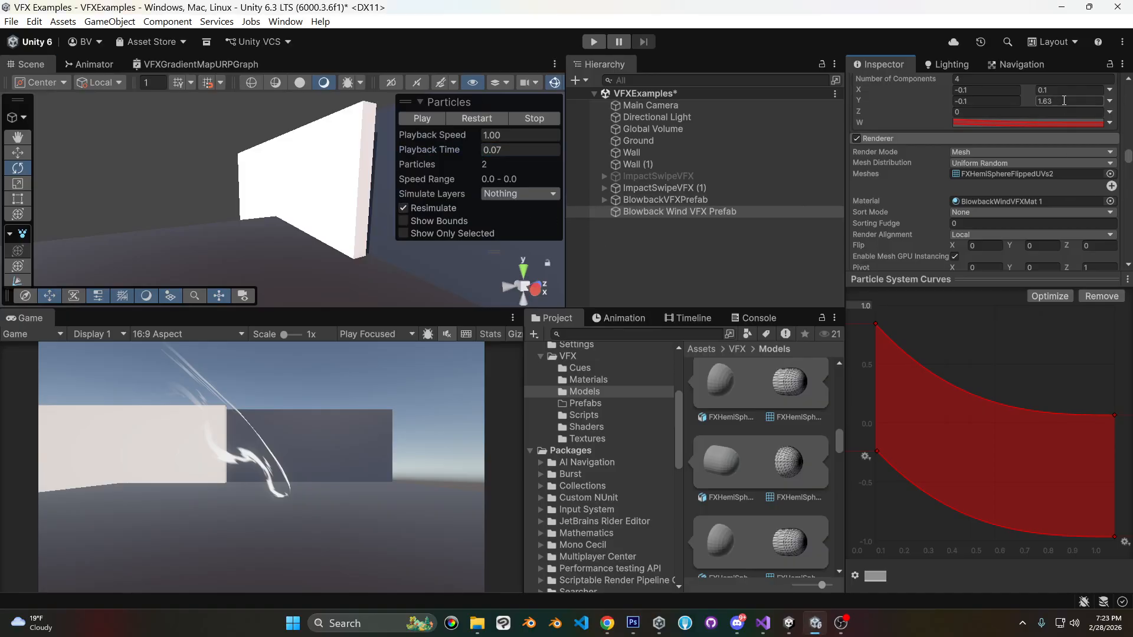
{"action": "type", "text": "0.1"}
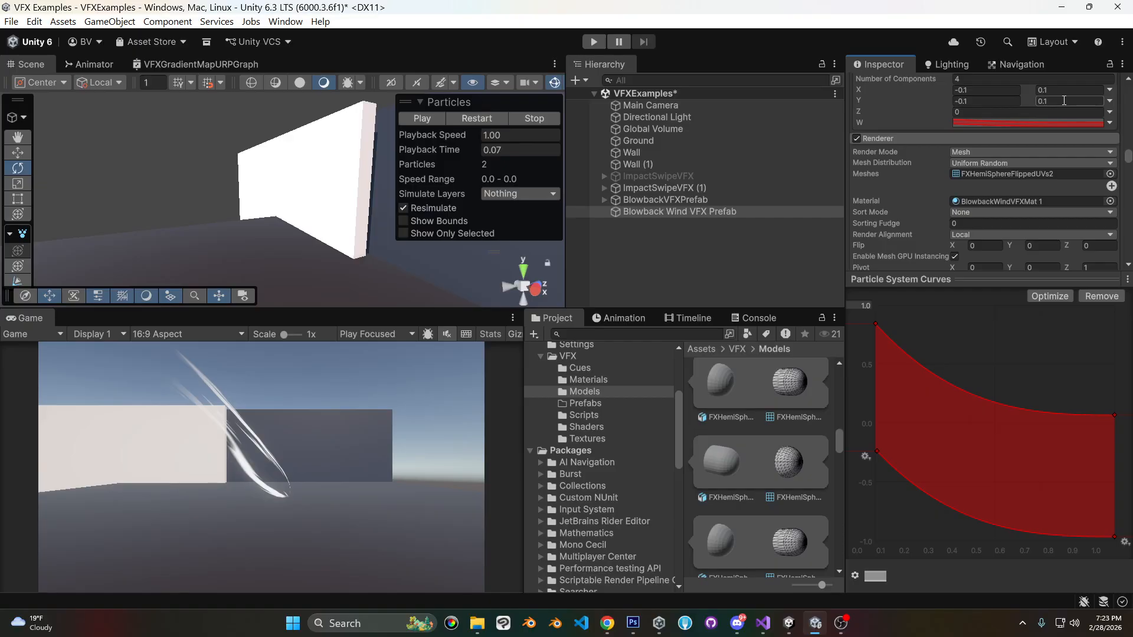
{"action": "left_click", "coordinate": [491, 118]}
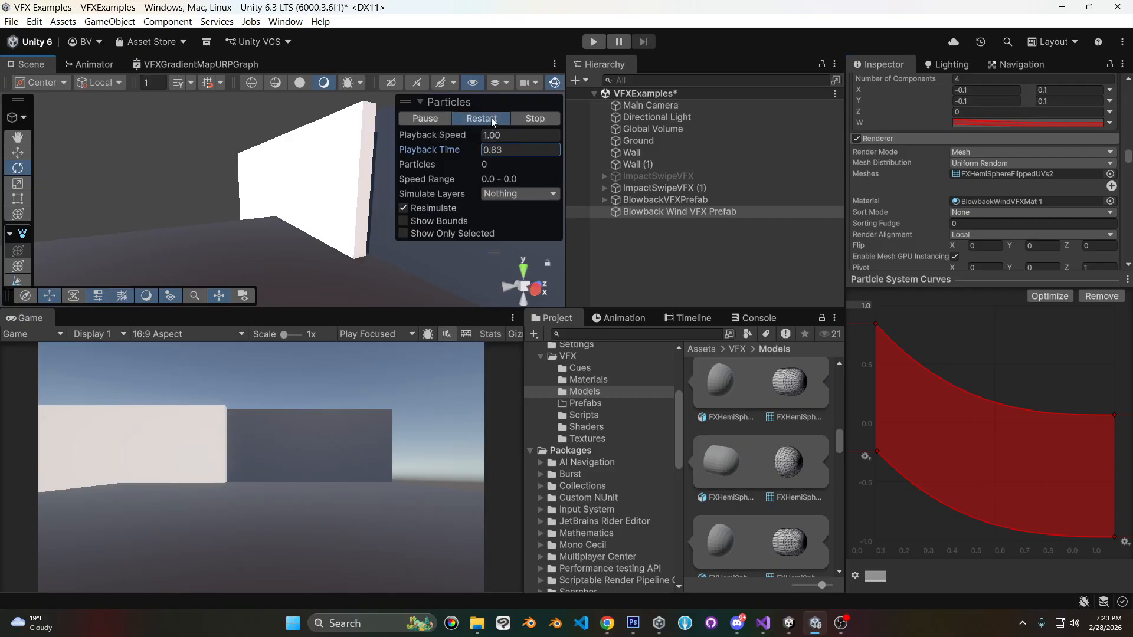
{"action": "left_click", "coordinate": [525, 115]}
{"action": "left_click_drag", "start_coordinate": [452, 155], "coordinate": [508, 156]}
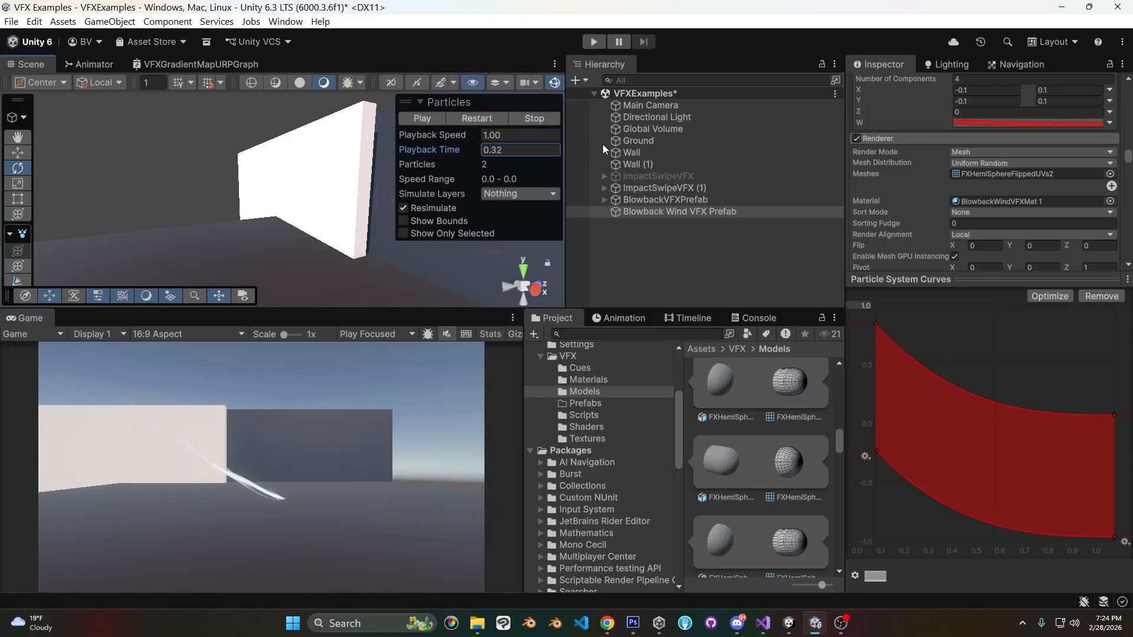
{"action": "scroll", "coordinate": [1024, 147], "scroll_direction": "up", "scroll_amount": 3}
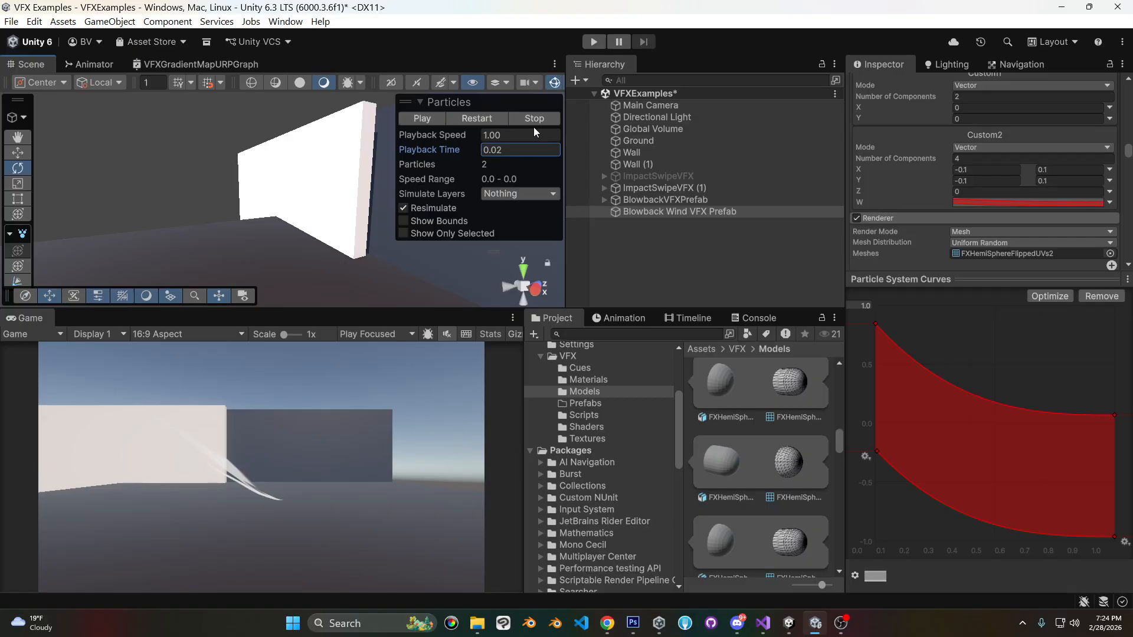
{"action": "left_click", "coordinate": [480, 121]}
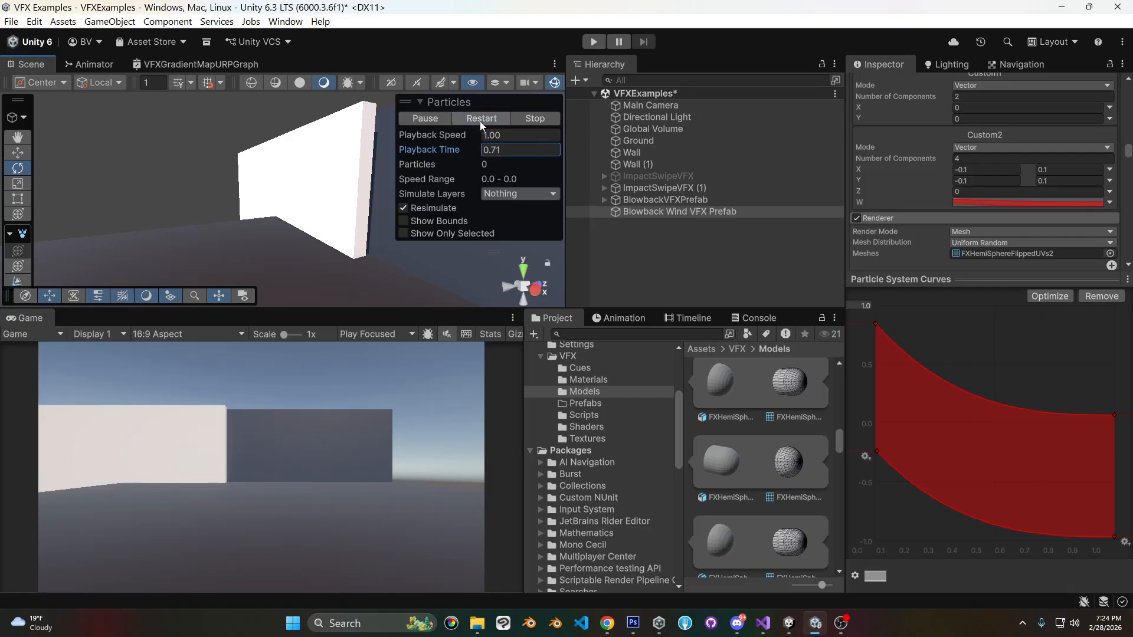
Set the Z component of the wind effect's 3D Start Rotation to 60.
{"action": "scroll", "coordinate": [1039, 166], "scroll_direction": "up", "scroll_amount": 8}
{"action": "scroll", "coordinate": [1039, 165], "scroll_direction": "down", "scroll_amount": 8}
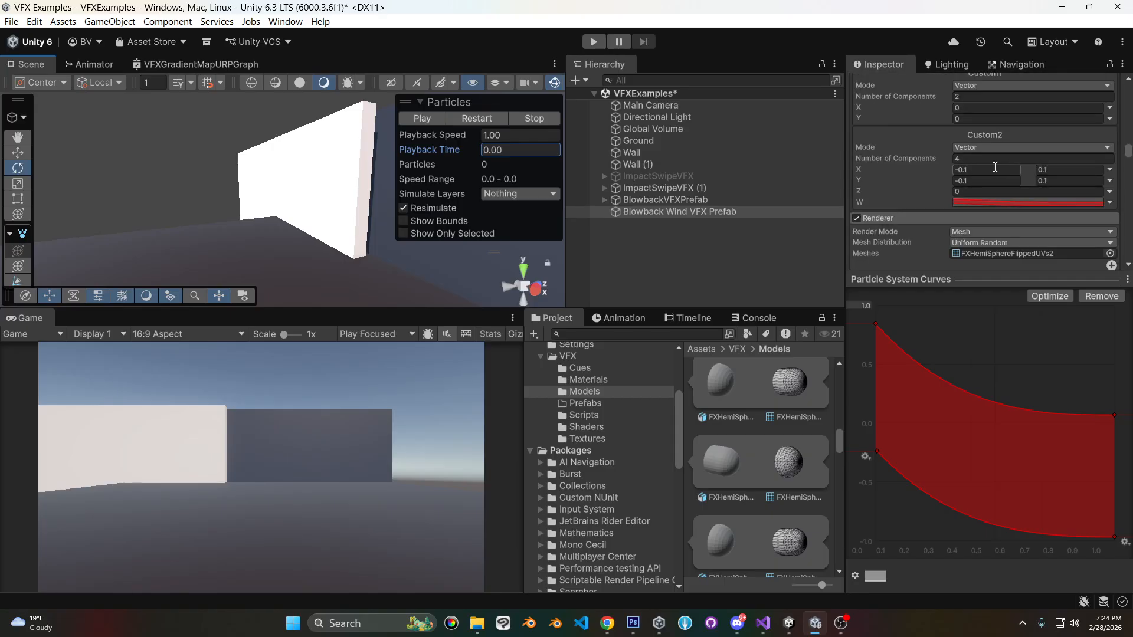
{"action": "scroll", "coordinate": [1027, 181], "scroll_direction": "up", "scroll_amount": 15}
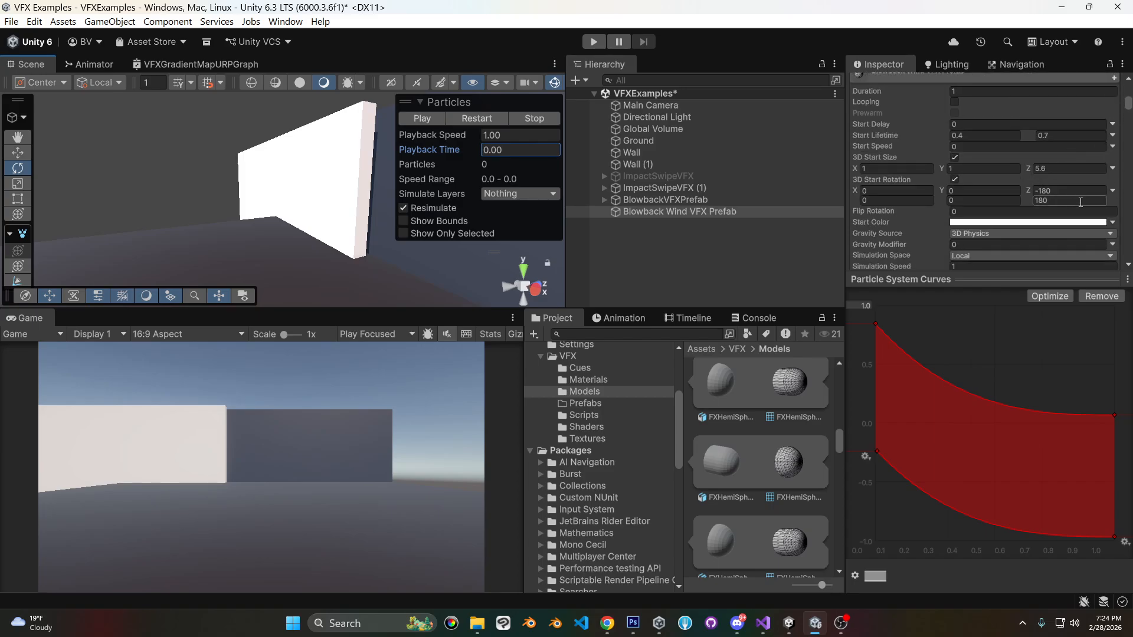
{"action": "left_click", "coordinate": [1074, 191]}
{"action": "left_click", "coordinate": [1074, 196]}
Set the emission burst count to 1 and replay the effect to view a single streak.
{"action": "scroll", "coordinate": [975, 190], "scroll_direction": "down", "scroll_amount": 5}
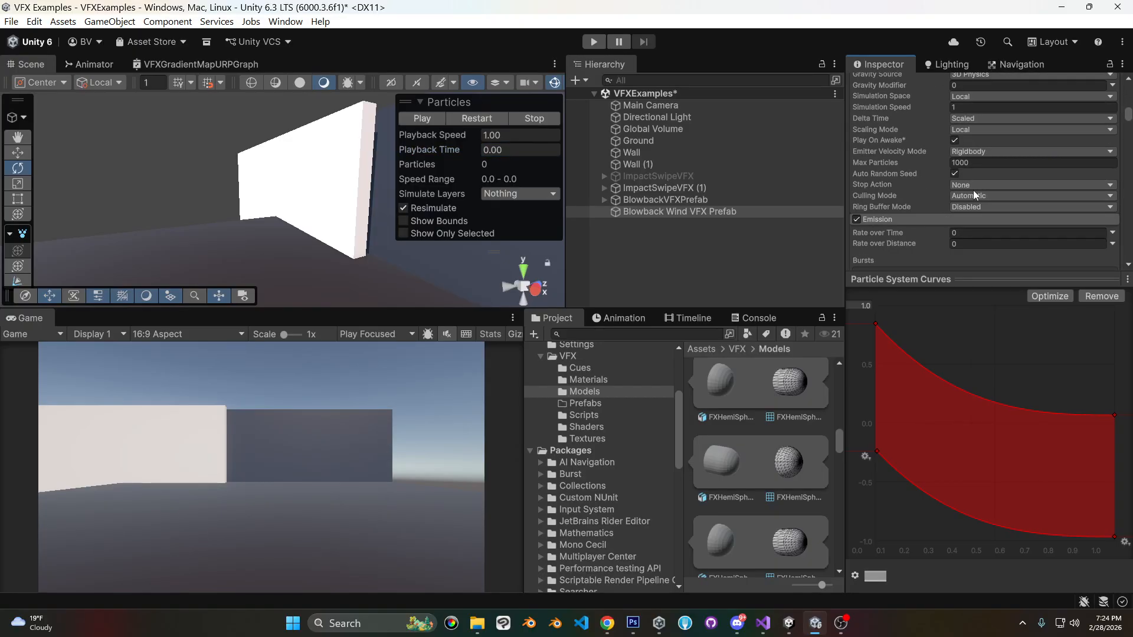
{"action": "left_click", "coordinate": [931, 210]}
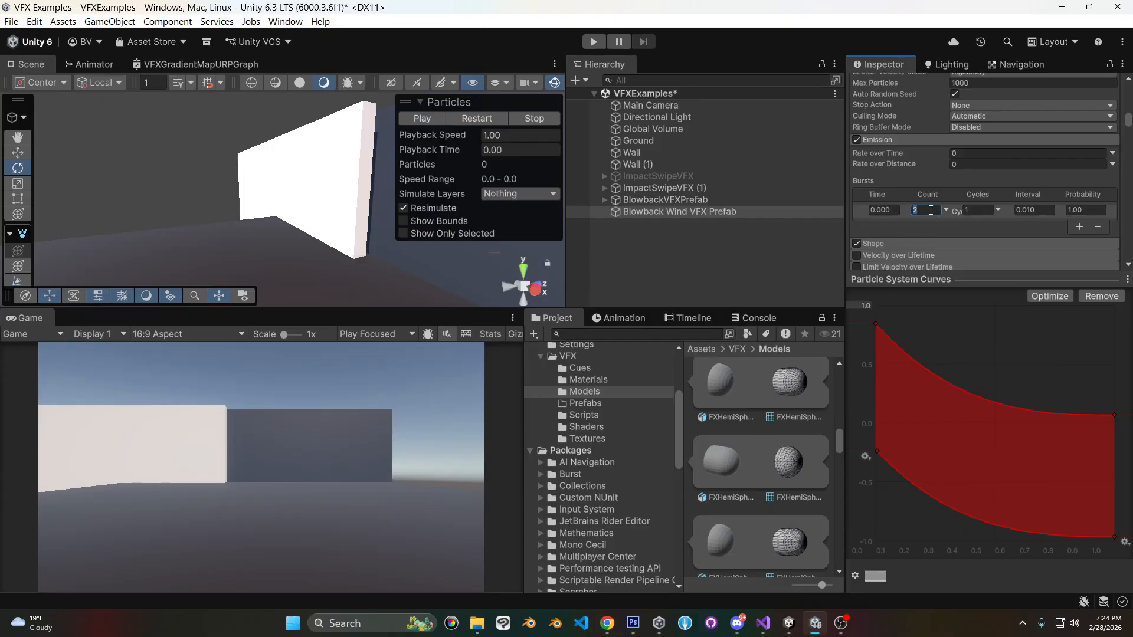
{"action": "left_click_drag", "start_coordinate": [442, 152], "coordinate": [665, 142]}
{"action": "left_click", "coordinate": [478, 118]}
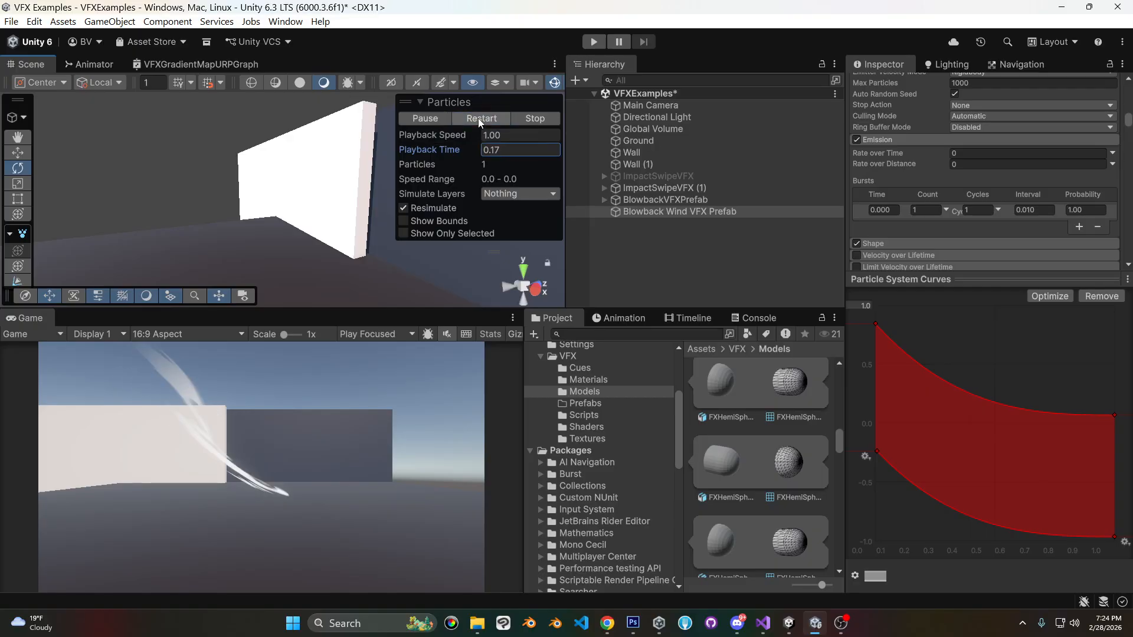
Set both the minimum and maximum Start Lifetime to 0.6 and replay the effect.
{"action": "scroll", "coordinate": [1025, 163], "scroll_direction": "up", "scroll_amount": 5}
{"action": "scroll", "coordinate": [1024, 162], "scroll_direction": "up", "scroll_amount": 2}
{"action": "left_click", "coordinate": [979, 214]}
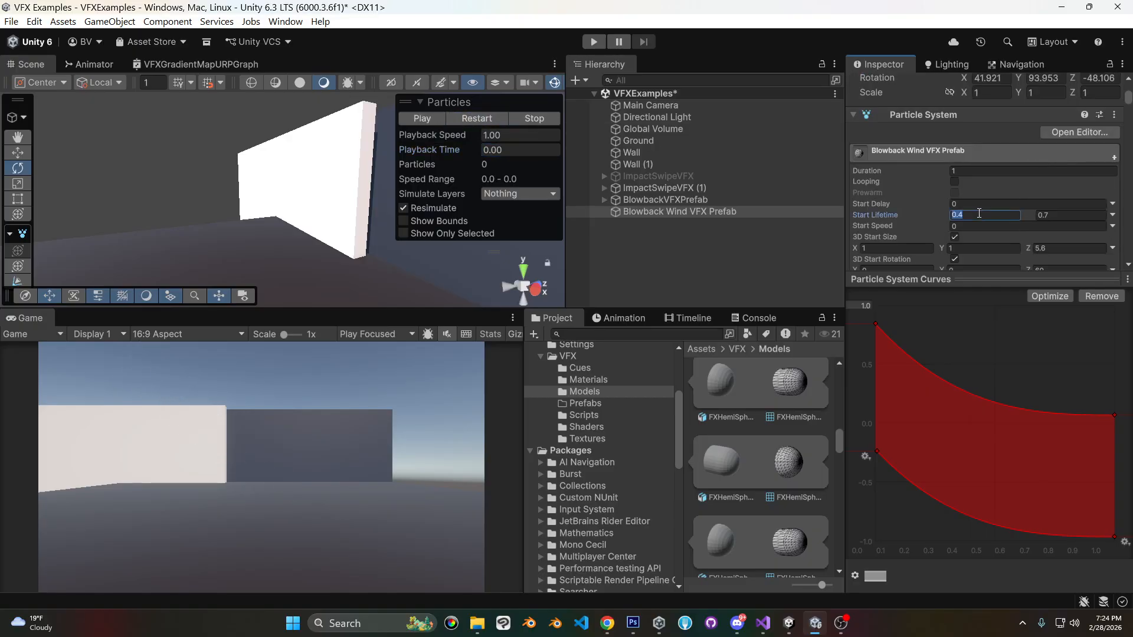
{"action": "type", "text": "0.6"}
{"action": "key", "text": "Tab"}
{"action": "type", "text": "0.6"}
{"action": "left_click", "coordinate": [477, 118]}
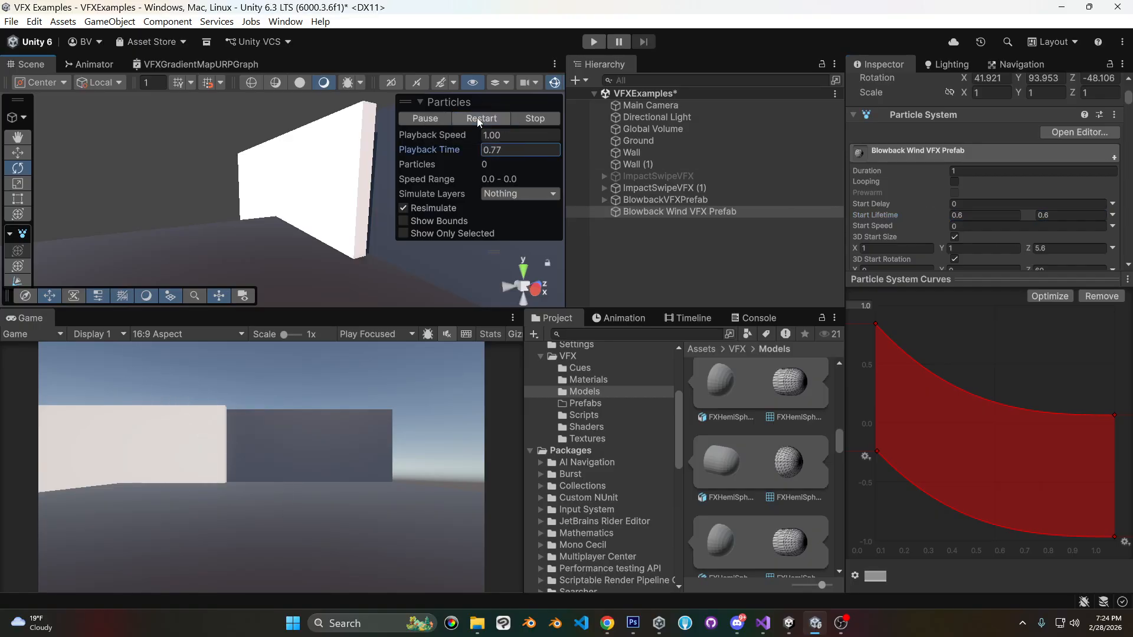
Shift the white colour and opaque alpha keys of the Color over Lifetime gradient earlier, with the first alpha key at 5.8%, and replay the effect.
{"action": "scroll", "coordinate": [975, 161], "scroll_direction": "down", "scroll_amount": 10}
{"action": "left_click", "coordinate": [1001, 208]}
{"action": "left_click_drag", "start_coordinate": [524, 275], "coordinate": [518, 275]}
{"action": "left_click", "coordinate": [525, 232]}
{"action": "left_click_drag", "start_coordinate": [527, 237], "coordinate": [520, 237]}
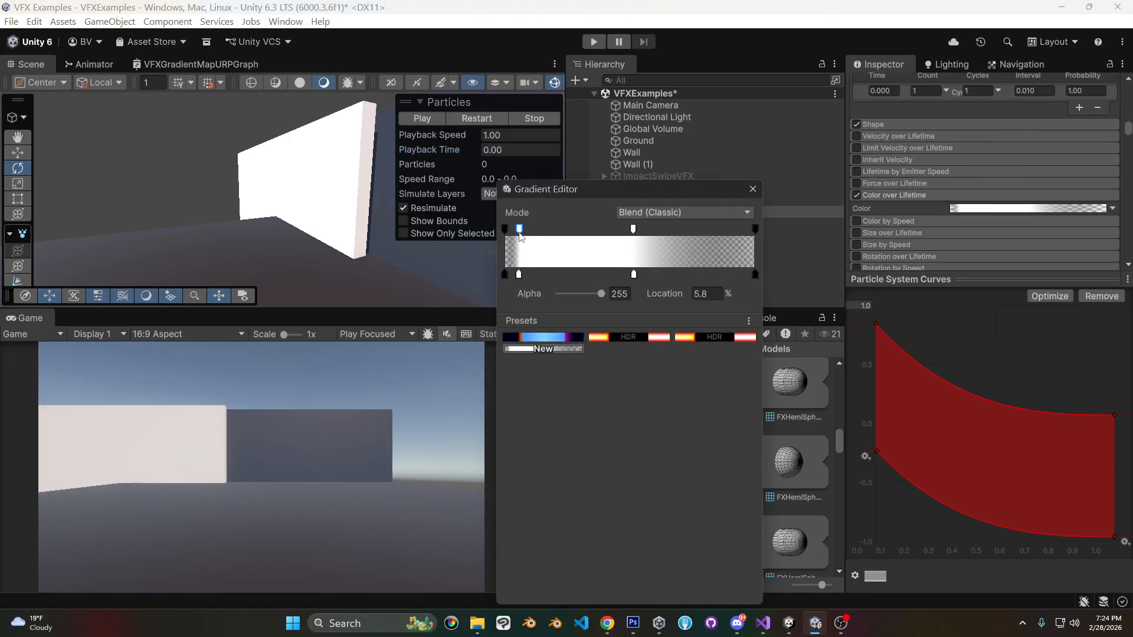
{"action": "left_click_drag", "start_coordinate": [635, 233], "coordinate": [624, 231]}
{"action": "left_click_drag", "start_coordinate": [635, 275], "coordinate": [622, 275]}
{"action": "left_click", "coordinate": [752, 189]}
{"action": "left_click", "coordinate": [474, 123]}
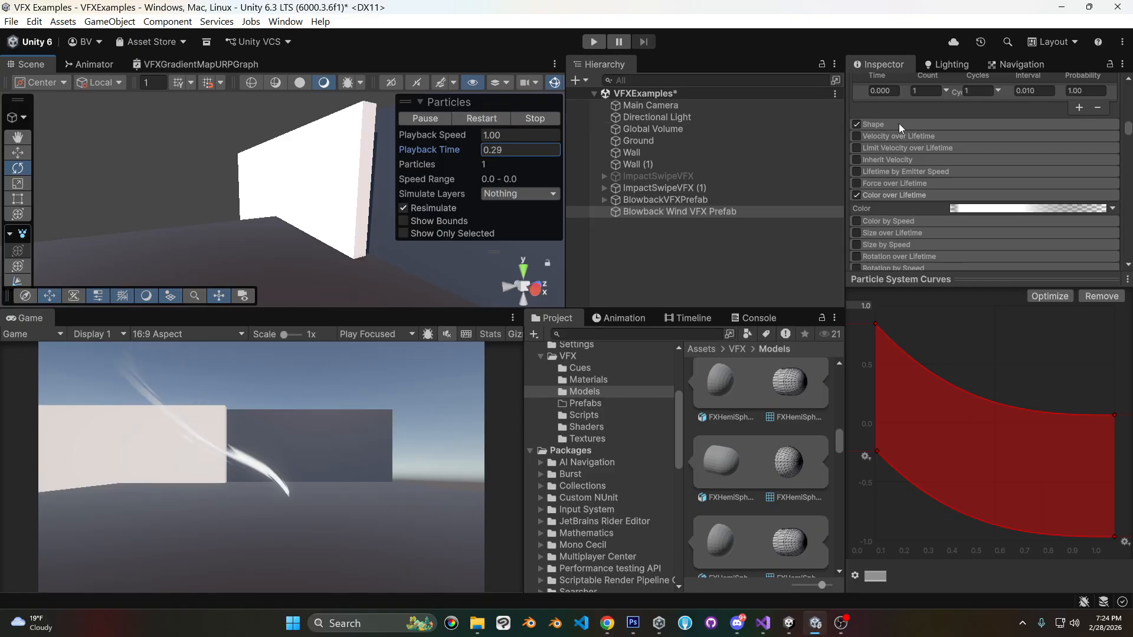
Try removing the middle alpha and colour keys from the Color over Lifetime gradient and replay the effect.
{"action": "left_click", "coordinate": [1057, 208]}
{"action": "left_click", "coordinate": [620, 229]}
{"action": "key", "text": "Delete"}
{"action": "left_click", "coordinate": [622, 274]}
{"action": "key", "text": "Delete"}
{"action": "left_click", "coordinate": [752, 189]}
{"action": "left_click", "coordinate": [490, 116]}
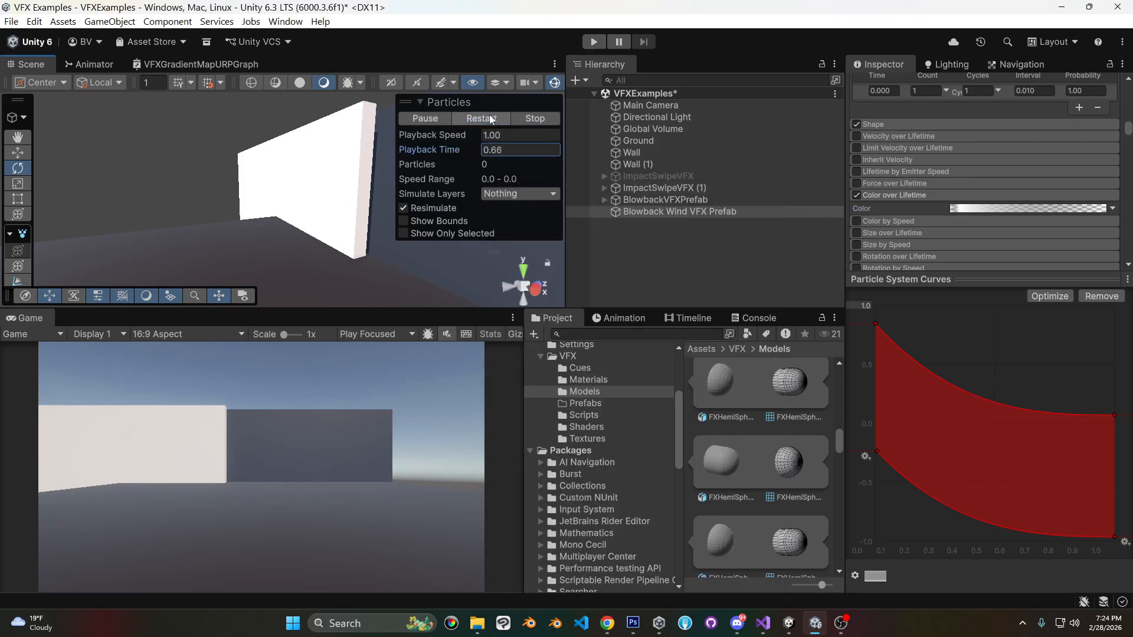
{"action": "left_click", "coordinate": [490, 118]}
Undo the removal of the middle keys in the Color over Lifetime gradient.
{"action": "left_click", "coordinate": [1002, 208]}
{"action": "left_click", "coordinate": [753, 190]}
{"action": "left_click", "coordinate": [987, 208]}
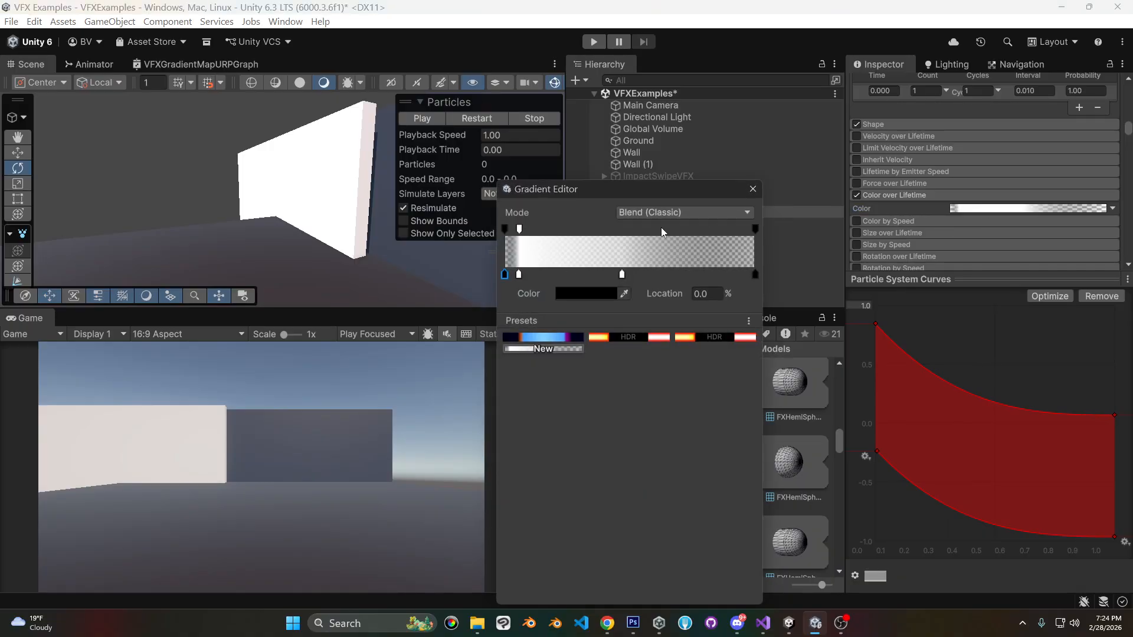
{"action": "left_click", "coordinate": [752, 191]}
{"action": "key", "text": "ctrl+z"}
Move the Color over Lifetime gradient's middle colour key to 27.6% and its middle alpha key to about the same location, and replay.
{"action": "left_click", "coordinate": [1023, 208]}
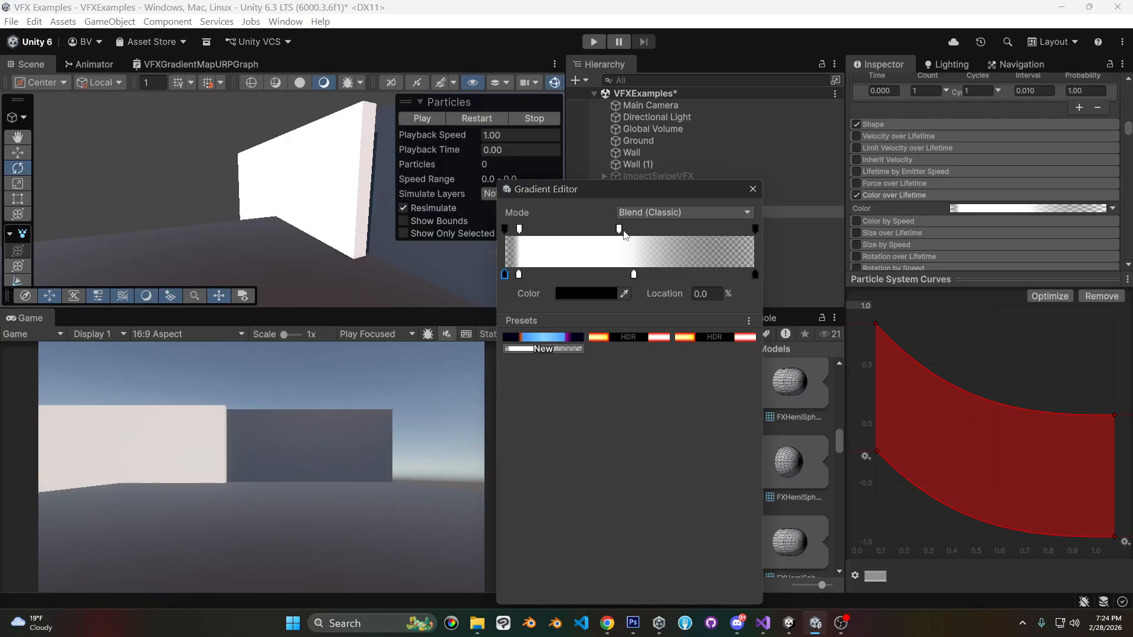
{"action": "left_click_drag", "start_coordinate": [634, 279], "coordinate": [586, 276]}
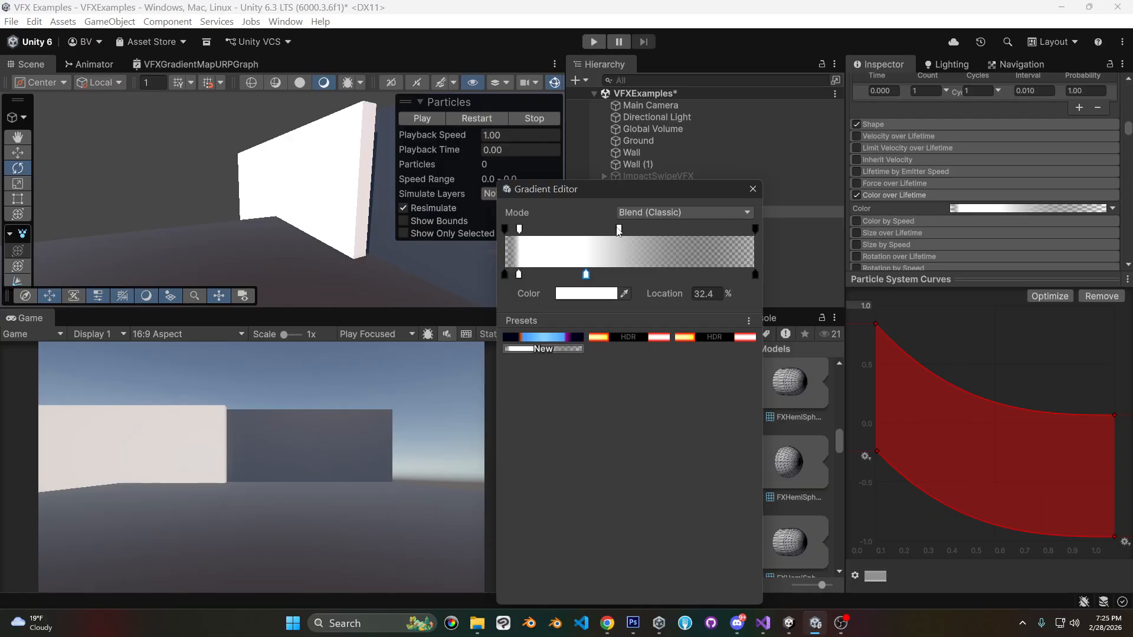
{"action": "left_click_drag", "start_coordinate": [618, 229], "coordinate": [576, 230]}
{"action": "left_click_drag", "start_coordinate": [585, 277], "coordinate": [575, 276]}
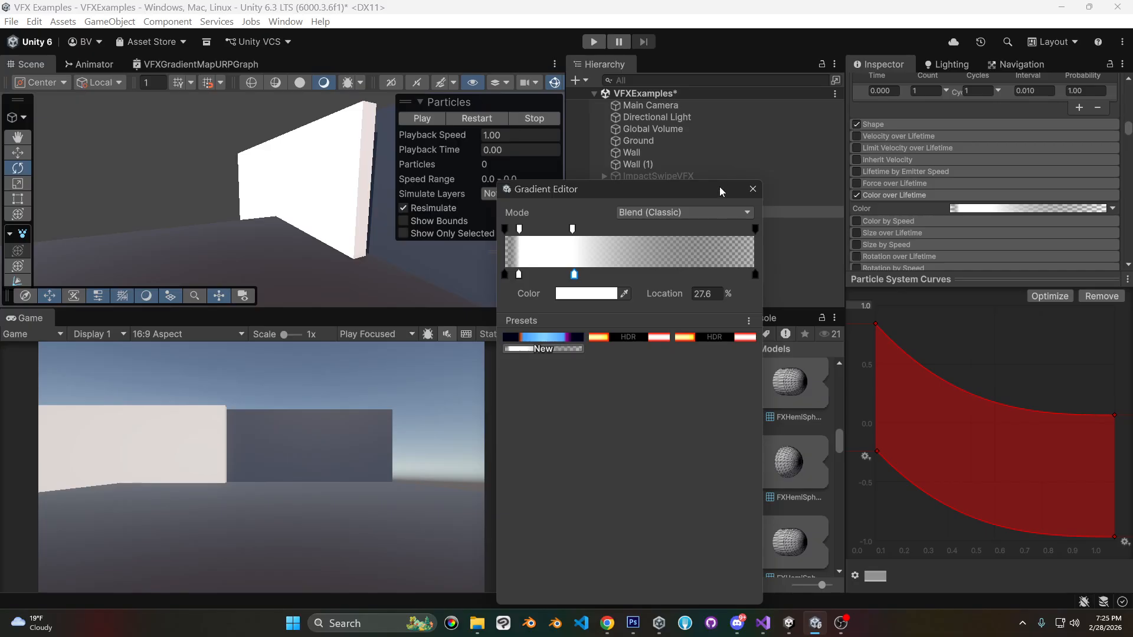
{"action": "left_click", "coordinate": [752, 189]}
{"action": "left_click", "coordinate": [488, 117]}
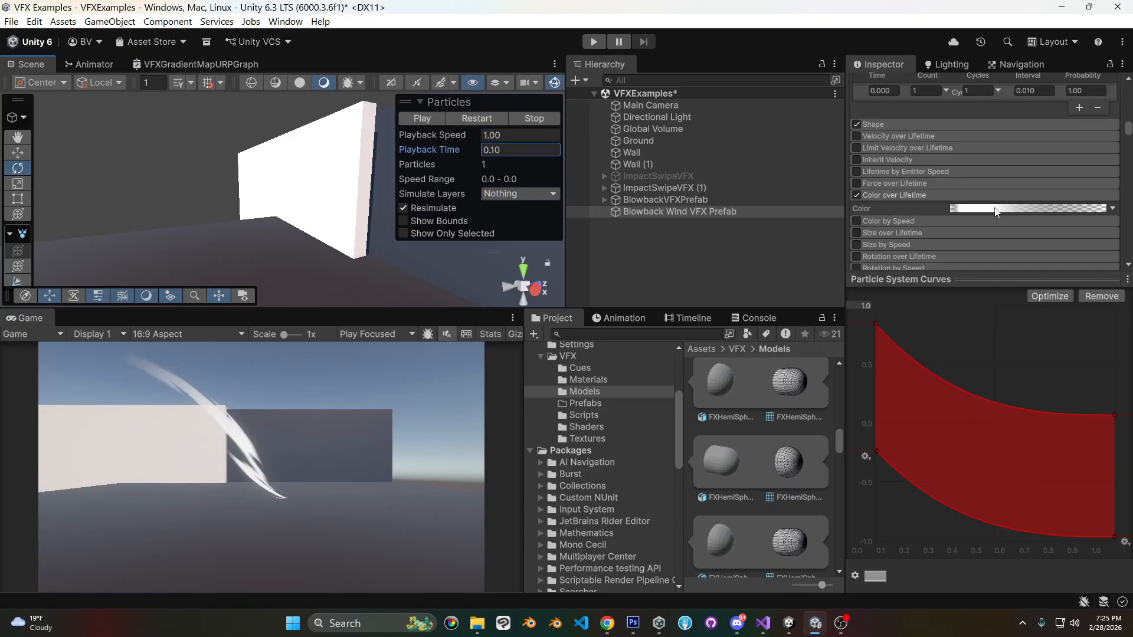
Try different constant Custom1 values, raising X to 0.94, to see how they change the streak.
{"action": "scroll", "coordinate": [996, 207], "scroll_direction": "down", "scroll_amount": 10}
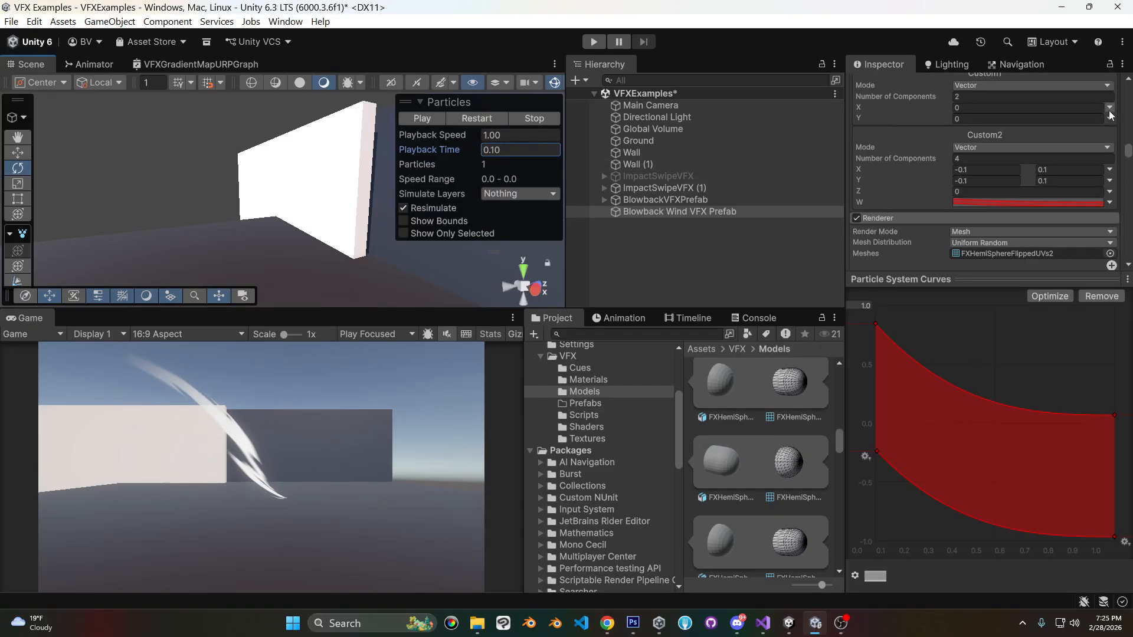
{"action": "left_click_drag", "start_coordinate": [924, 119], "coordinate": [929, 120]}
{"action": "left_click_drag", "start_coordinate": [945, 106], "coordinate": [975, 108]}
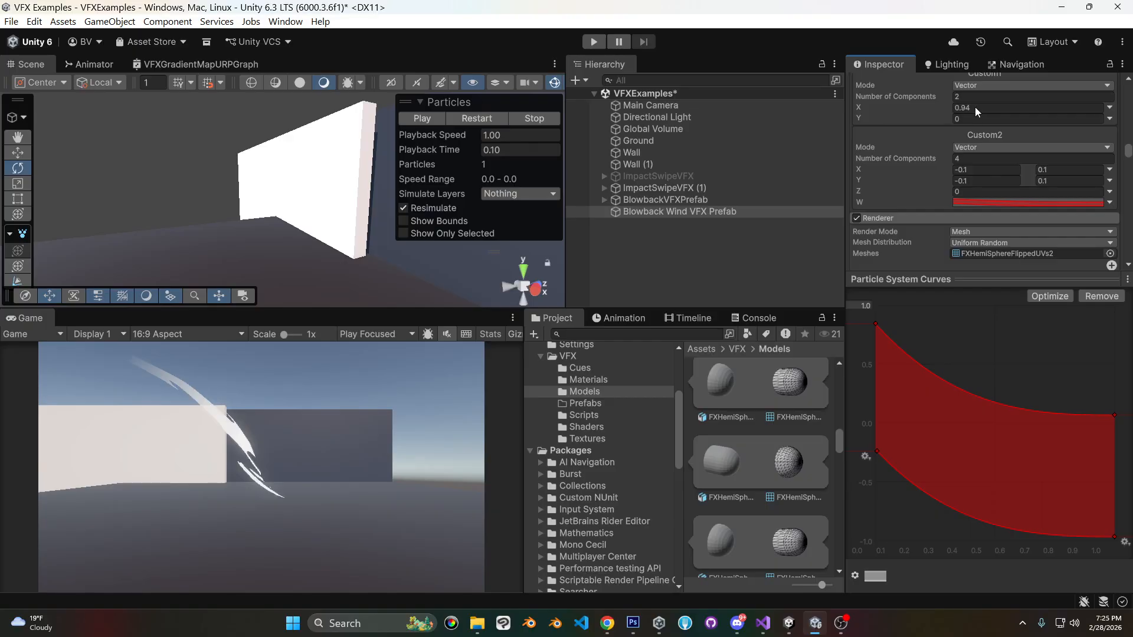
Make Custom1 X a curve rising from 0 to 1 over the particle's lifetime and replay the effect.
{"action": "left_click", "coordinate": [1107, 115]}
{"action": "left_click", "coordinate": [973, 138]}
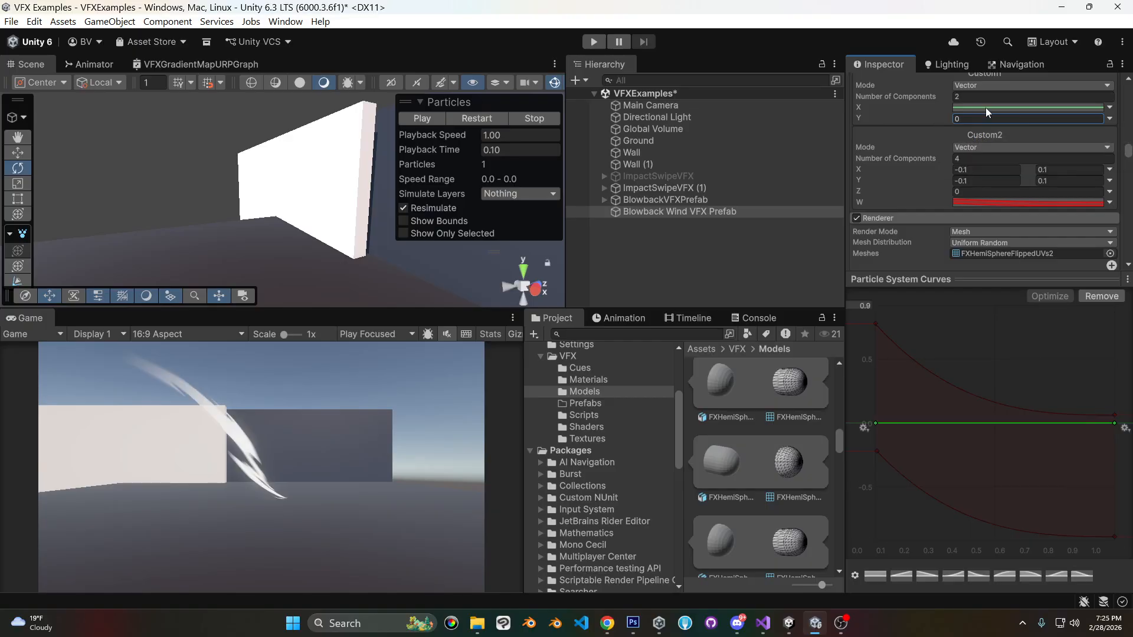
{"action": "left_click", "coordinate": [860, 306]}
{"action": "type", "text": "1"}
{"action": "left_click_drag", "start_coordinate": [1113, 424], "coordinate": [1069, 320]}
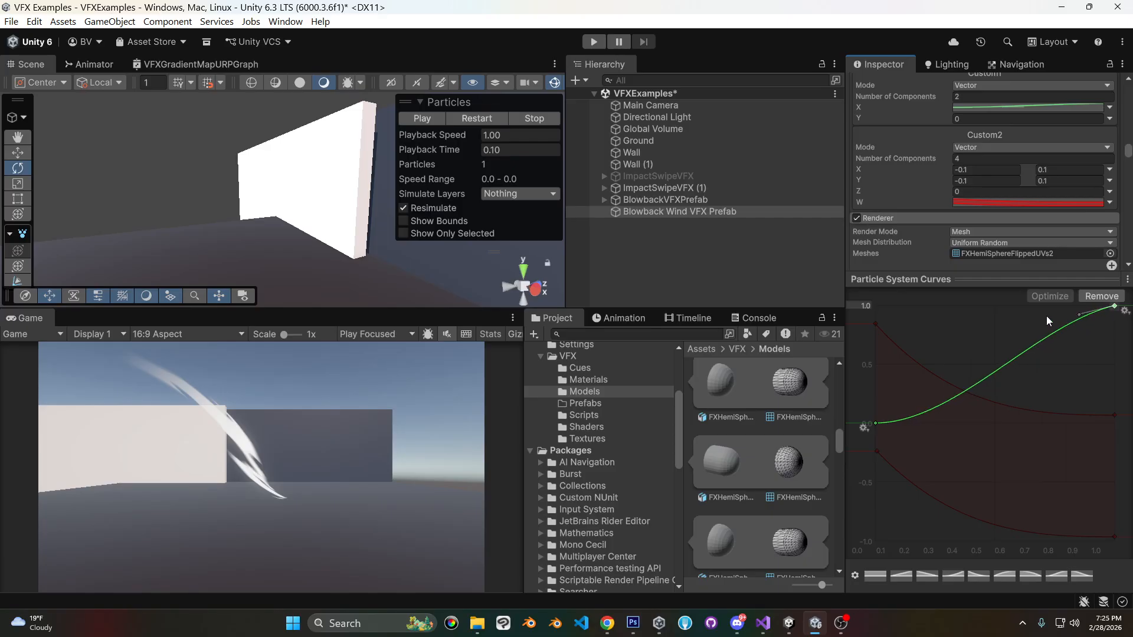
{"action": "left_click", "coordinate": [482, 118]}
{"action": "left_click", "coordinate": [482, 118]}
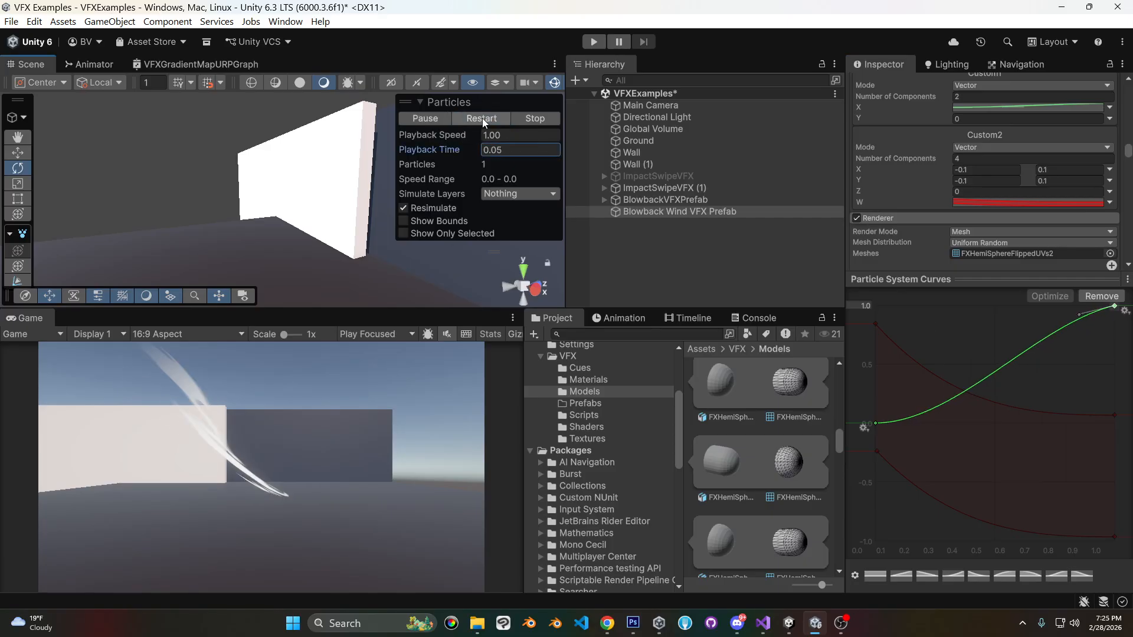
{"action": "left_click", "coordinate": [483, 118]}
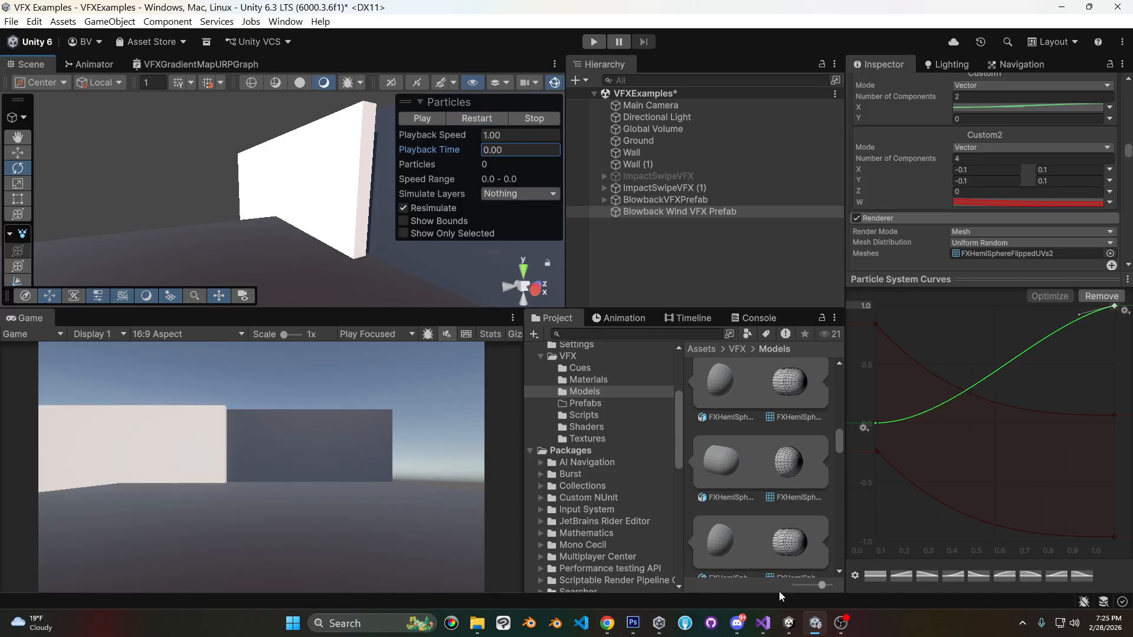
In Photoshop, show only Layer 1 copy 2 in windTex3.psd and save it, and replay the effect back in Unity.
{"action": "left_click", "coordinate": [816, 624]}
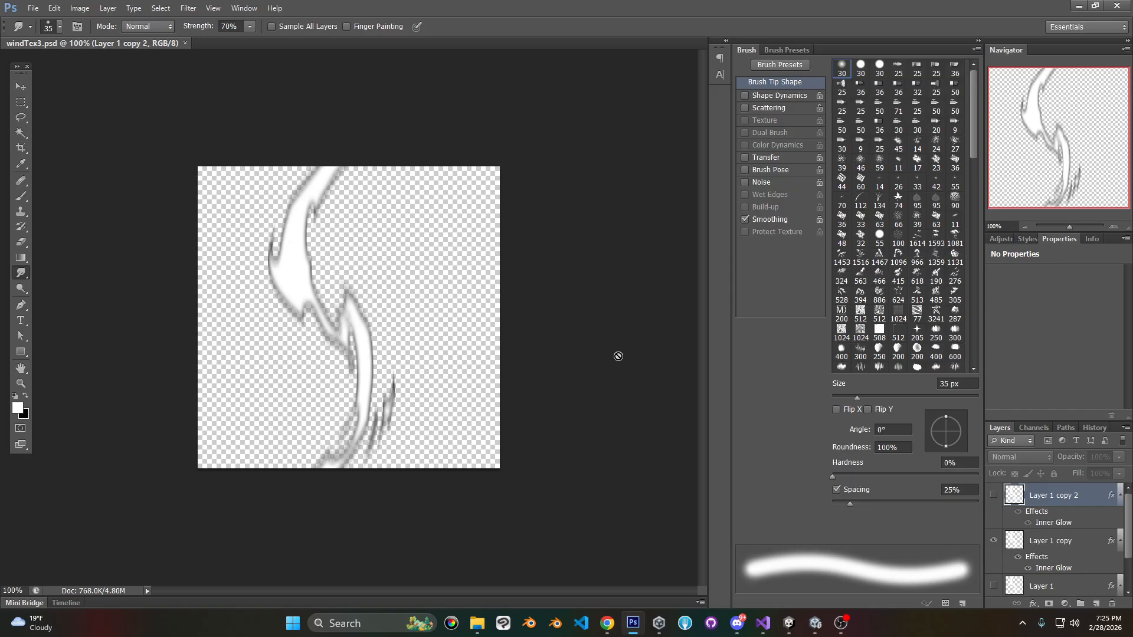
{"action": "left_click", "coordinate": [994, 541]}
{"action": "left_click", "coordinate": [993, 495]}
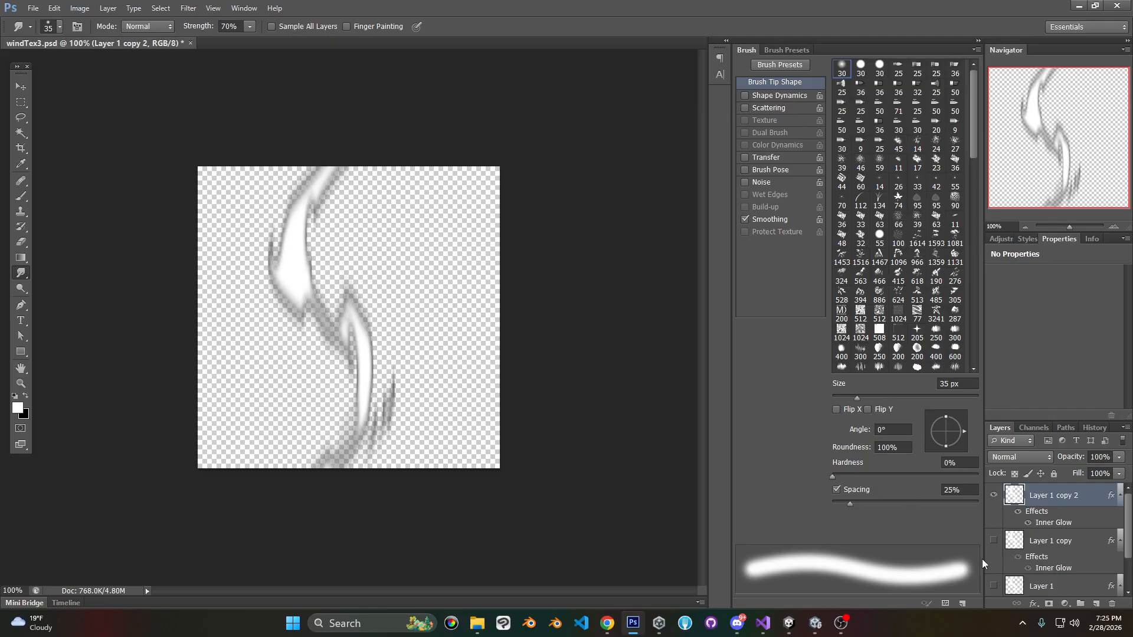
{"action": "left_click", "coordinate": [993, 540]}
{"action": "key", "text": "ctrl+s"}
{"action": "key", "text": "alt+Tab"}
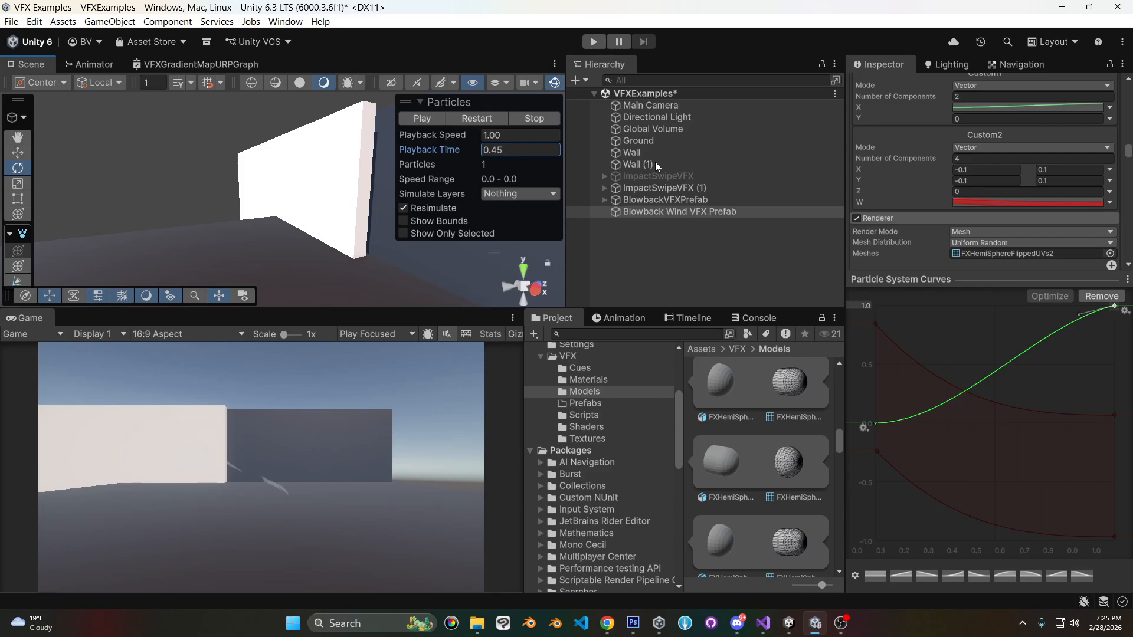
{"action": "left_click", "coordinate": [475, 121]}
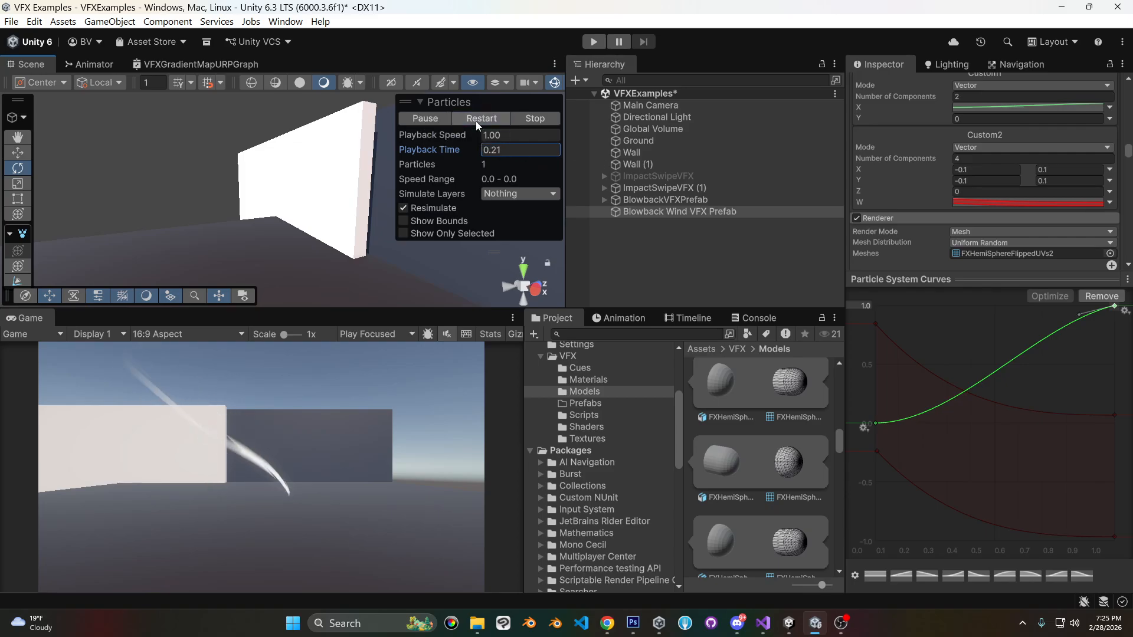
Disable the Color over Lifetime module and replay the wind effect.
{"action": "scroll", "coordinate": [993, 197], "scroll_direction": "up", "scroll_amount": 5}
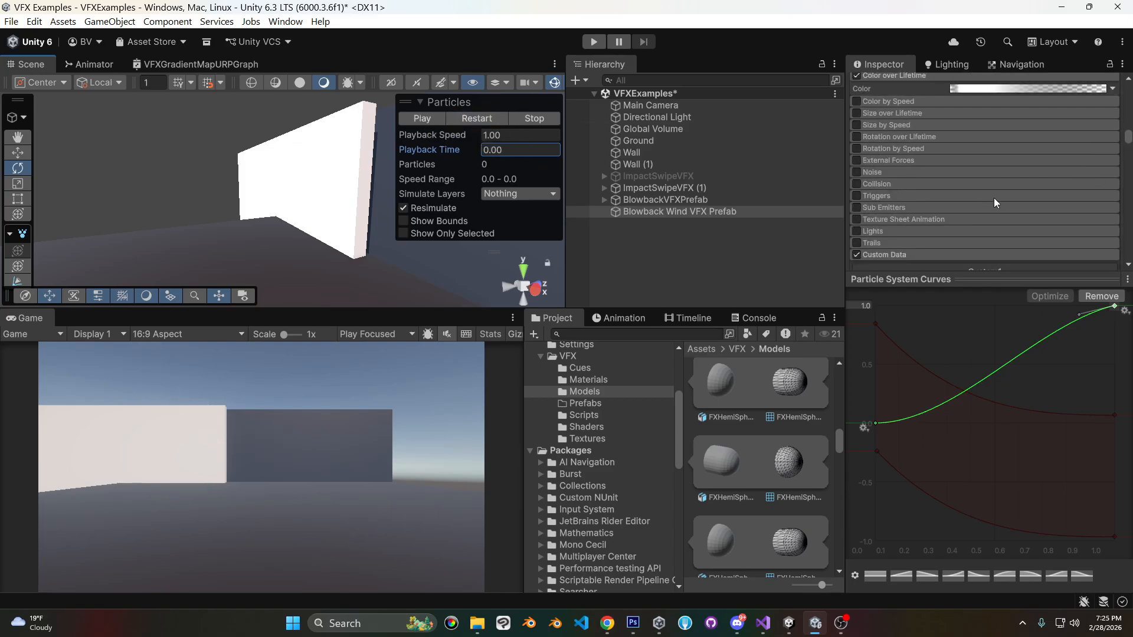
{"action": "scroll", "coordinate": [993, 198], "scroll_direction": "up", "scroll_amount": 5}
{"action": "left_click", "coordinate": [857, 235]}
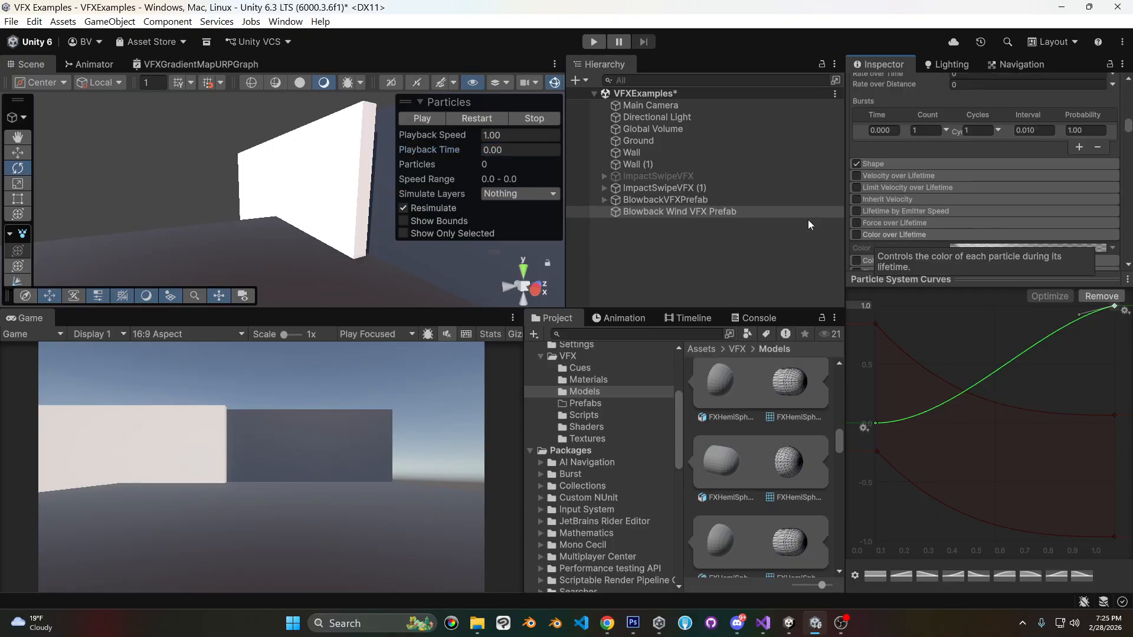
{"action": "left_click", "coordinate": [486, 119]}
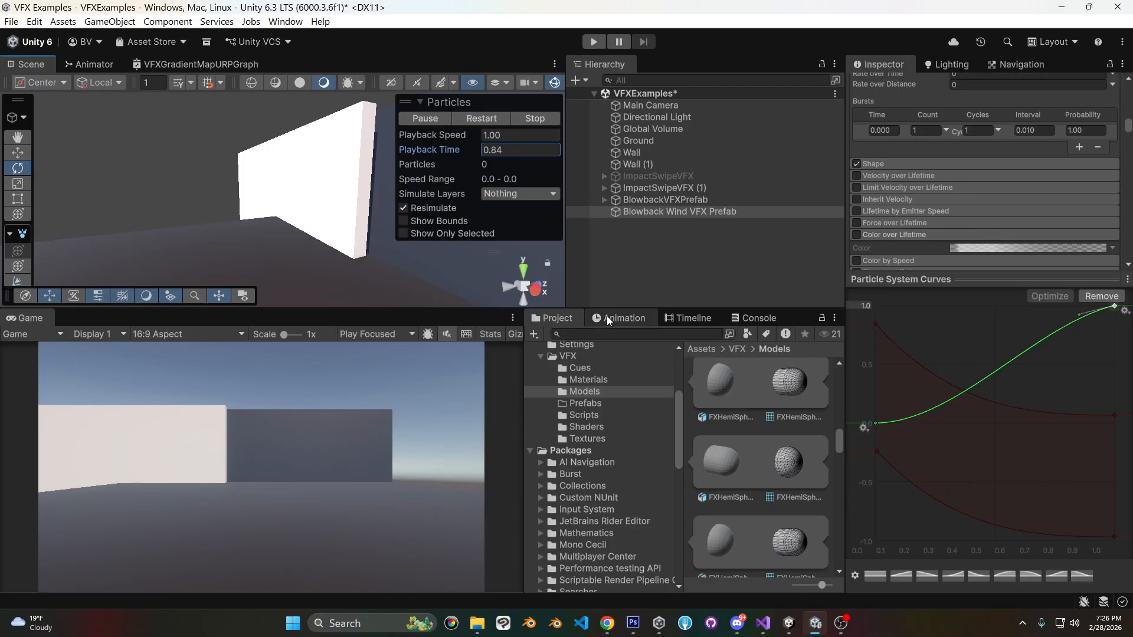
In Photoshop, duplicate Layer 1 copy 2 as Layer 1 copy 3 and hide the original.
{"action": "left_click", "coordinate": [633, 623]}
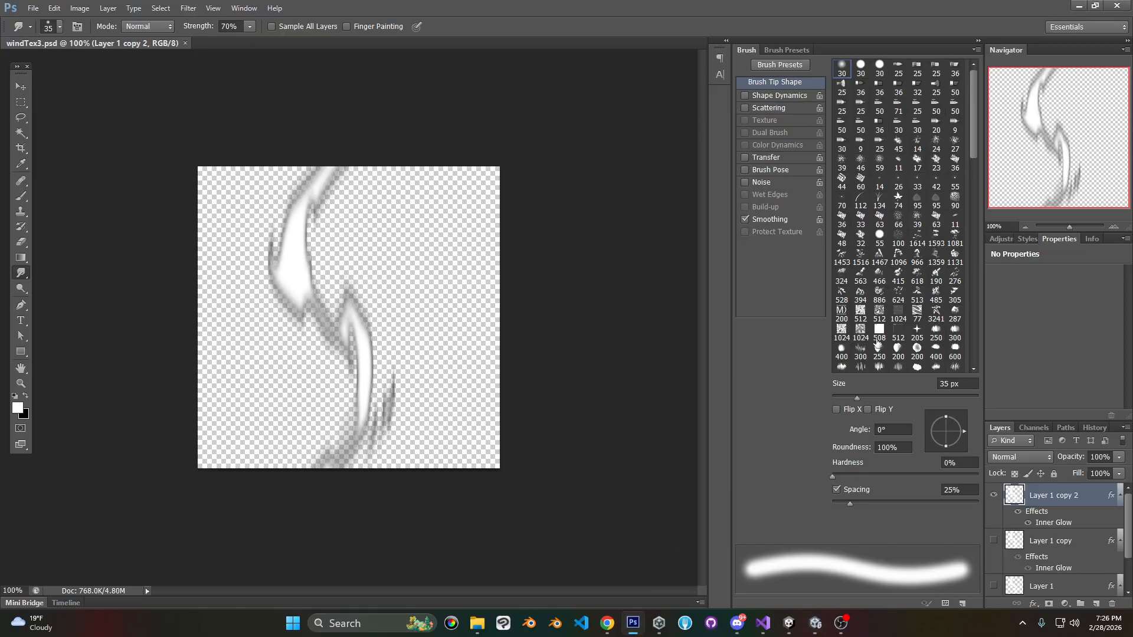
{"action": "right_click", "coordinate": [1089, 502]}
{"action": "left_click", "coordinate": [1038, 78]}
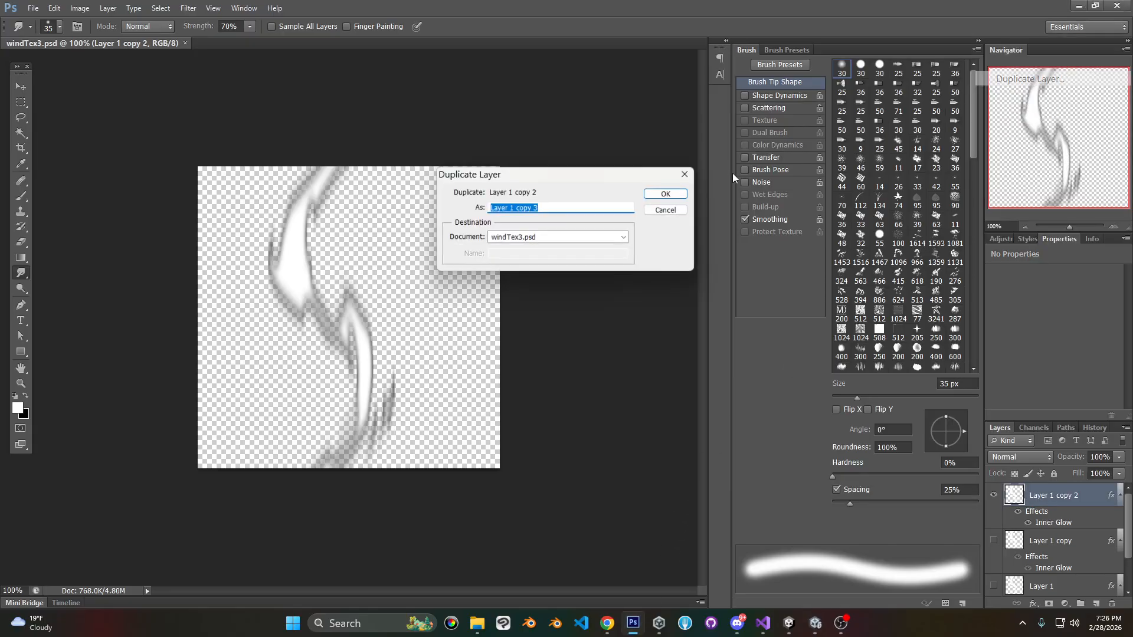
{"action": "left_click", "coordinate": [668, 191]}
{"action": "left_click", "coordinate": [994, 541]}
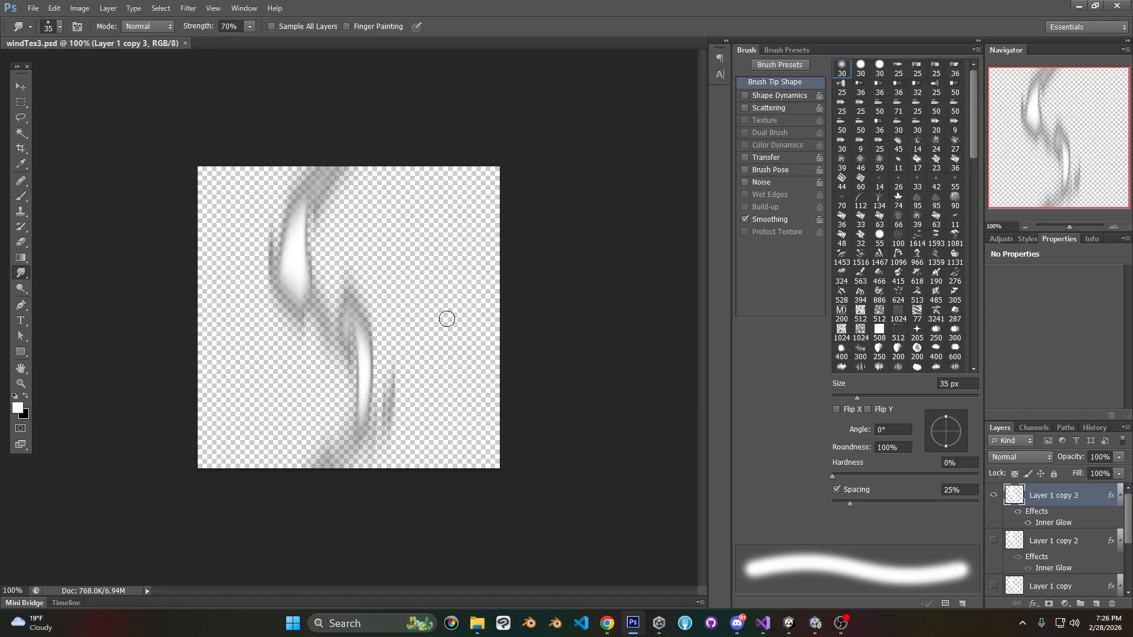
Step back and forth through the blur history of Layer 1 copy 3, finishing on a less blurred state.
{"action": "key", "text": "ctrl+alt+z"}
{"action": "key", "text": "ctrl+alt+z"}
{"action": "key", "text": "ctrl+alt+z"}
{"action": "key", "text": "ctrl+alt+z"}
{"action": "key", "text": "ctrl+alt+z"}
{"action": "key", "text": "ctrl+alt+z"}
{"action": "key", "text": "ctrl+shift+z"}
{"action": "key", "text": "ctrl+shift+z"}
{"action": "key", "text": "ctrl+shift+z"}
{"action": "key", "text": "ctrl+shift+z"}
{"action": "key", "text": "ctrl+shift+z"}
{"action": "key", "text": "ctrl+alt+z"}
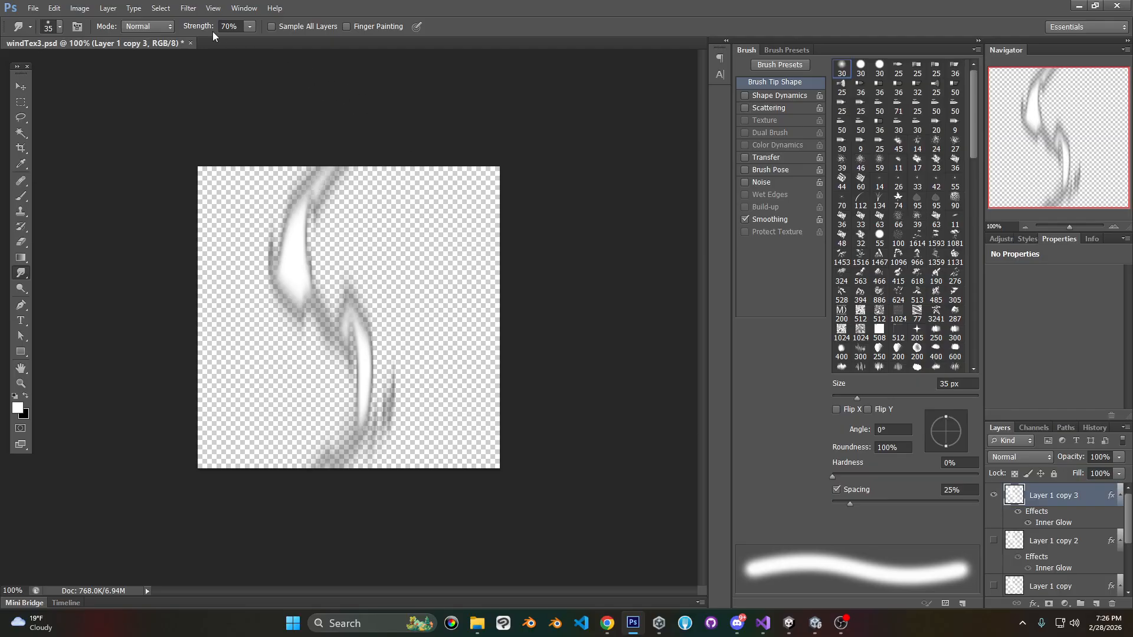
Motion-blur Layer 1 copy 3, tilting the blur angle to 75°, and save windTex3.psd.
{"action": "left_click", "coordinate": [188, 8]}
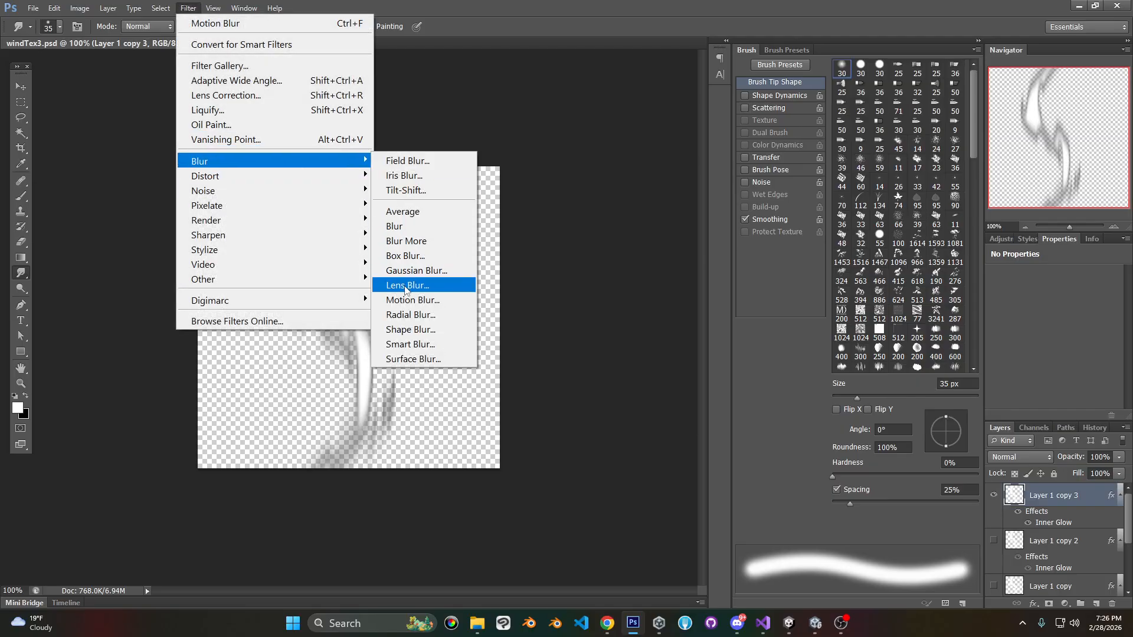
{"action": "left_click", "coordinate": [412, 300]}
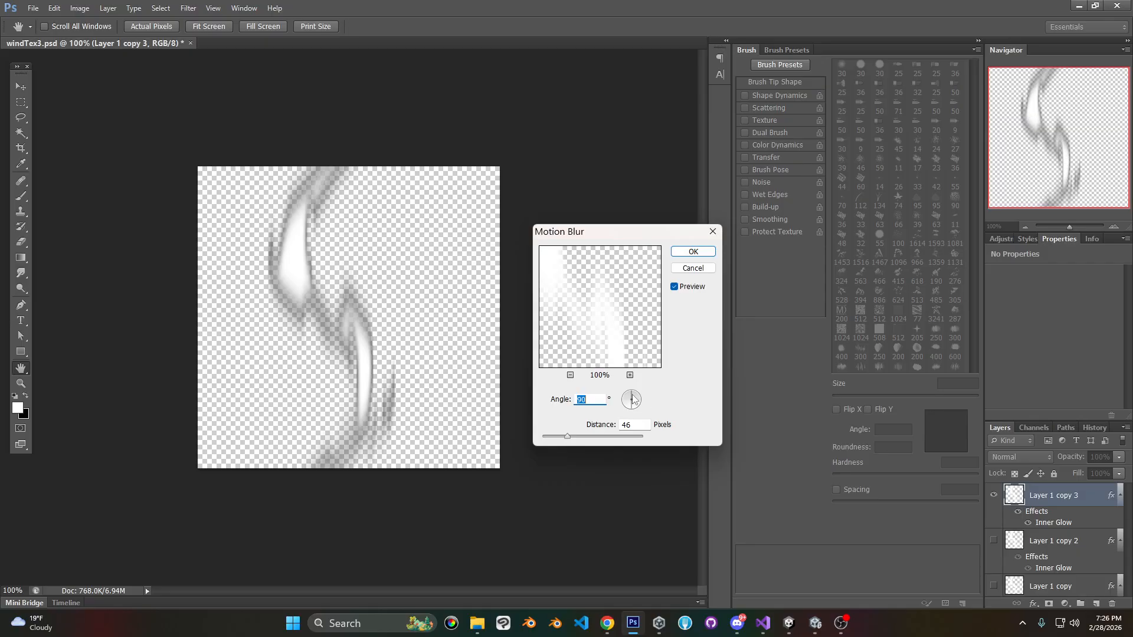
{"action": "left_click", "coordinate": [633, 399]}
{"action": "left_click", "coordinate": [633, 396]}
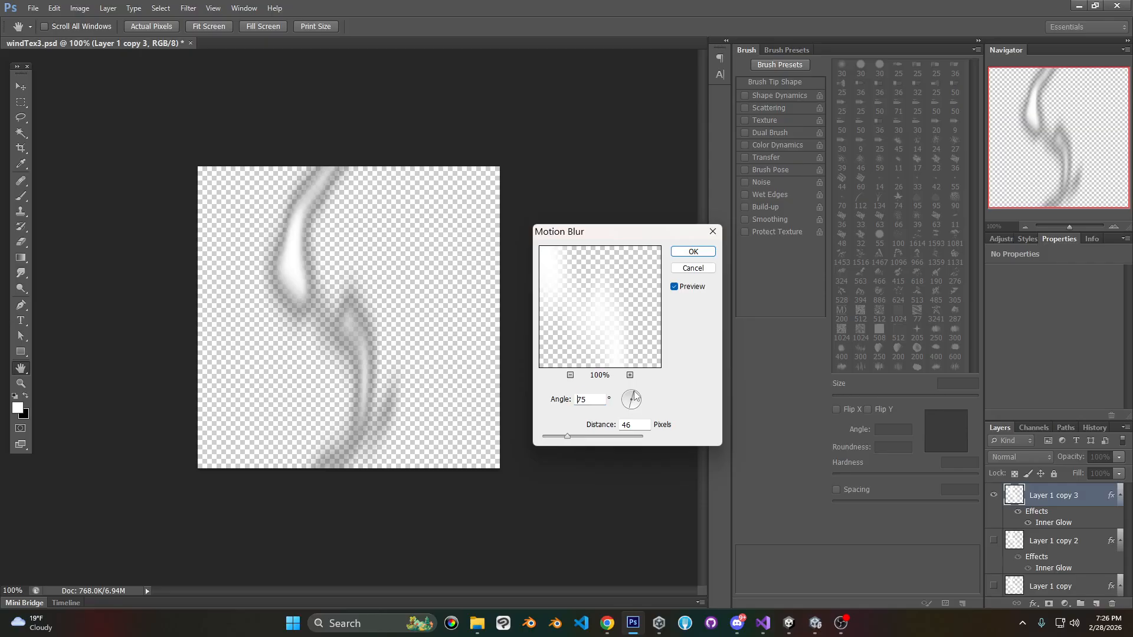
{"action": "left_click", "coordinate": [694, 252]}
{"action": "key", "text": "r"}
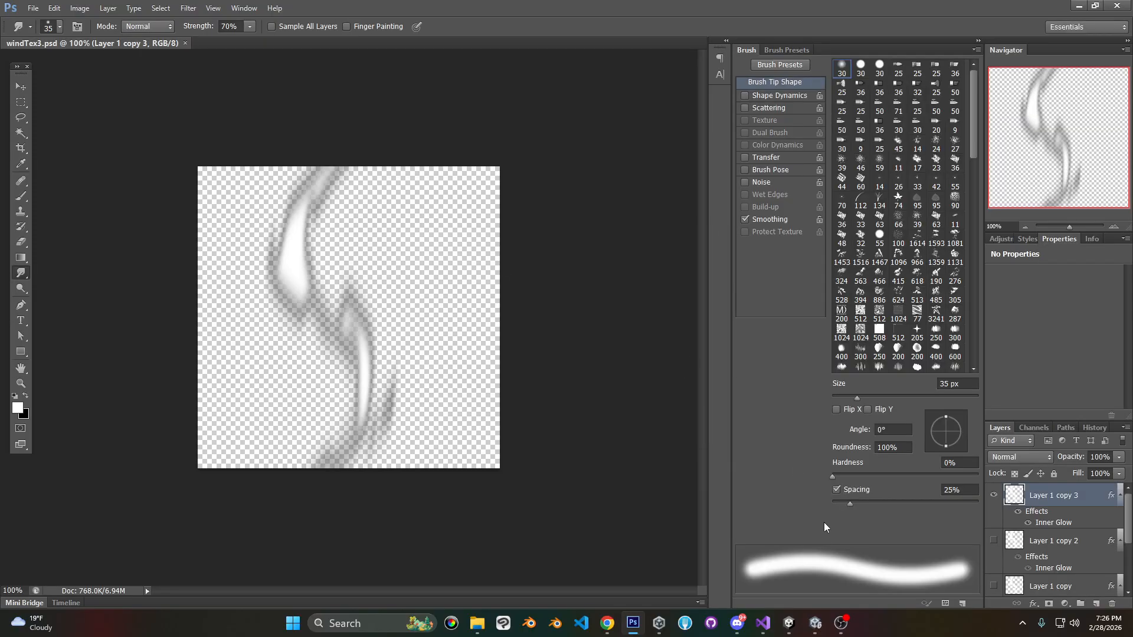
Switch back to Unity and replay the wind effect with the blurred texture.
{"action": "left_click", "coordinate": [816, 623]}
{"action": "left_click", "coordinate": [482, 118]}
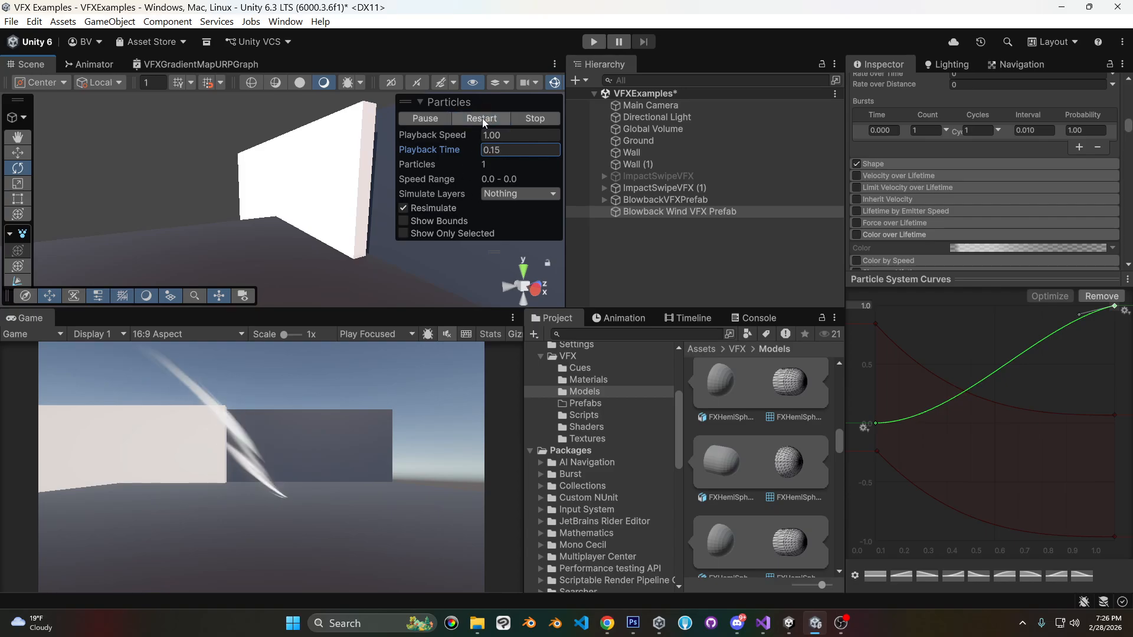
{"action": "left_click", "coordinate": [483, 118]}
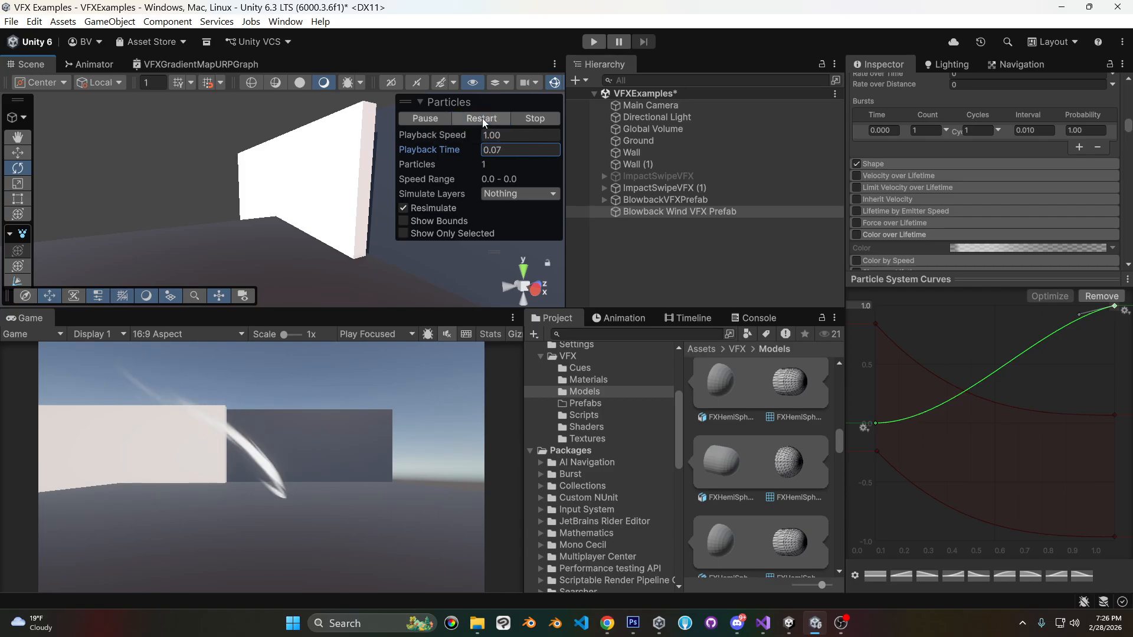
Raise the wind material's Alpha Cutoff Range to 0.135 and replay the effect several times.
{"action": "scroll", "coordinate": [1058, 151], "scroll_direction": "down", "scroll_amount": 10}
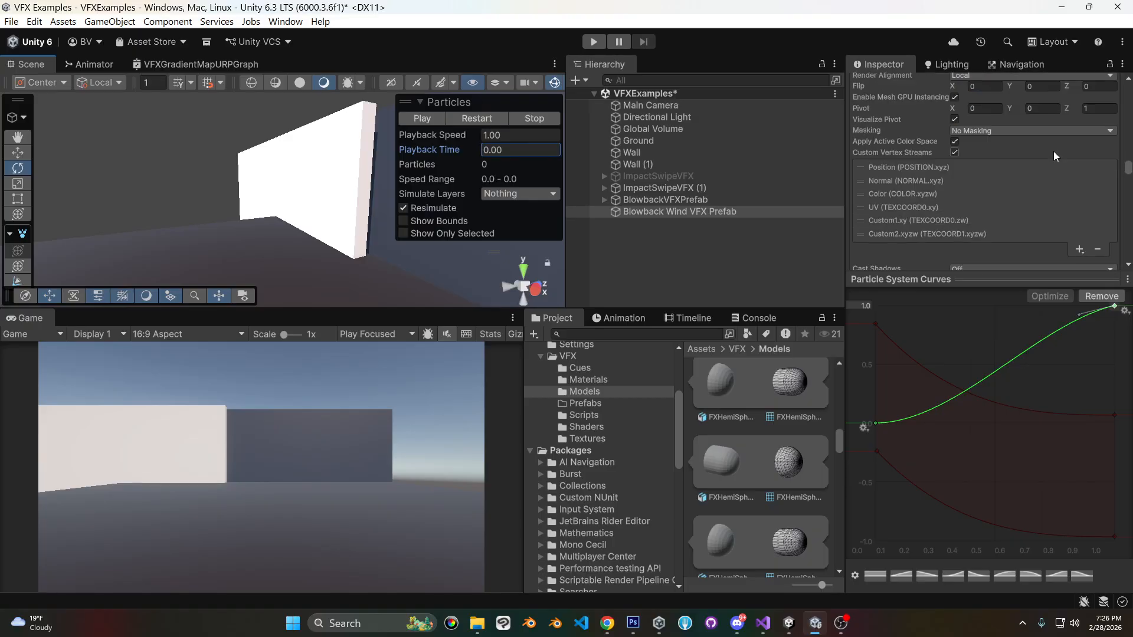
{"action": "scroll", "coordinate": [1058, 150], "scroll_direction": "down", "scroll_amount": 15}
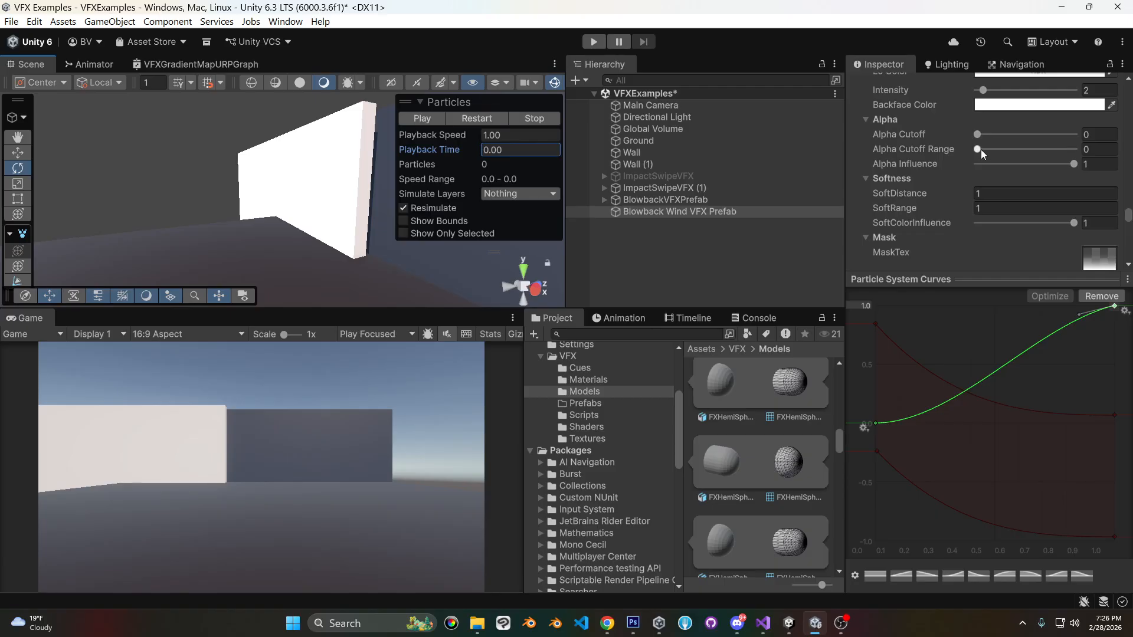
{"action": "left_click_drag", "start_coordinate": [978, 149], "coordinate": [991, 149]}
{"action": "left_click", "coordinate": [480, 119]}
{"action": "left_click", "coordinate": [480, 119]}
{"action": "left_click", "coordinate": [480, 119]}
{"action": "left_click", "coordinate": [480, 119]}
{"action": "left_click", "coordinate": [481, 121]}
{"action": "left_click", "coordinate": [481, 121]}
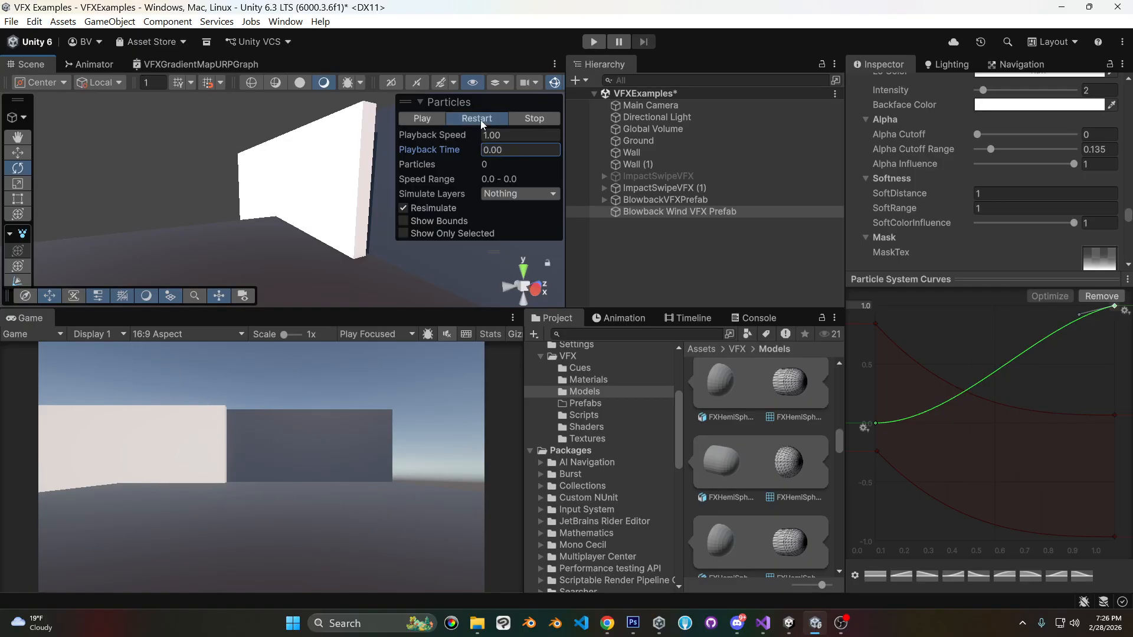
Lower the end key of the Custom1 X curve to about 0.3 and replay the effect.
{"action": "scroll", "coordinate": [962, 143], "scroll_direction": "up", "scroll_amount": 5}
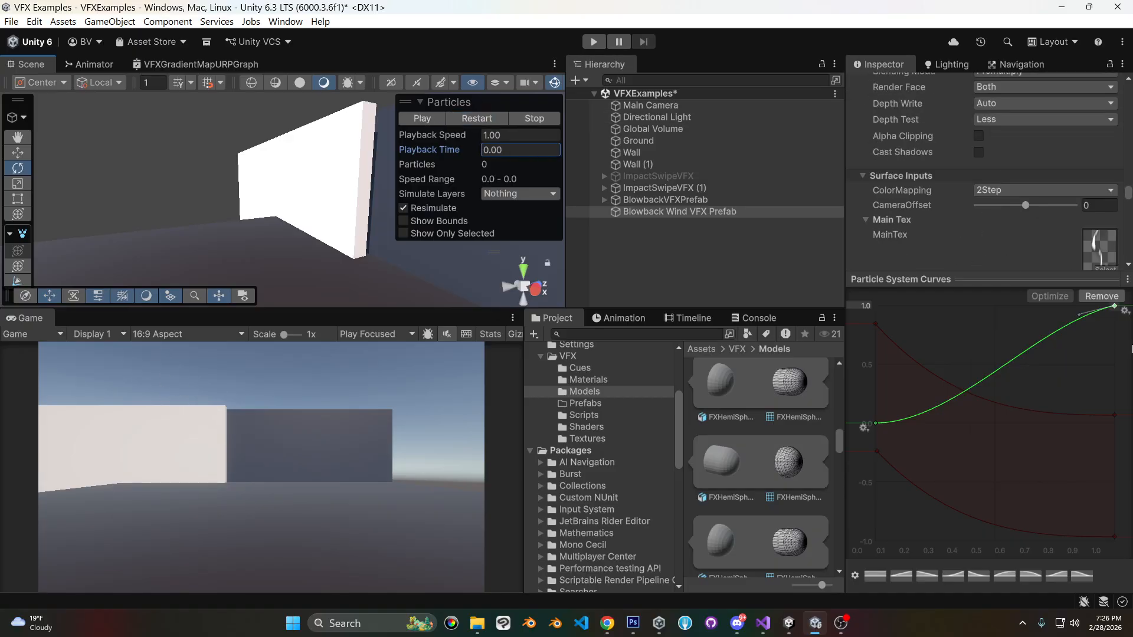
{"action": "left_click_drag", "start_coordinate": [1114, 313], "coordinate": [1114, 387]}
{"action": "left_click", "coordinate": [469, 121]}
Enable the Color over Lifetime module again and replay the wind effect repeatedly.
{"action": "scroll", "coordinate": [1049, 181], "scroll_direction": "up", "scroll_amount": 5}
{"action": "scroll", "coordinate": [1049, 187], "scroll_direction": "up", "scroll_amount": 10}
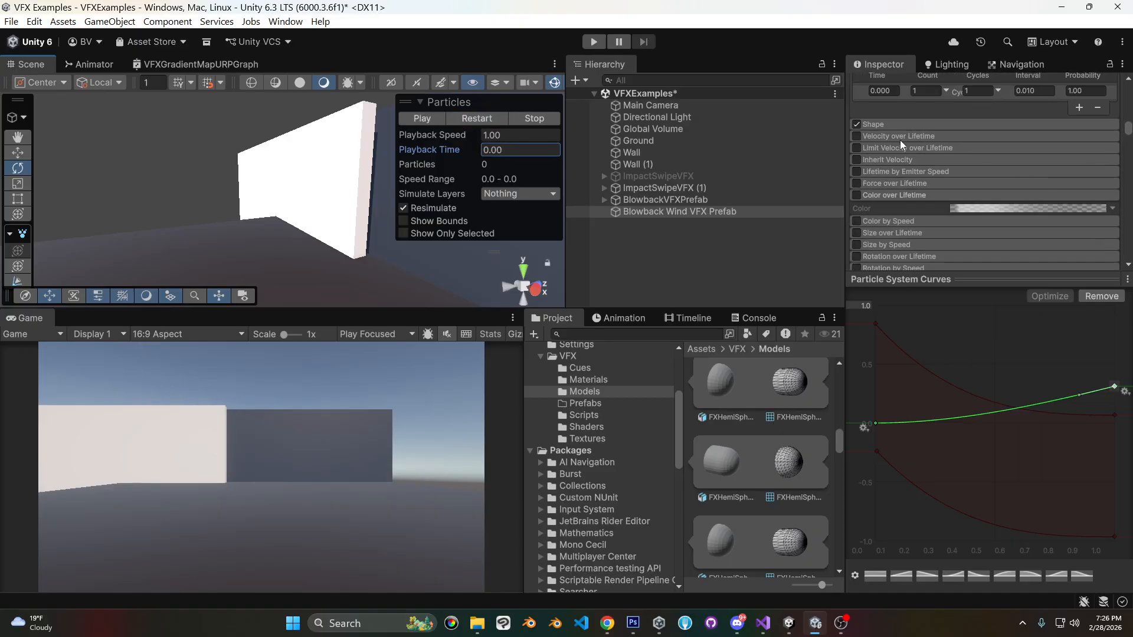
{"action": "left_click", "coordinate": [857, 196]}
{"action": "left_click", "coordinate": [476, 118]}
{"action": "left_click", "coordinate": [476, 118]}
{"action": "left_click", "coordinate": [477, 118]}
{"action": "left_click", "coordinate": [477, 118]}
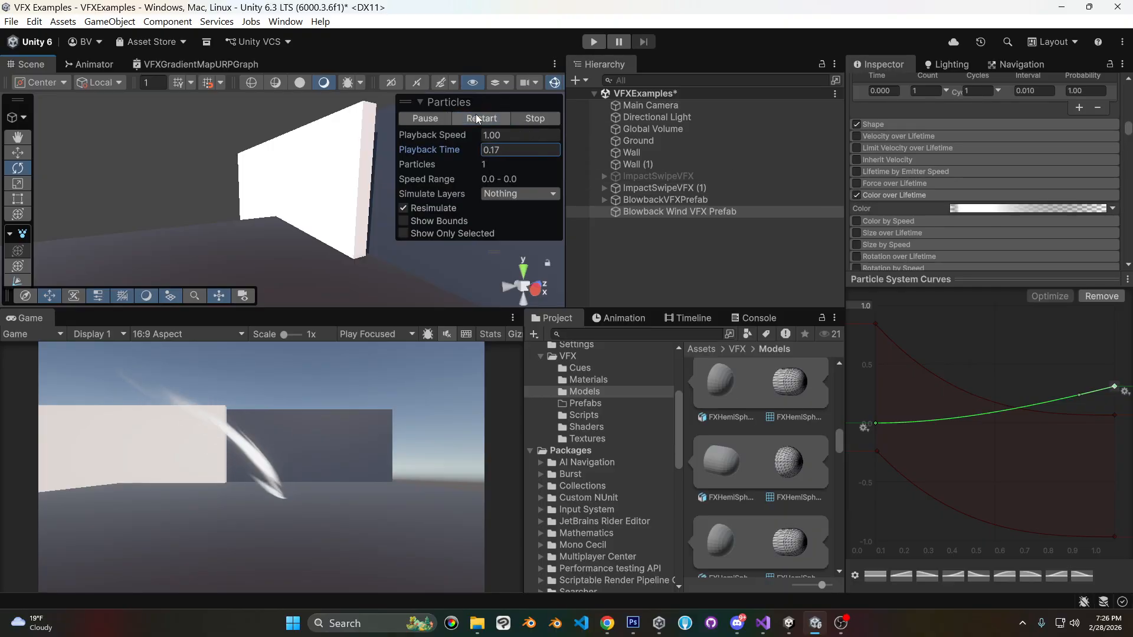
In Photoshop, hide Layer 1 copy 3 and show Layer 1 copy in windTex3.psd, and replay the effect back in Unity.
{"action": "left_click", "coordinate": [632, 623]}
{"action": "left_click", "coordinate": [993, 495]}
{"action": "left_click", "coordinate": [993, 585]}
{"action": "scroll", "coordinate": [993, 564], "scroll_direction": "down", "scroll_amount": 1}
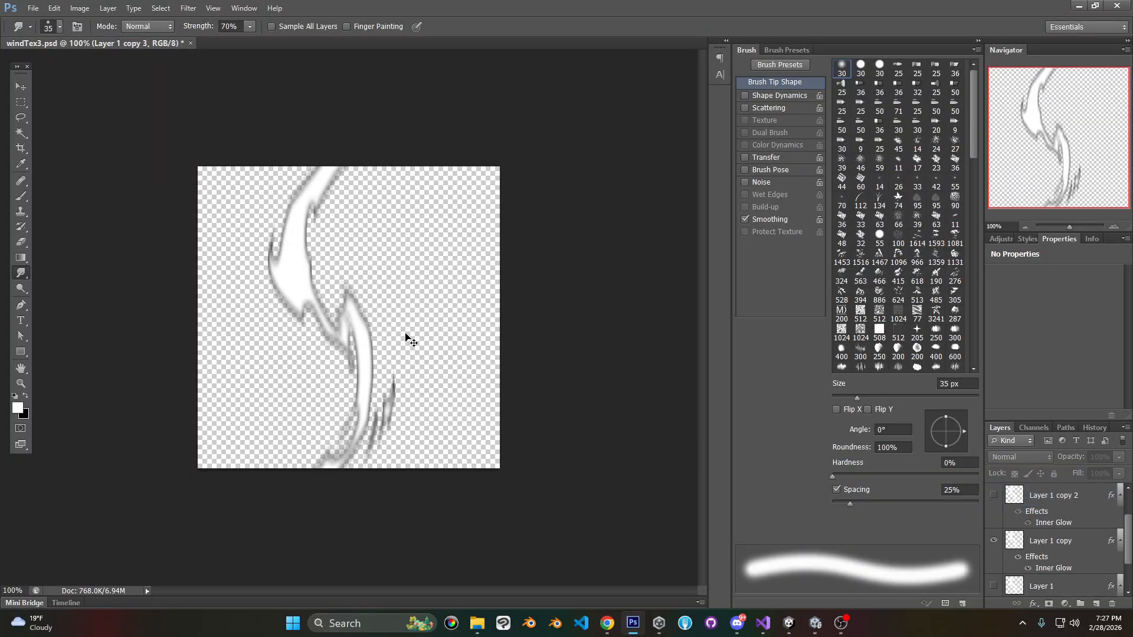
{"action": "left_click", "coordinate": [815, 623]}
{"action": "left_click", "coordinate": [476, 117]}
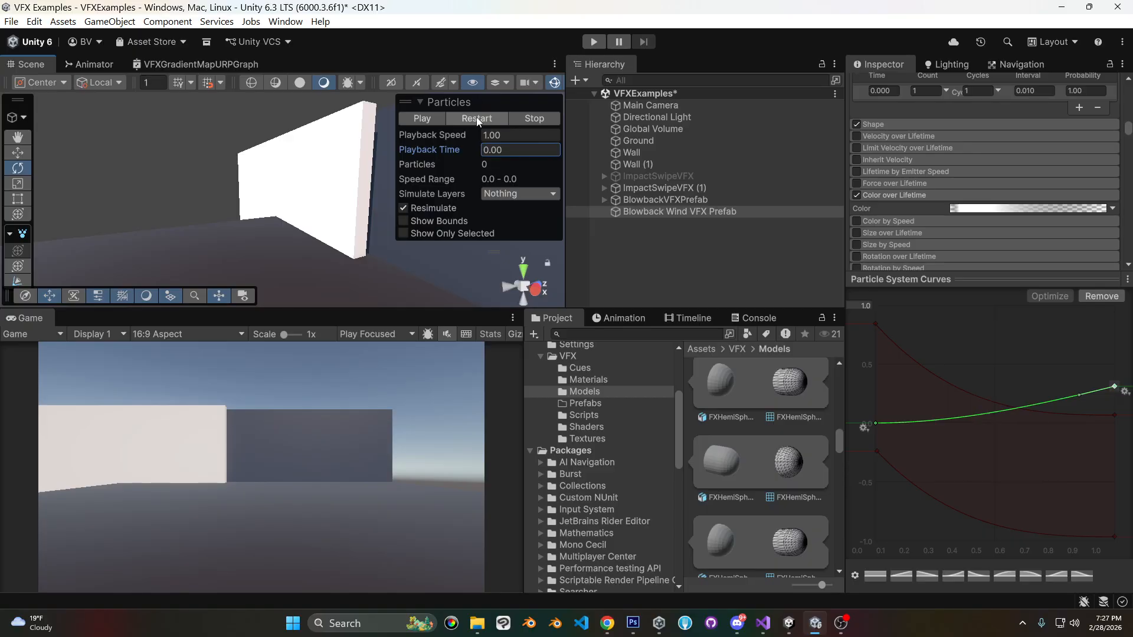
Play Mesh (1) of BlowbackVFXPrefab for comparison, and replay the Blowback Wind VFX Prefab.
{"action": "left_click", "coordinate": [578, 199]}
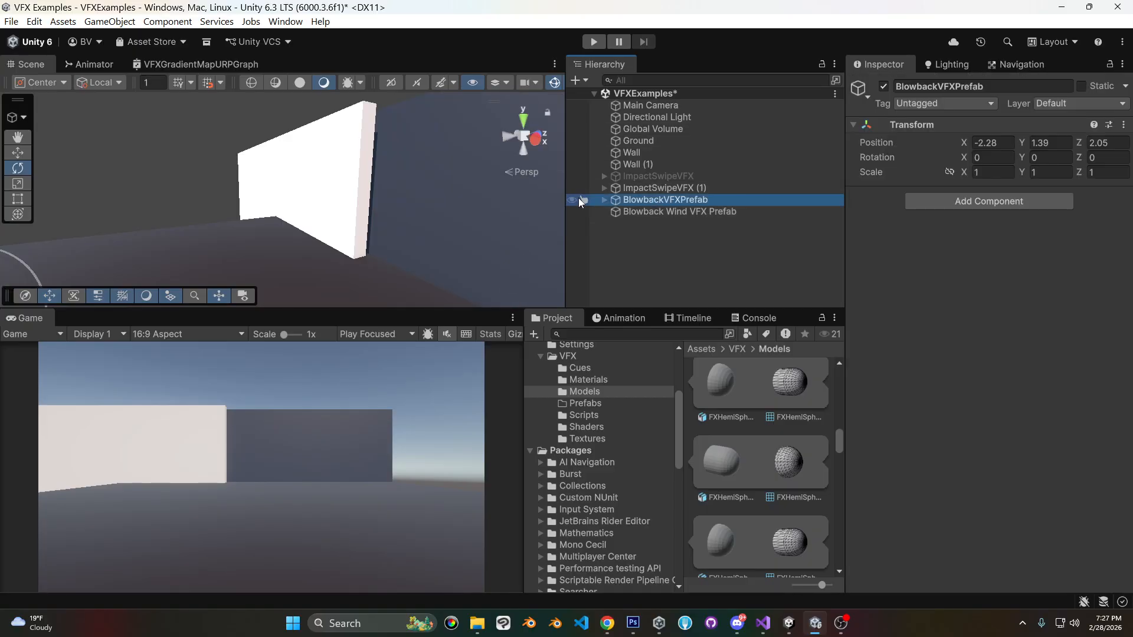
{"action": "left_click", "coordinate": [604, 200]}
{"action": "left_click", "coordinate": [649, 234]}
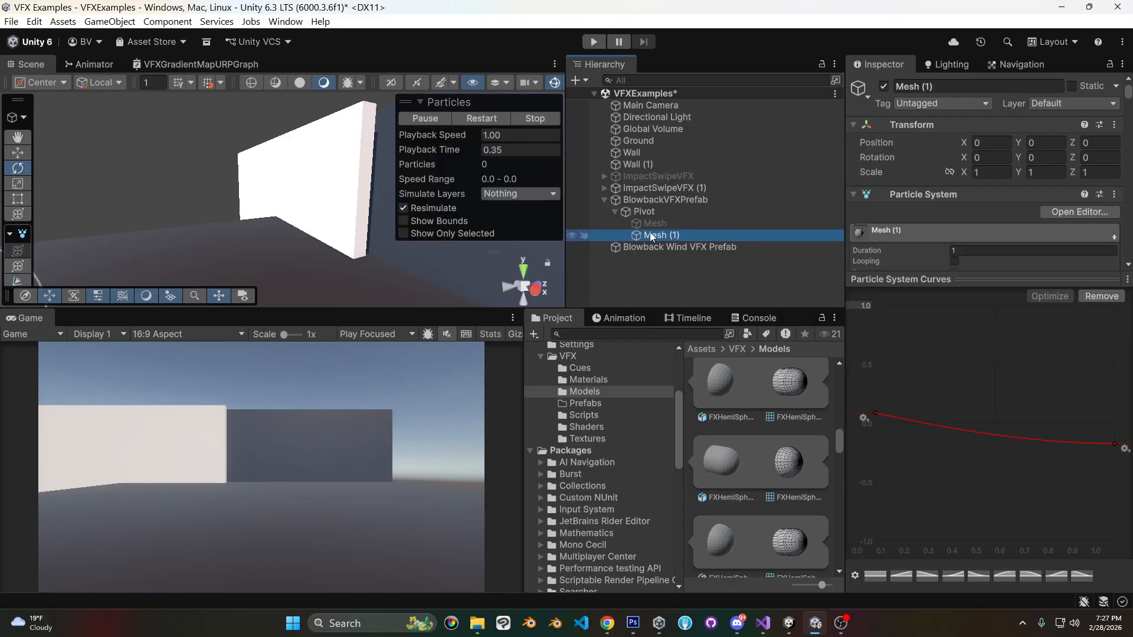
{"action": "left_click", "coordinate": [493, 120]}
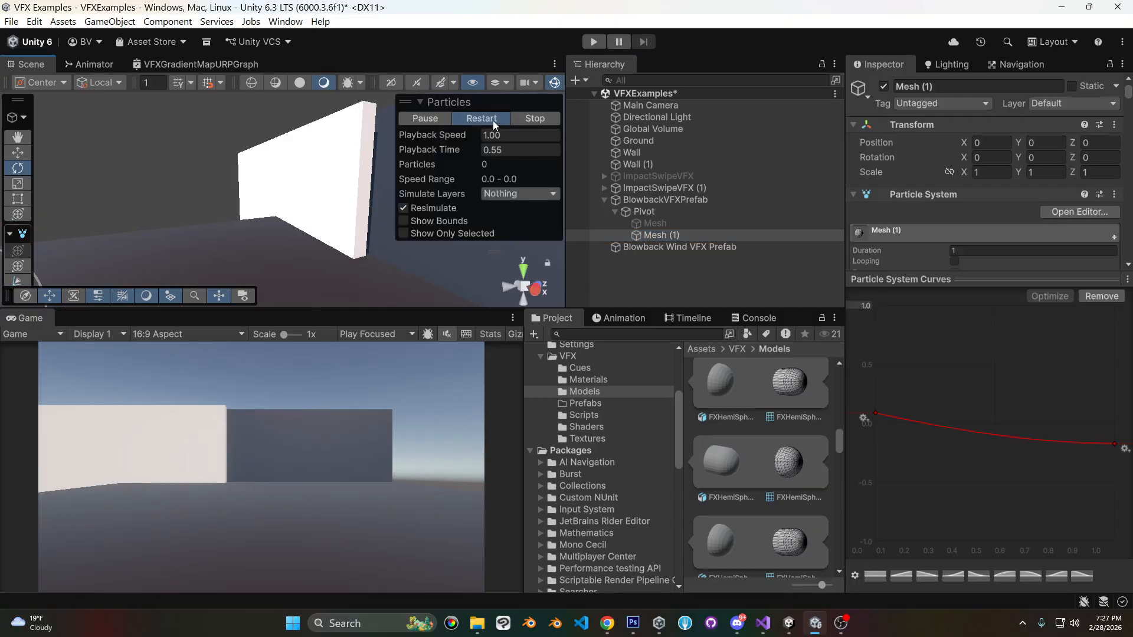
{"action": "left_click", "coordinate": [538, 119]}
{"action": "left_click", "coordinate": [658, 246]}
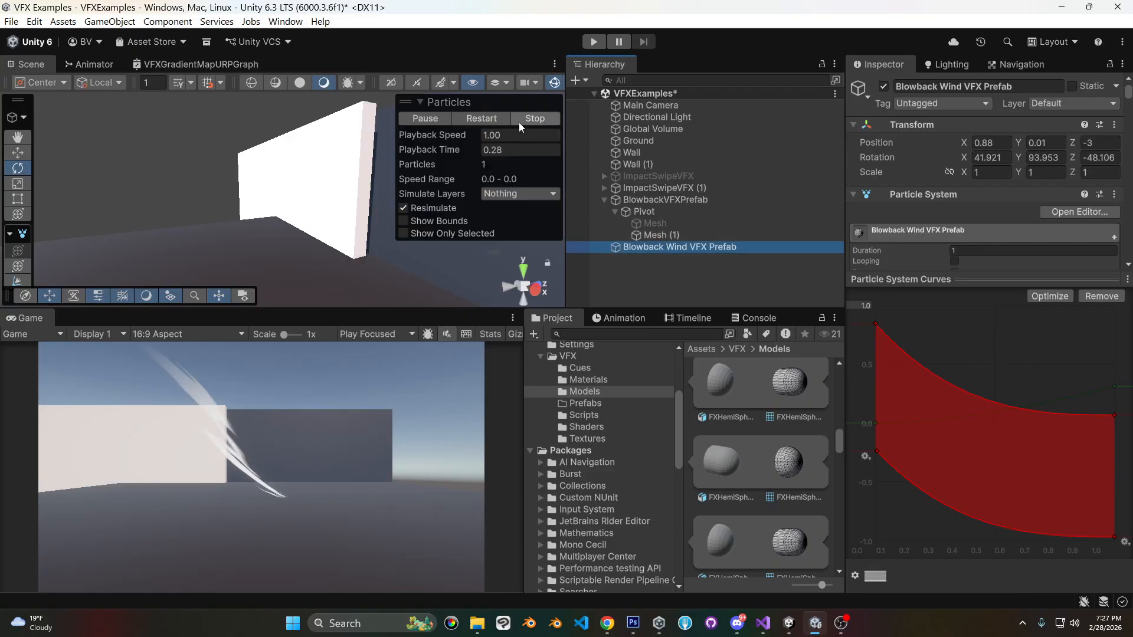
{"action": "left_click", "coordinate": [479, 118]}
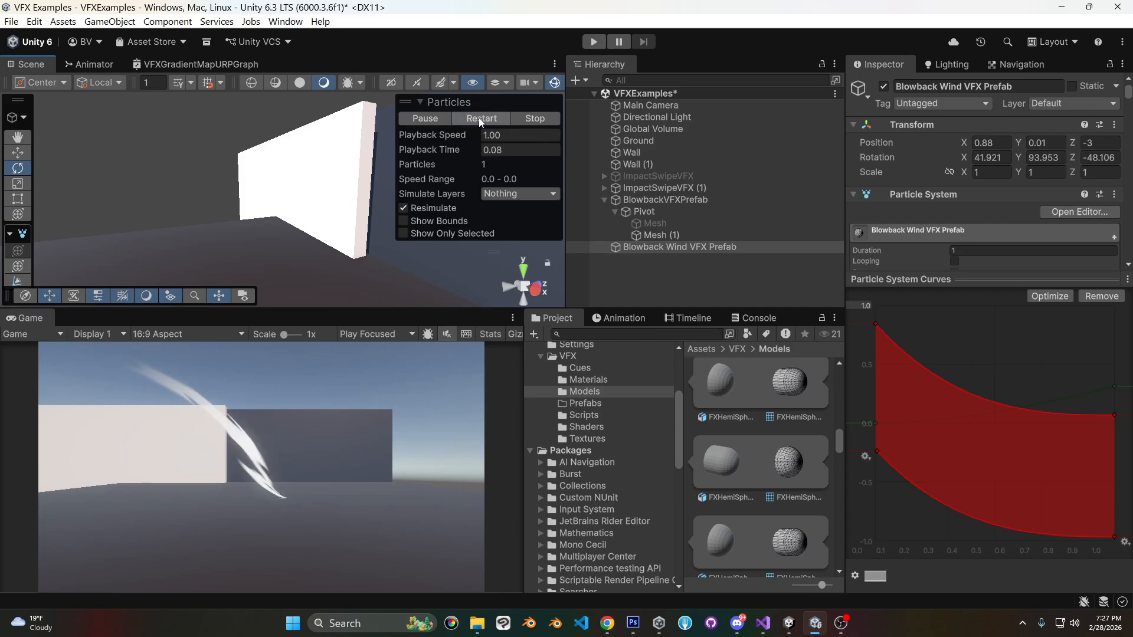
Try an emission Rate over Time of 1.36 and a burst Count of 2, replaying the wind effect.
{"action": "scroll", "coordinate": [987, 224], "scroll_direction": "down", "scroll_amount": 6}
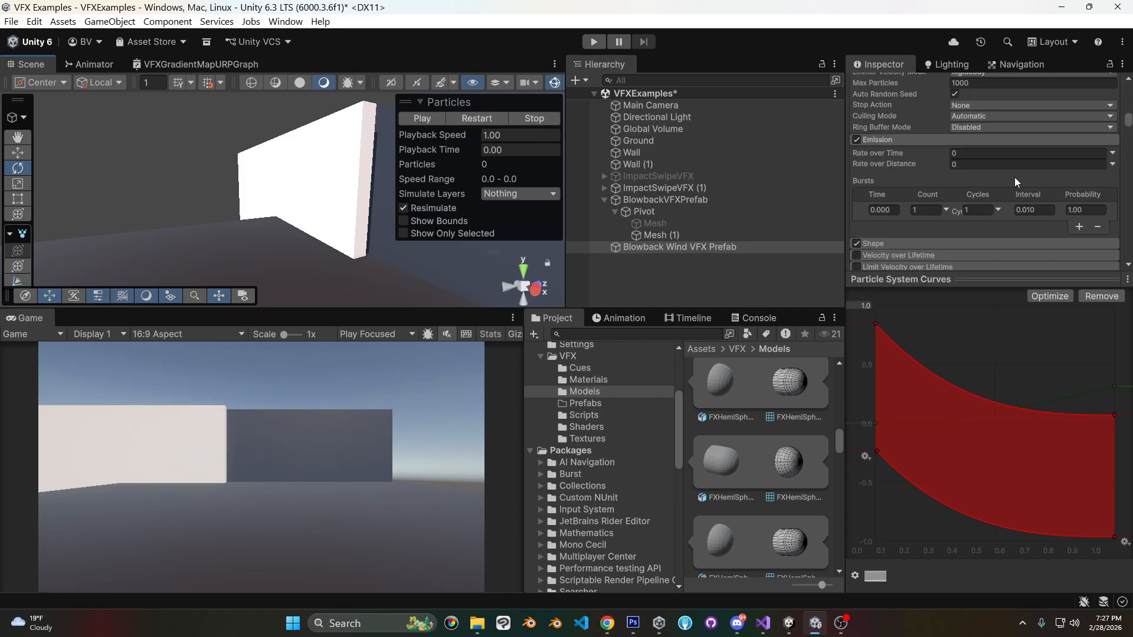
{"action": "left_click_drag", "start_coordinate": [915, 158], "coordinate": [947, 154]}
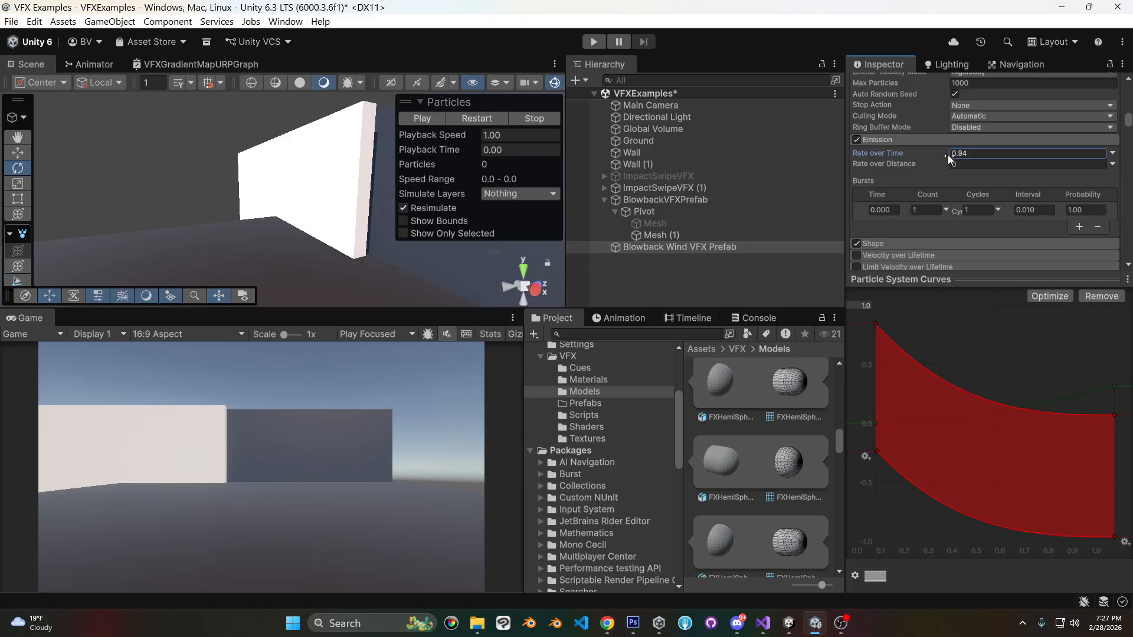
{"action": "type", "text": ".22"}
{"action": "left_click", "coordinate": [483, 117]}
{"action": "left_click", "coordinate": [918, 158]}
{"action": "left_click", "coordinate": [929, 210]}
{"action": "type", "text": "2"}
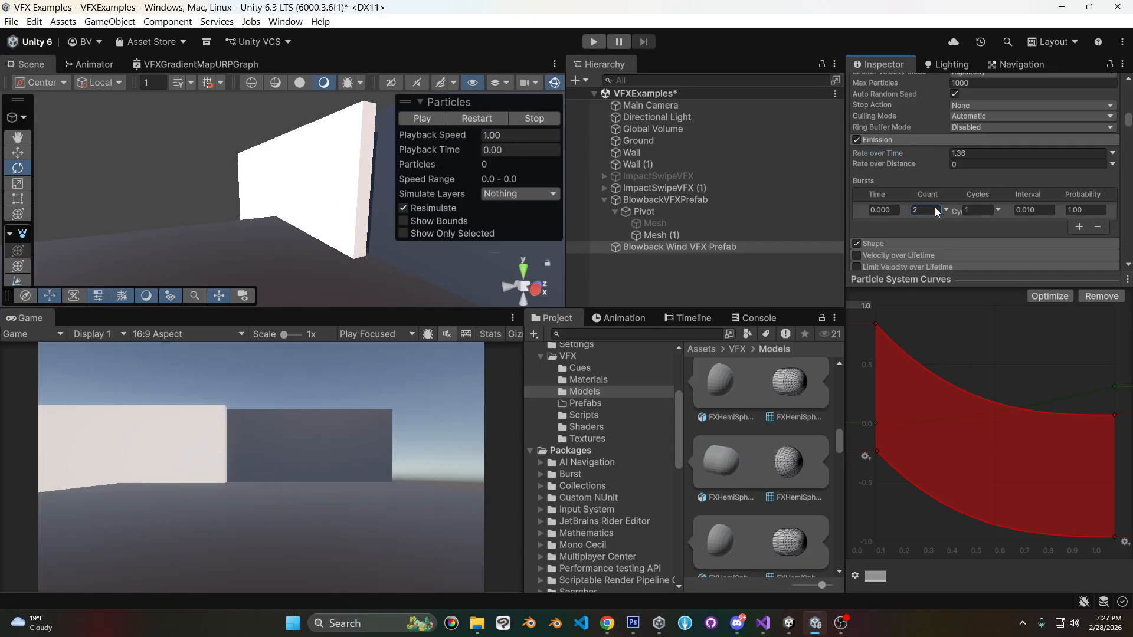
{"action": "left_click", "coordinate": [488, 118]}
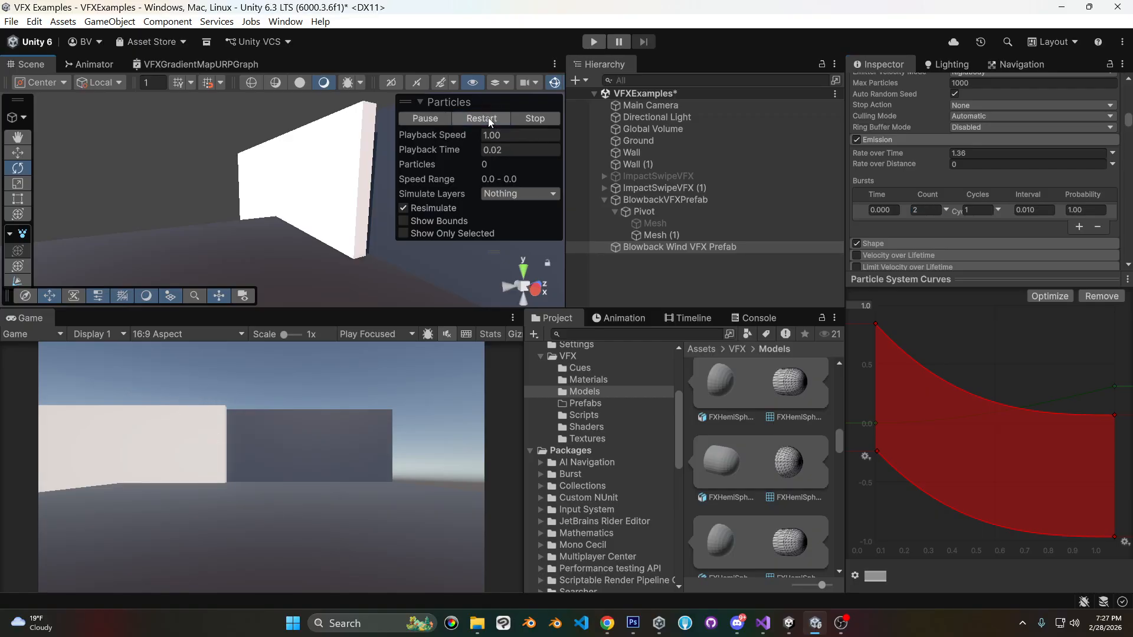
Set the random Z start rotation range to -180 to 180 and replay the effect.
{"action": "scroll", "coordinate": [1084, 147], "scroll_direction": "up", "scroll_amount": 4}
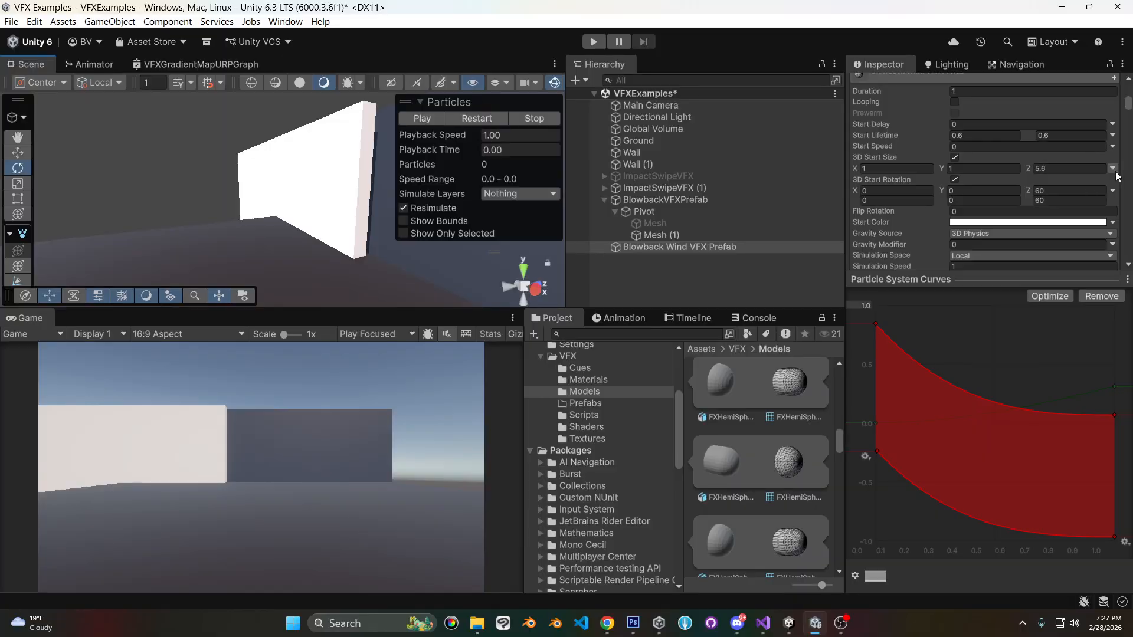
{"action": "type", "text": "0"}
{"action": "key", "text": "Tab"}
{"action": "left_click", "coordinate": [498, 115]}
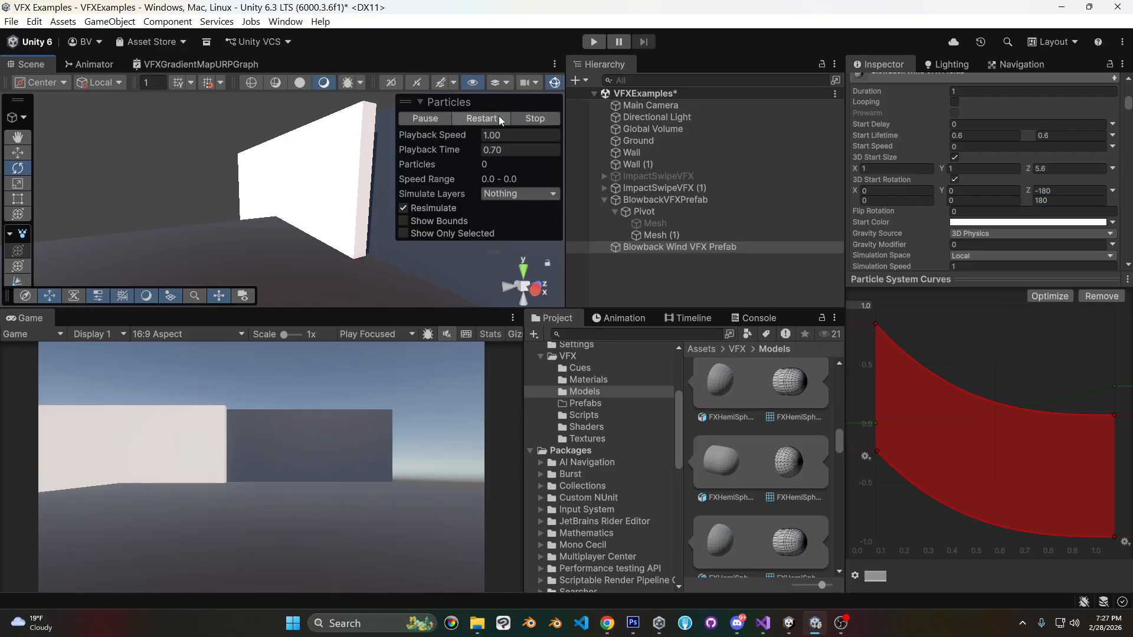
Increase the emission burst Count to 3 and replay the effect.
{"action": "scroll", "coordinate": [997, 123], "scroll_direction": "down", "scroll_amount": 6}
{"action": "left_click_drag", "start_coordinate": [902, 207], "coordinate": [907, 207]}
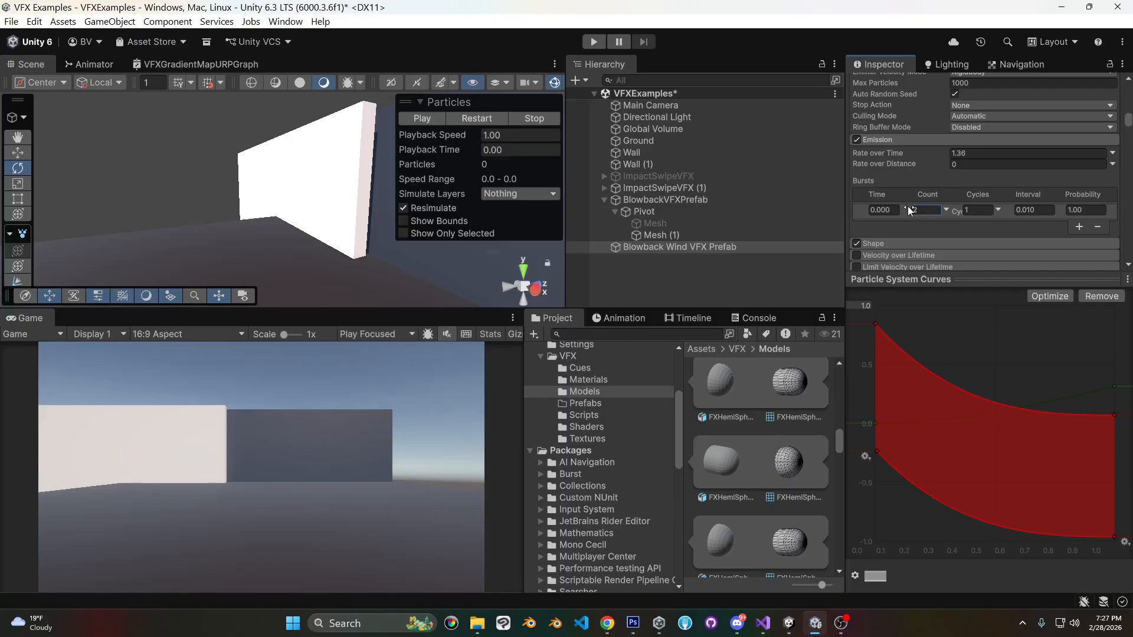
{"action": "left_click", "coordinate": [493, 116]}
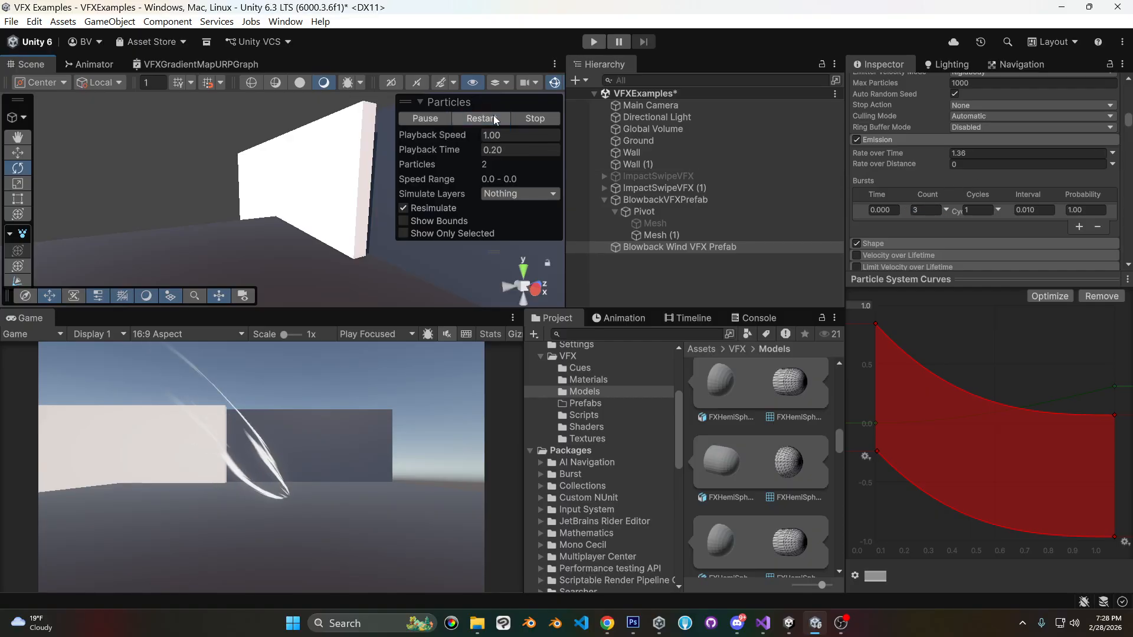
Set the emission Rate over Time to 0 and replay the wind effect several times.
{"action": "left_click", "coordinate": [980, 154]}
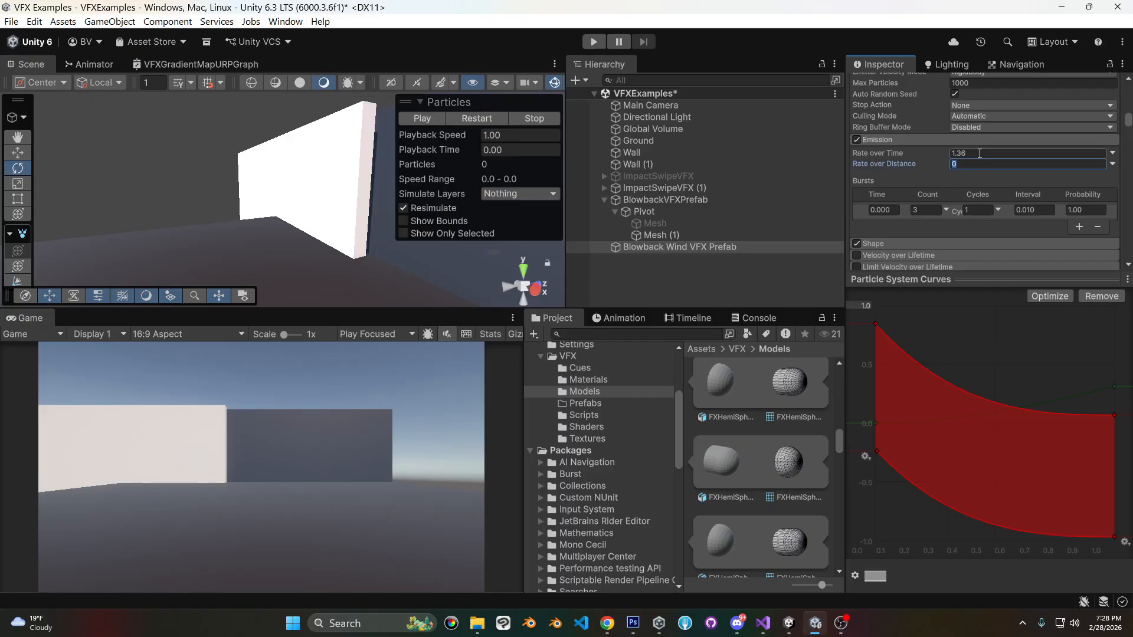
{"action": "left_click", "coordinate": [471, 118]}
{"action": "left_click", "coordinate": [471, 118]}
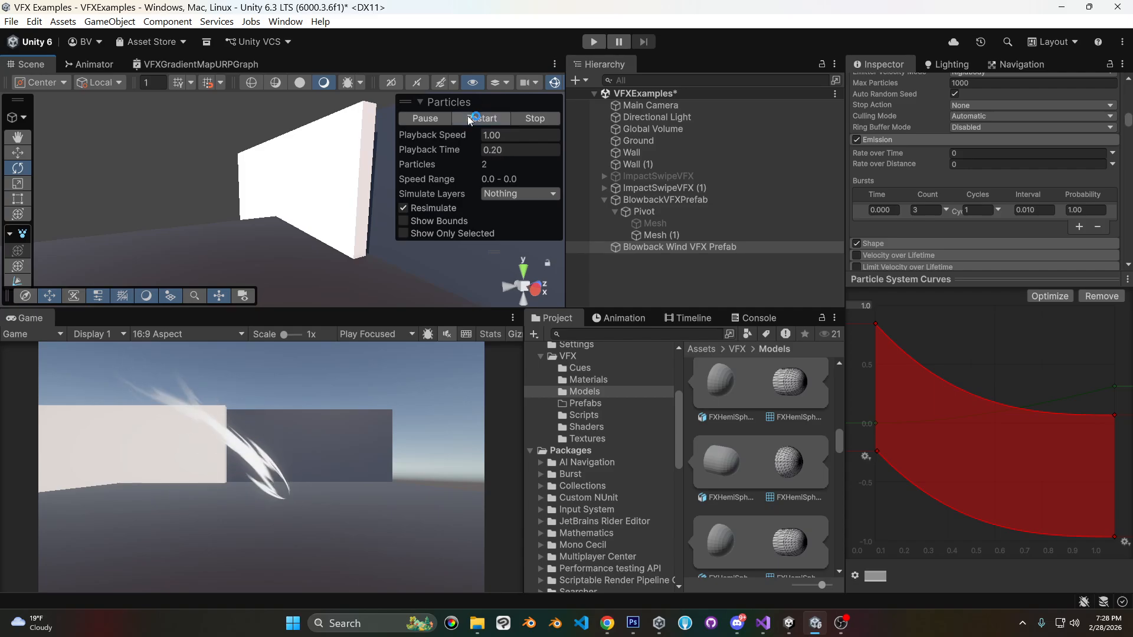
{"action": "left_click", "coordinate": [467, 116]}
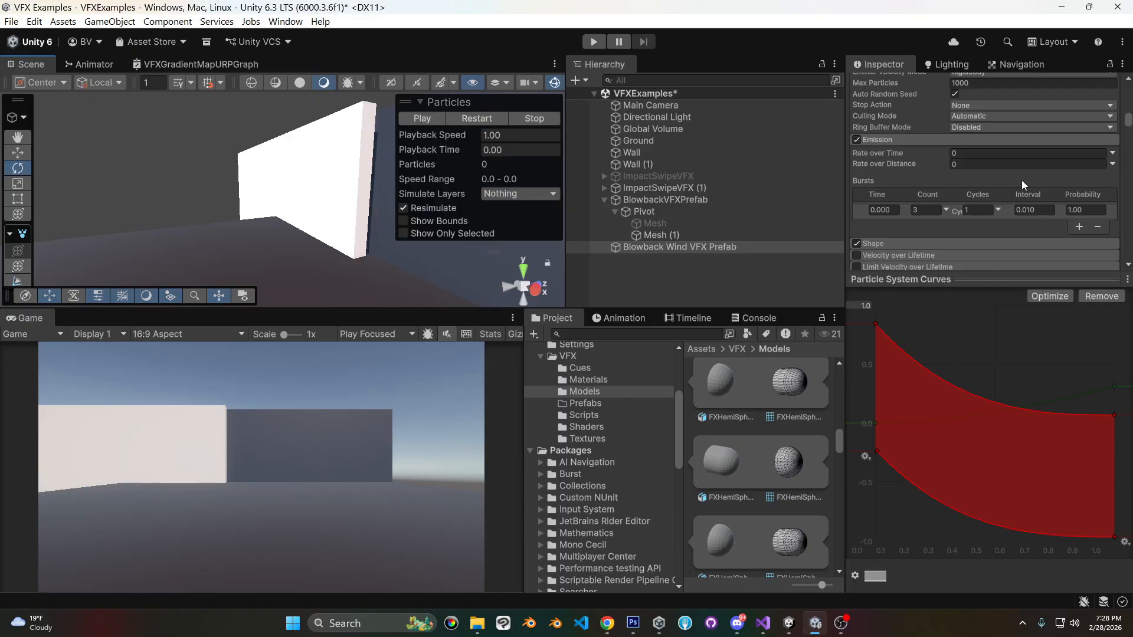
{"action": "scroll", "coordinate": [1000, 158], "scroll_direction": "down", "scroll_amount": 2}
{"action": "scroll", "coordinate": [968, 193], "scroll_direction": "down", "scroll_amount": 2}
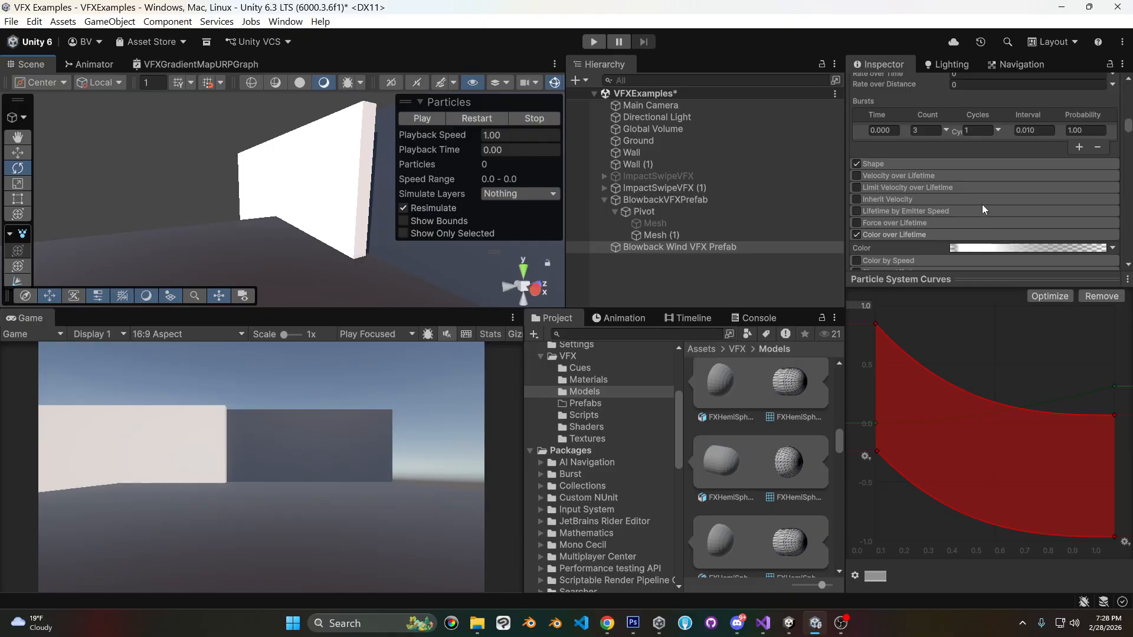
Try enabling Rotation over Lifetime with Separate Axes at the default Z of 45 and replay the wind effect several times.
{"action": "scroll", "coordinate": [977, 198], "scroll_direction": "down", "scroll_amount": 2}
{"action": "left_click", "coordinate": [900, 256]}
{"action": "scroll", "coordinate": [890, 252], "scroll_direction": "down", "scroll_amount": 2}
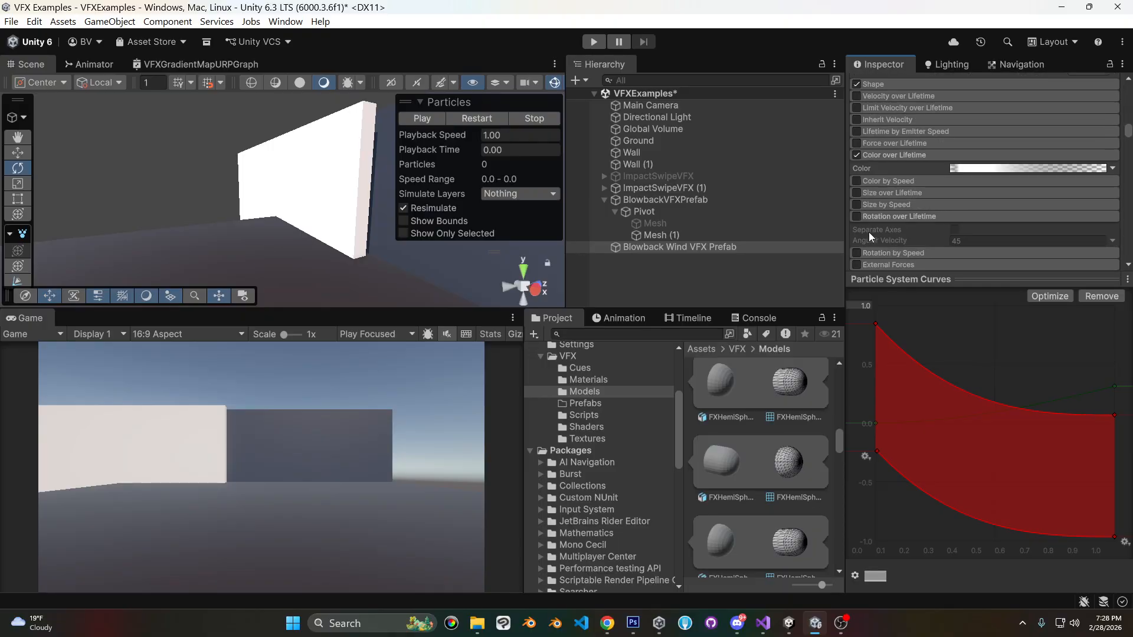
{"action": "left_click", "coordinate": [954, 229]}
{"action": "left_click", "coordinate": [486, 117]}
{"action": "left_click", "coordinate": [487, 117]}
{"action": "left_click", "coordinate": [487, 117]}
{"action": "left_click", "coordinate": [487, 117]}
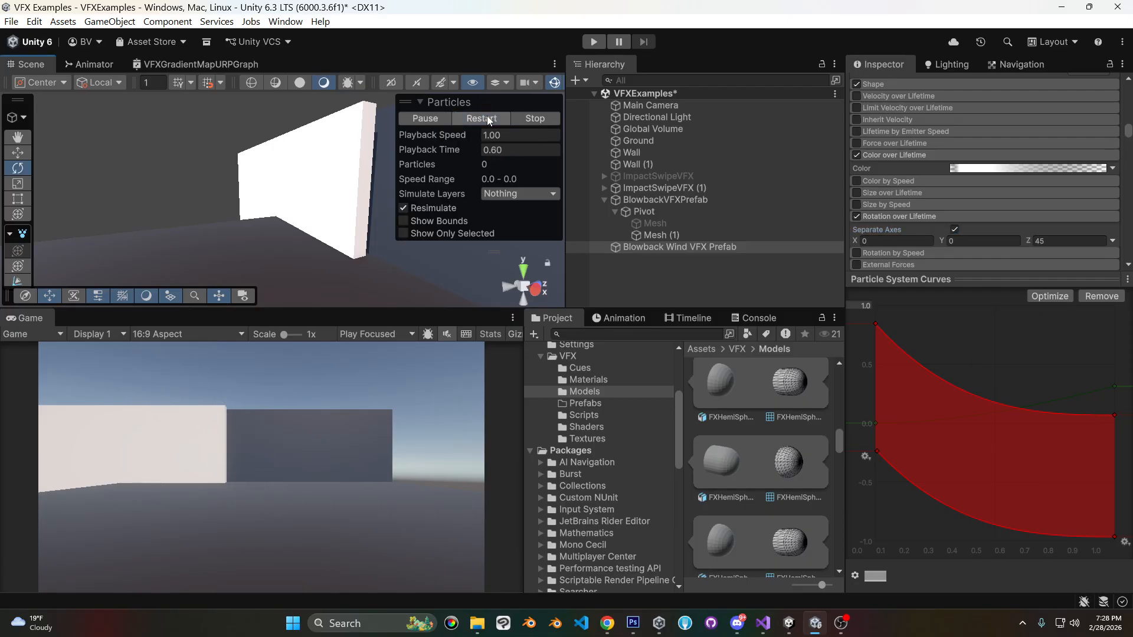
Try a Rotation over Lifetime Z value of -96.89 and replay the wind effect repeatedly.
{"action": "left_click", "coordinate": [1032, 239]}
{"action": "type", "text": "-10.45"}
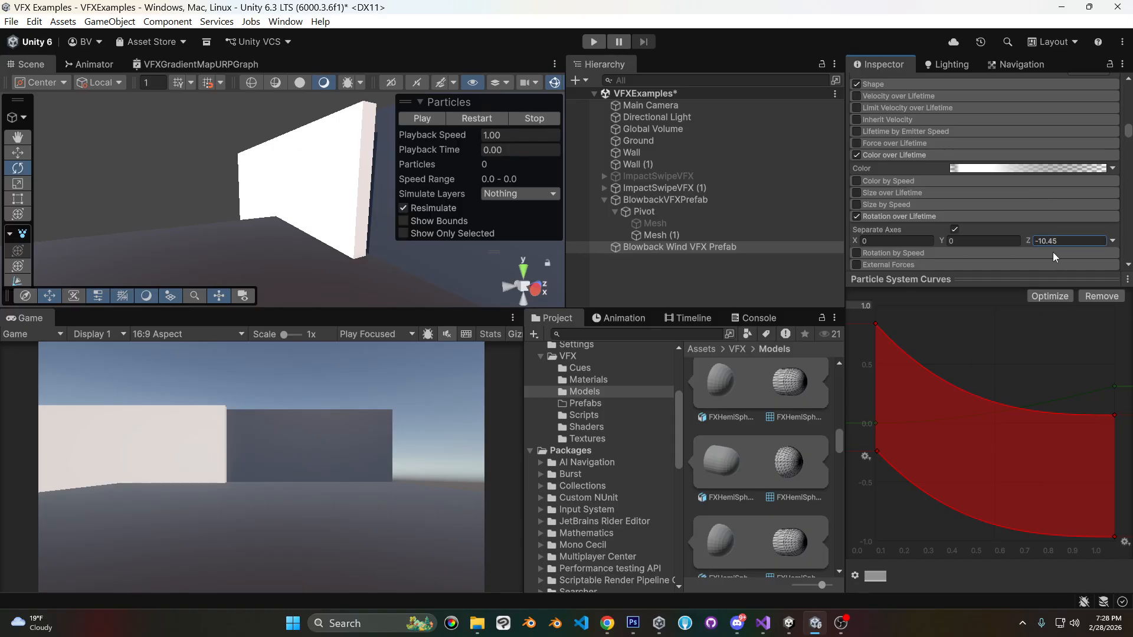
{"action": "left_click", "coordinate": [501, 123]}
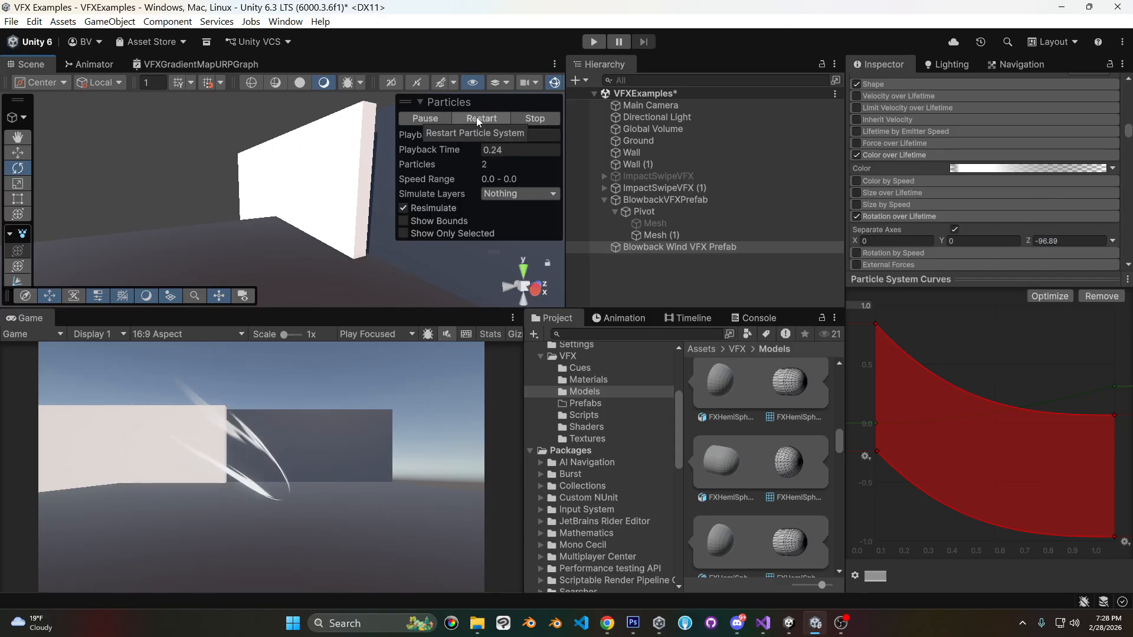
{"action": "left_click", "coordinate": [476, 117]}
{"action": "left_click", "coordinate": [476, 116]}
{"action": "left_click", "coordinate": [476, 117]}
{"action": "left_click", "coordinate": [476, 117]}
{"action": "left_click", "coordinate": [476, 117]}
{"action": "left_click", "coordinate": [476, 116]}
{"action": "left_click", "coordinate": [478, 119]}
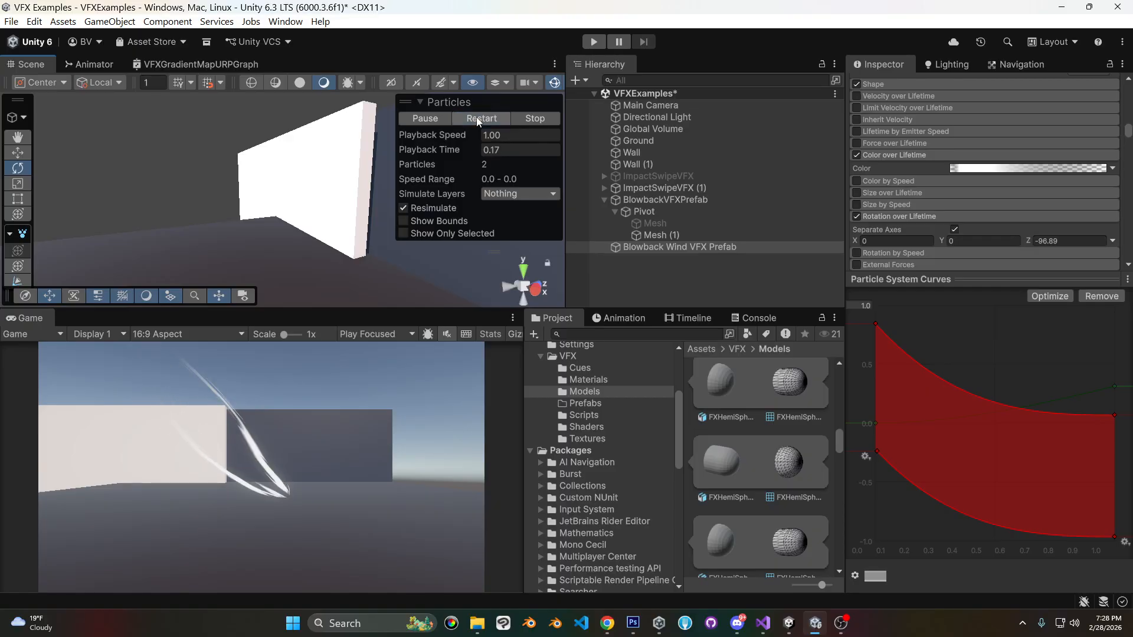
{"action": "left_click", "coordinate": [478, 119]}
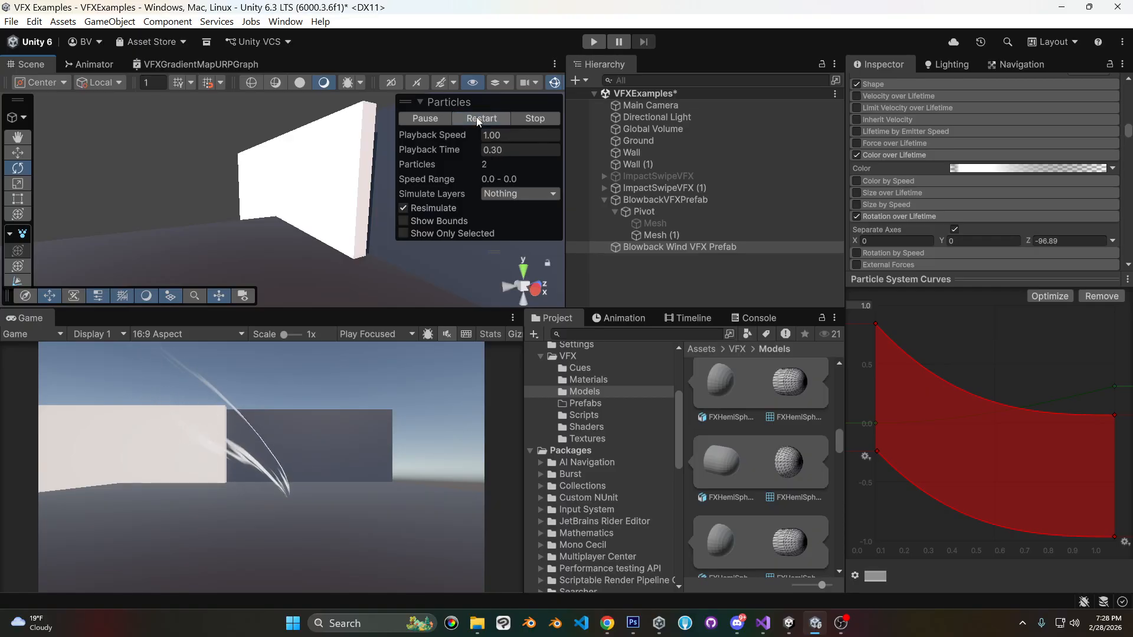
{"action": "left_click", "coordinate": [478, 118]}
{"action": "left_click", "coordinate": [478, 119]}
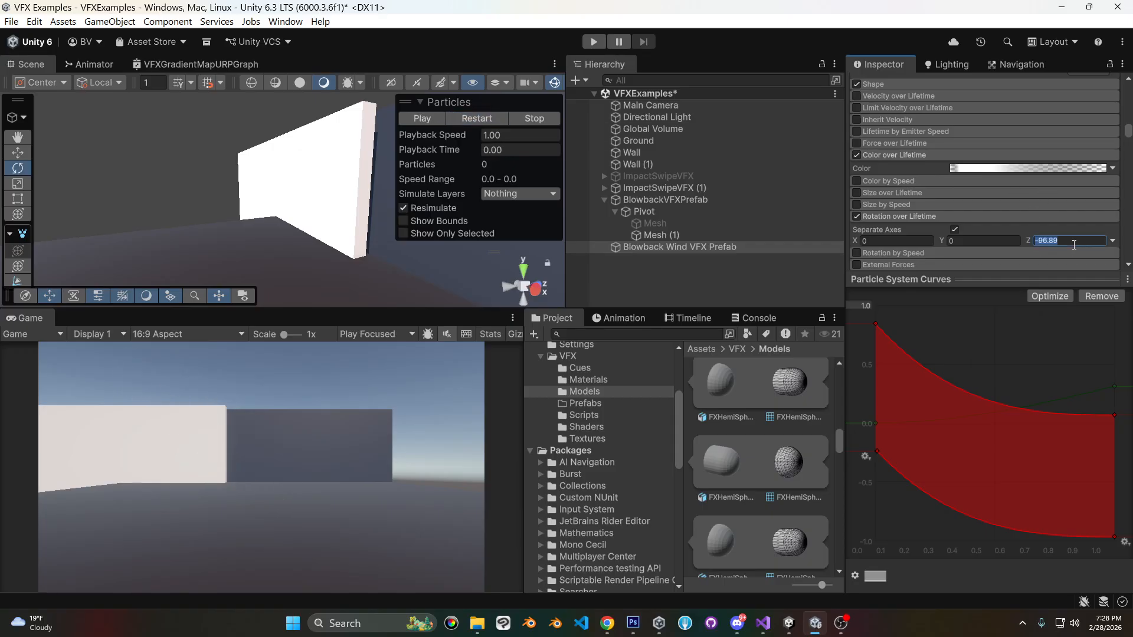
Set the Rotation over Lifetime Z to 0, disable that module and replay the wind effect.
{"action": "left_click", "coordinate": [855, 216]}
{"action": "left_click", "coordinate": [486, 118]}
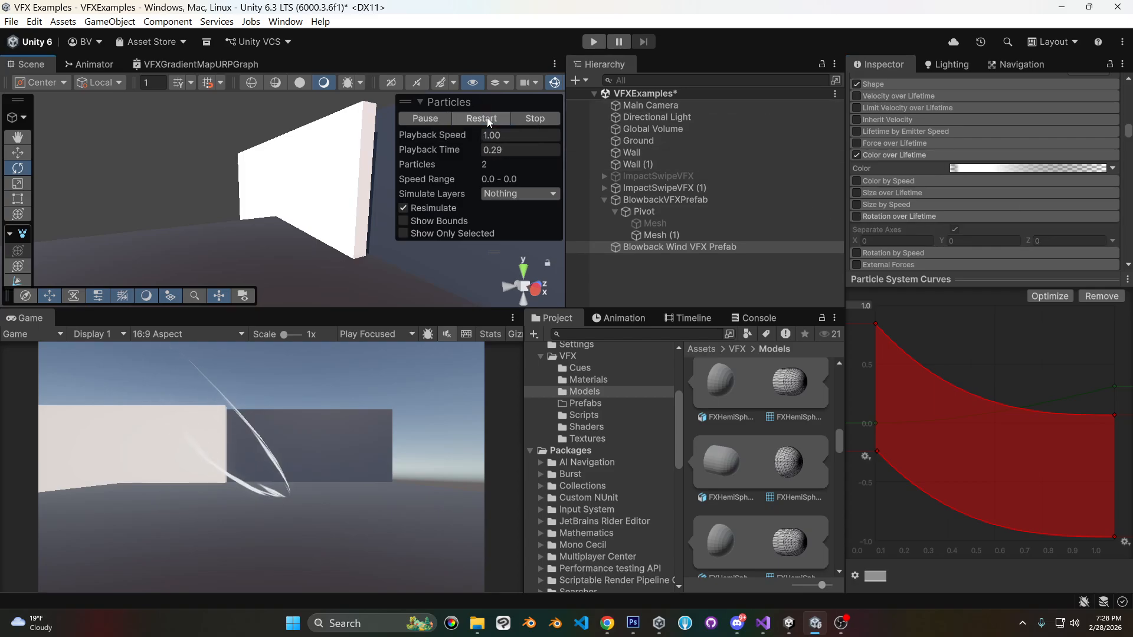
{"action": "left_click", "coordinate": [486, 118]}
{"action": "left_click", "coordinate": [534, 118]}
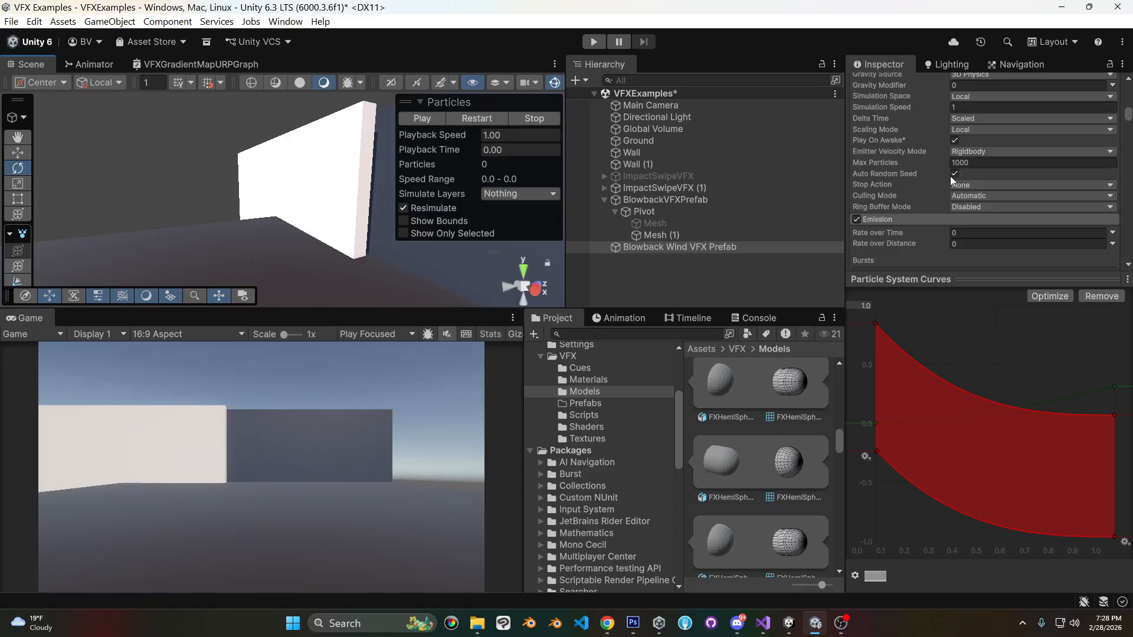
{"action": "left_click", "coordinate": [482, 116]}
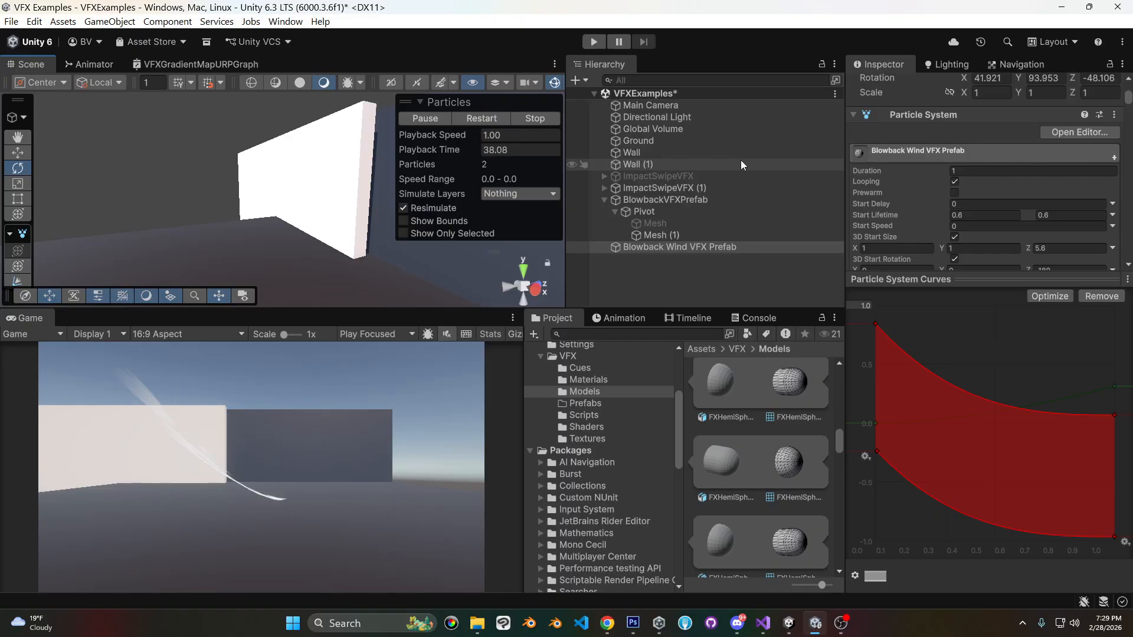
{"action": "left_click", "coordinate": [841, 623]}
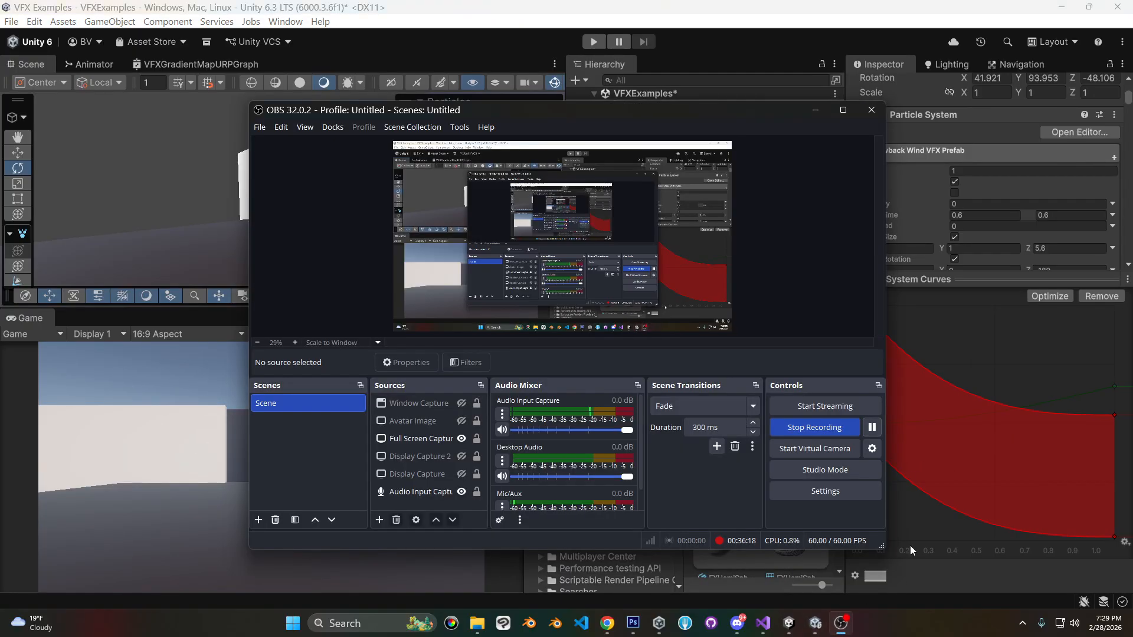